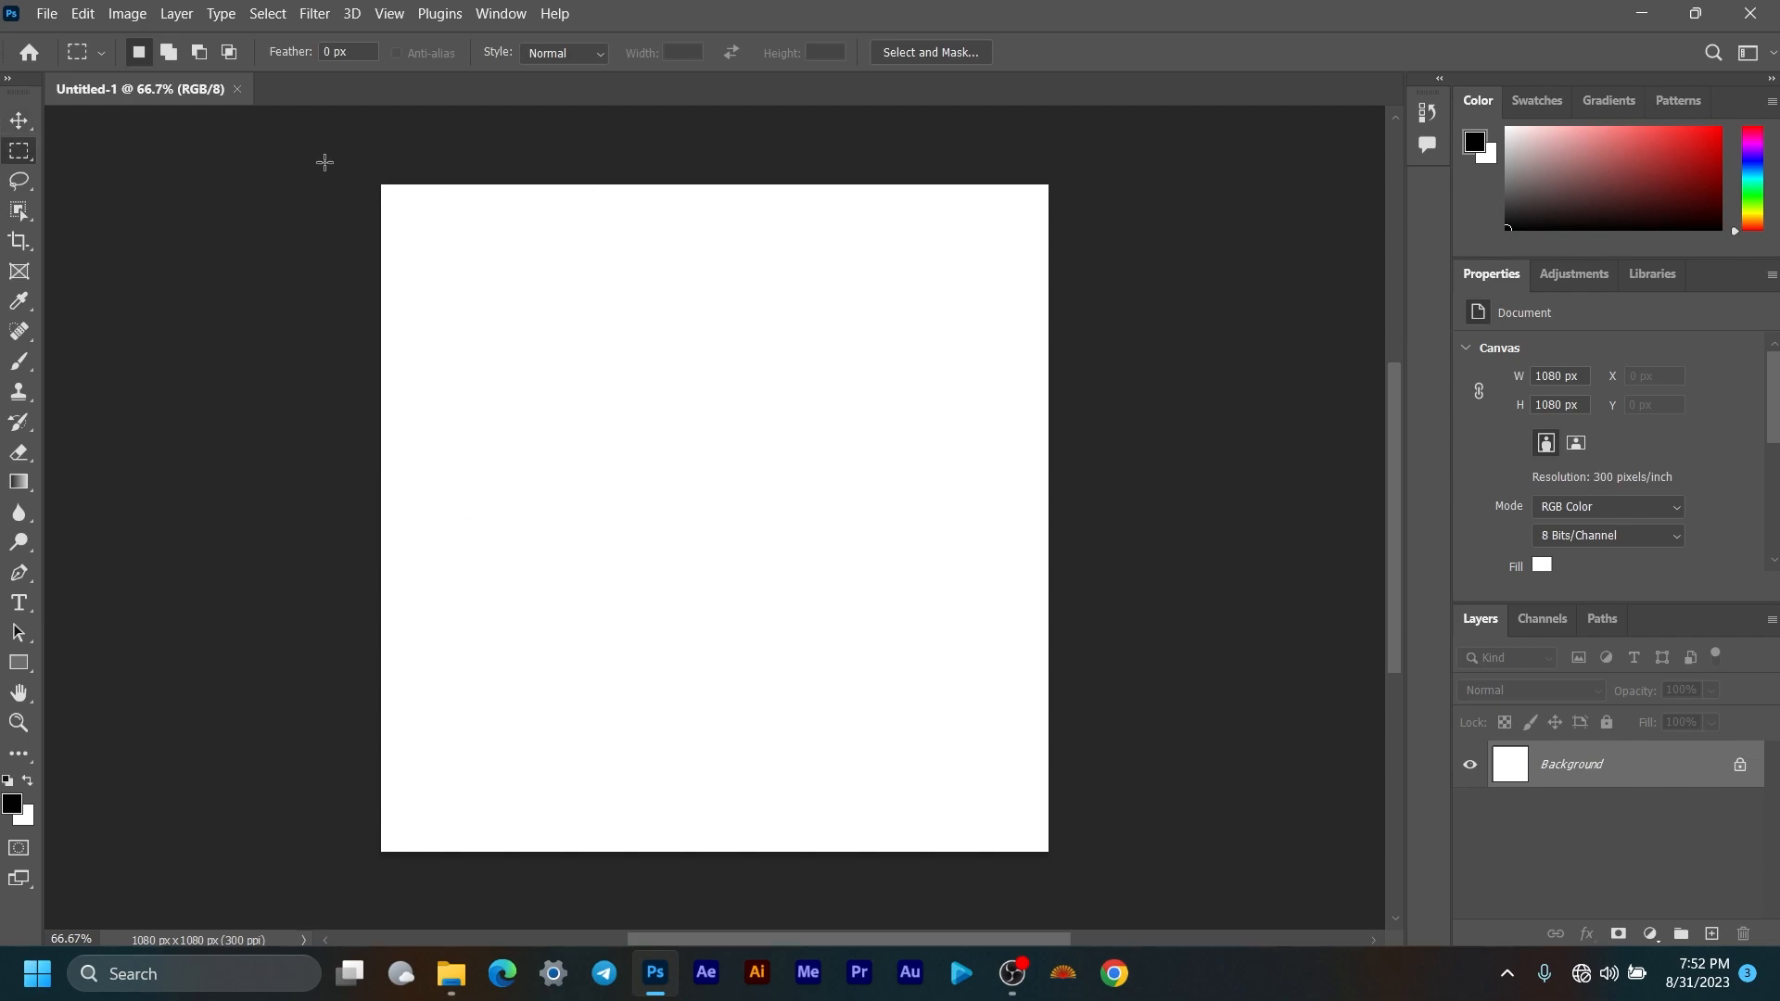
Step: Select the Move tool and undock the Layers panel into its own larger dock column
left_click(18, 120)
left_click(9, 78)
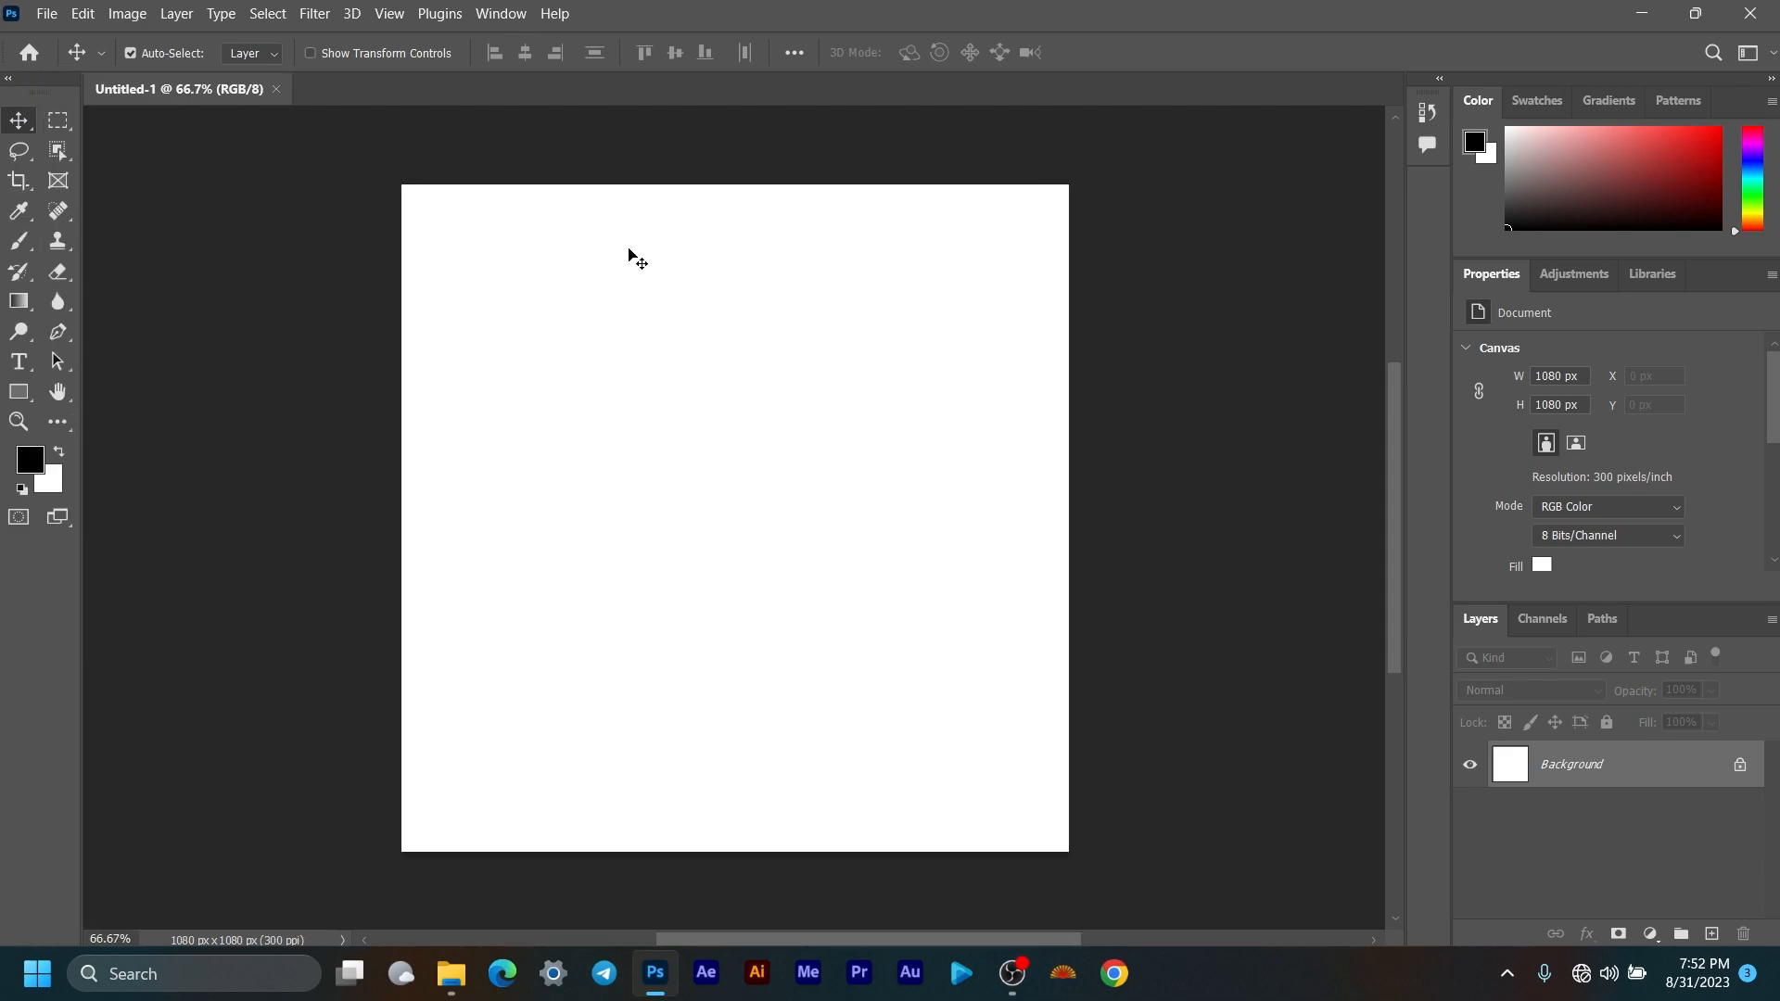
left_click_drag(1489, 626, 1400, 333)
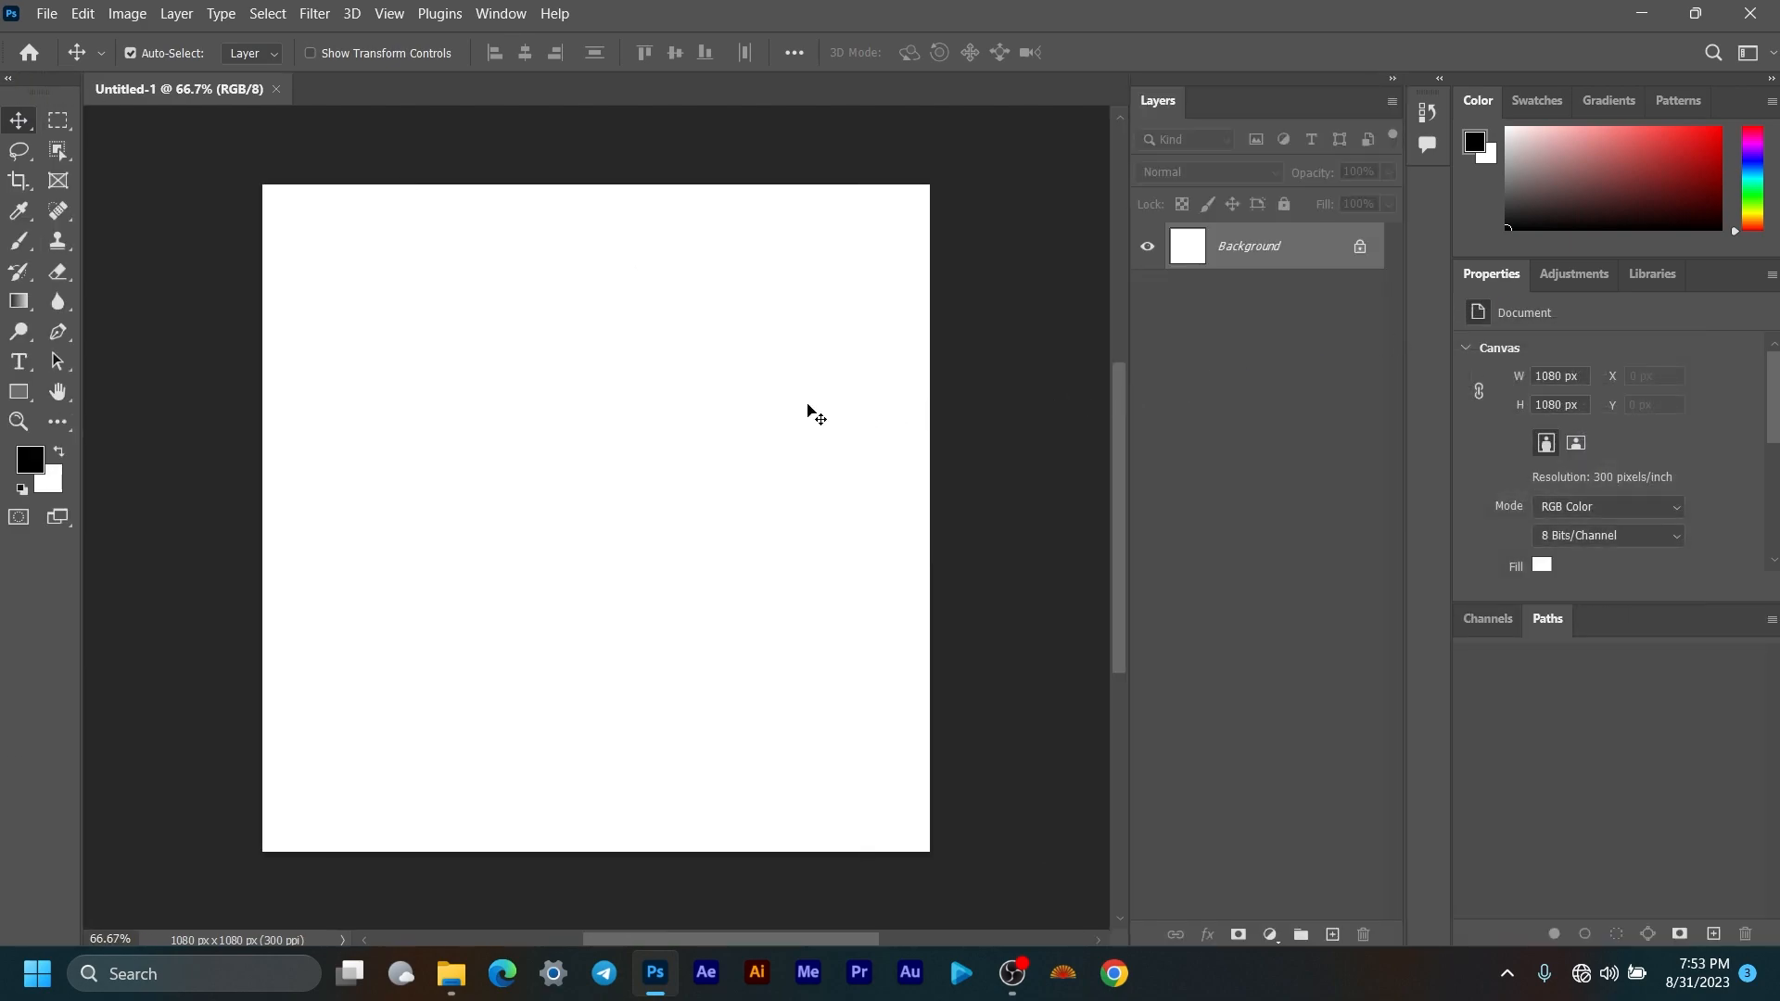
Step: Zoom and pan around the blank 1080 × 1080 px canvas, then bring up File Explorer
scroll(804, 395, "down", 3)
scroll(799, 393, "up", 4)
scroll(816, 398, "down", 2)
left_click_drag(818, 399, 748, 413)
scroll(735, 473, "up", 1)
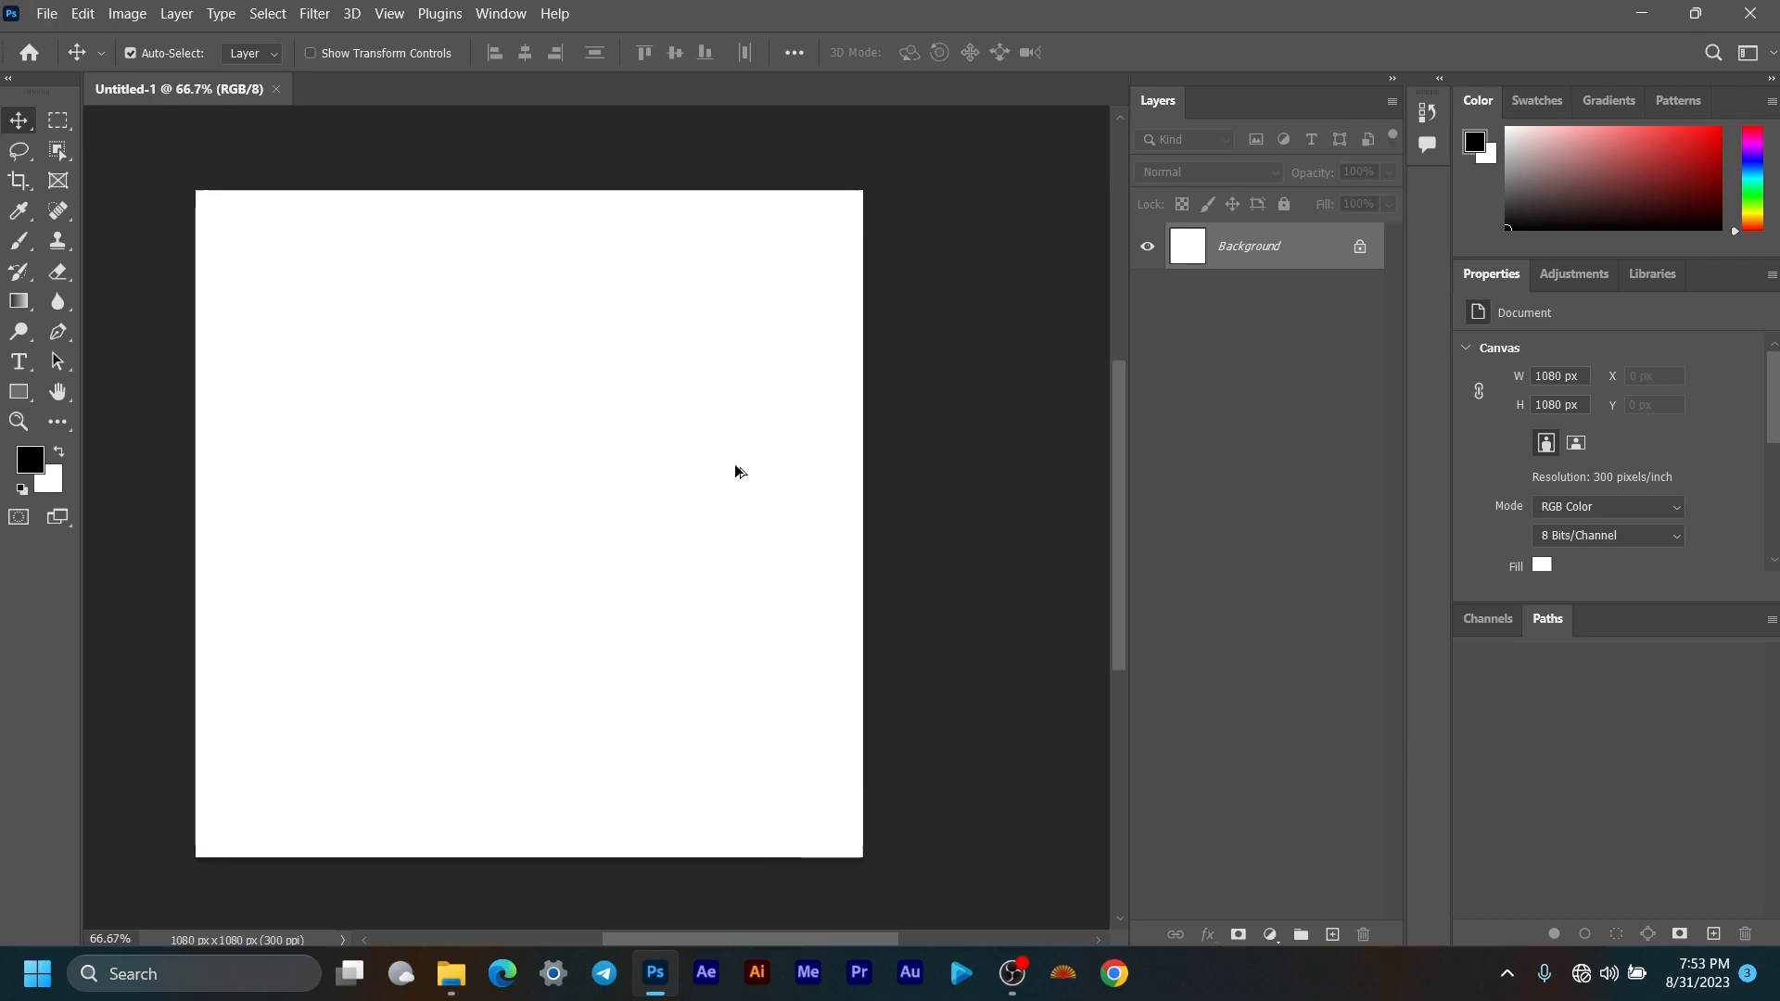
left_click_drag(676, 504, 704, 500)
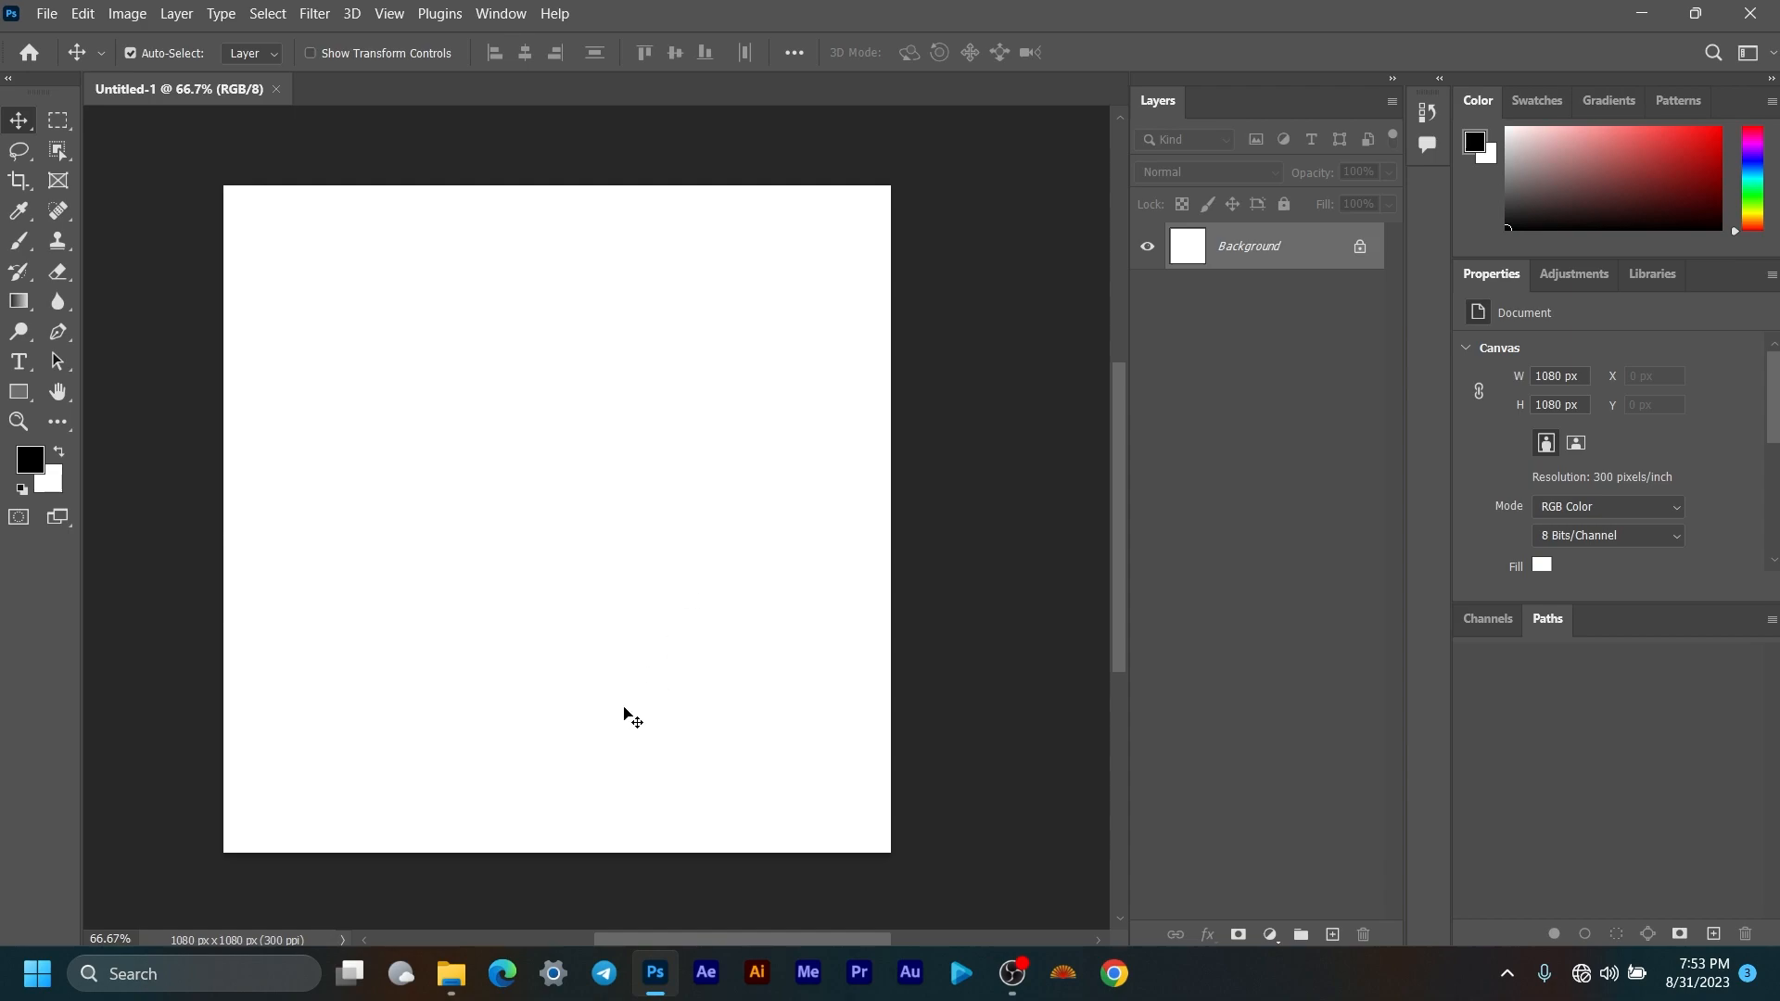
left_click(468, 967)
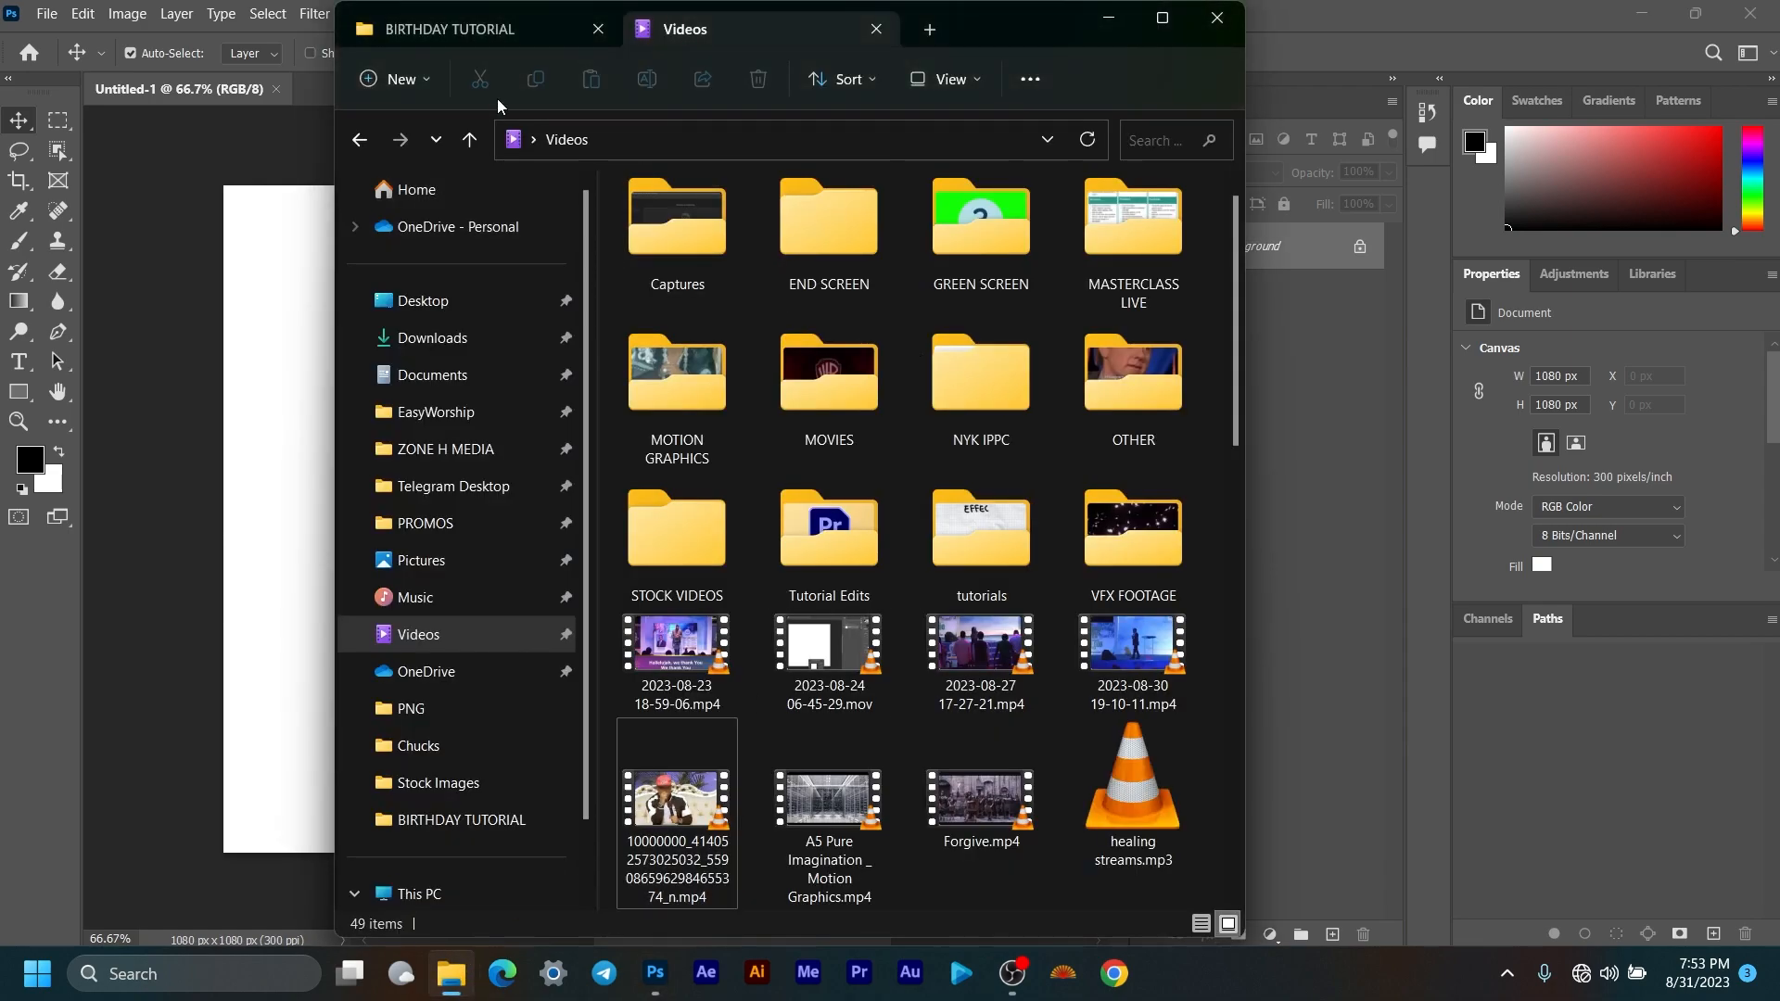
Step: Open download (45).jpg from the BIRTHDAY TUTORIAL folder as its own Photoshop document
left_click(515, 33)
left_click(876, 29)
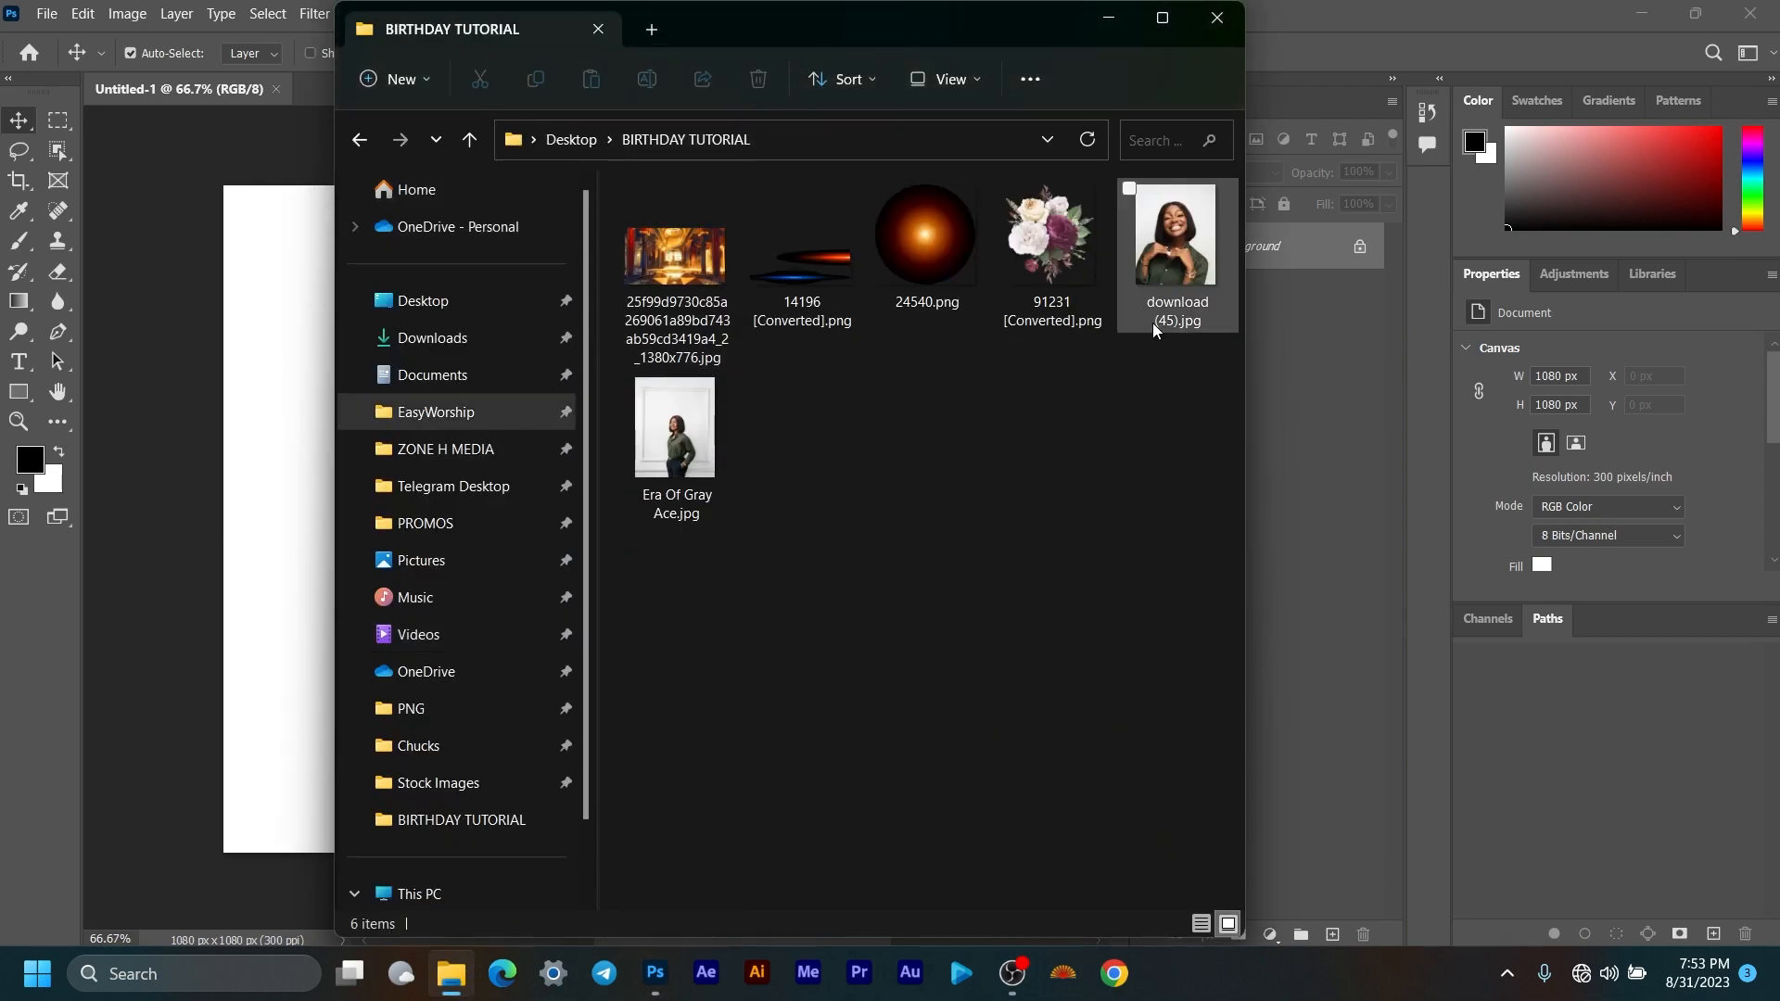
left_click_drag(1176, 262, 1383, 493)
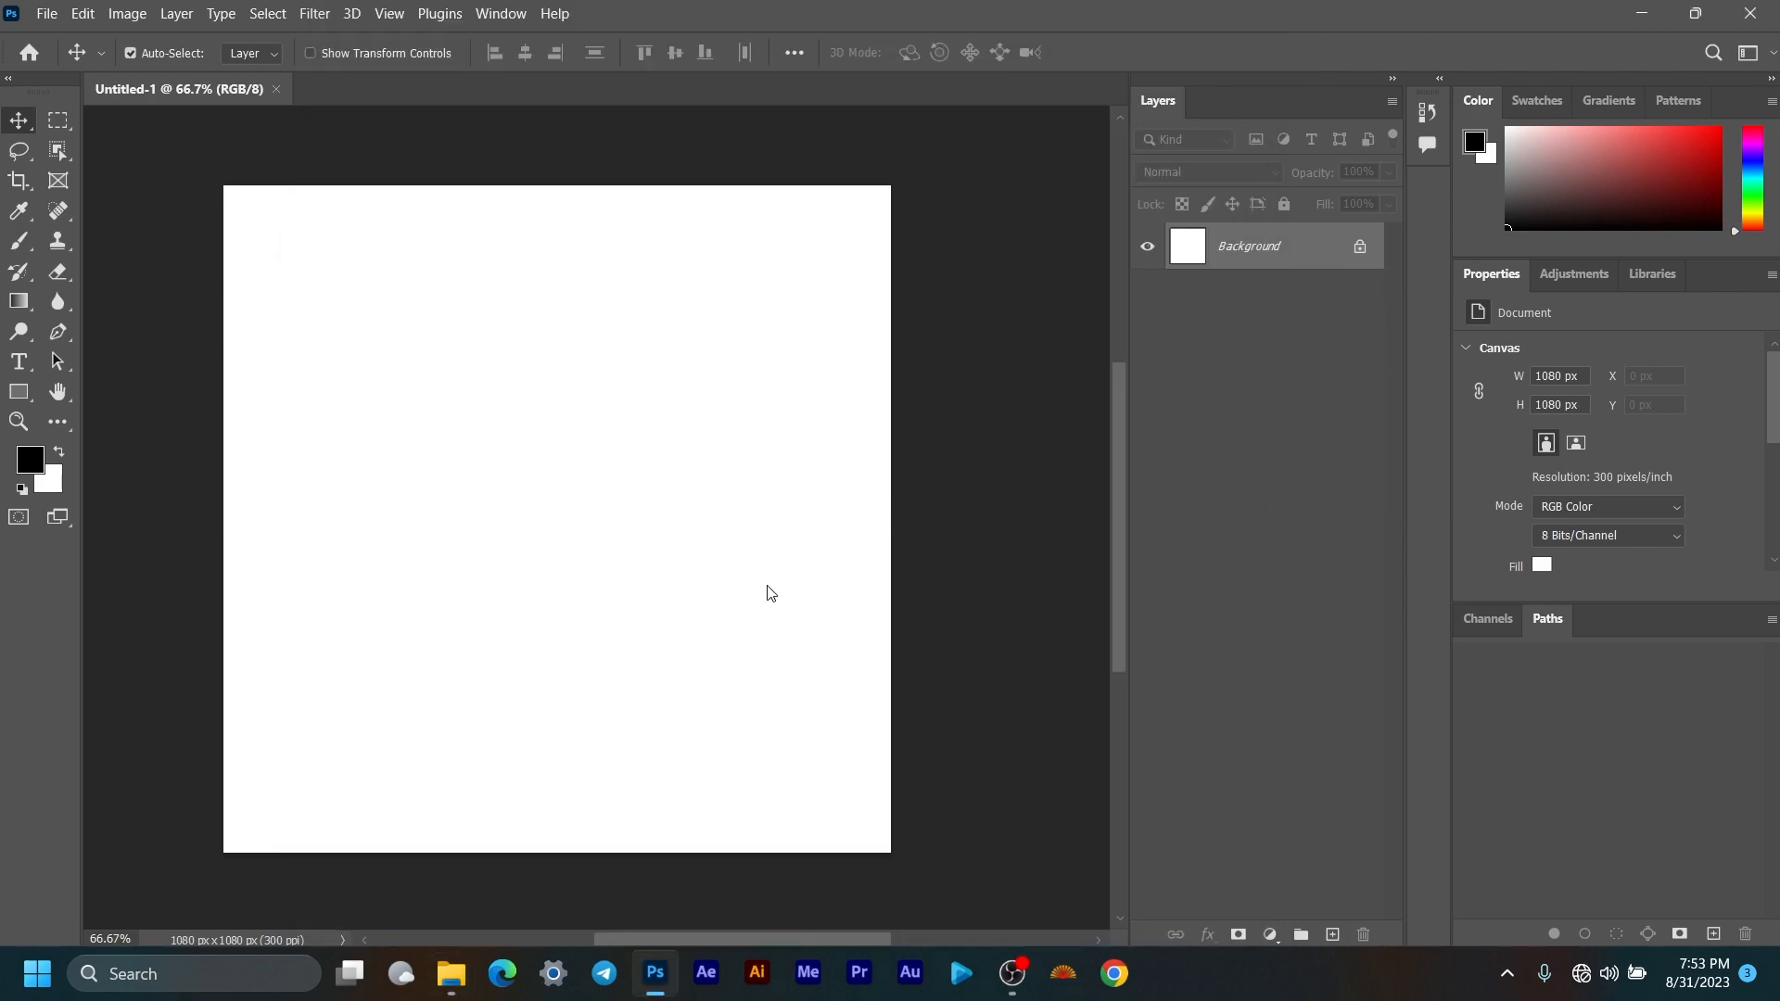
left_click(450, 816)
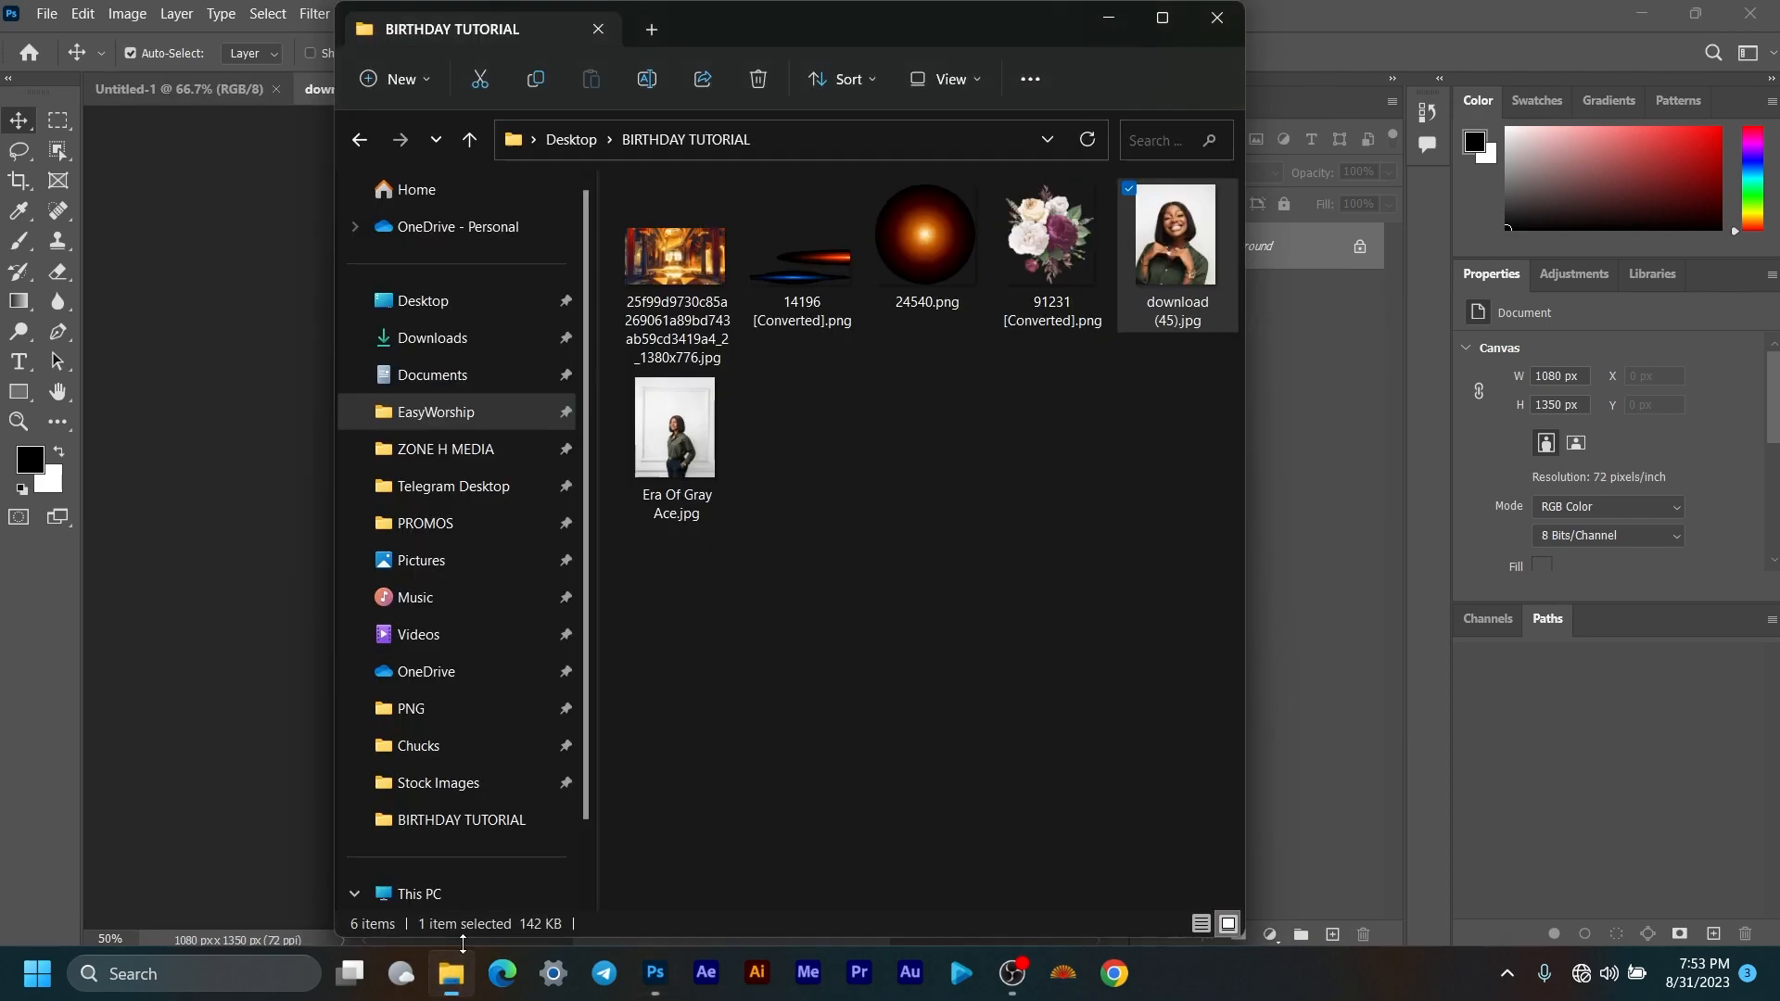
left_click(1359, 449)
left_click(200, 85)
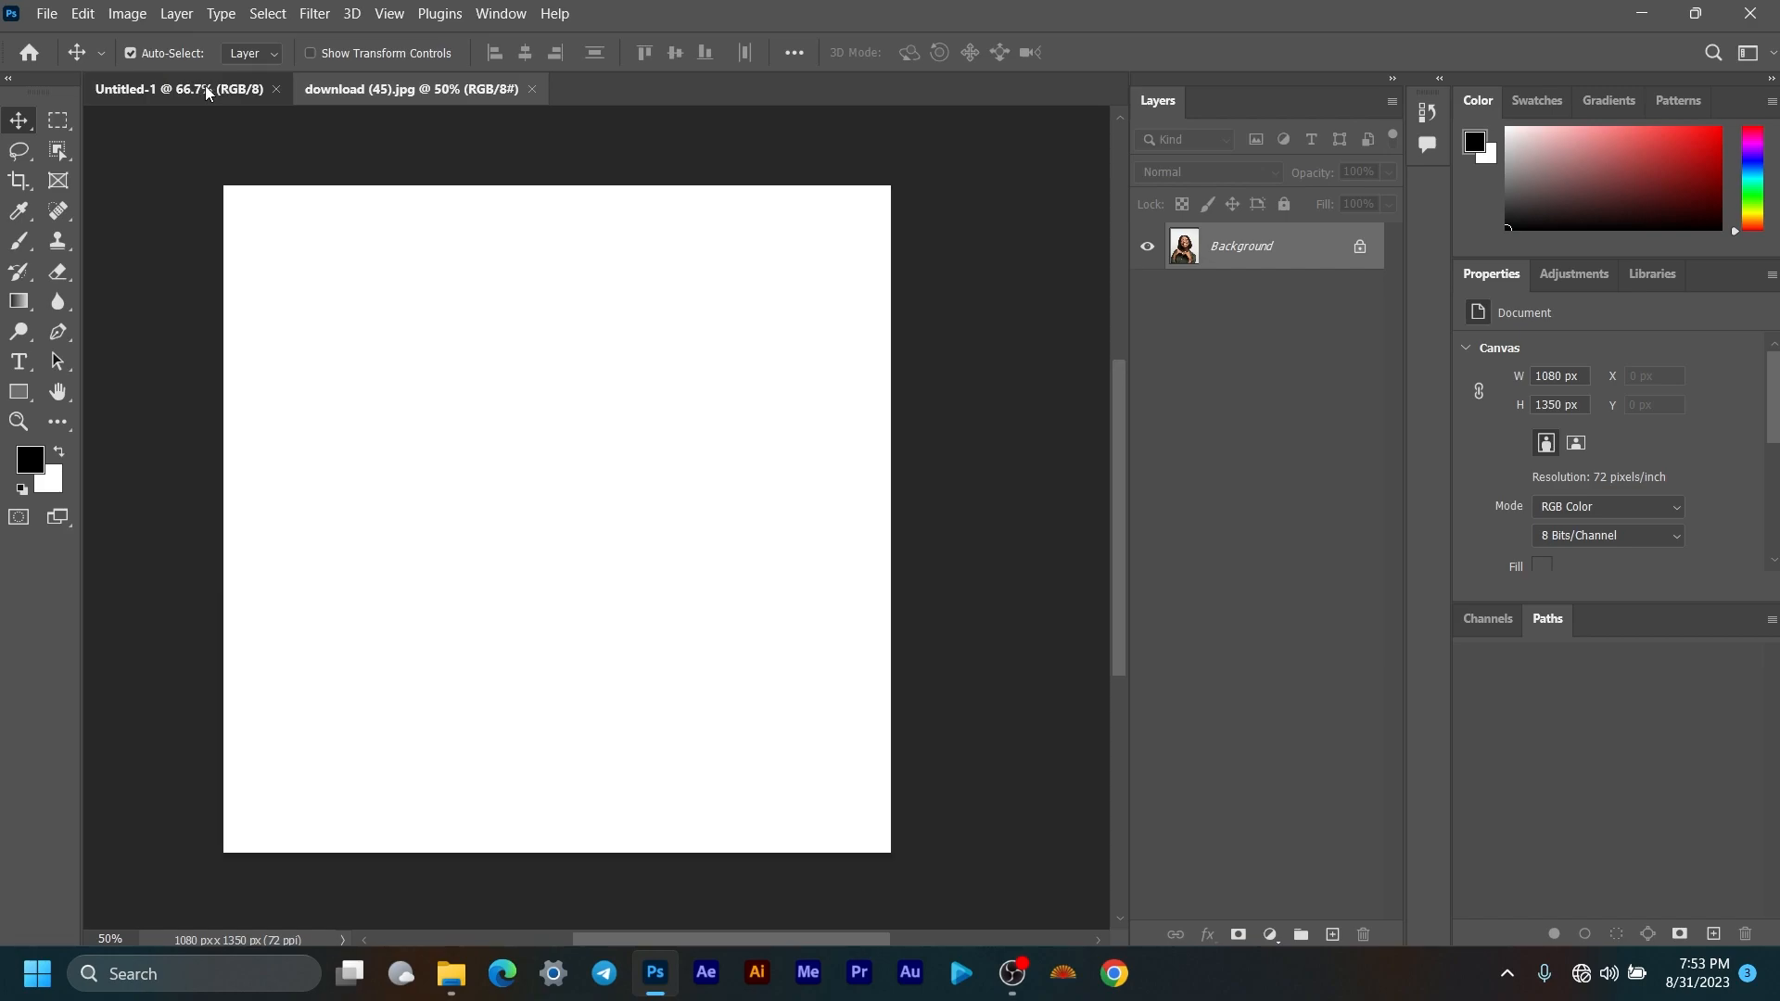
Step: Cancel placing download (45).jpg onto Untitled-1, then select Era Of Gray Ace.jpg instead
left_click(455, 989)
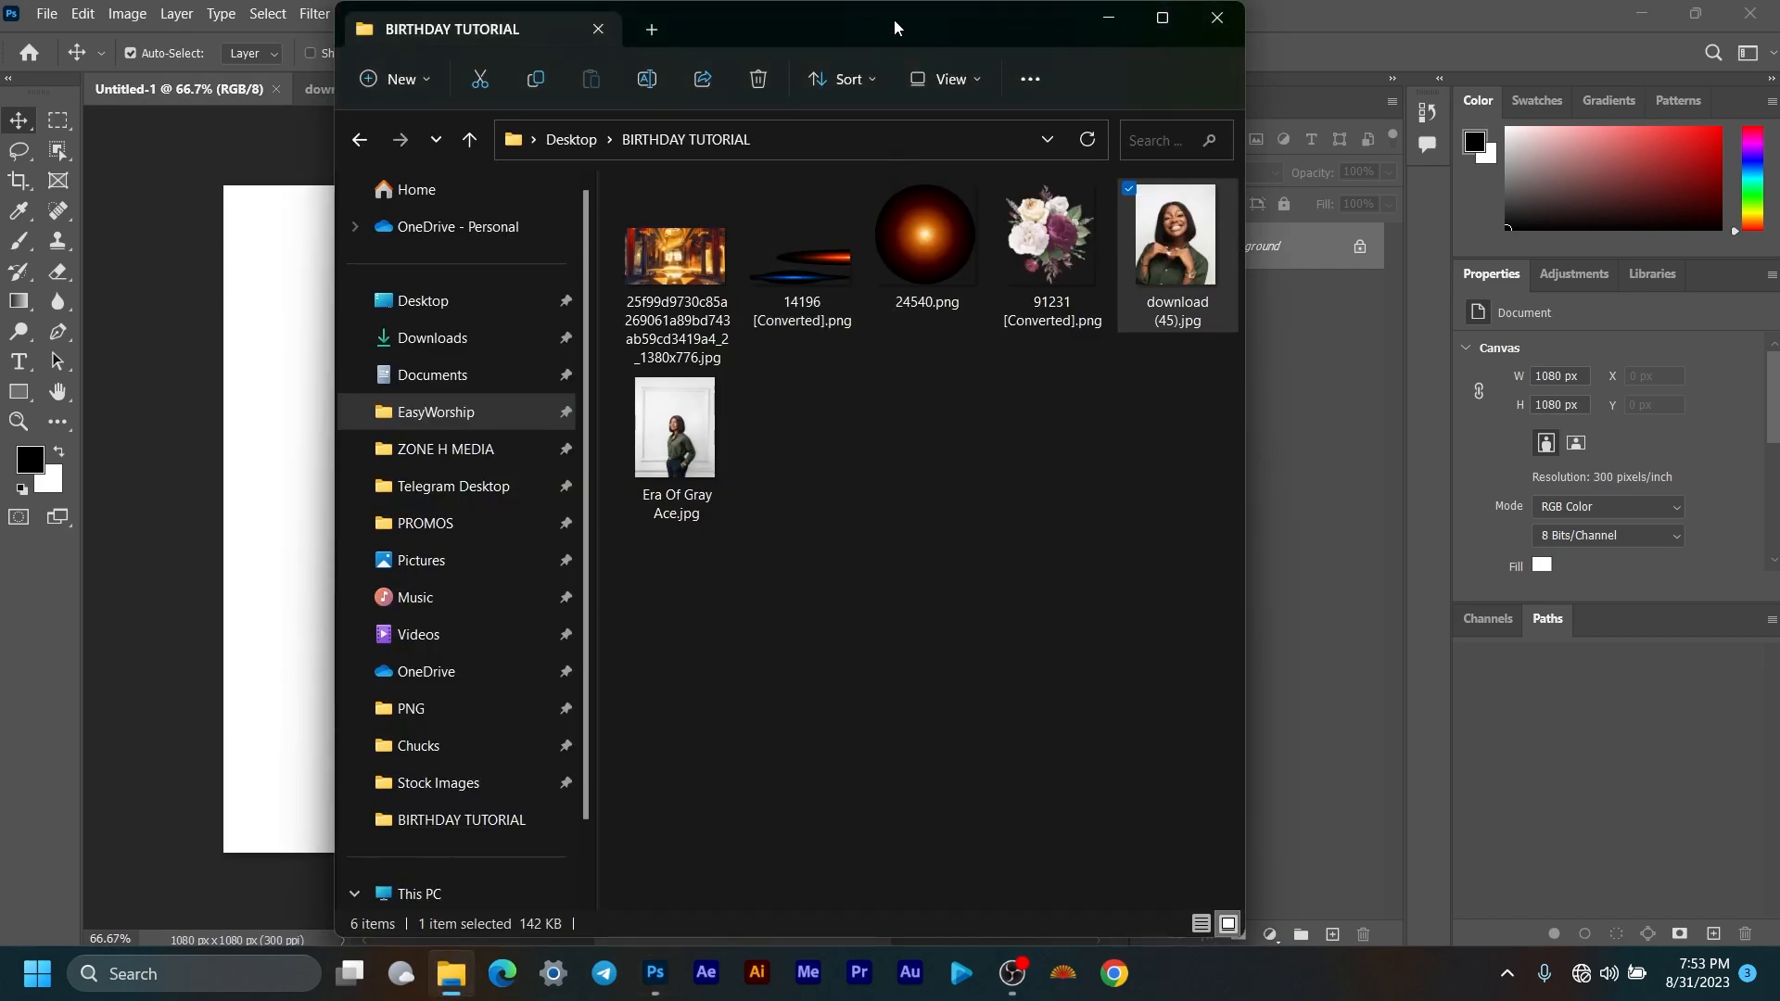
left_click_drag(895, 21, 1334, 30)
left_click_drag(1641, 270, 504, 505)
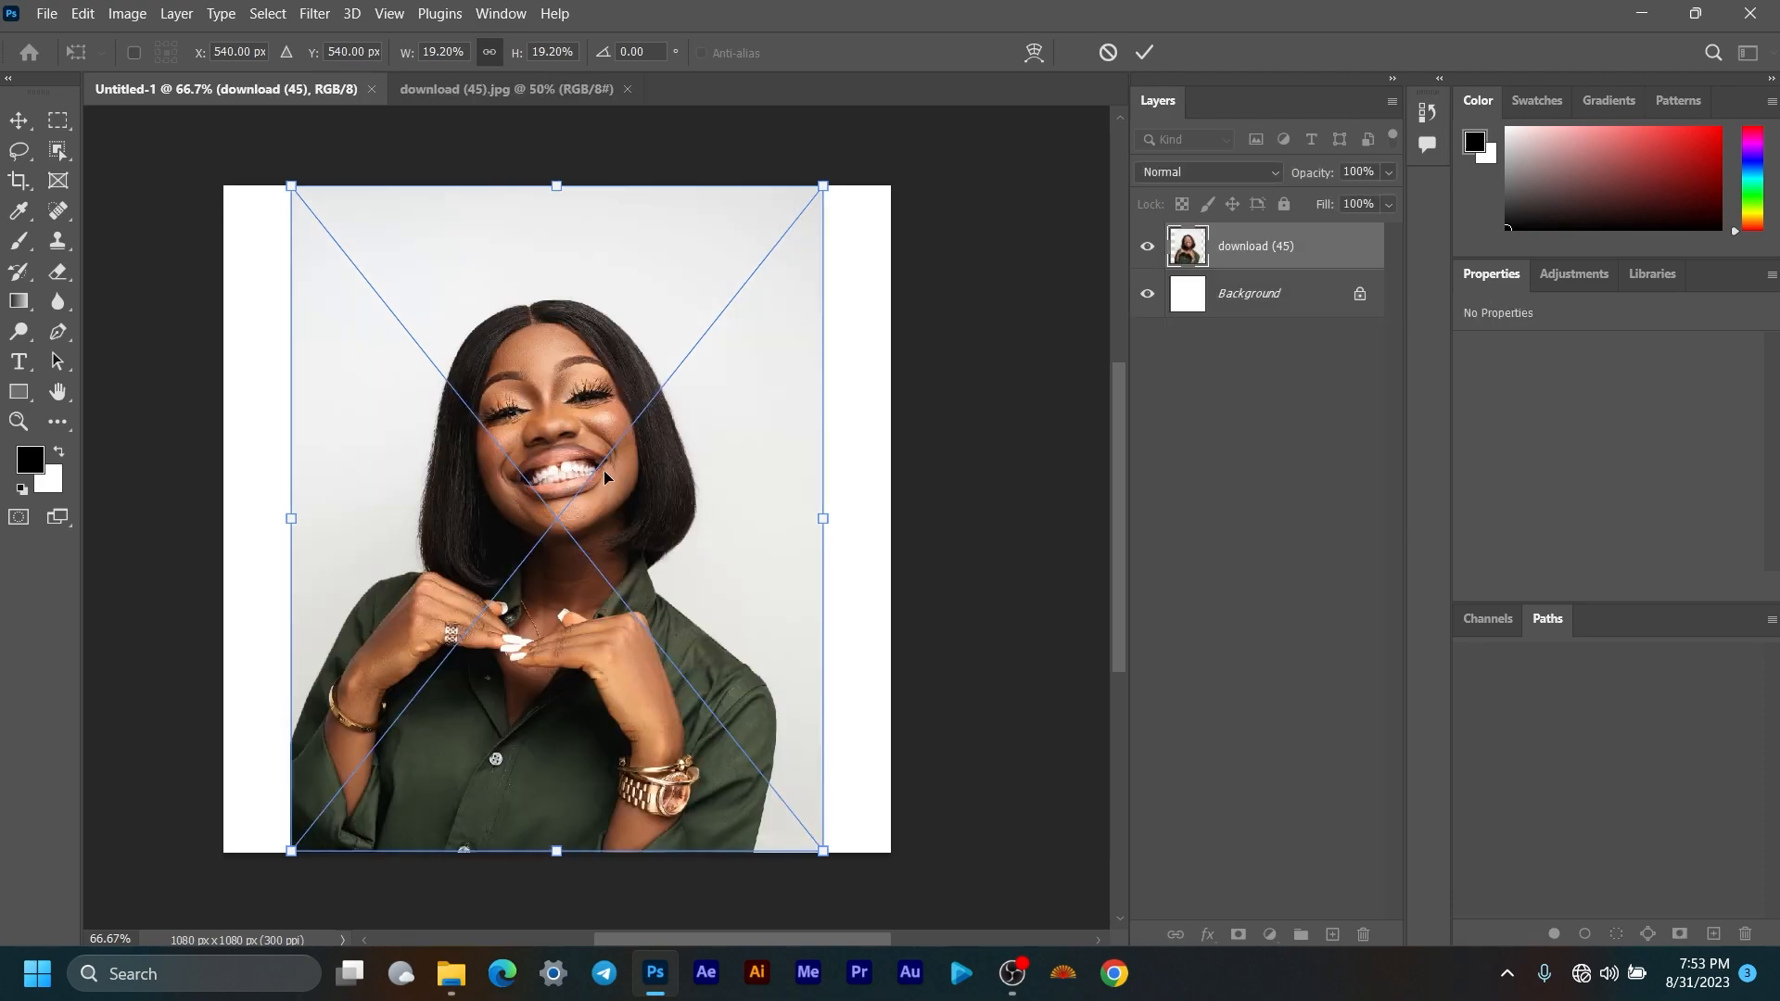
left_click(1108, 52)
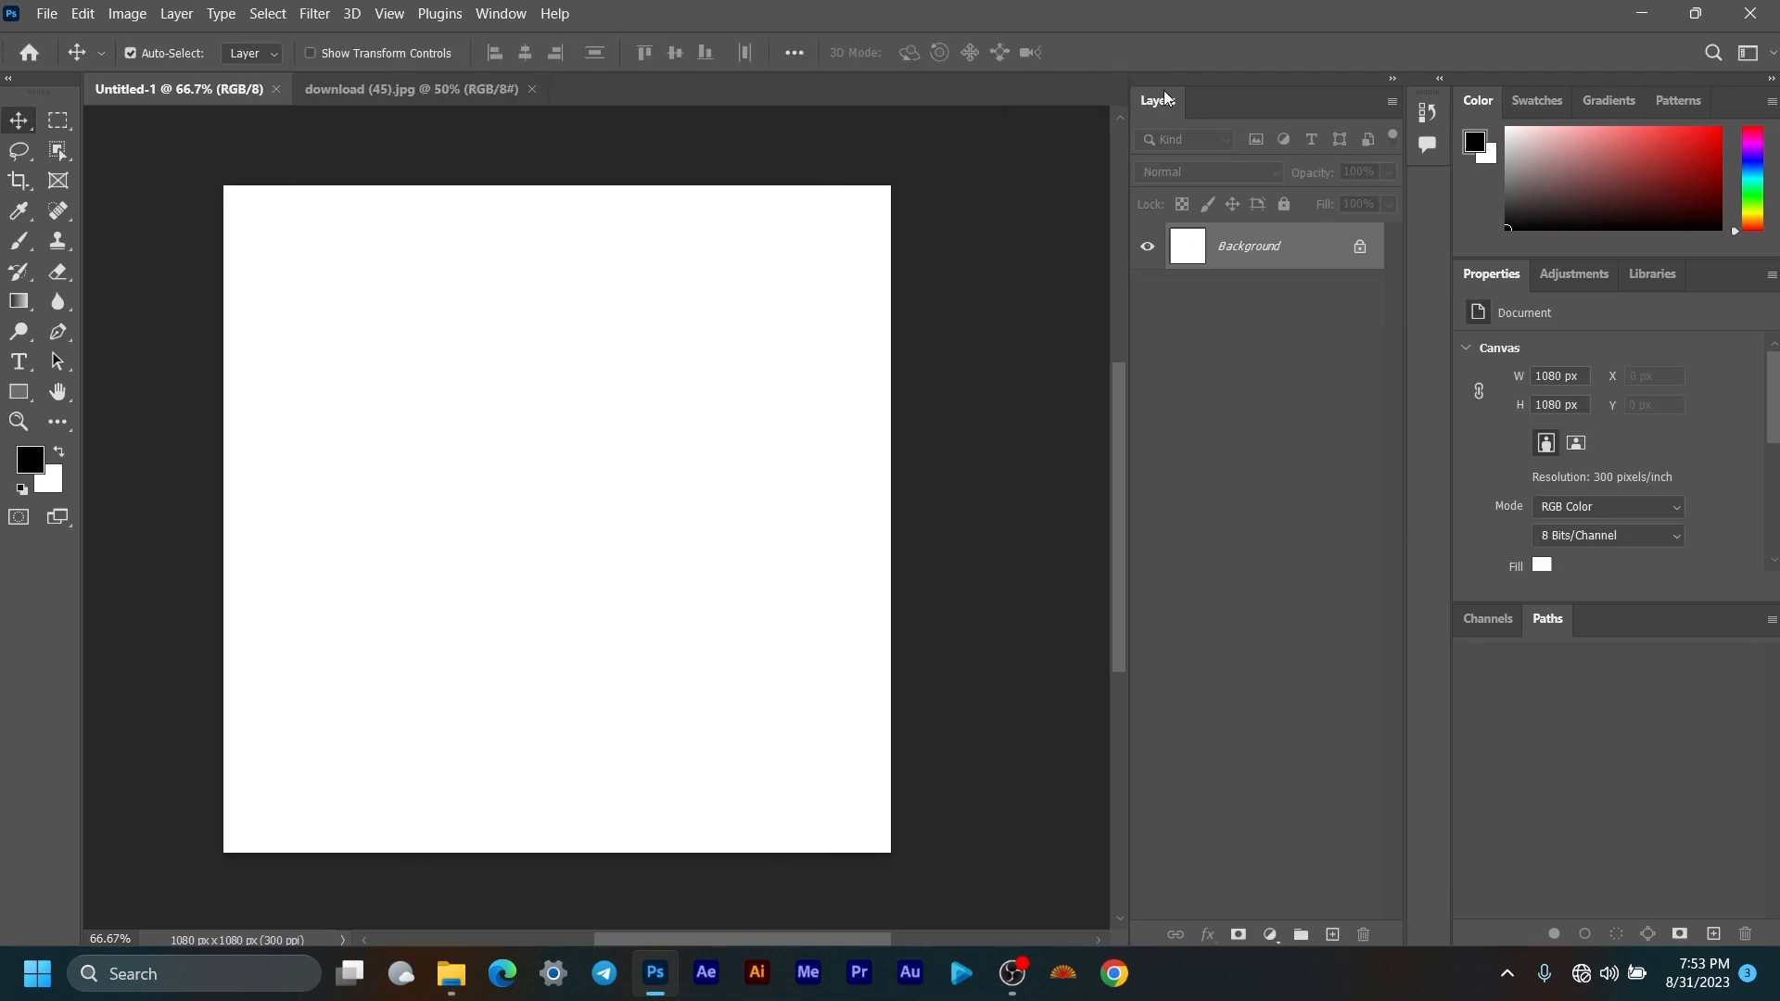
left_click(455, 975)
left_click_drag(1311, 37, 606, 26)
left_click_drag(909, 264, 1346, 515)
left_click(465, 419)
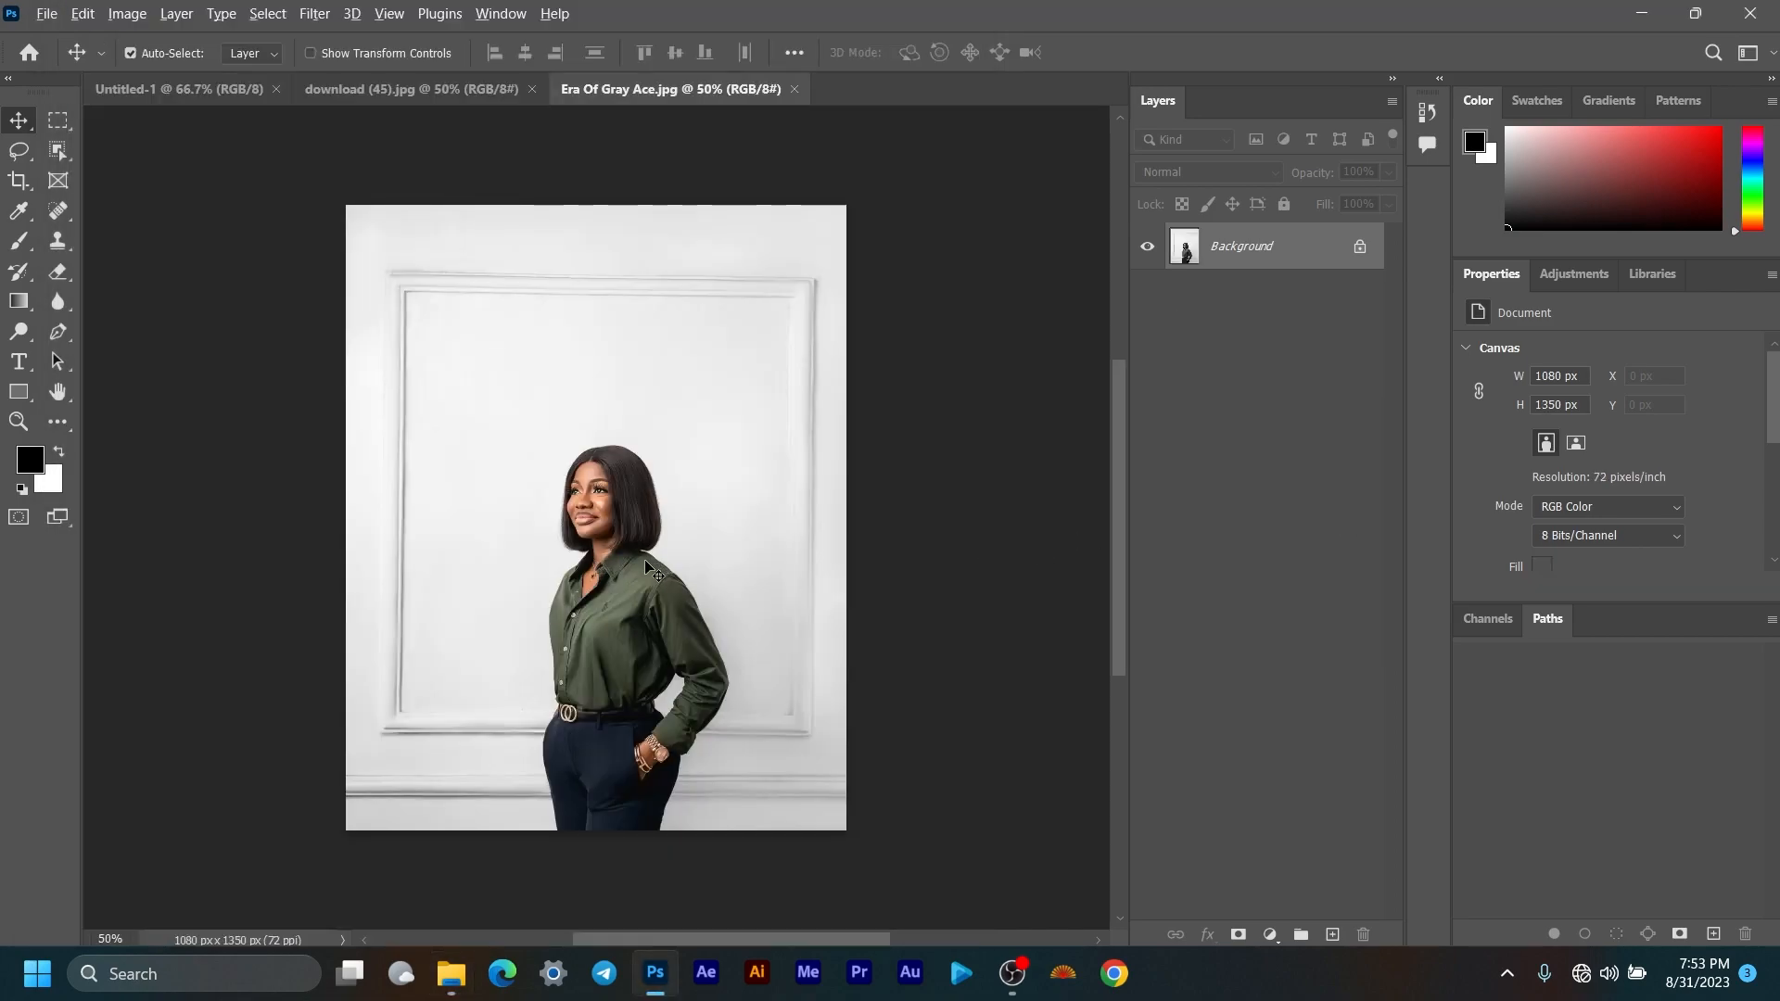
Step: Switch to the download (45).jpg document and unlock its Background layer
scroll(654, 581, "up", 1)
scroll(654, 581, "up", 1)
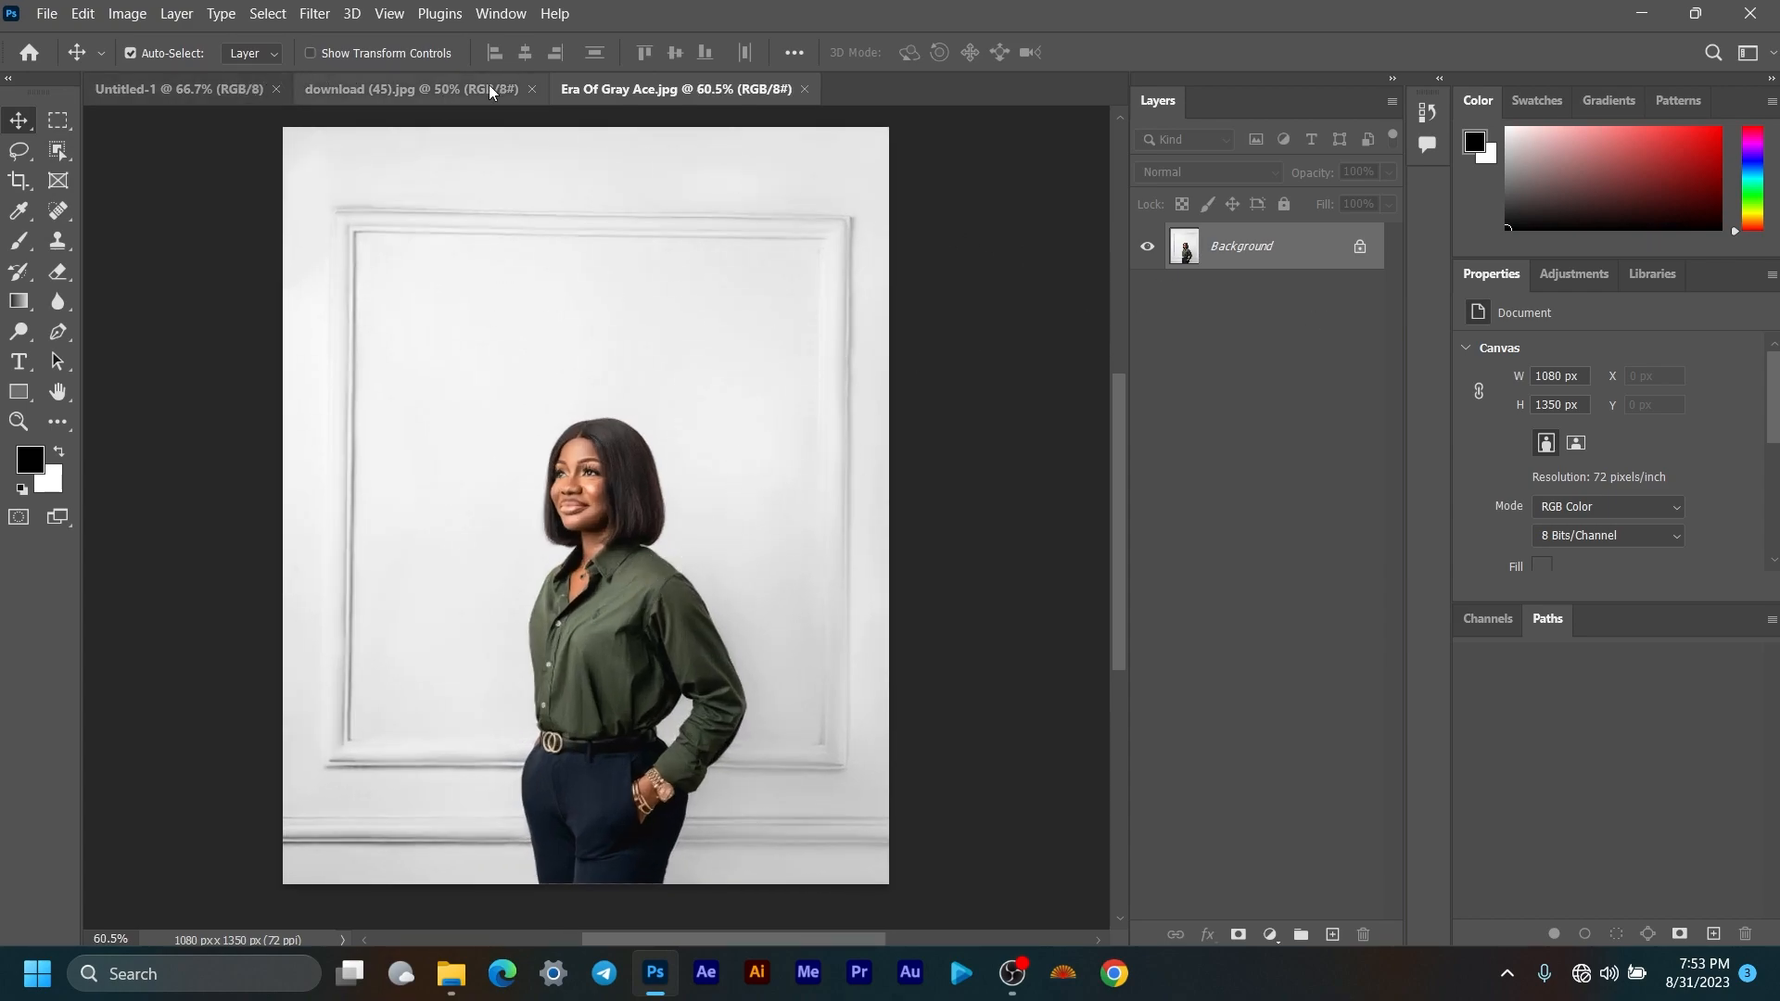
left_click(453, 91)
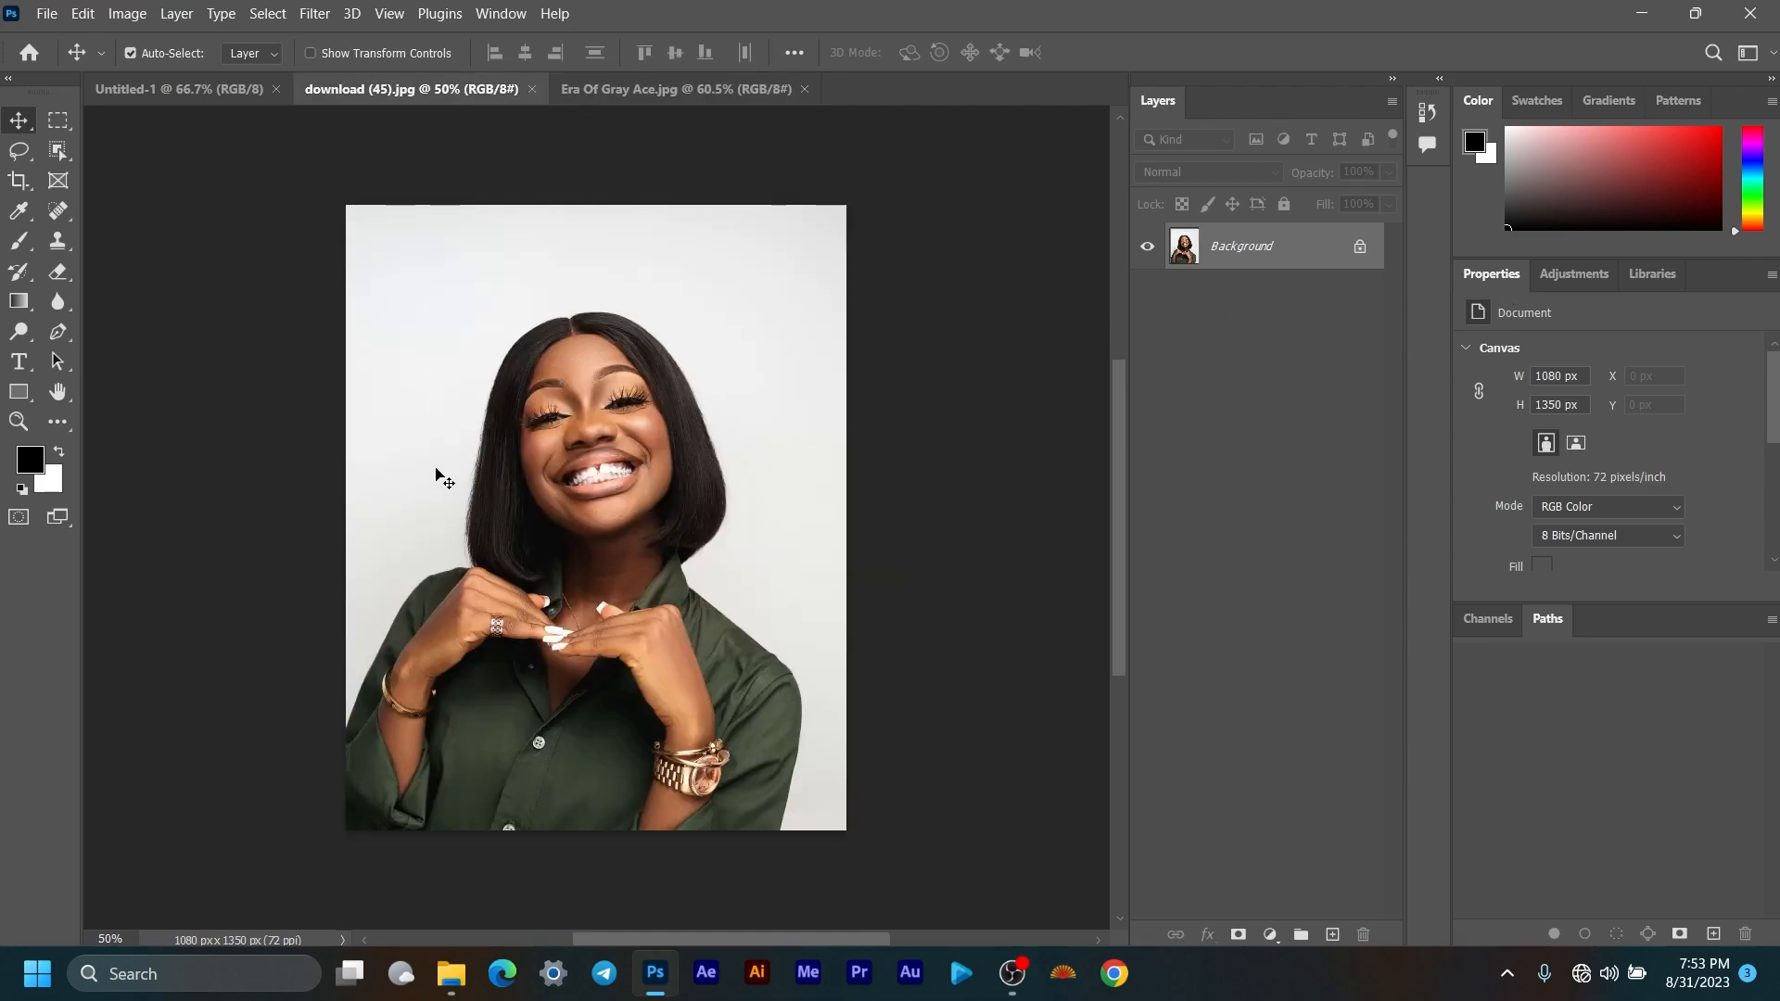
scroll(463, 485, "up", 1)
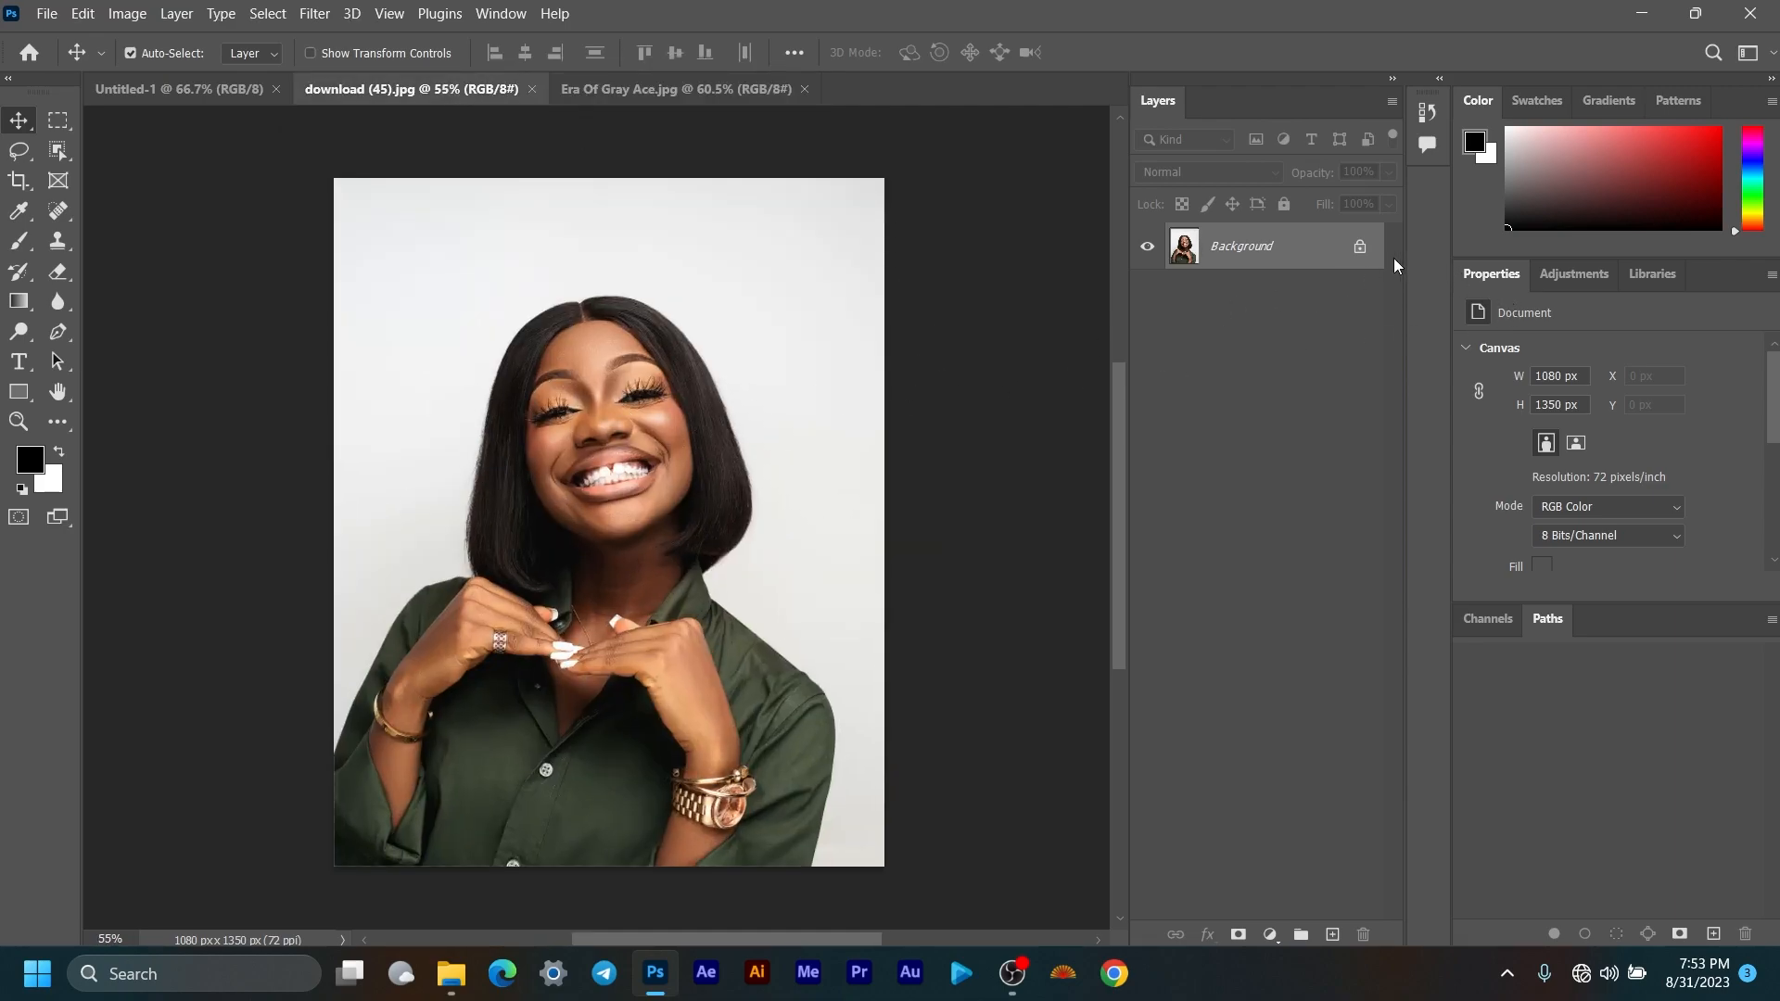
left_click(1359, 250)
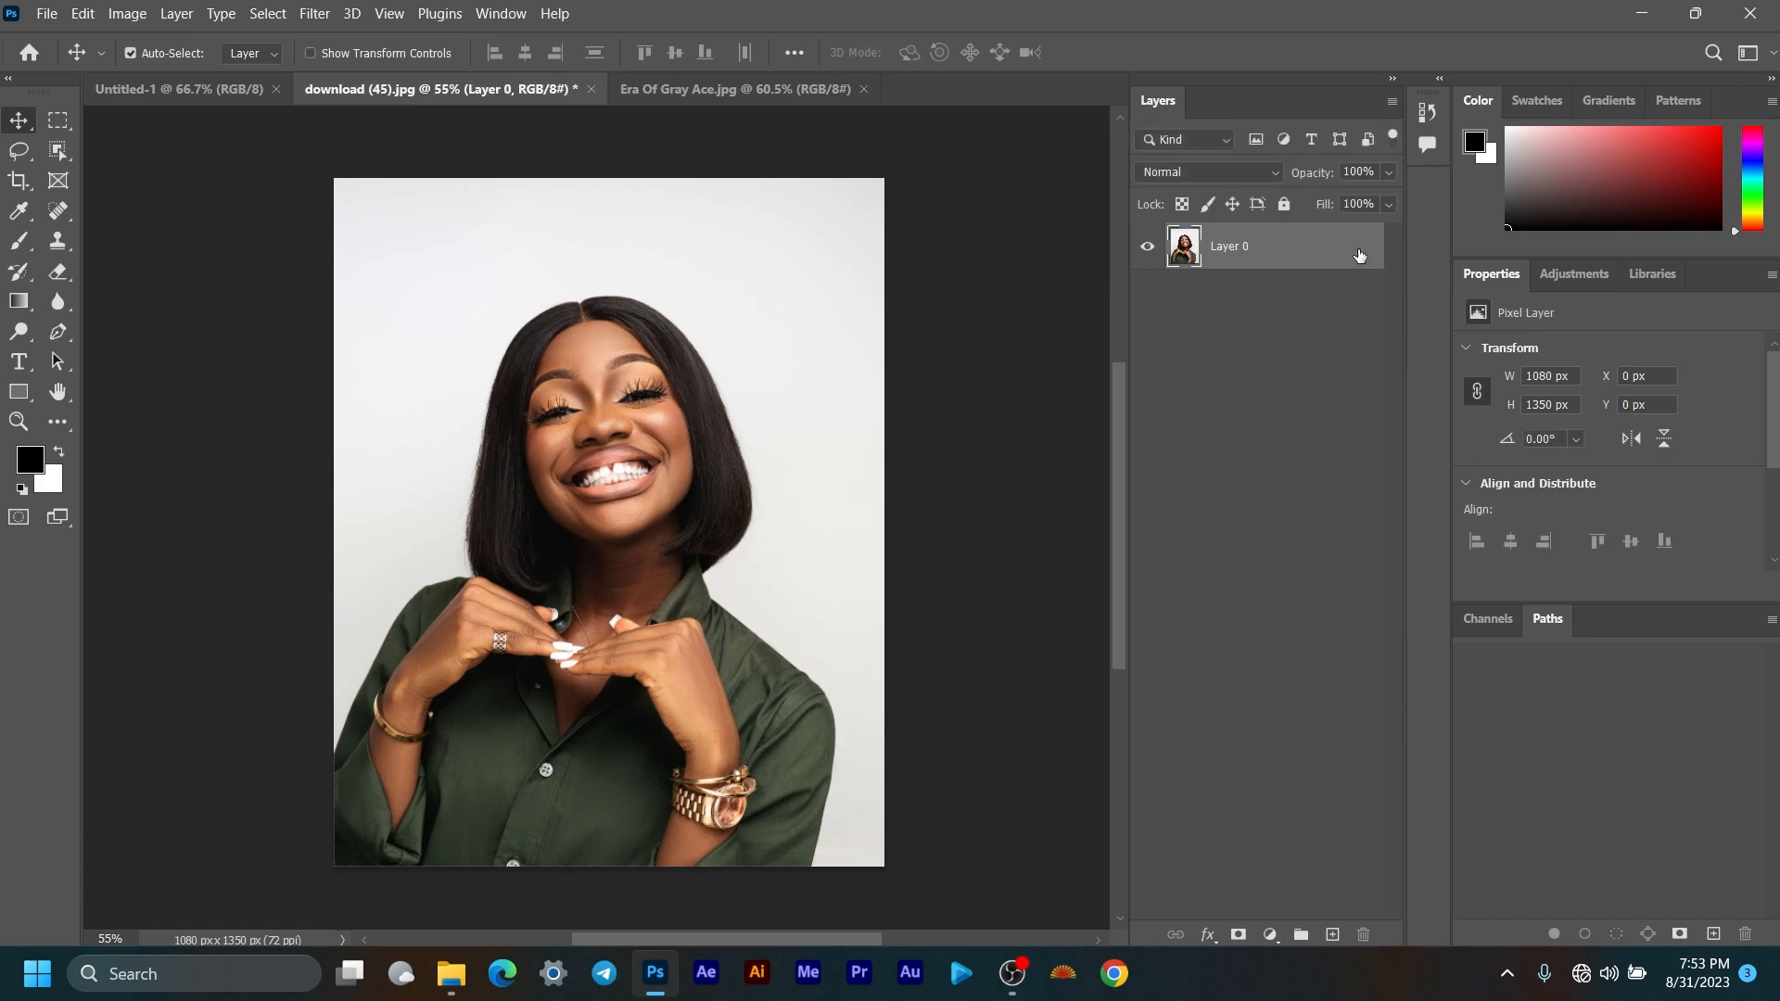
Step: Remove the background behind the smiling woman and convert Layer 0 to a smart object
scroll(1683, 395, "down", 1)
scroll(1689, 391, "down", 2)
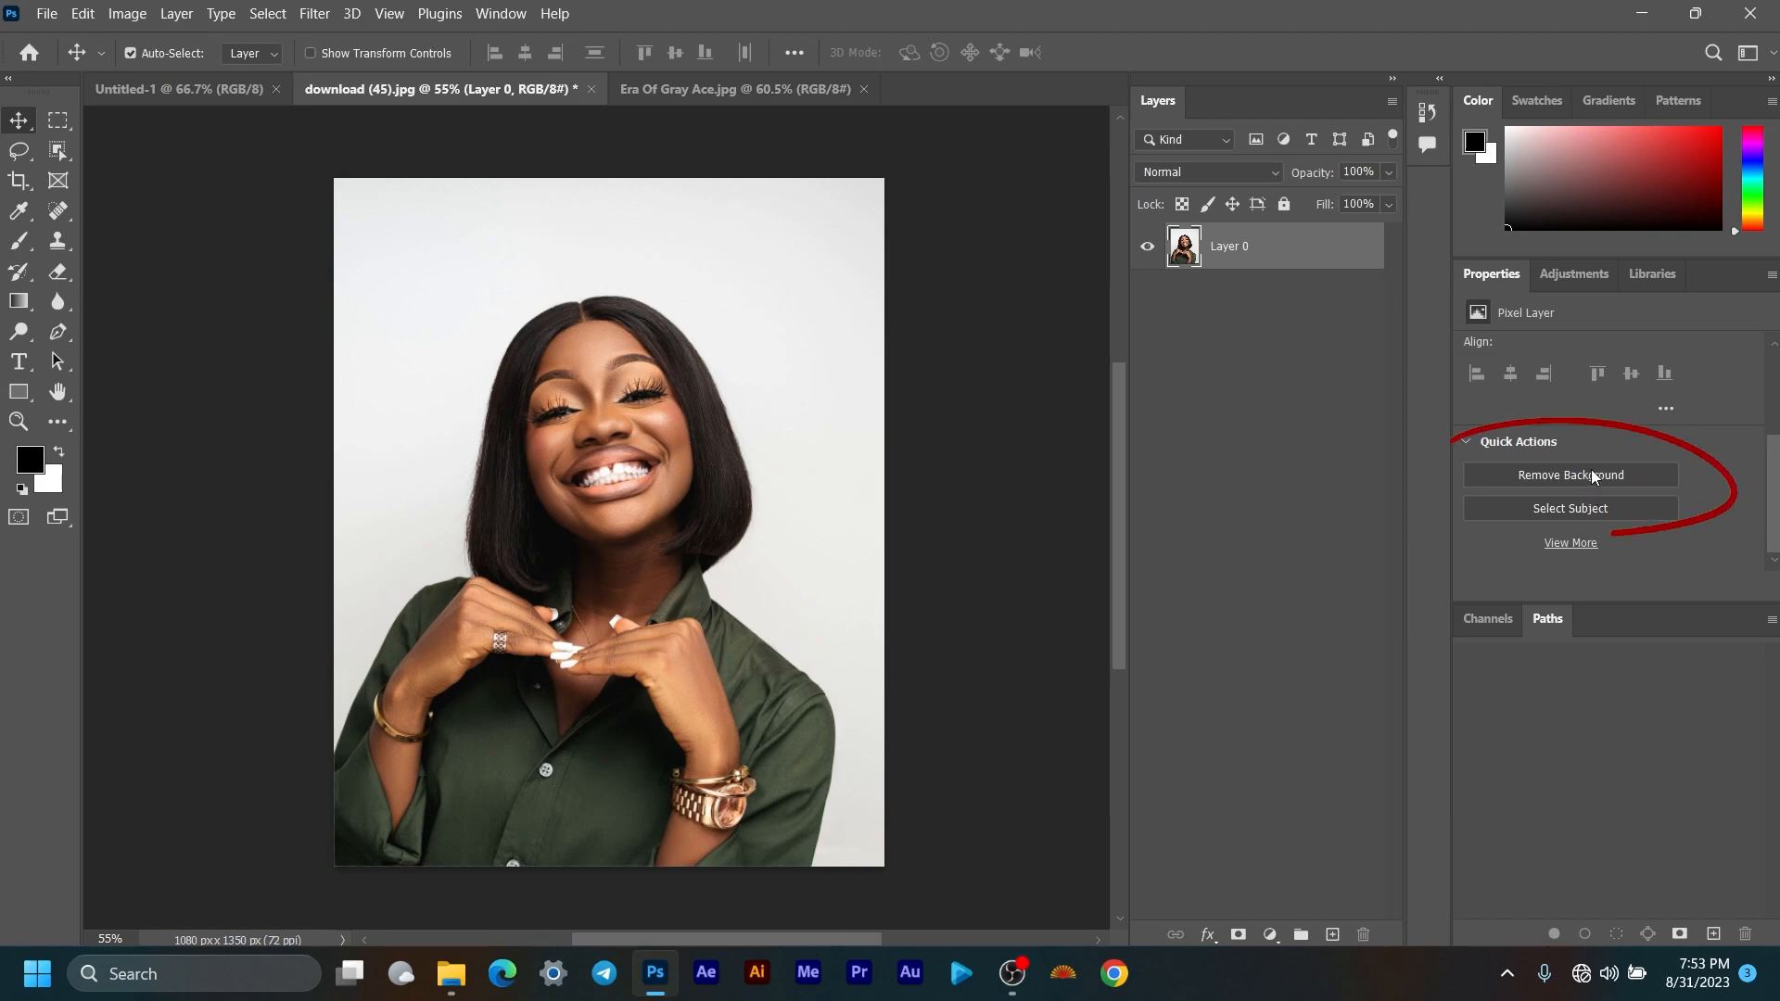
left_click(1595, 473)
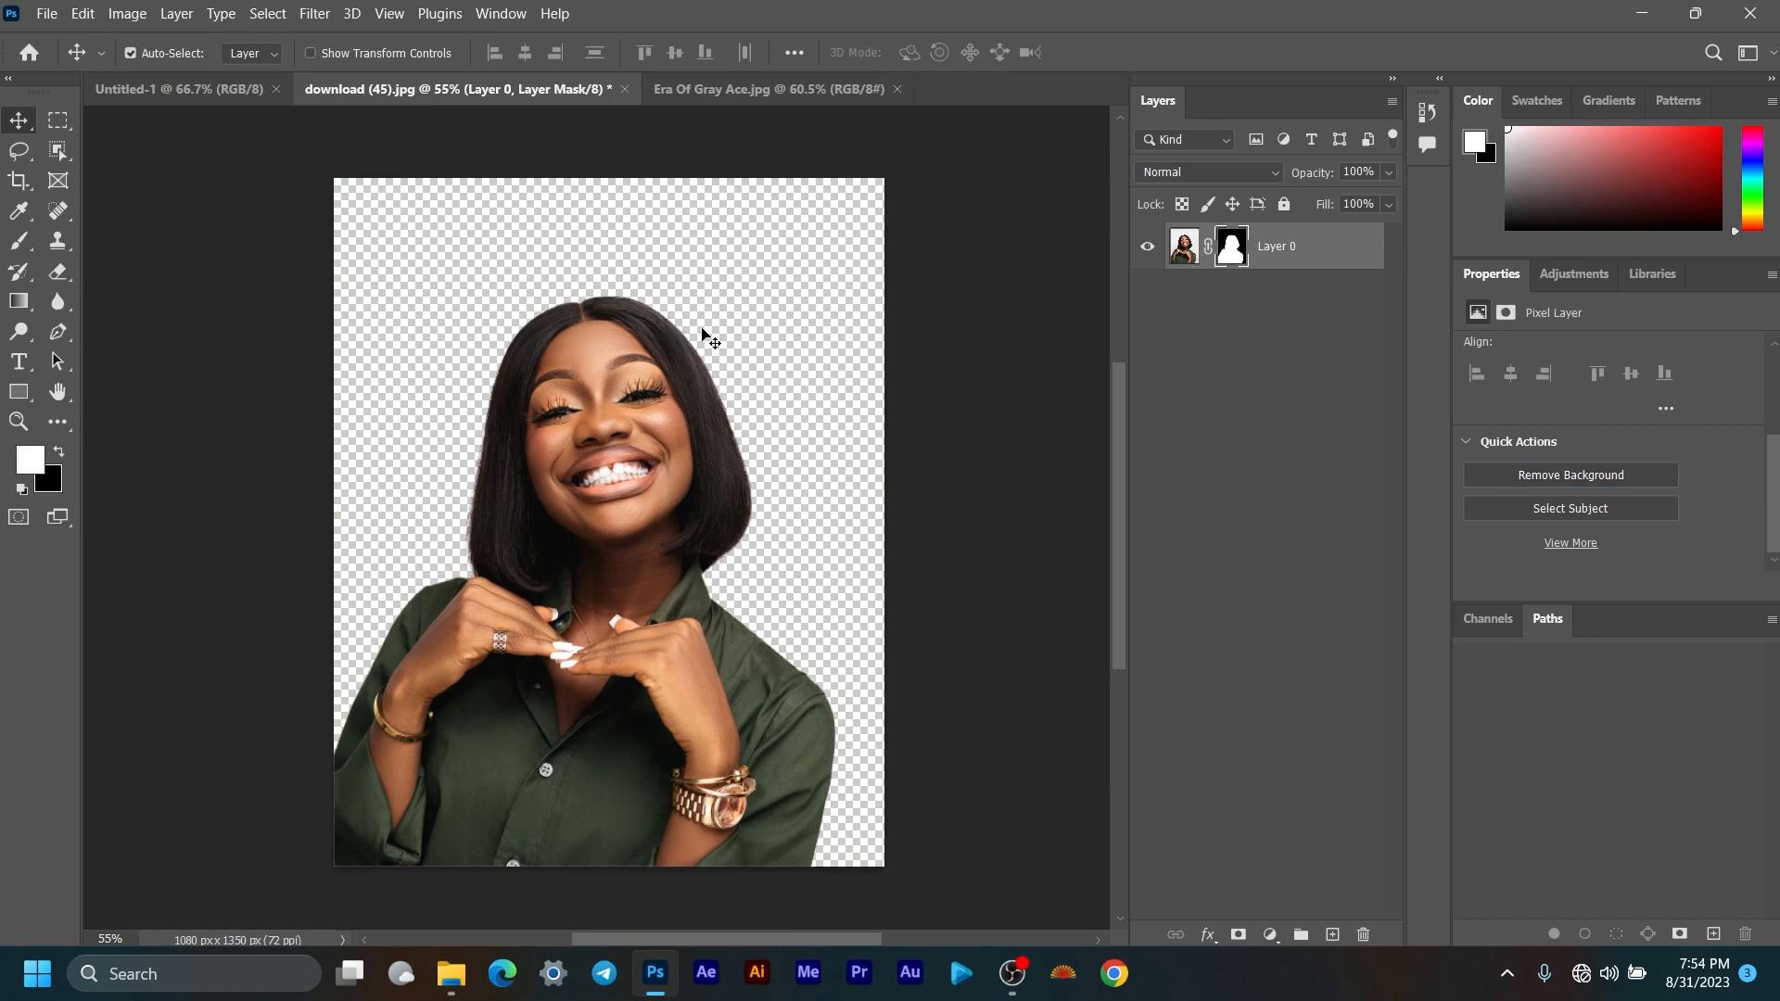
right_click(1324, 248)
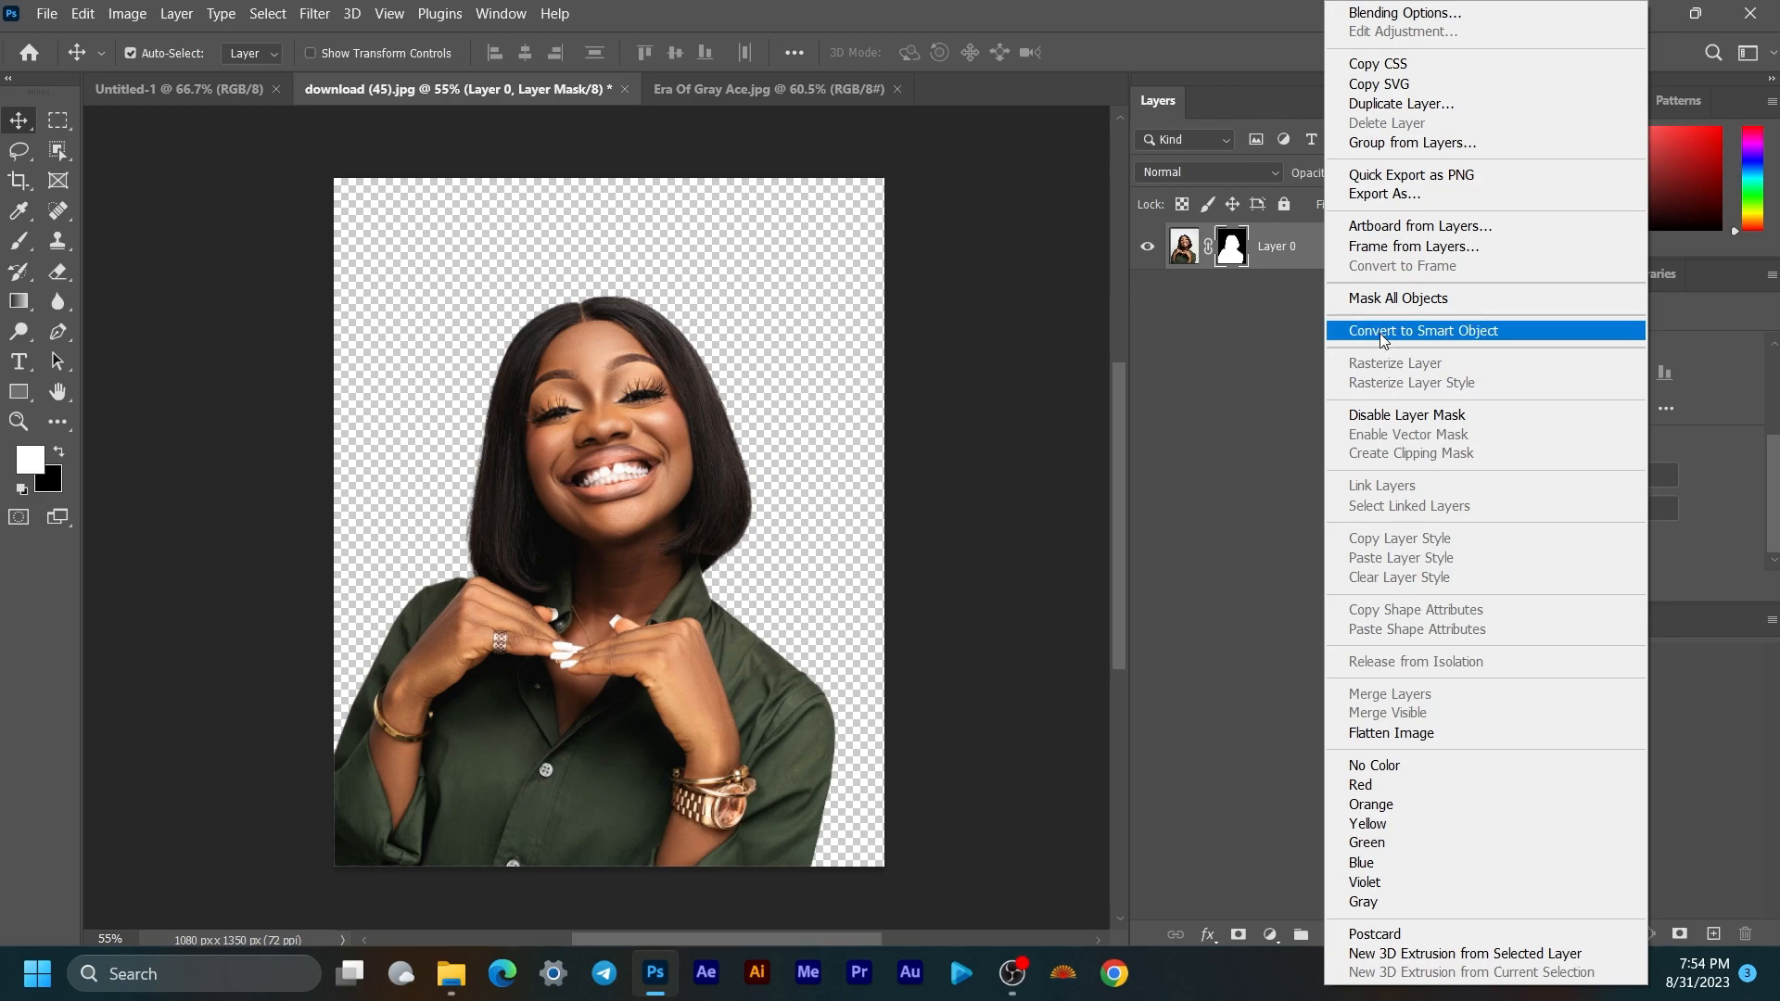
left_click(1380, 332)
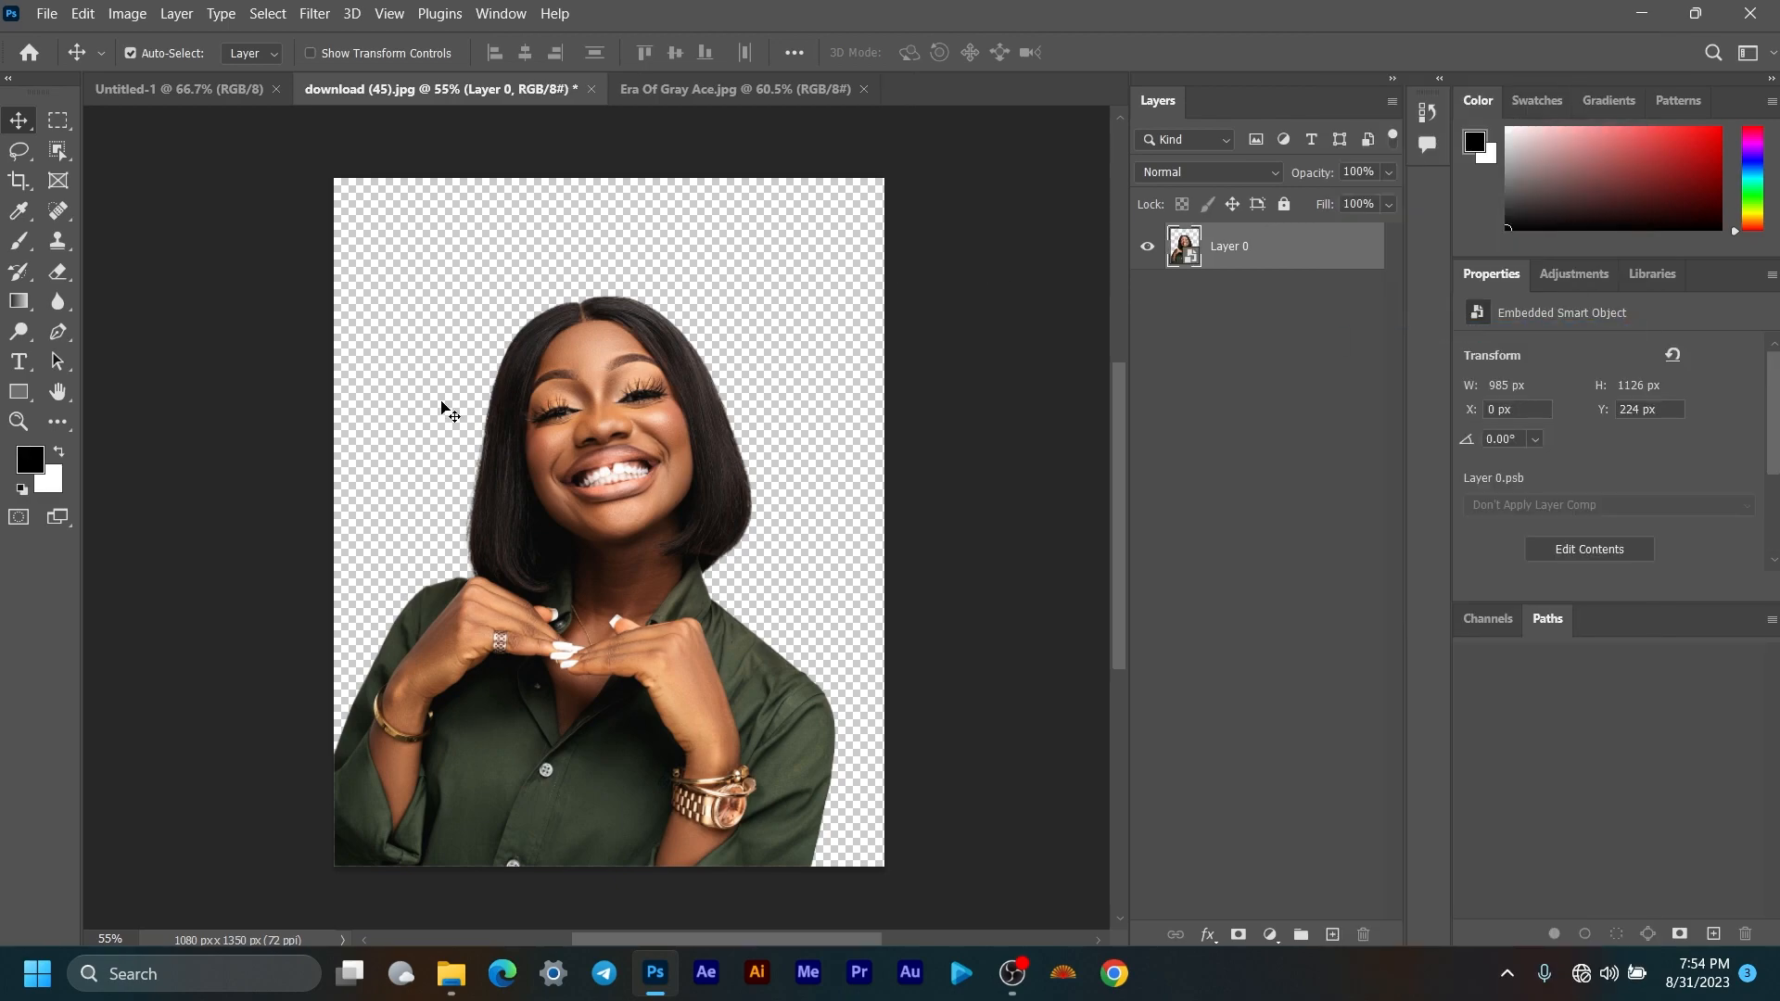
Step: Copy the woman cut-out into Untitled-1, scaled to about 17% at the bottom centre
left_click_drag(1284, 264, 589, 563)
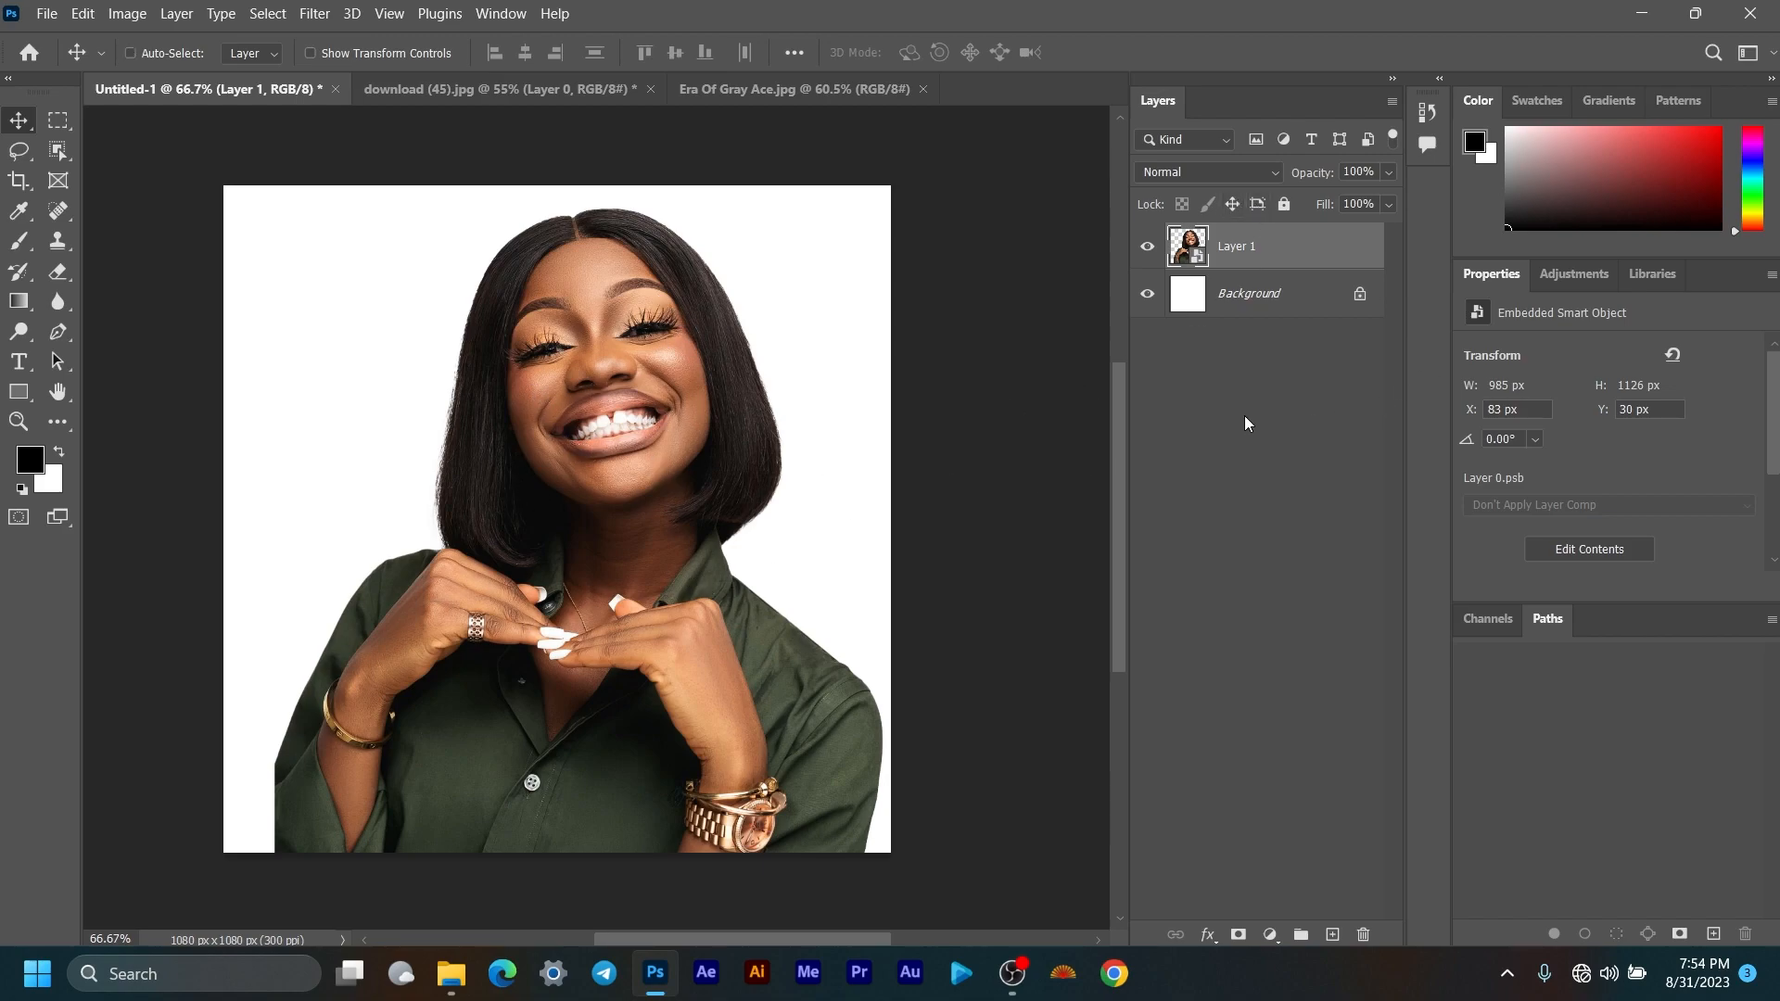
key("ctrl+t")
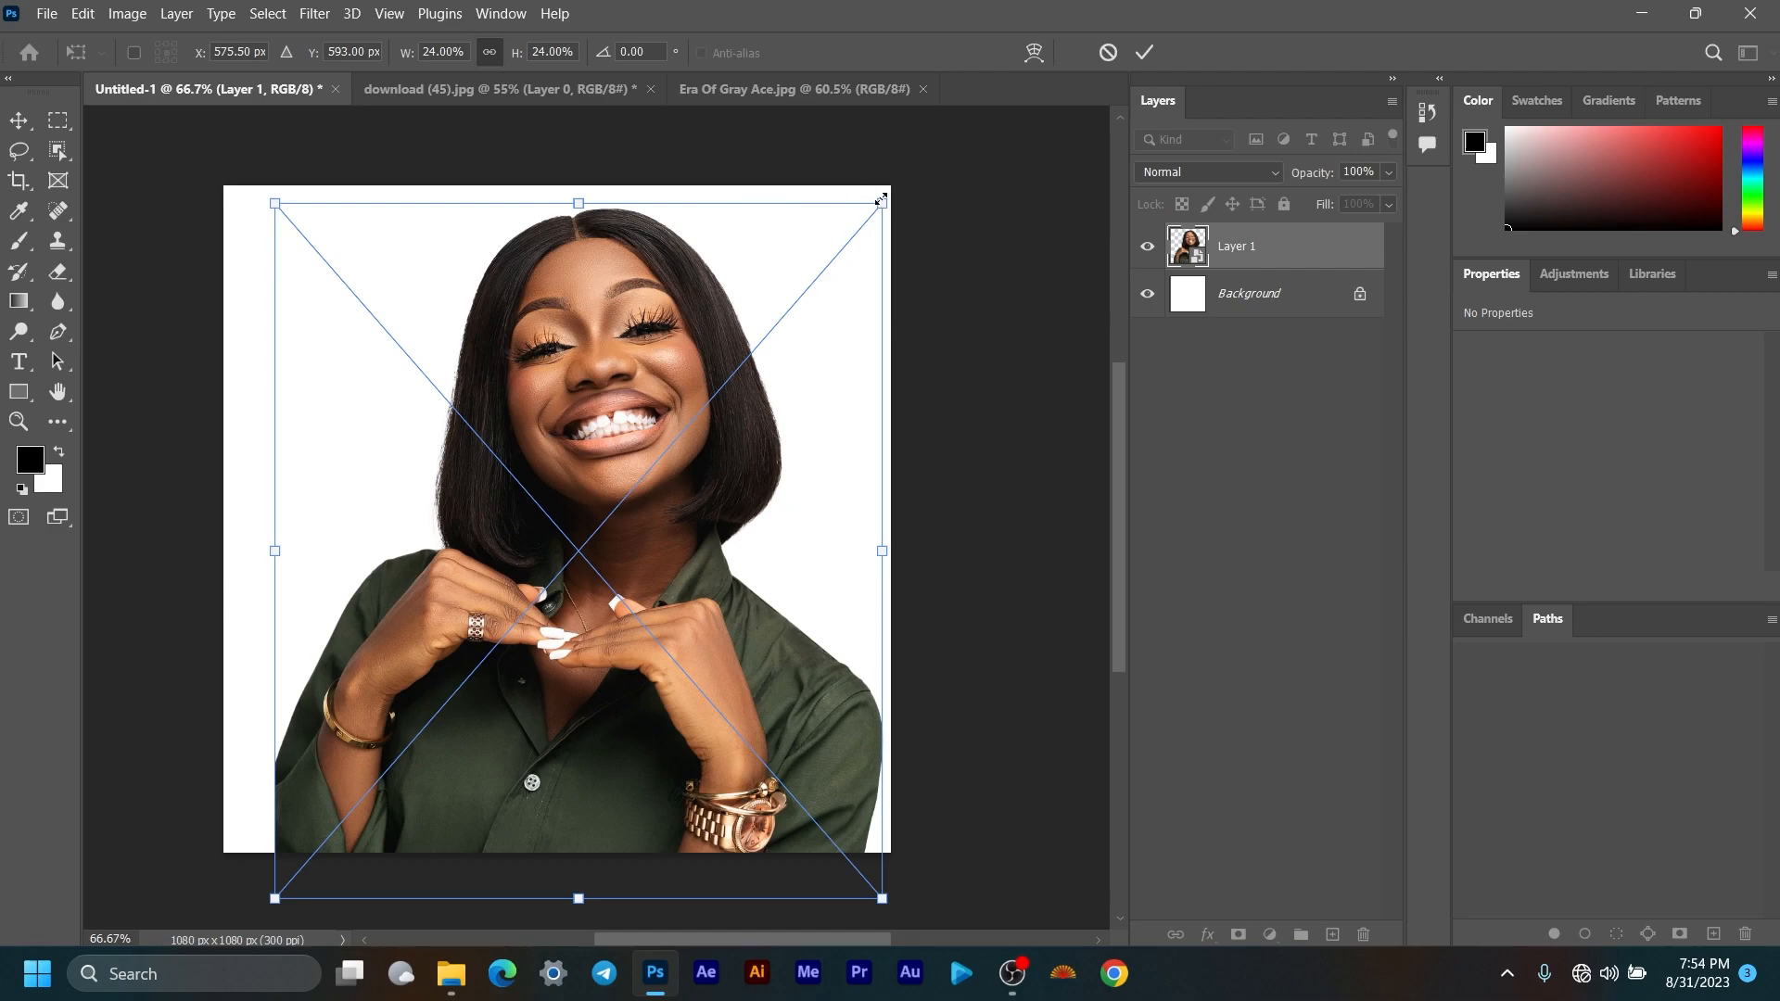
left_click_drag(881, 200, 713, 397)
left_click_drag(511, 493, 557, 495)
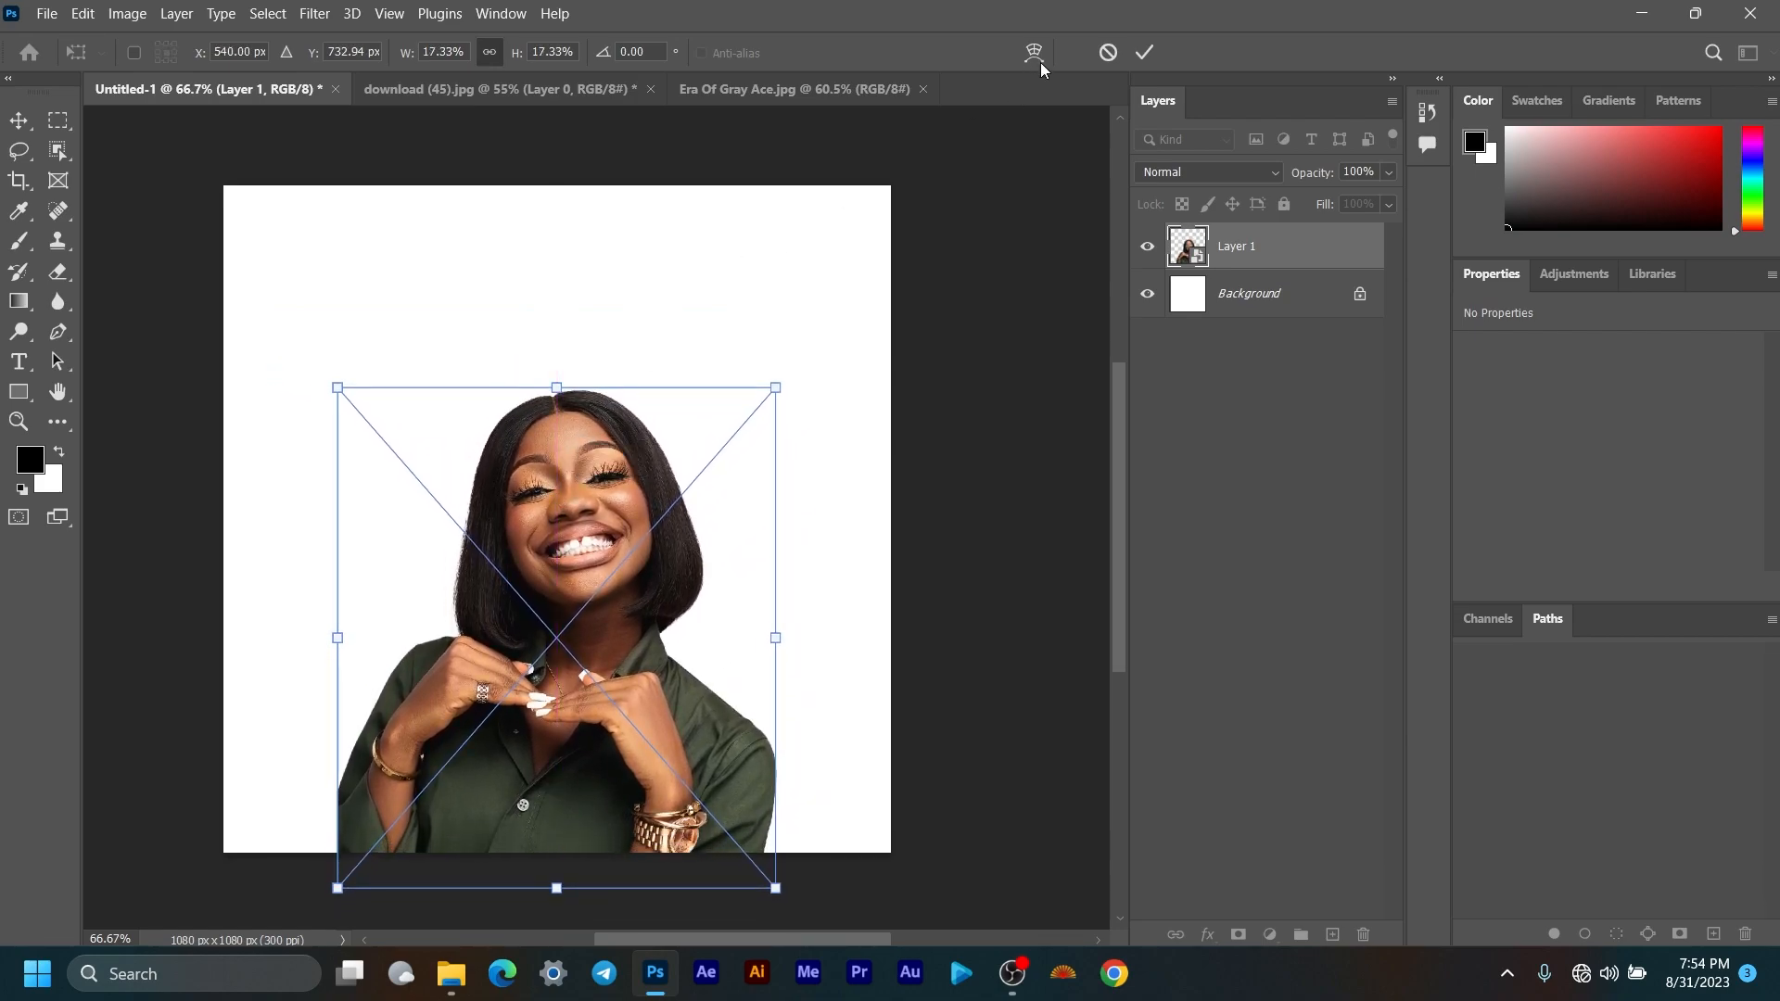
left_click(1145, 52)
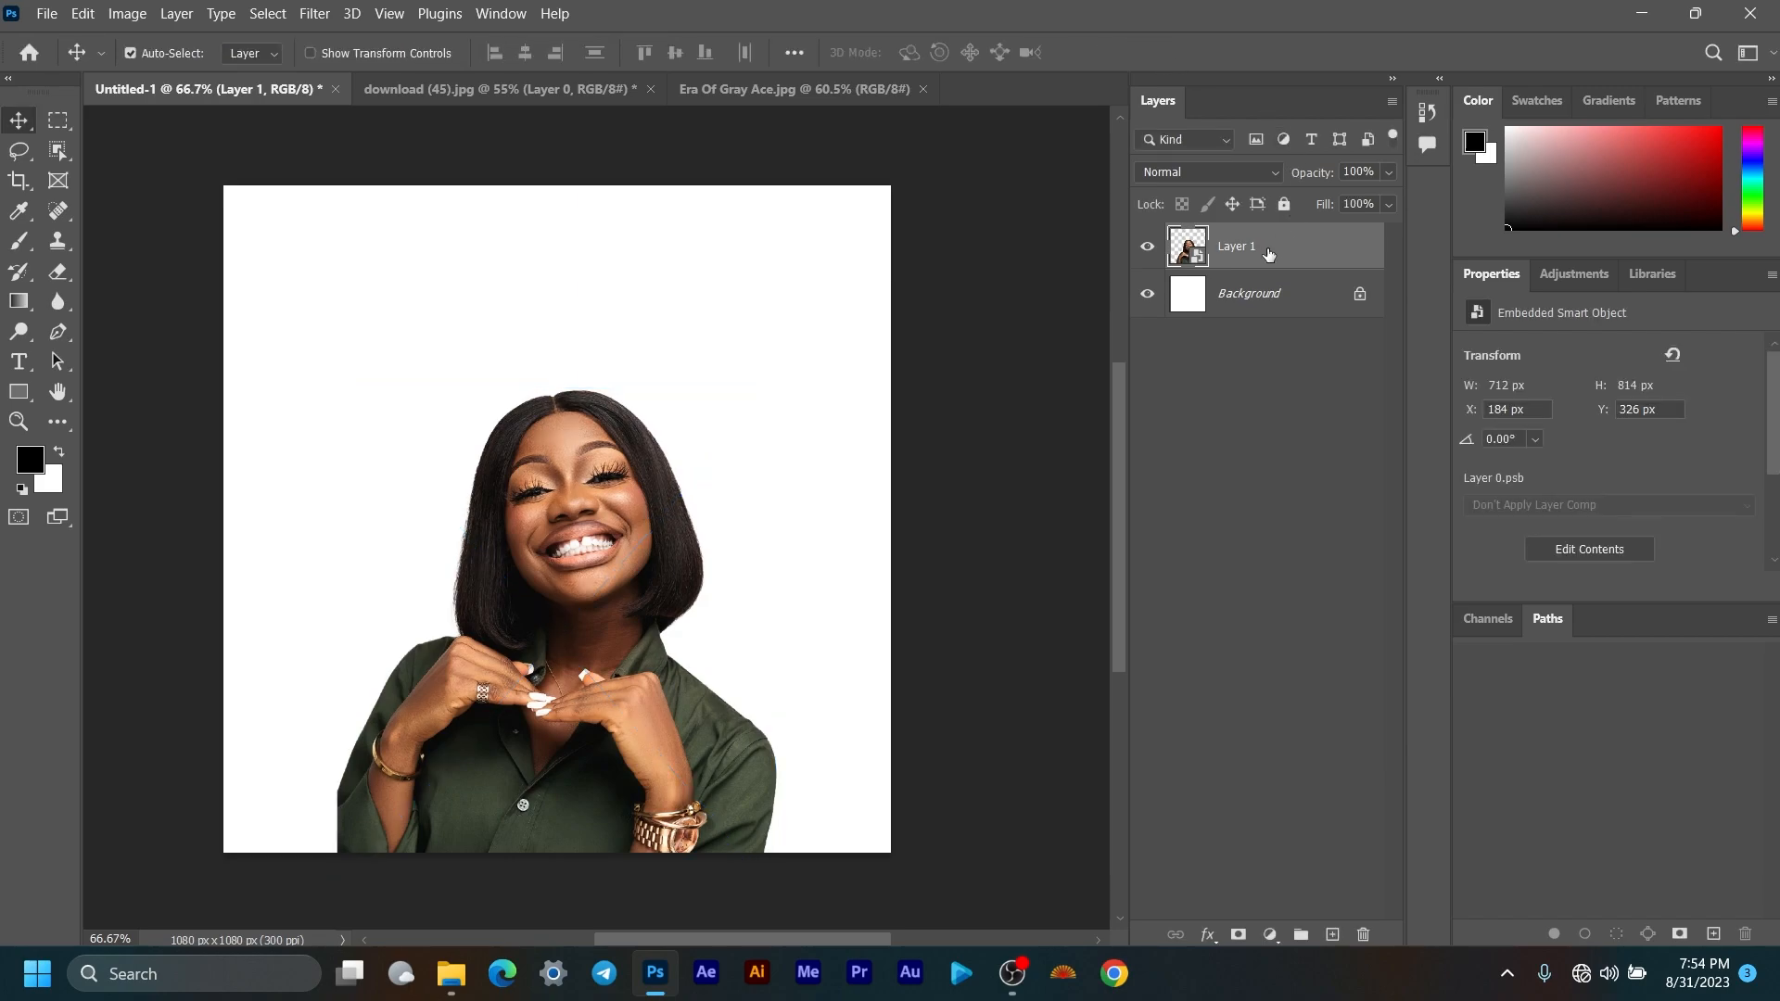
left_click(1252, 296)
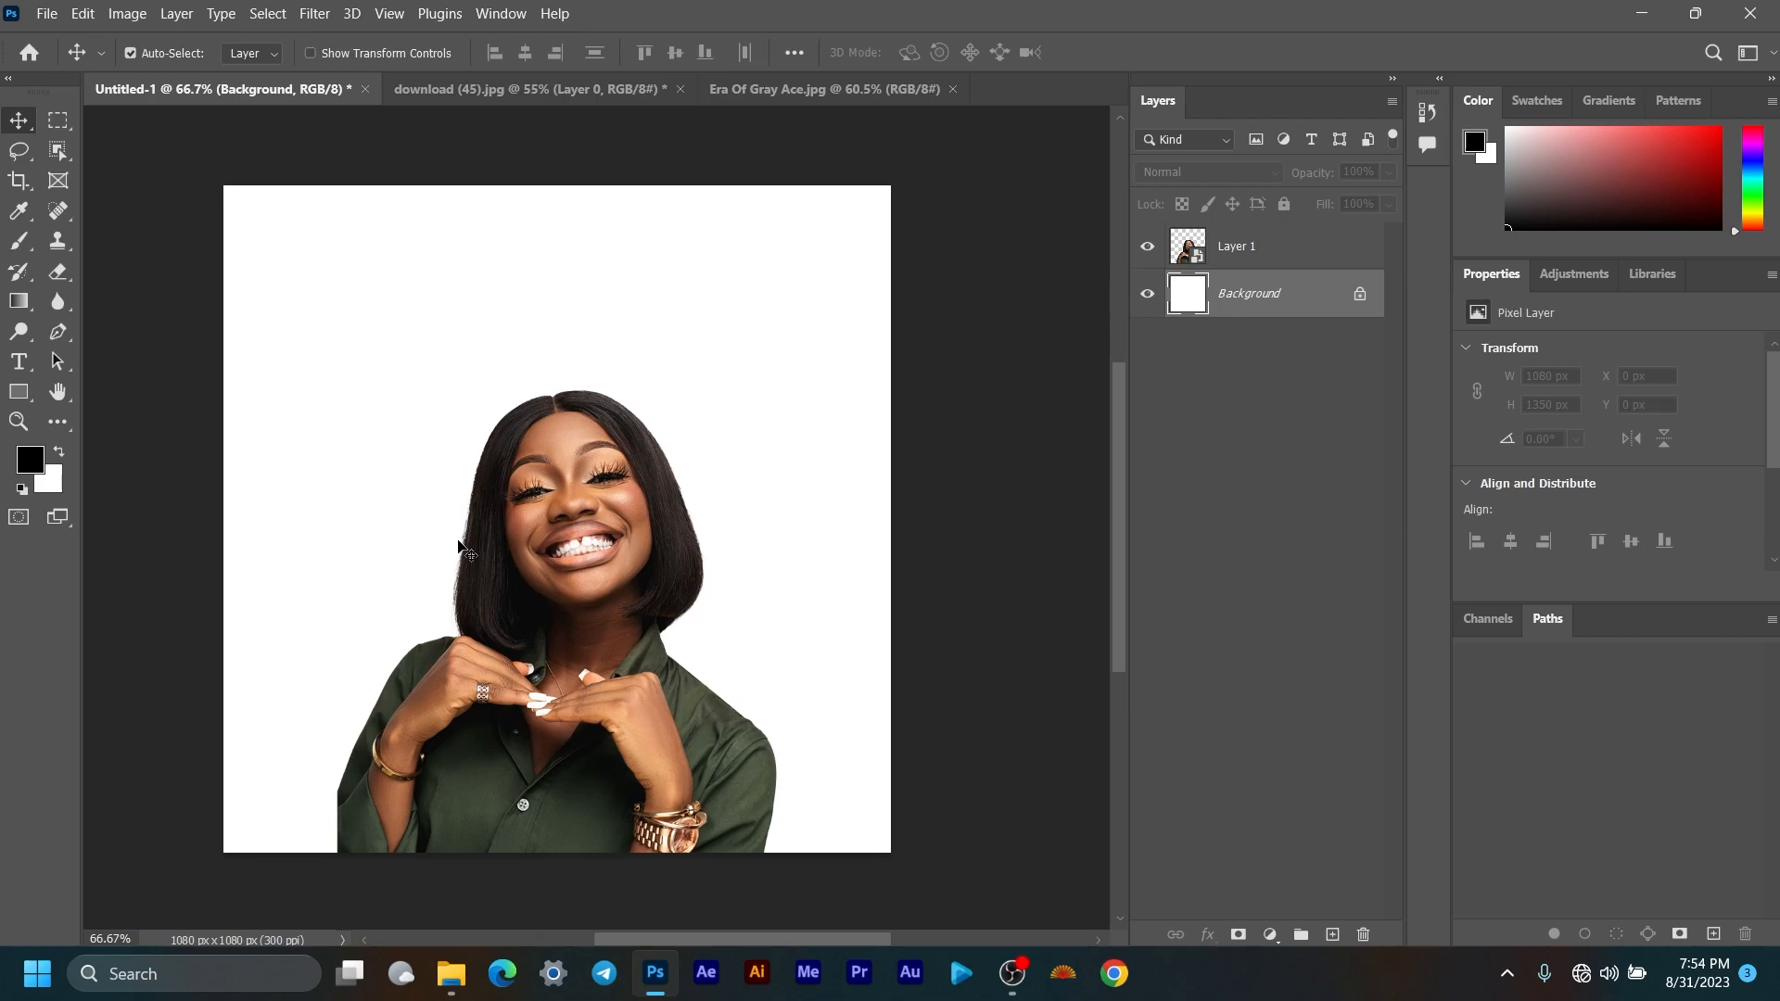
Step: Place the palace photo onto the flyer and stretch it to fill the square canvas
left_click(466, 976)
left_click(588, 459)
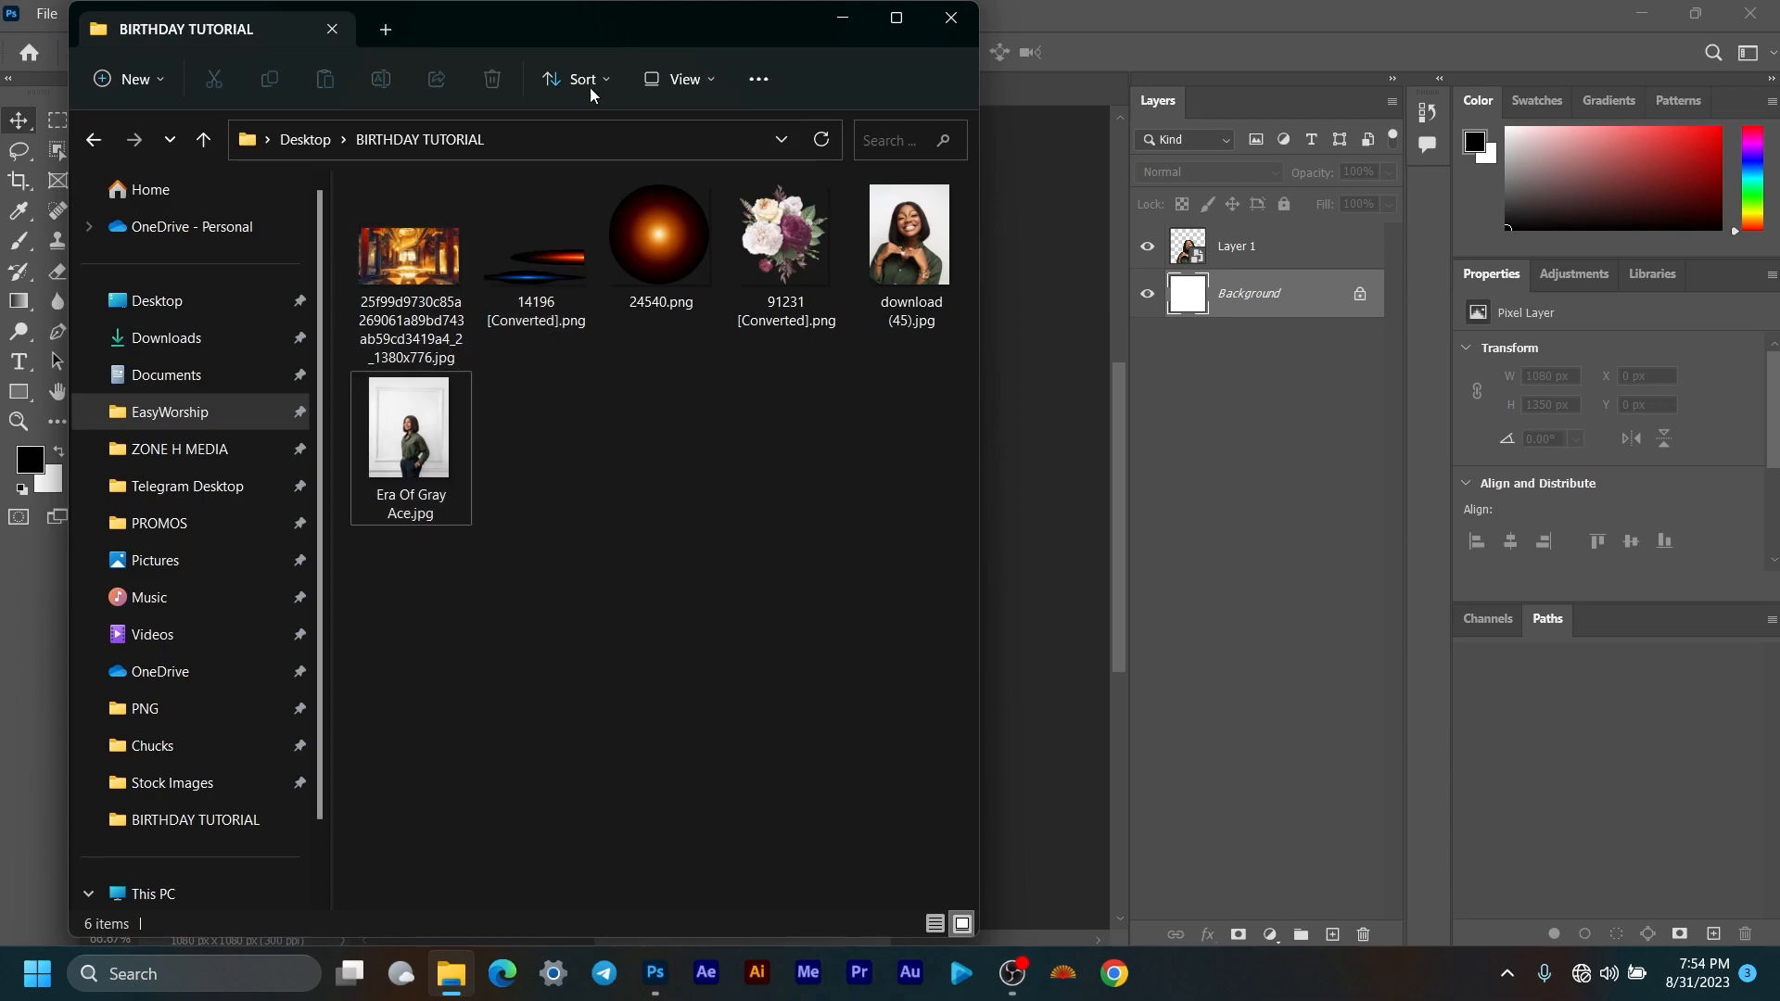
left_click_drag(679, 18, 1459, 44)
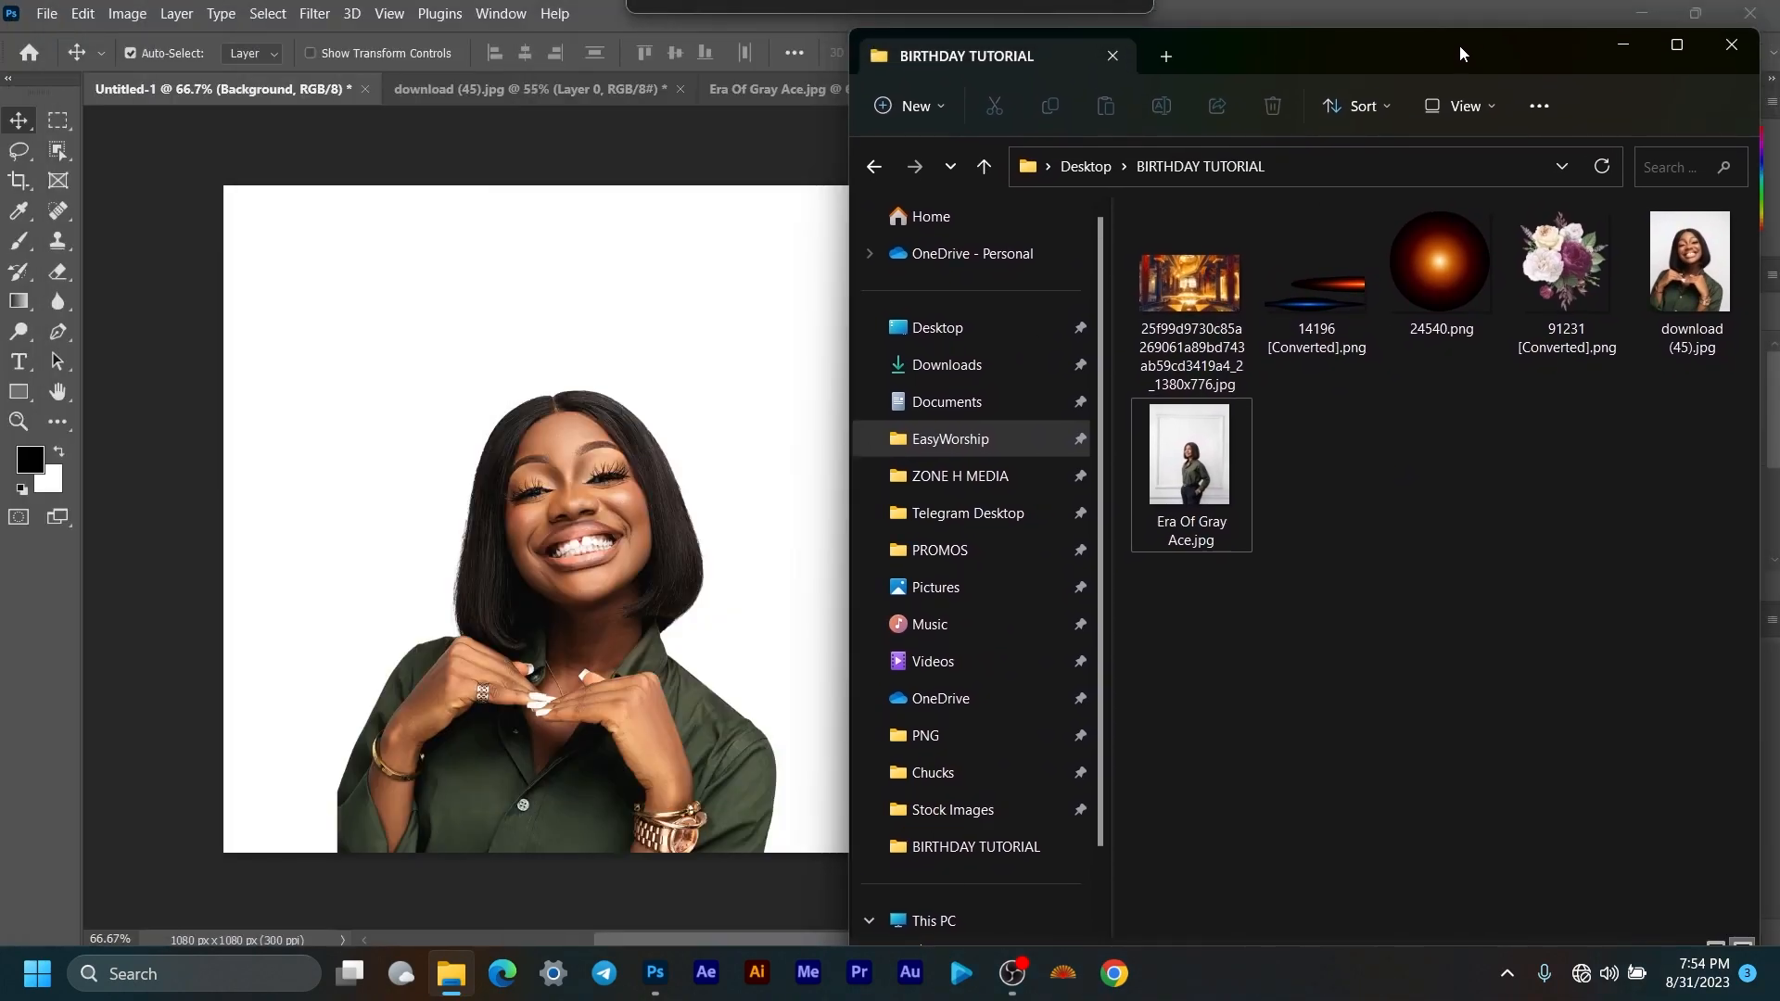
left_click_drag(1210, 288, 586, 463)
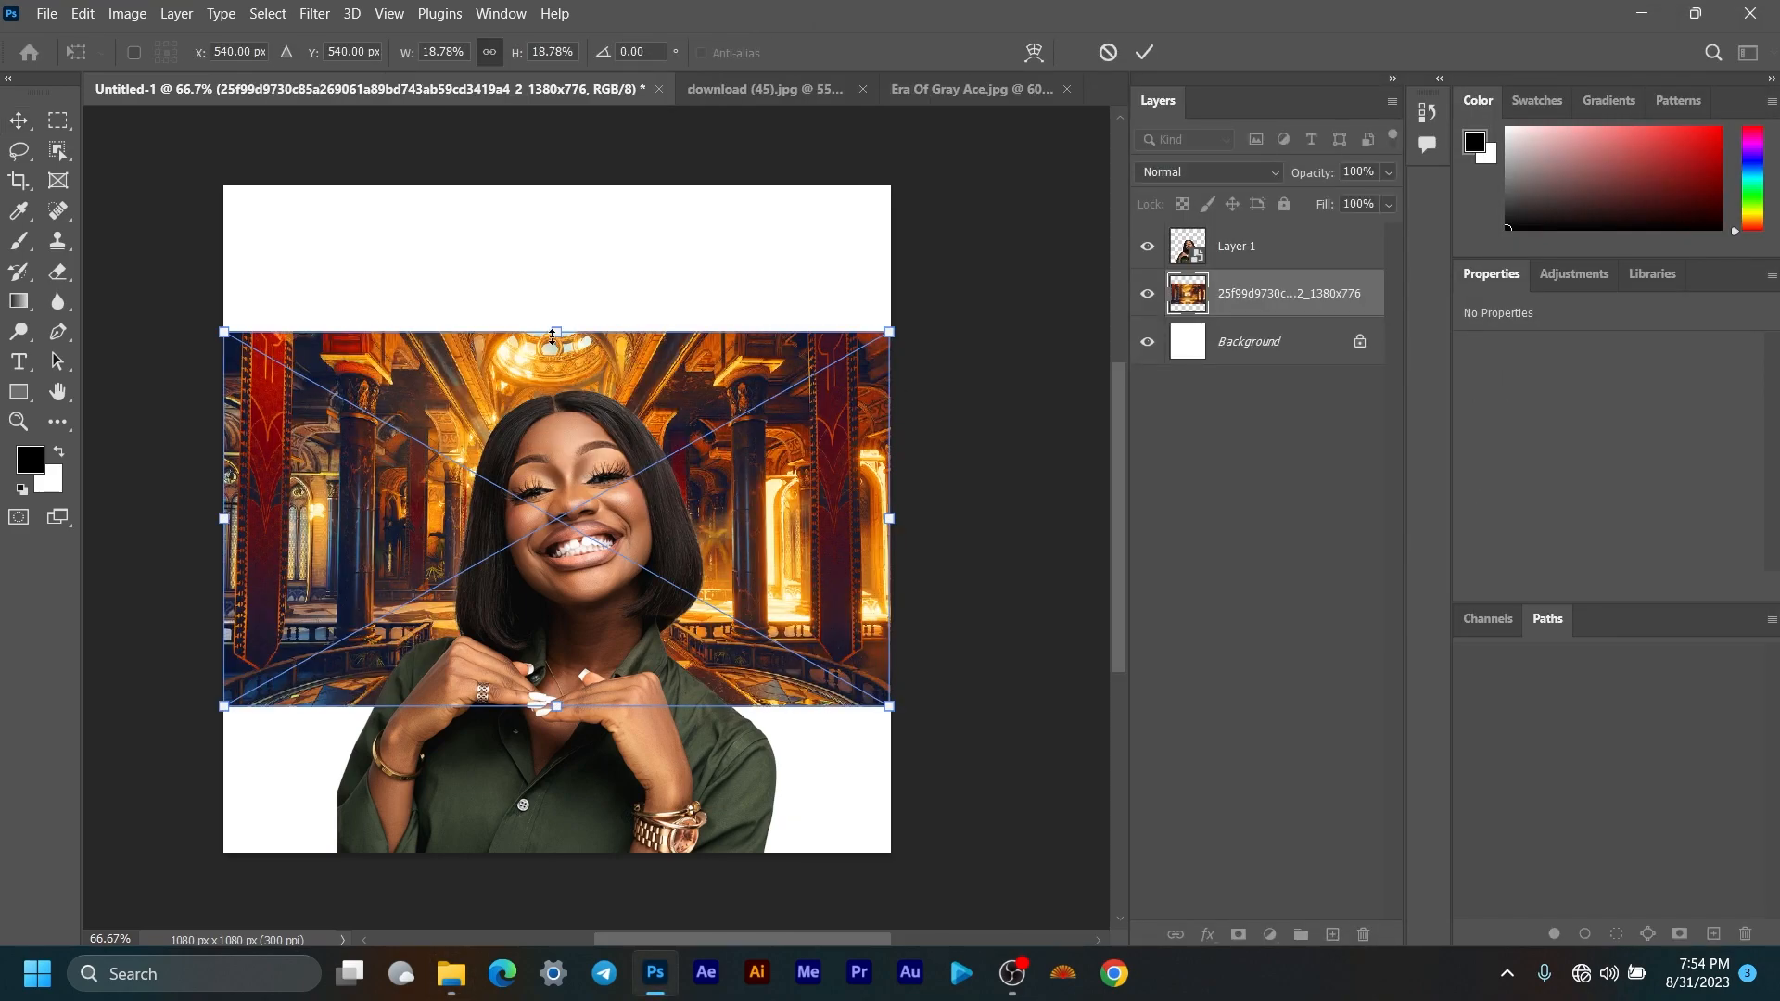
left_click_drag(553, 331, 556, 185)
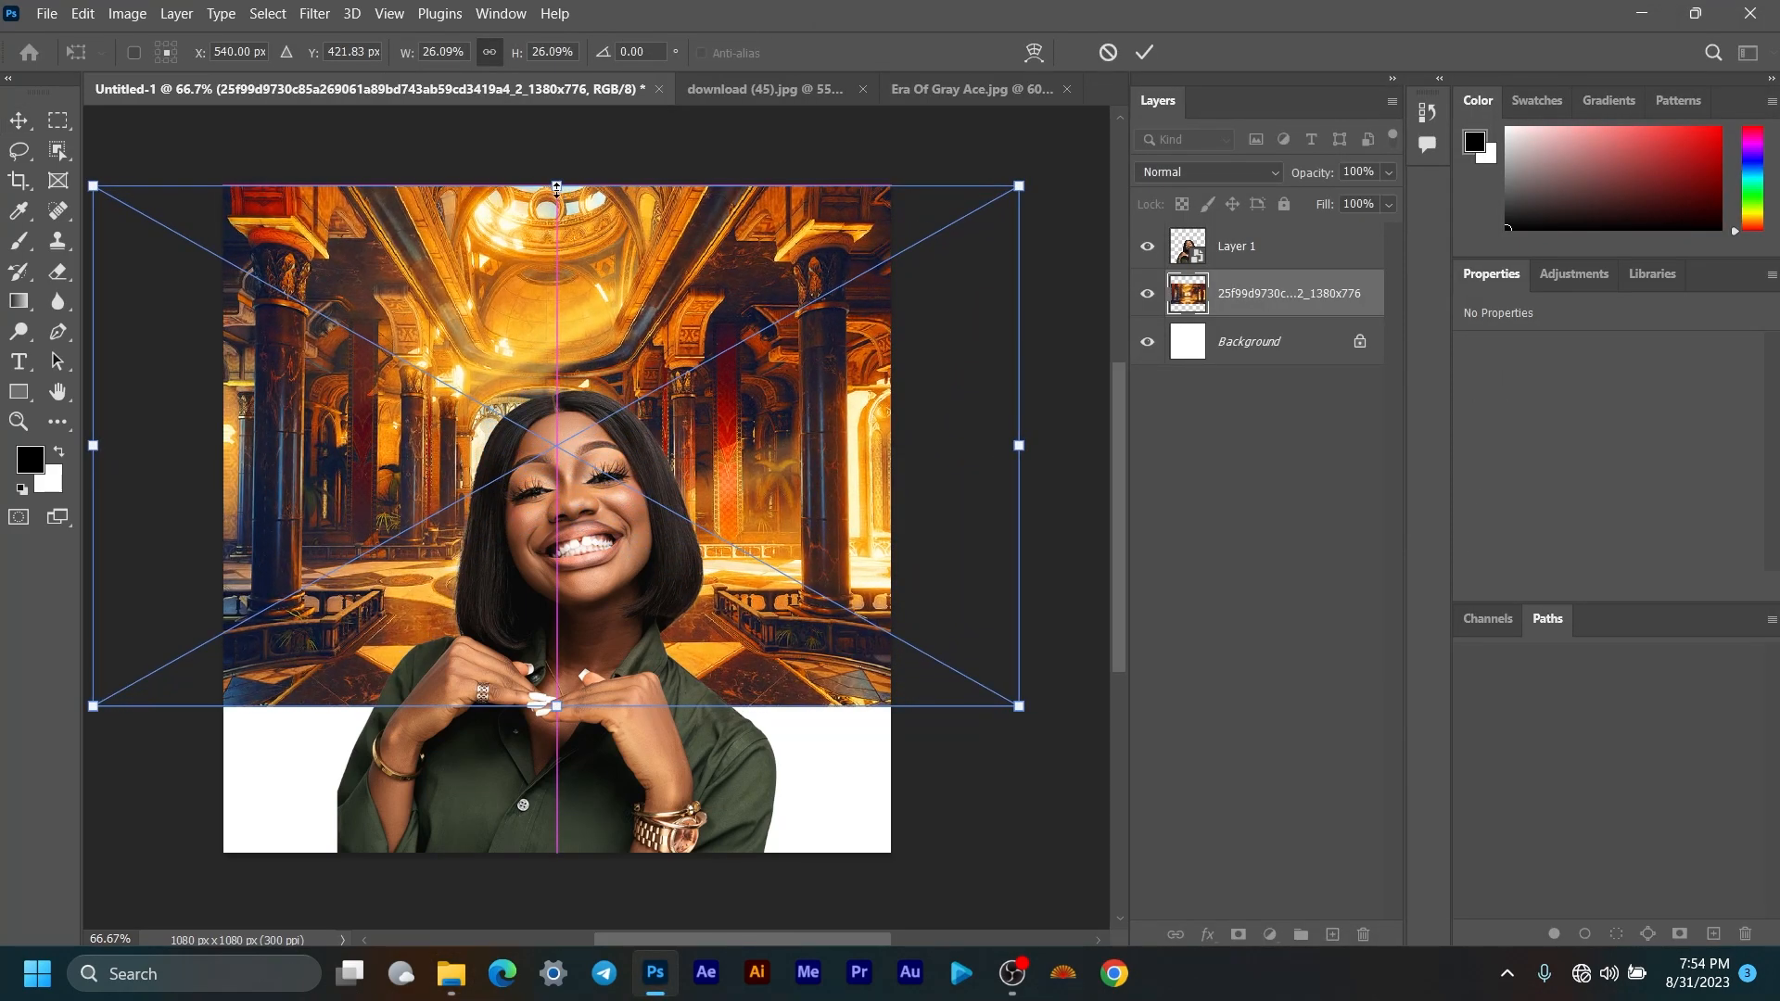
left_click_drag(546, 715, 547, 870)
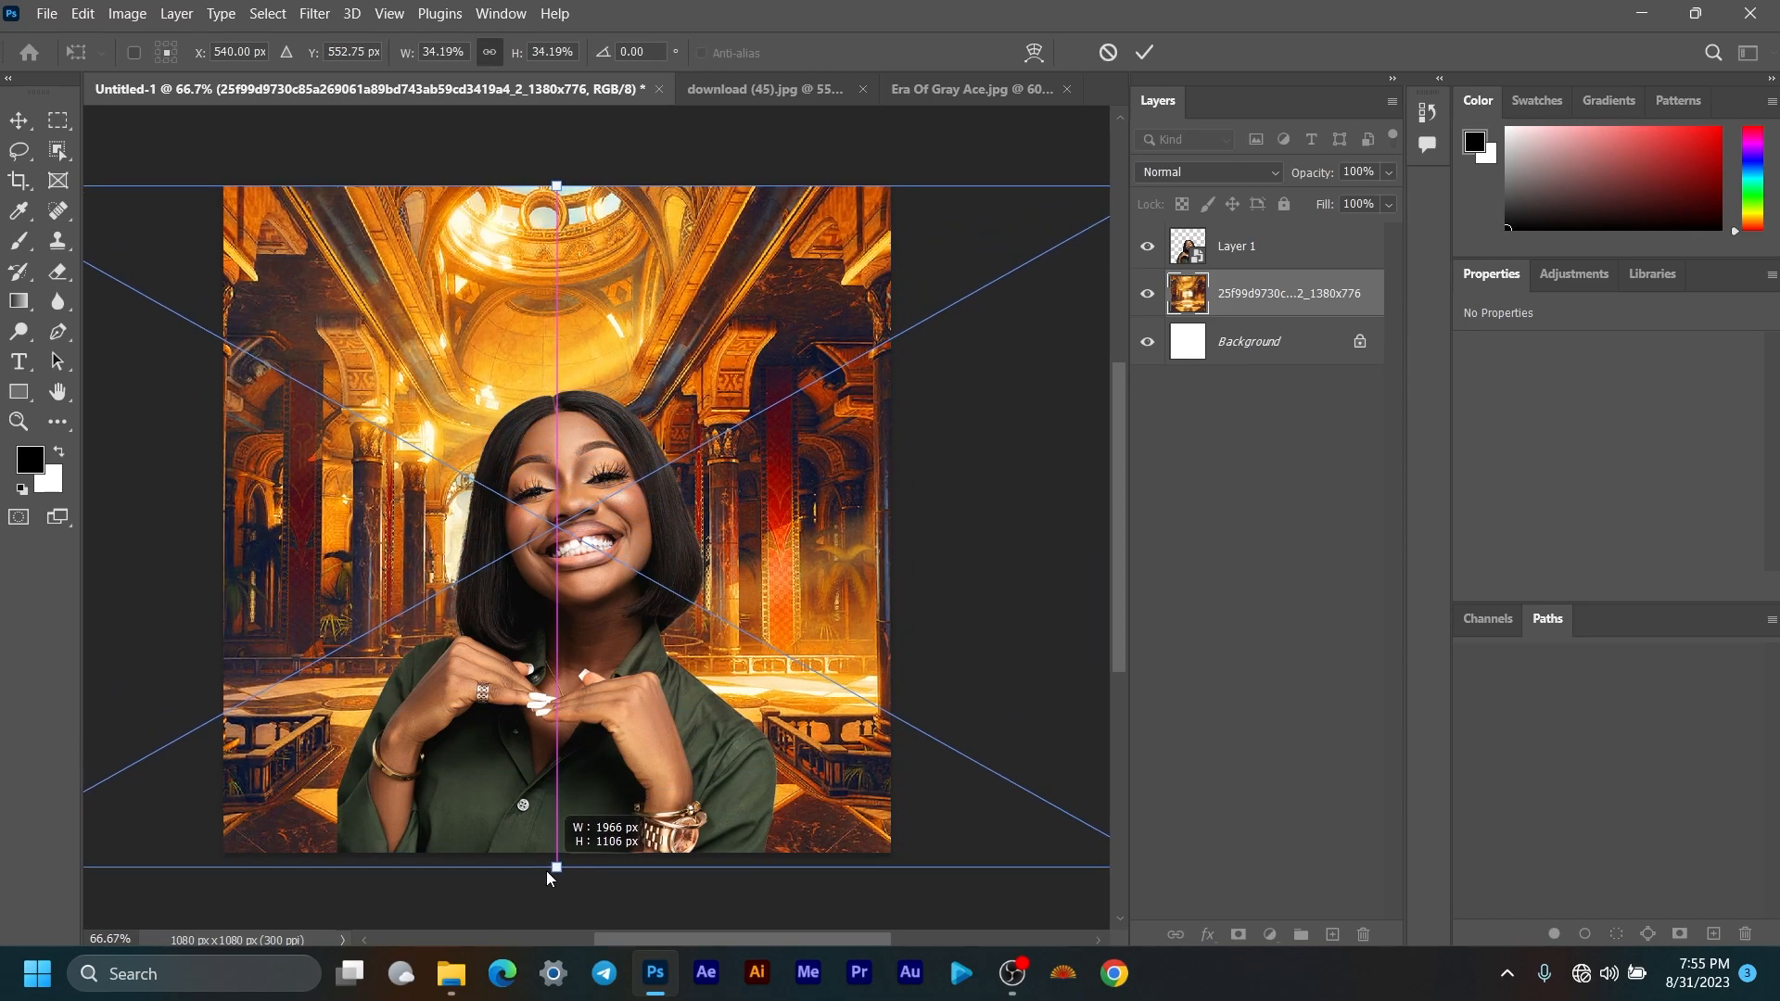
left_click_drag(636, 698, 638, 691)
left_click(1146, 52)
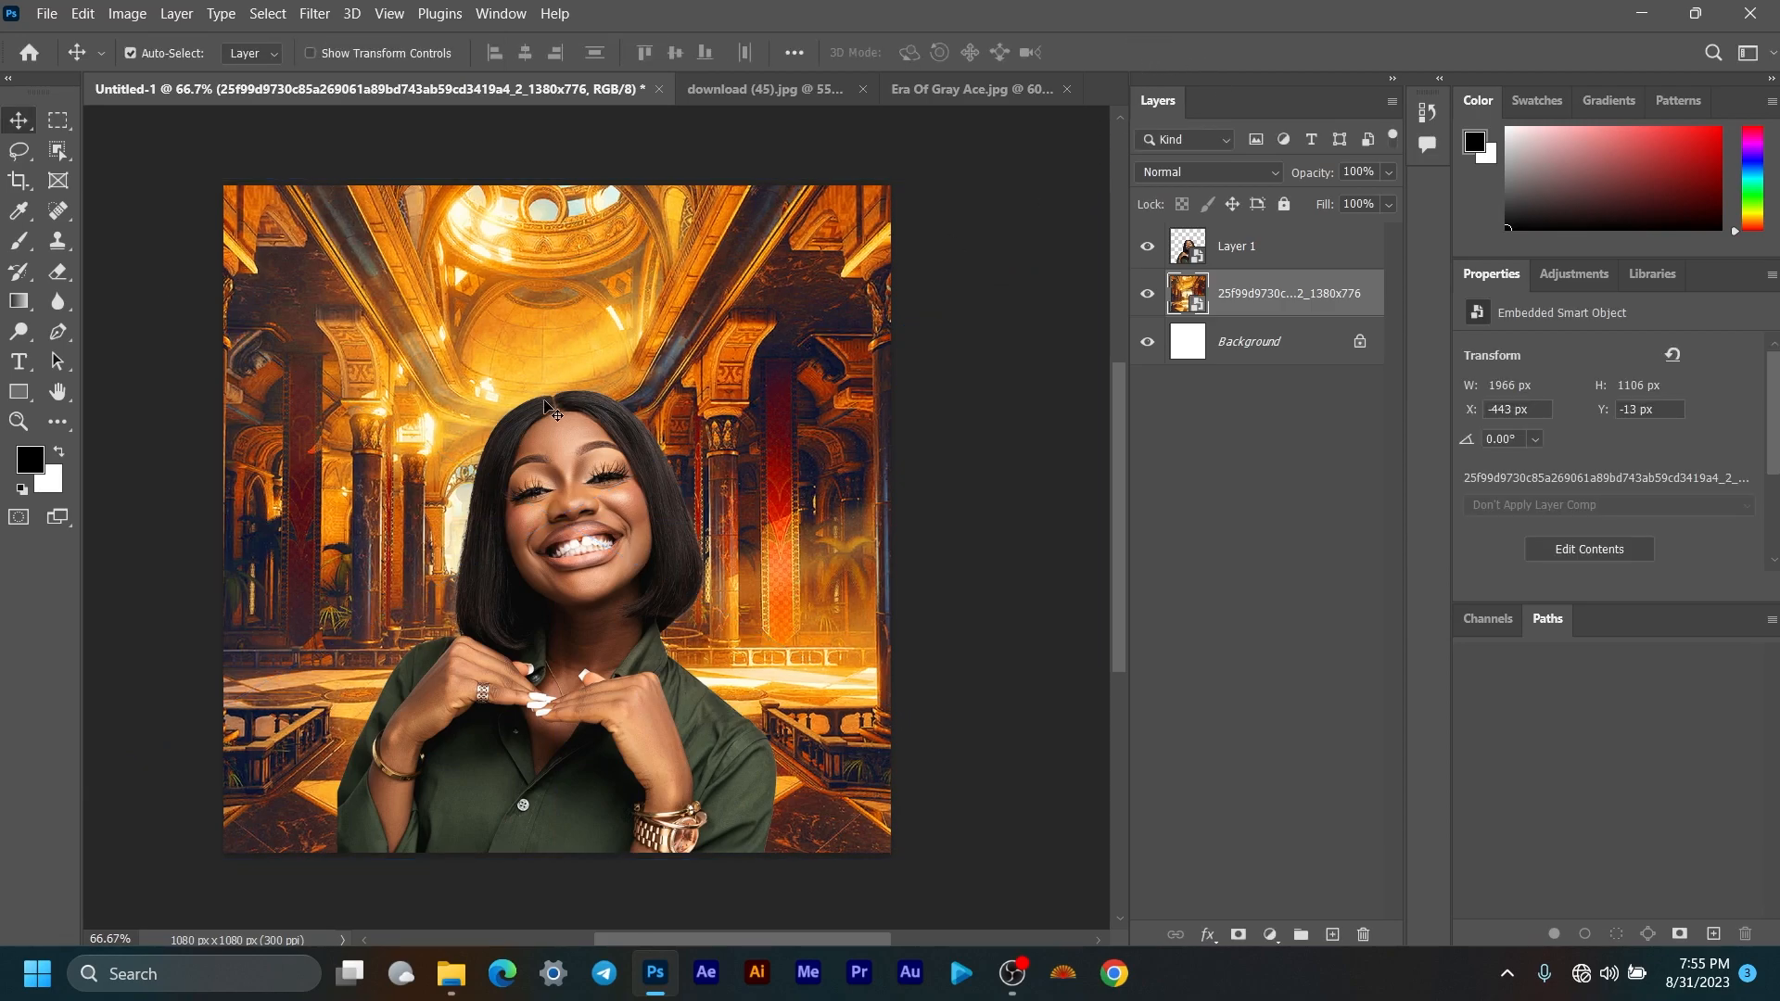
Step: Nudge the palace background layer right, then back slightly left
scroll(545, 401, "down", 3)
scroll(547, 402, "up", 4)
left_click_drag(540, 440, 593, 425)
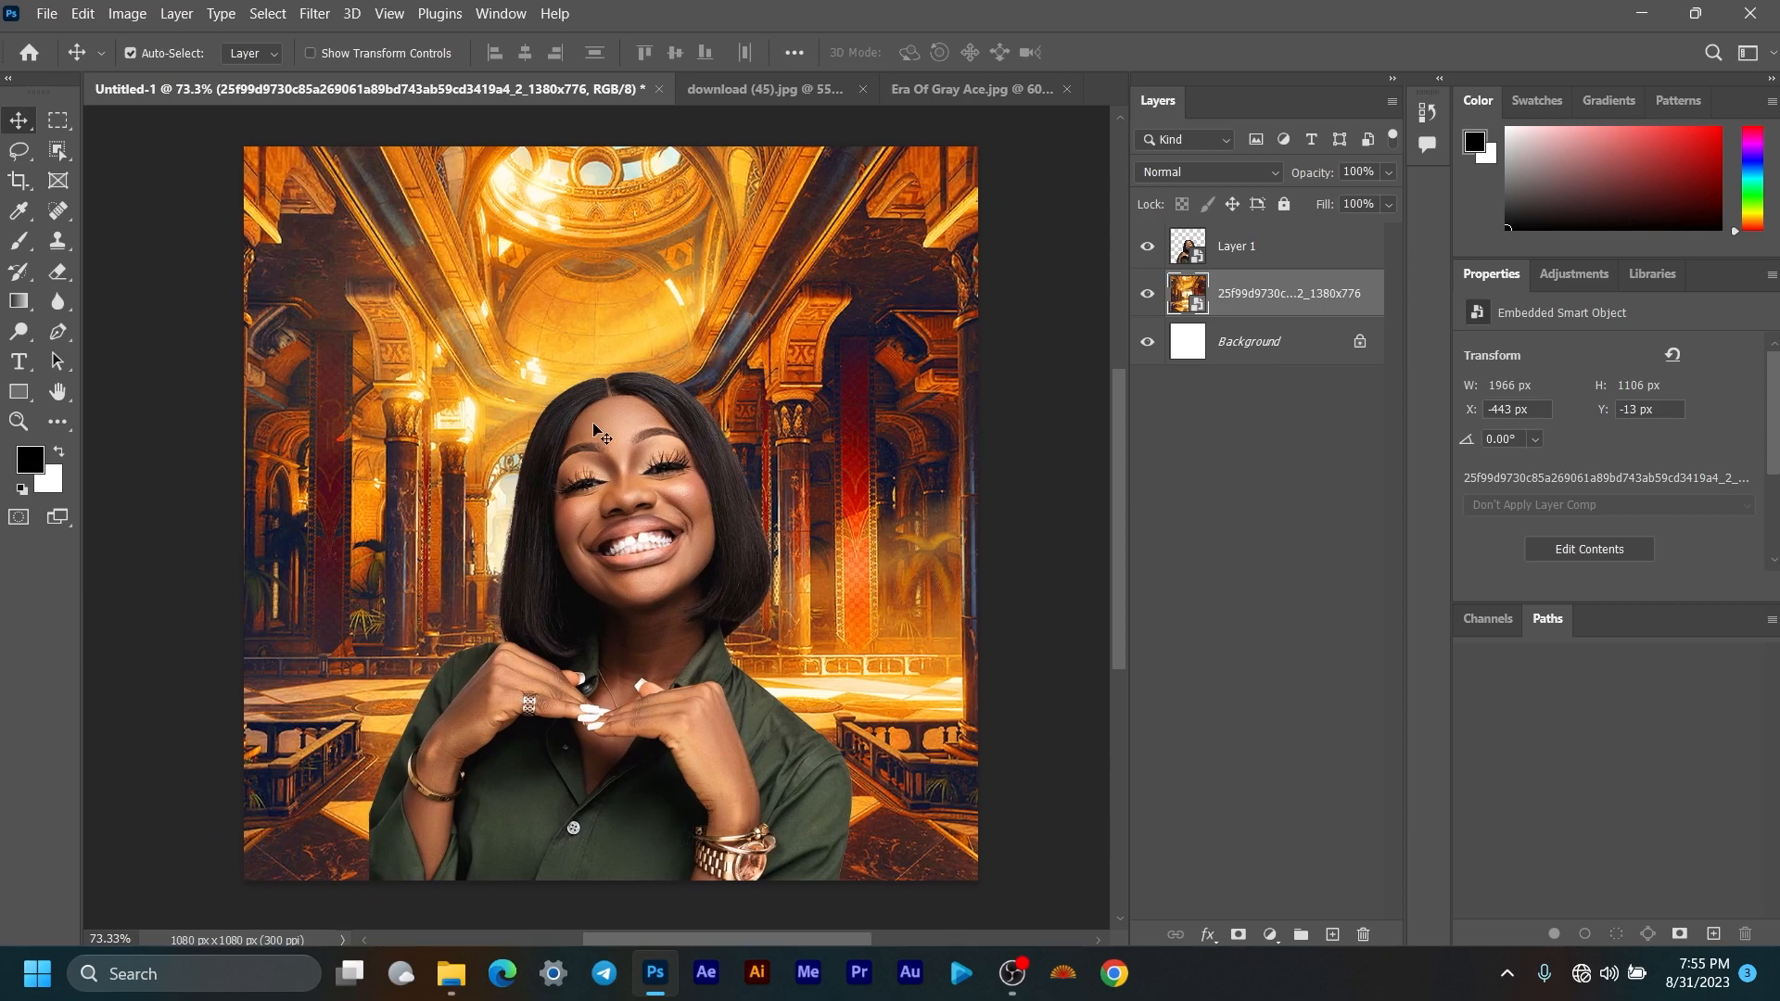
left_click(662, 527)
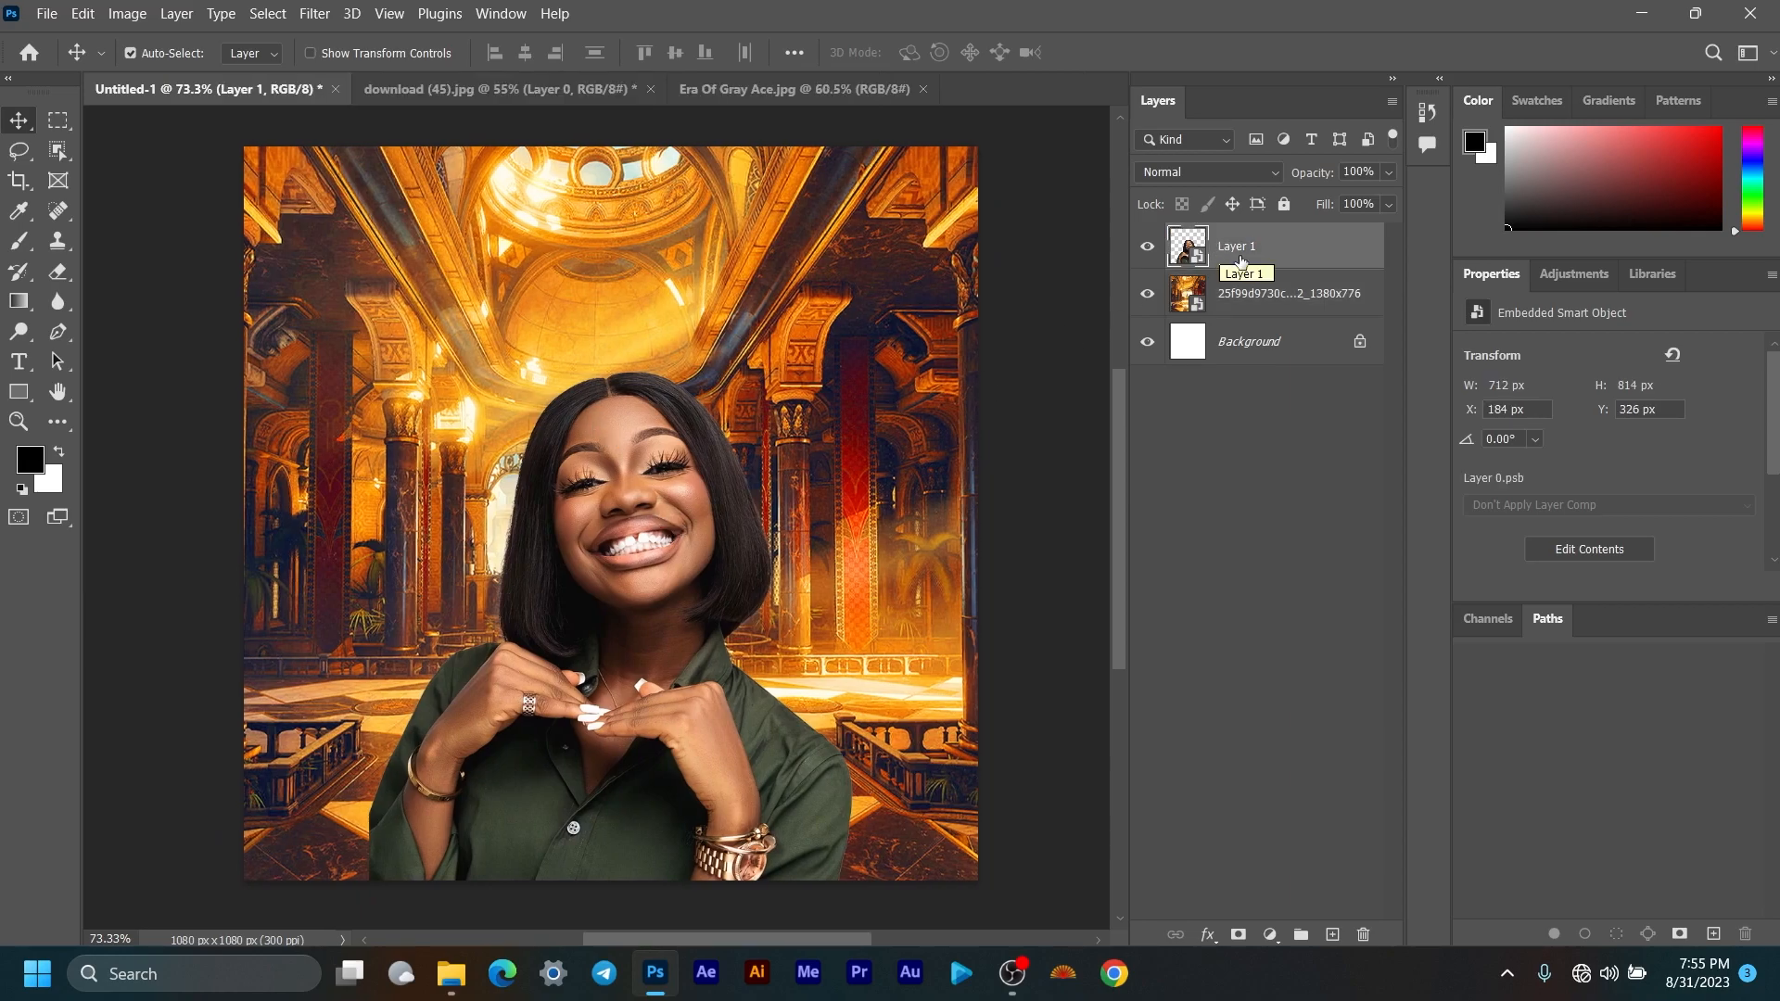
left_click(1261, 293)
key("Right")
key("Right")
key("Right")
key("Right")
key("Right")
key("Right")
key("Right")
key("Right")
key("Right")
key("Right")
key("Right")
key("Right")
key("Right")
key("Right")
key("Right")
key("Right")
key("Right")
key("Right")
key("Left")
key("Left")
key("Left")
key("Left")
key("Left")
key("Left")
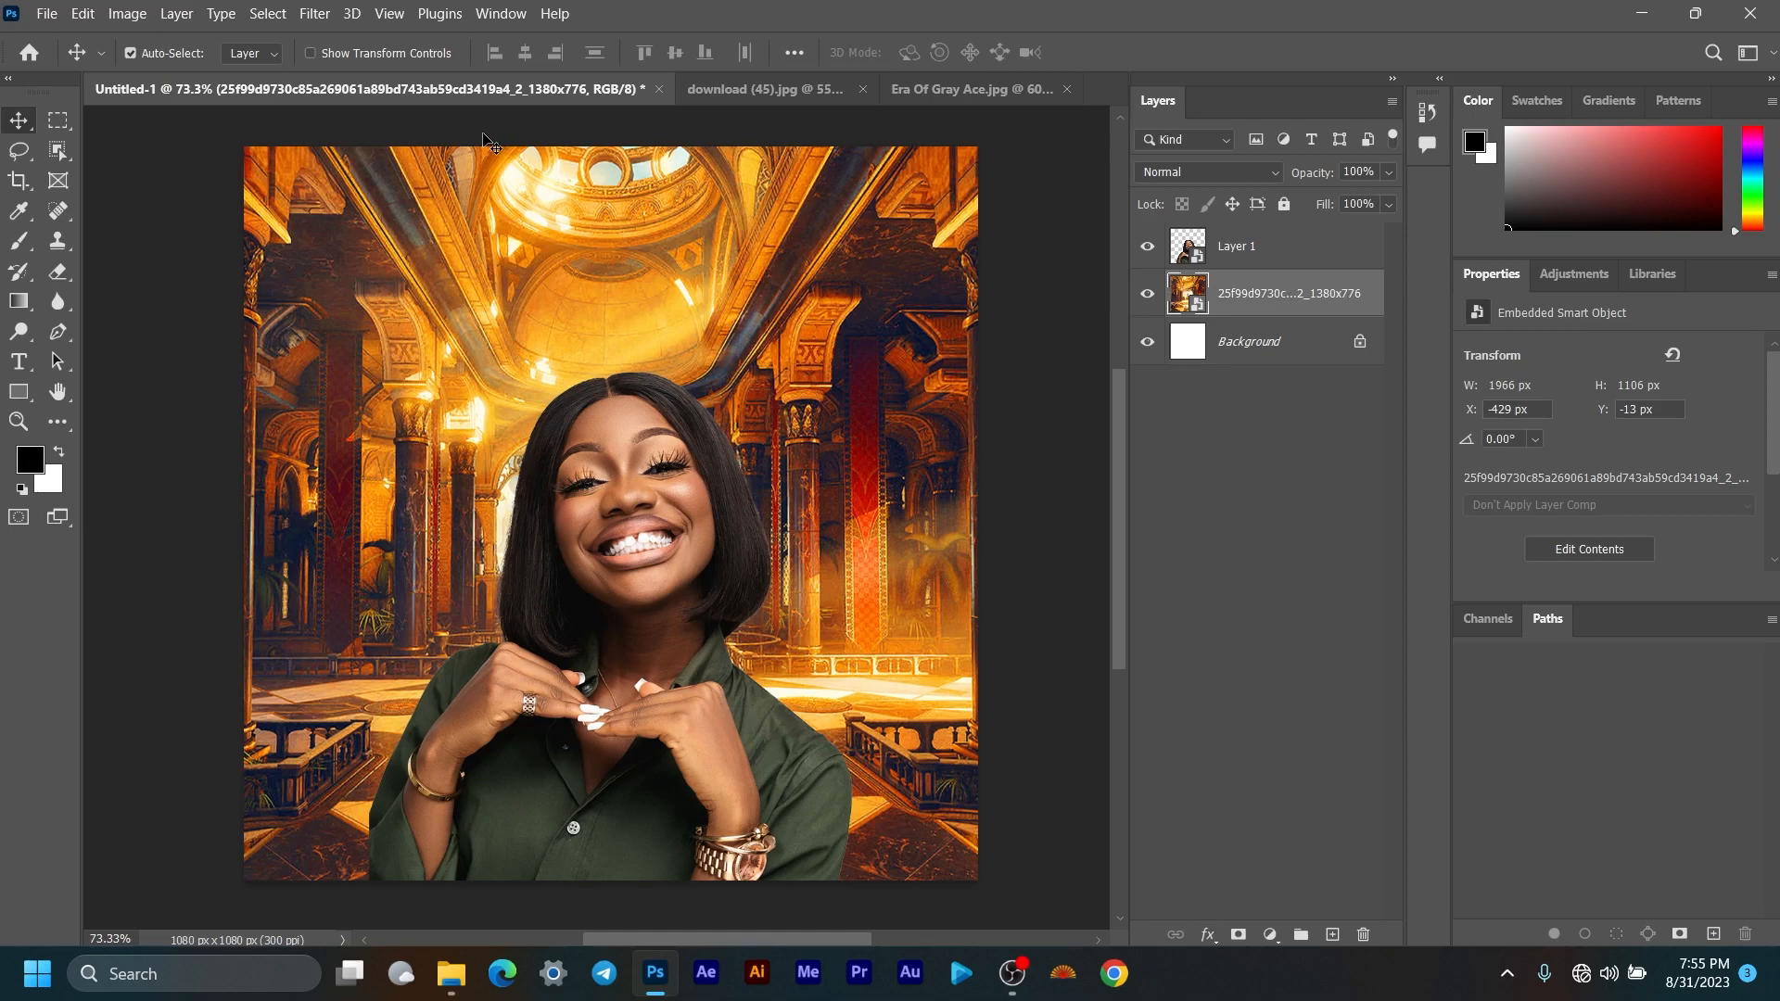
Step: Apply a Gaussian Blur with a 4-pixel radius to the palace background
left_click(320, 19)
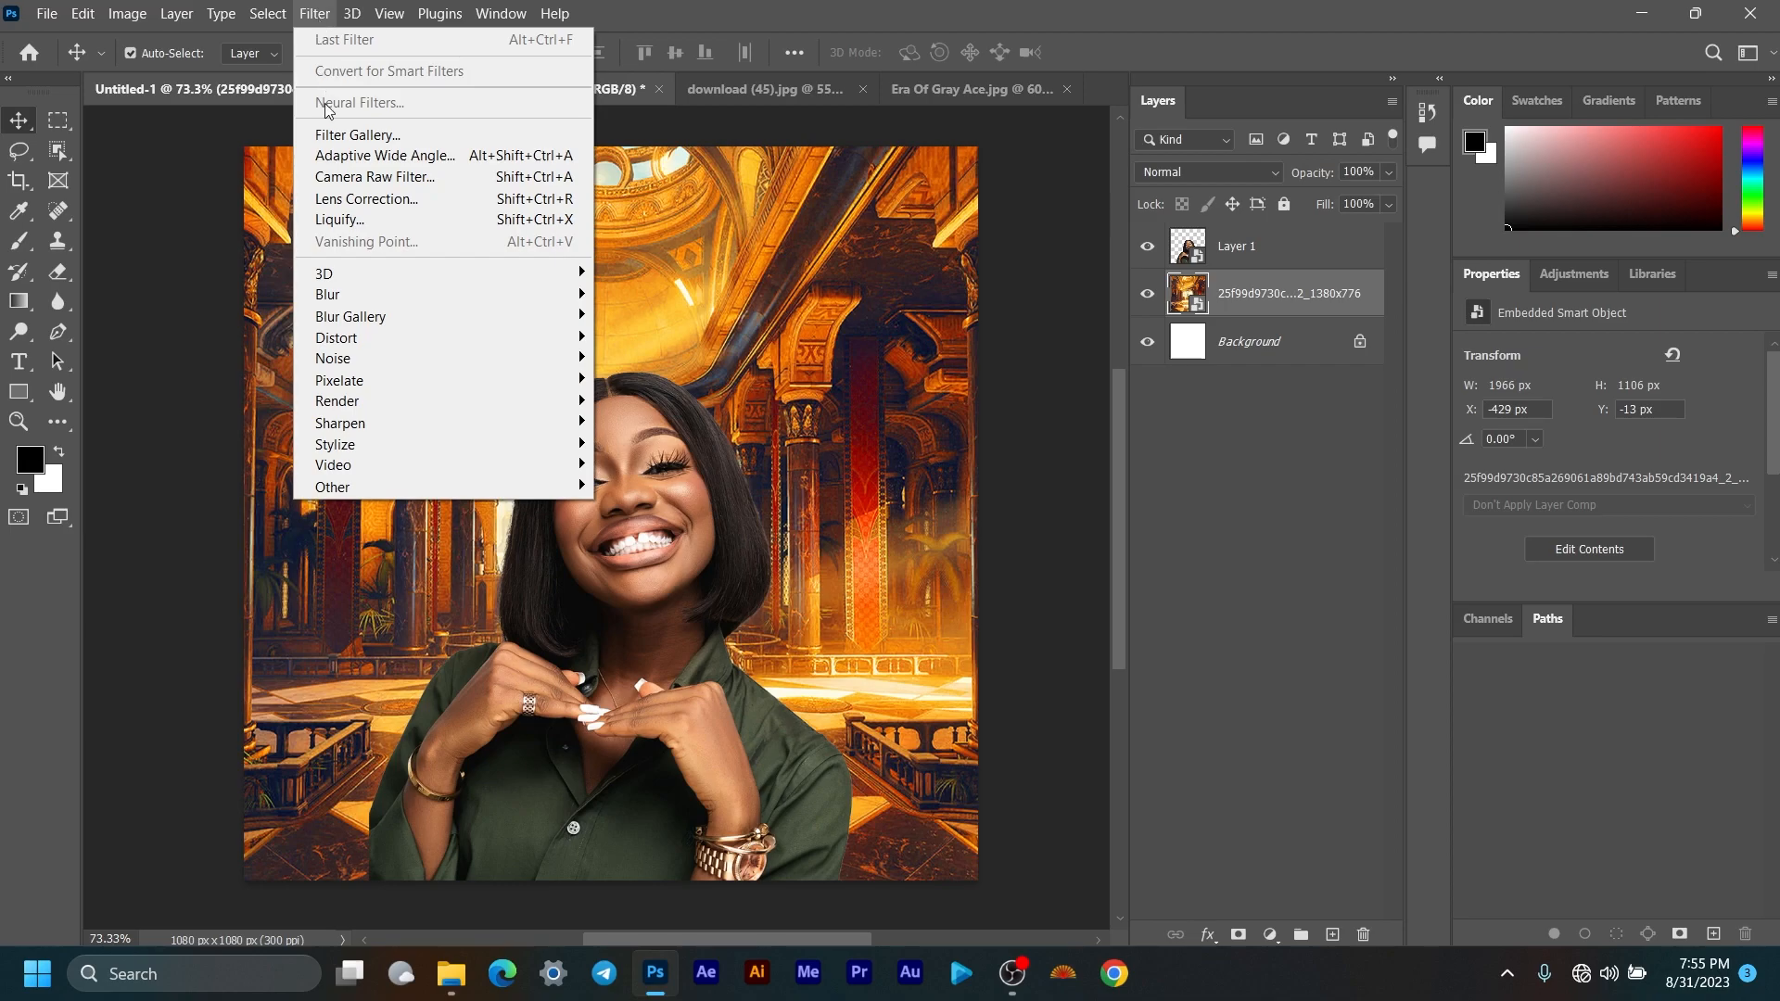
mouse_move(409, 297)
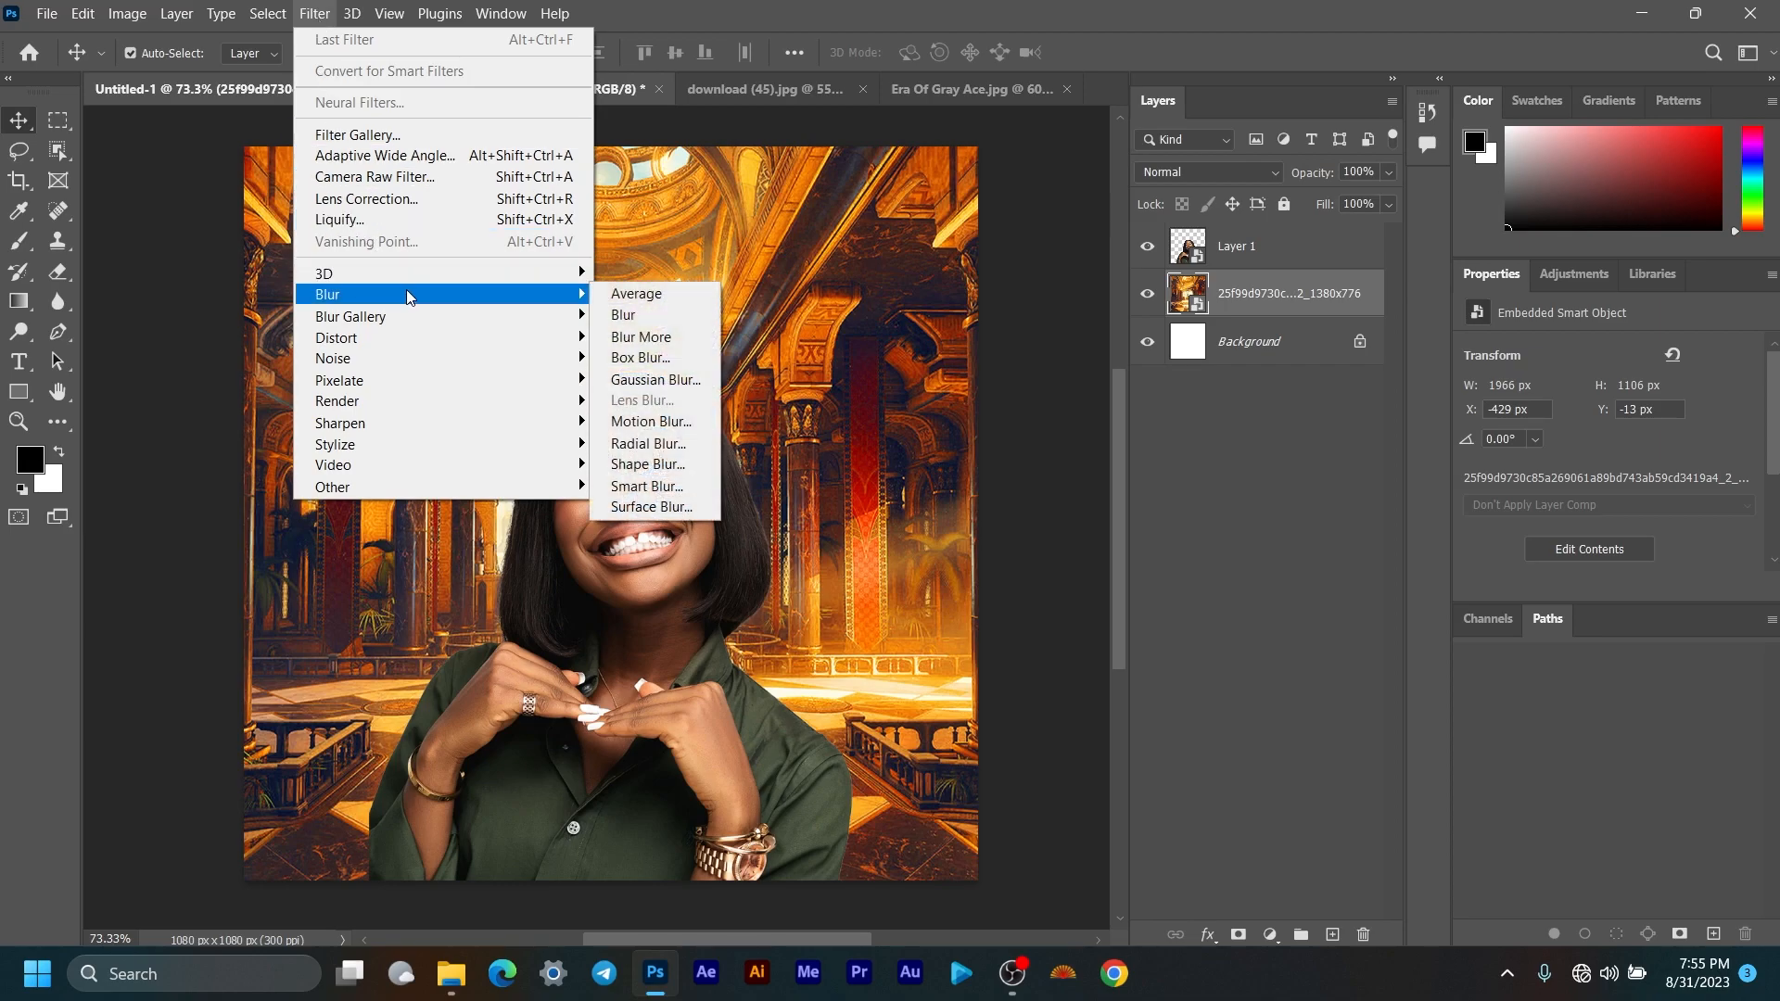
left_click(640, 380)
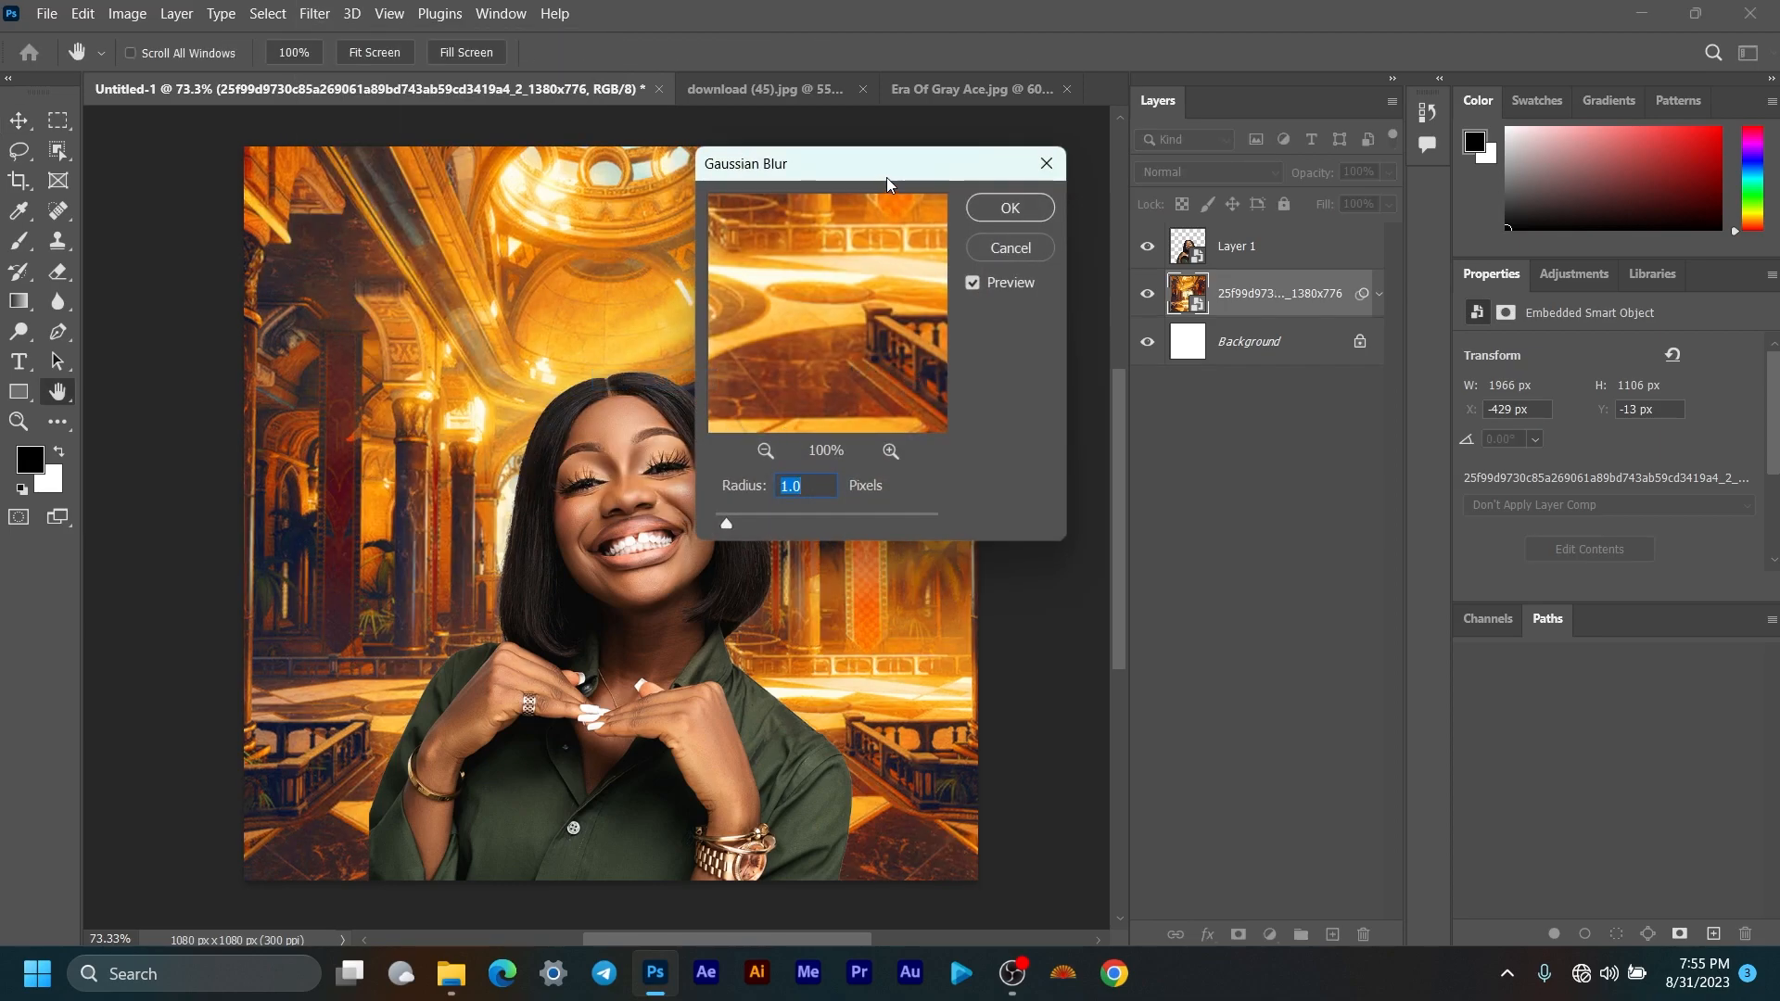
left_click_drag(886, 184, 1036, 181)
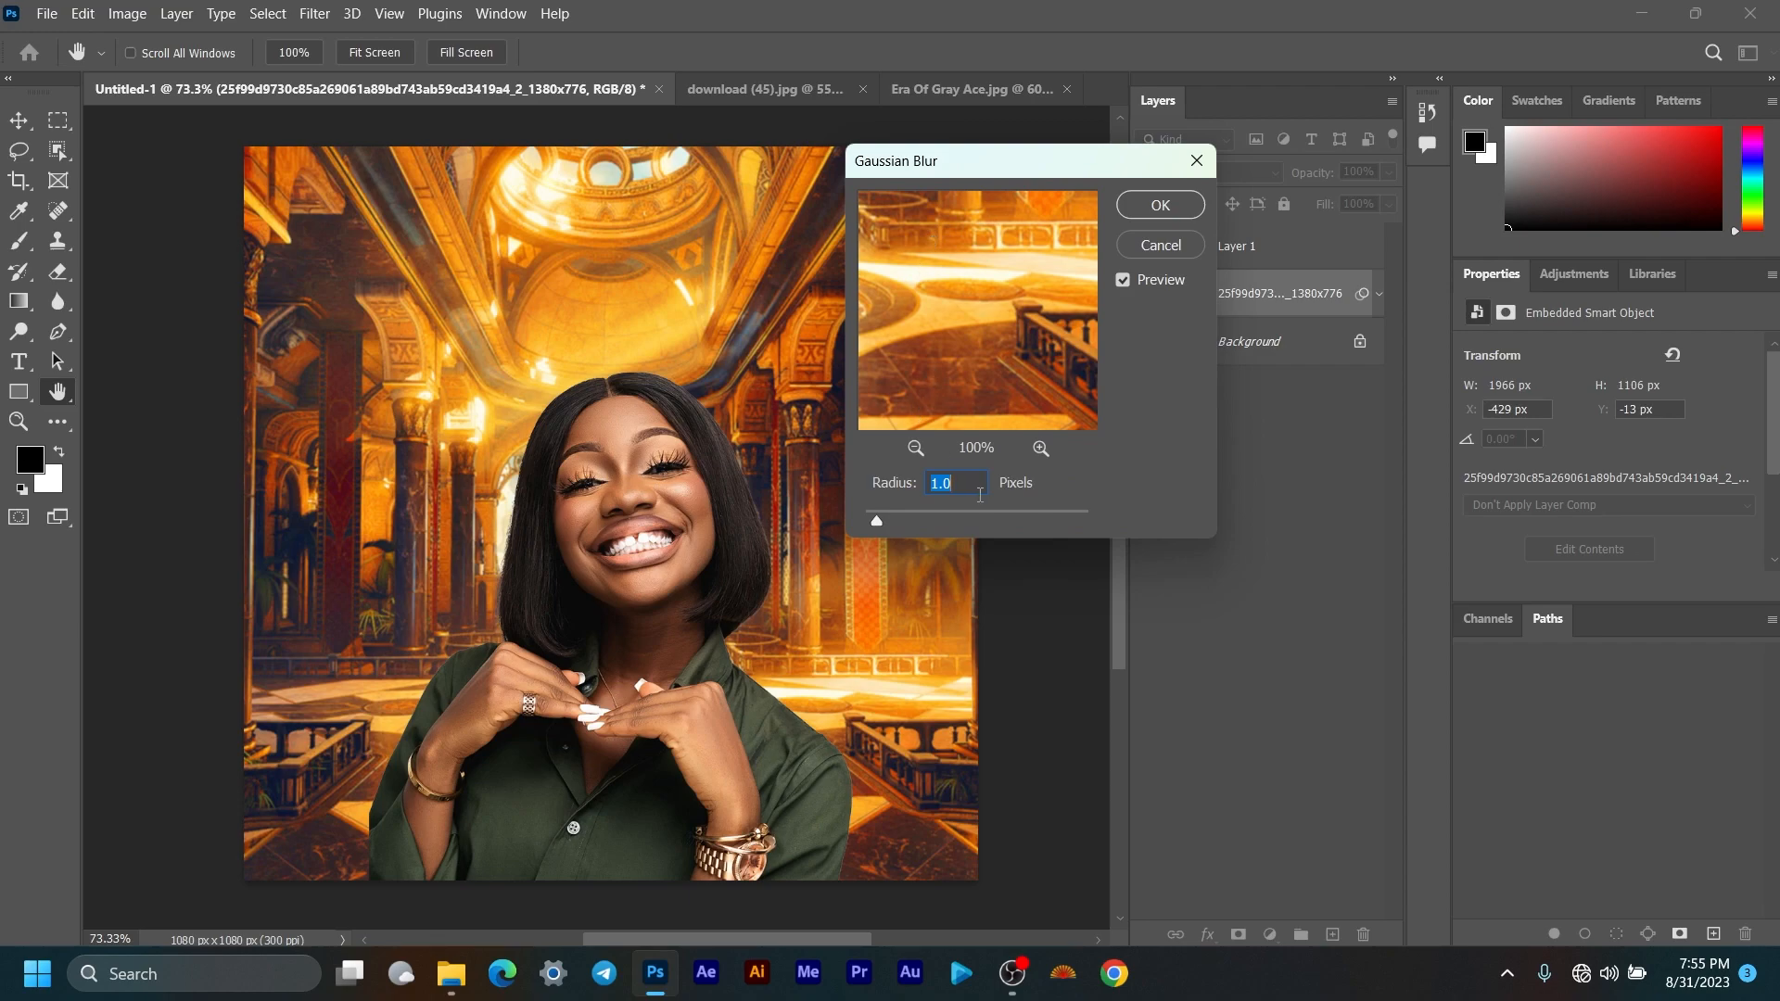
type("4")
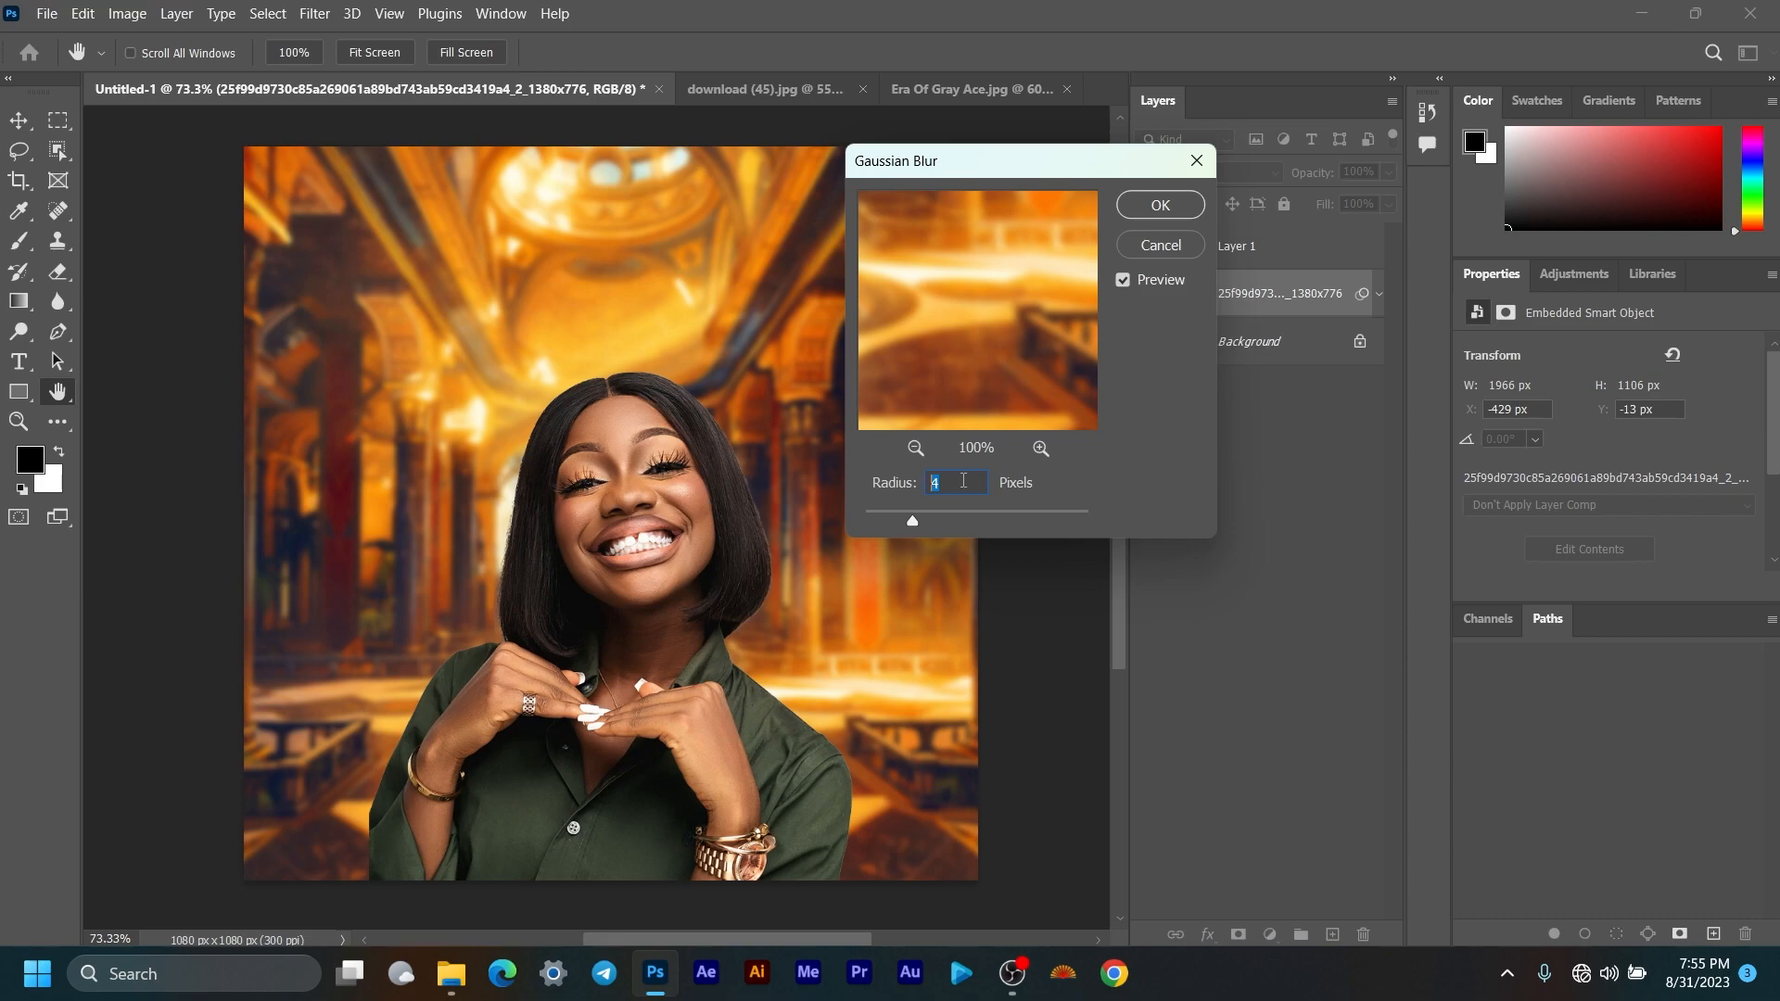
left_click(1190, 213)
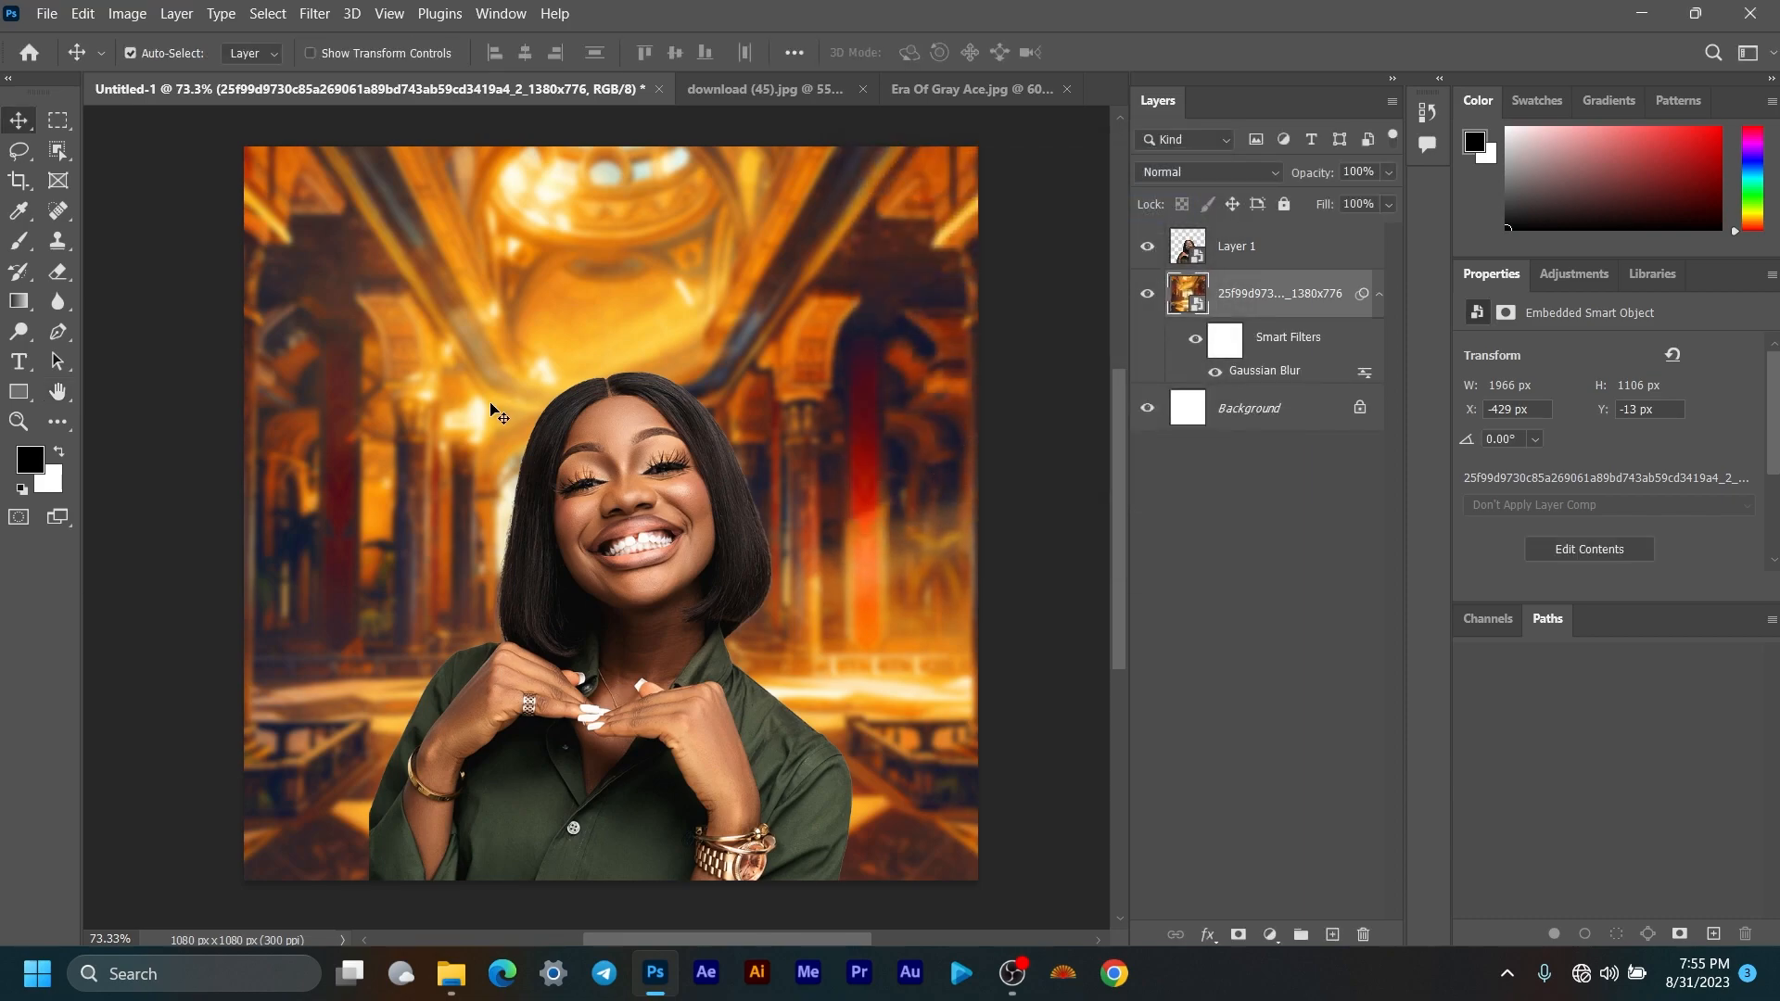
Step: Collapse the palace layer's filter list in the Layers panel
scroll(501, 415, "down", 2)
scroll(614, 421, "up", 1)
scroll(614, 420, "up", 1)
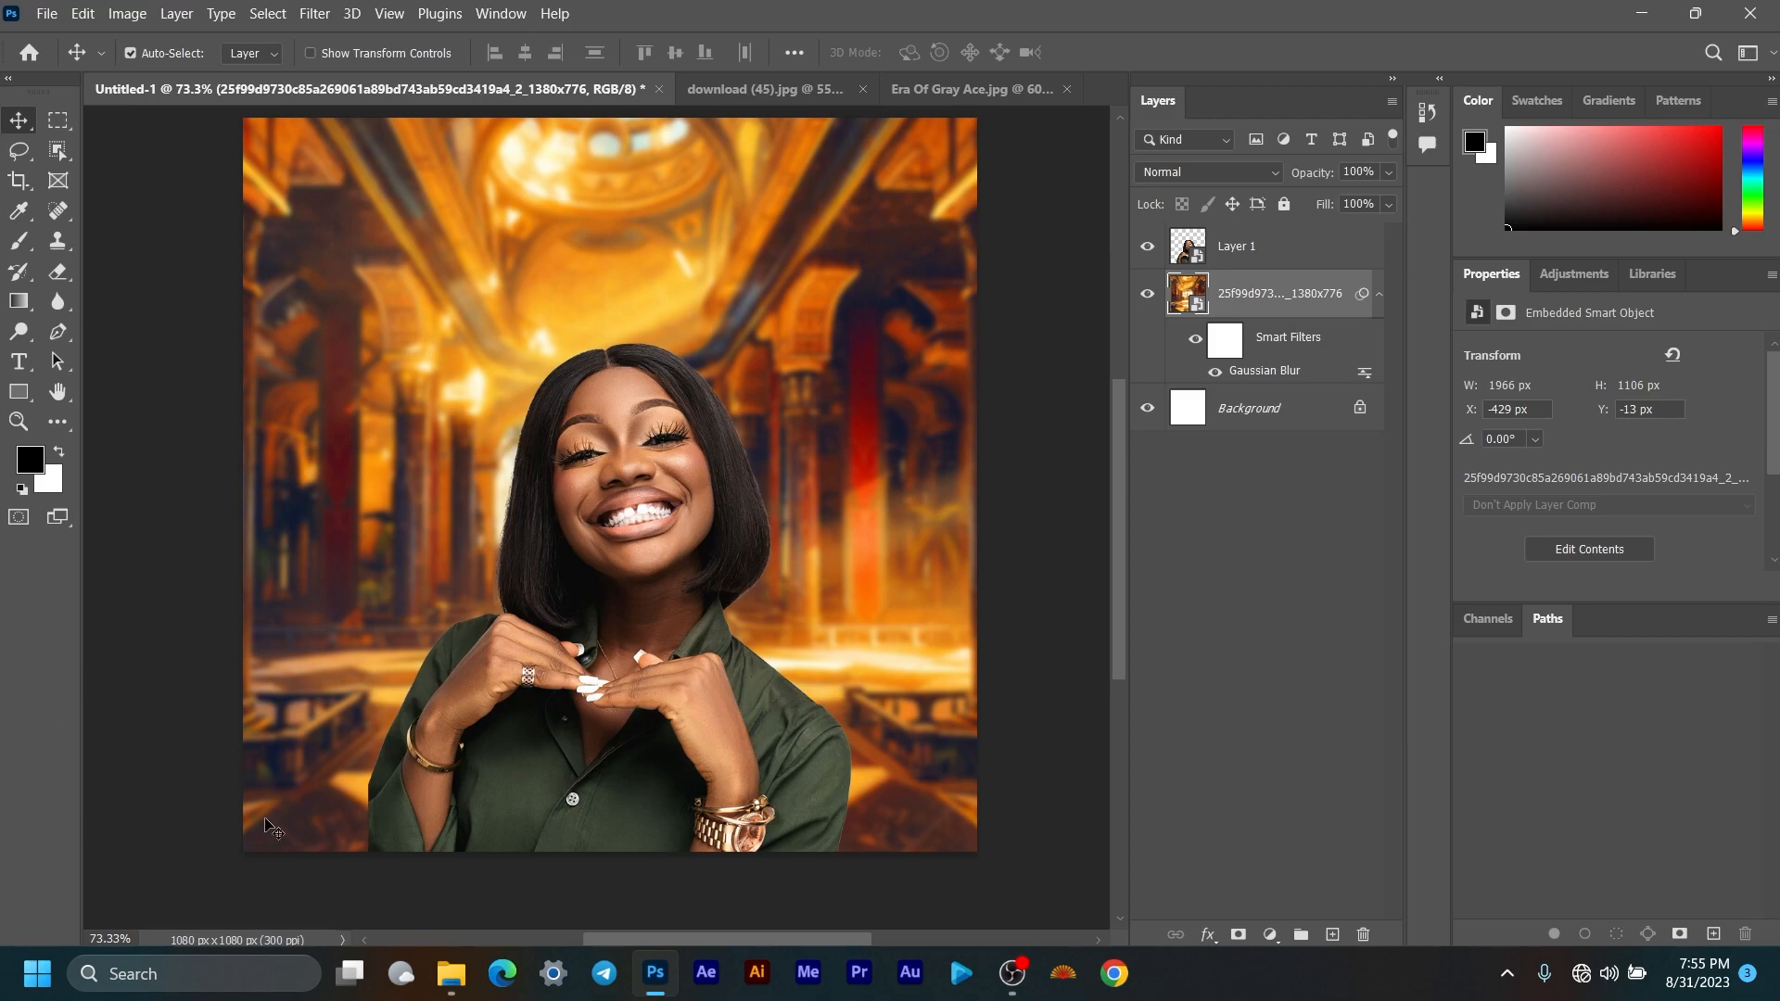
scroll(487, 781, "up", 1)
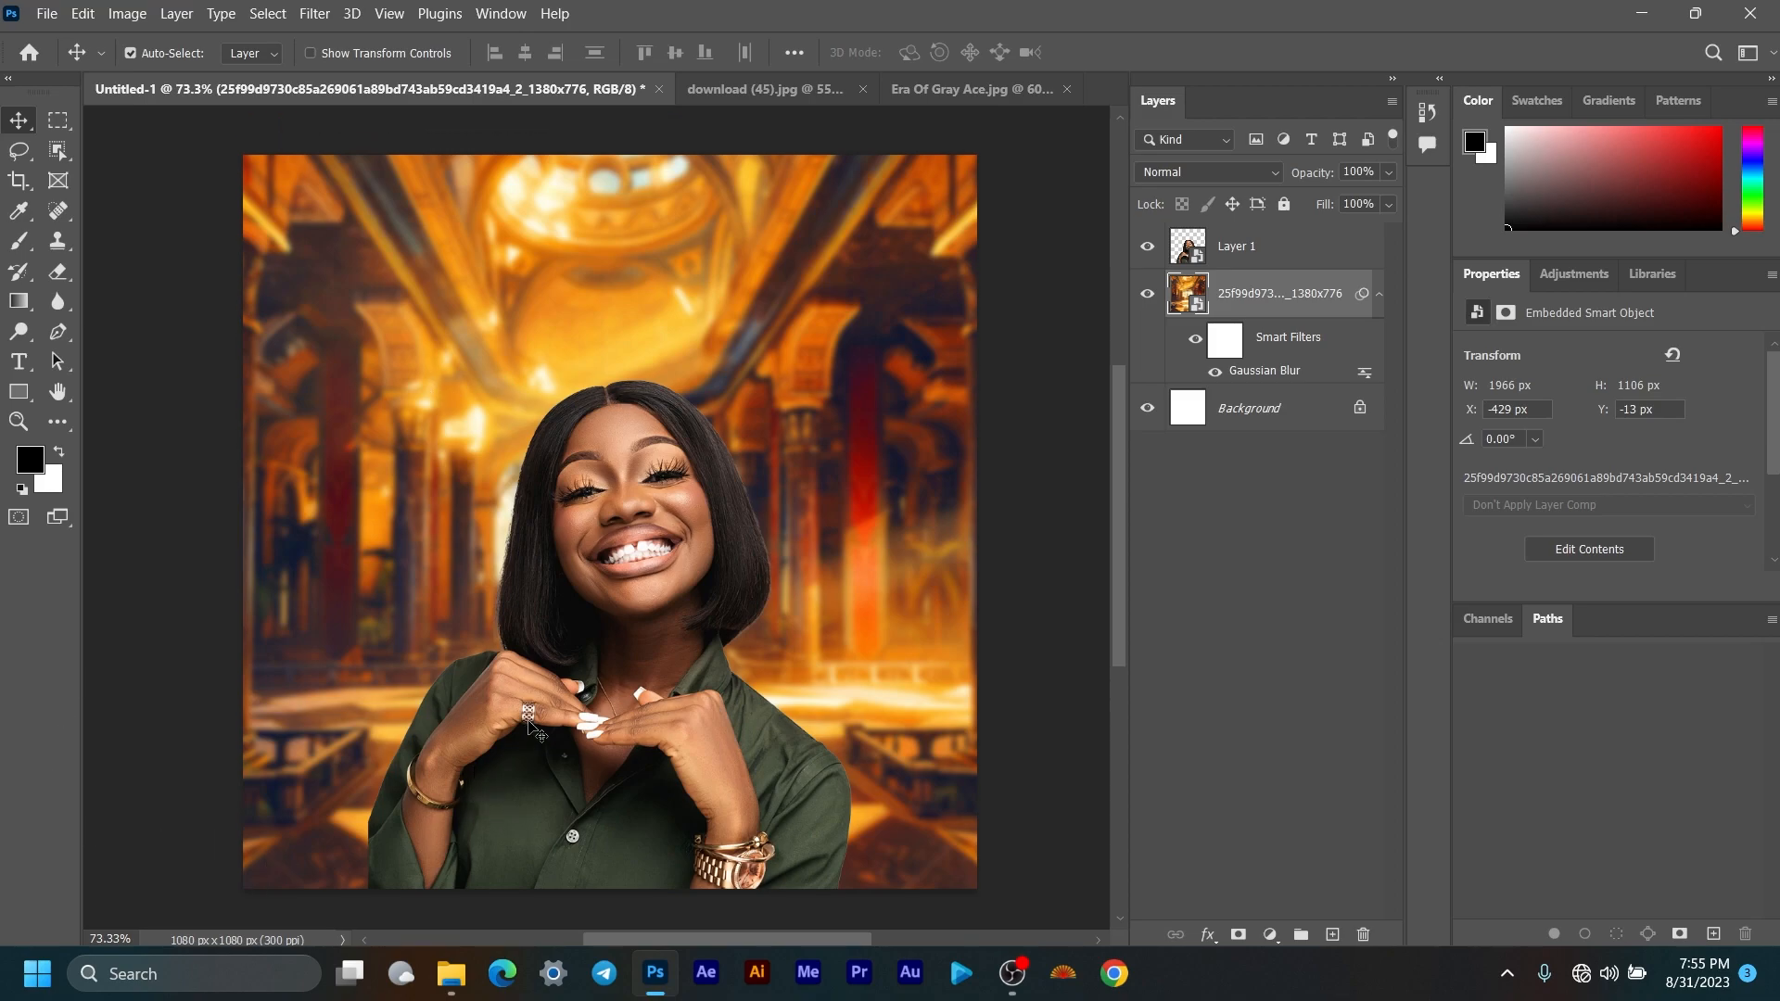
left_click(1380, 295)
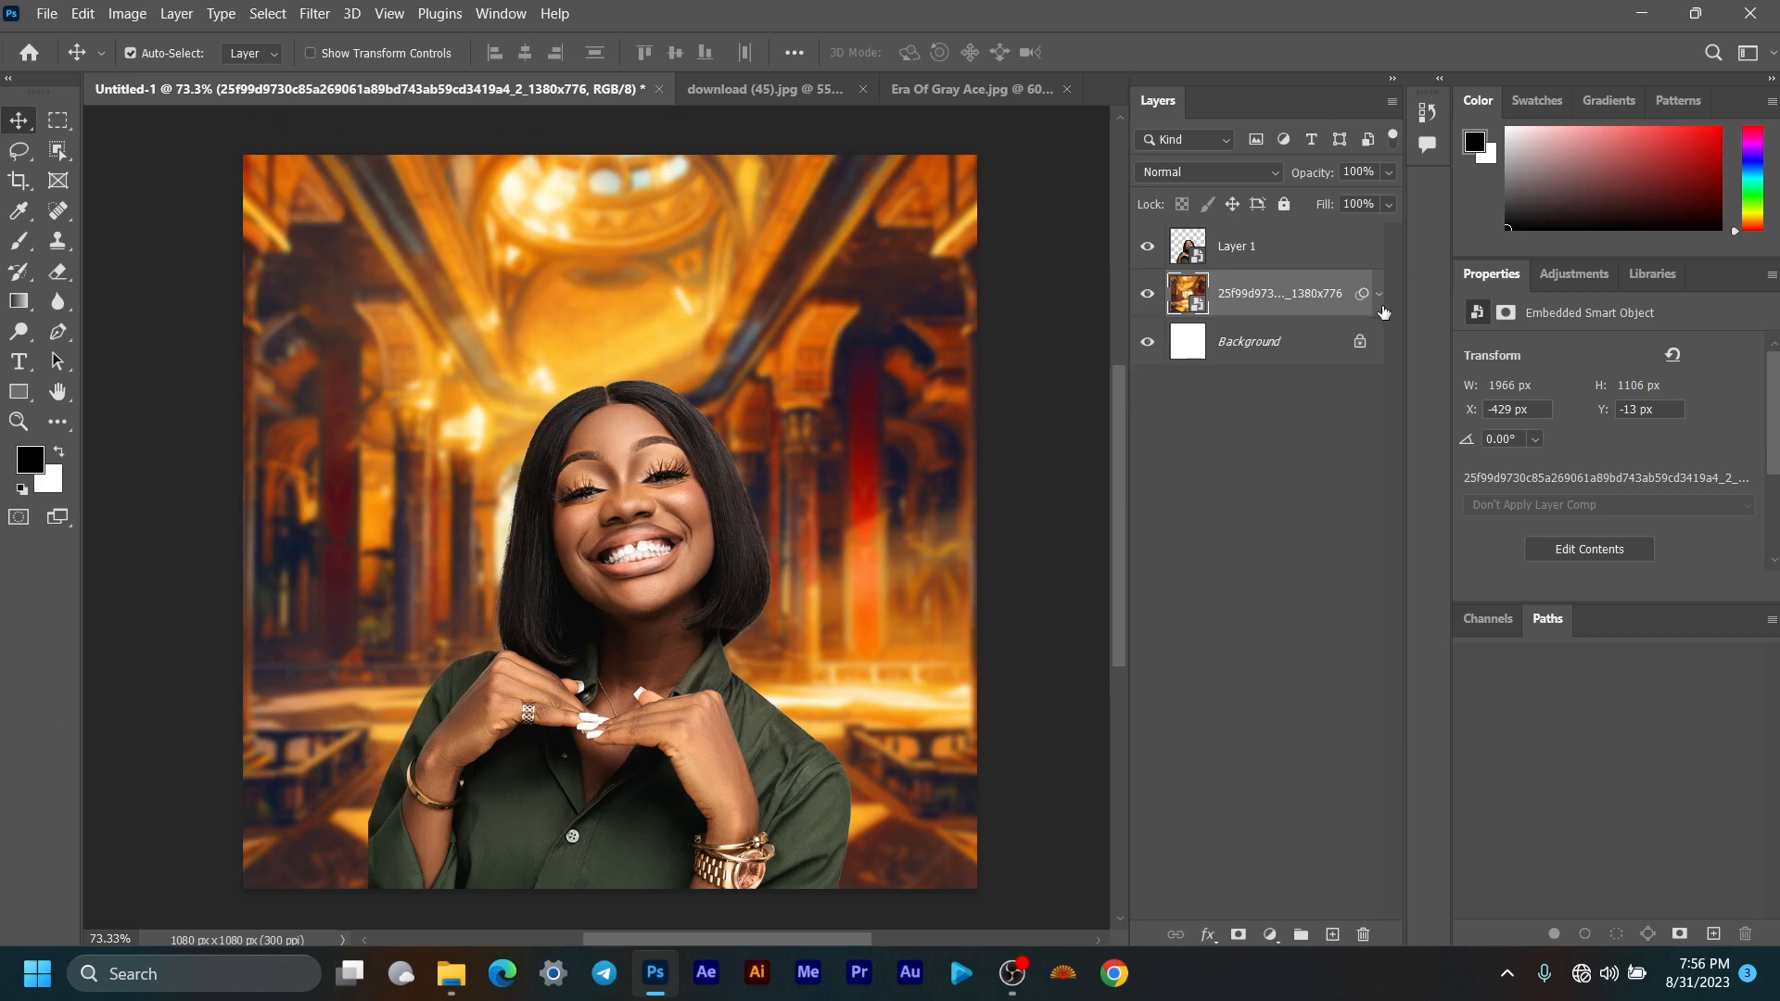
scroll(681, 510, "down", 2)
scroll(682, 510, "up", 1)
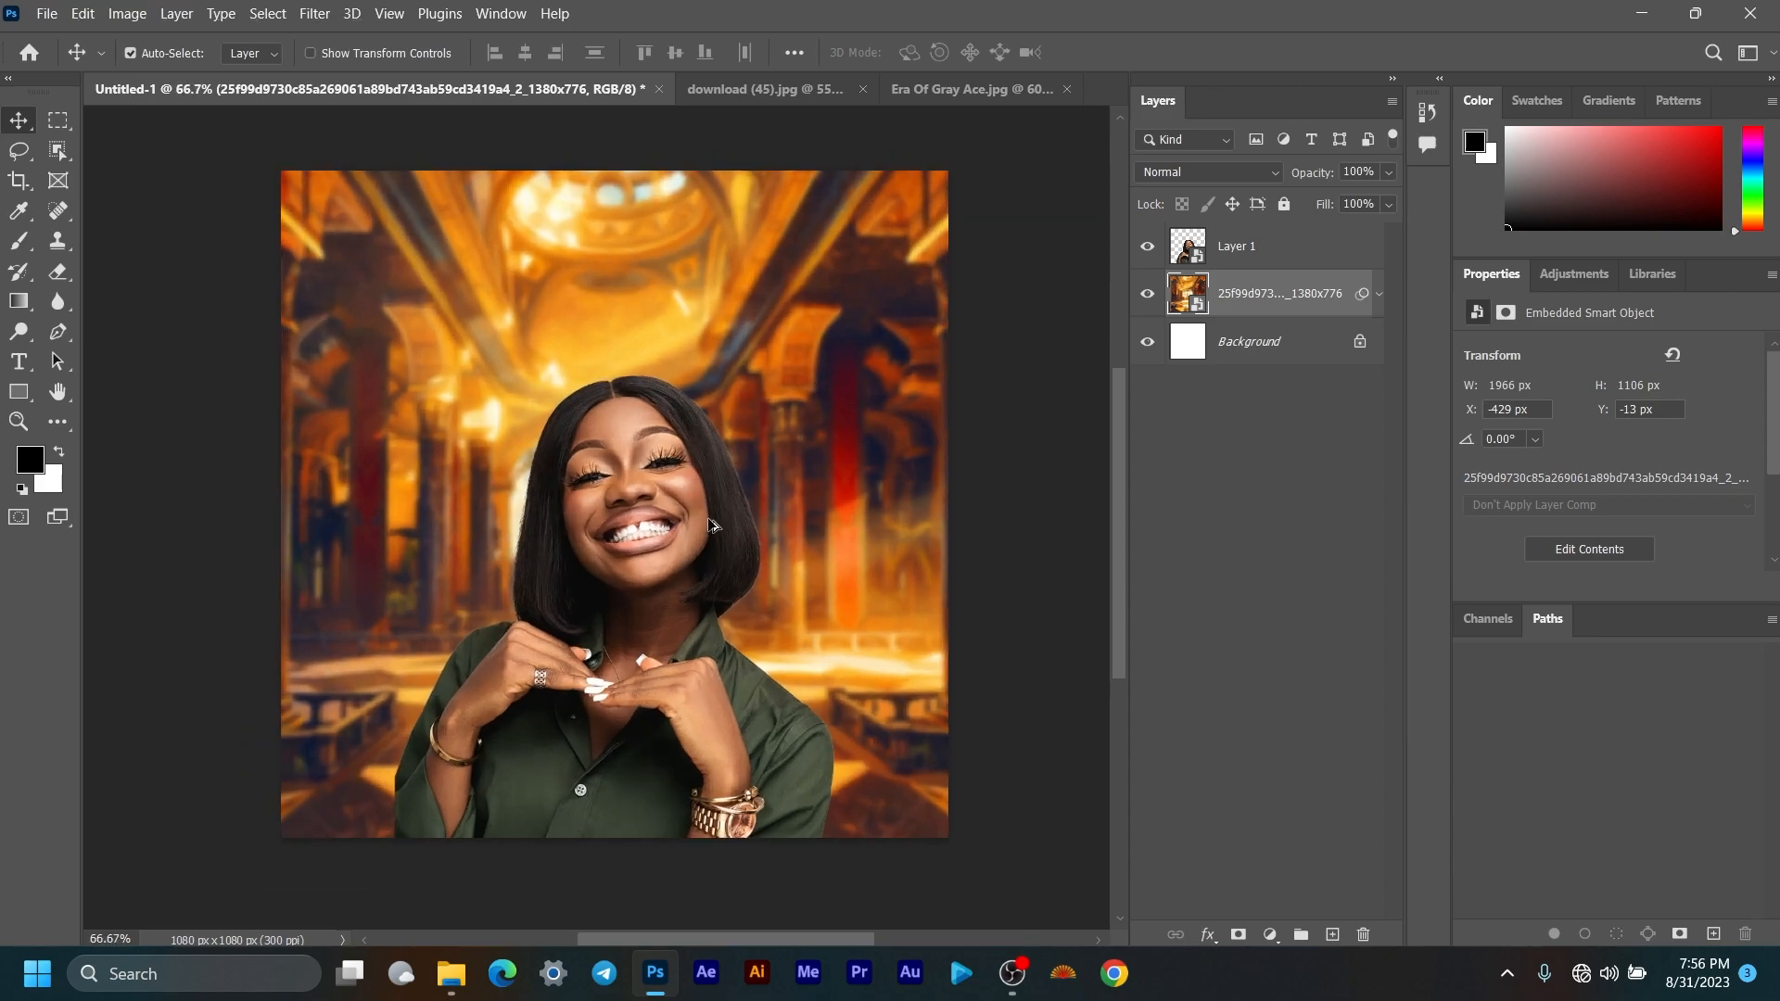
left_click(19, 361)
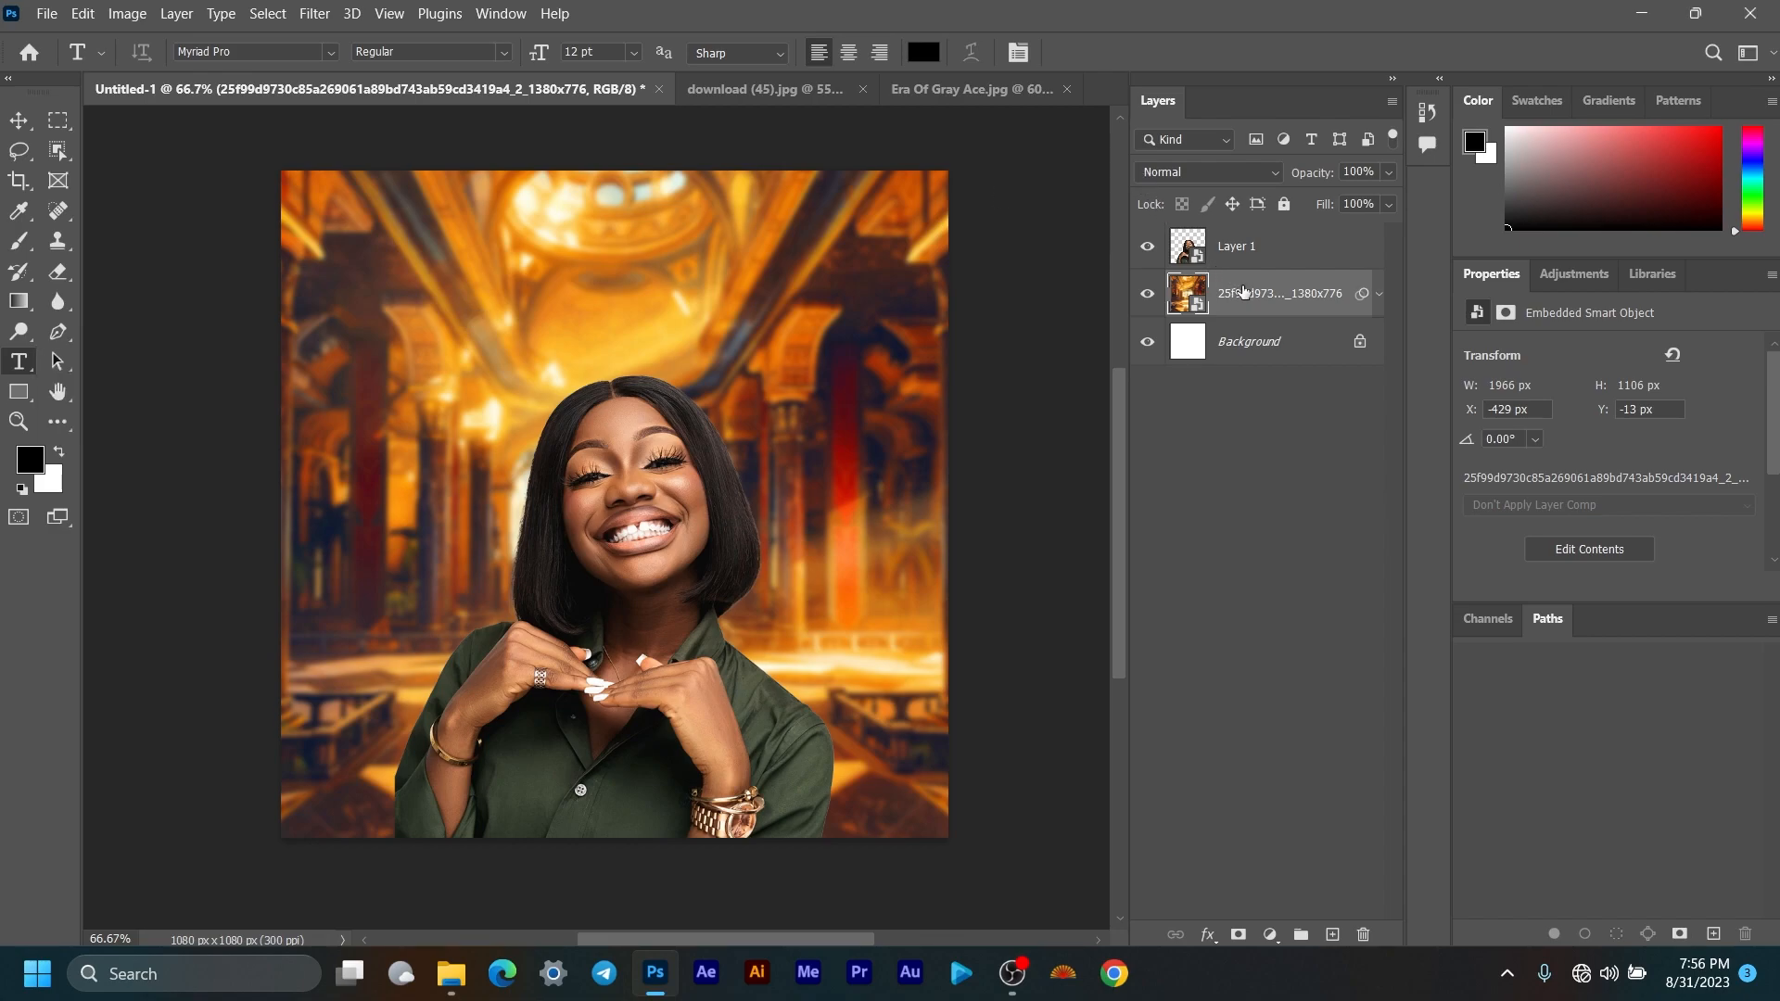
Step: Type BIRTHDAY in capital letters on the upper canvas above the woman
left_click(404, 382)
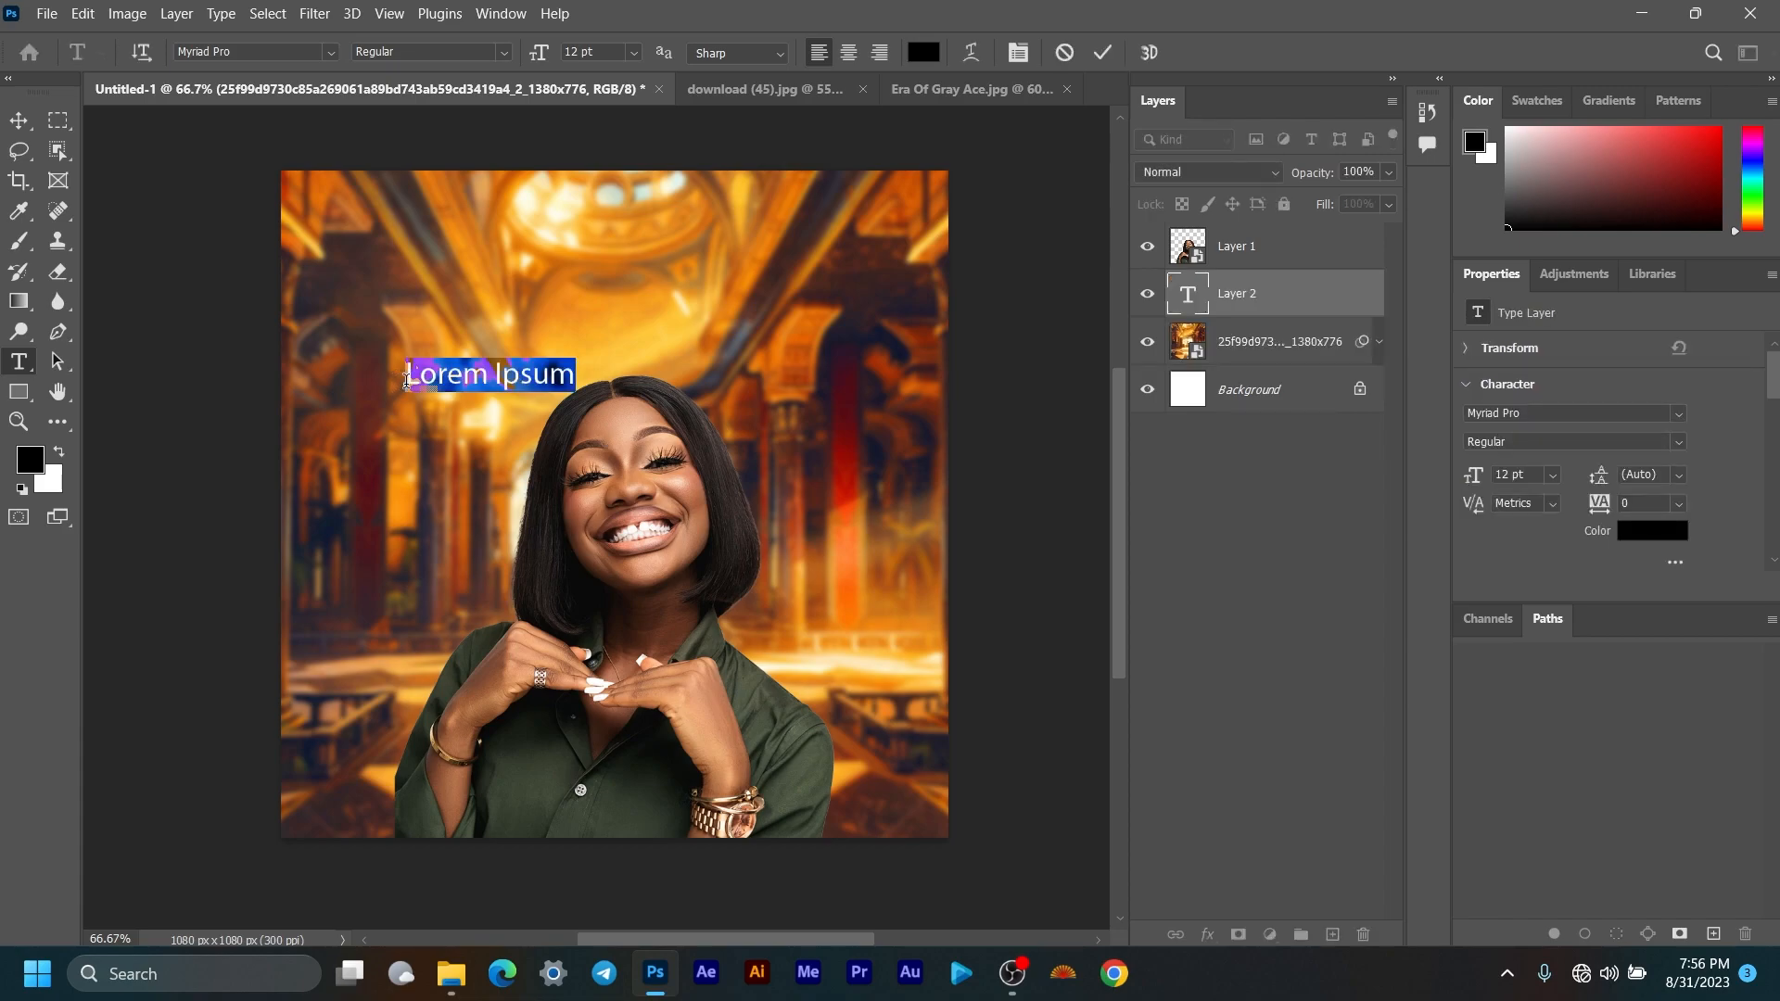
key("Caps_Lock")
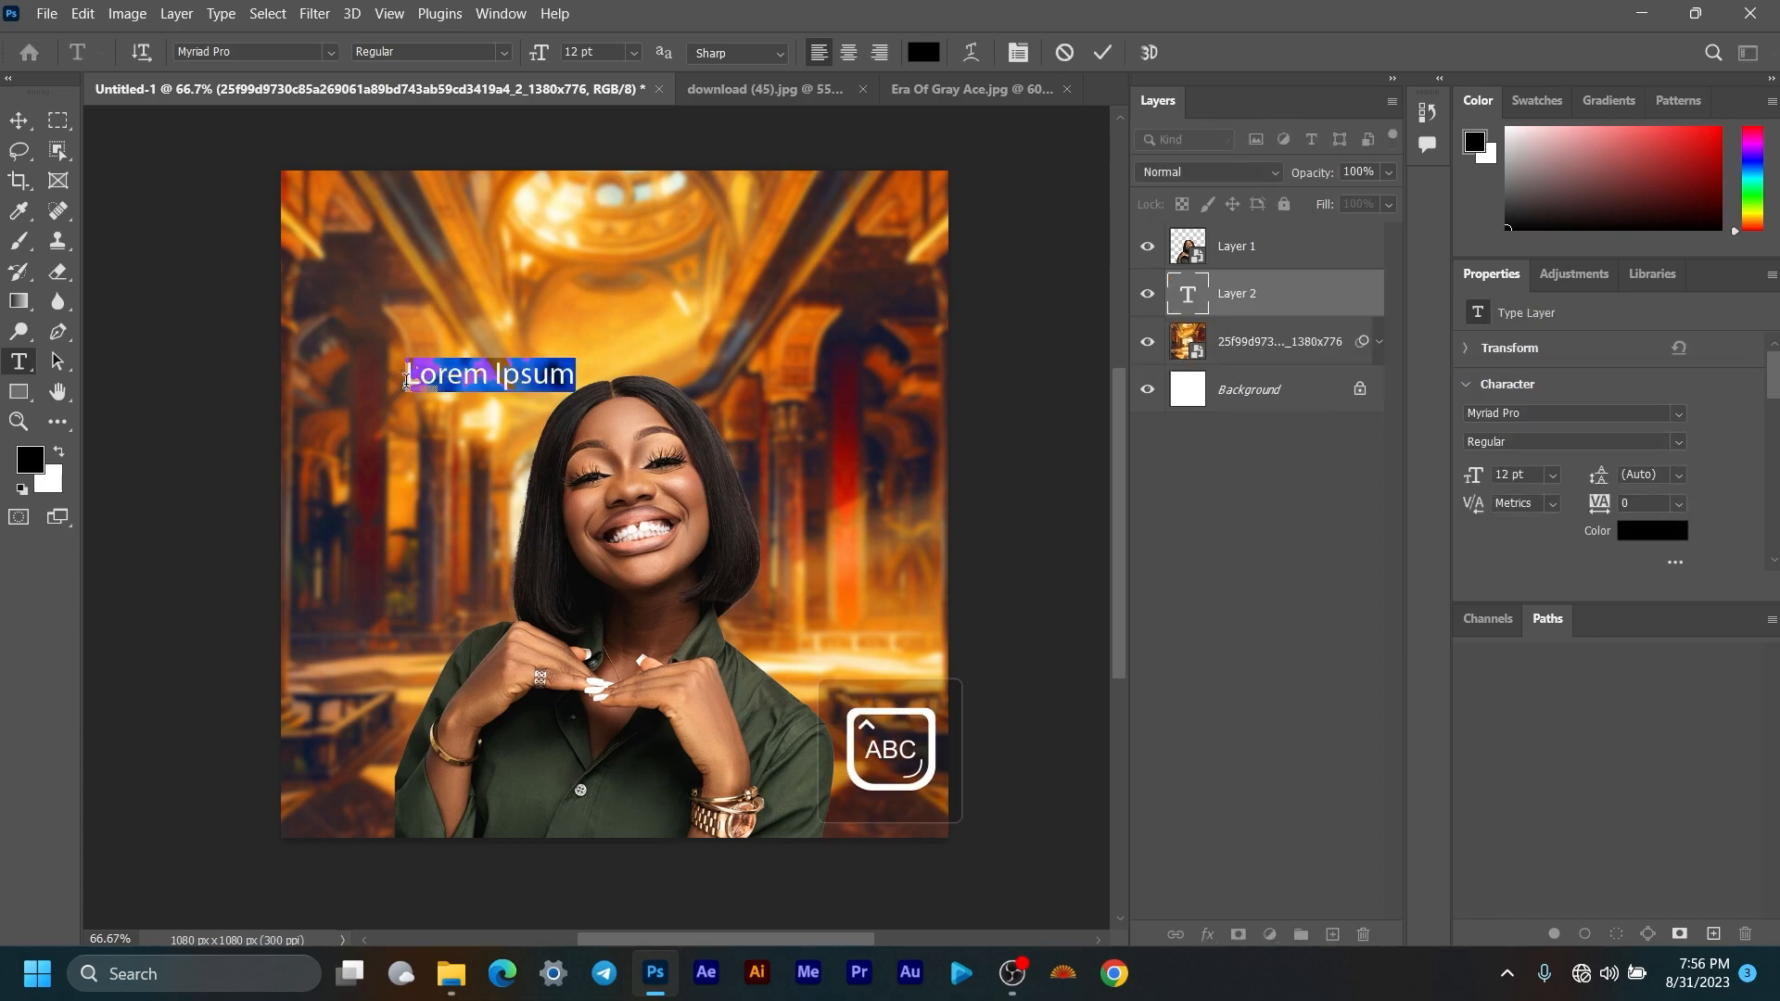
key("BackSpace")
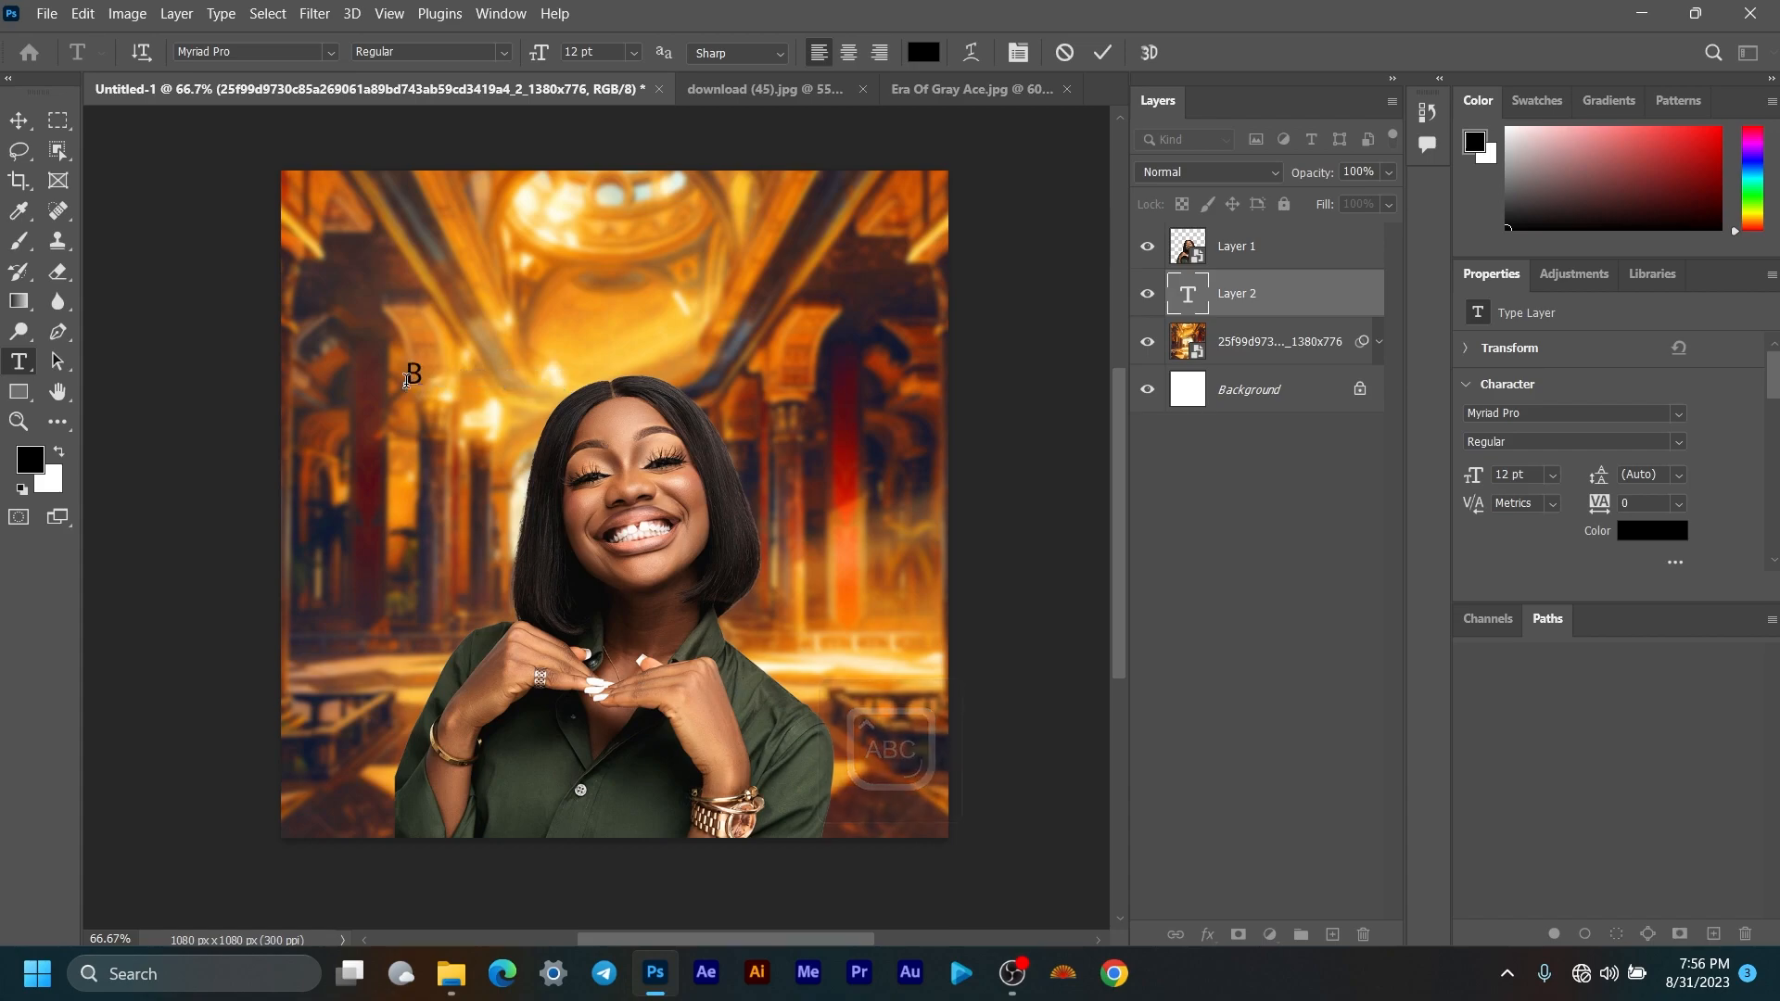
type("BIRTHDAY")
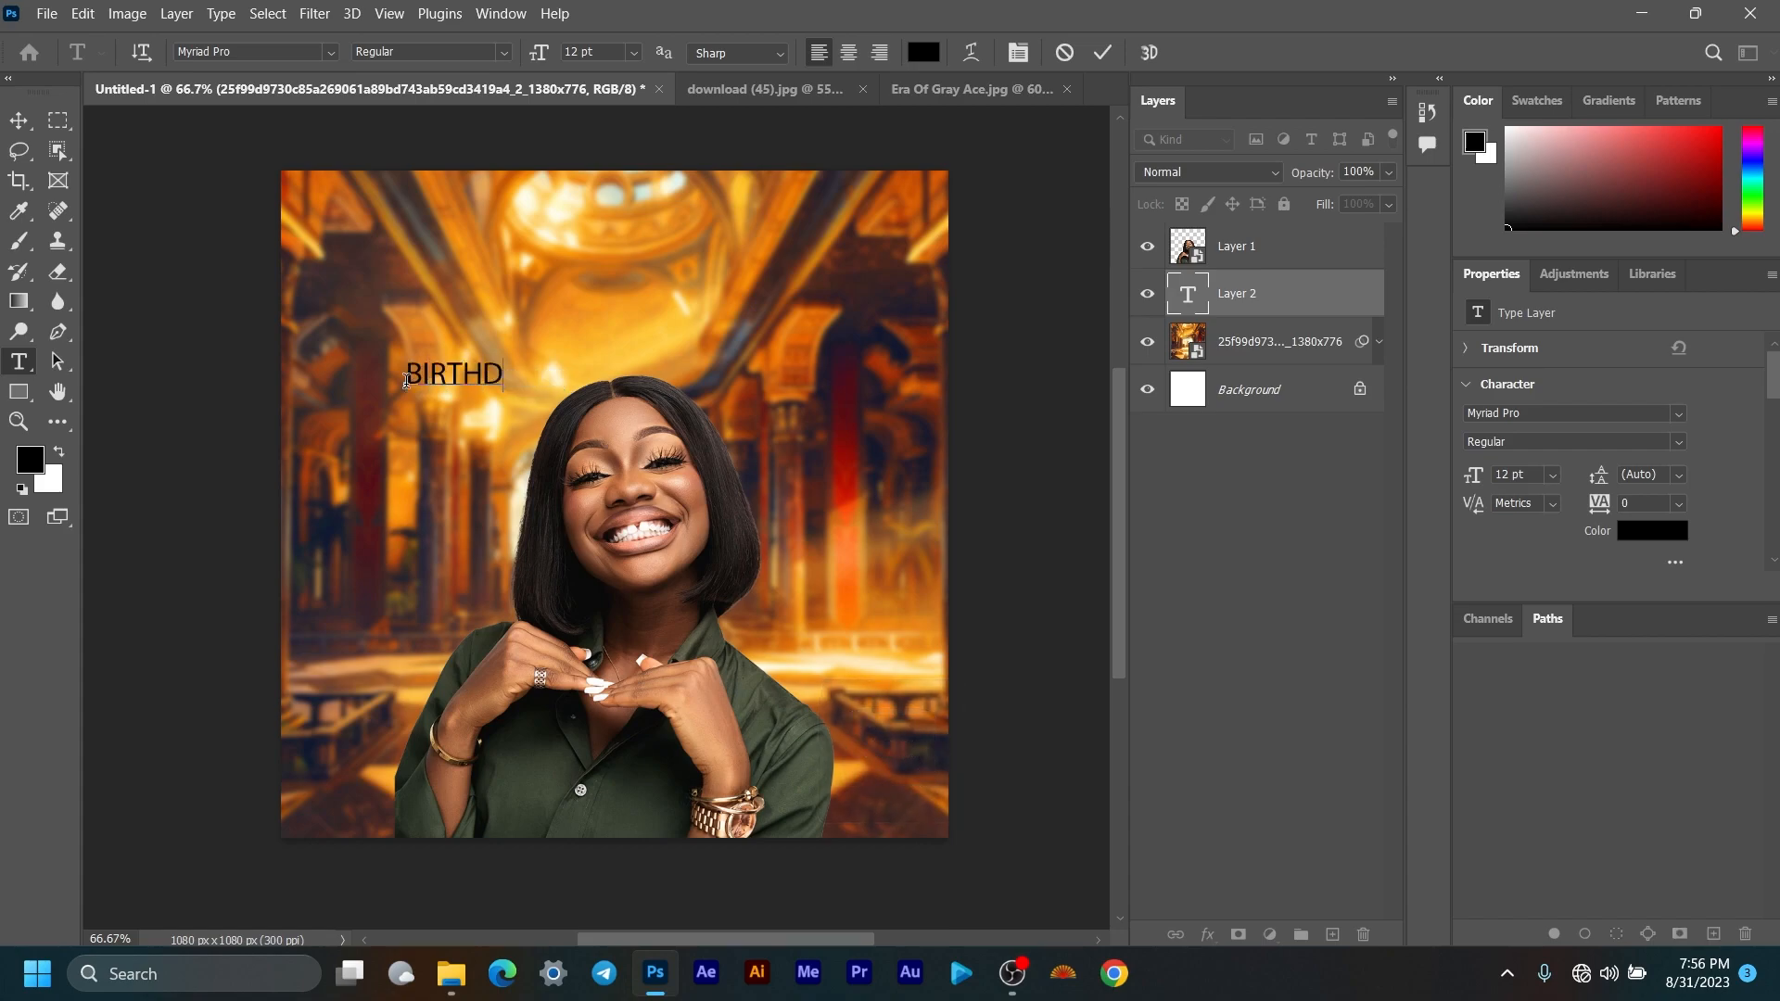
left_click(19, 121)
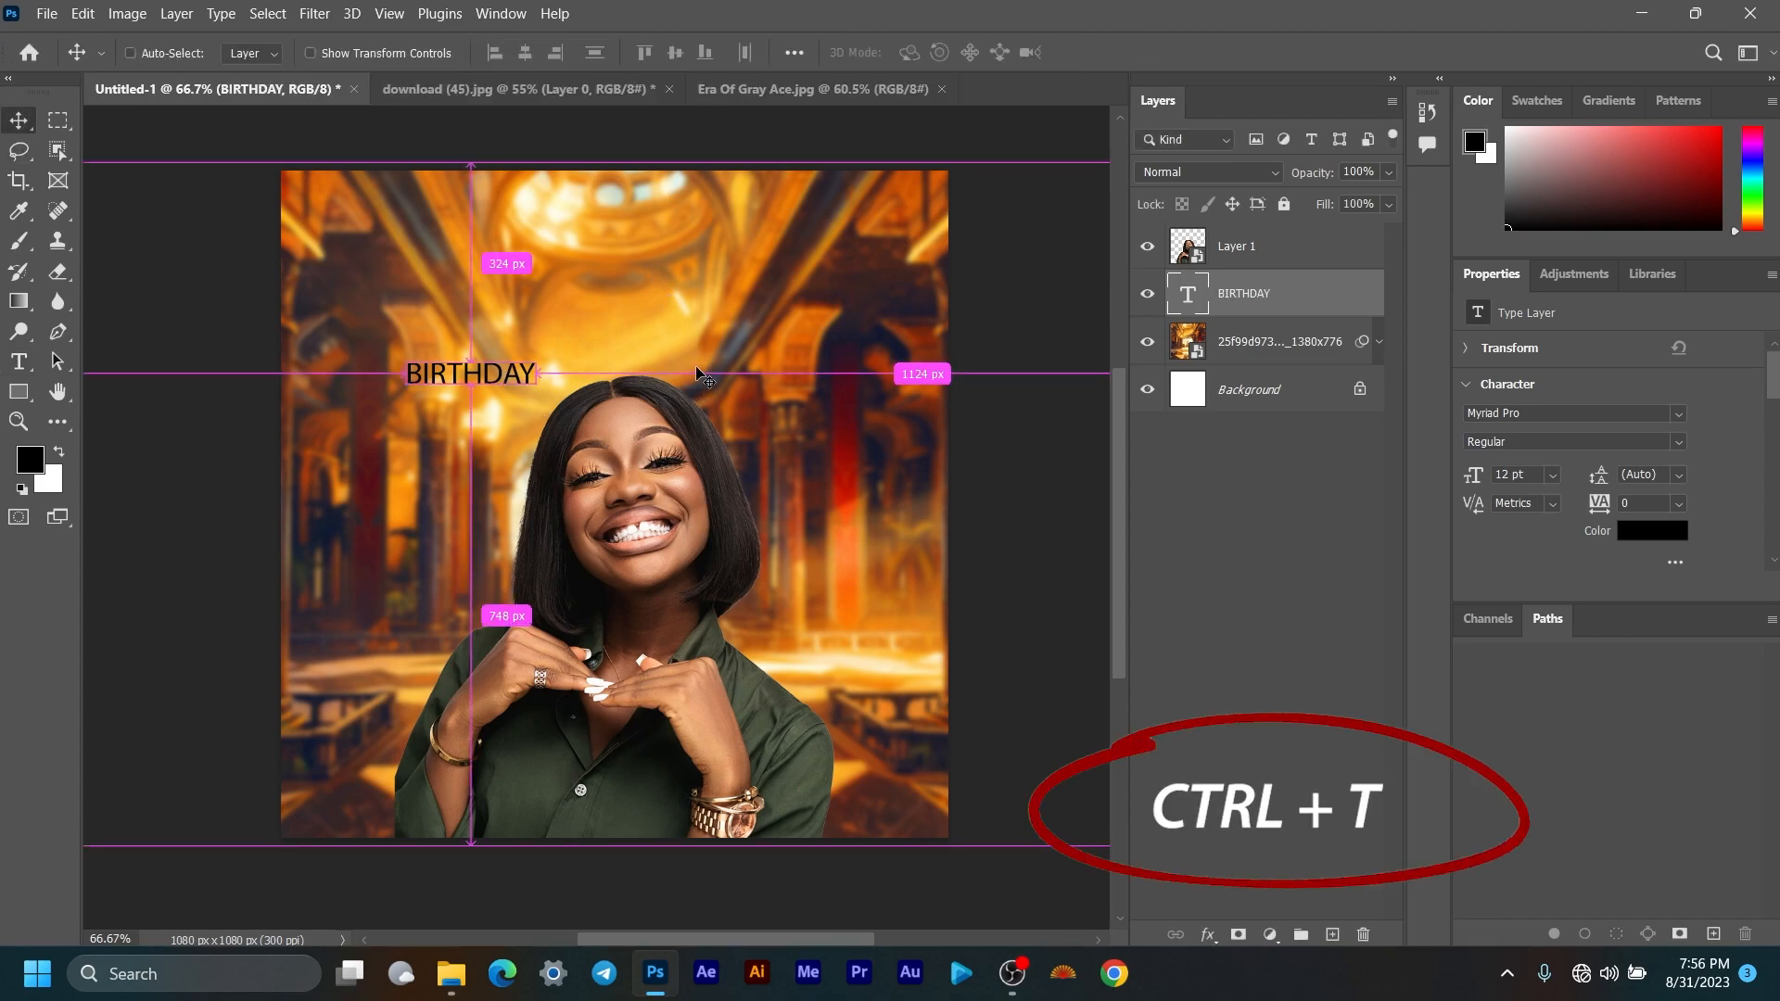
Step: Enlarge BIRTHDAY about fourfold to 52.99 pt and move it up behind her head
key("ctrl+t")
left_click_drag(535, 393, 979, 505)
left_click_drag(828, 422, 758, 389)
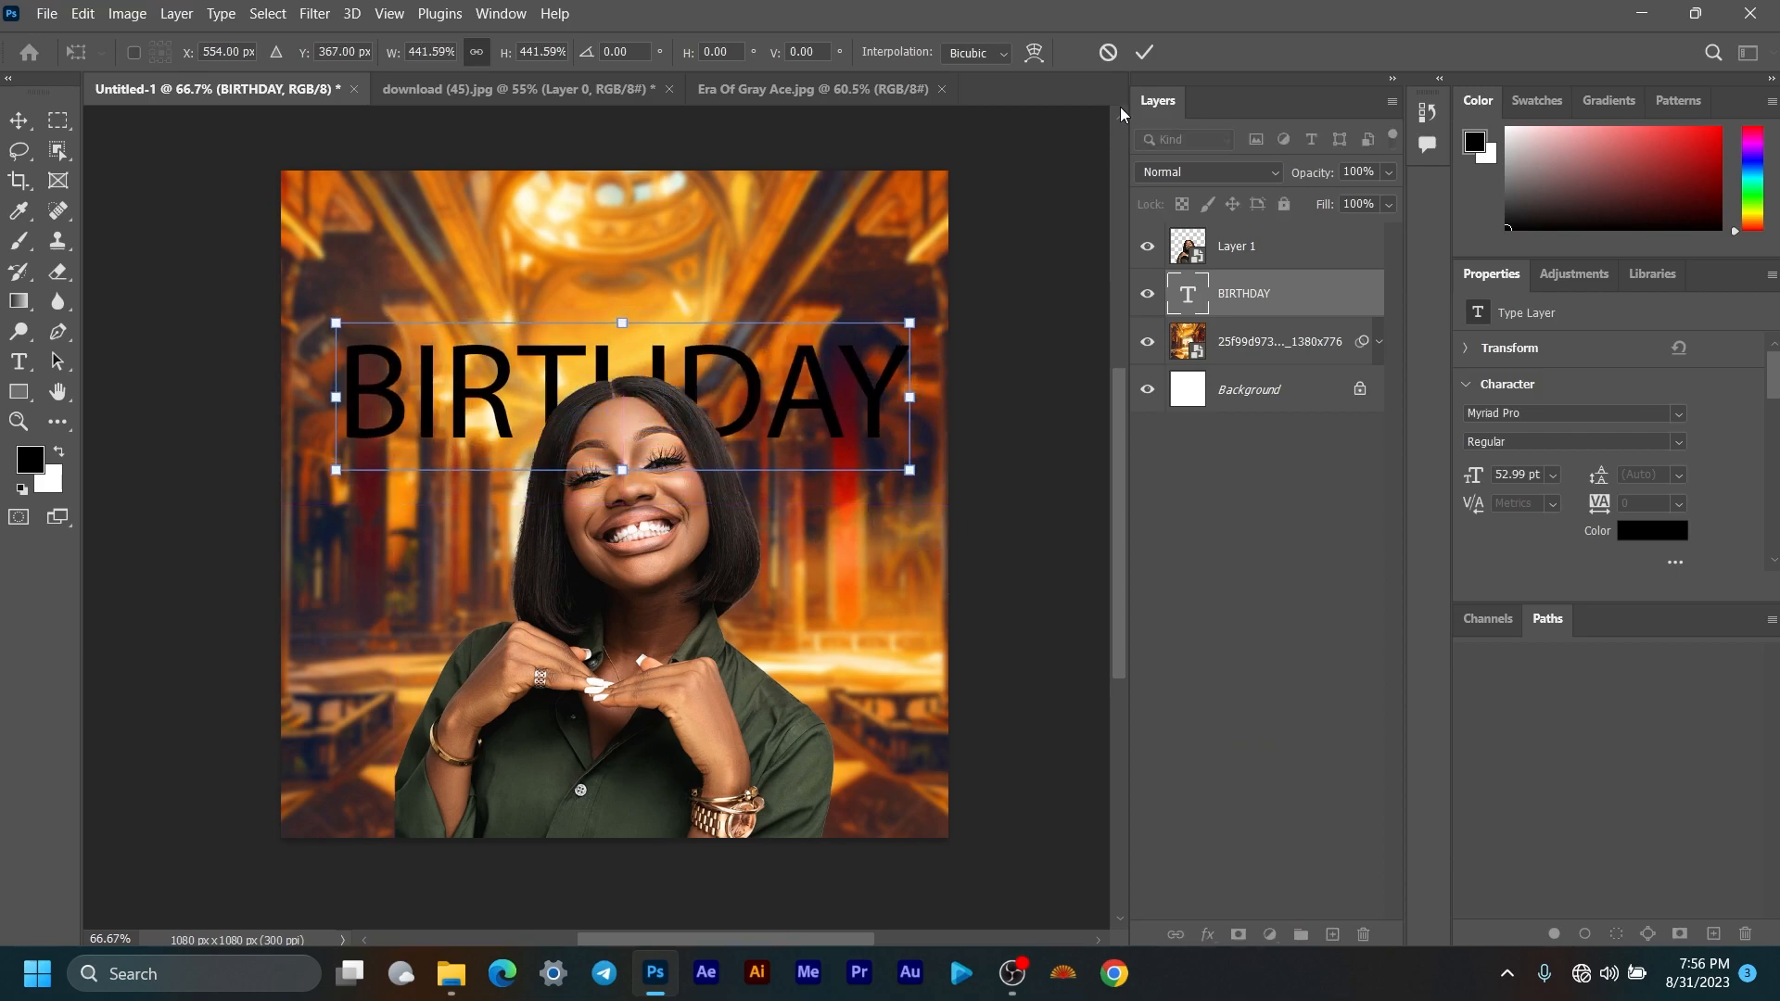
left_click(1145, 52)
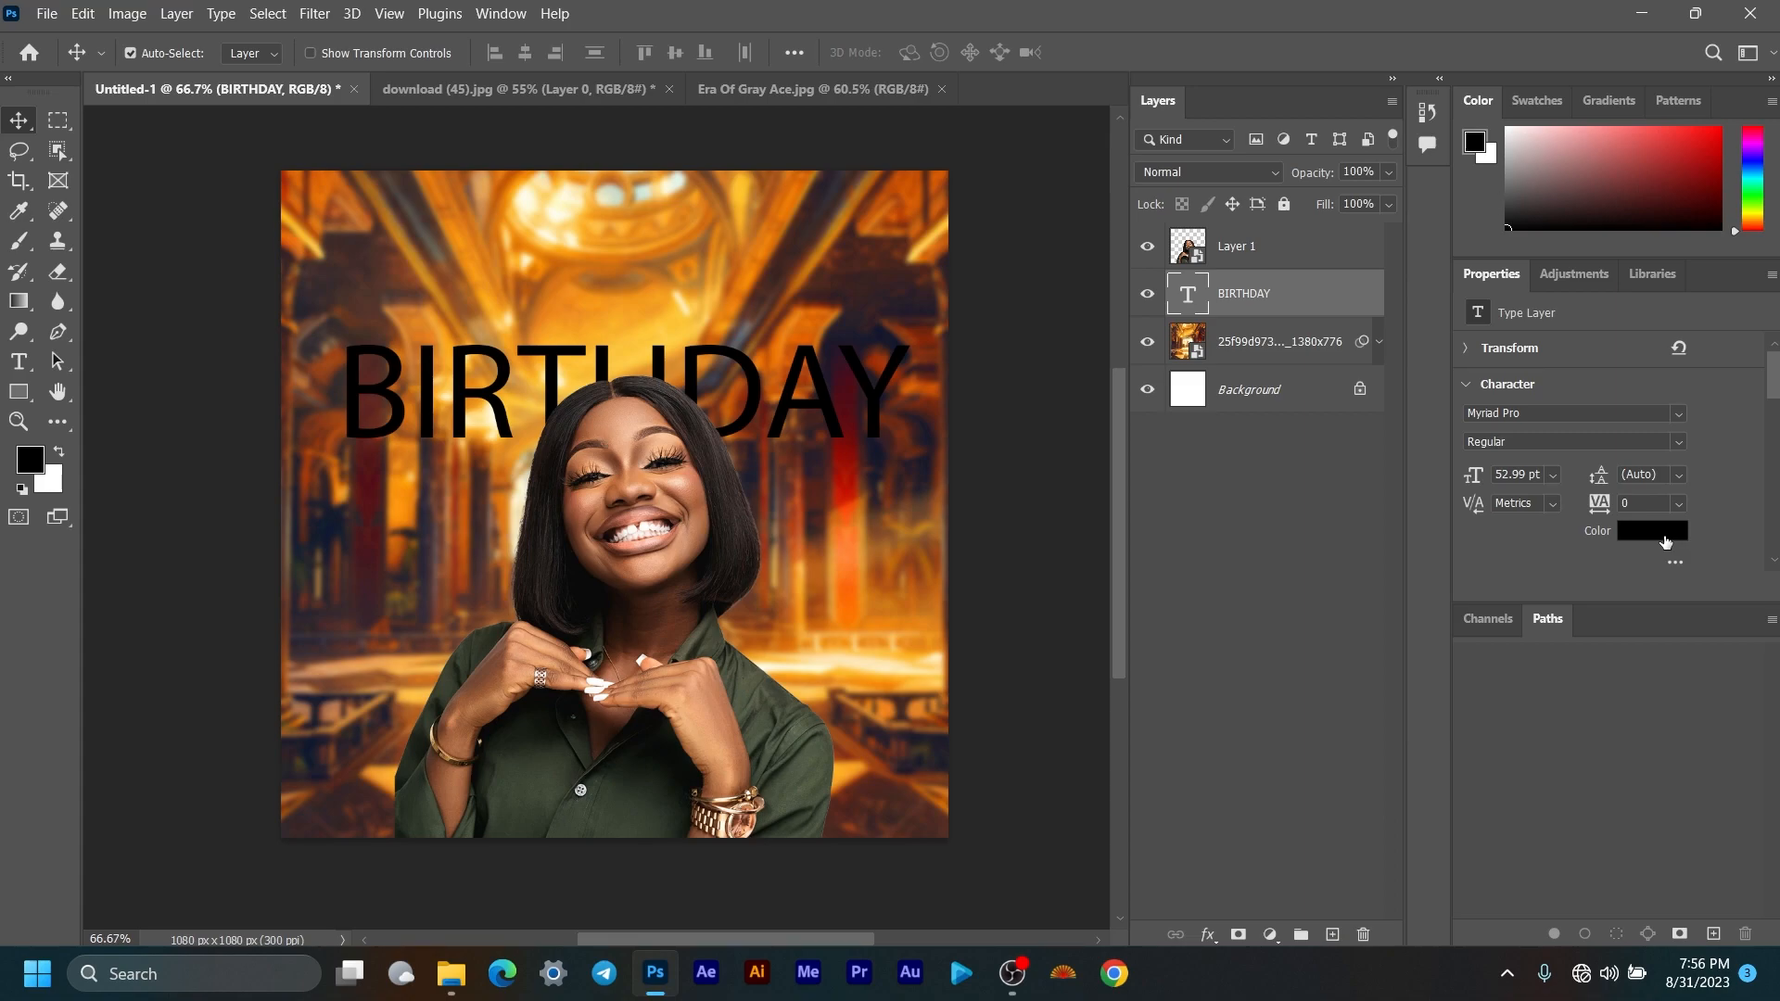
Step: Make the BIRTHDAY text white and set it in the Six Caps font
left_click(1665, 543)
left_click_drag(826, 338, 584, 172)
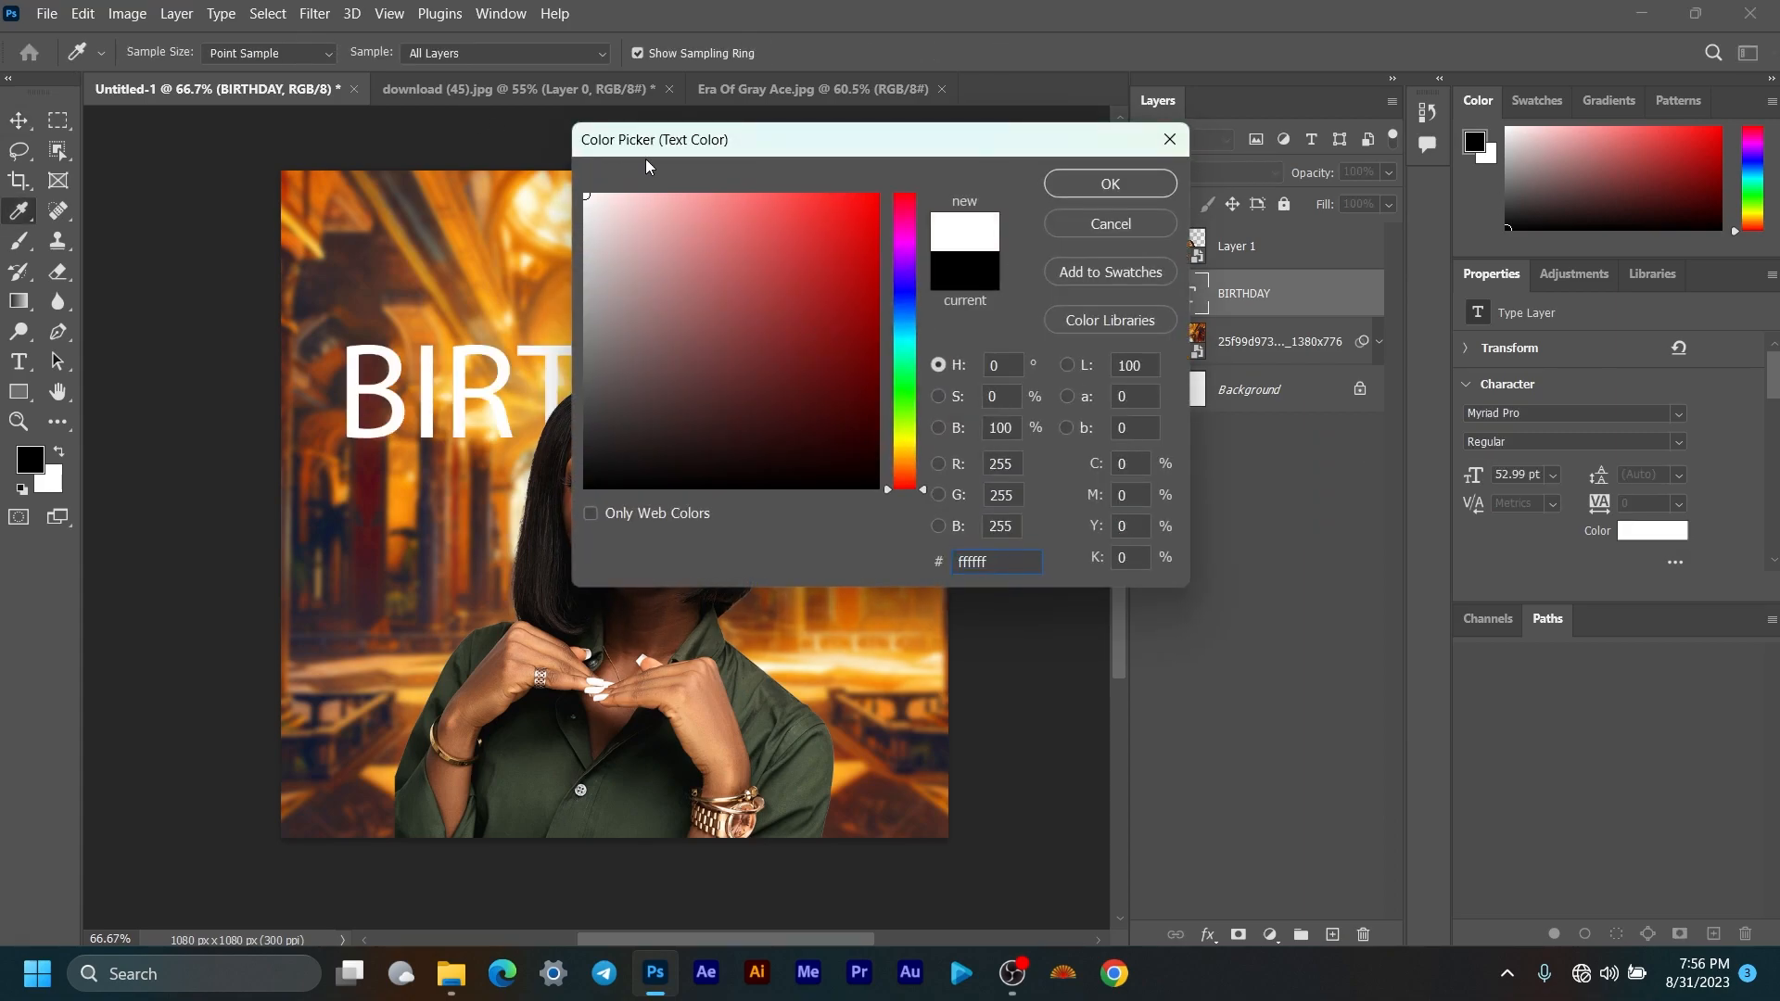
left_click(1066, 188)
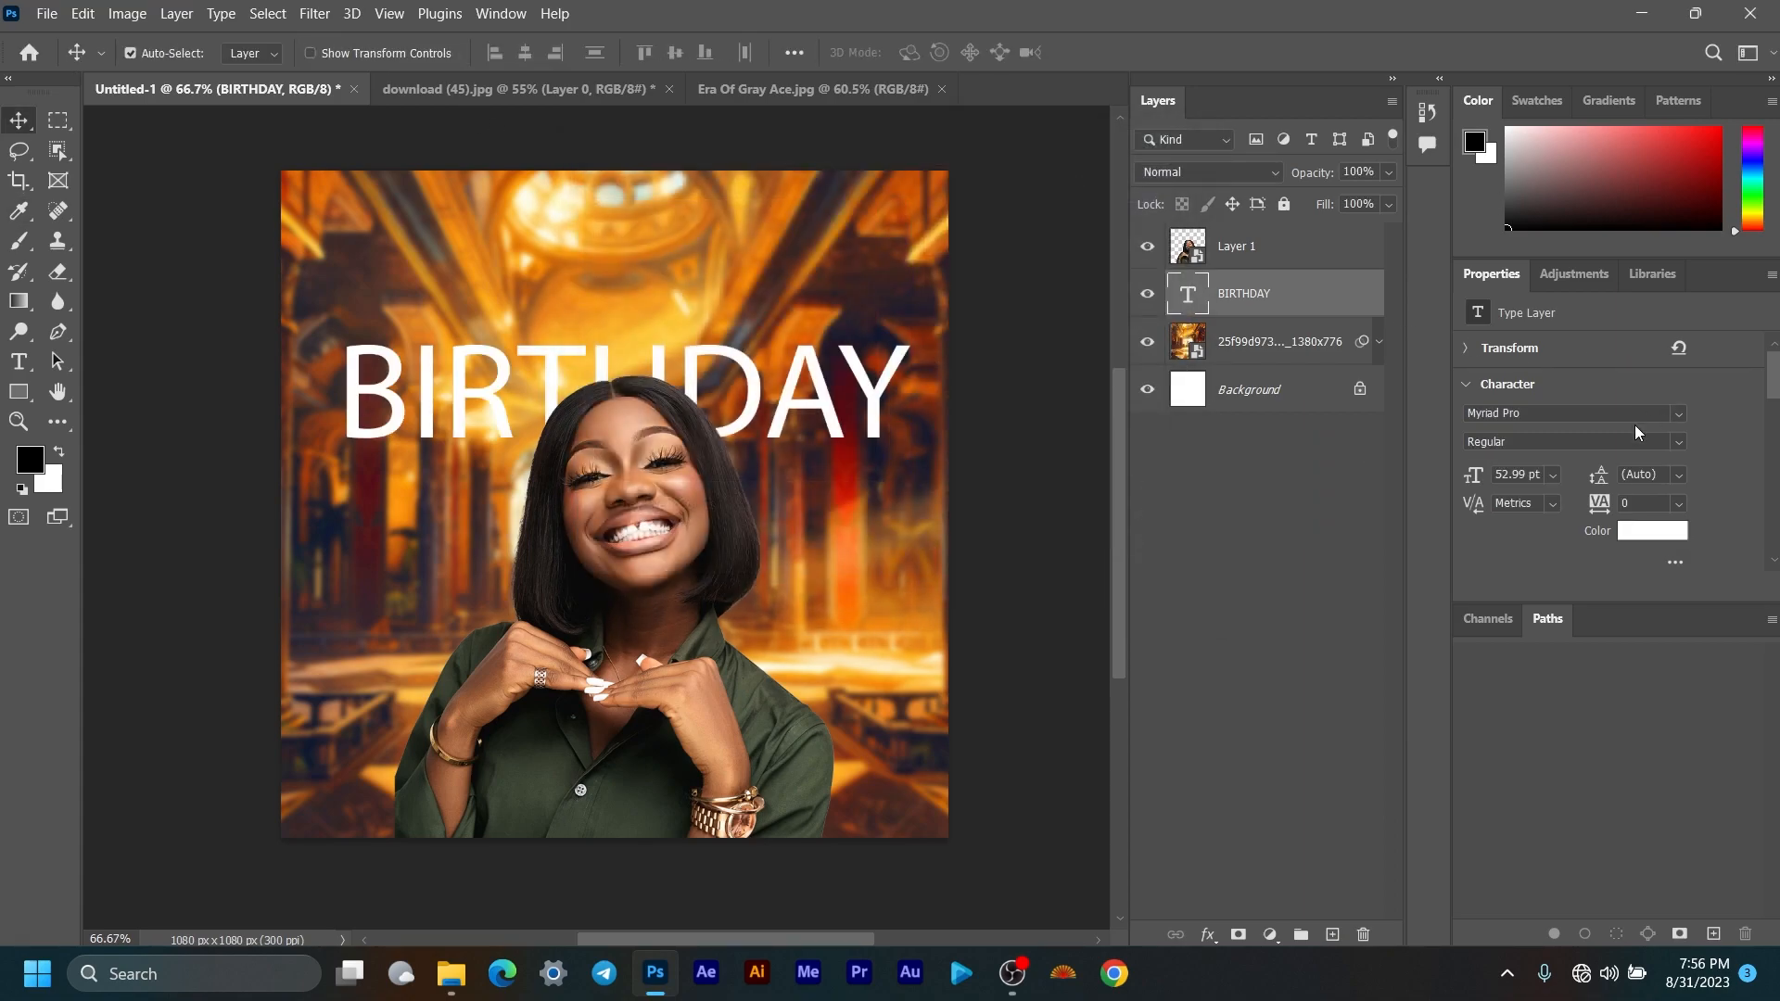
left_click(1632, 412)
type("six")
key("BackSpace")
type("SIX")
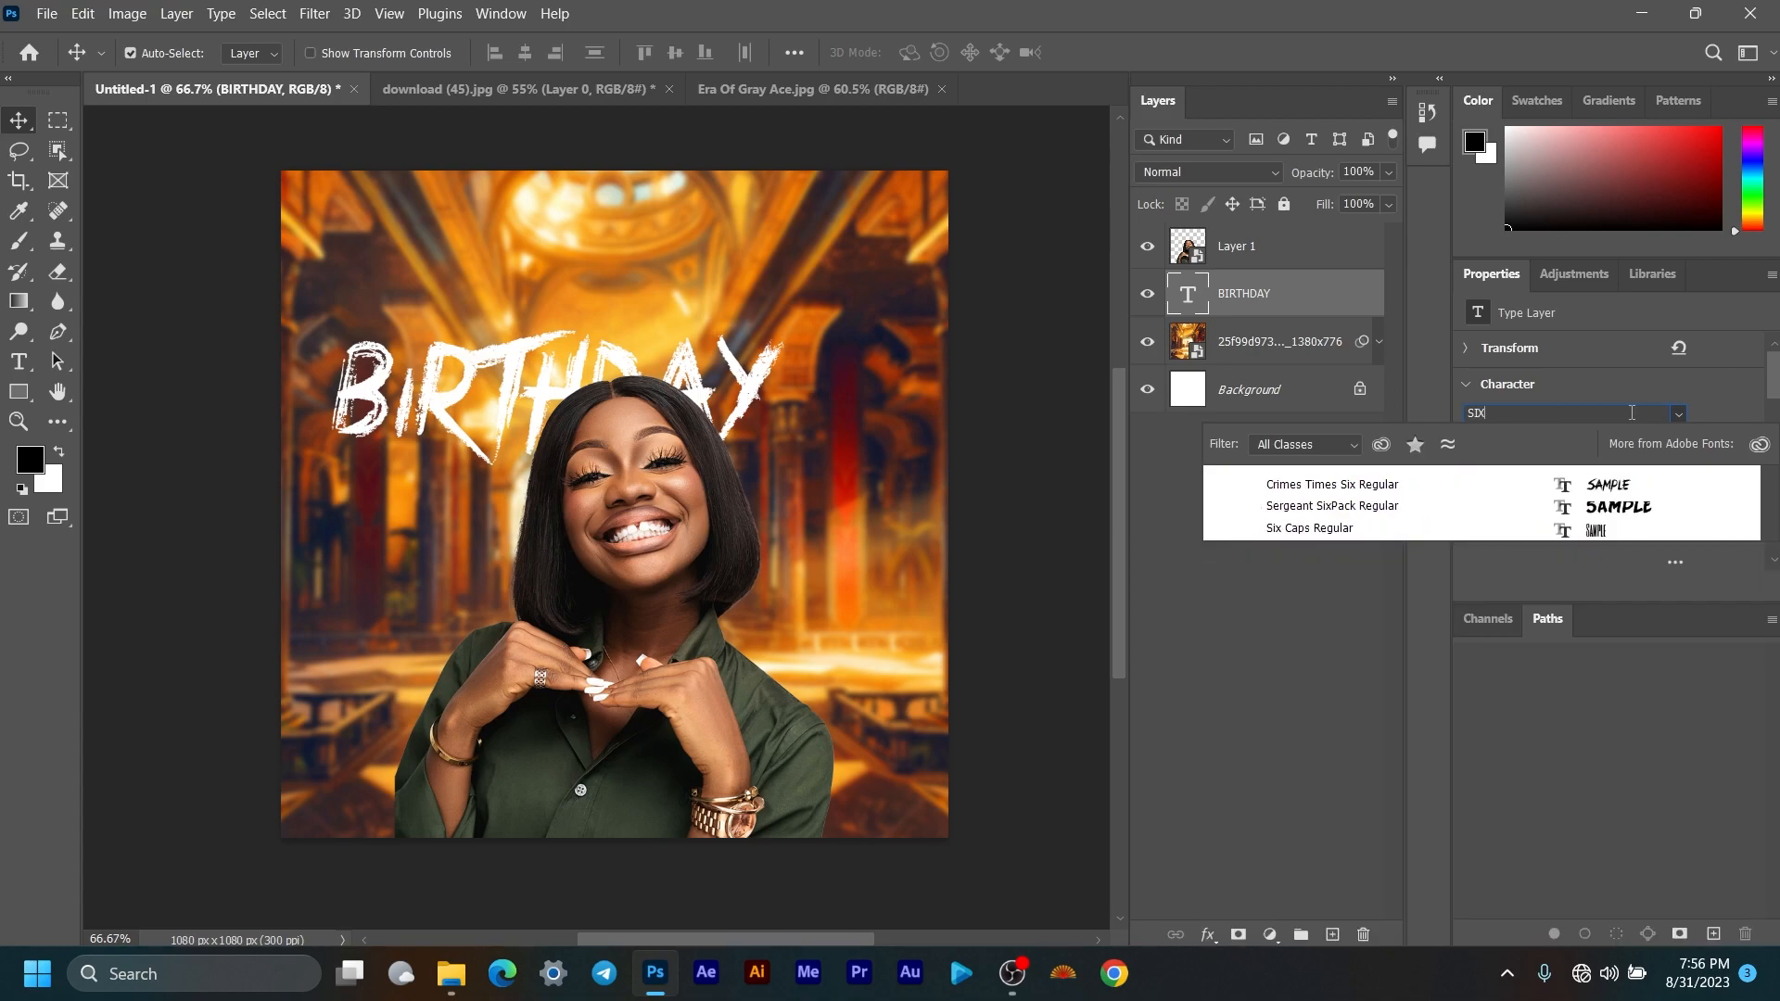
left_click(1569, 529)
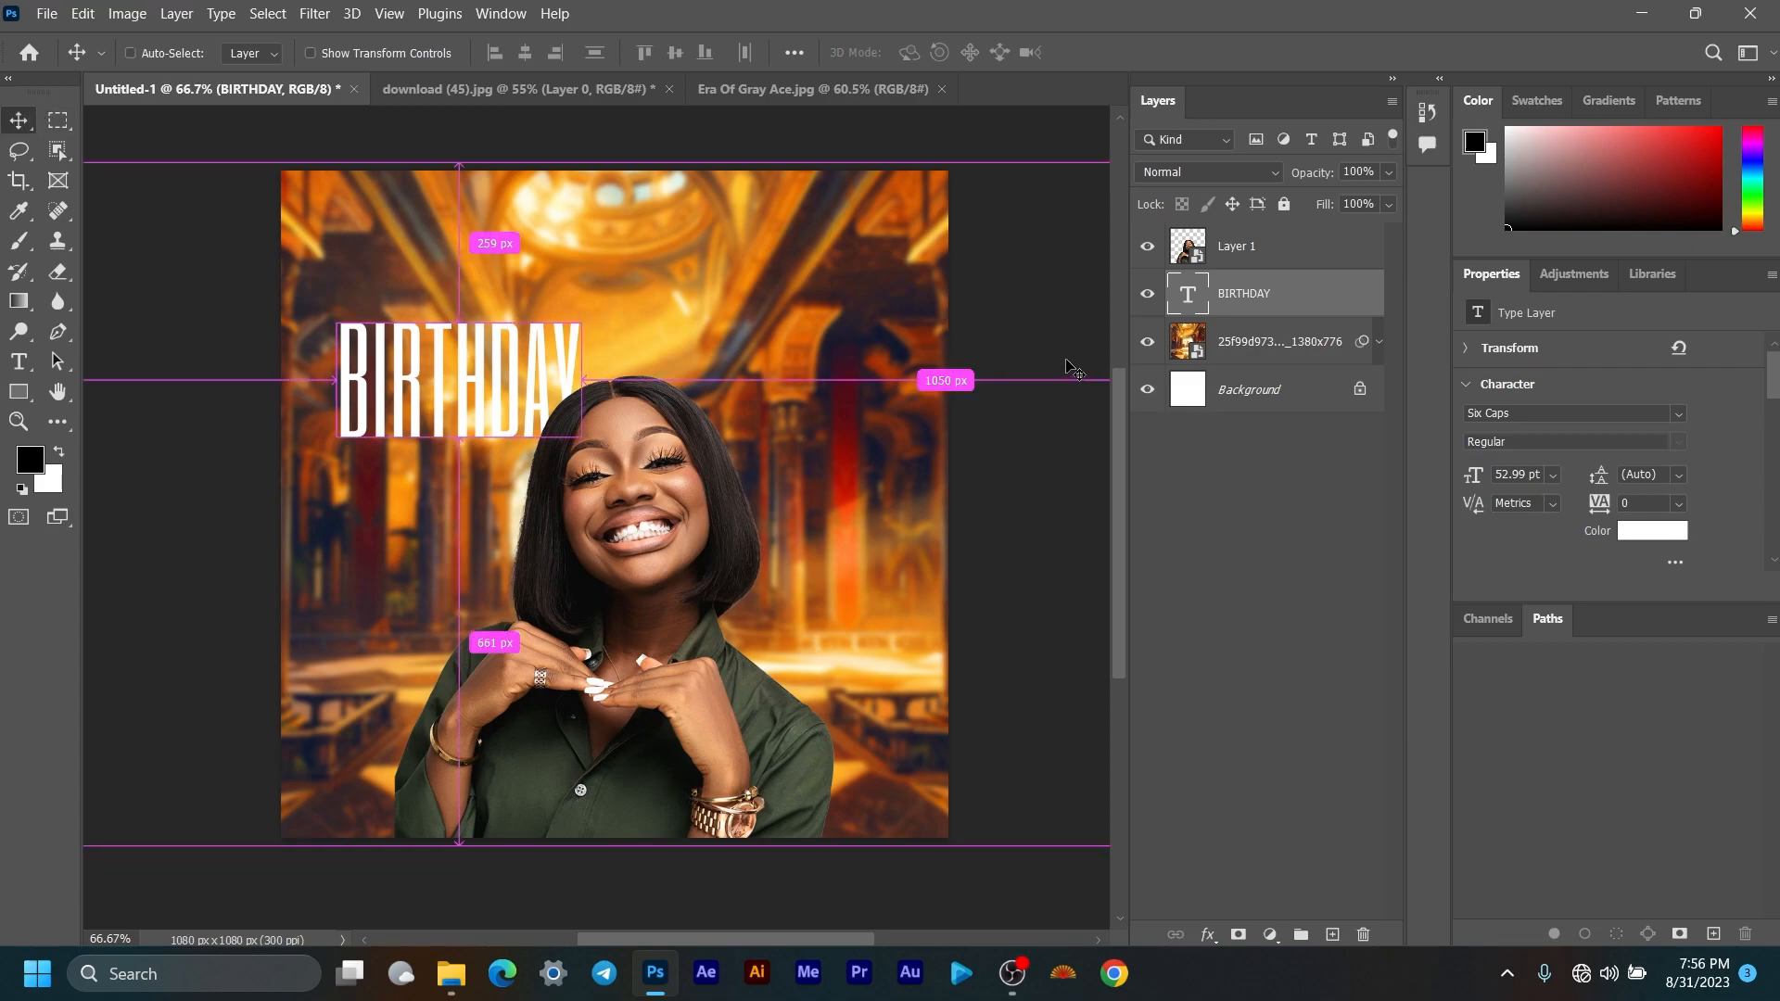
Step: Enlarge BIRTHDAY about twice to 103.06 pt and centre it behind the woman's head
key("ctrl+t")
left_click_drag(580, 470, 810, 622)
left_click_drag(679, 366, 715, 326)
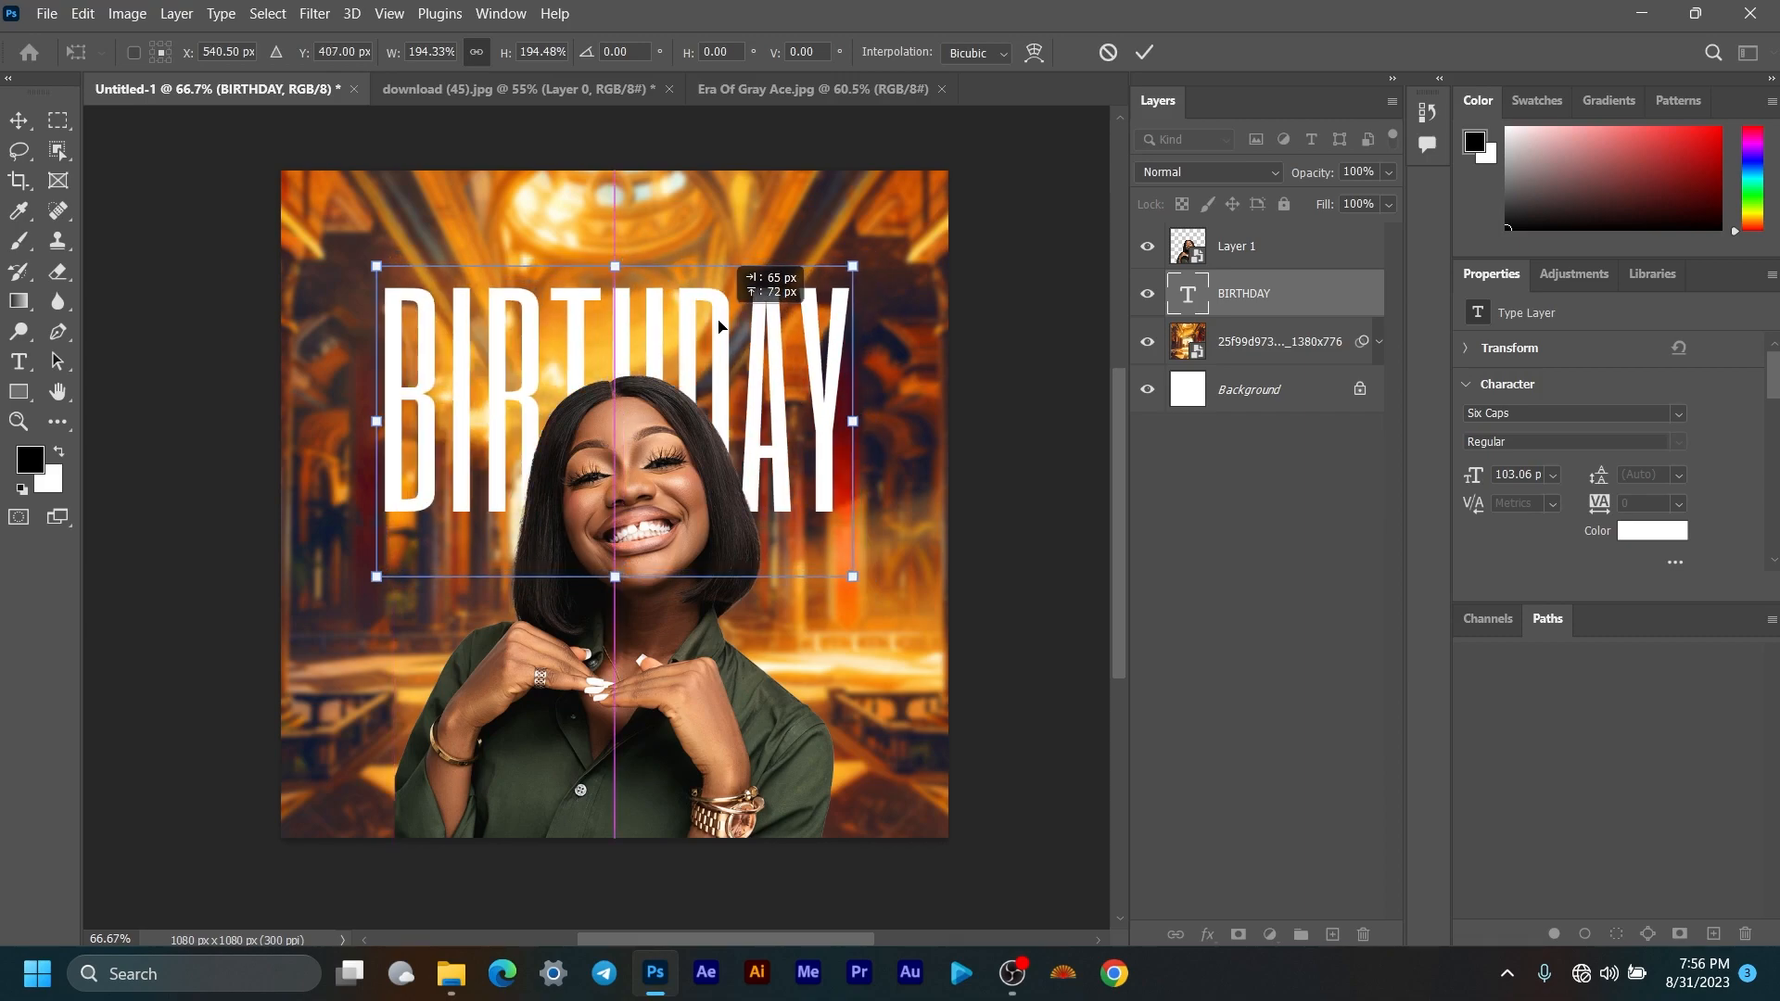
left_click(1145, 52)
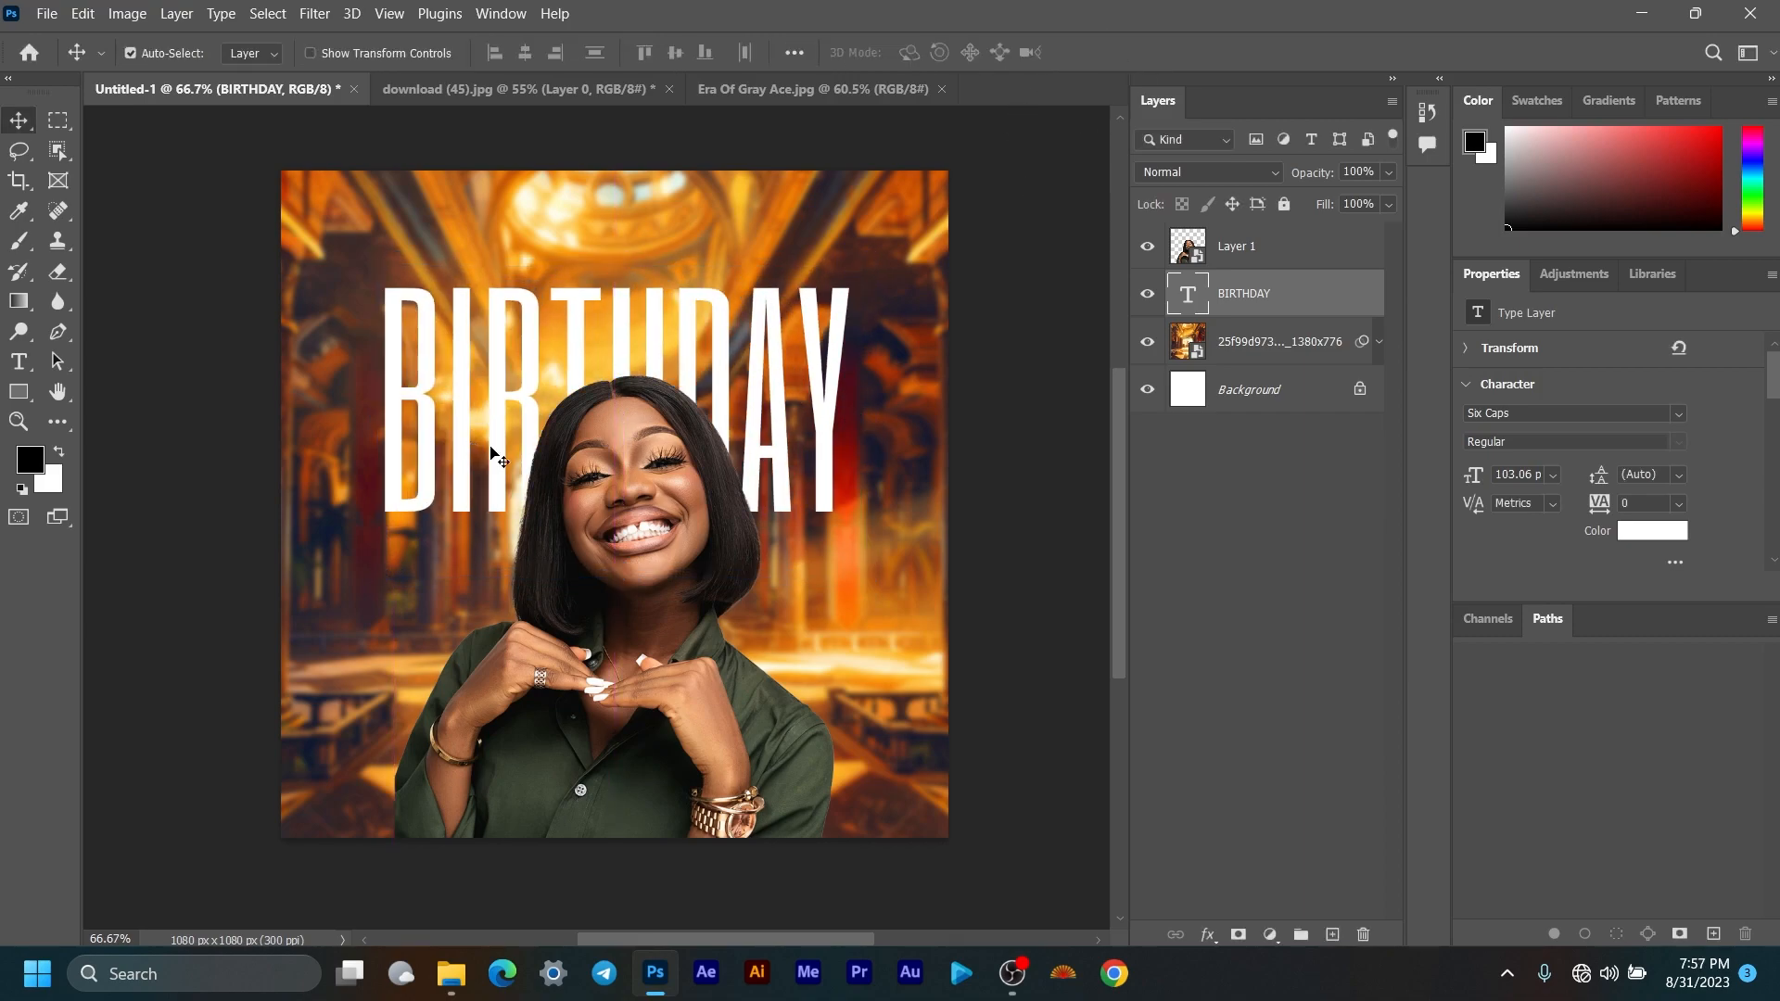
left_click_drag(702, 436, 644, 456)
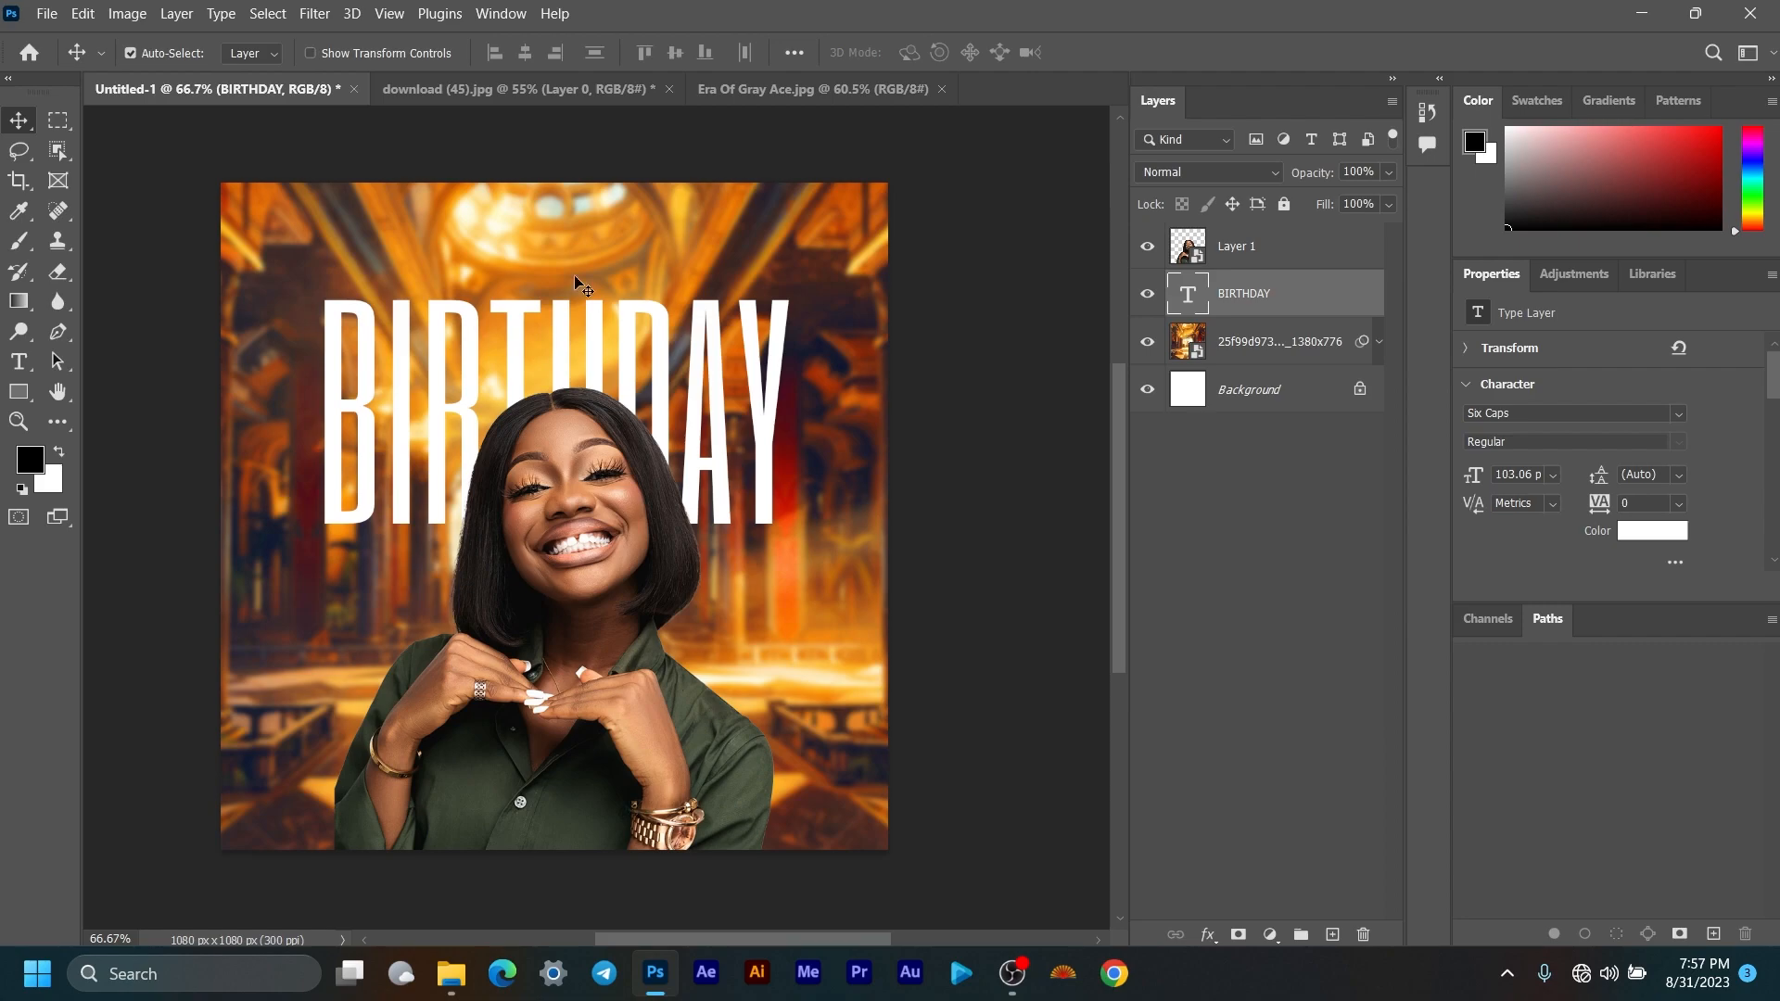
Step: Start a New Guide Layout with 2 columns and a 0 px column gutter
left_click(390, 14)
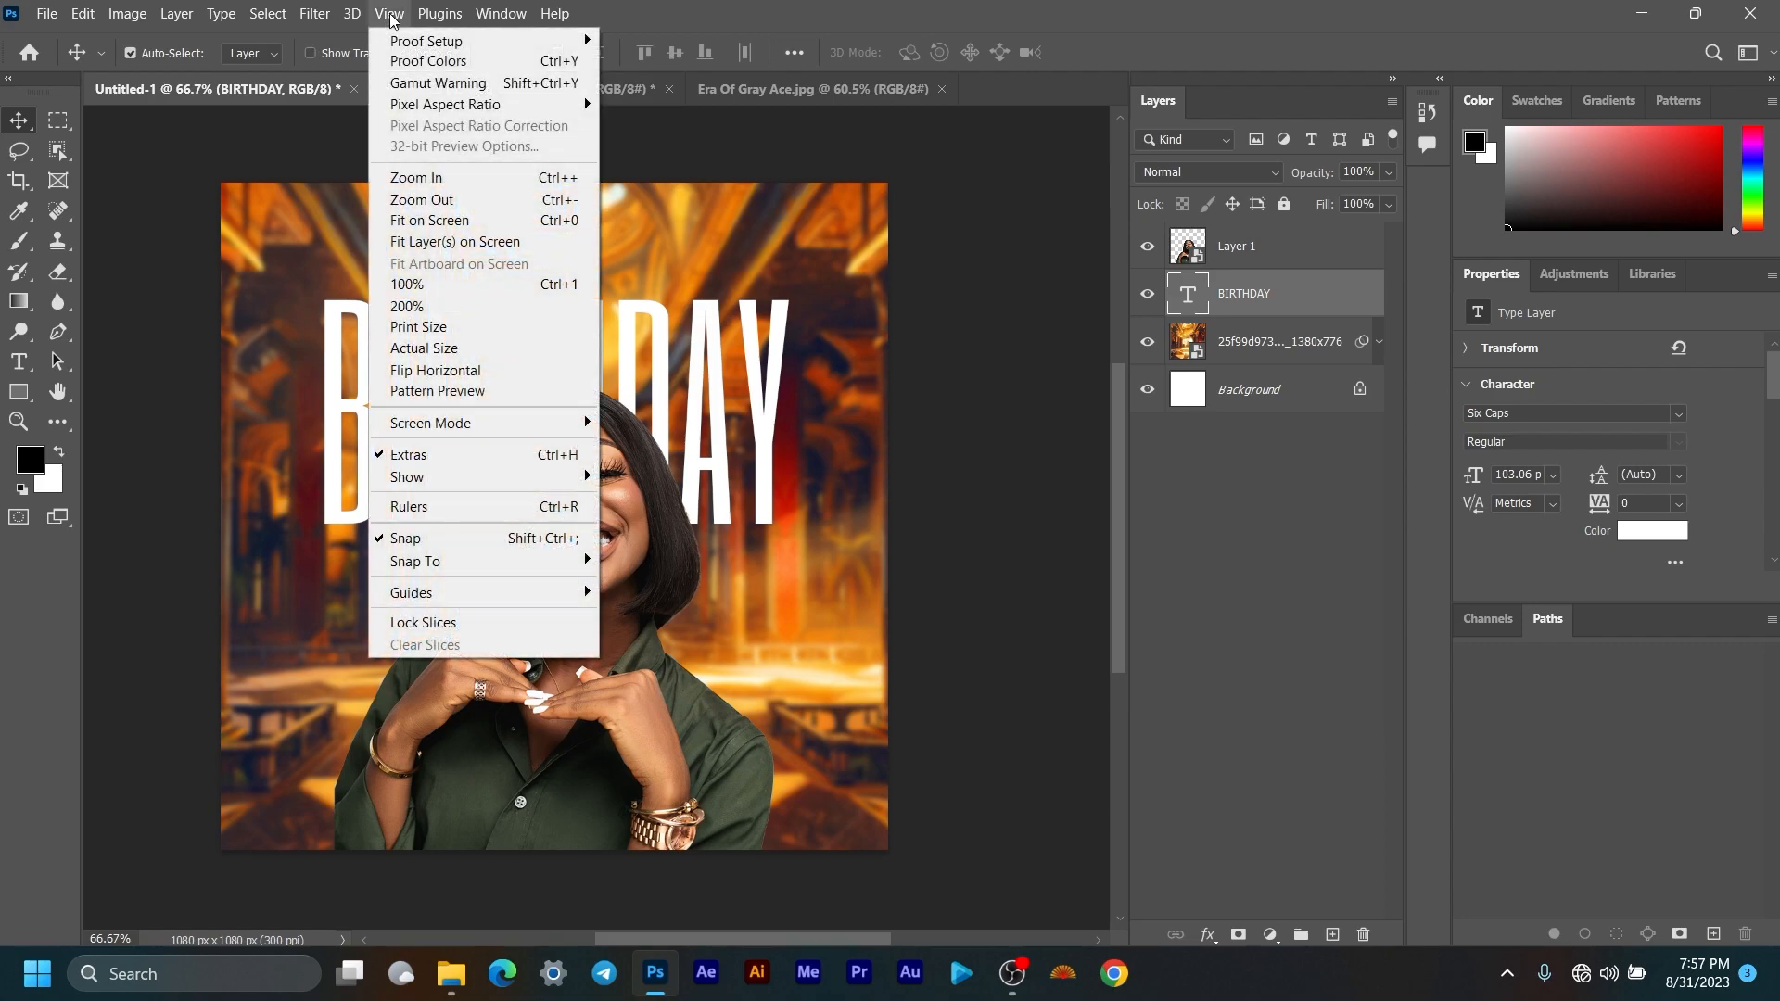
mouse_move(505, 596)
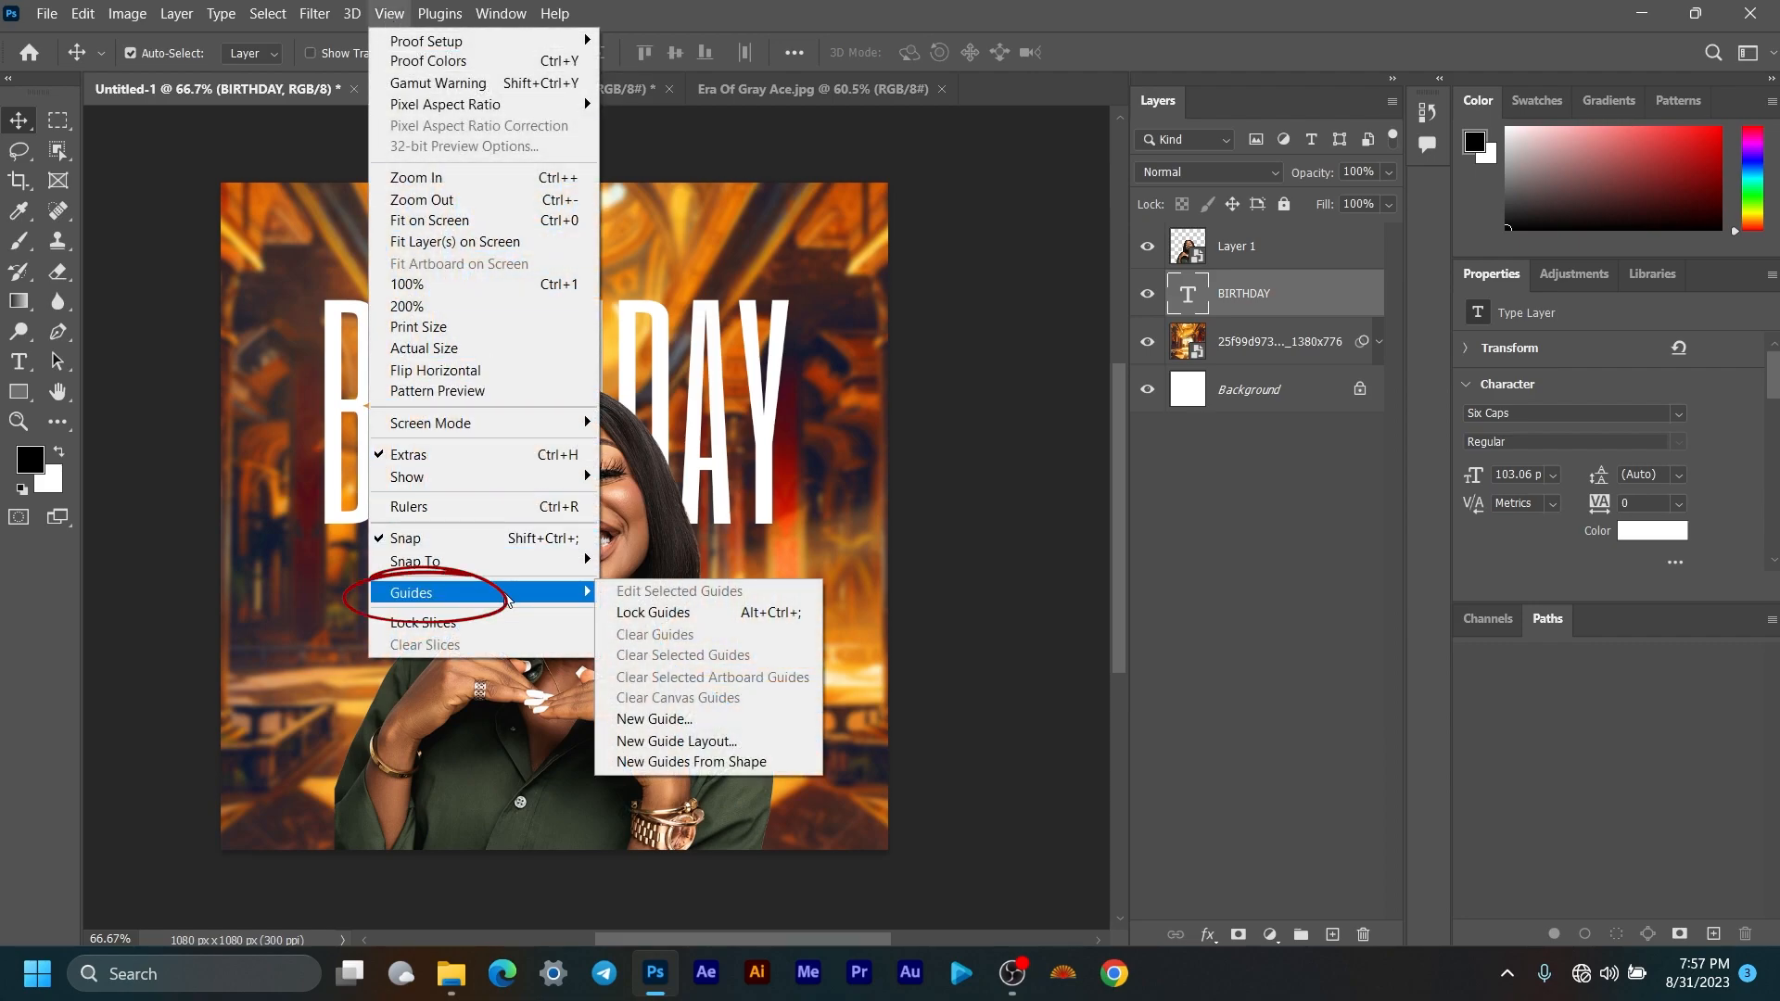
left_click(659, 742)
left_click_drag(887, 143, 1207, 140)
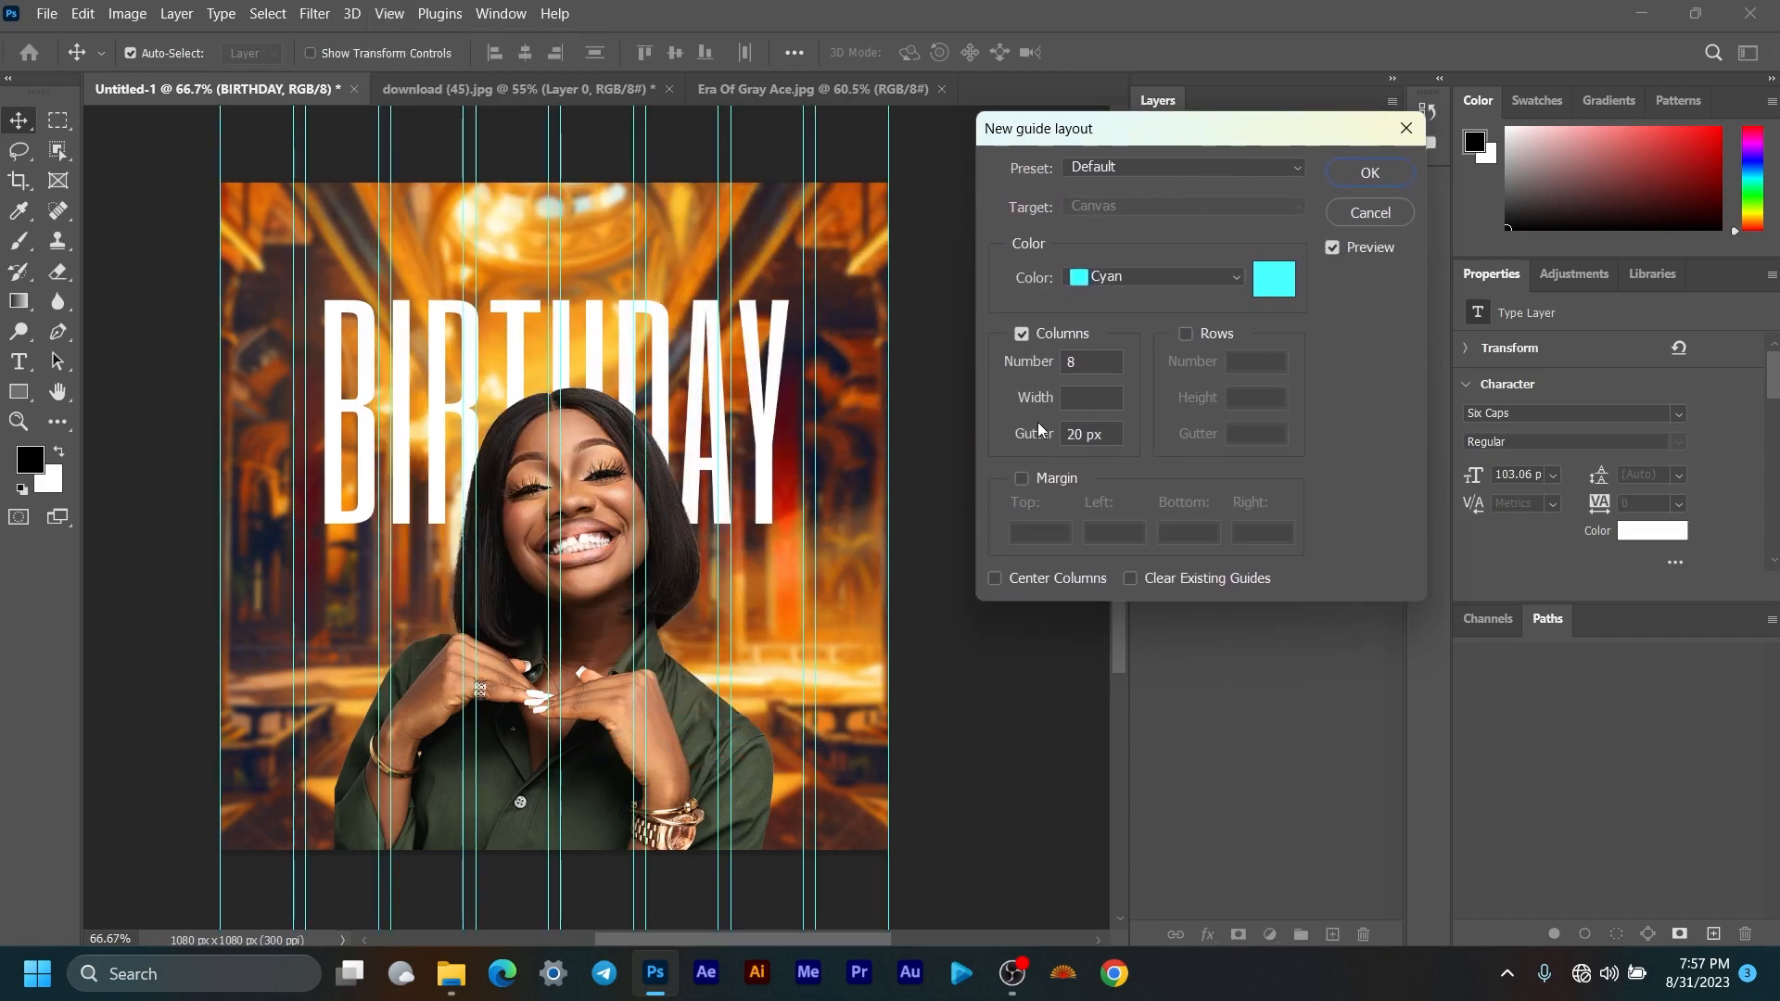
double_click(1093, 361)
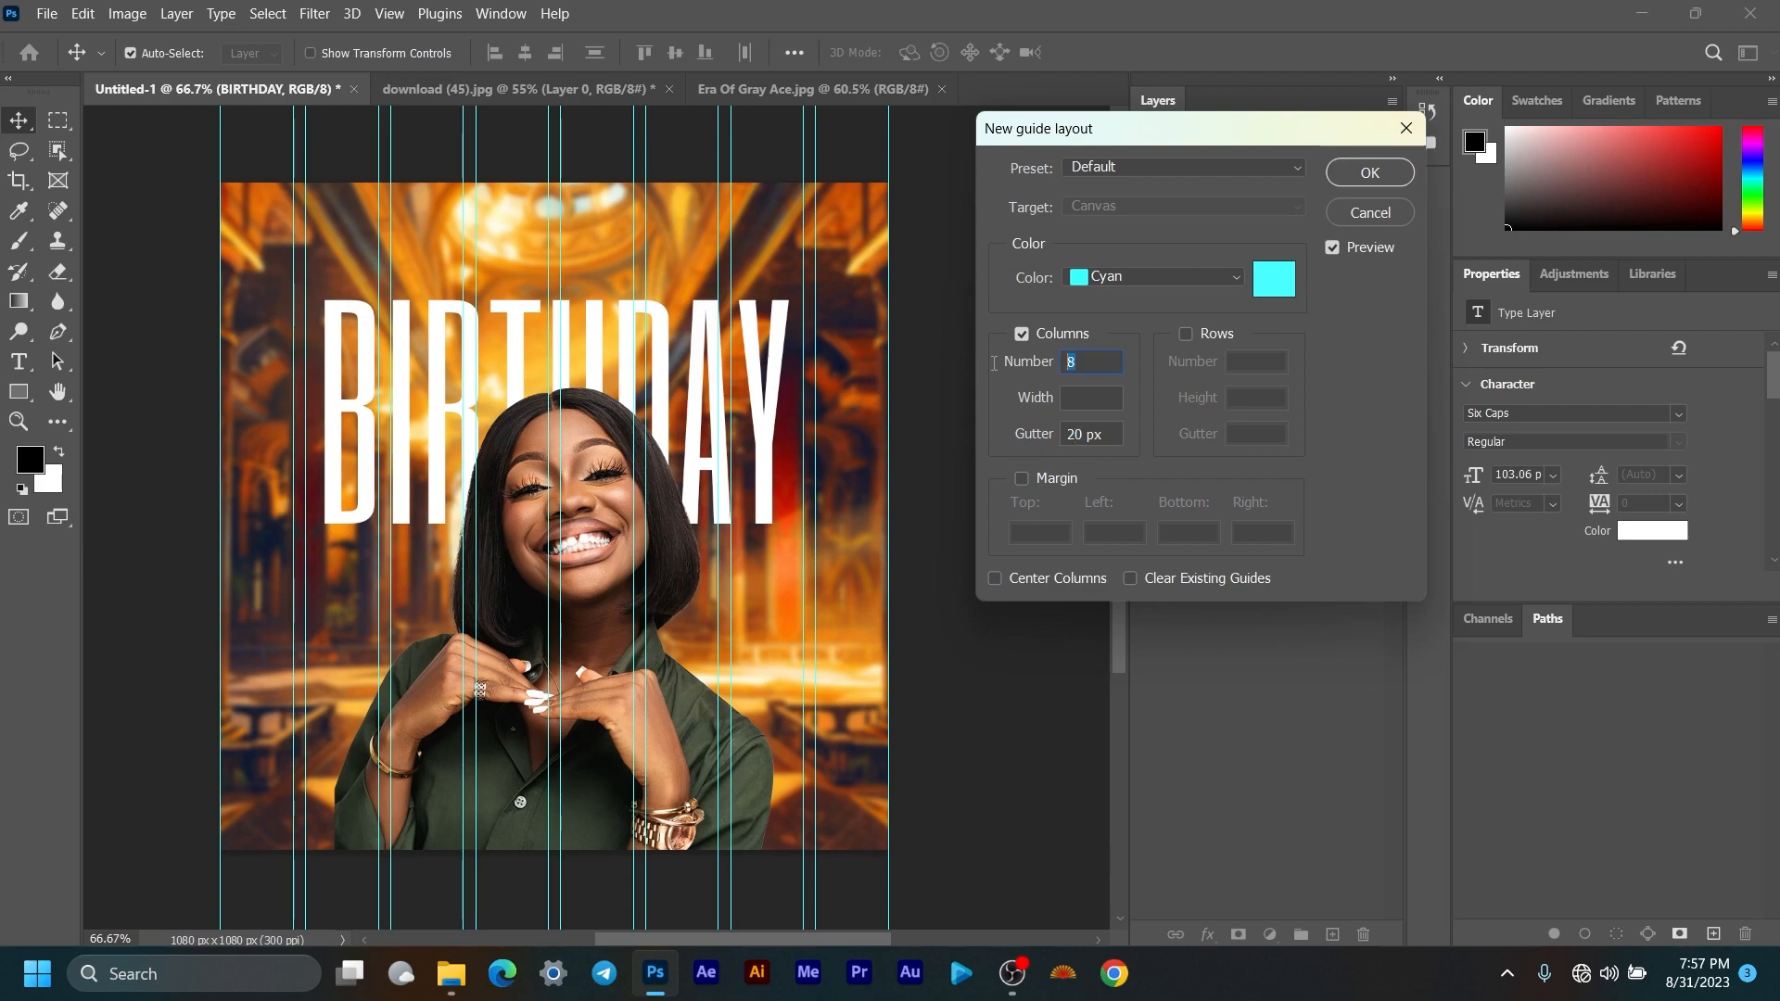
type("2")
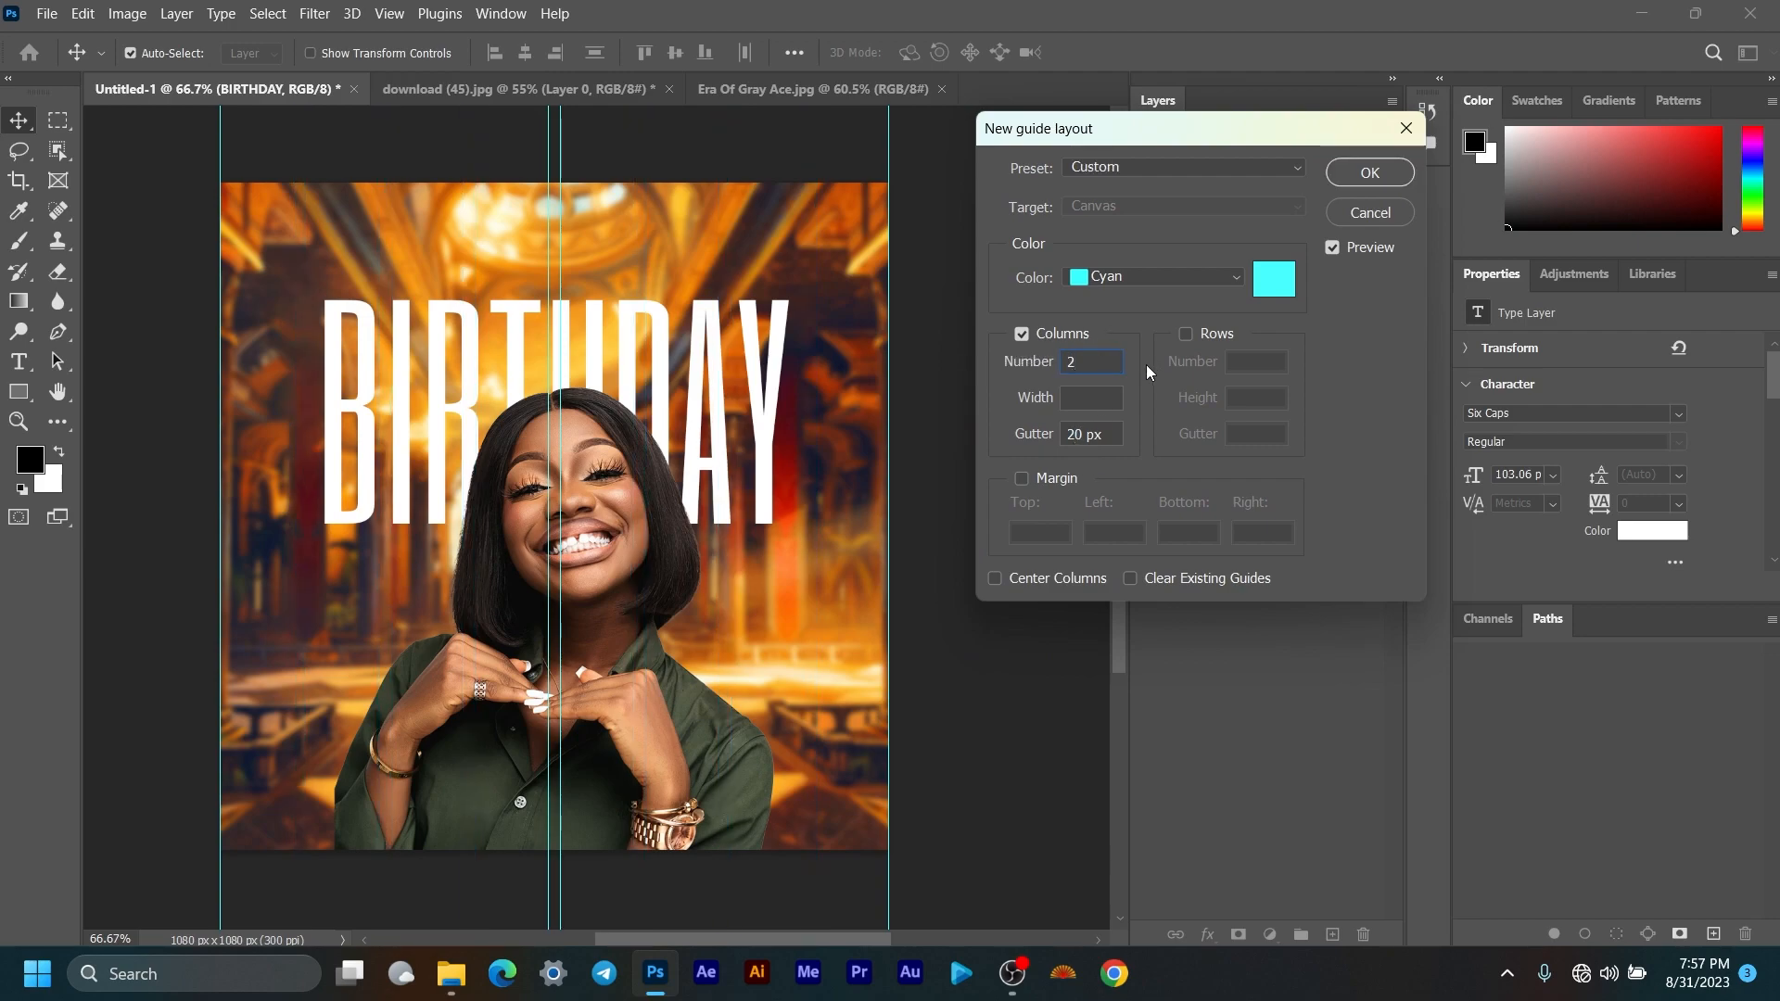
left_click(1082, 433)
key("BackSpace")
Step: Add 2 rows with a 0 px gutter and apply the guide layout
left_click(1202, 334)
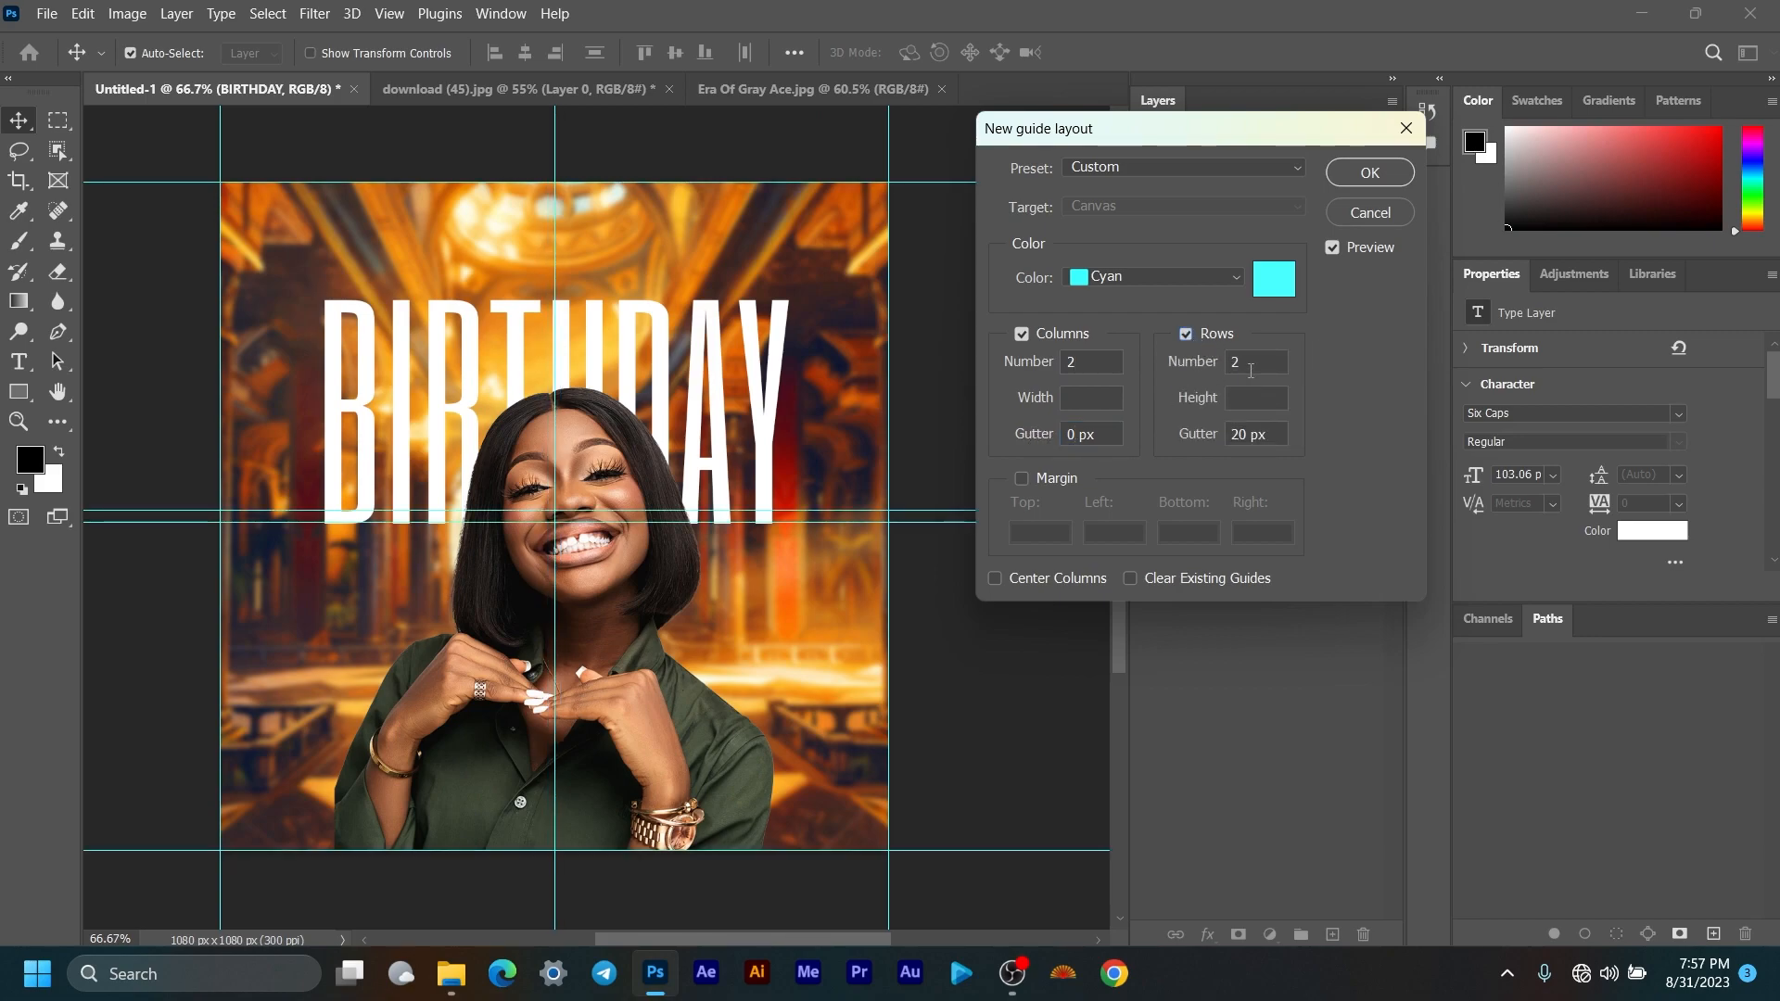
left_click(1245, 434)
key("BackSpace")
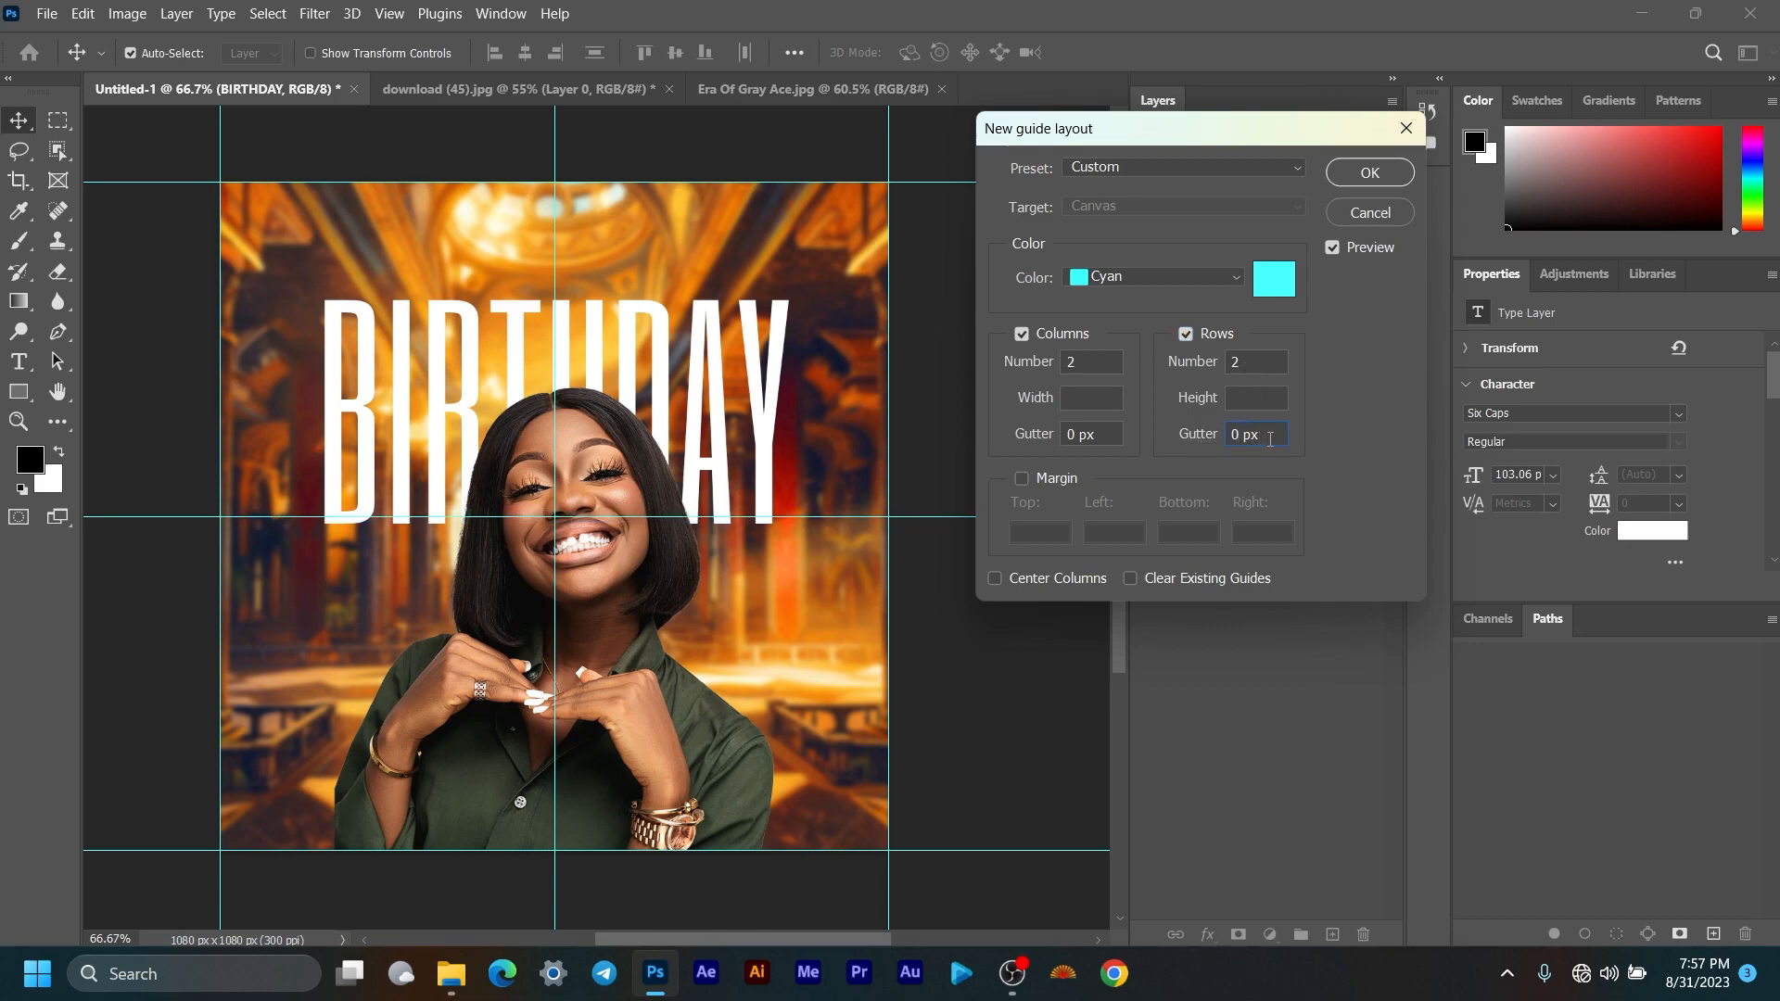
left_click(1371, 172)
scroll(603, 478, "down", 1)
scroll(603, 477, "up", 1)
scroll(600, 475, "up", 1)
scroll(599, 474, "down", 1)
left_click_drag(634, 440, 722, 448)
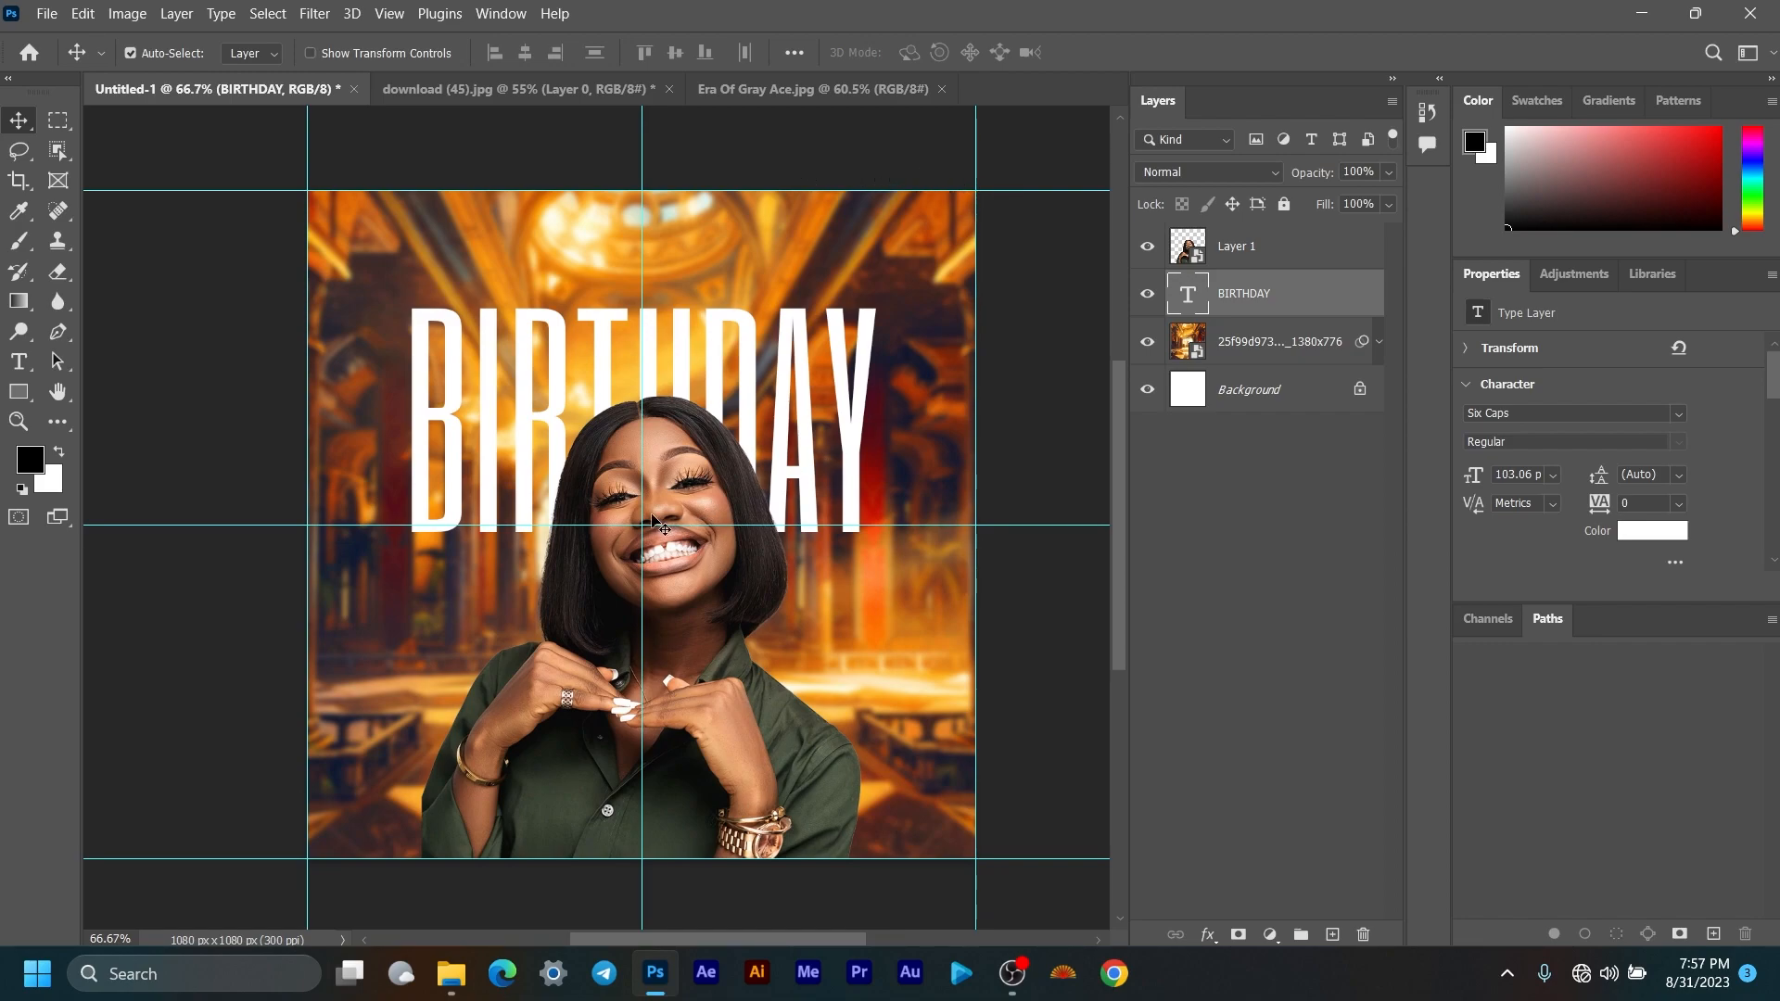
Step: Show rulers with Ctrl+R and drag a vertical guide out from the left ruler
key("ctrl")
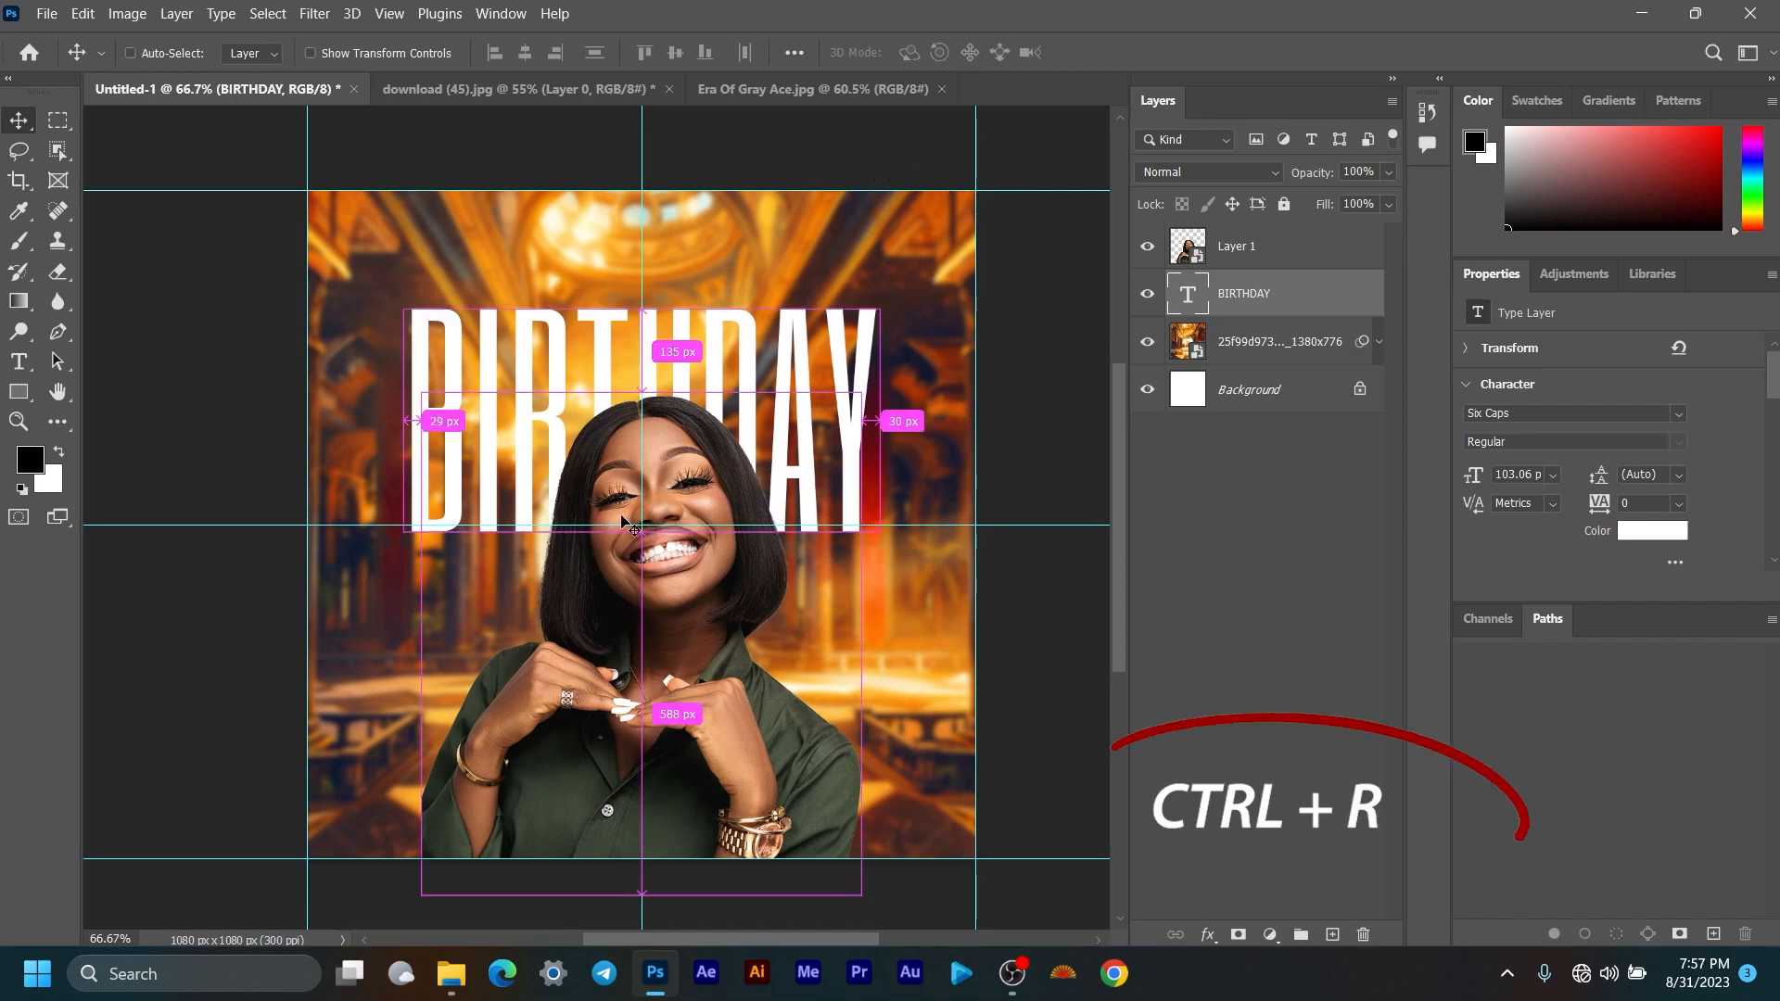
key("ctrl+r")
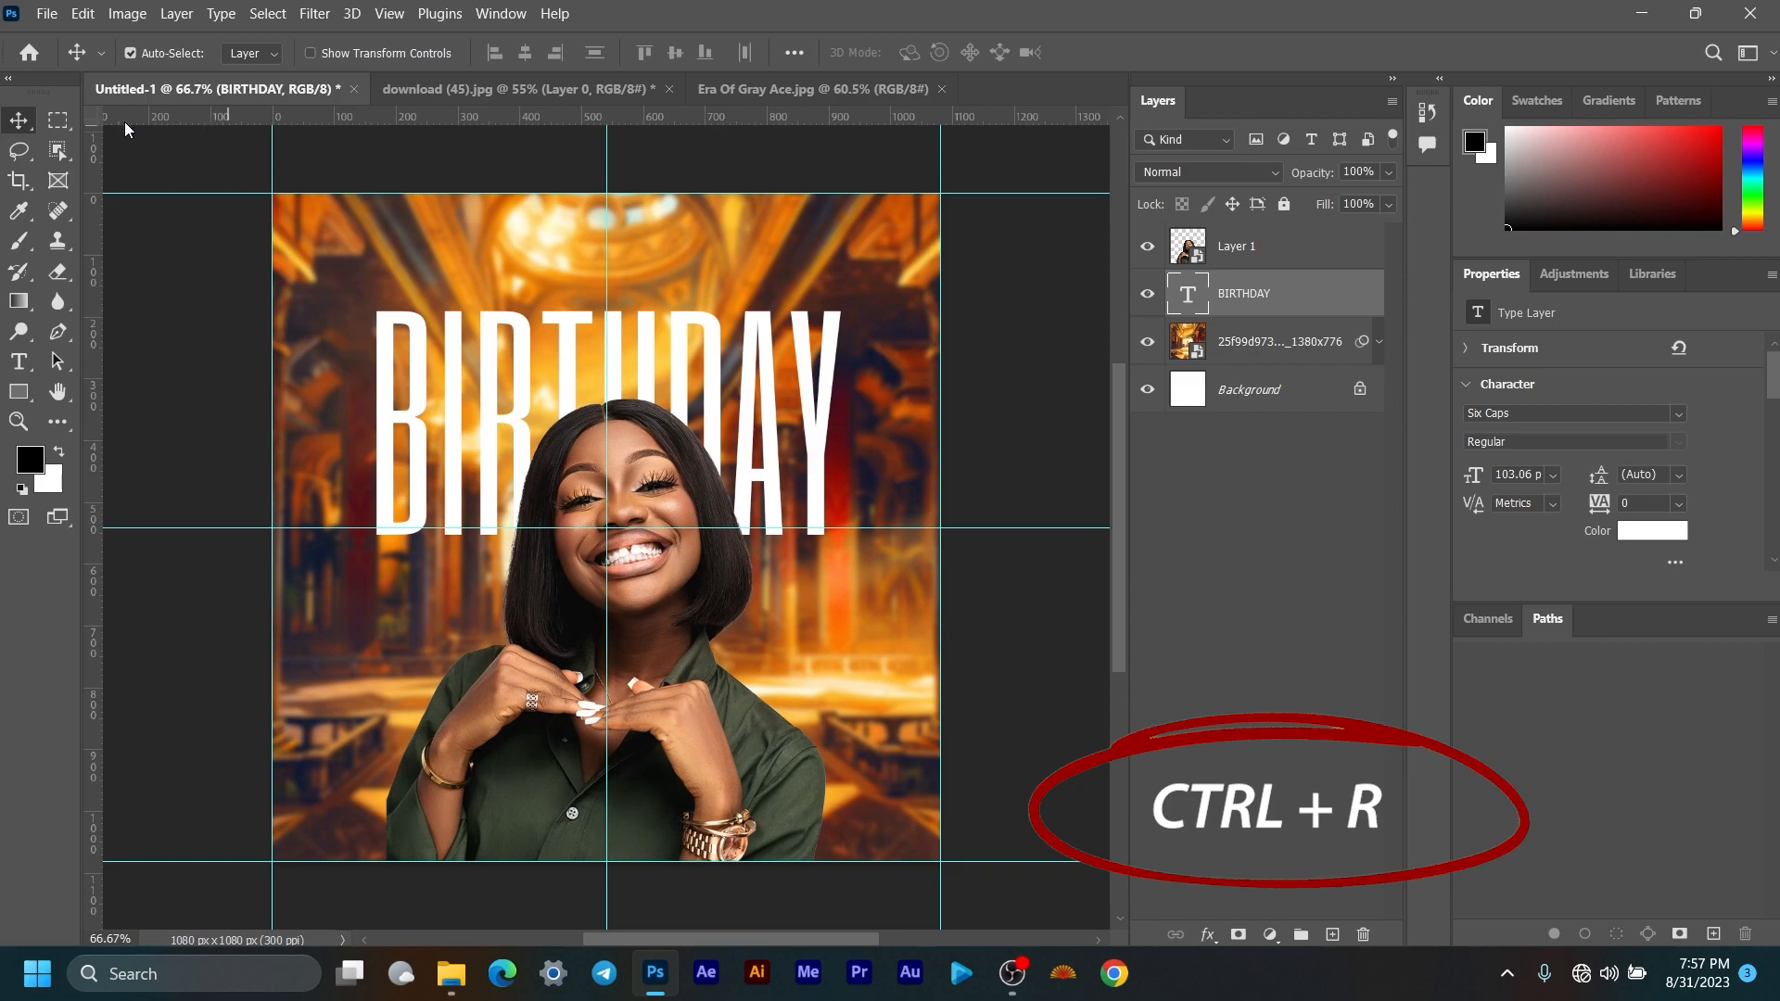
mouse_move(92, 414)
left_mouse_down()
mouse_move(447, 419)
mouse_move(90, 413)
left_mouse_up()
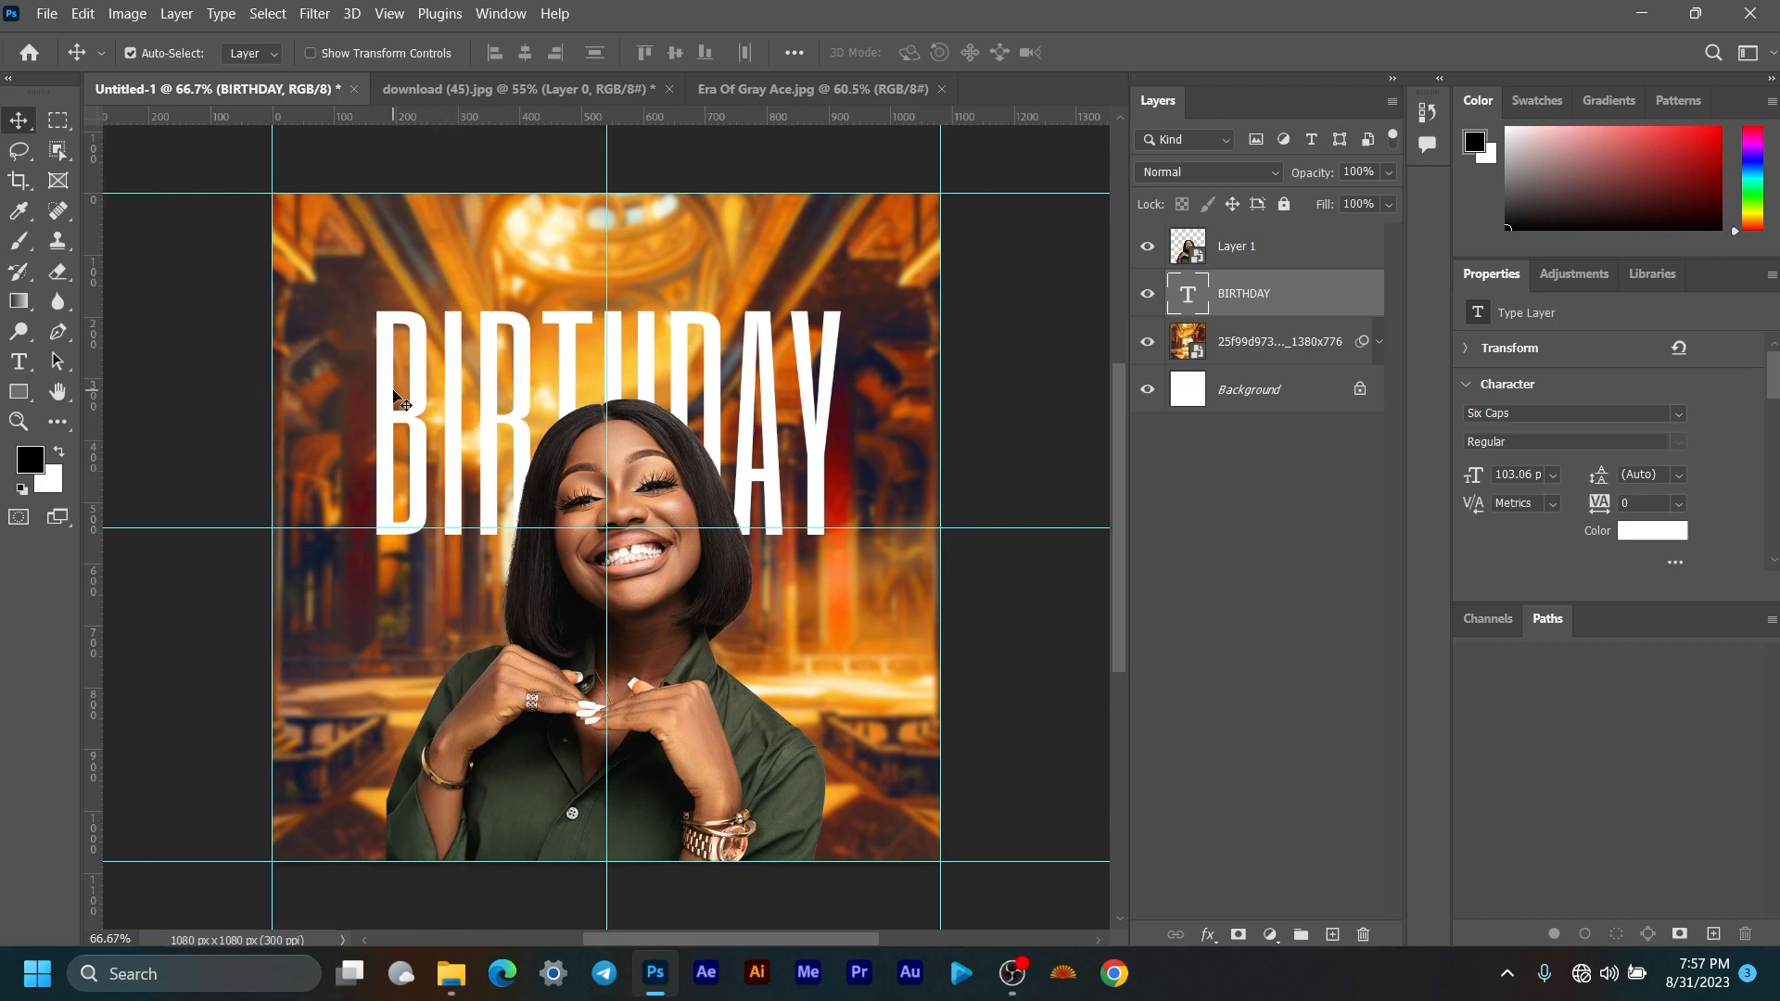
scroll(652, 314, "down", 2)
scroll(652, 313, "up", 1)
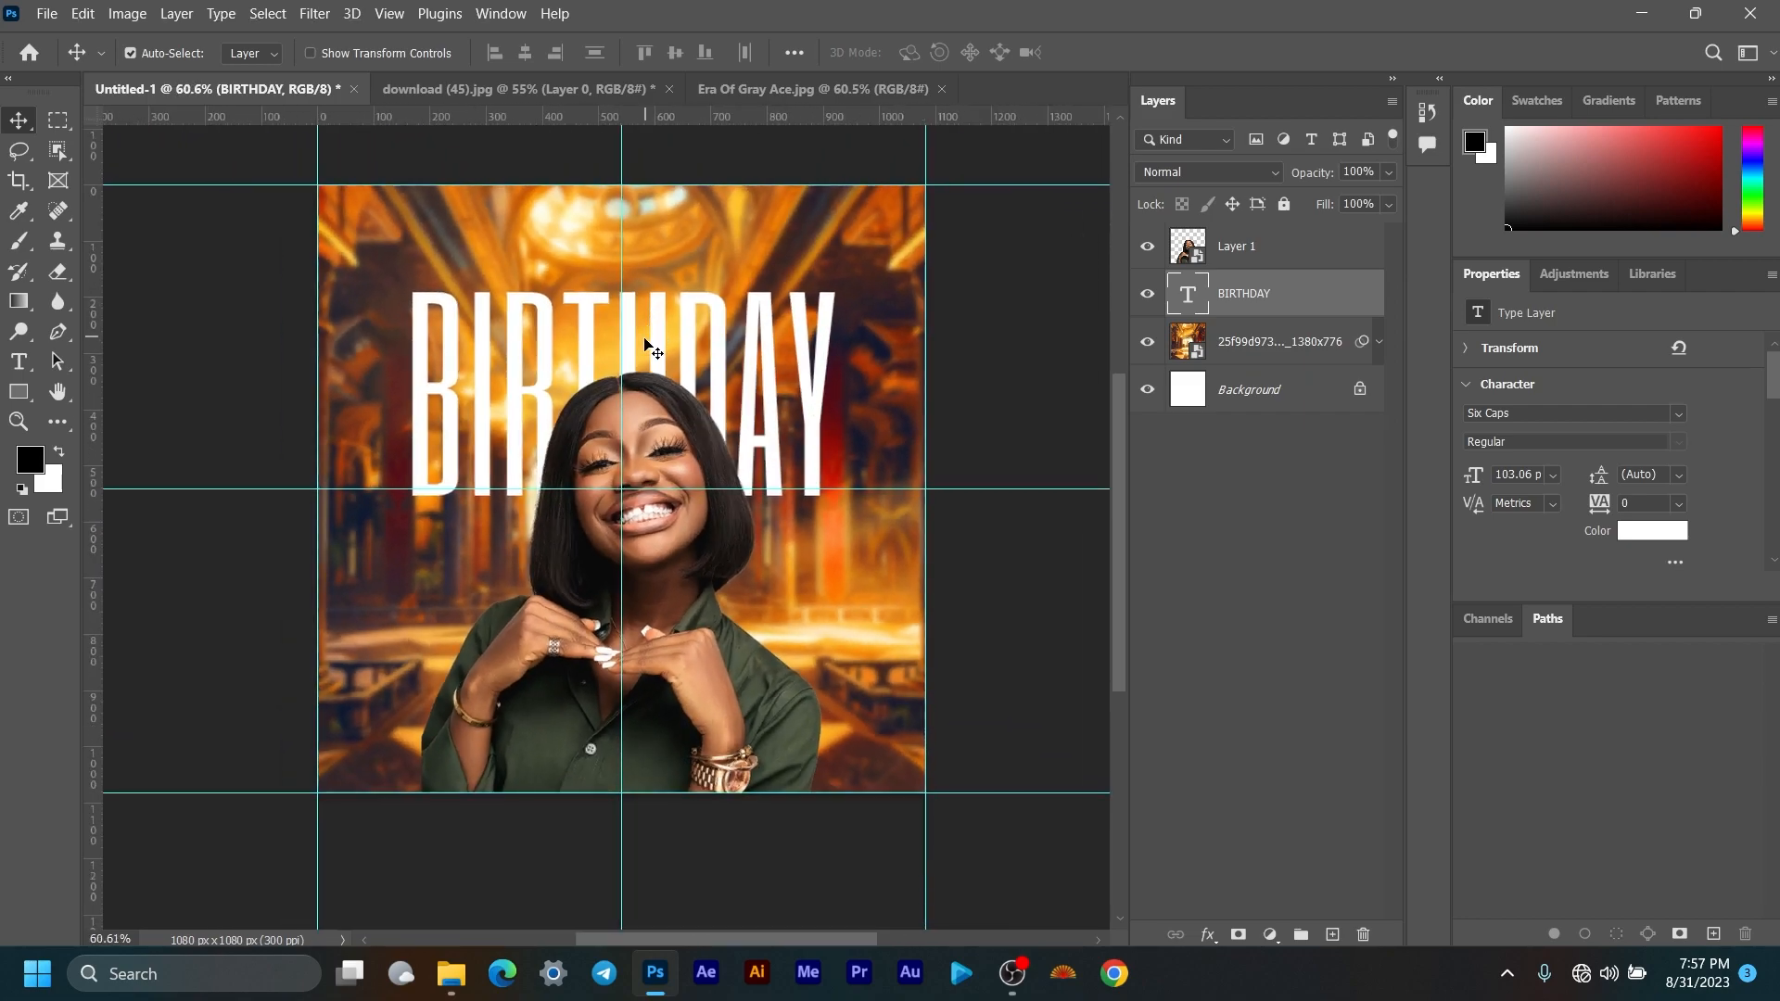
scroll(639, 359, "up", 1)
scroll(687, 364, "up", 1)
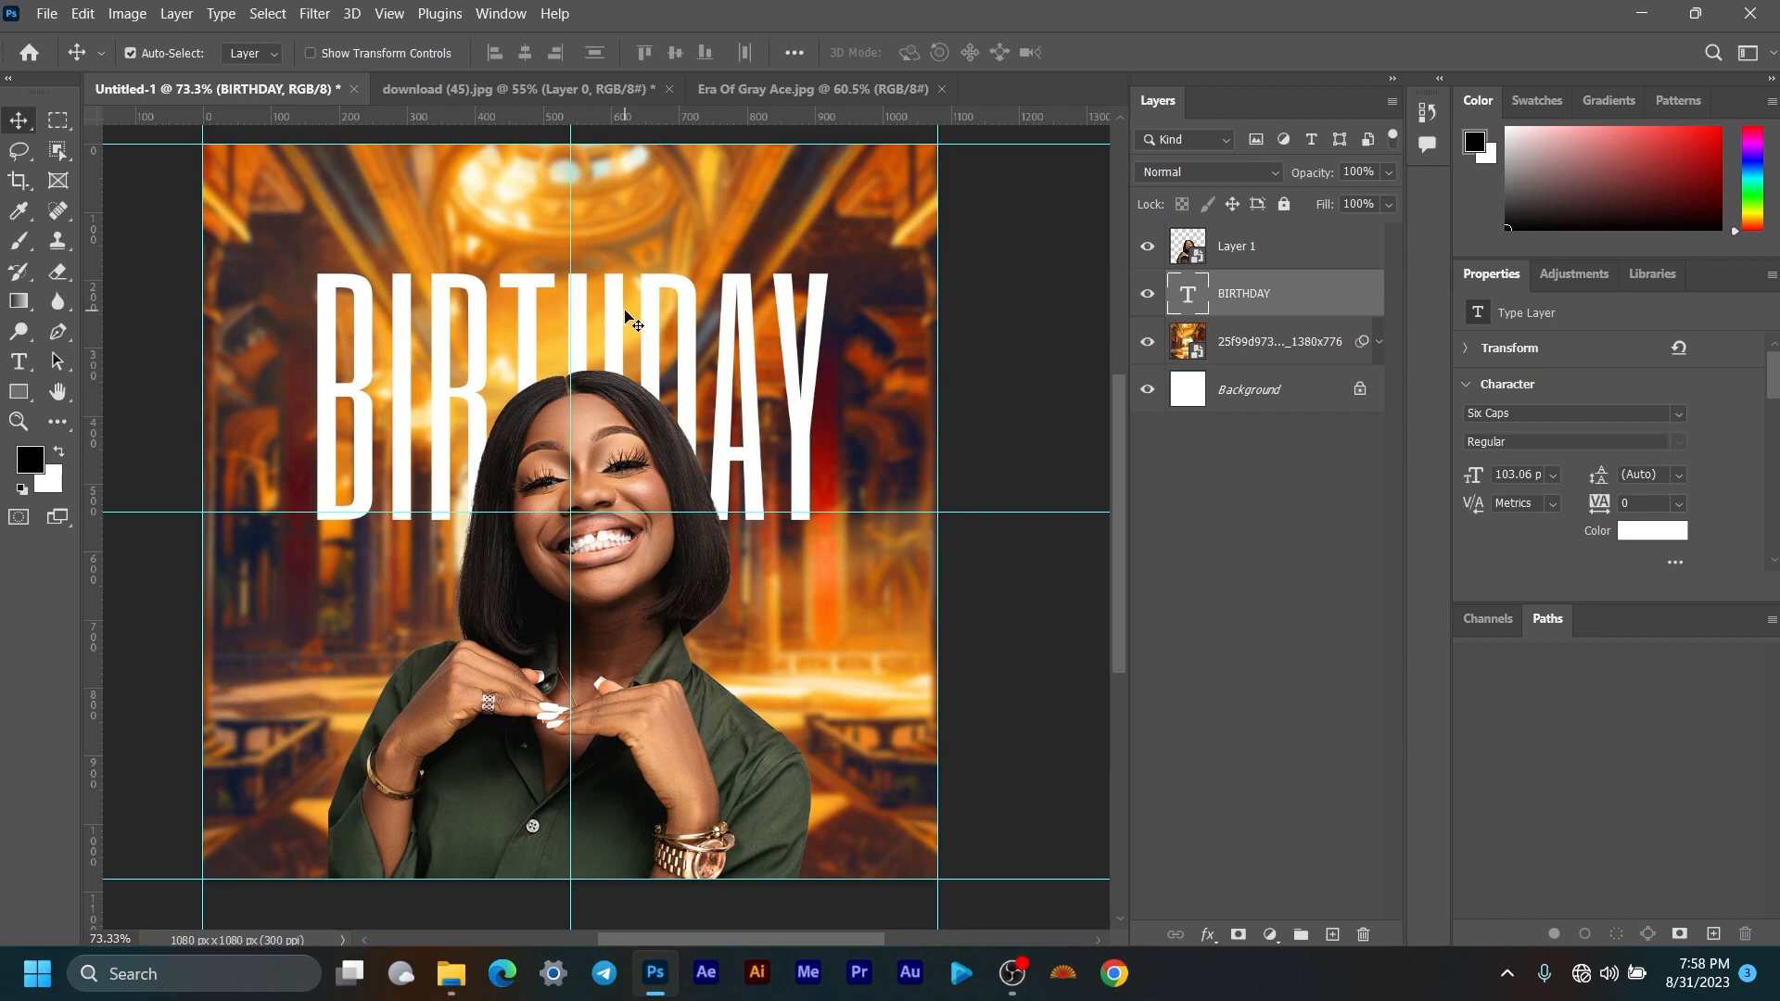
Step: Duplicate the BIRTHDAY layer, shrink the copy to about a third, and move it above BIRTHDAY
right_click(1302, 302)
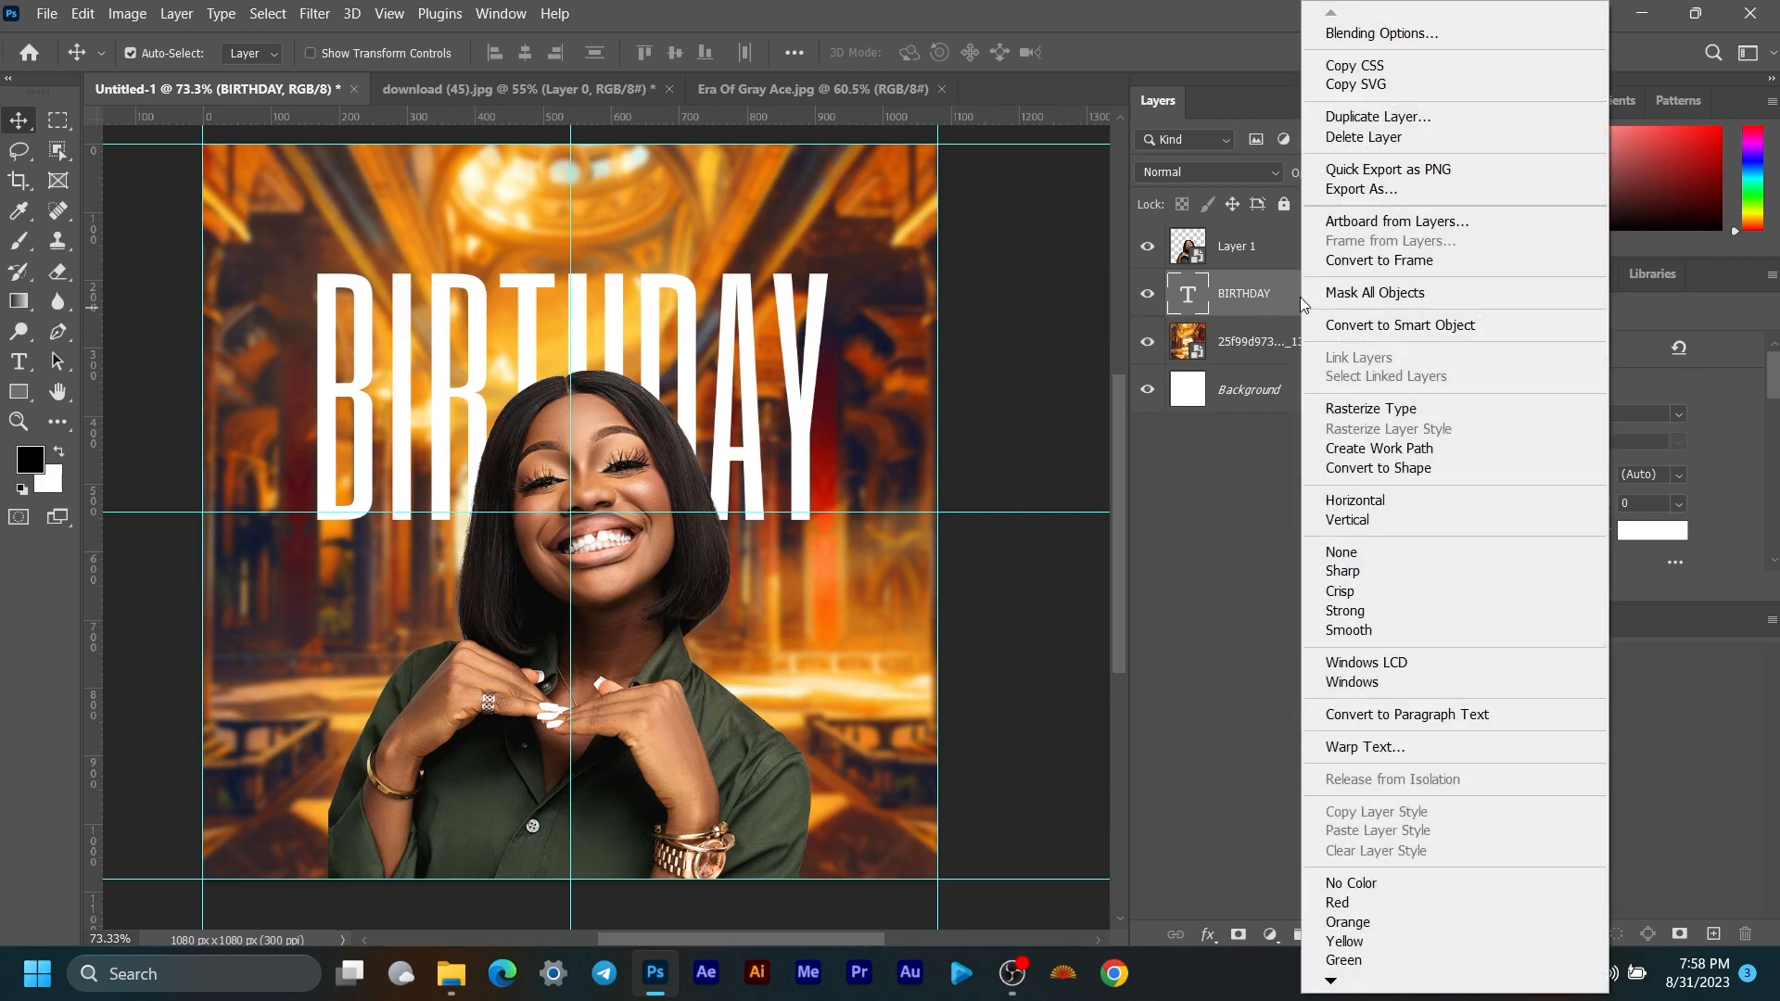
left_click(1388, 117)
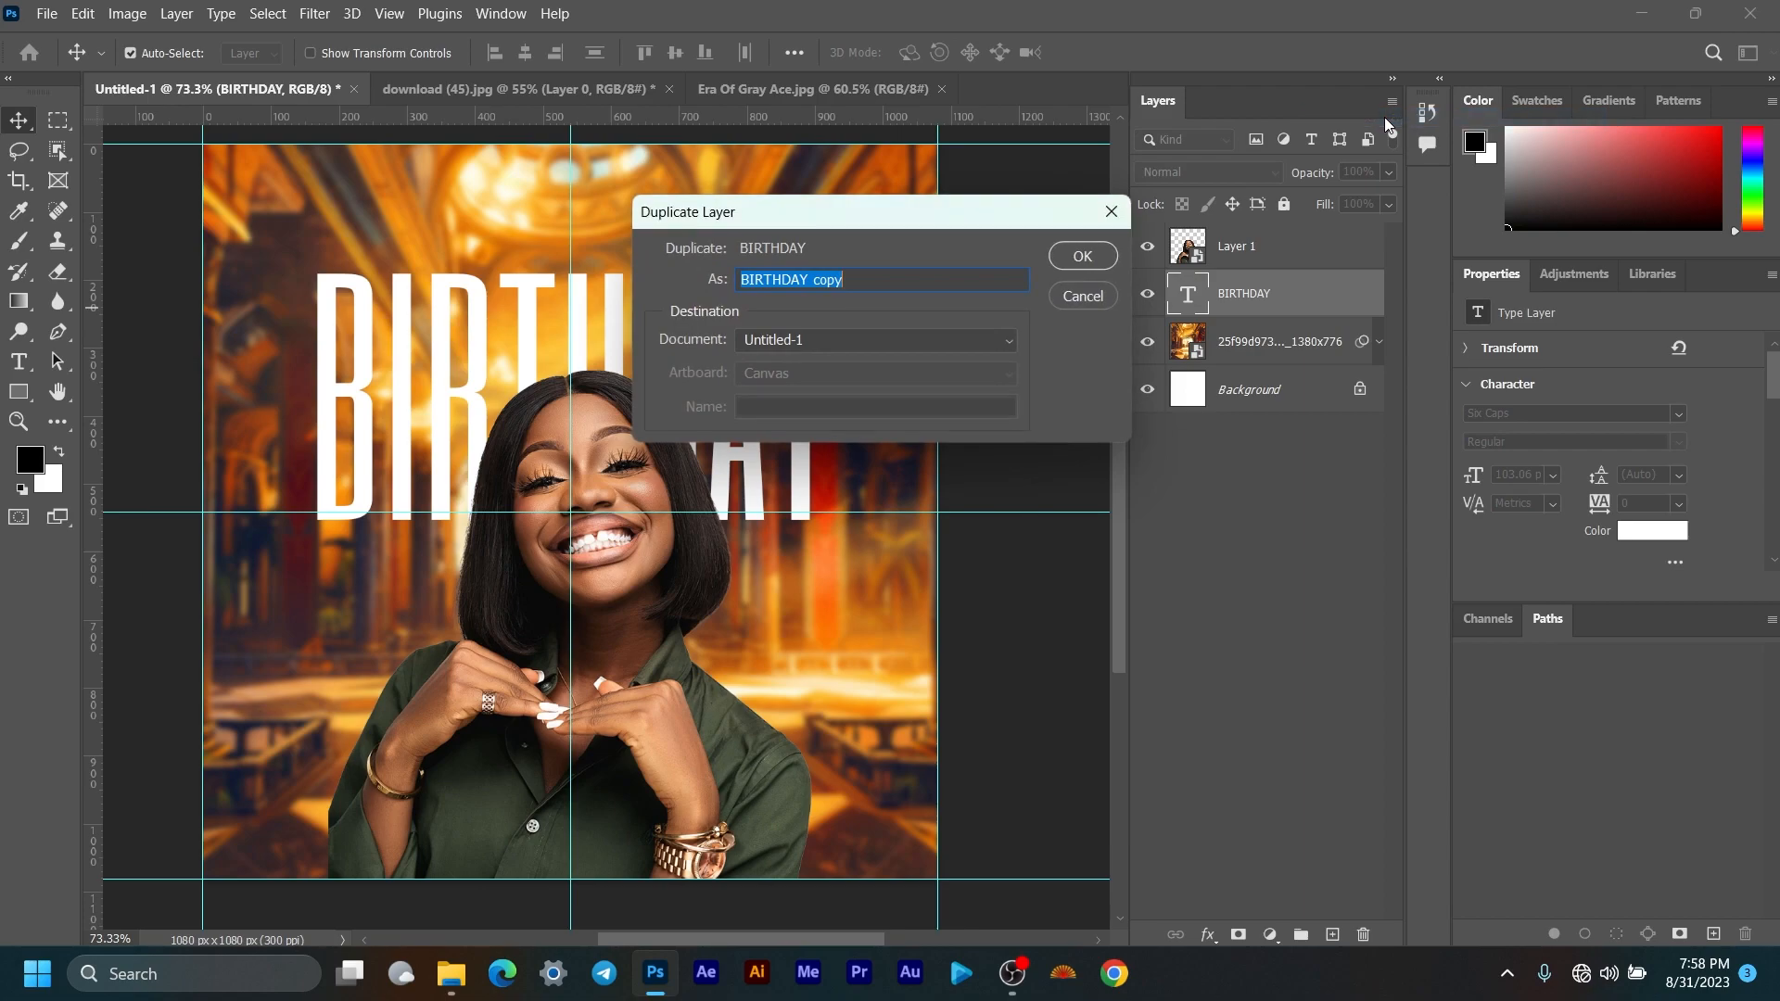
left_click(1083, 256)
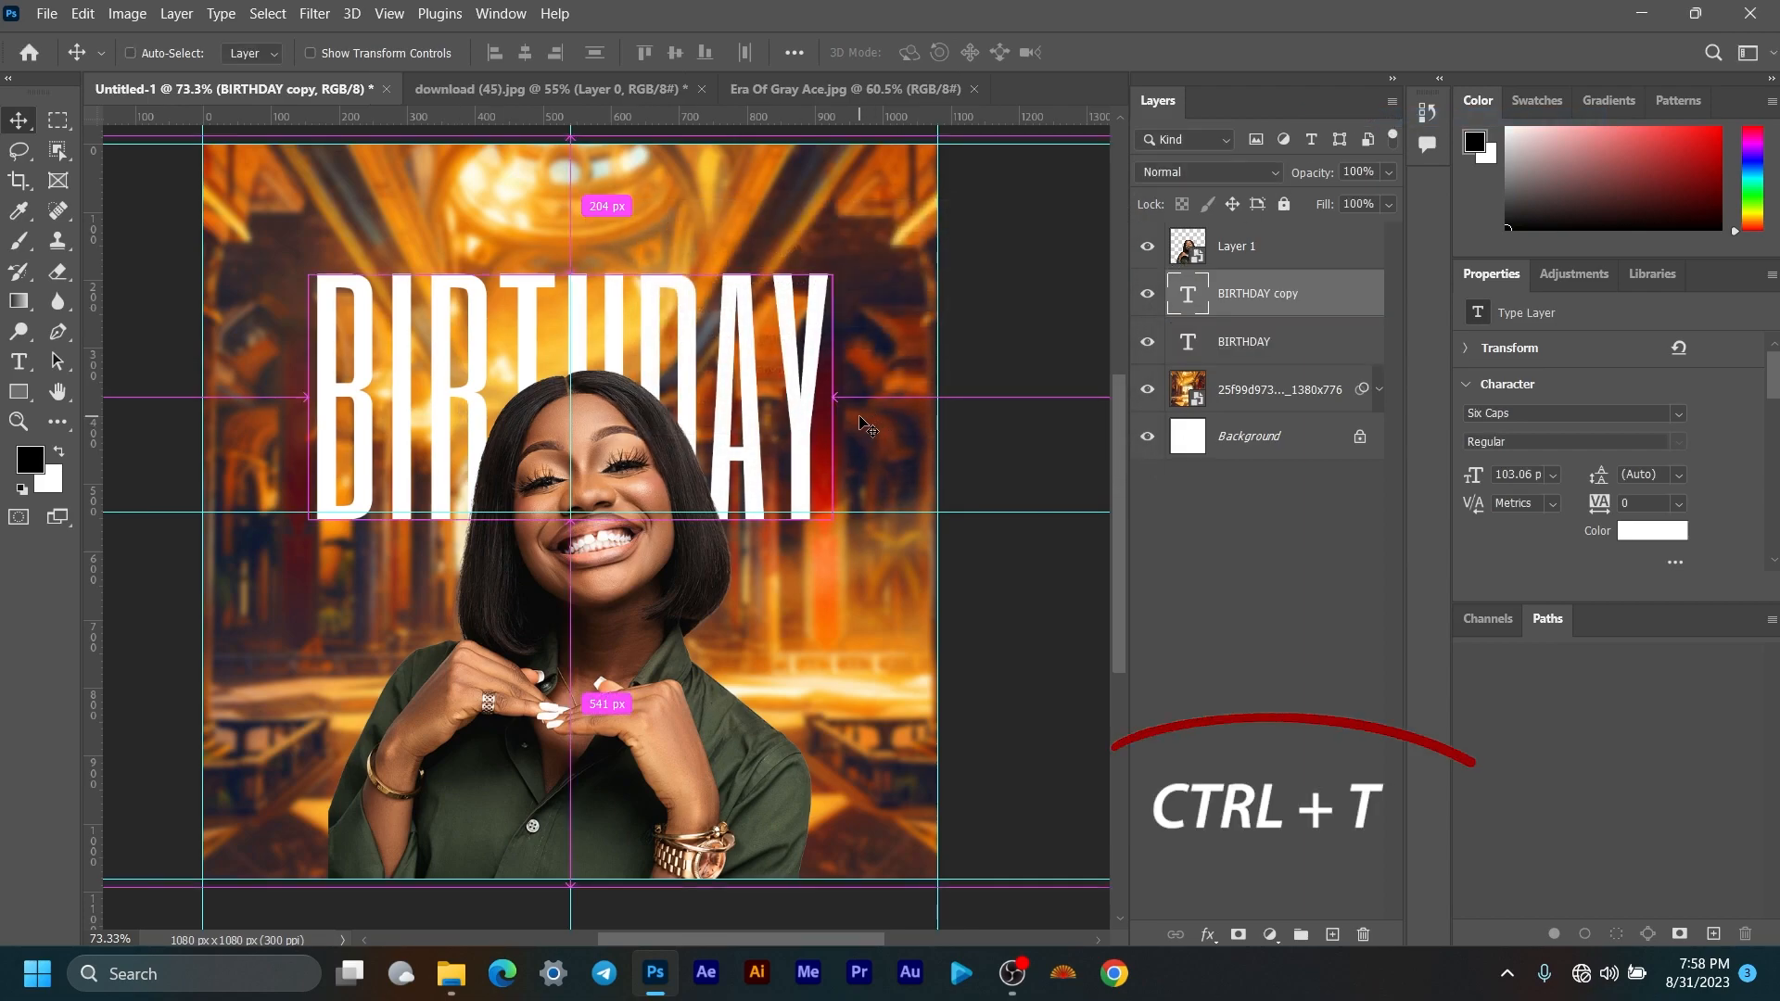
key("ctrl+t")
left_click_drag(575, 591, 570, 366)
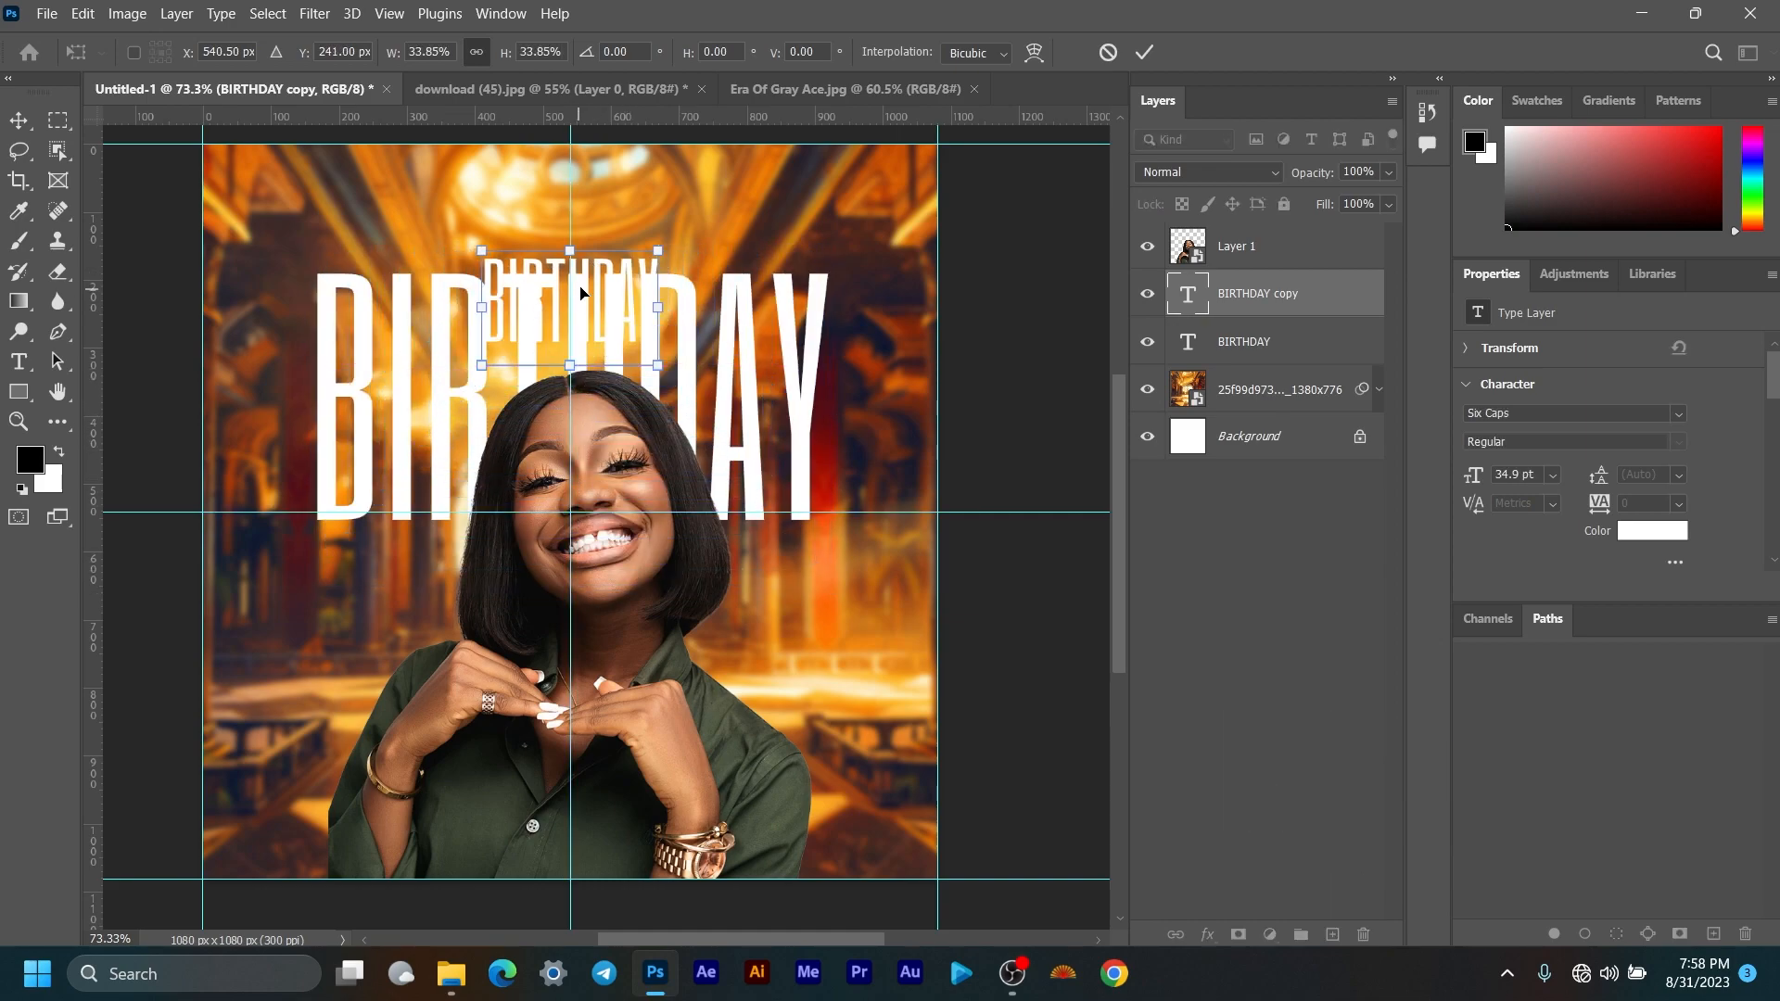
left_click_drag(581, 293, 585, 211)
left_click(1144, 52)
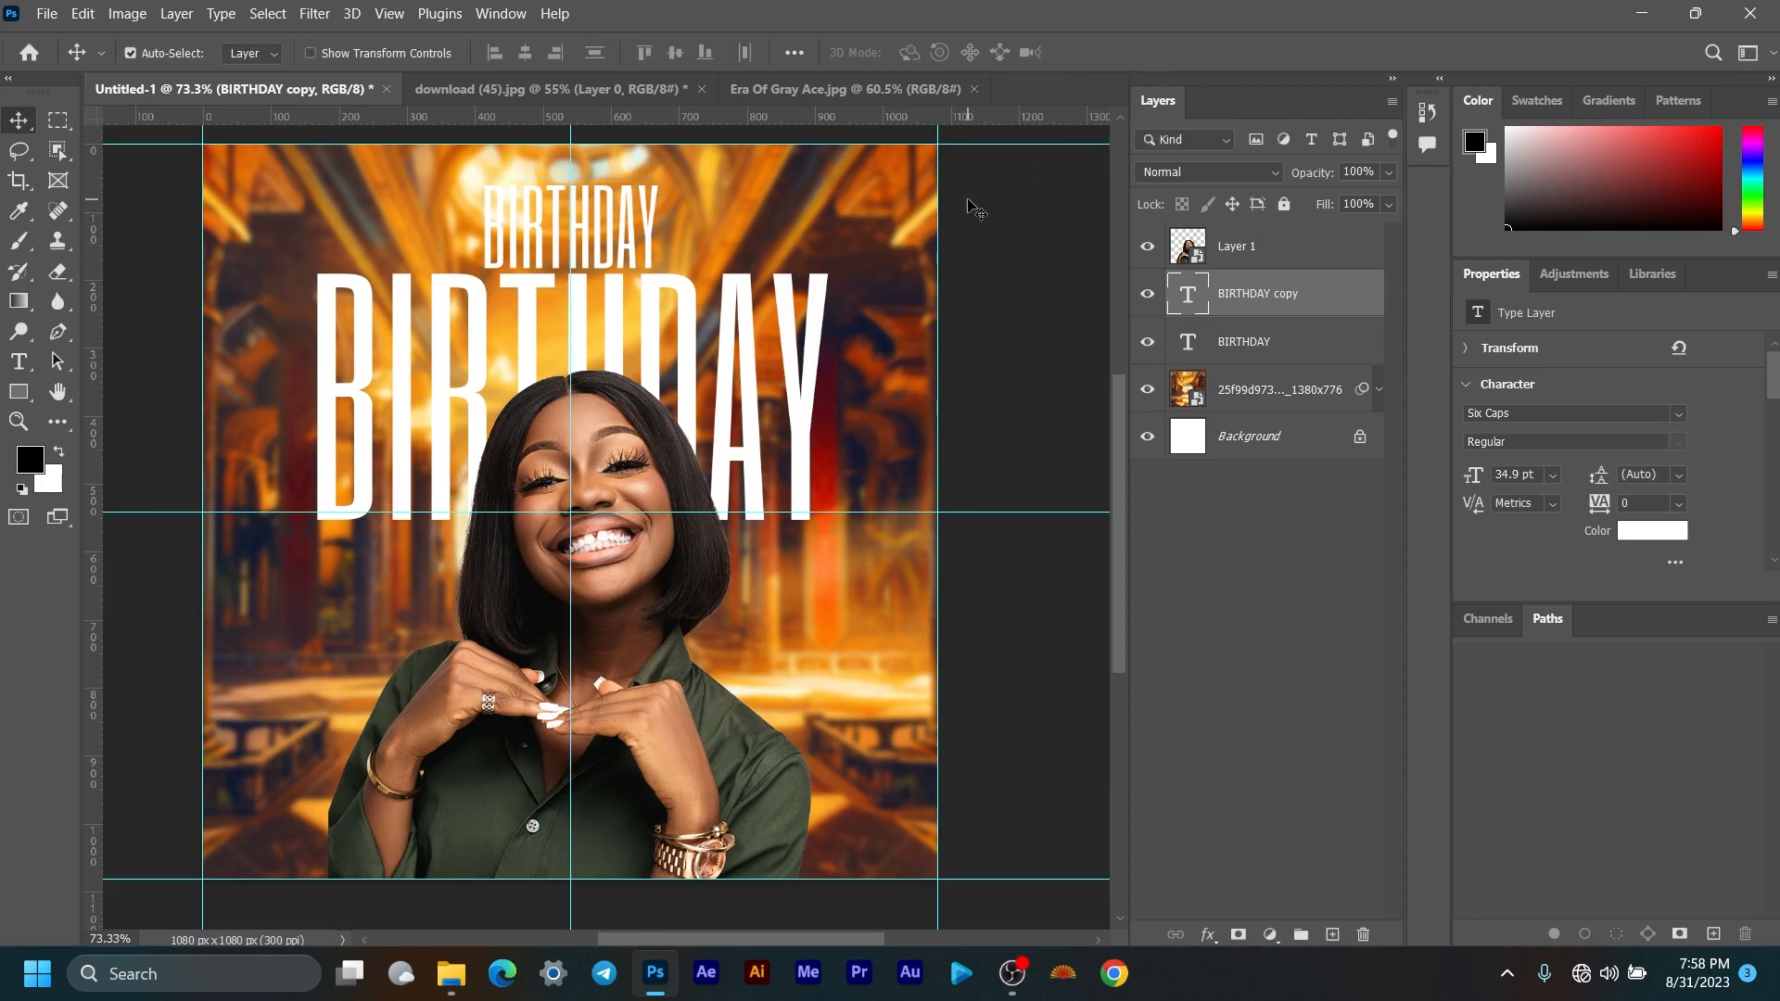
Step: Retype the small copied text as HAPPY
left_click(20, 365)
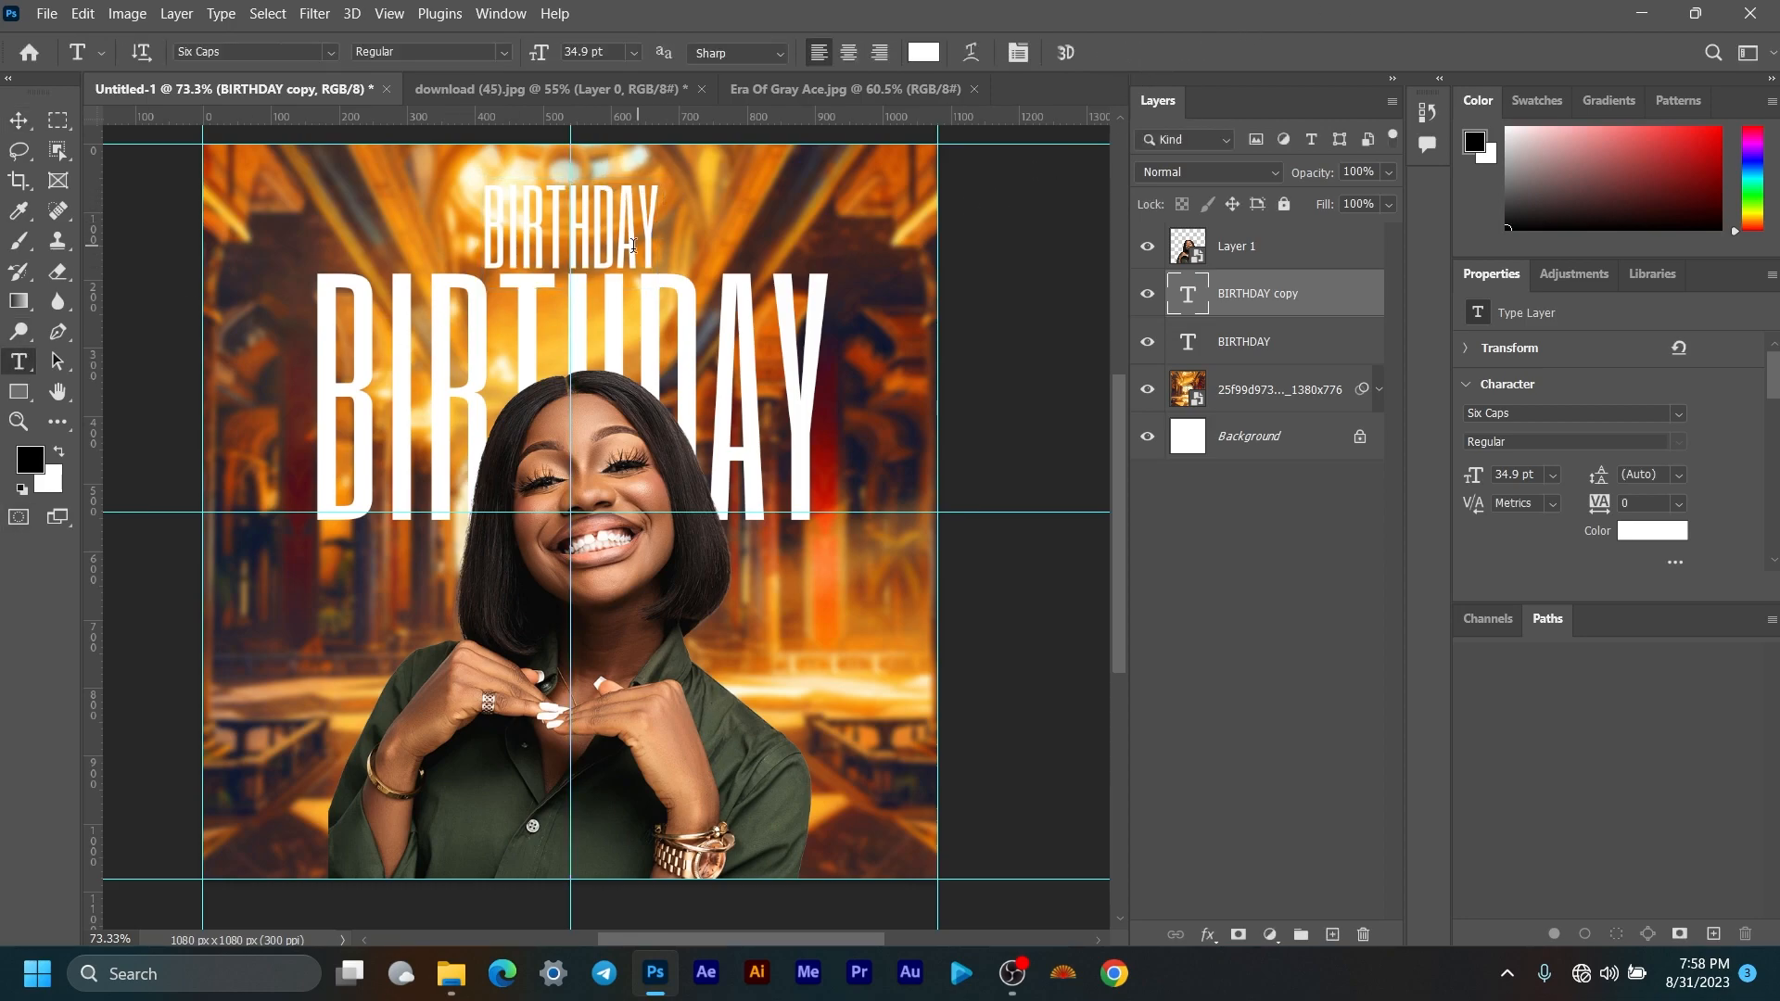
left_click(602, 220)
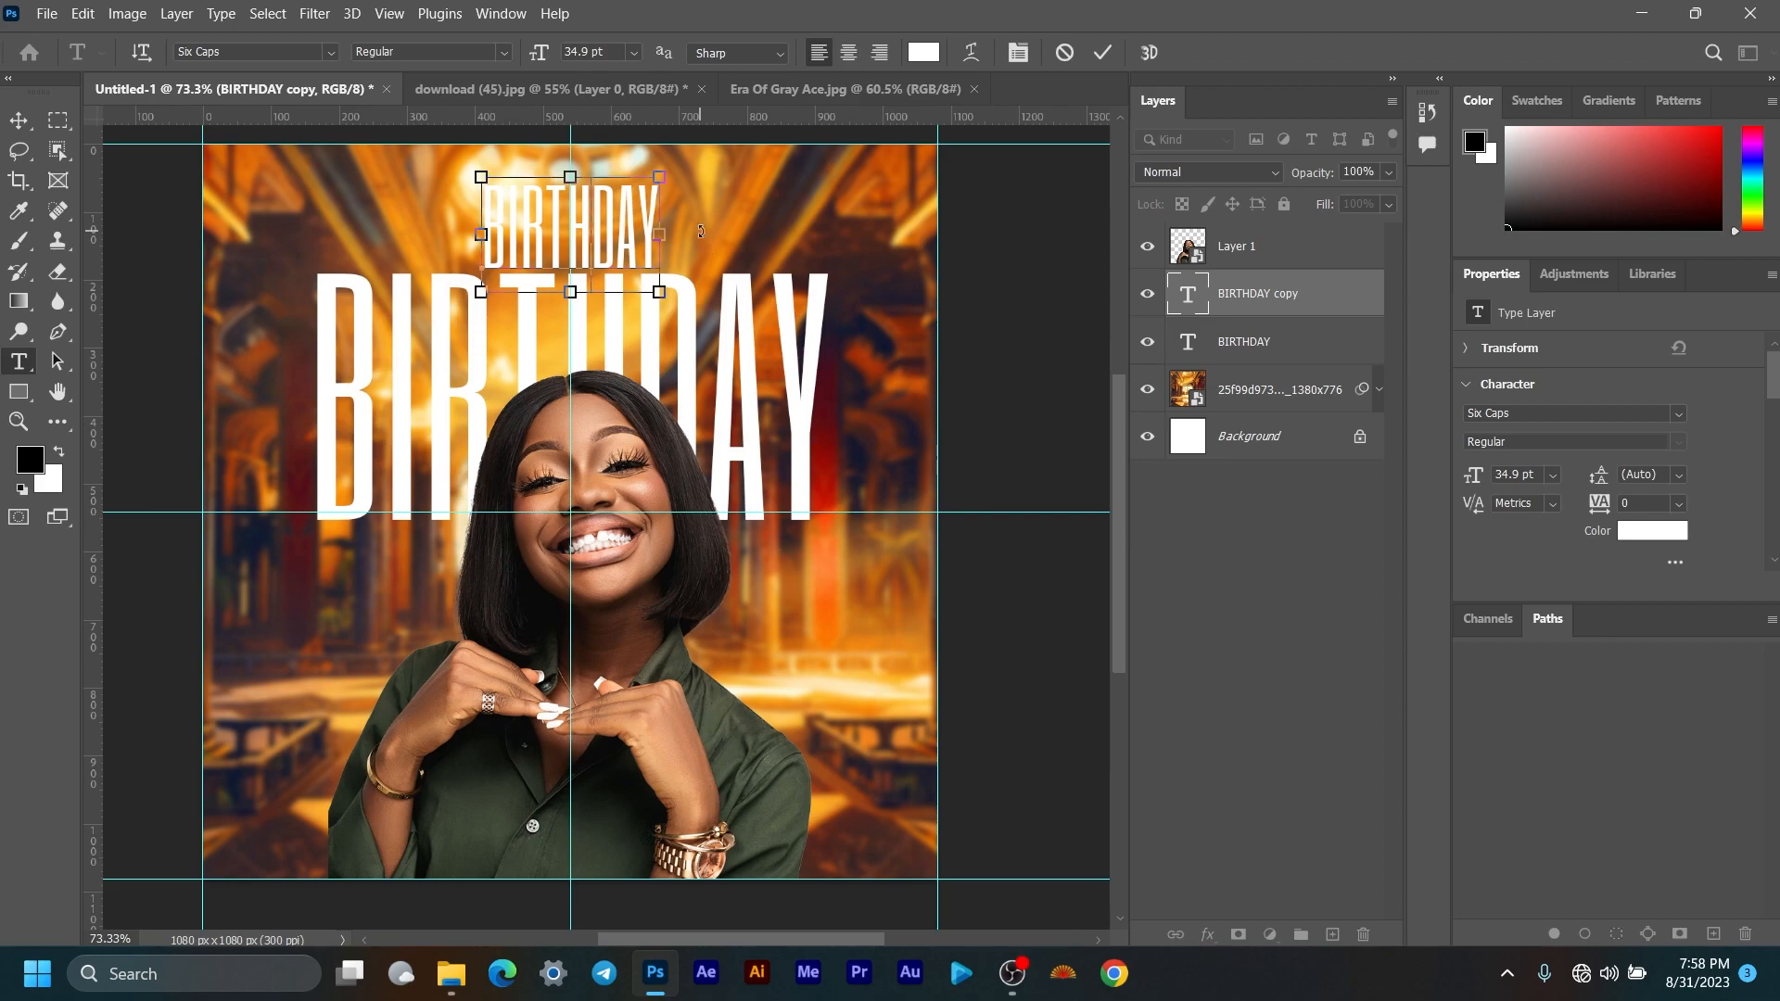
key("ctrl+a")
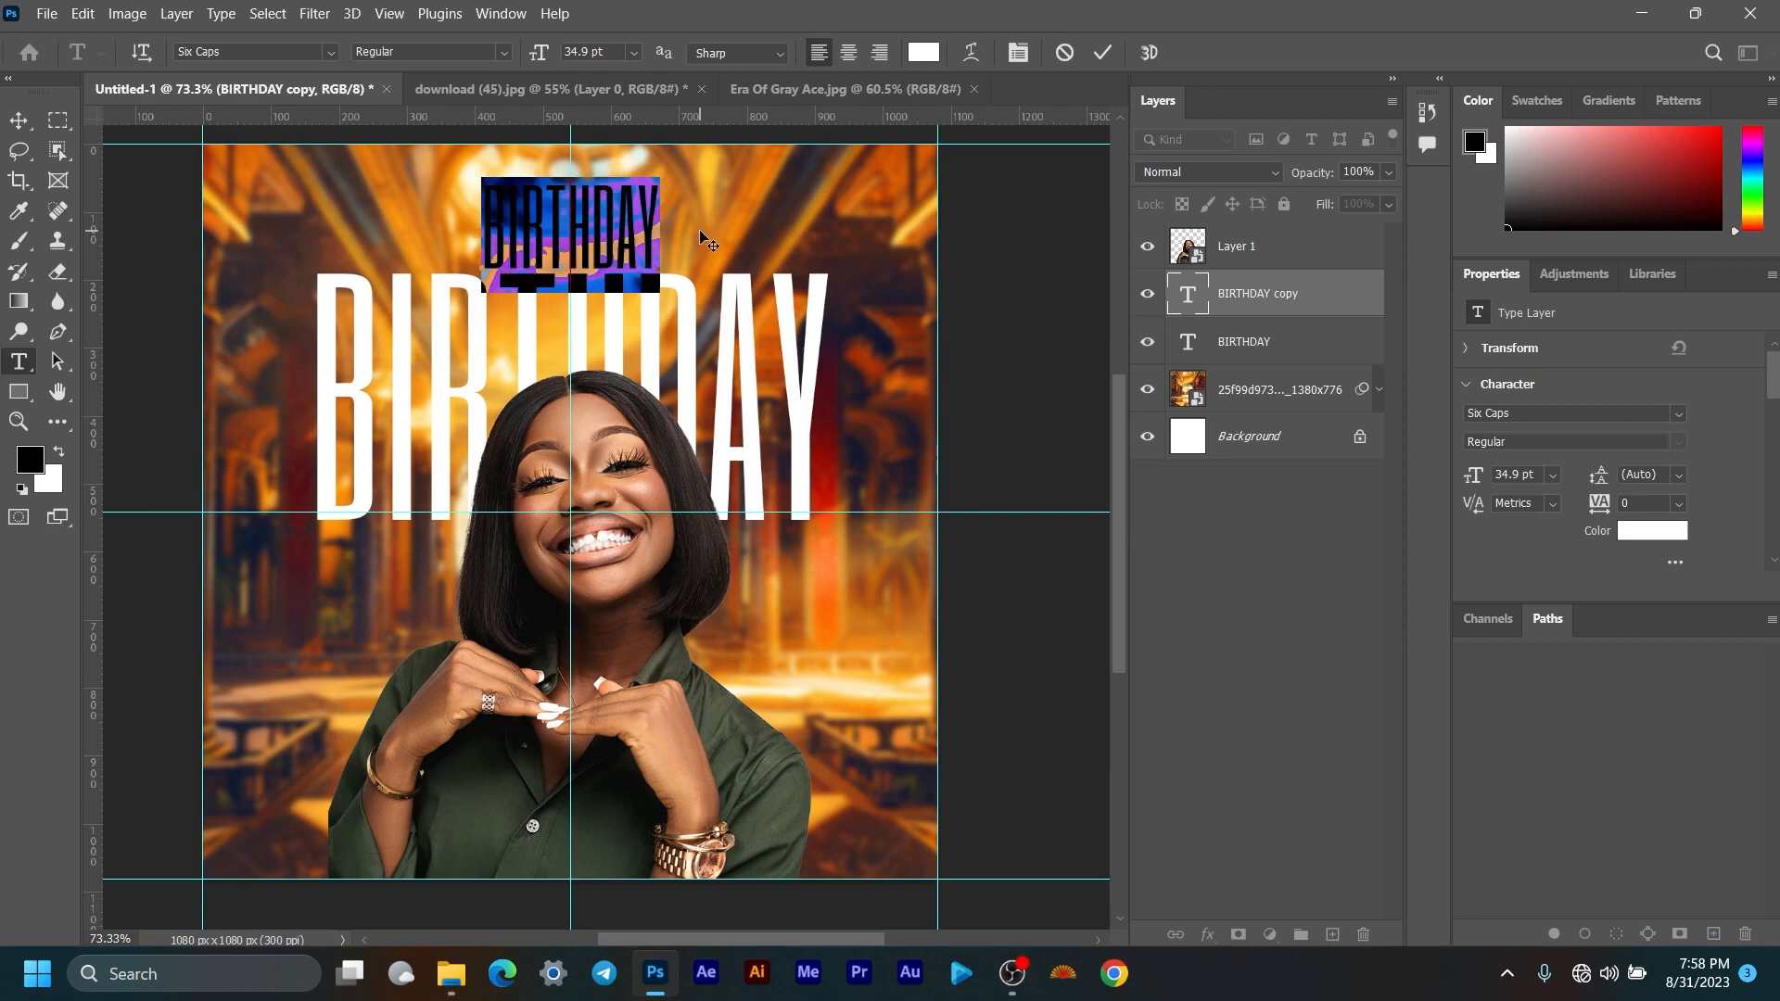
type("HAPPY")
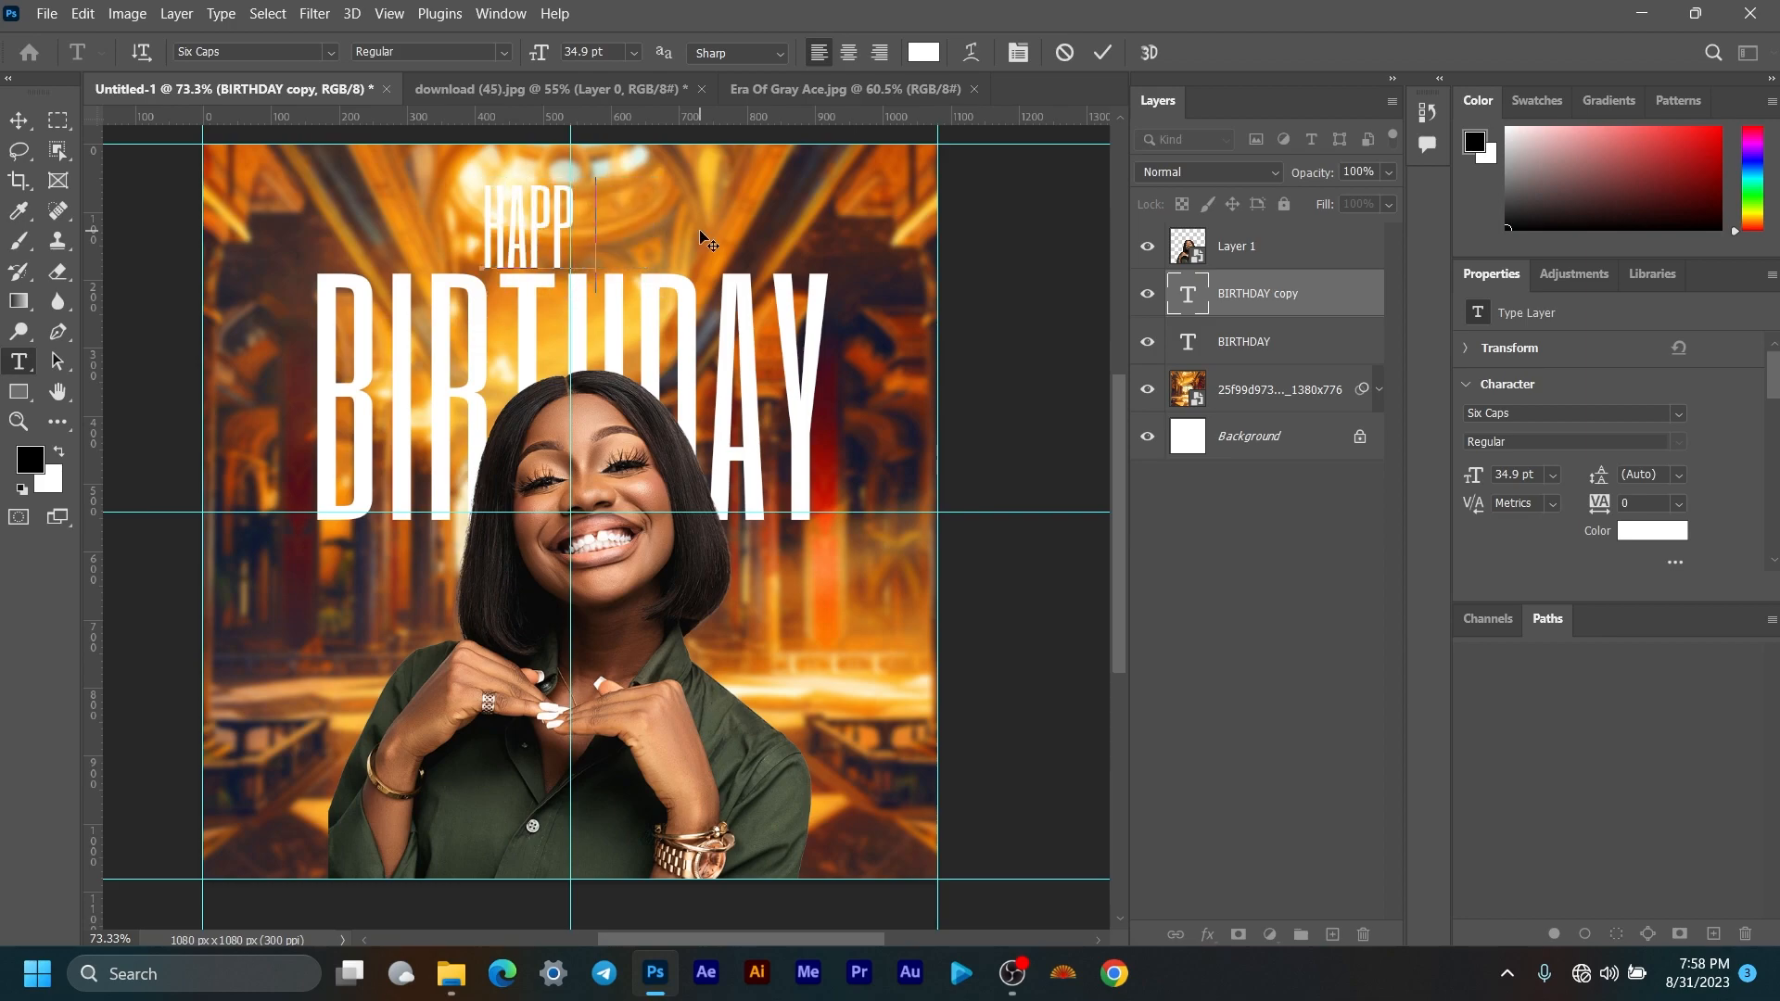
left_click(1103, 53)
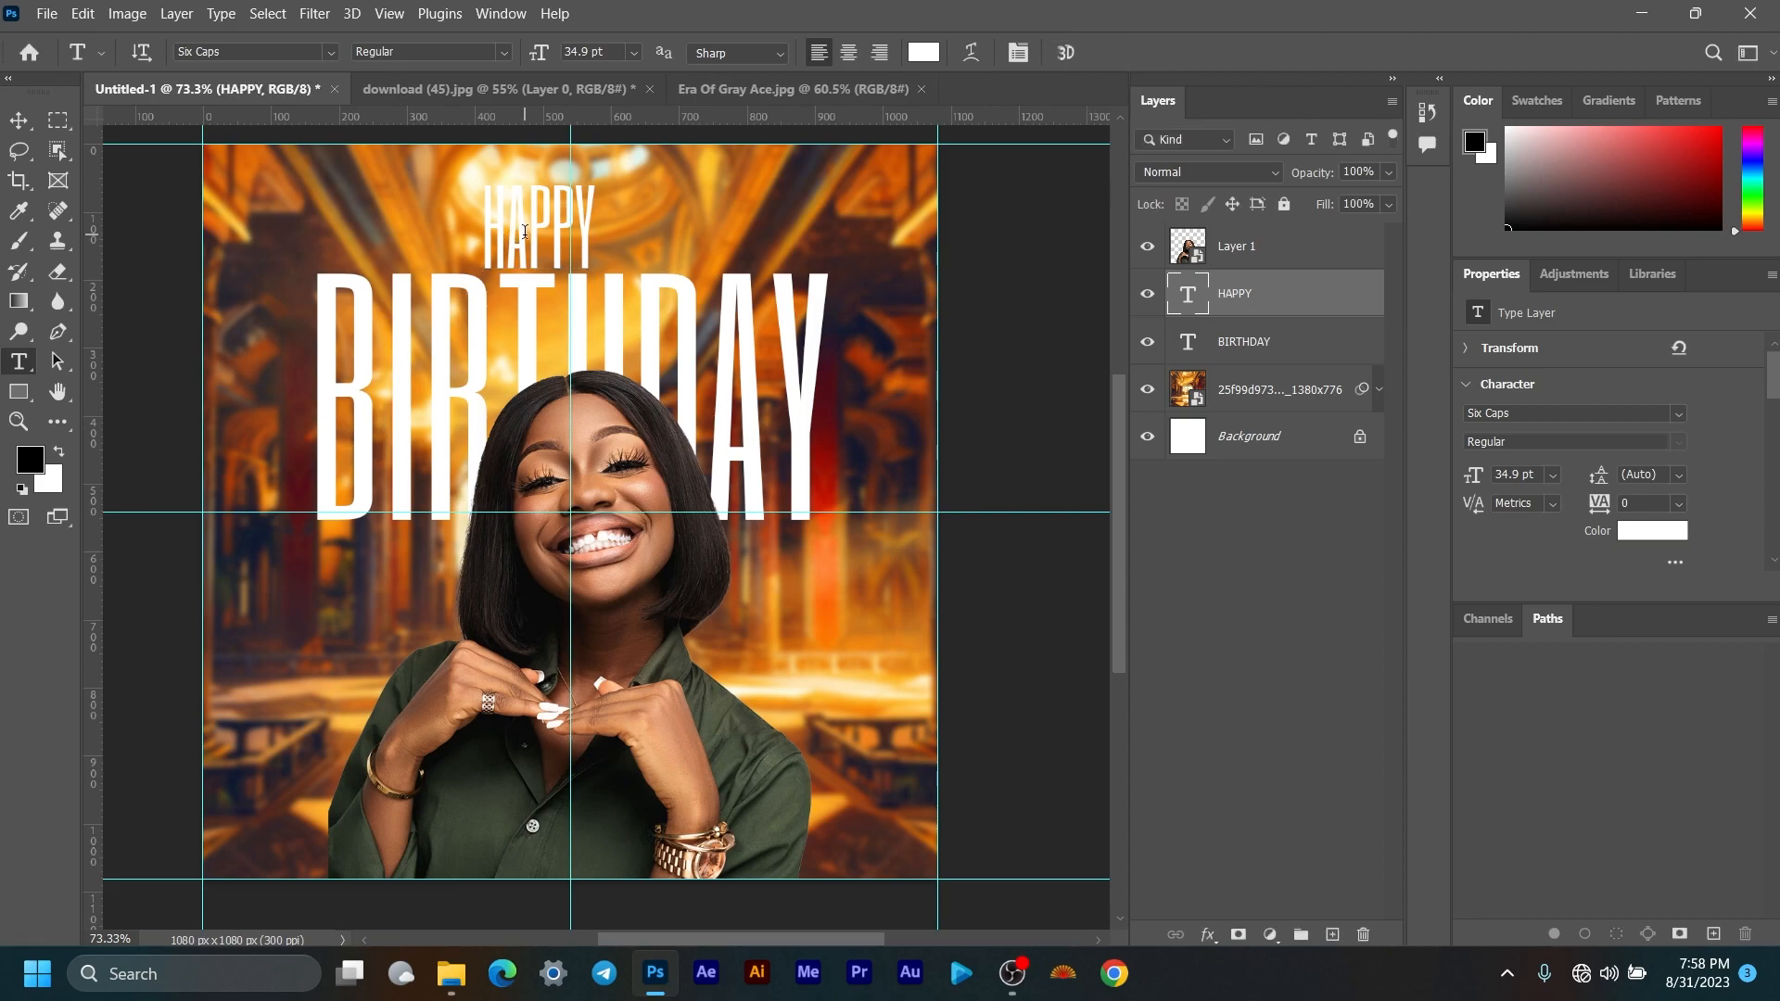
Step: Centre HAPPY on the vertical guide and nudge it slightly up, away from BIRTHDAY
left_click(18, 121)
left_click_drag(538, 223, 565, 218)
key("Up")
key("Up")
key("Up")
key("Up")
key("Up")
key("Up")
key("Up")
key("Up")
key("Up")
key("Up")
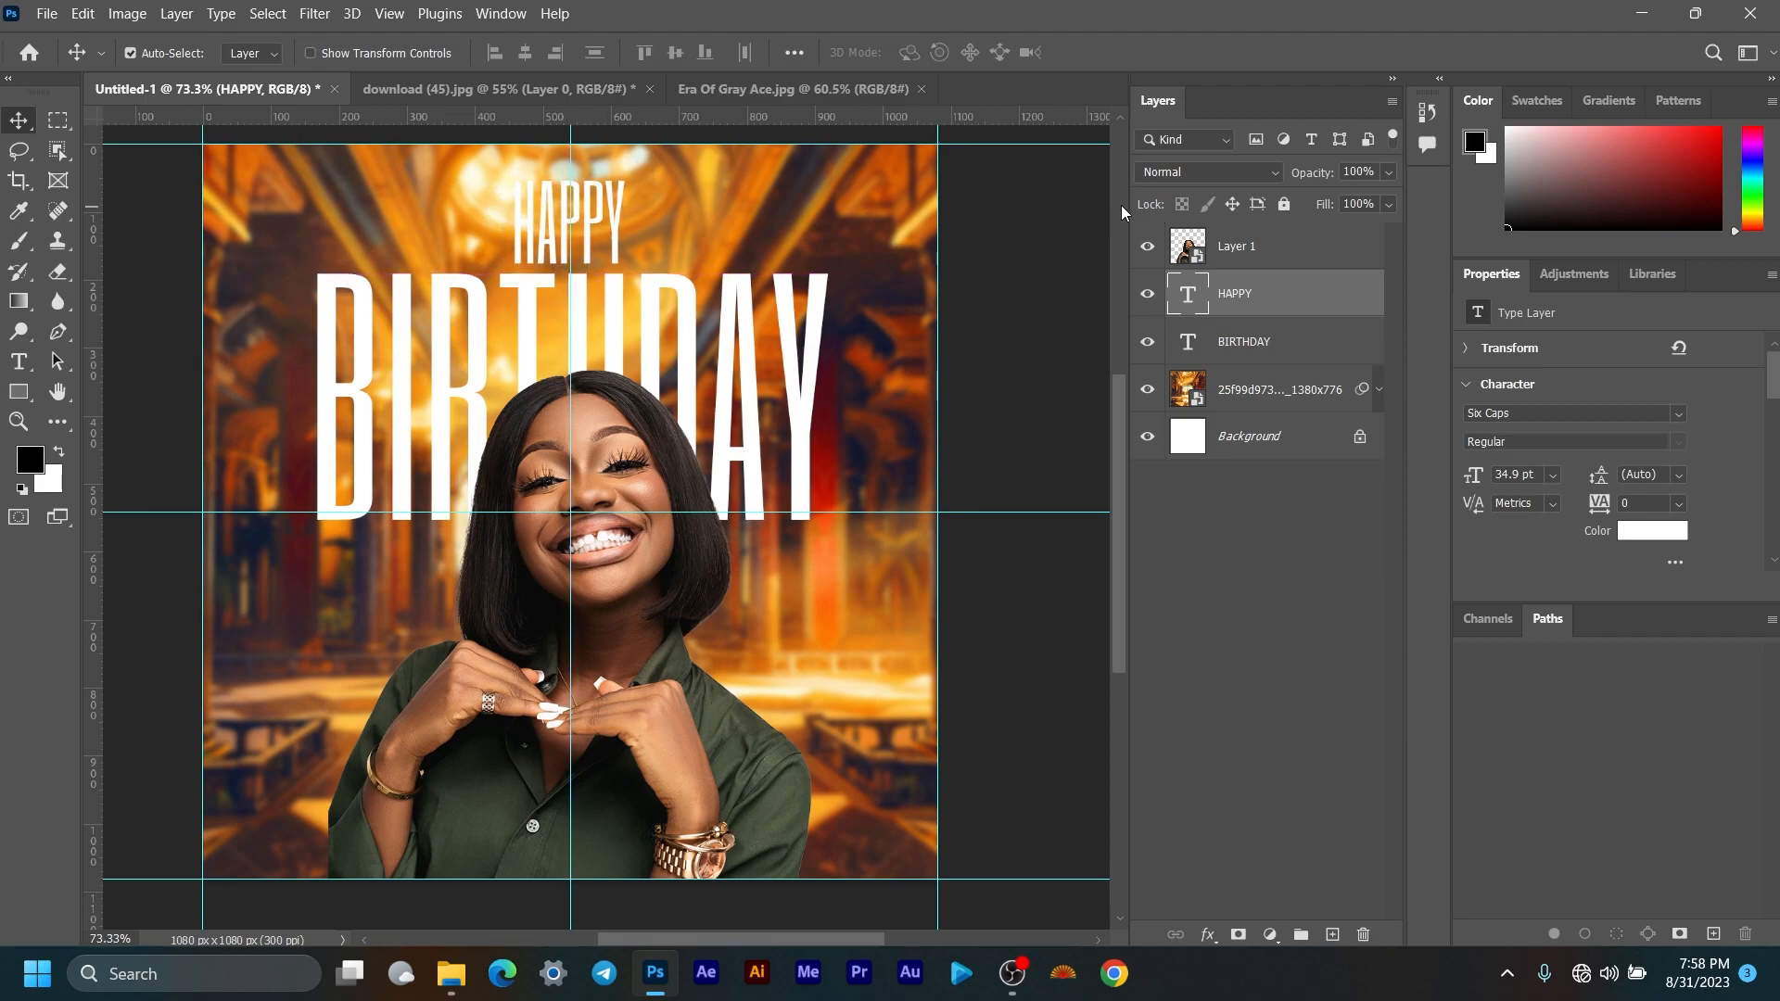
scroll(584, 315, "down", 3)
scroll(582, 314, "up", 2)
scroll(584, 321, "up", 2)
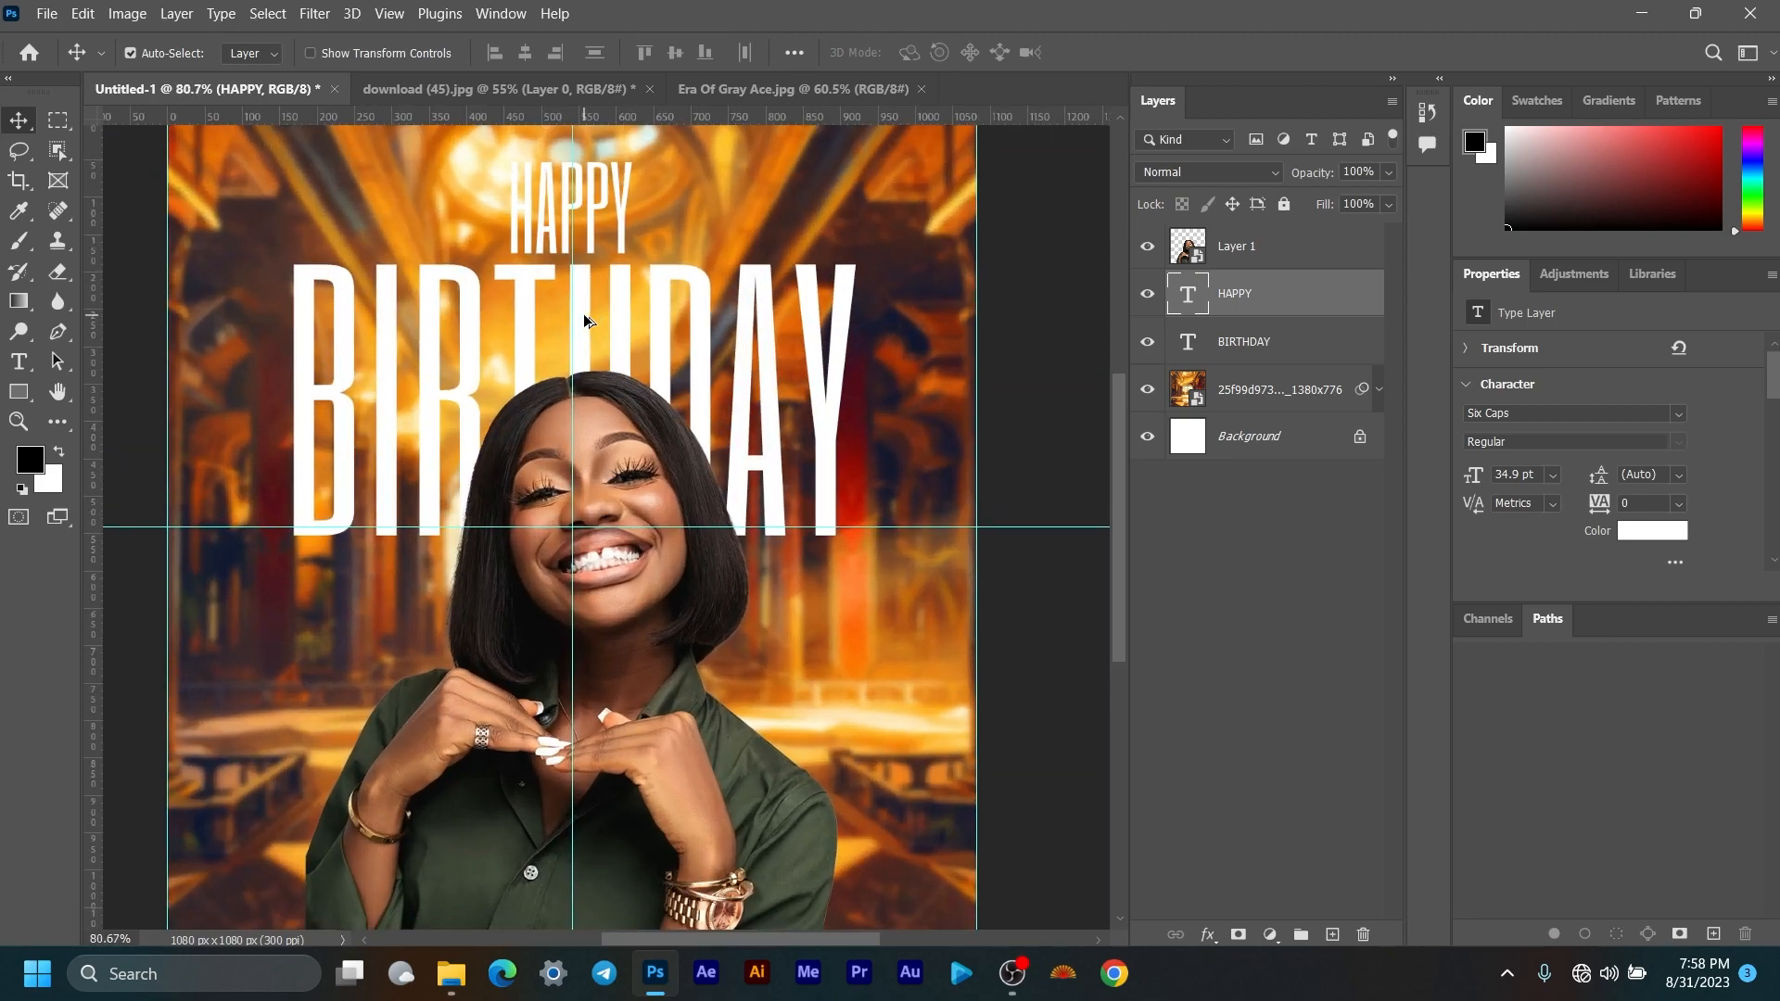
scroll(603, 328, "down", 3)
scroll(608, 320, "down", 1)
scroll(586, 343, "up", 1)
scroll(586, 343, "up", 1)
scroll(751, 362, "up", 1)
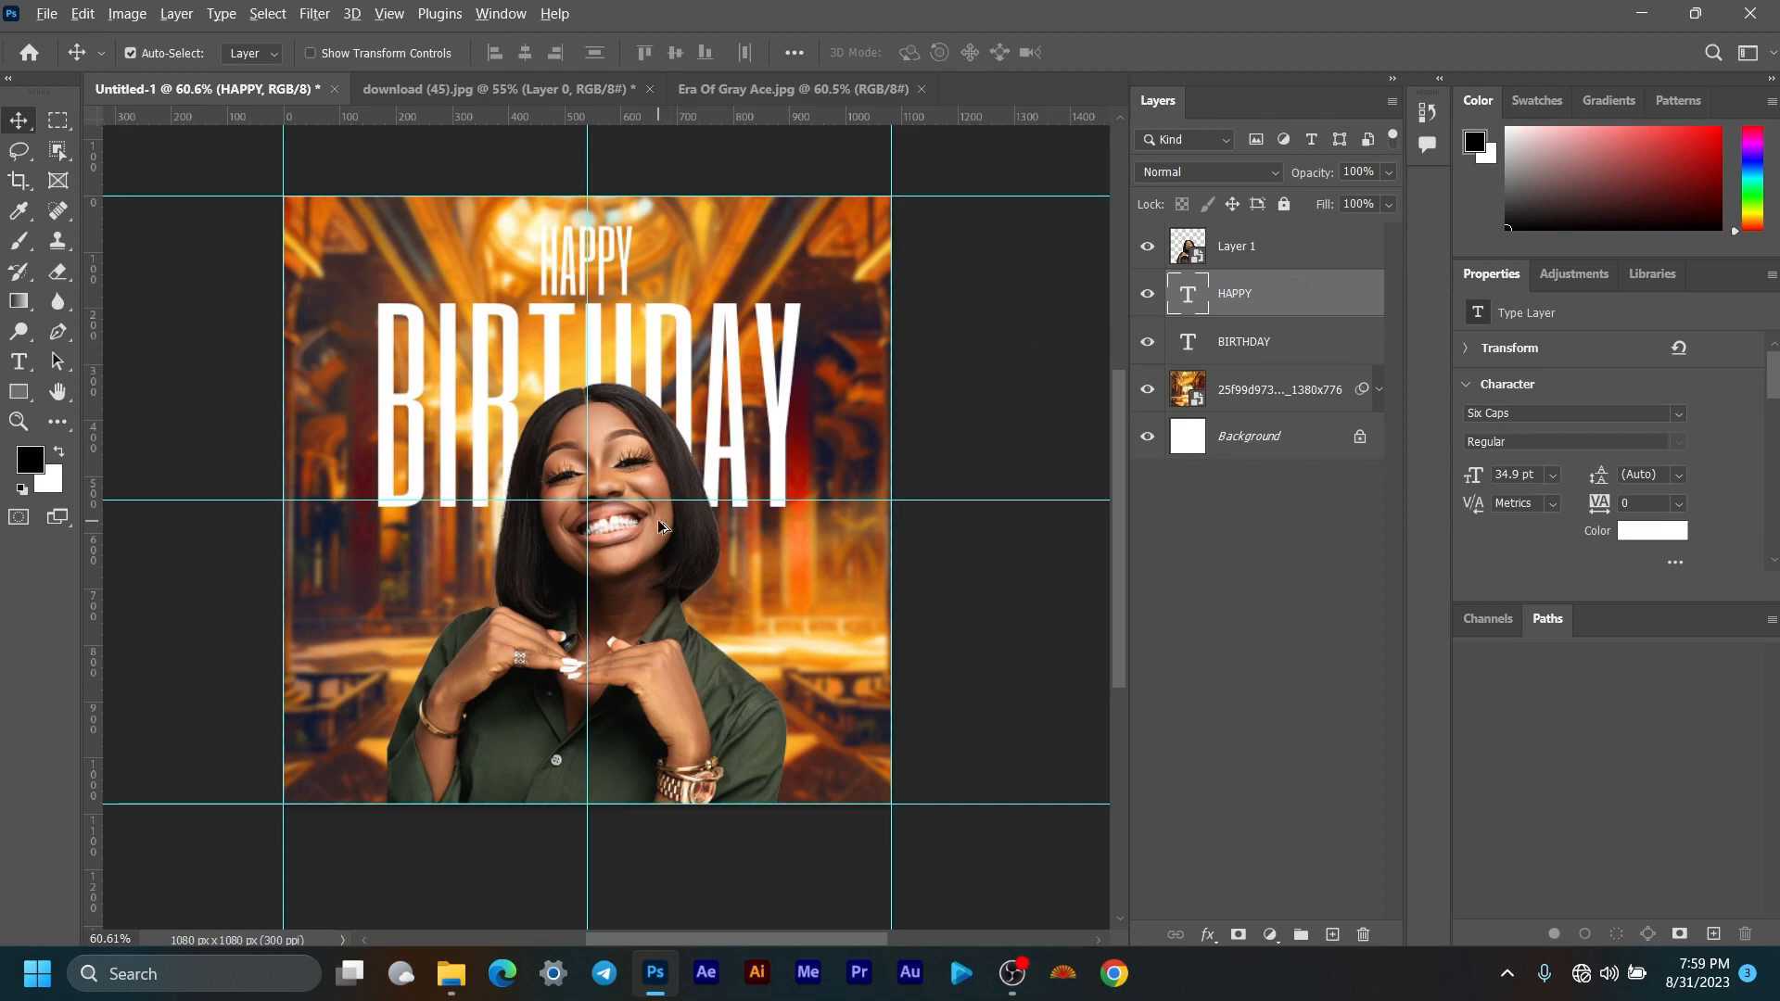
scroll(663, 525, "down", 1)
scroll(634, 562, "up", 4)
left_click_drag(633, 562, 659, 604)
scroll(660, 604, "down", 1)
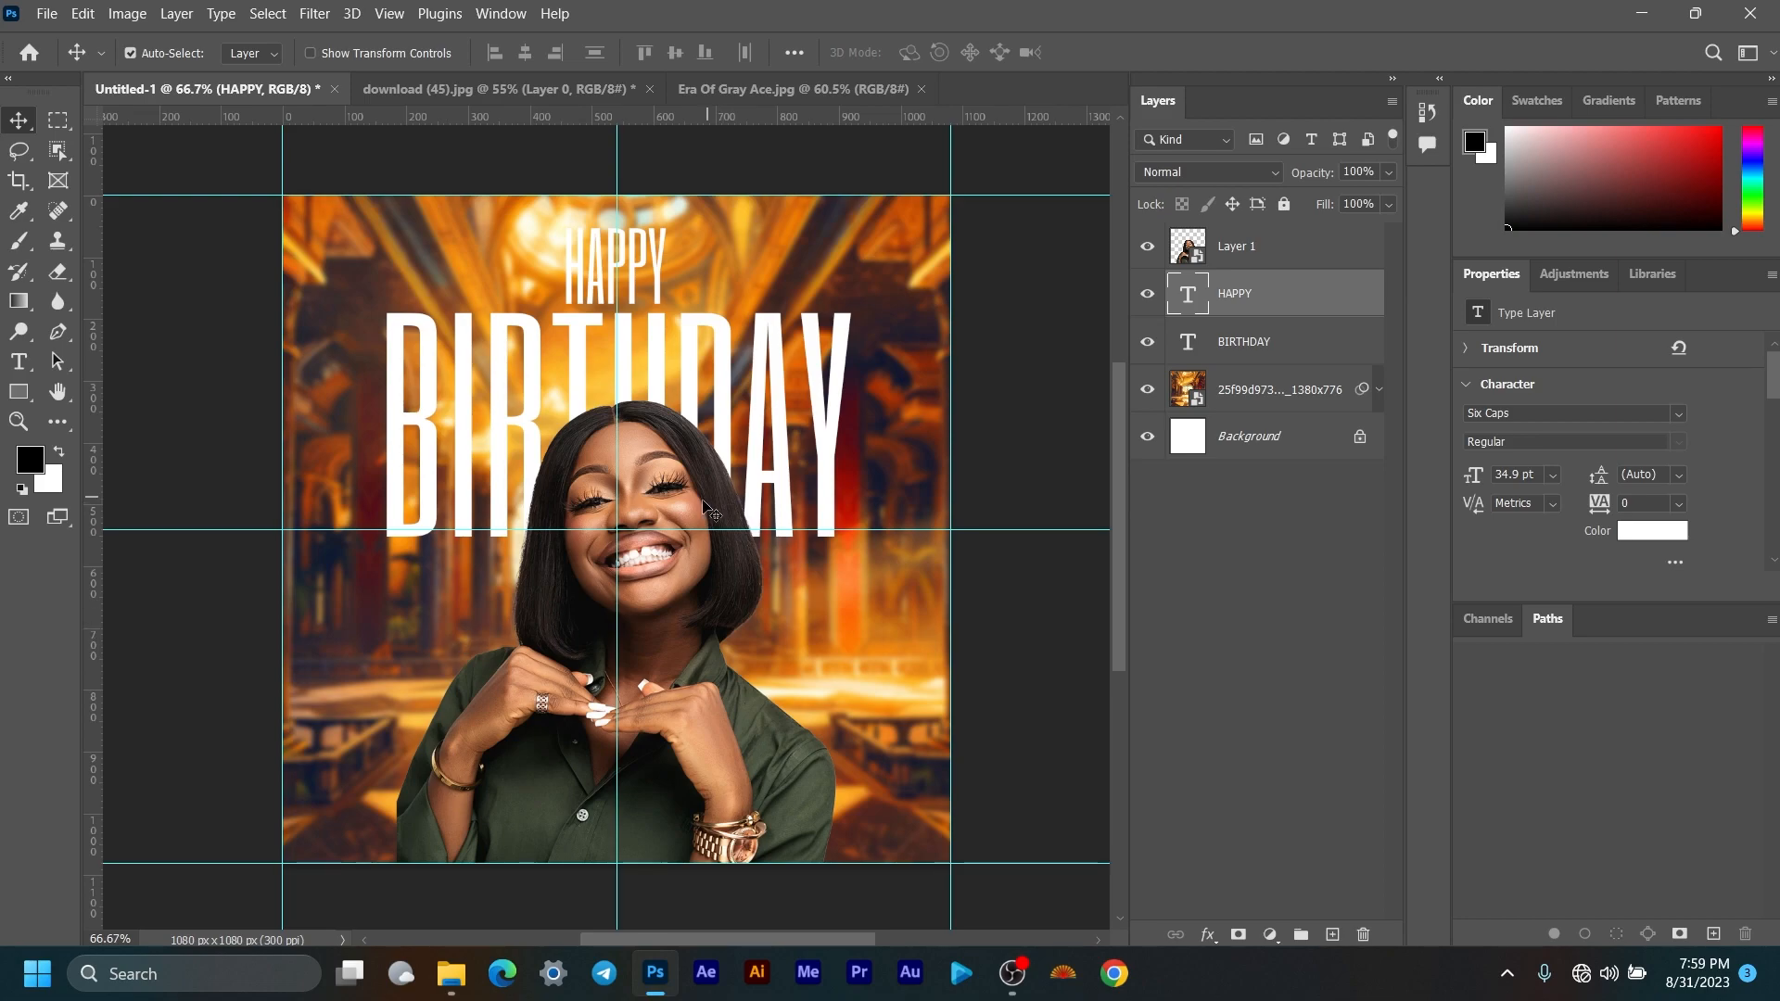
Step: Drop 91231 [Converted].png onto the canvas, shrink it into the bottom-left corner, and stack it above Layer 1
left_click(452, 973)
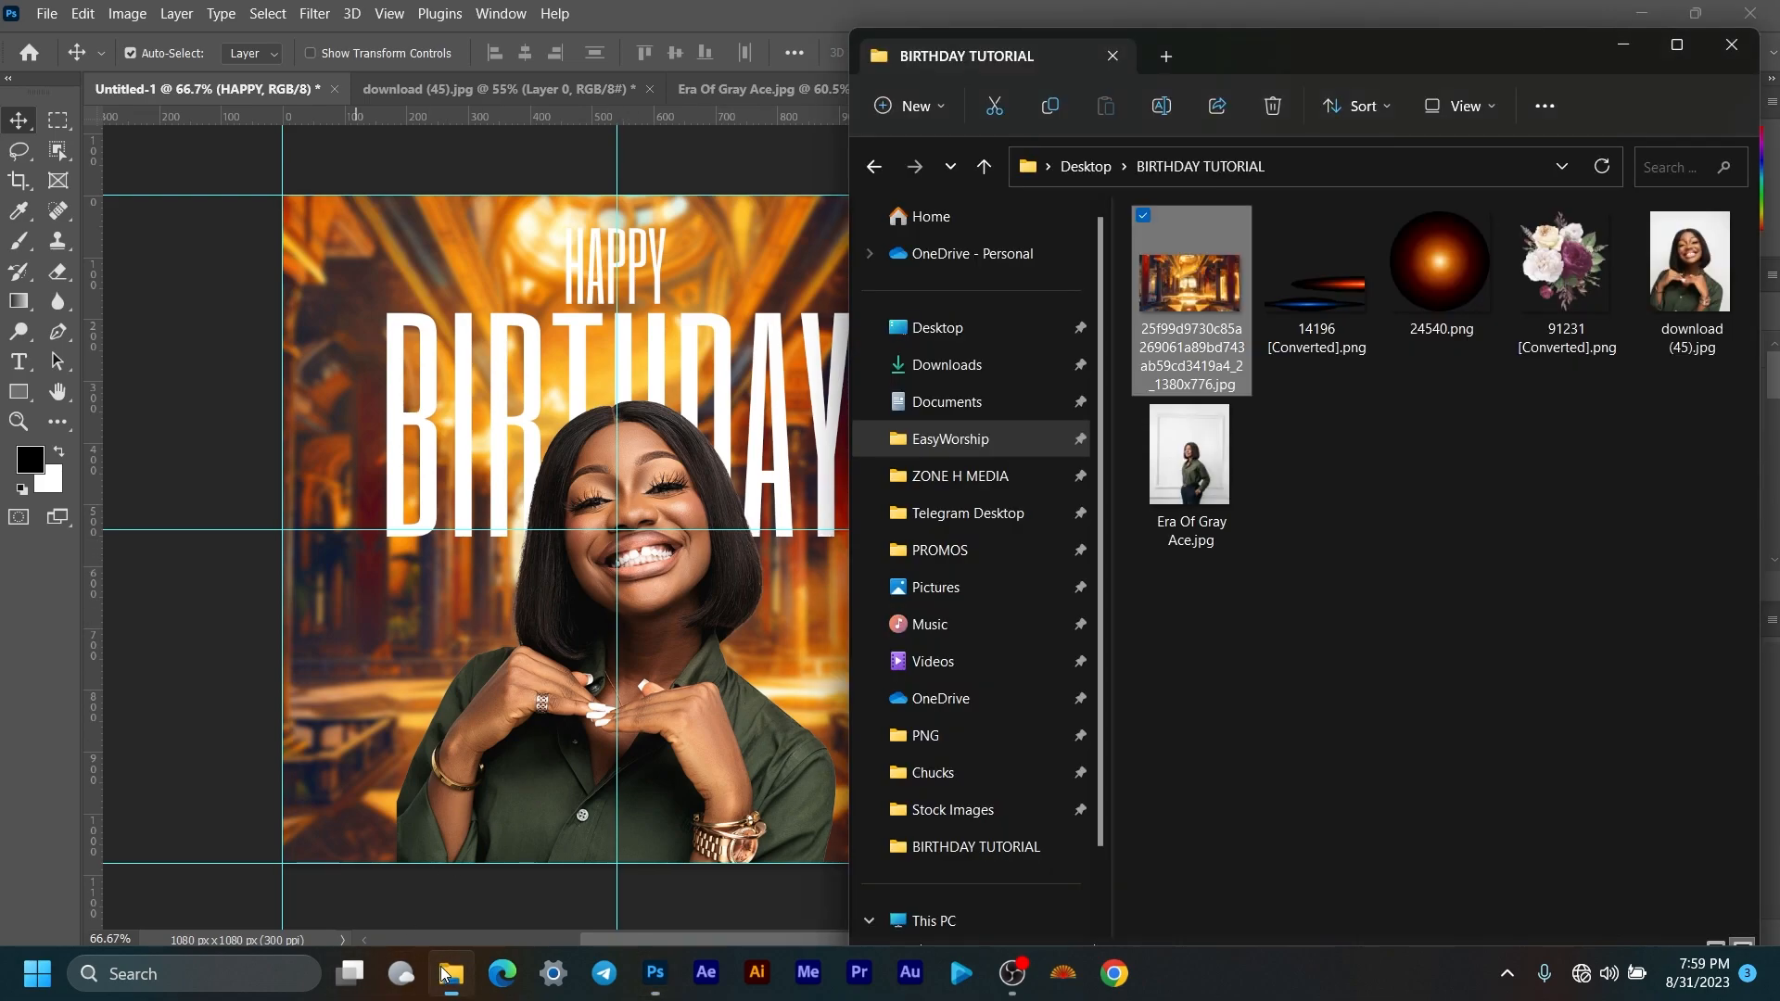
left_click_drag(1592, 280, 493, 688)
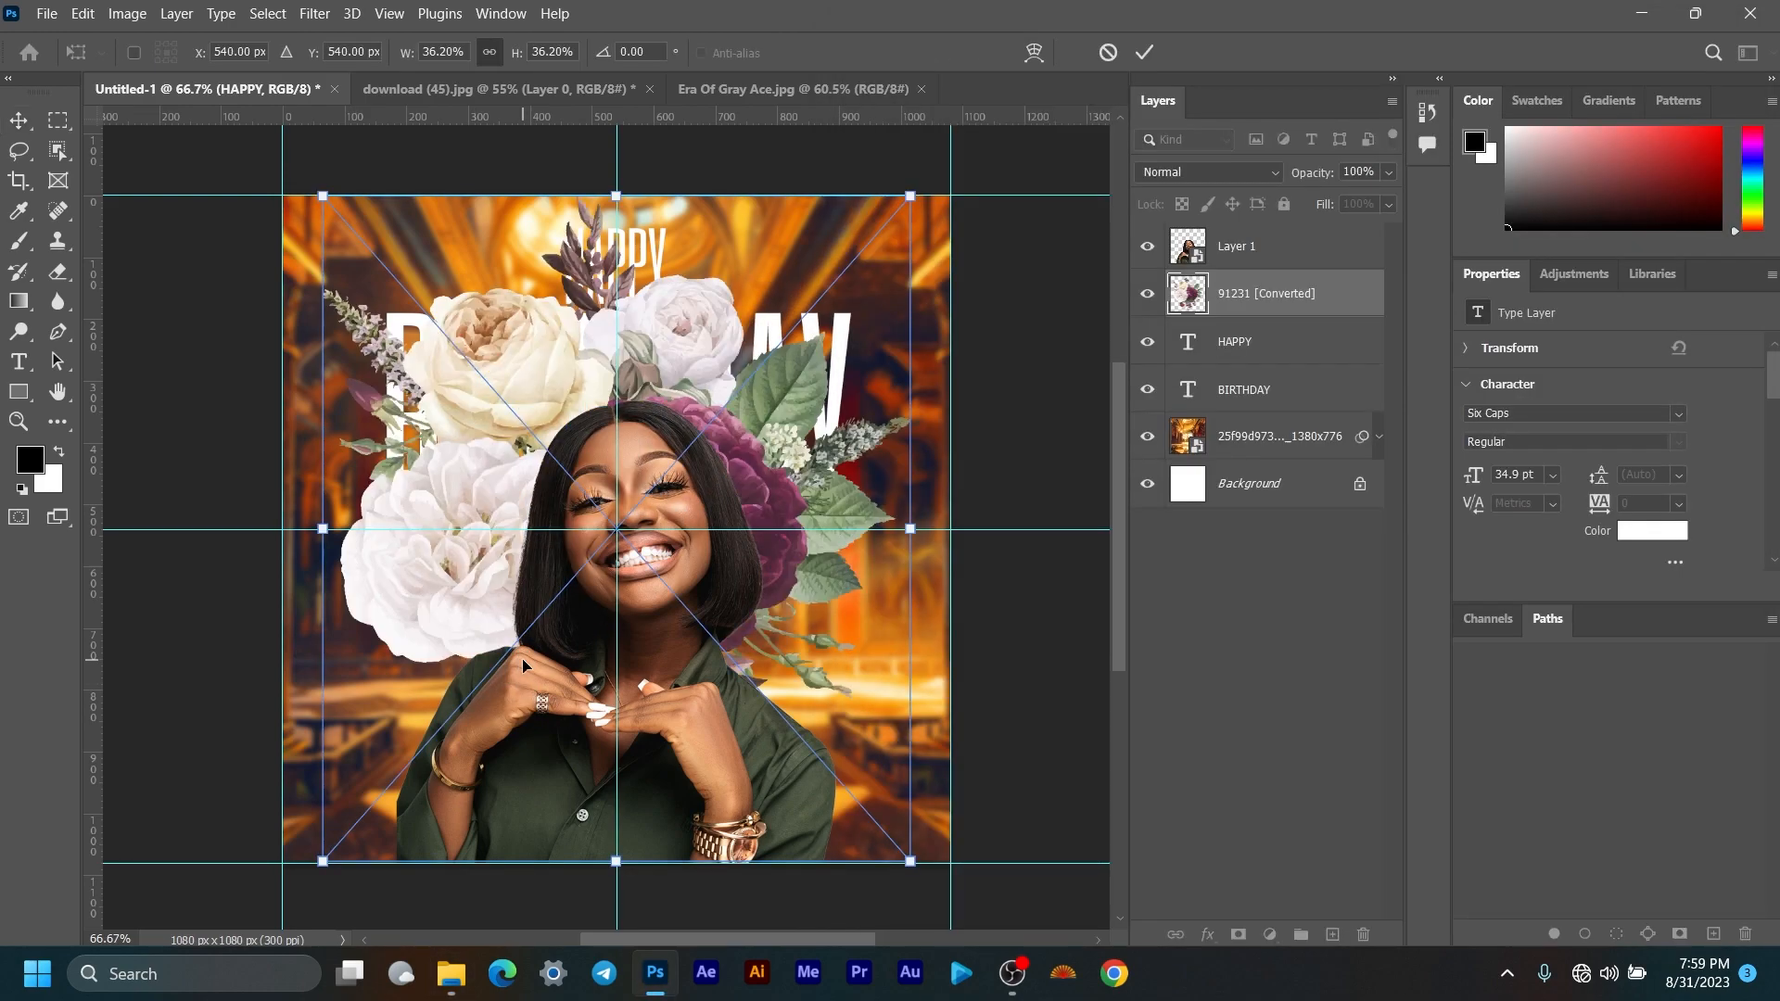
left_click_drag(620, 193, 626, 425)
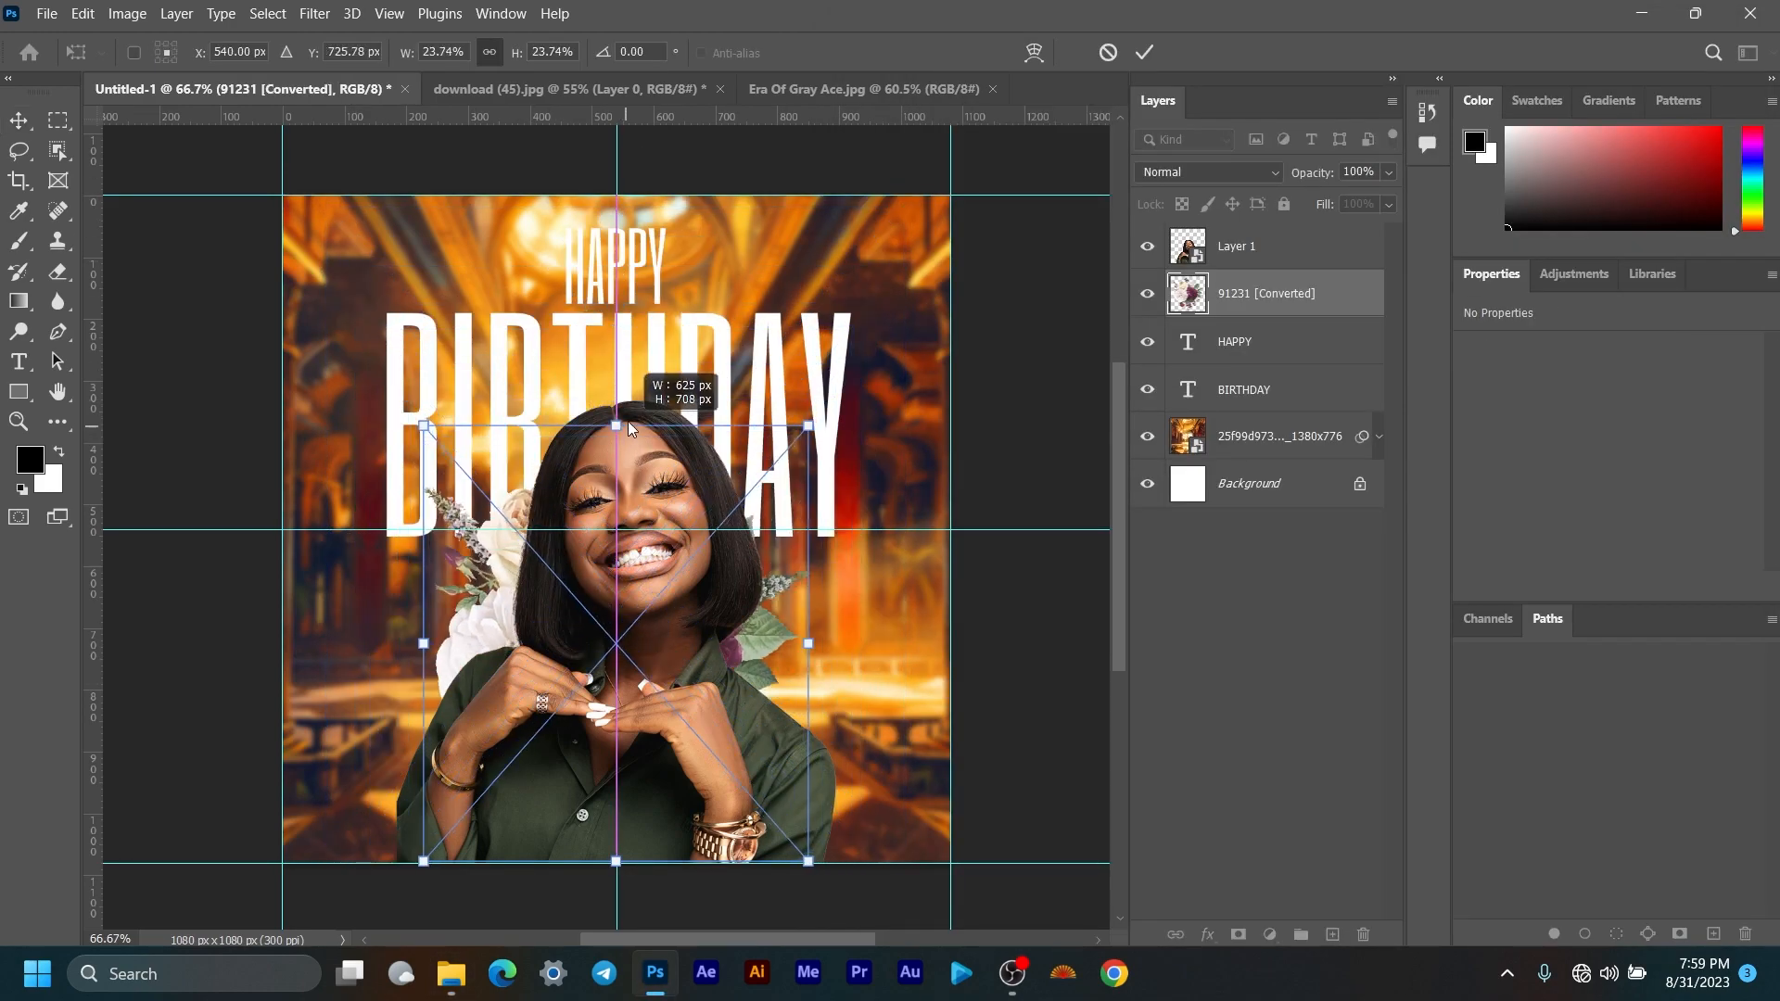
mouse_move(703, 702)
left_mouse_down()
mouse_move(542, 754)
mouse_move(731, 714)
mouse_move(709, 715)
mouse_move(729, 692)
left_mouse_up()
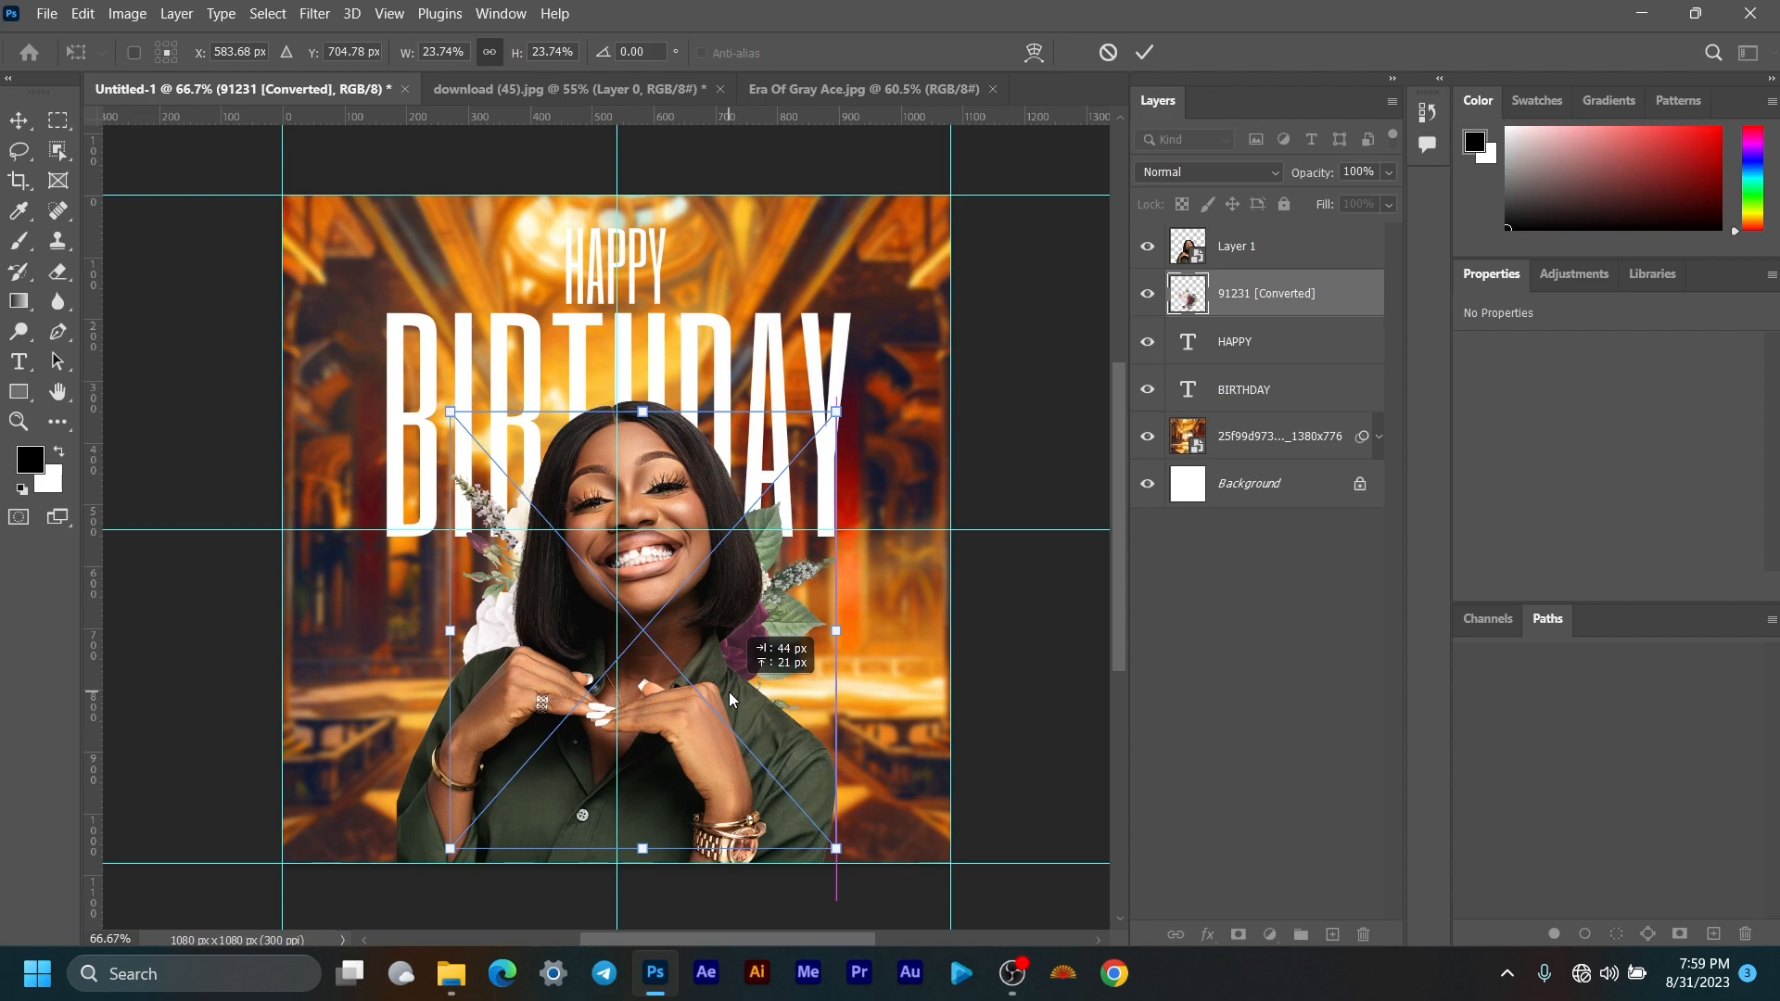
left_click_drag(728, 691, 457, 907)
left_click_drag(1265, 312, 1277, 240)
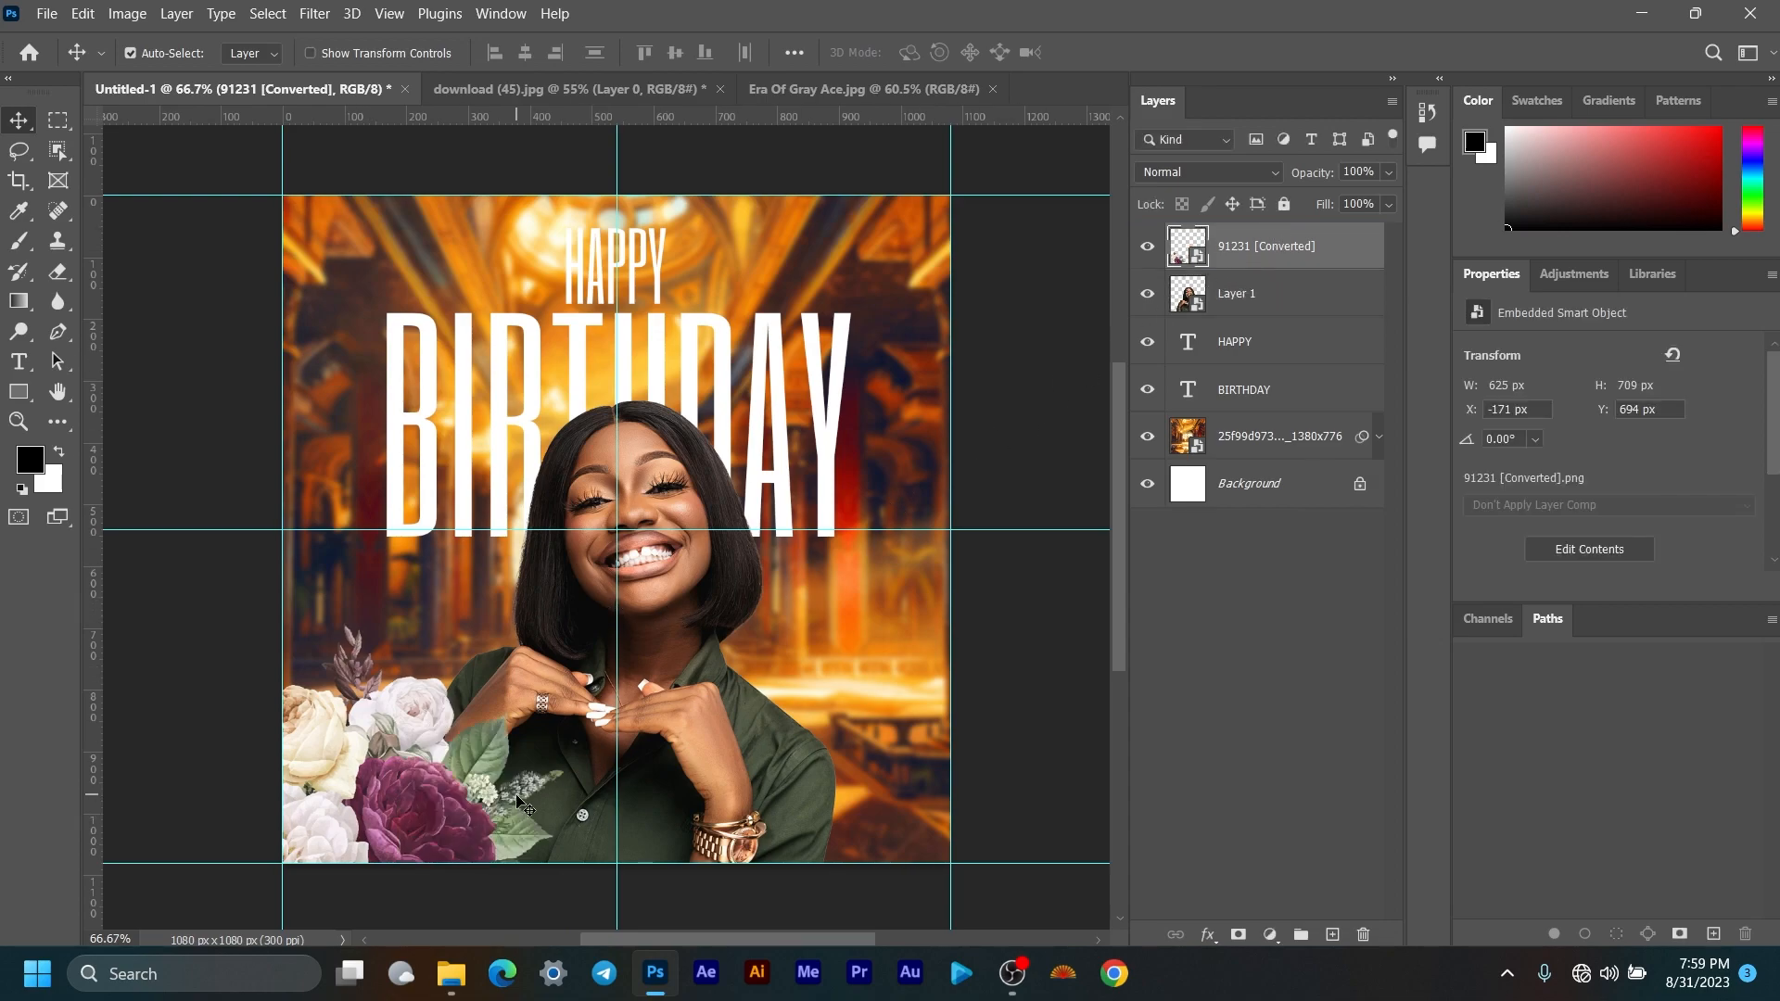
Step: Duplicate the flower layer and move the copy into the bottom-right corner
right_click(1281, 259)
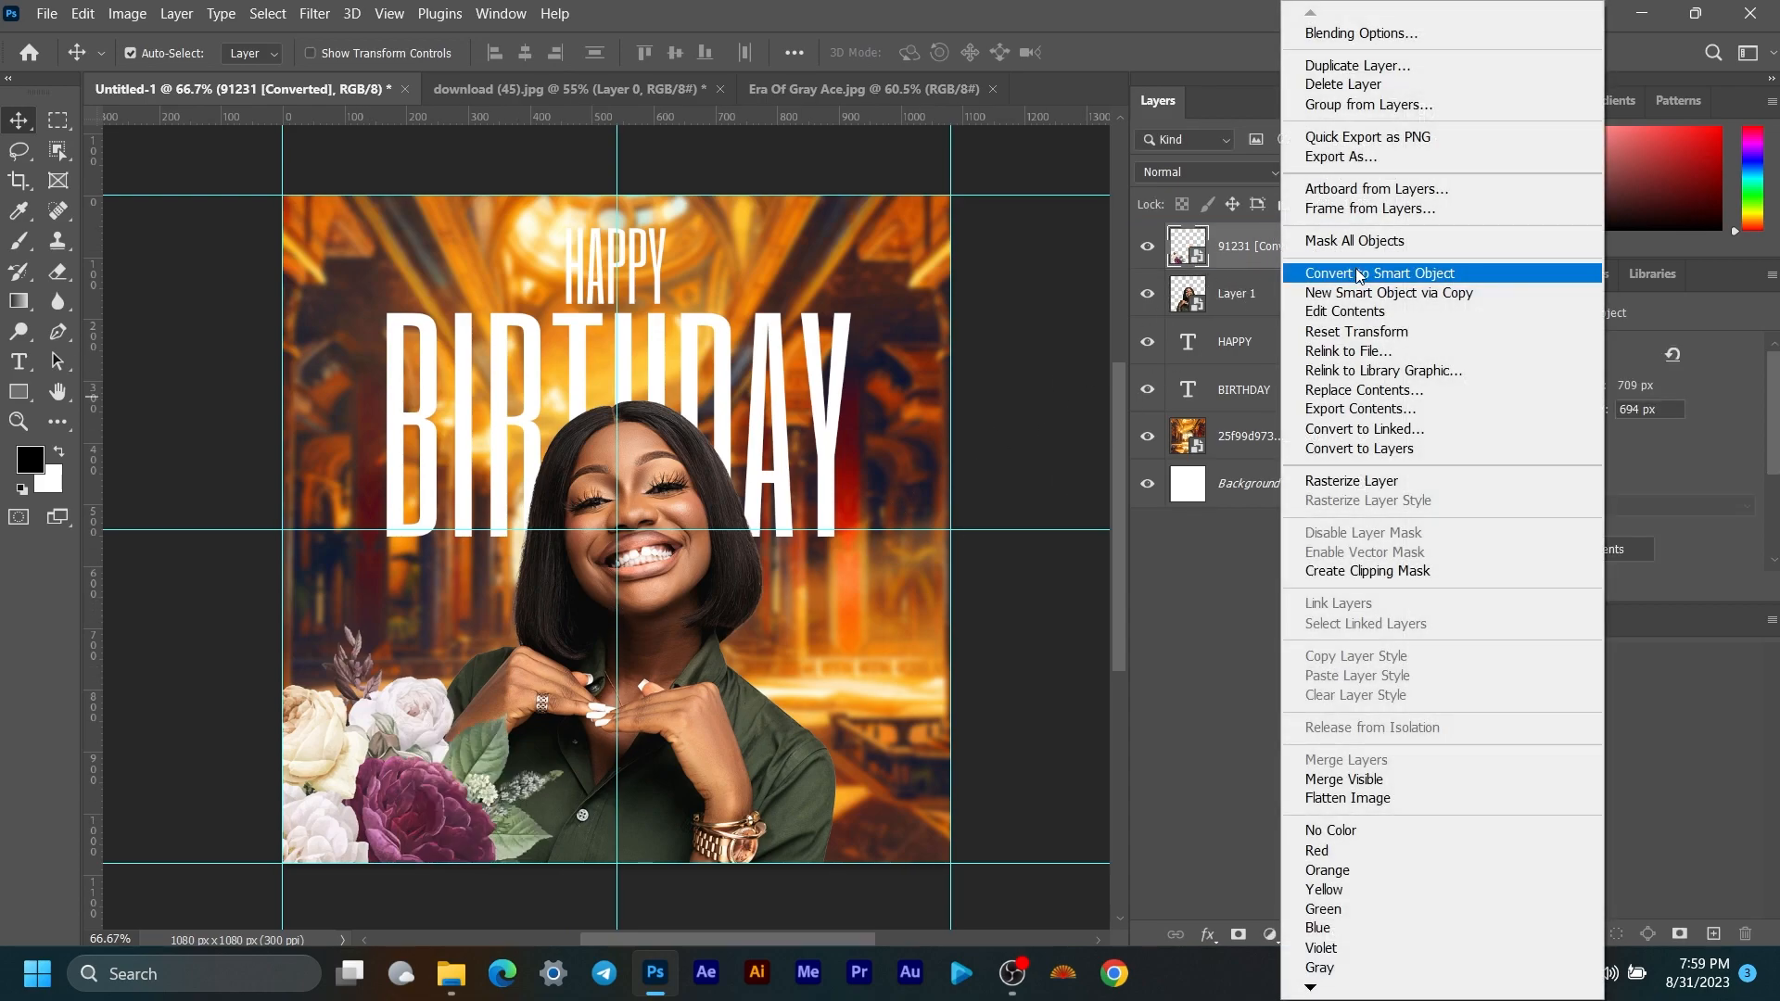
left_click(1357, 65)
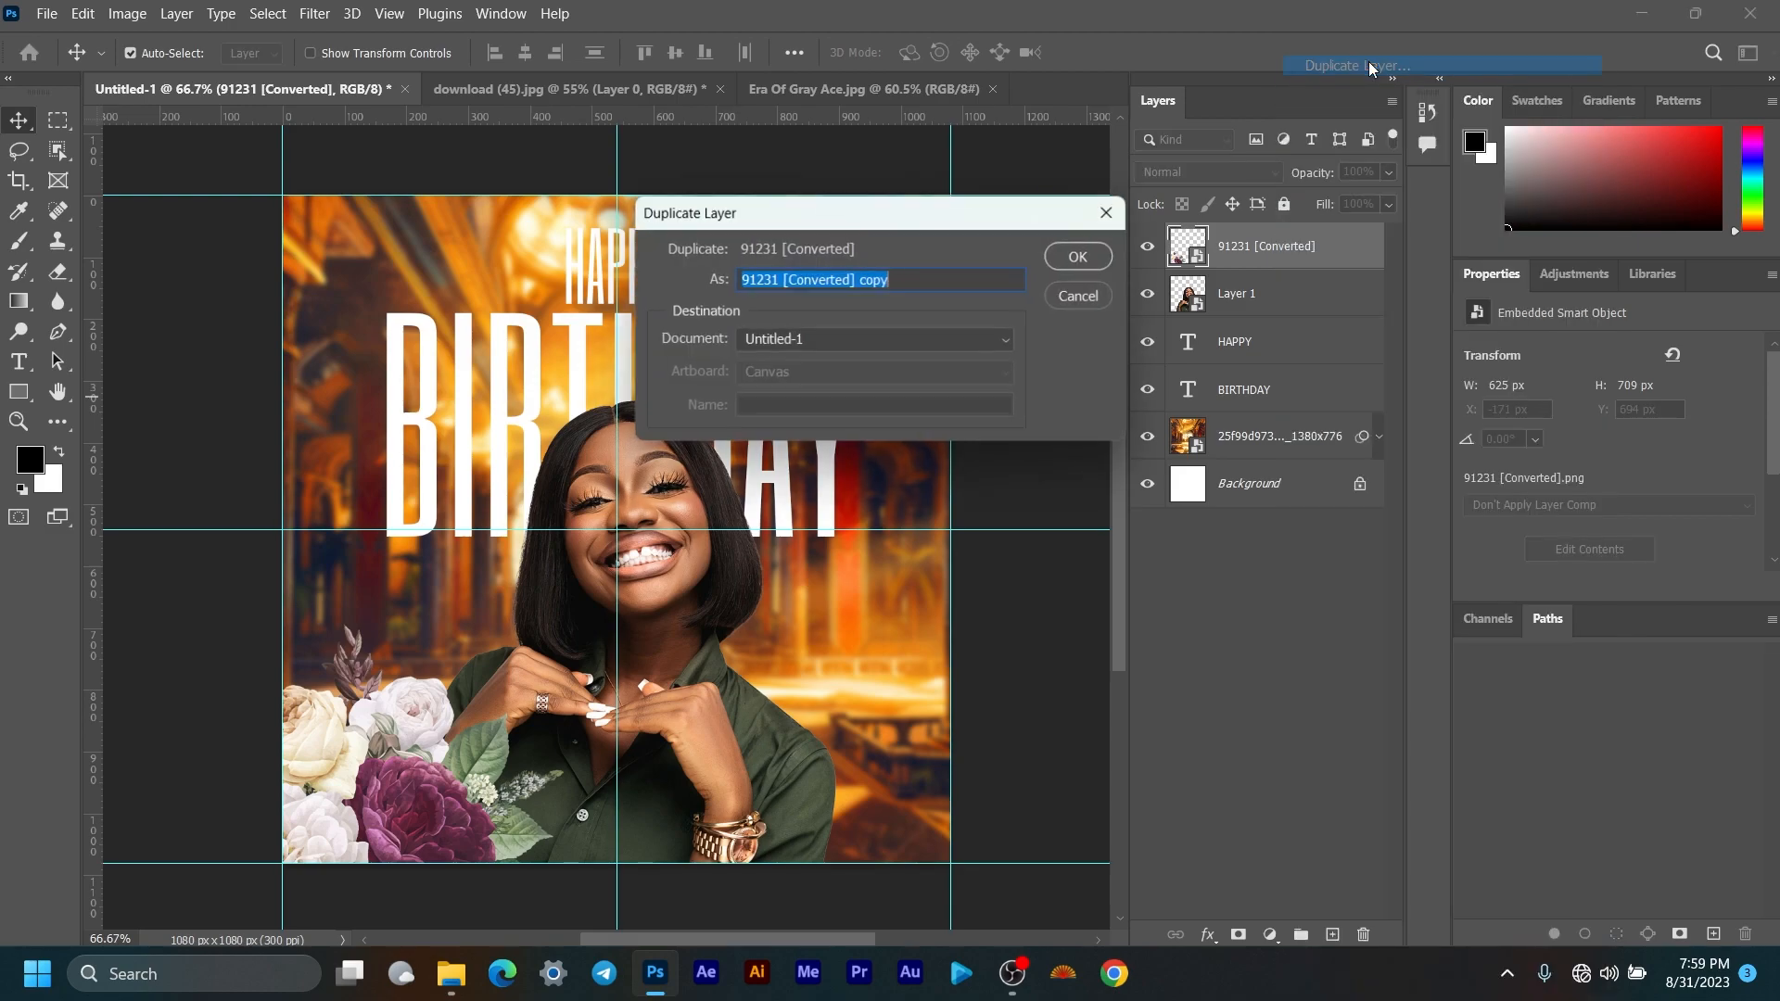
left_click(1094, 258)
key("ctrl+t")
left_click_drag(339, 813, 900, 818)
left_click(1147, 56)
Step: Nudge the original left flower cluster slightly further left
left_click(1239, 293)
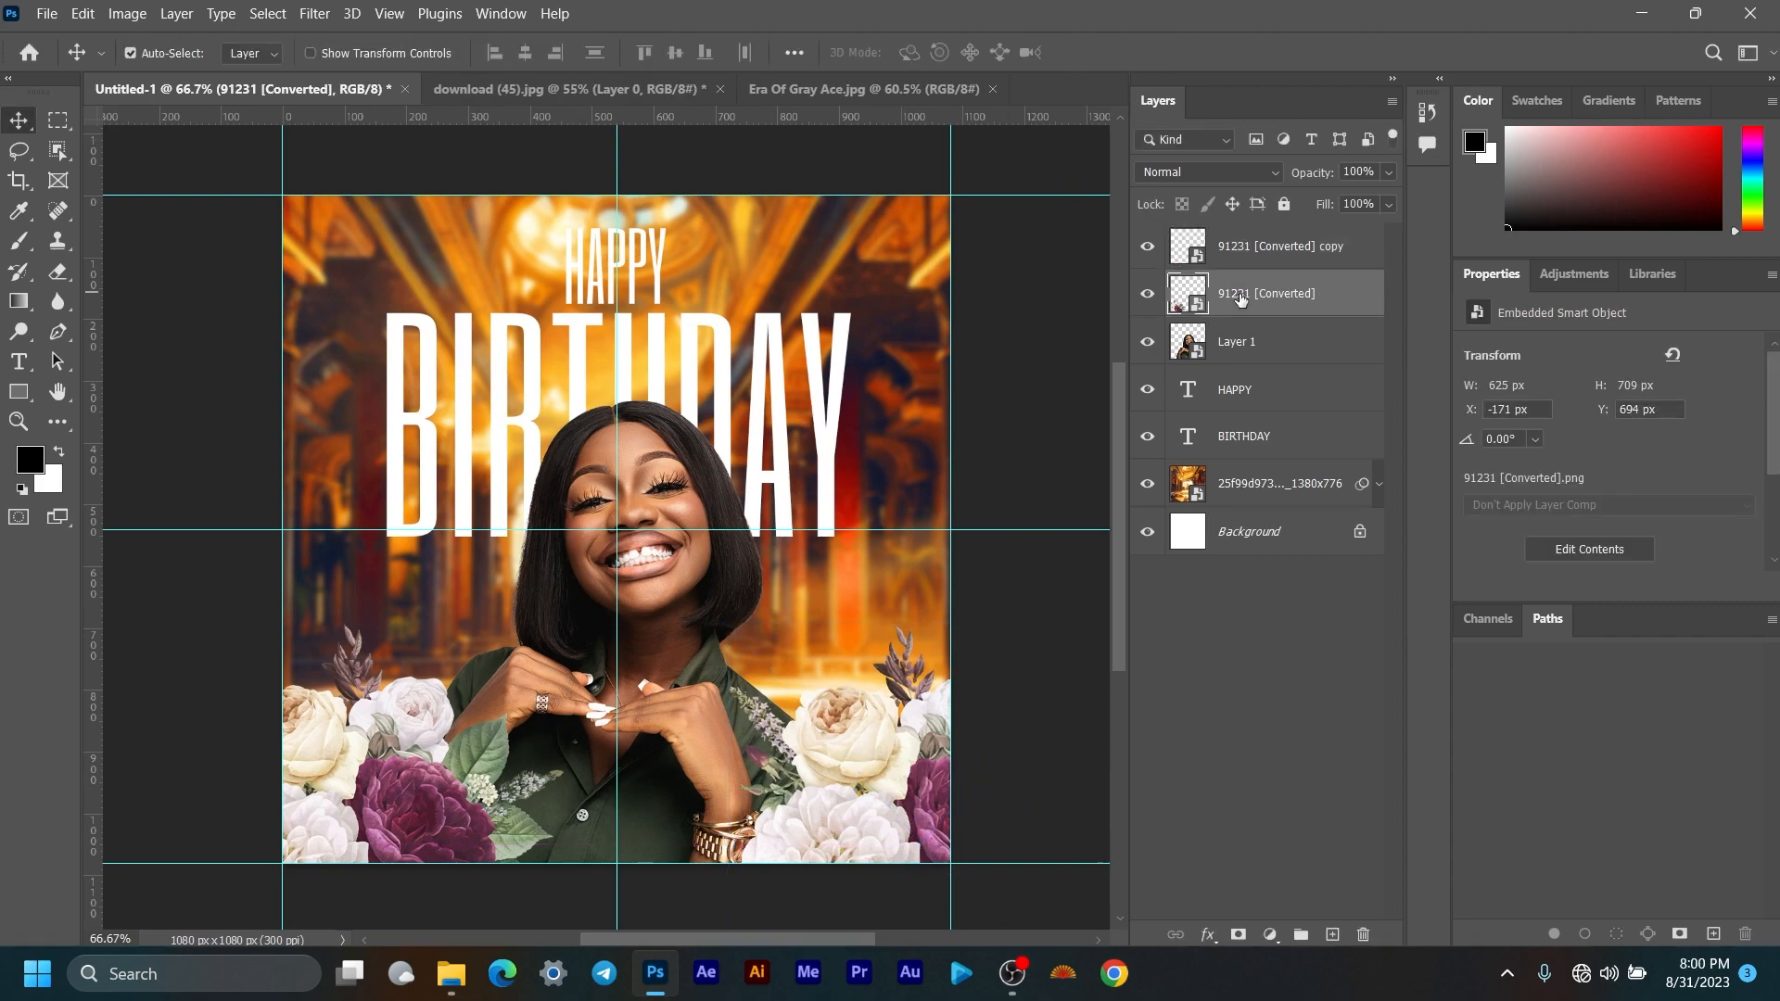
left_click_drag(357, 799, 341, 800)
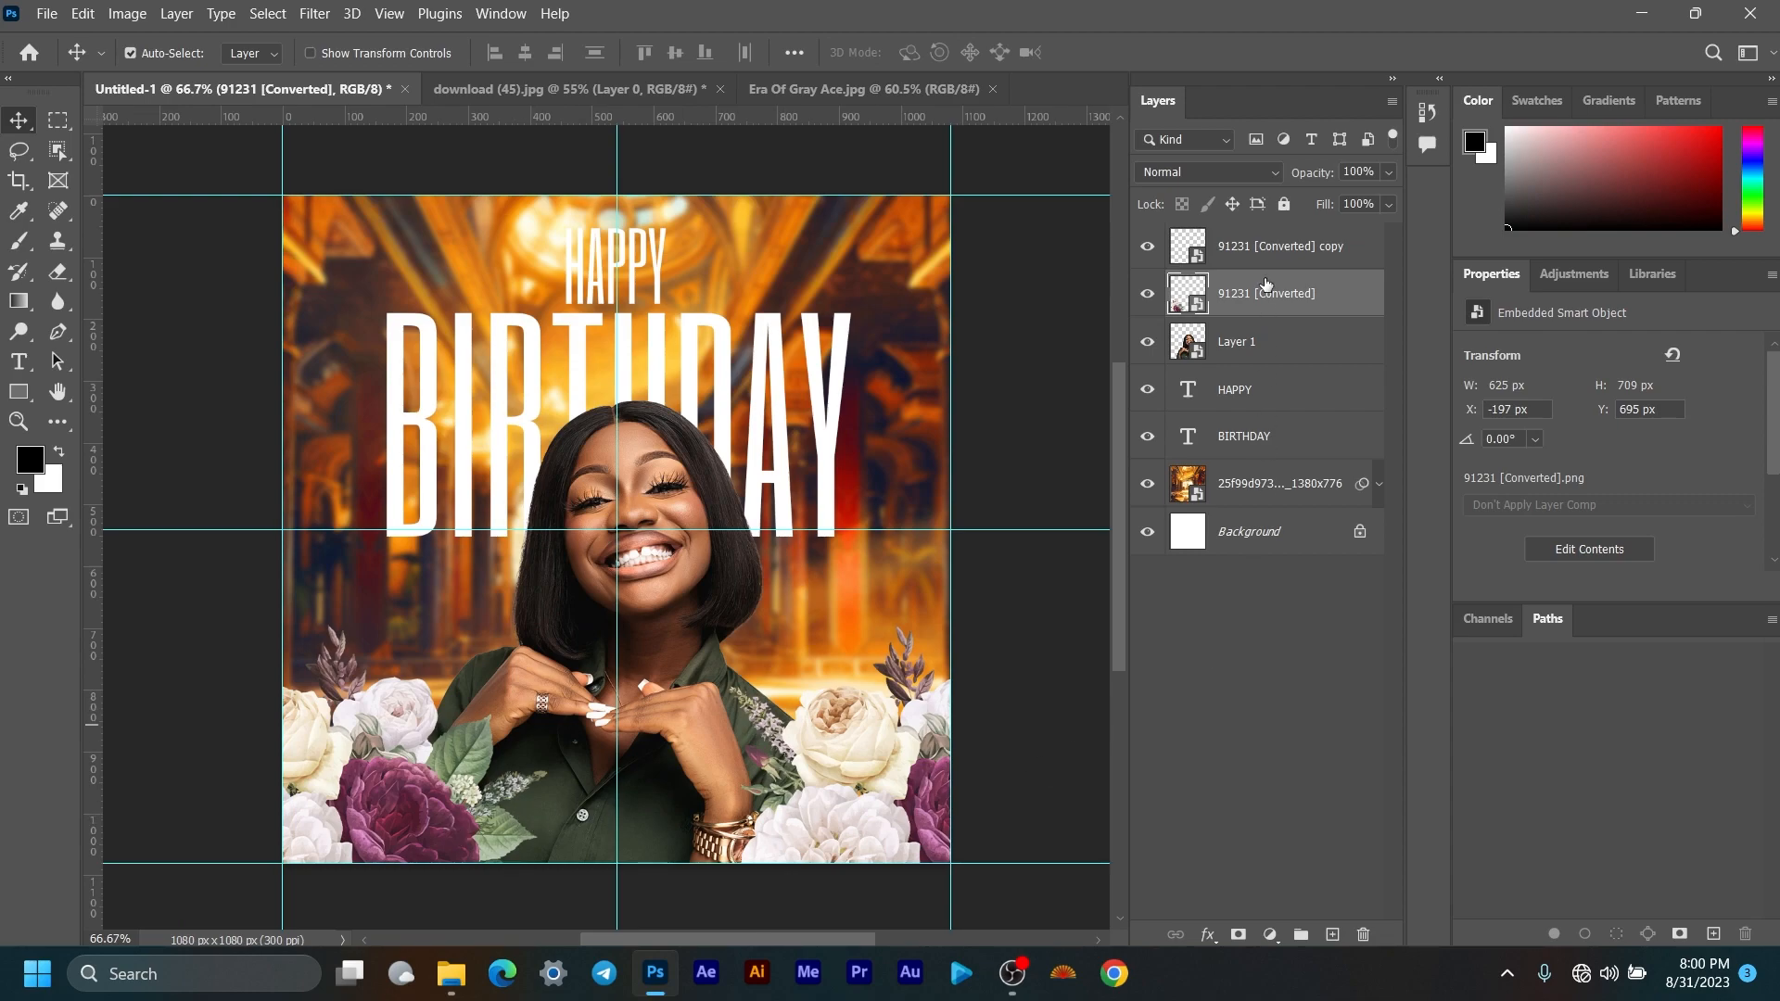
left_click(314, 13)
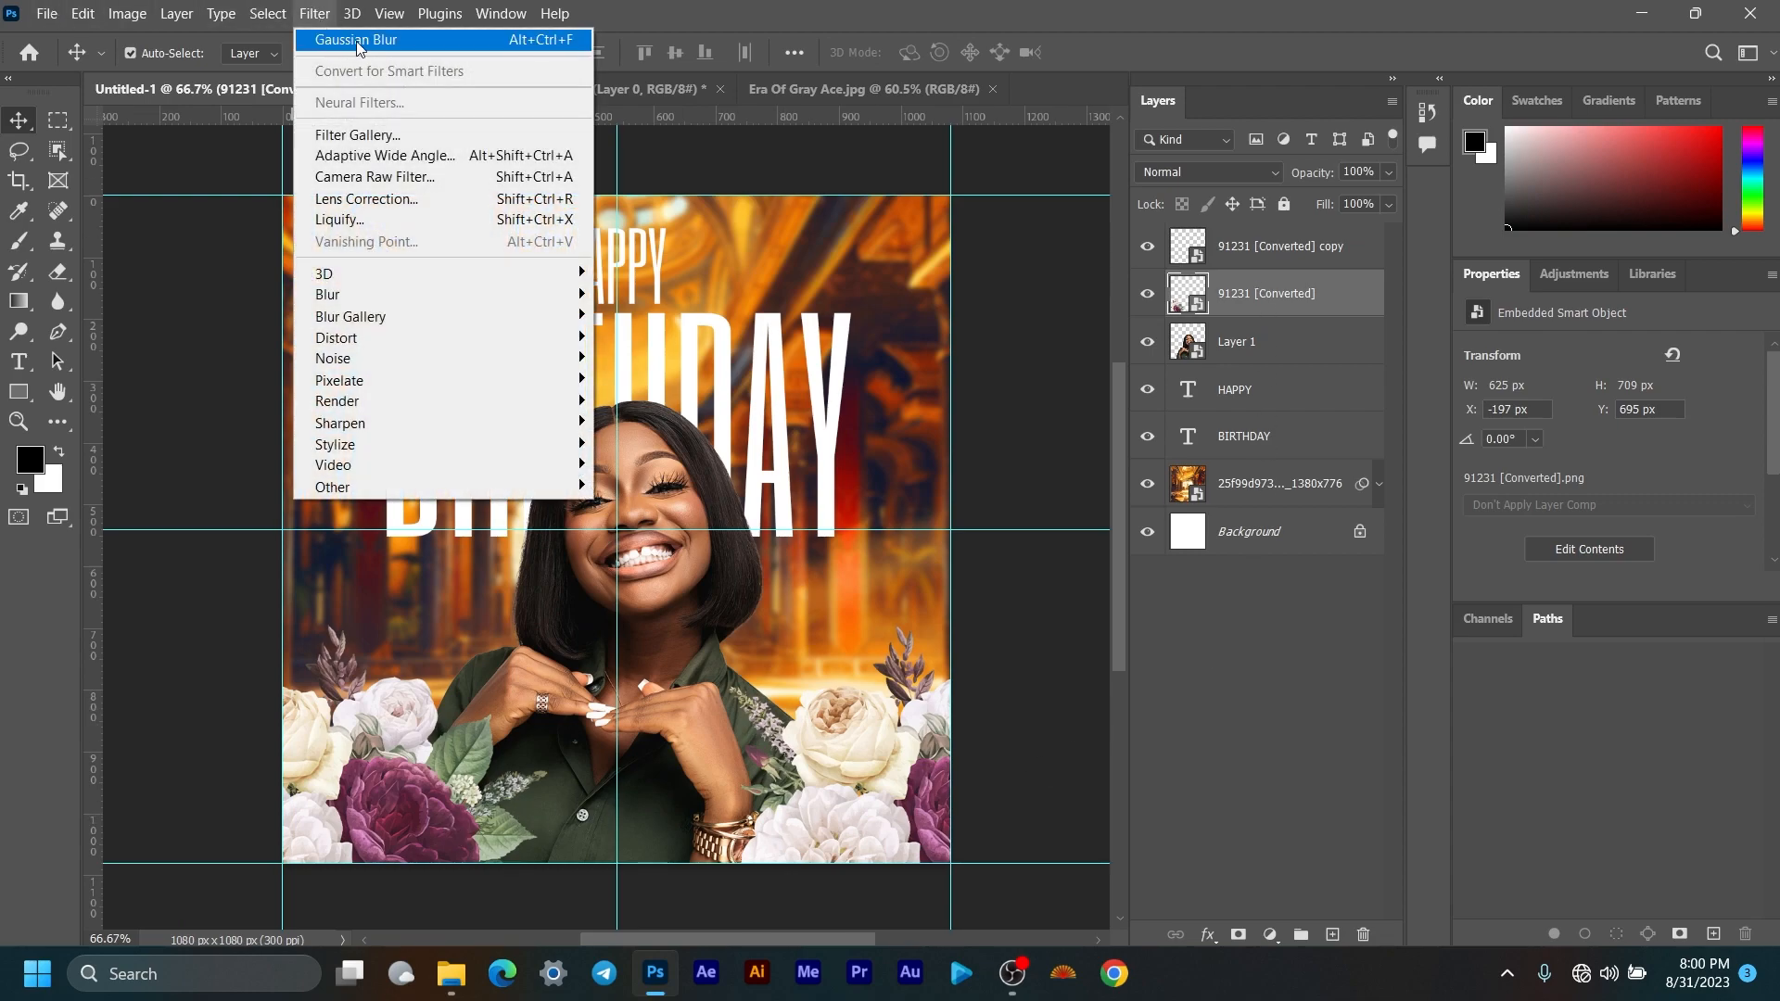
Step: Apply a Gaussian Blur of about 3.4 px radius to the left flowers
left_click(563, 43)
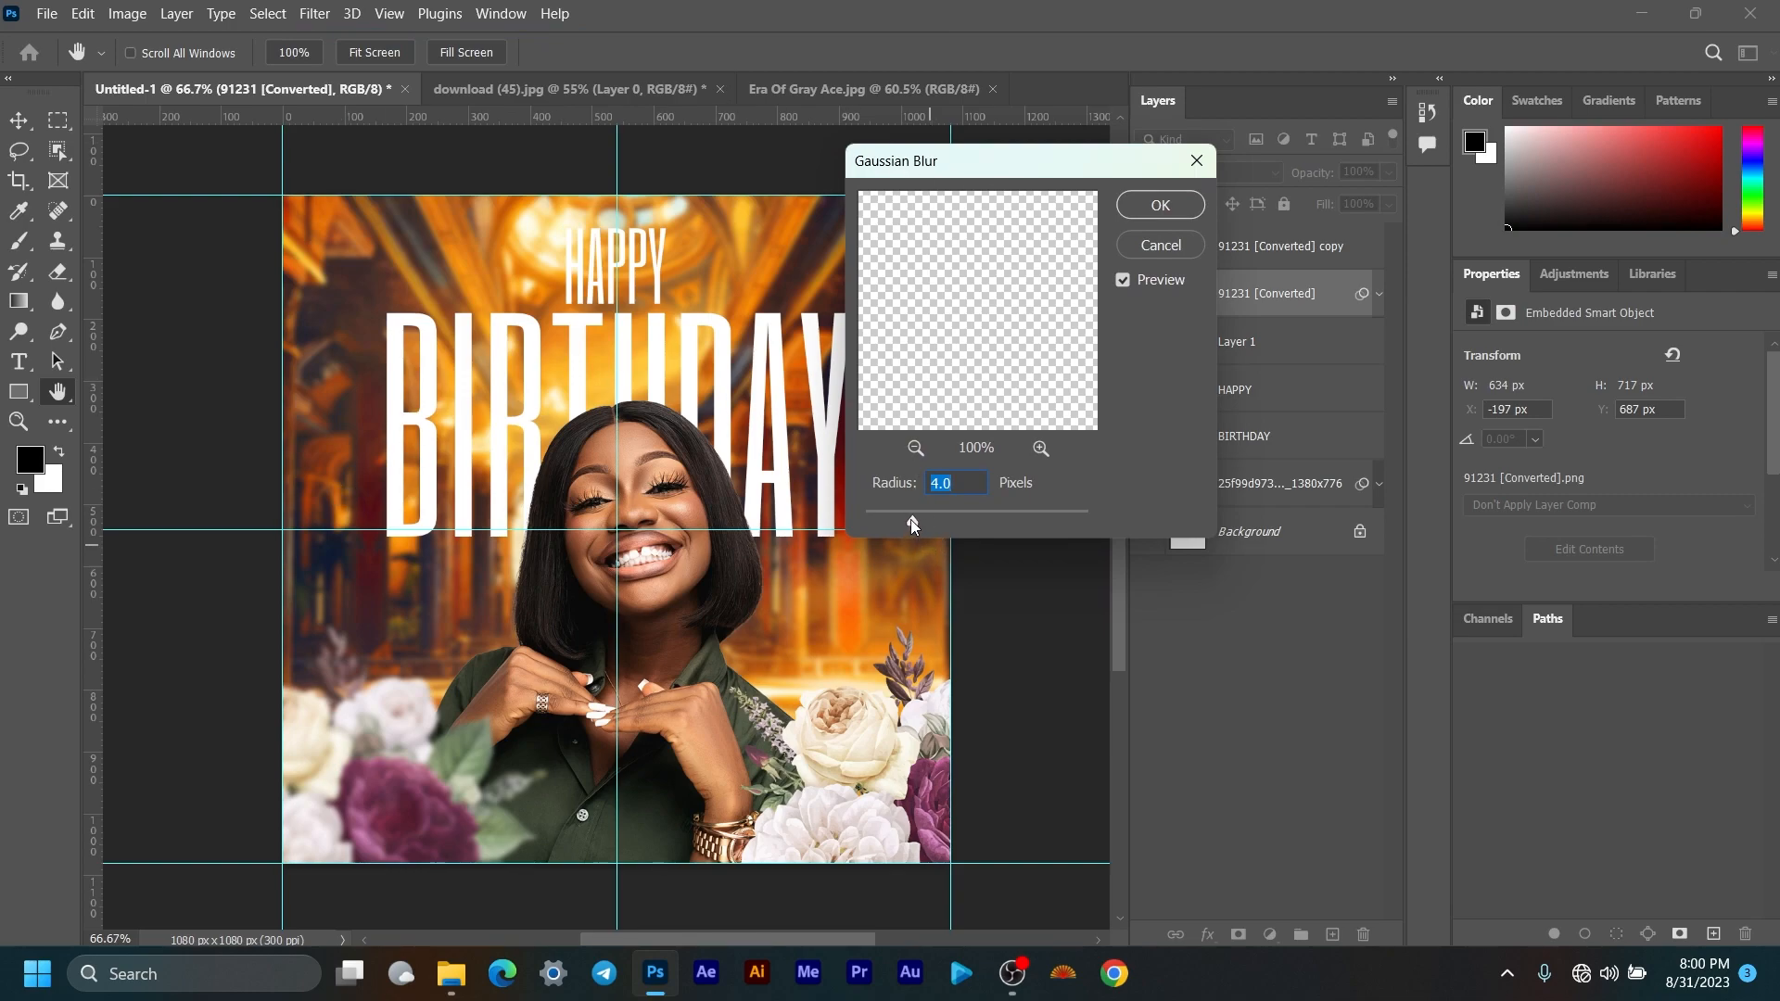
left_click_drag(911, 519, 906, 520)
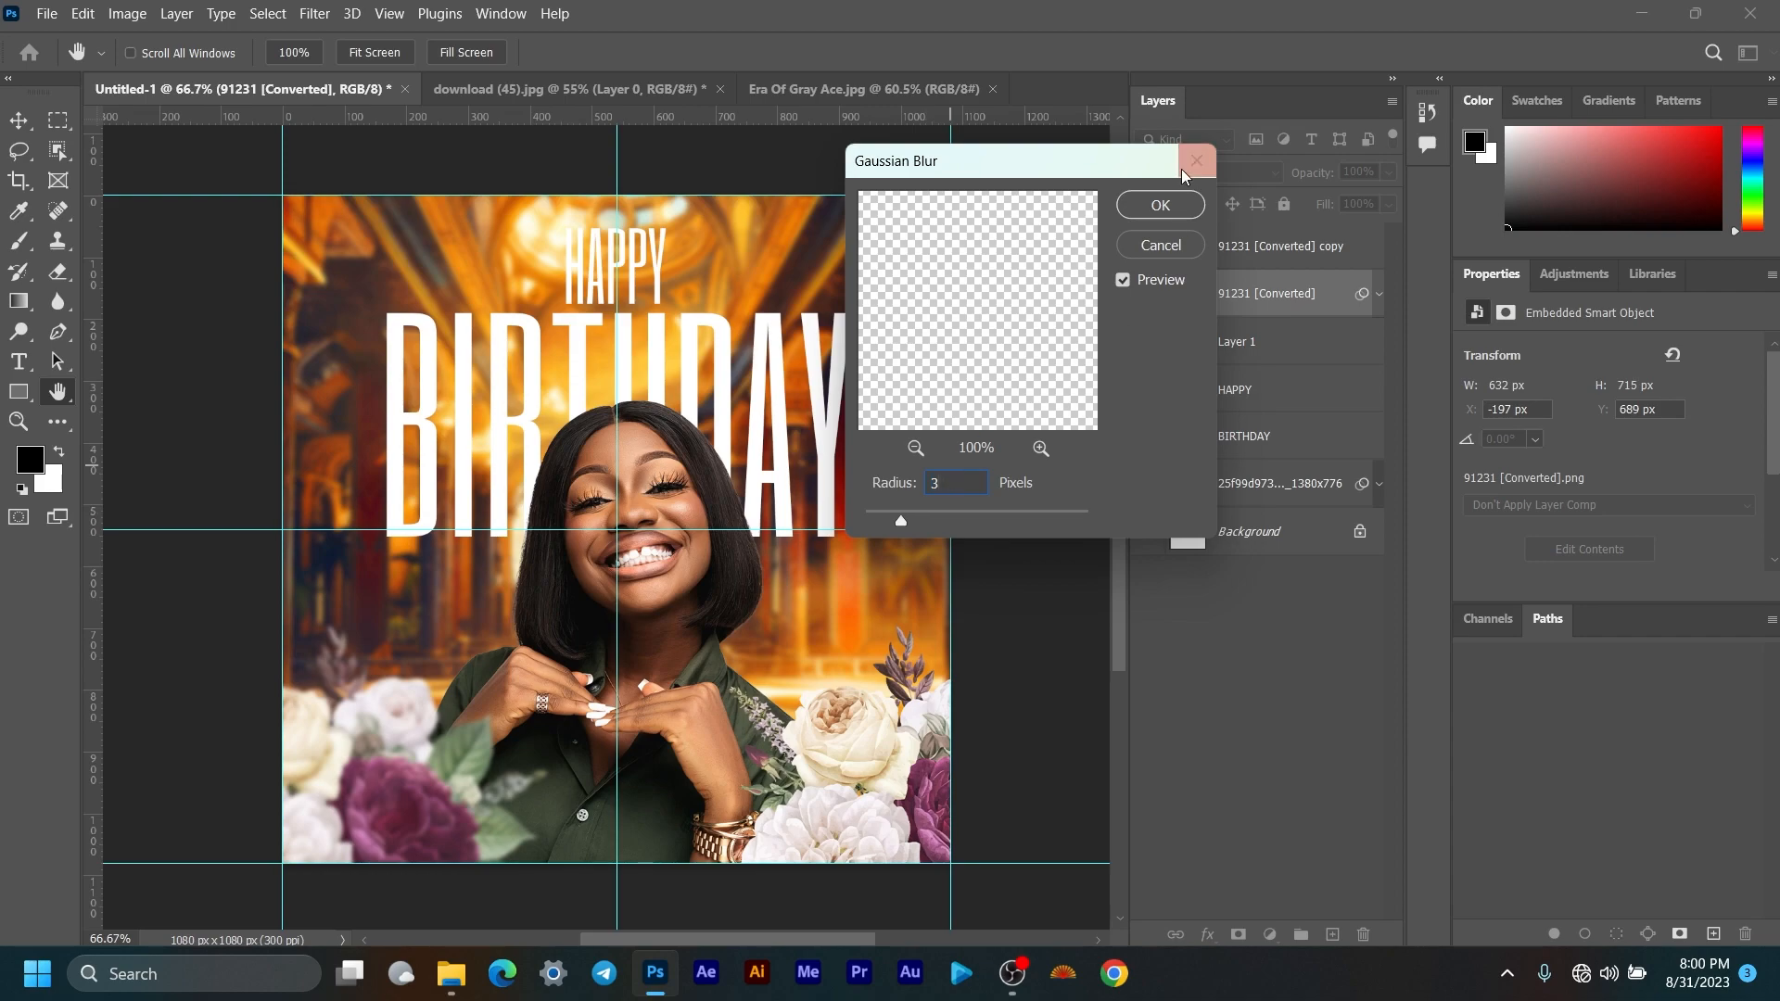
left_click(1160, 203)
Step: Copy the Gaussian Blur smart filter onto the right-side flower copy layer
left_click(1289, 248)
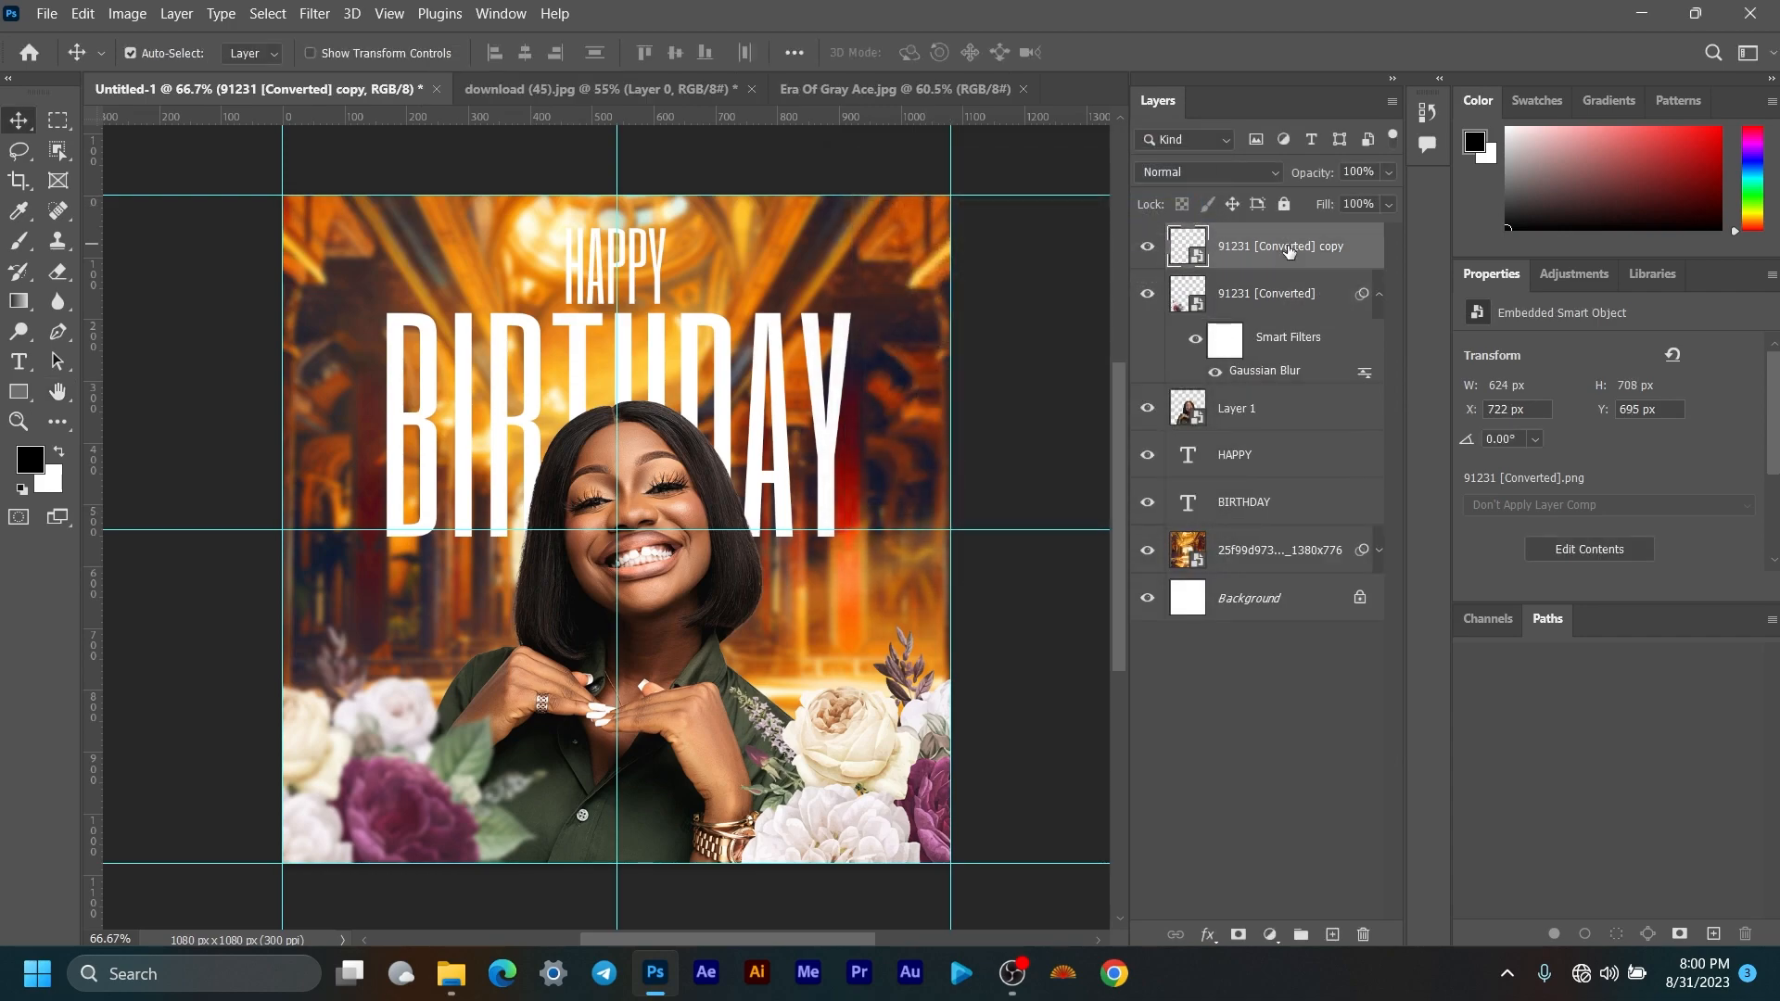
left_click(1289, 306)
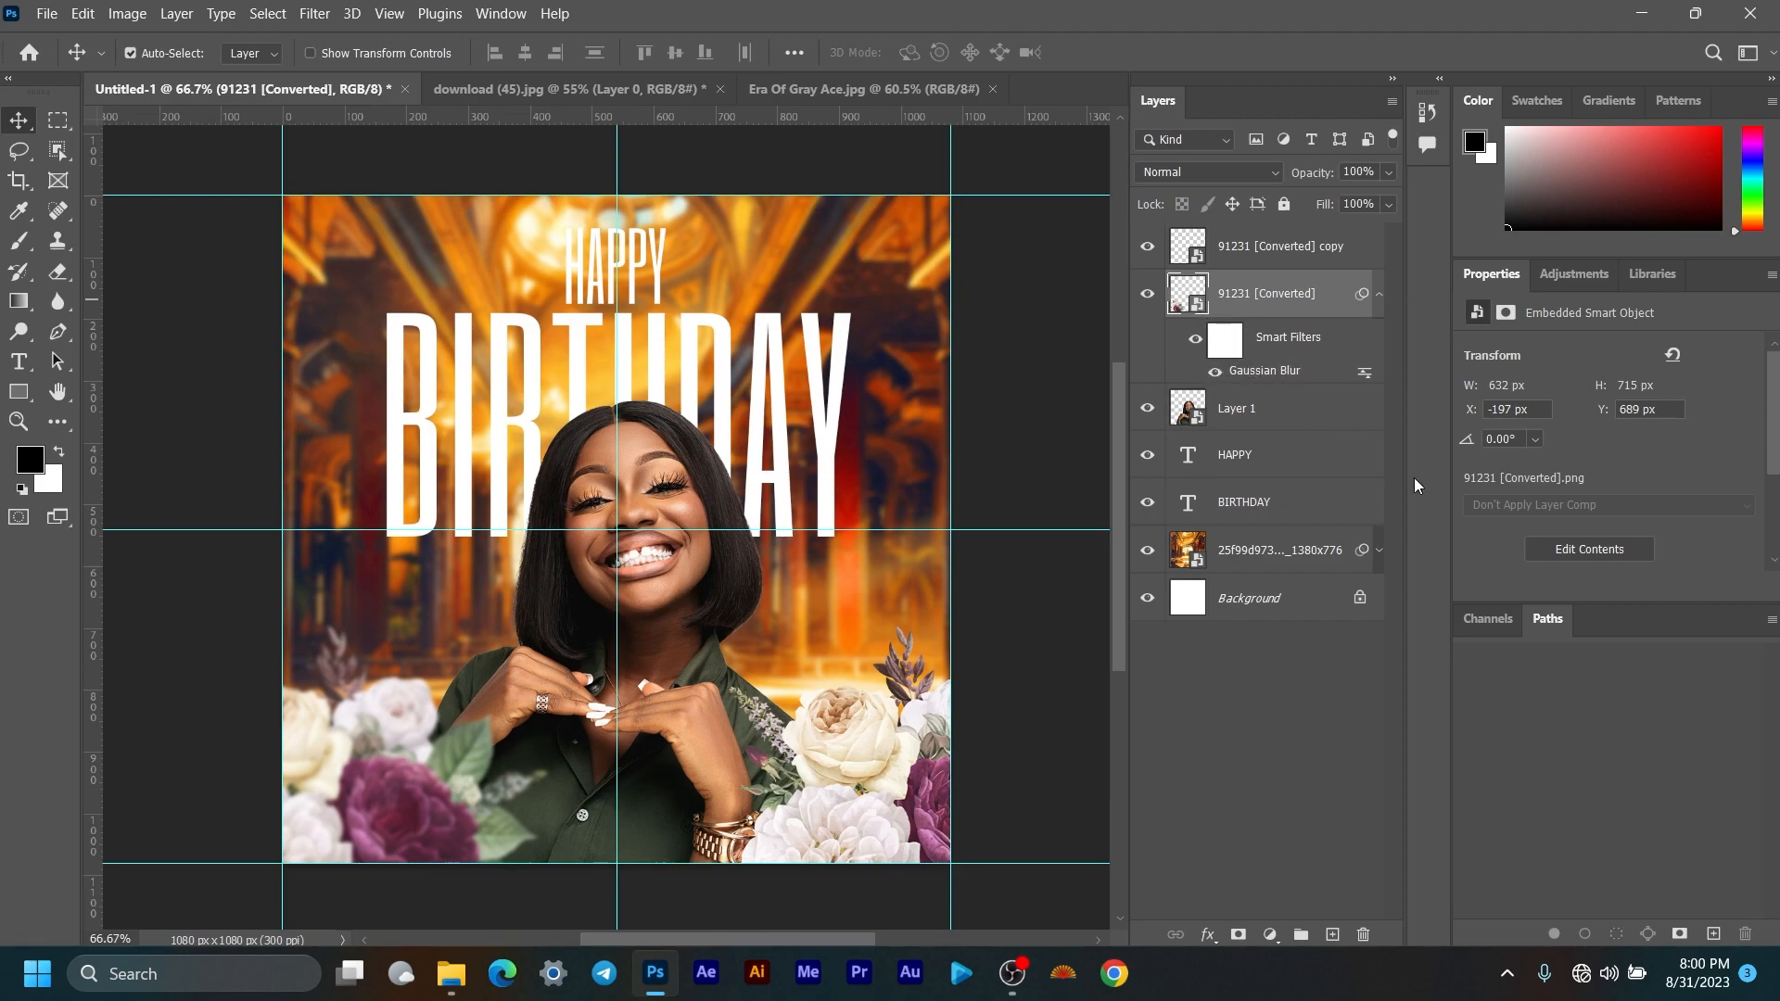
left_click_drag(1268, 373, 1258, 253)
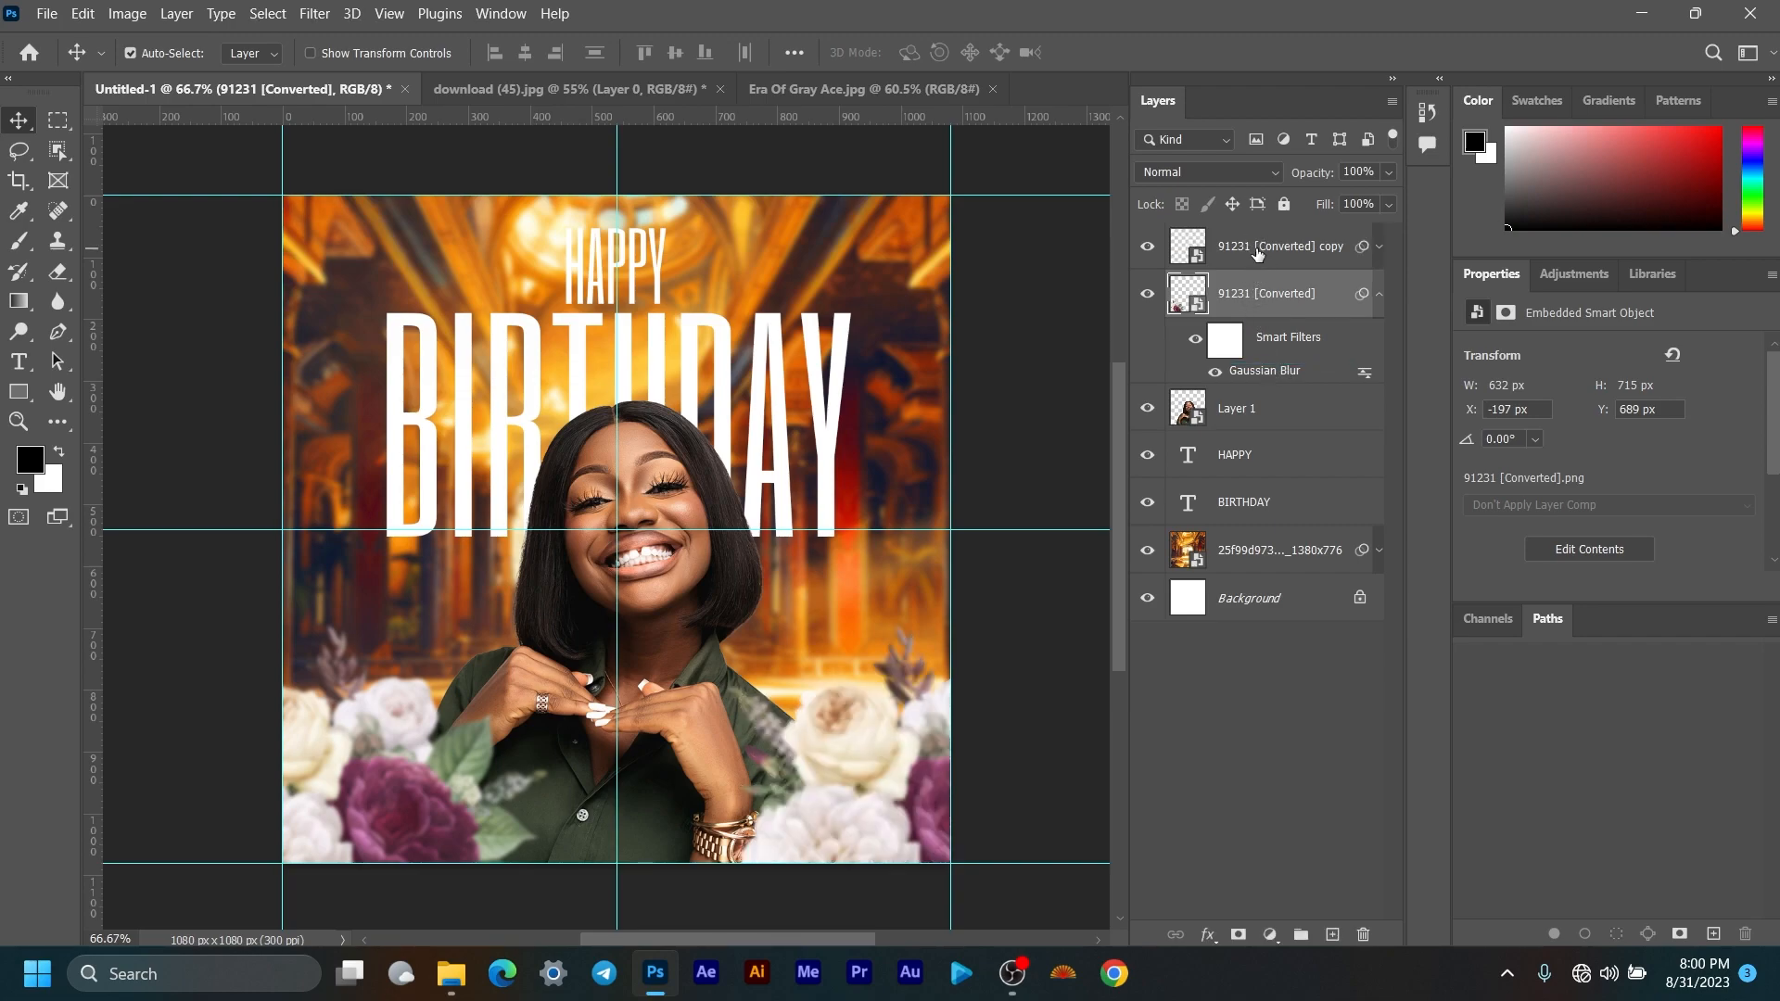
left_click(1380, 295)
scroll(669, 572, "down", 5)
scroll(675, 689, "up", 3)
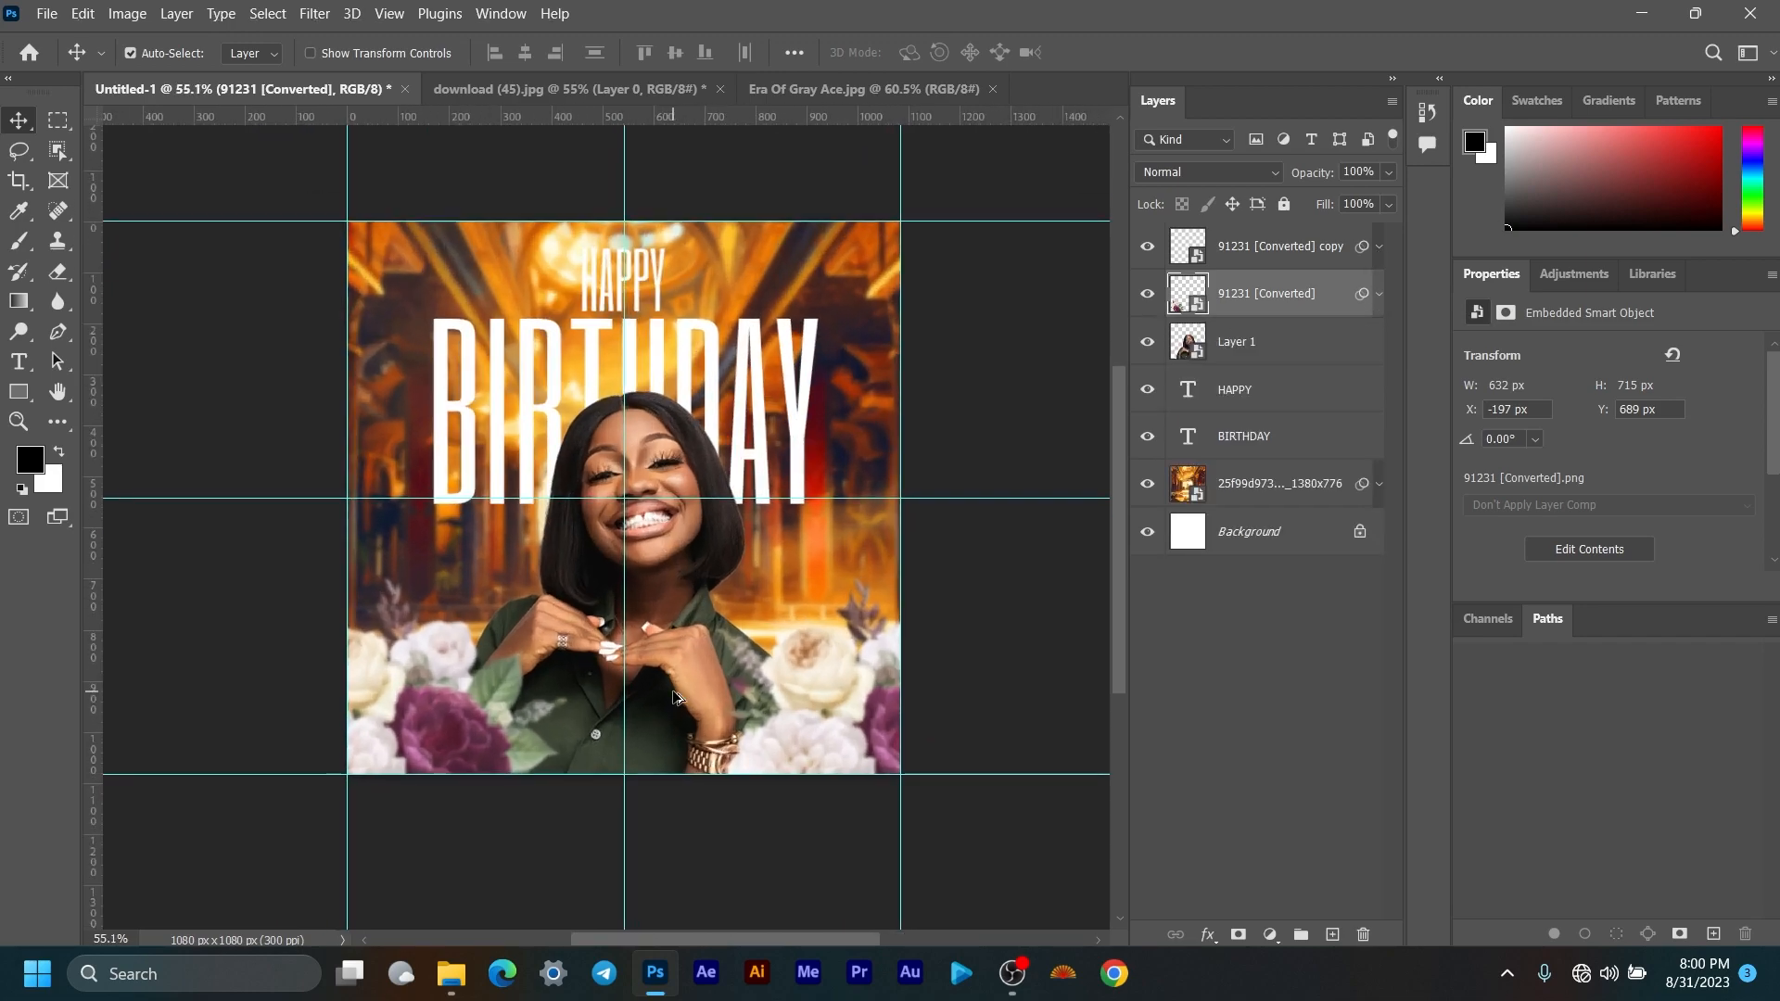
scroll(676, 696, "up", 1)
scroll(714, 649, "up", 1)
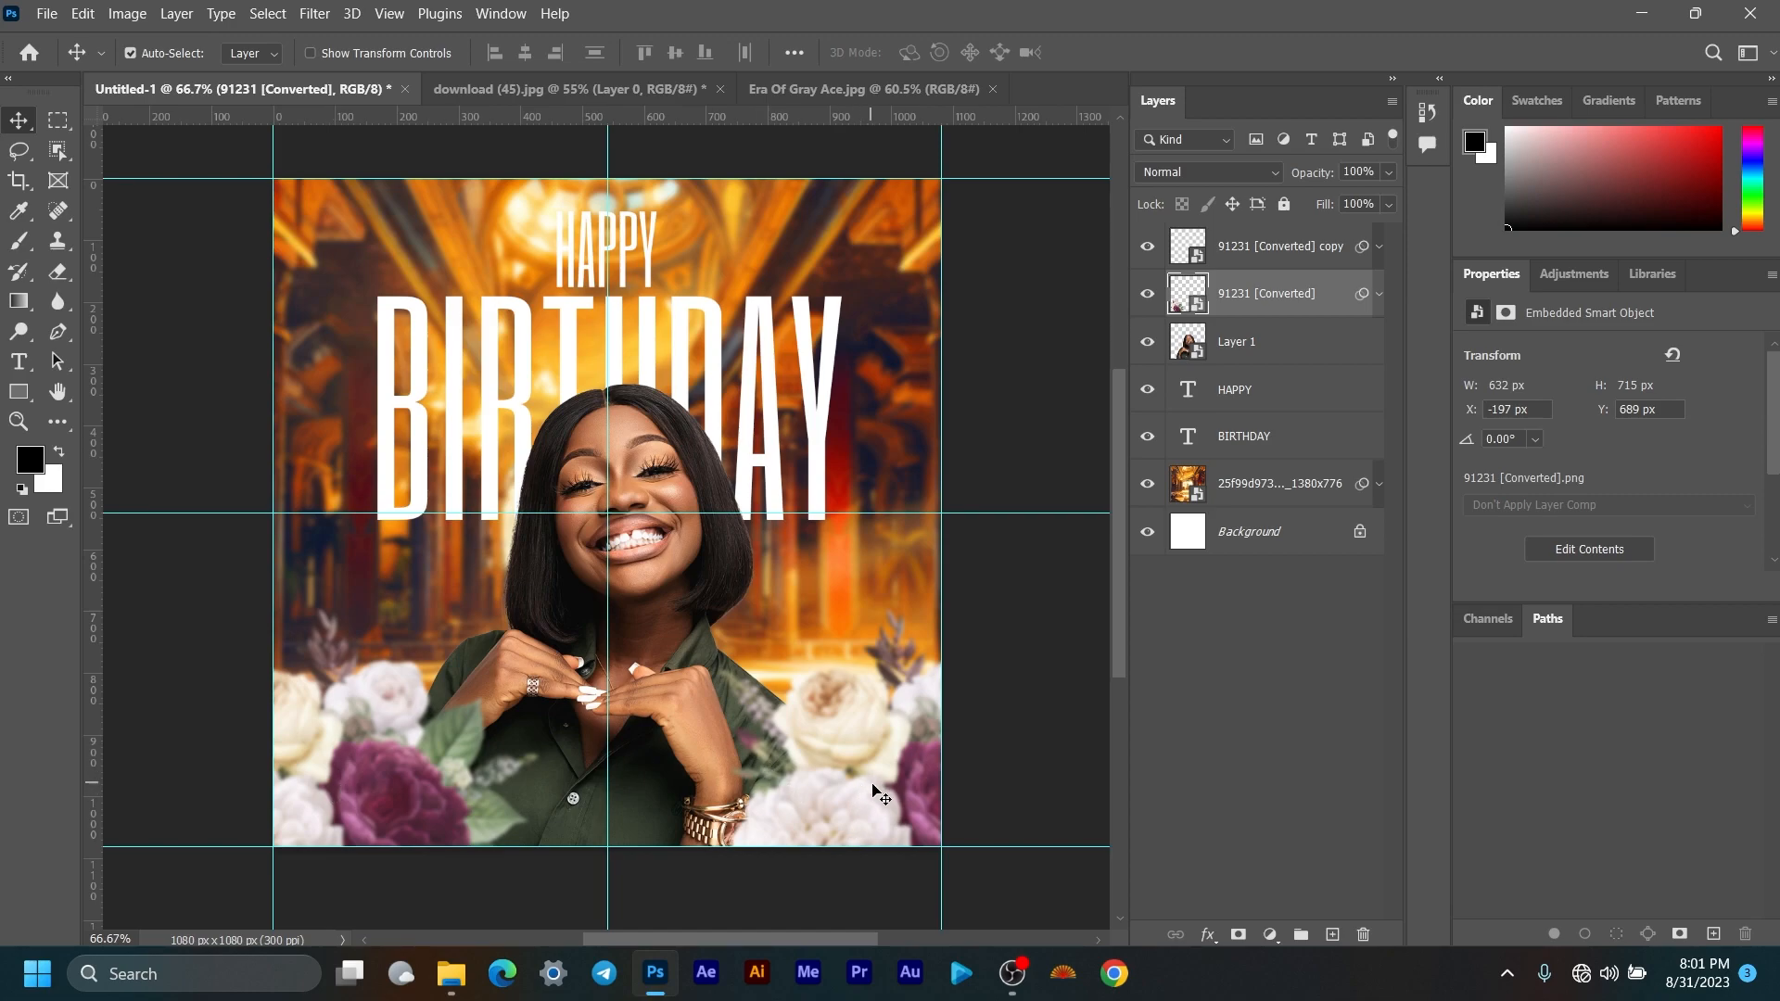
Step: Darken the left flowers' midtones with a Curves point mapping input 135 to output 117
left_click(128, 14)
mouse_move(159, 80)
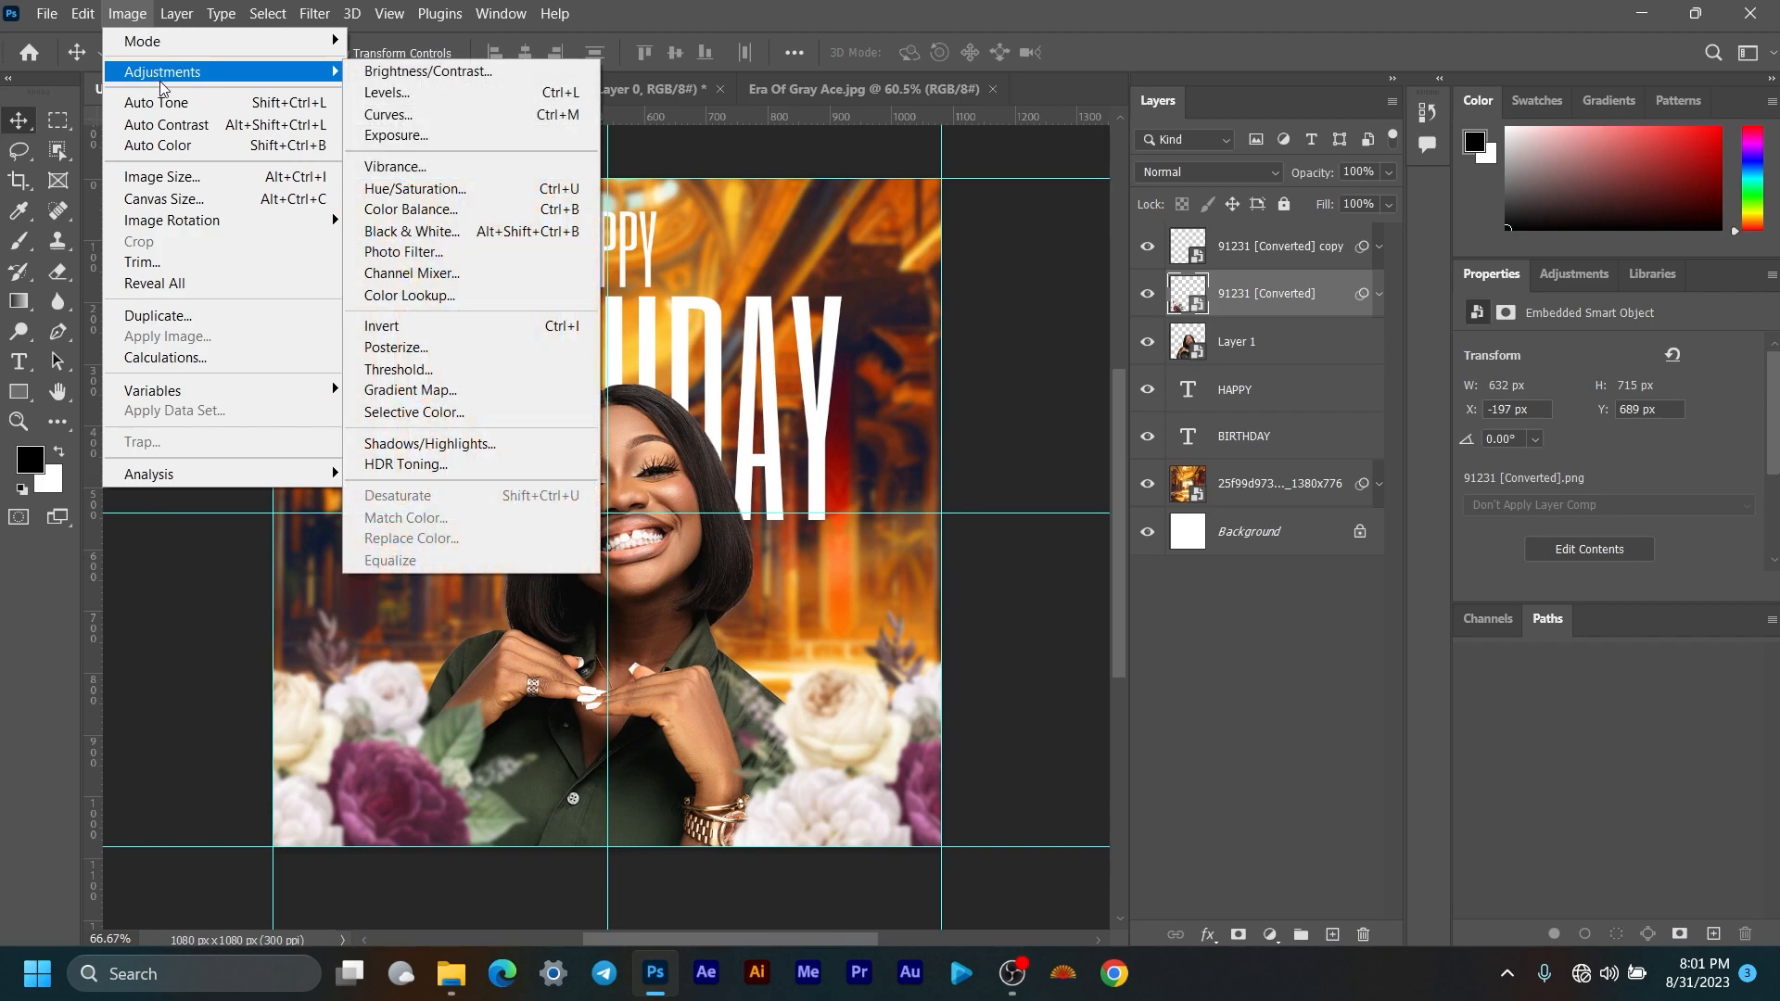
left_click(128, 14)
left_click(128, 14)
mouse_move(162, 73)
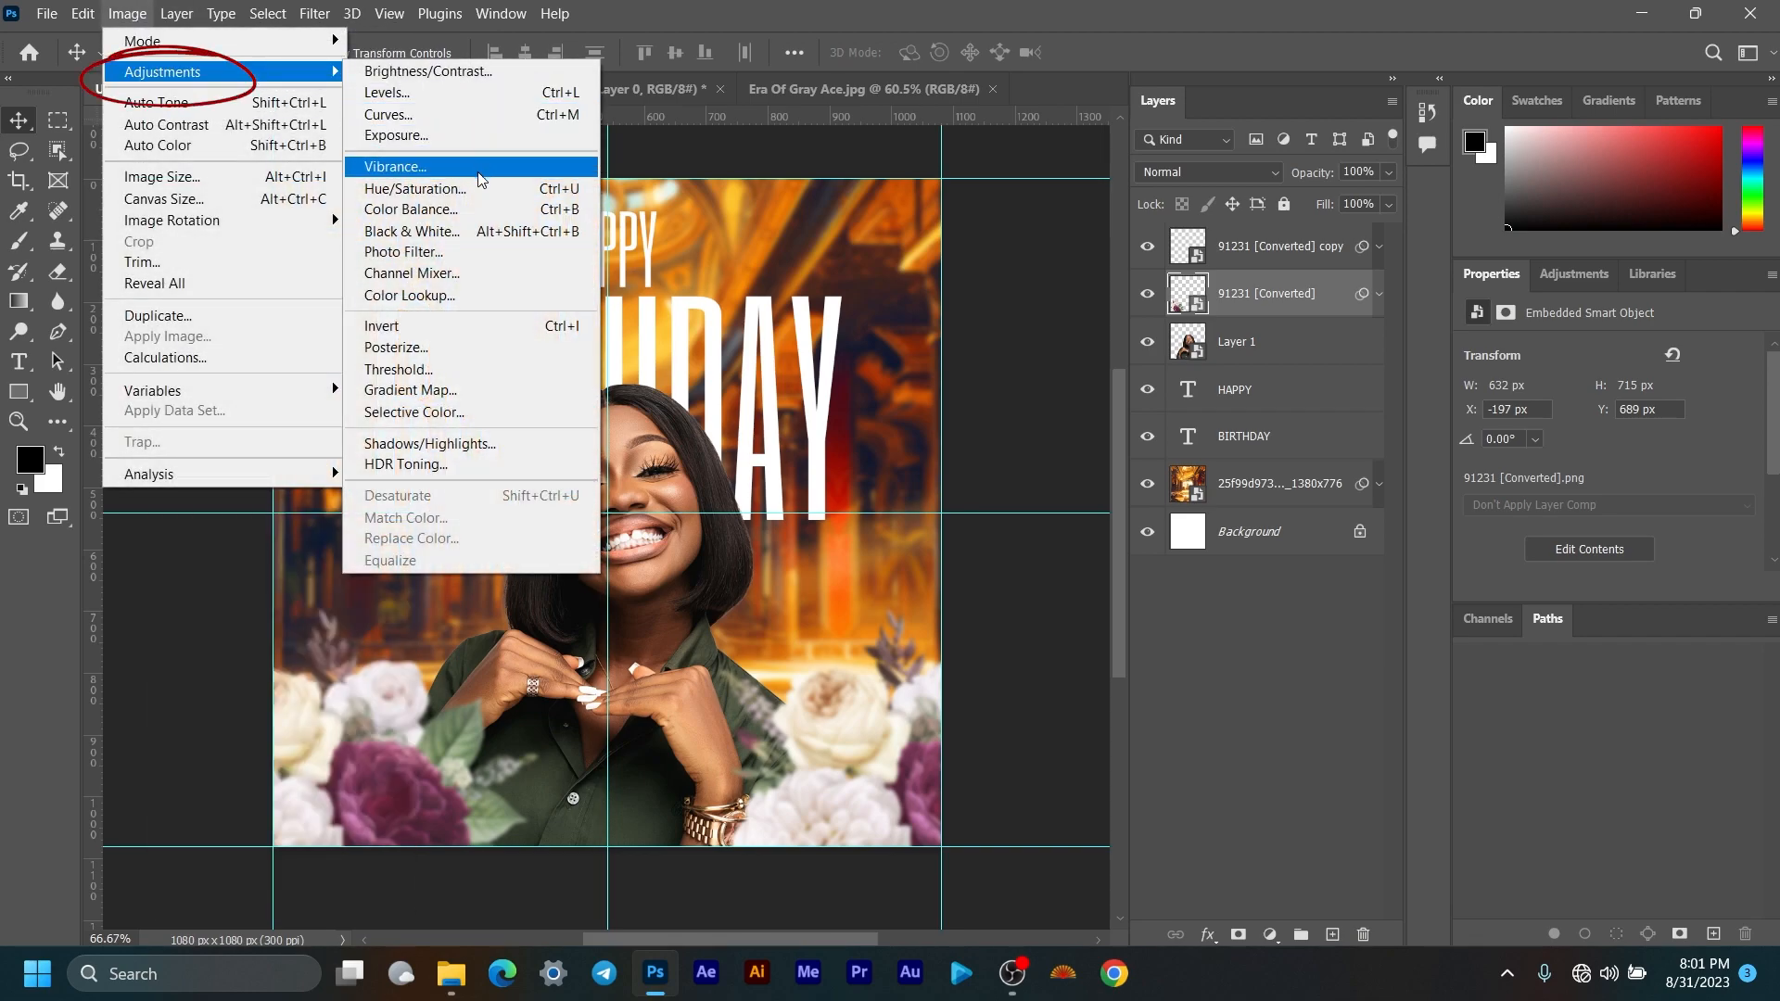
left_click(398, 114)
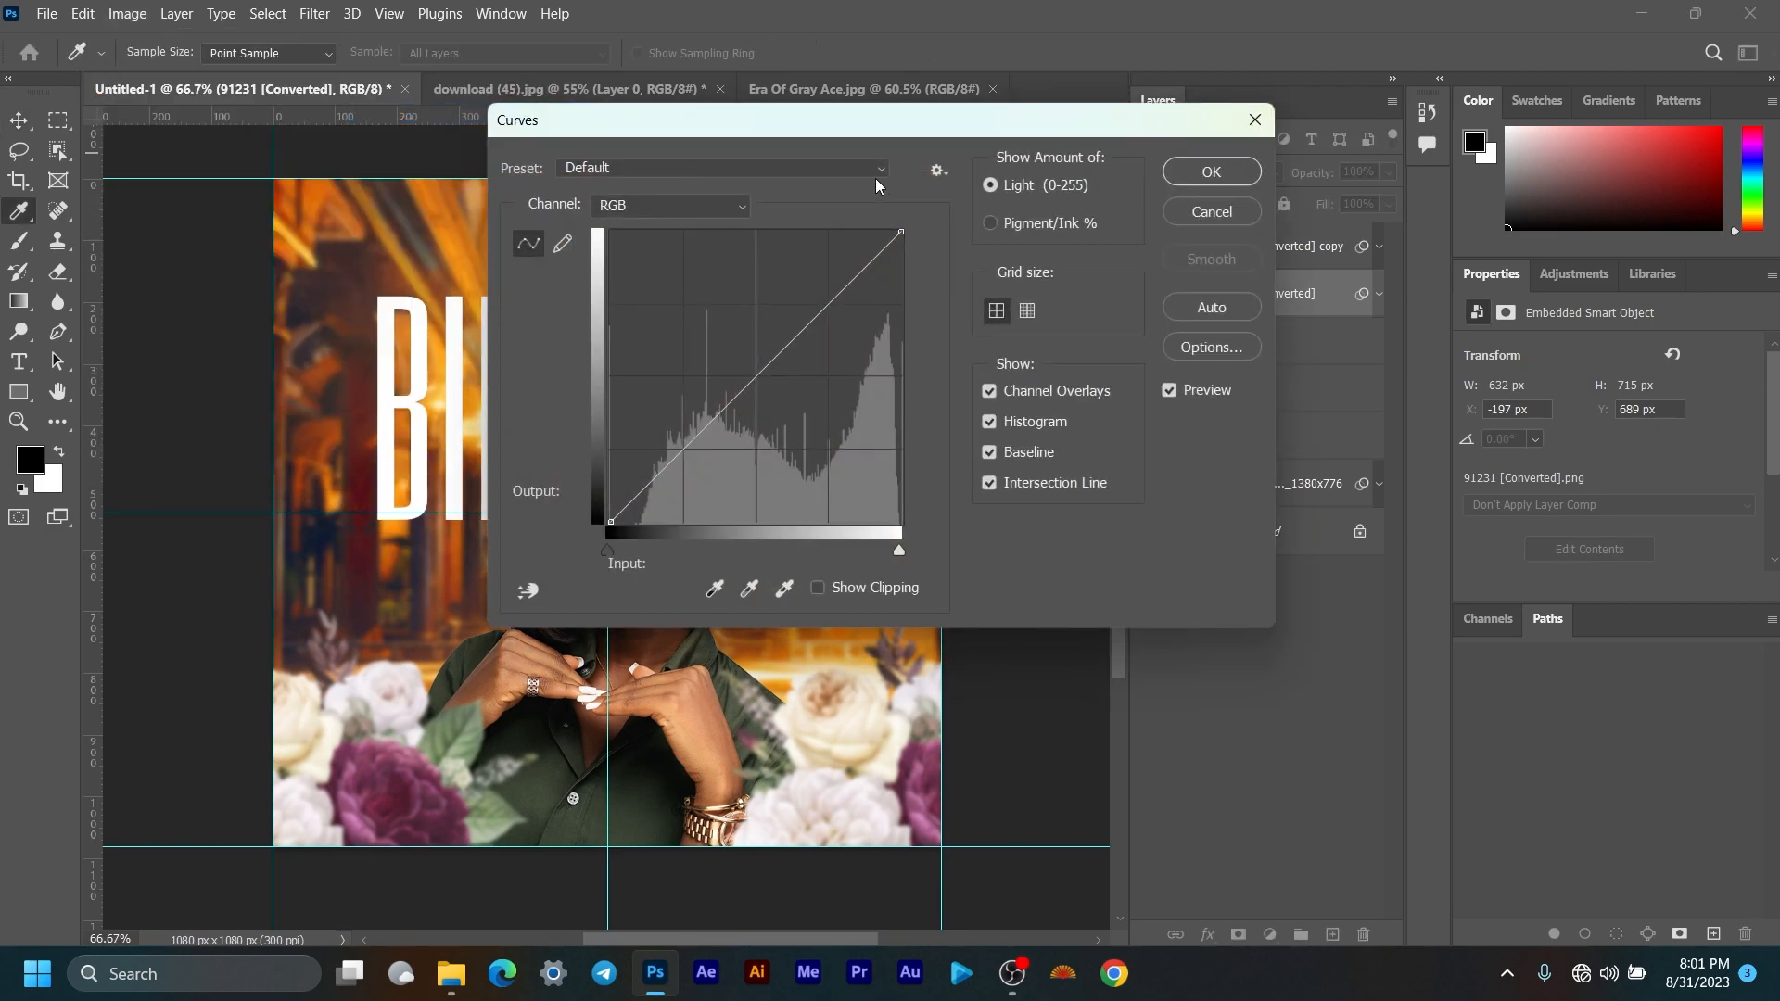
left_click_drag(1022, 127, 1300, 128)
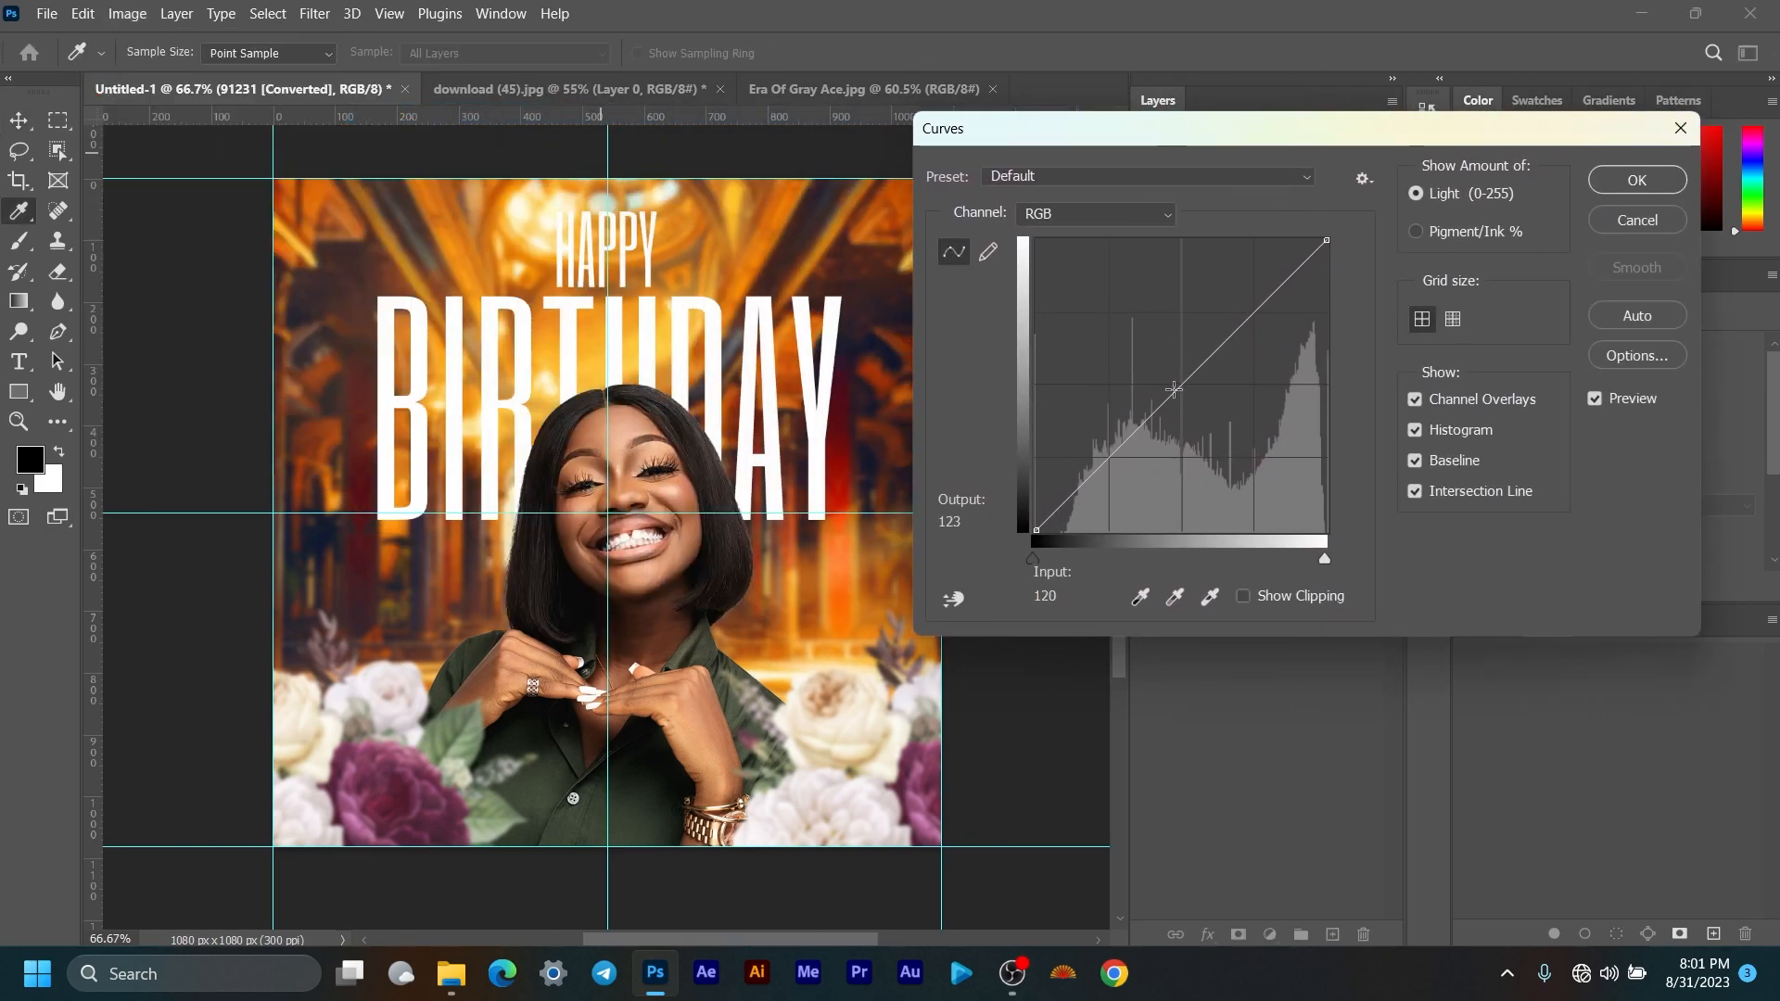
left_click_drag(1181, 383, 1191, 397)
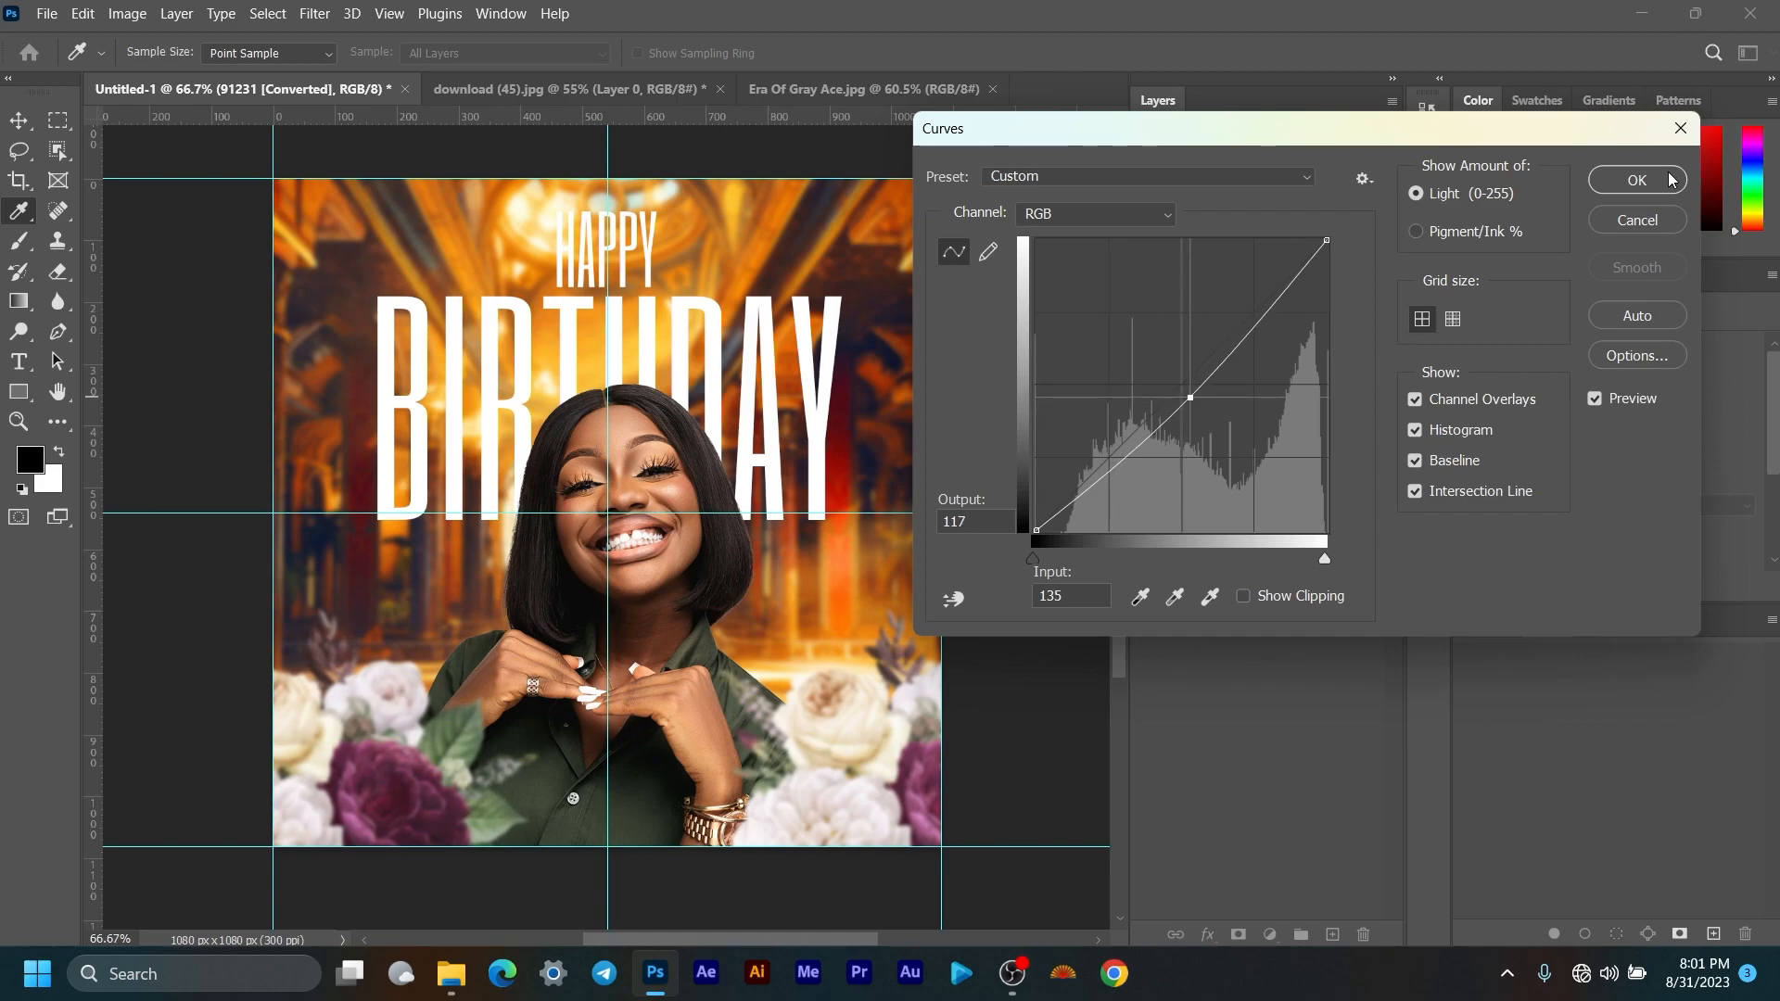
left_click(1637, 180)
left_click(1380, 295)
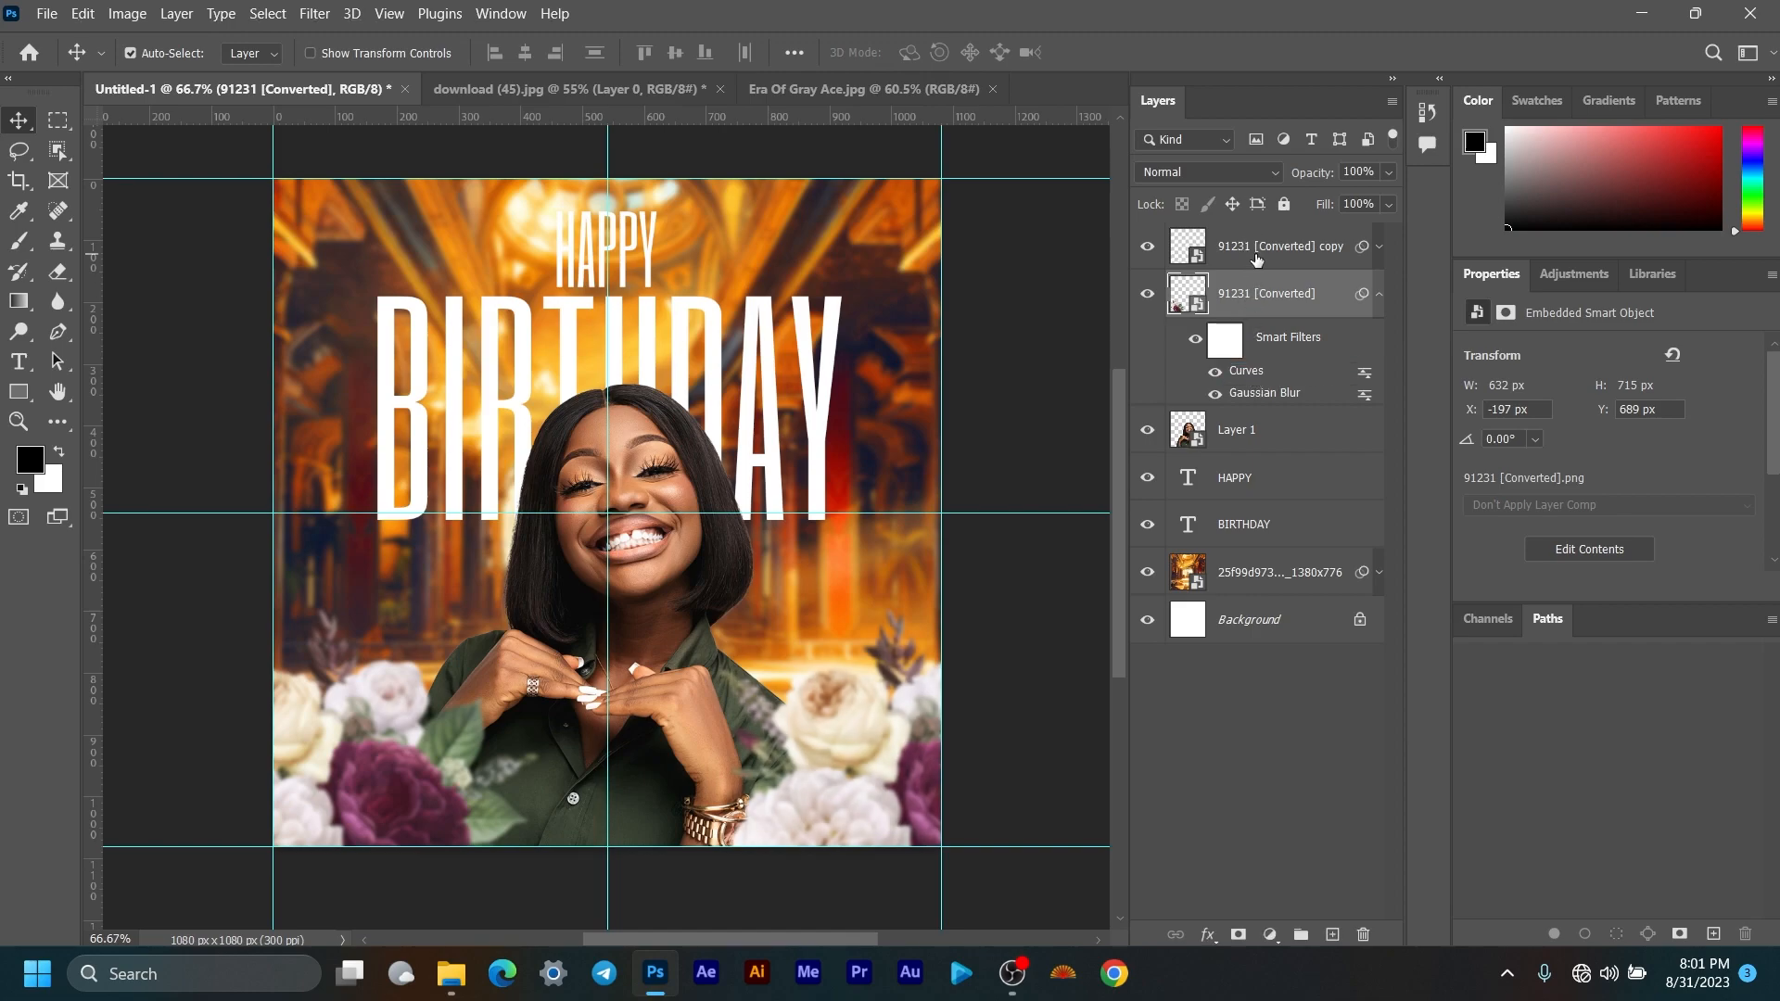
left_click(1380, 297)
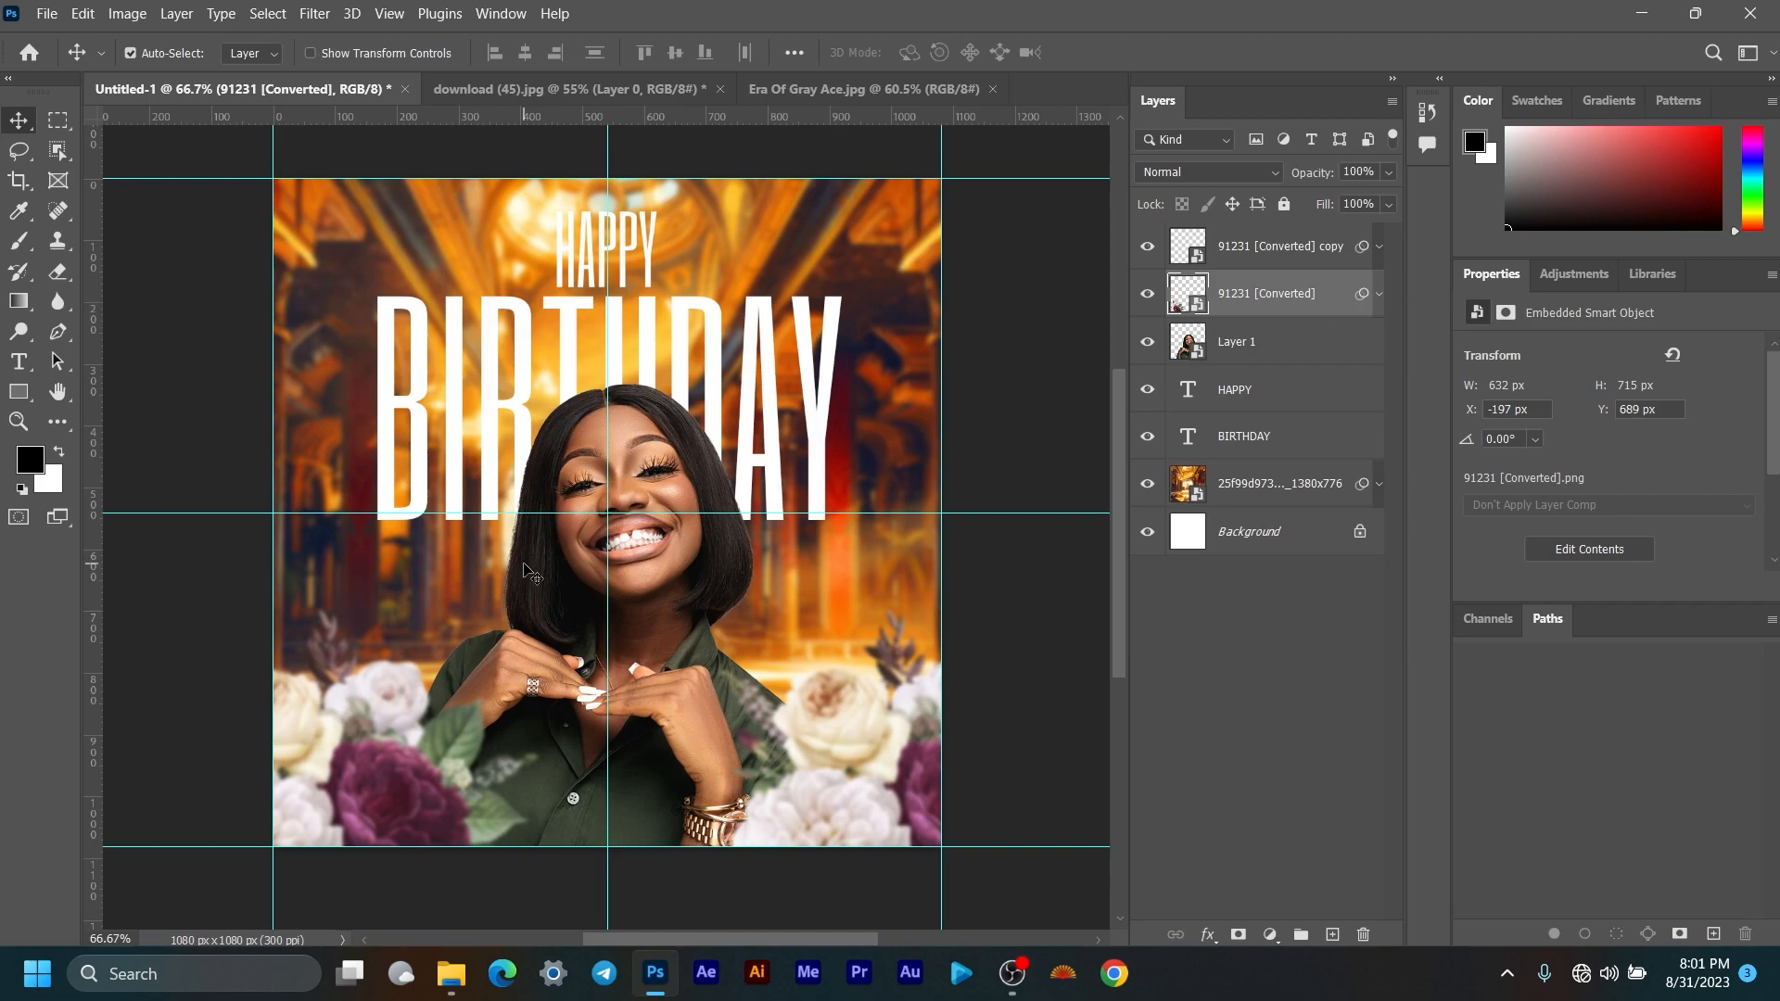
left_click(1316, 484)
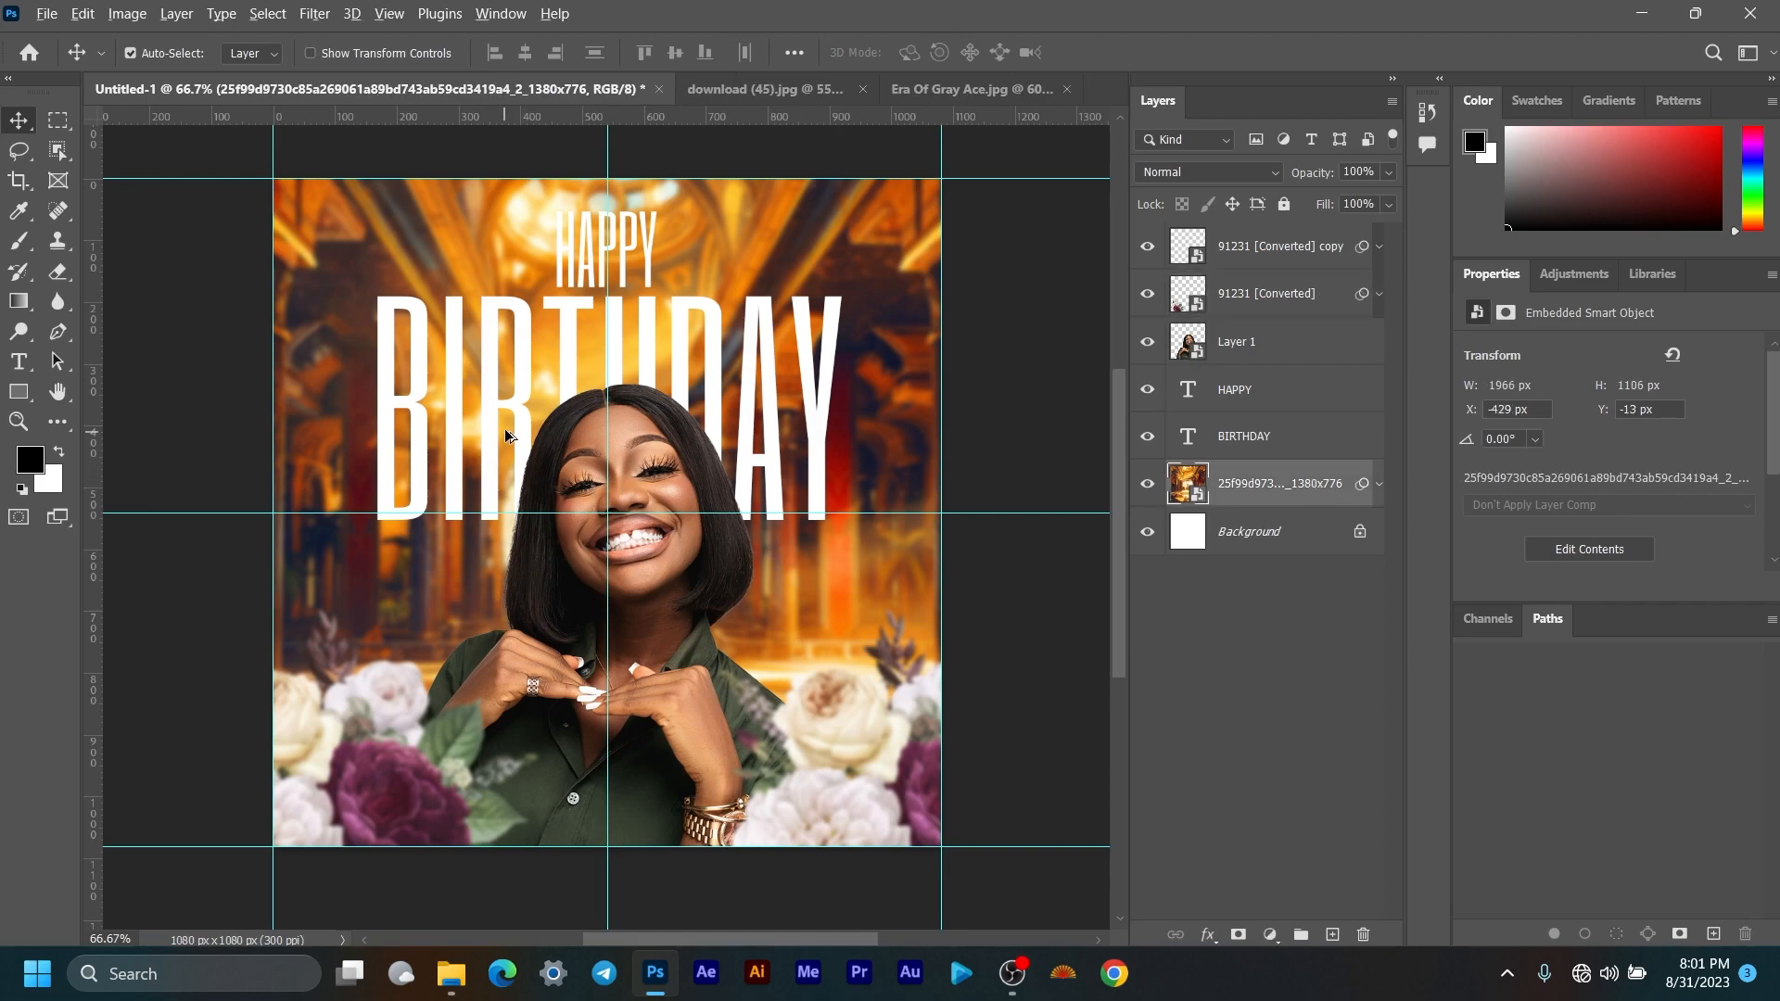
scroll(572, 397, "down", 2)
scroll(572, 397, "up", 3)
scroll(572, 396, "down", 2)
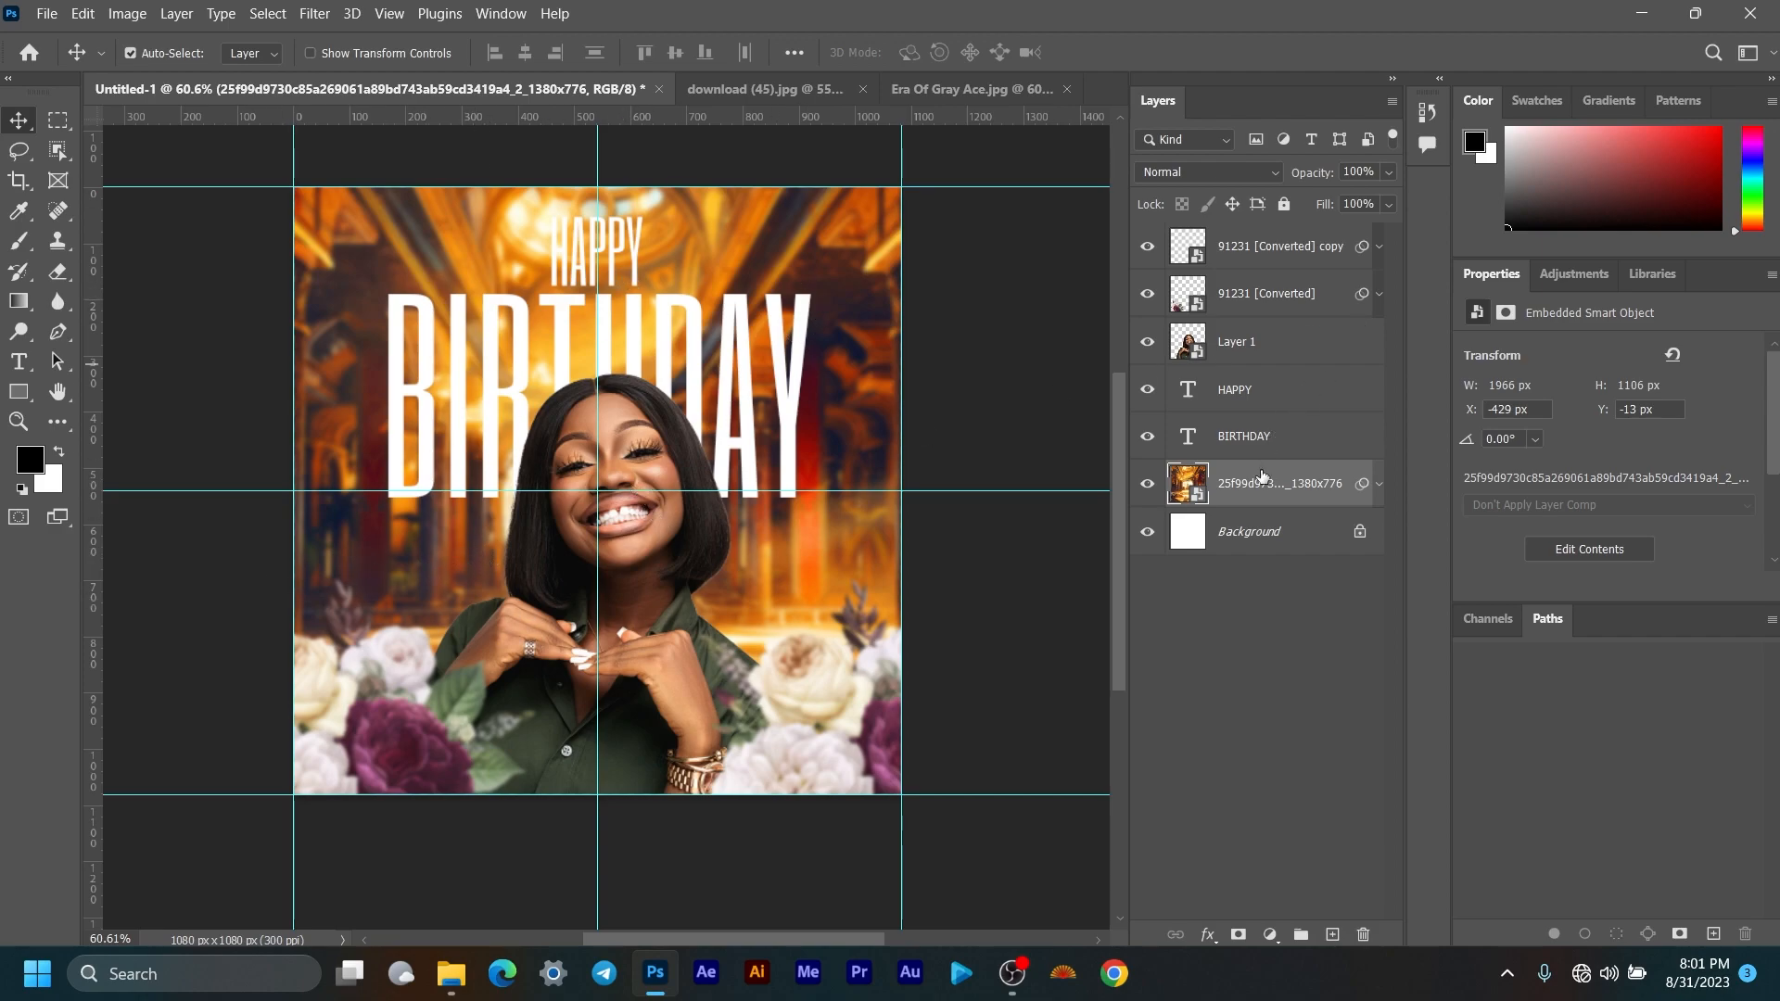
left_click(125, 14)
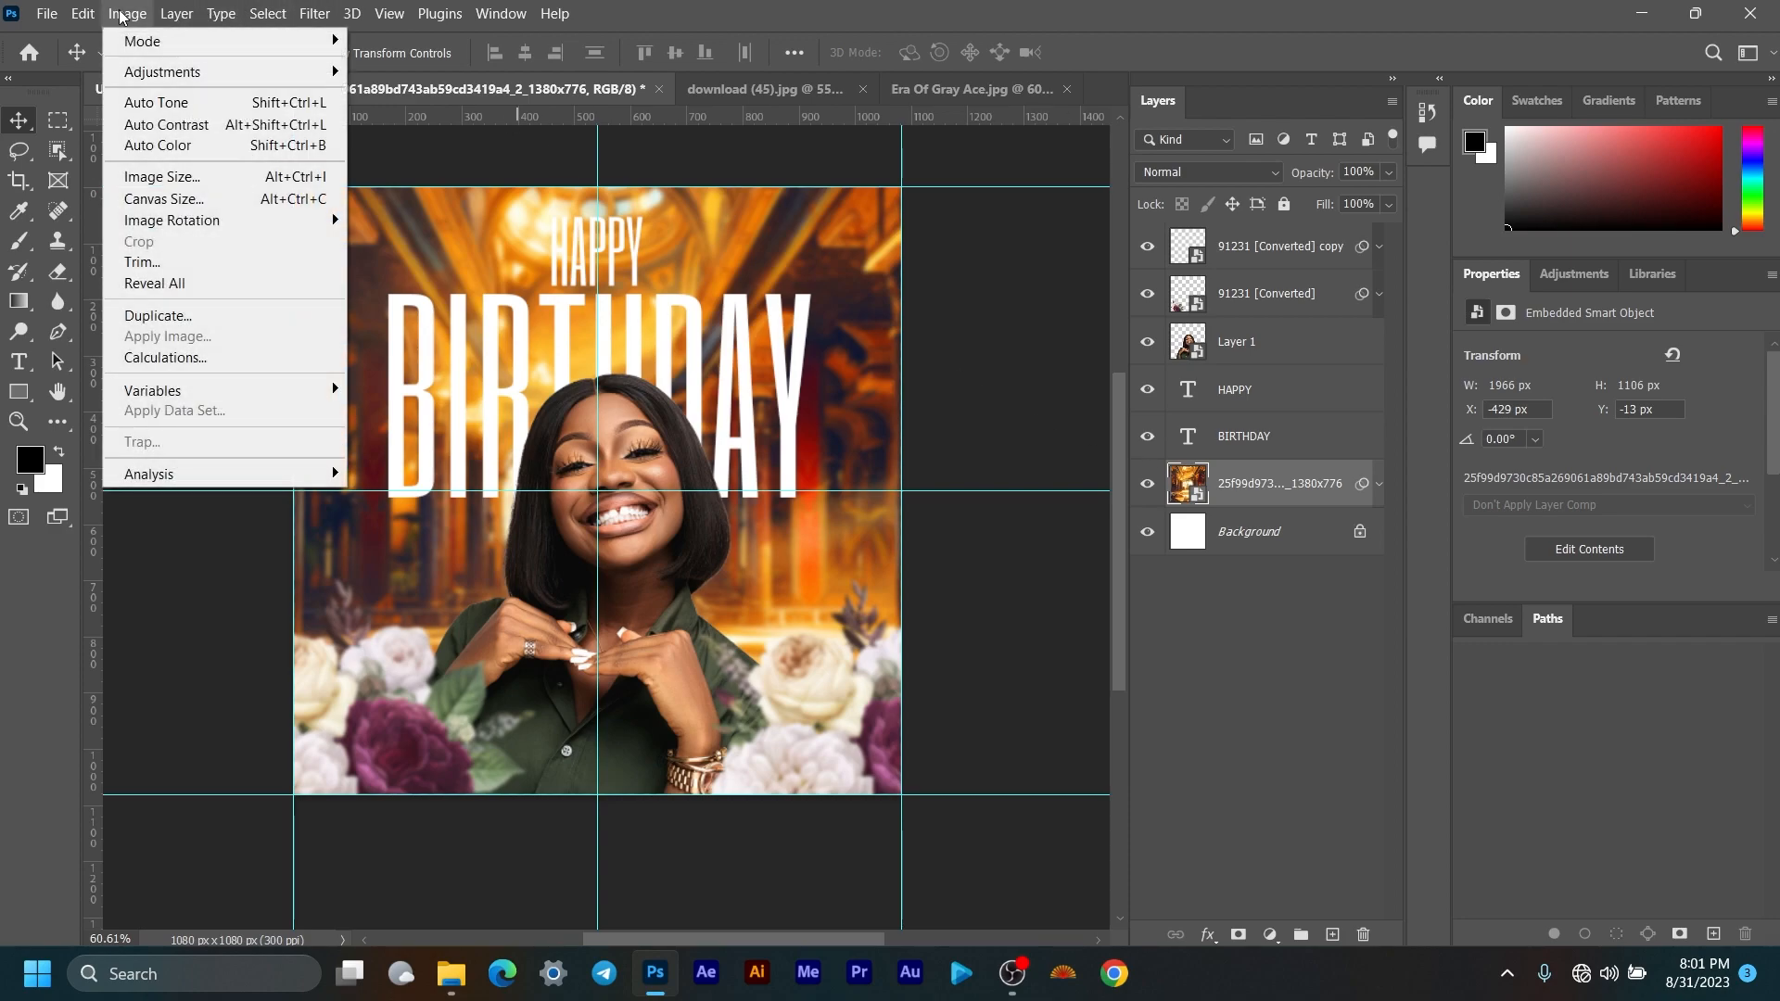
mouse_move(135, 72)
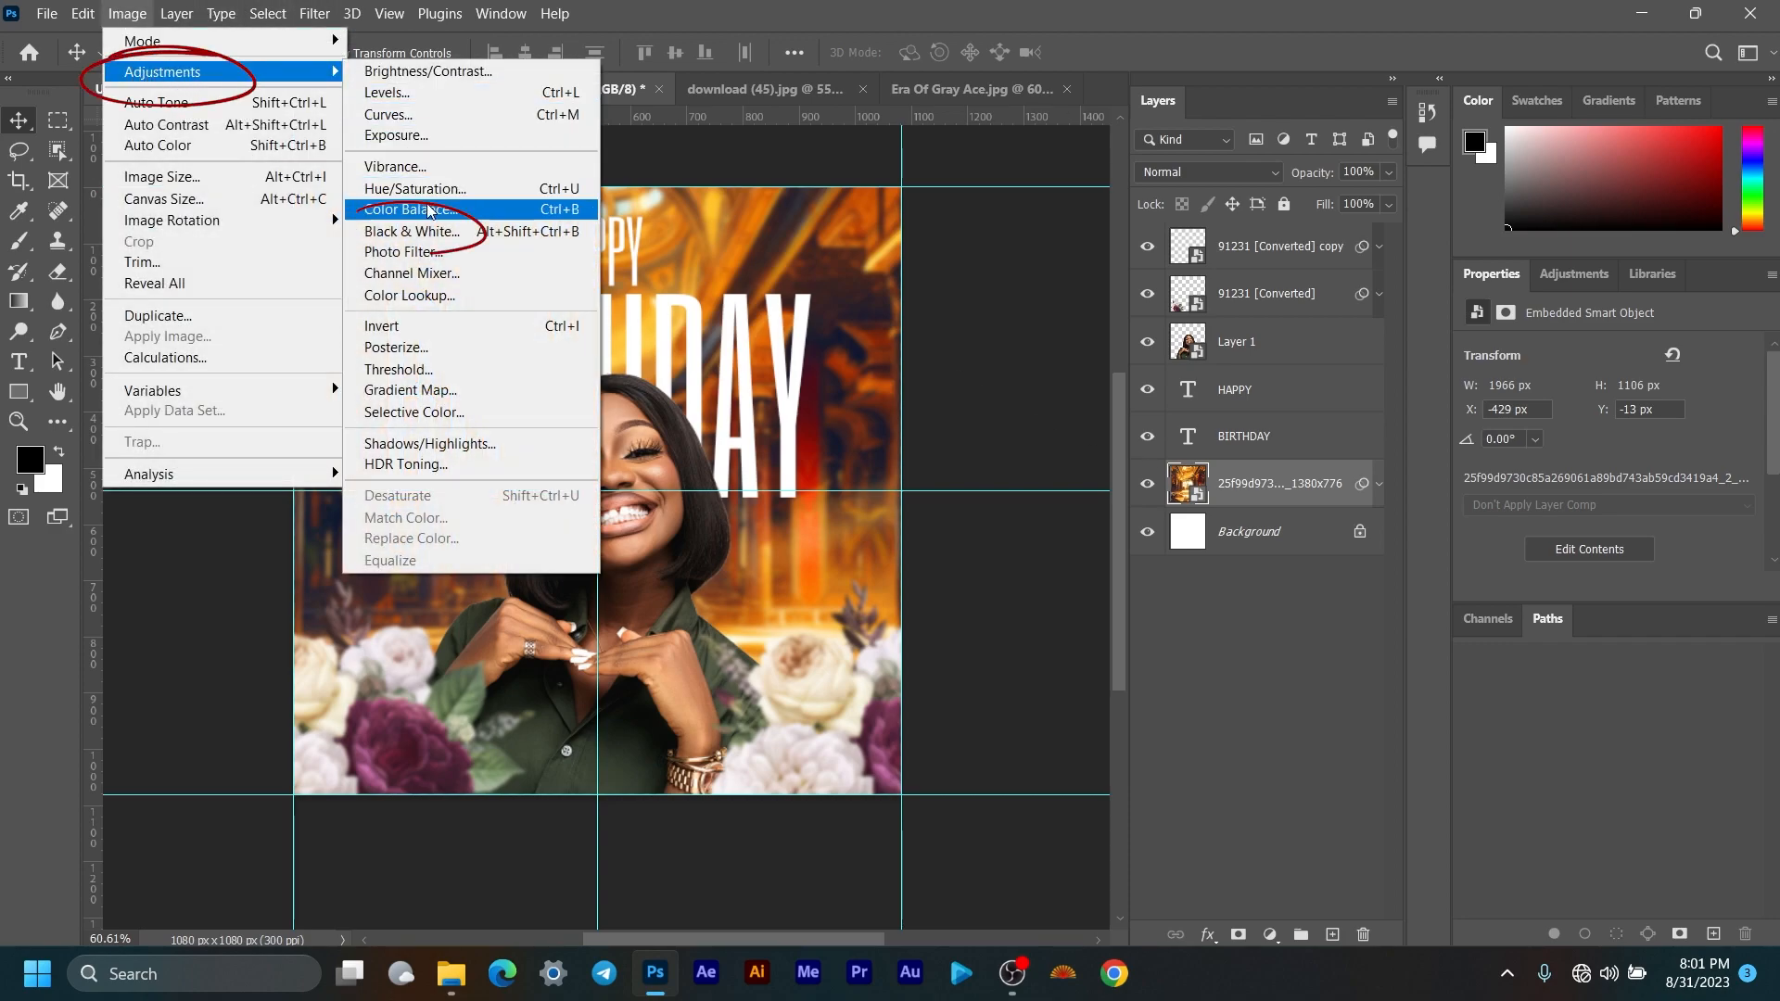
left_click(431, 233)
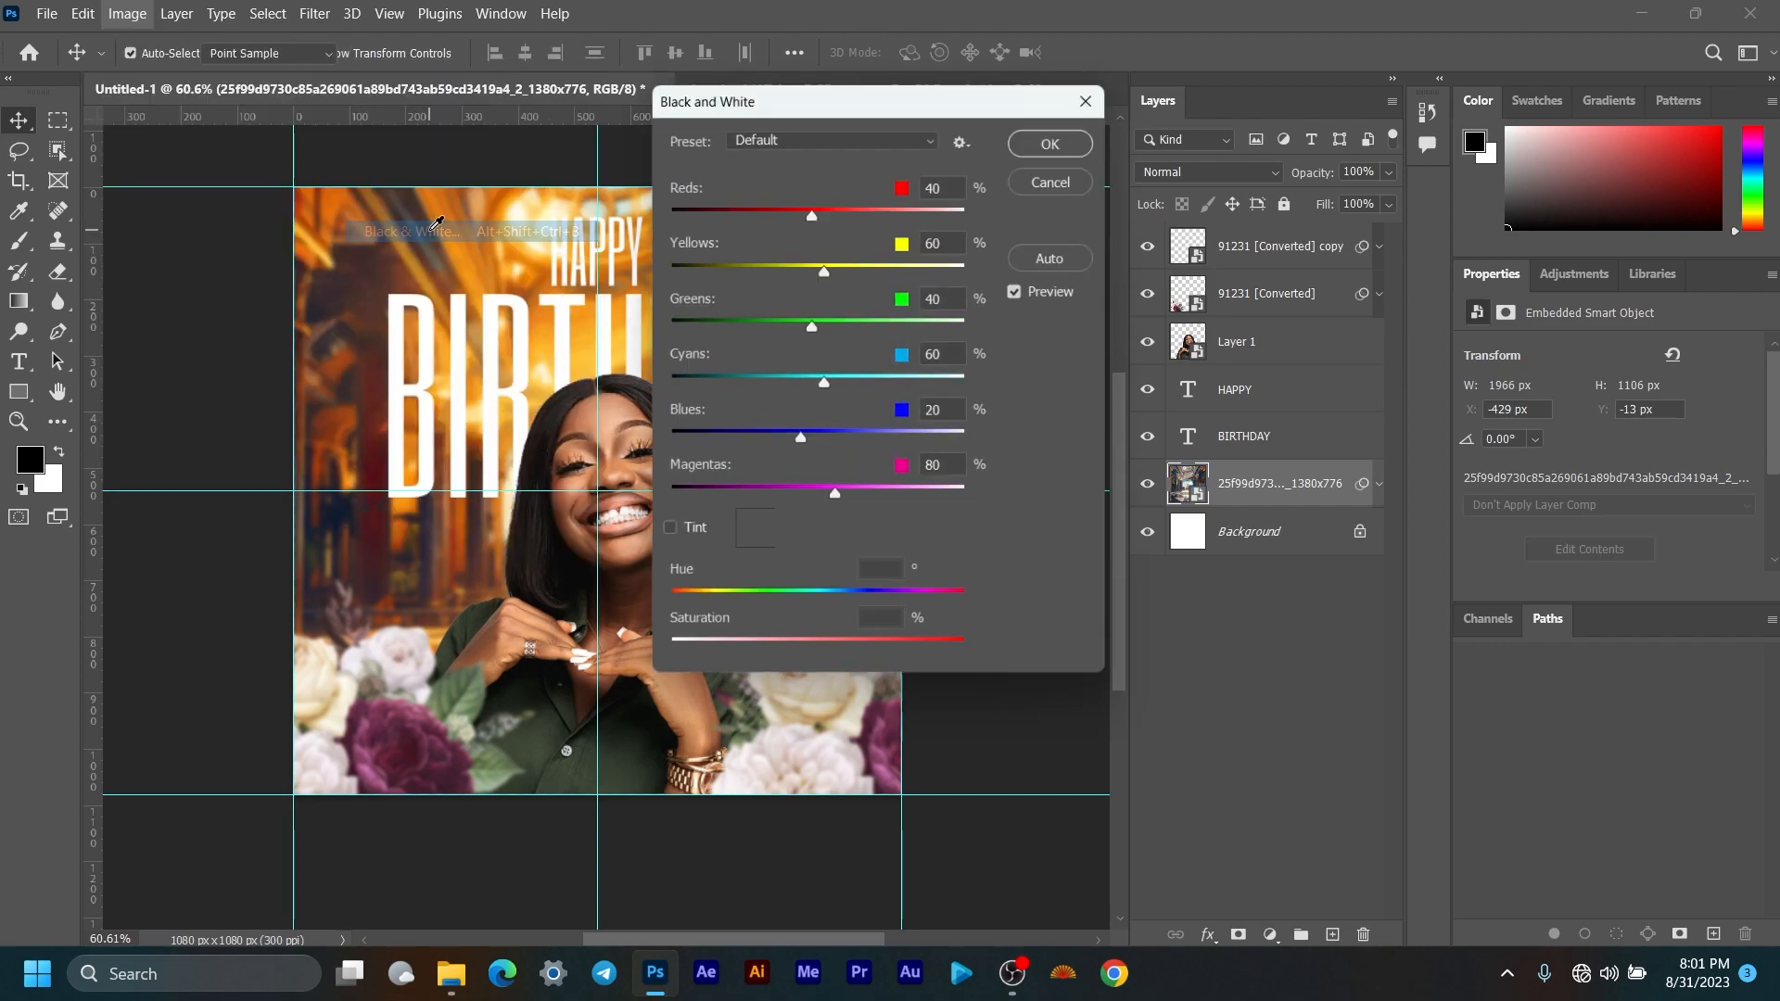
left_click_drag(897, 99, 1383, 113)
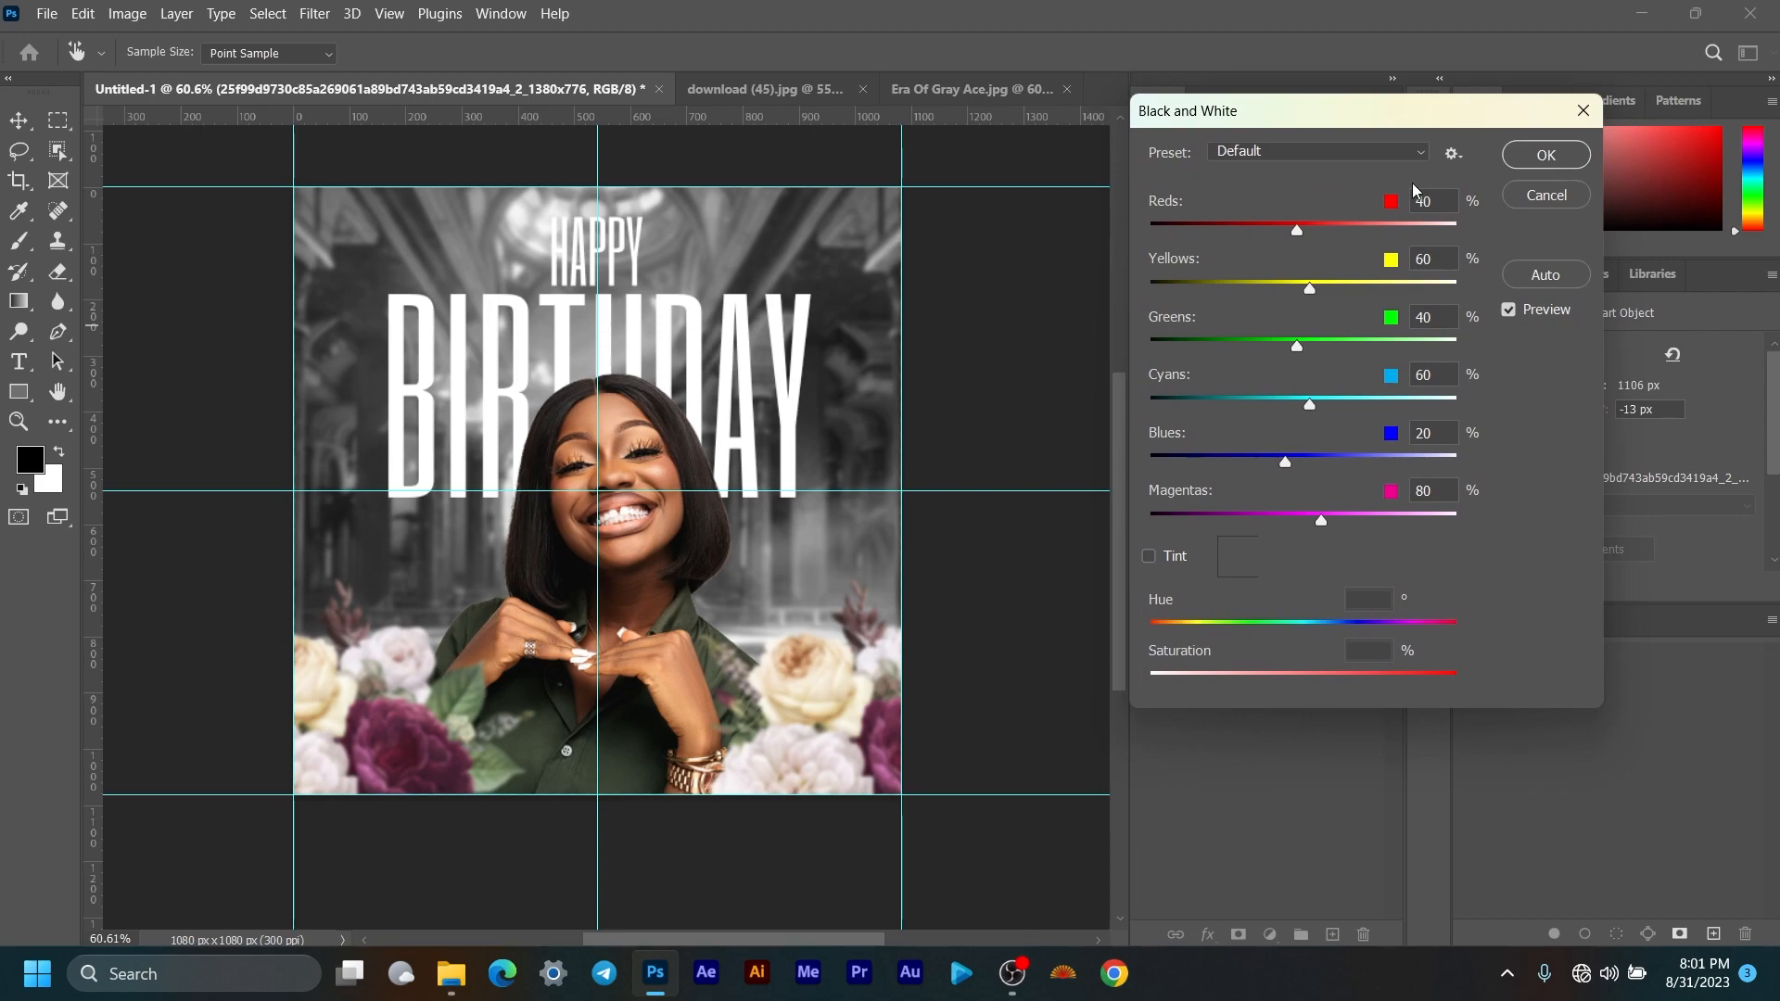
left_click(1545, 275)
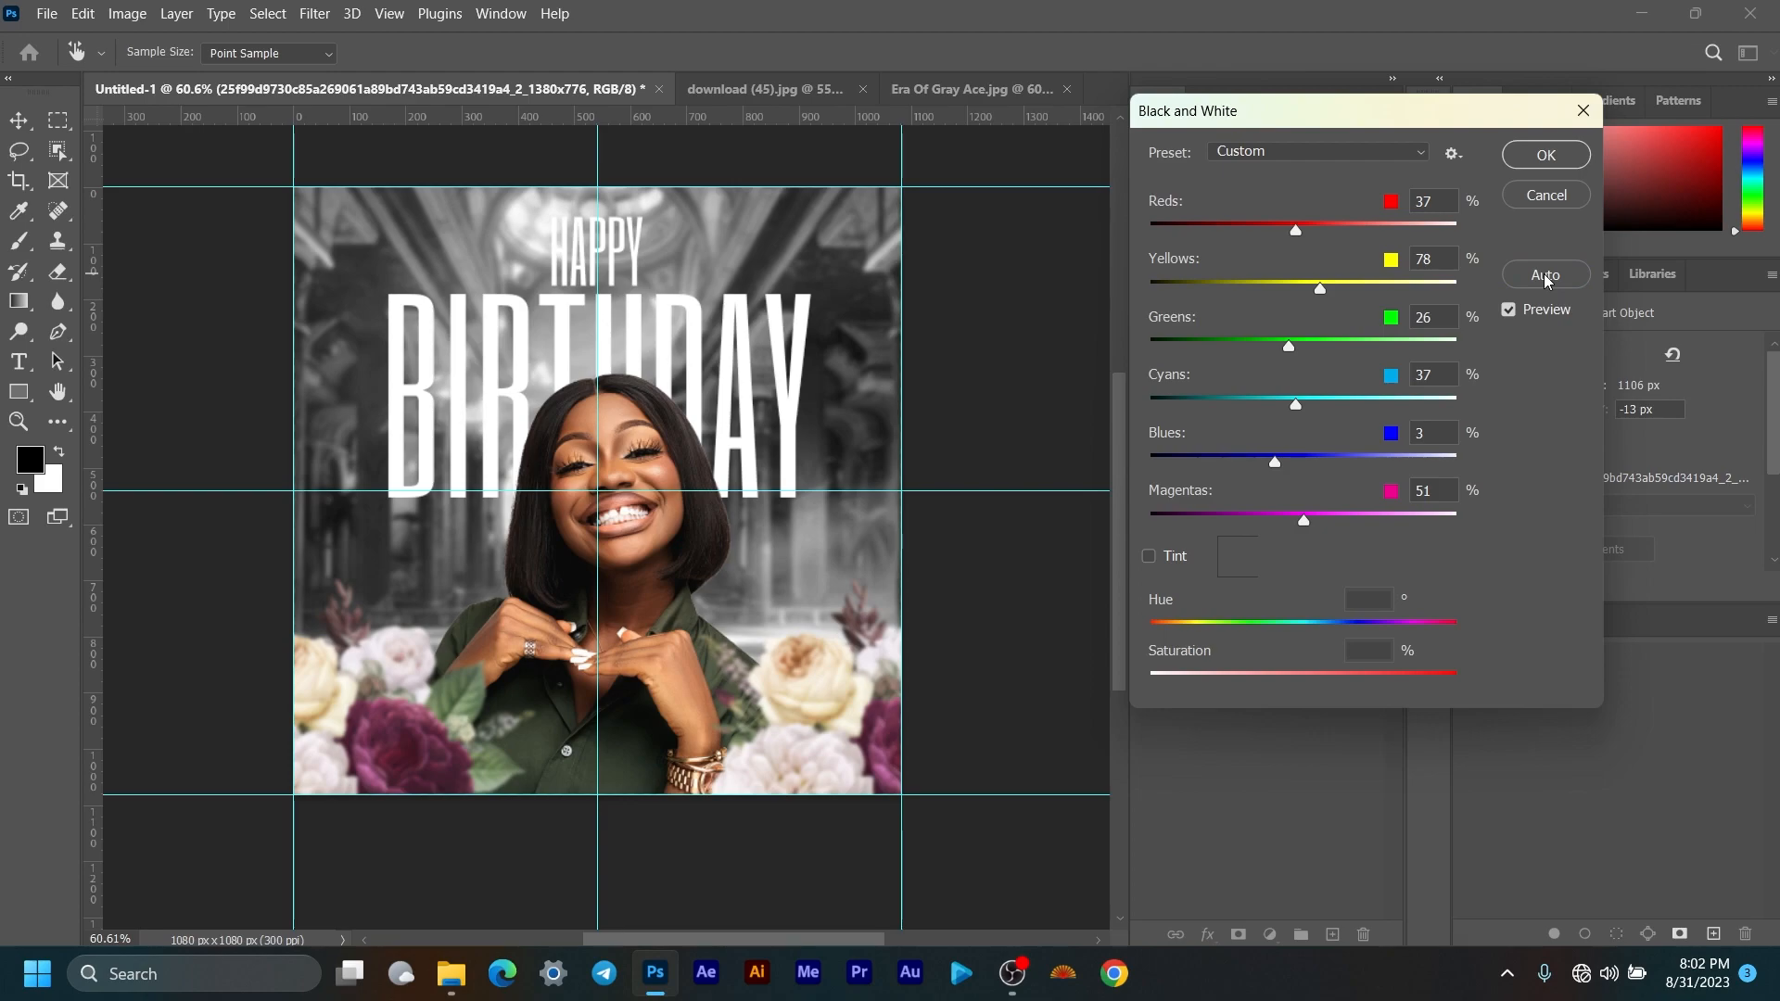
left_click_drag(1299, 237, 1283, 237)
left_click_drag(1317, 295, 1318, 299)
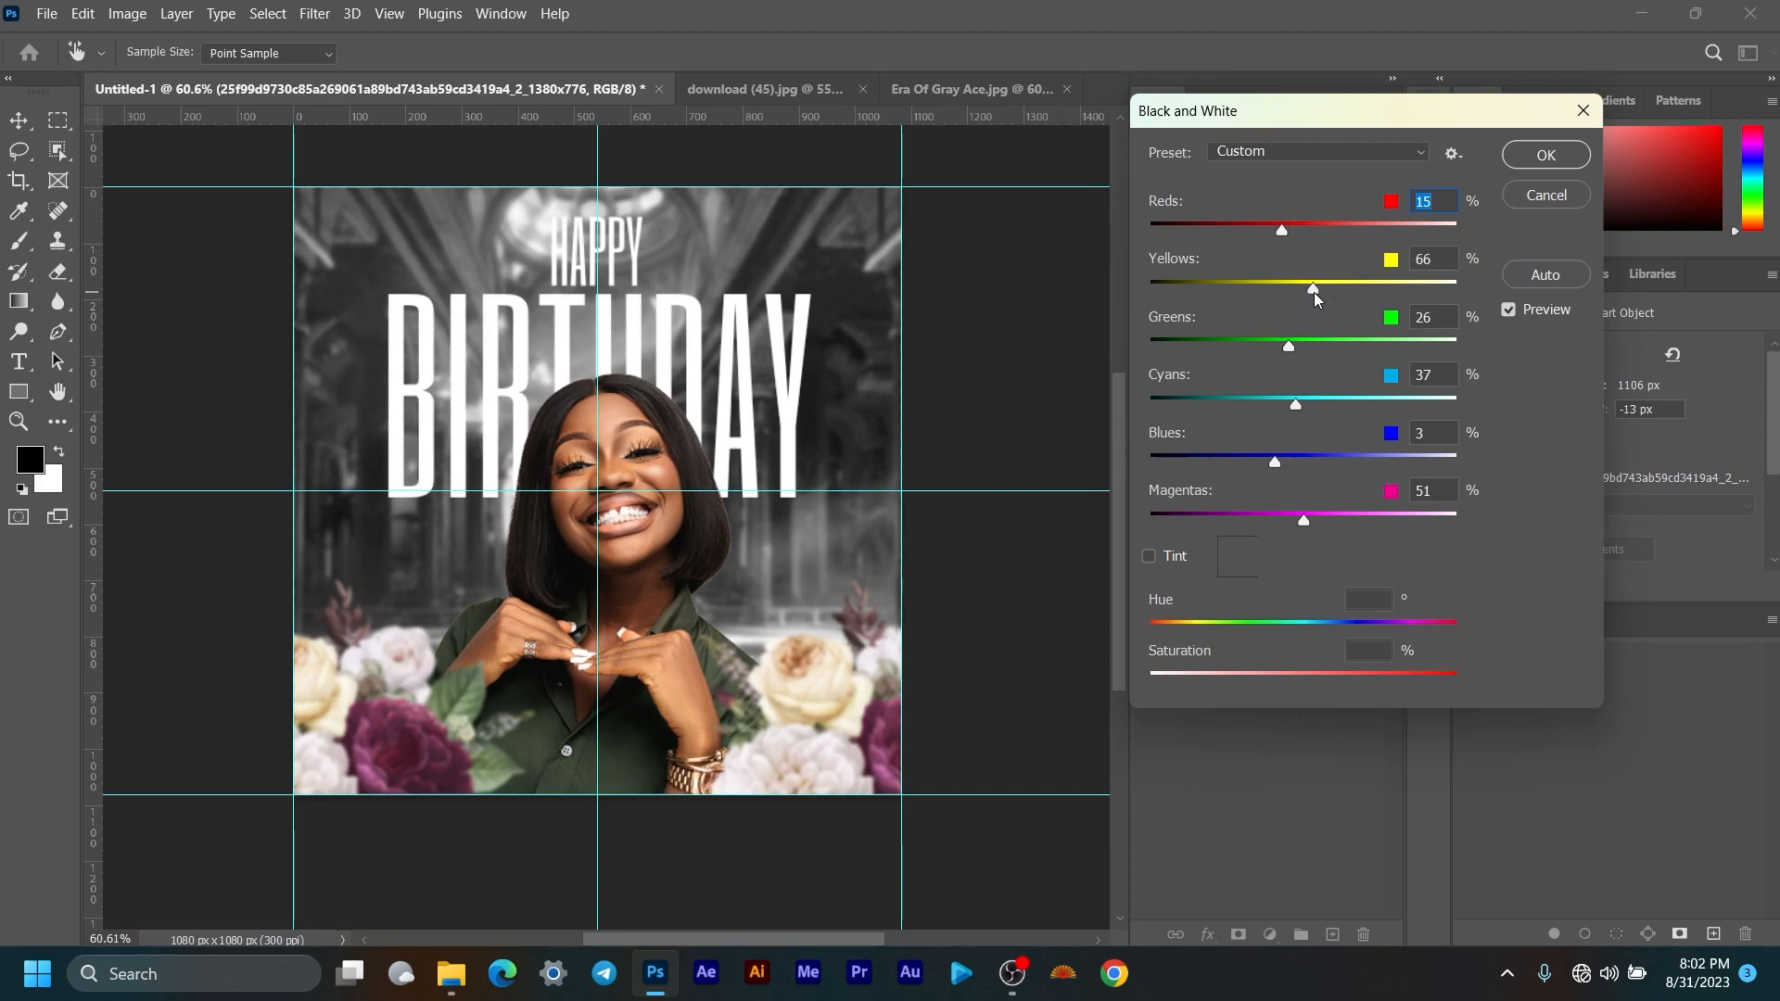
left_click(1546, 154)
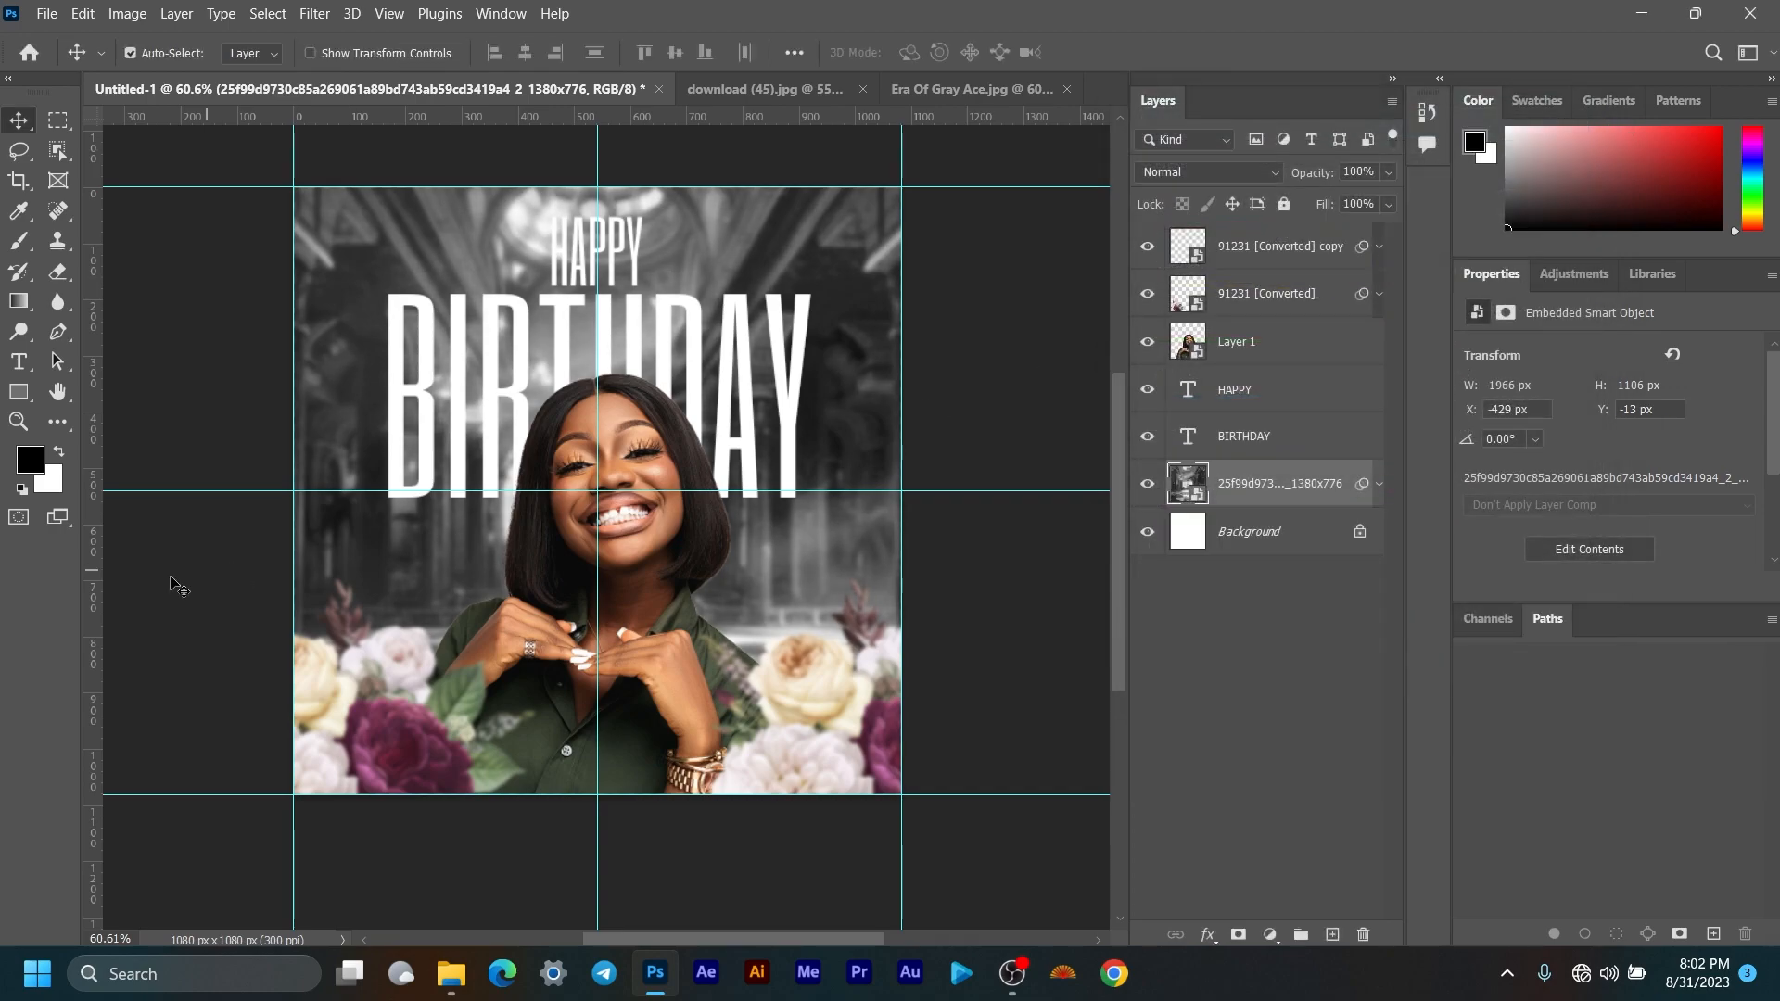
scroll(751, 527, "down", 1)
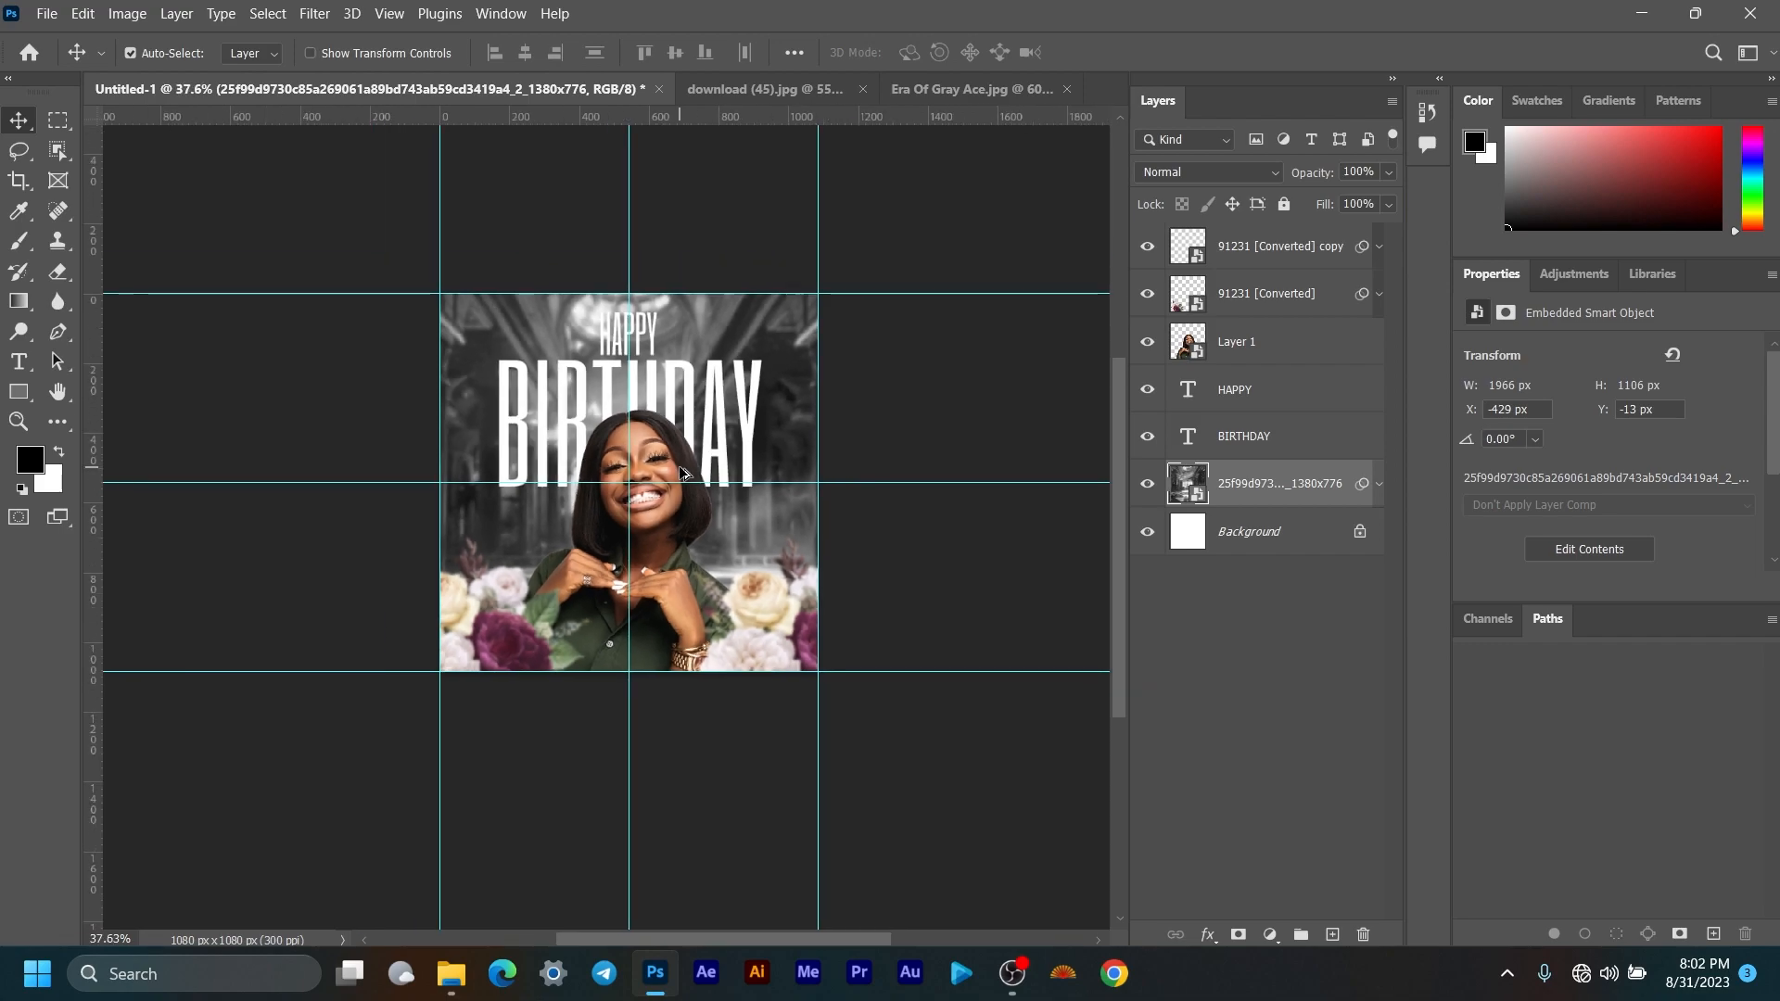
scroll(677, 468, "up", 2)
left_click(1378, 486)
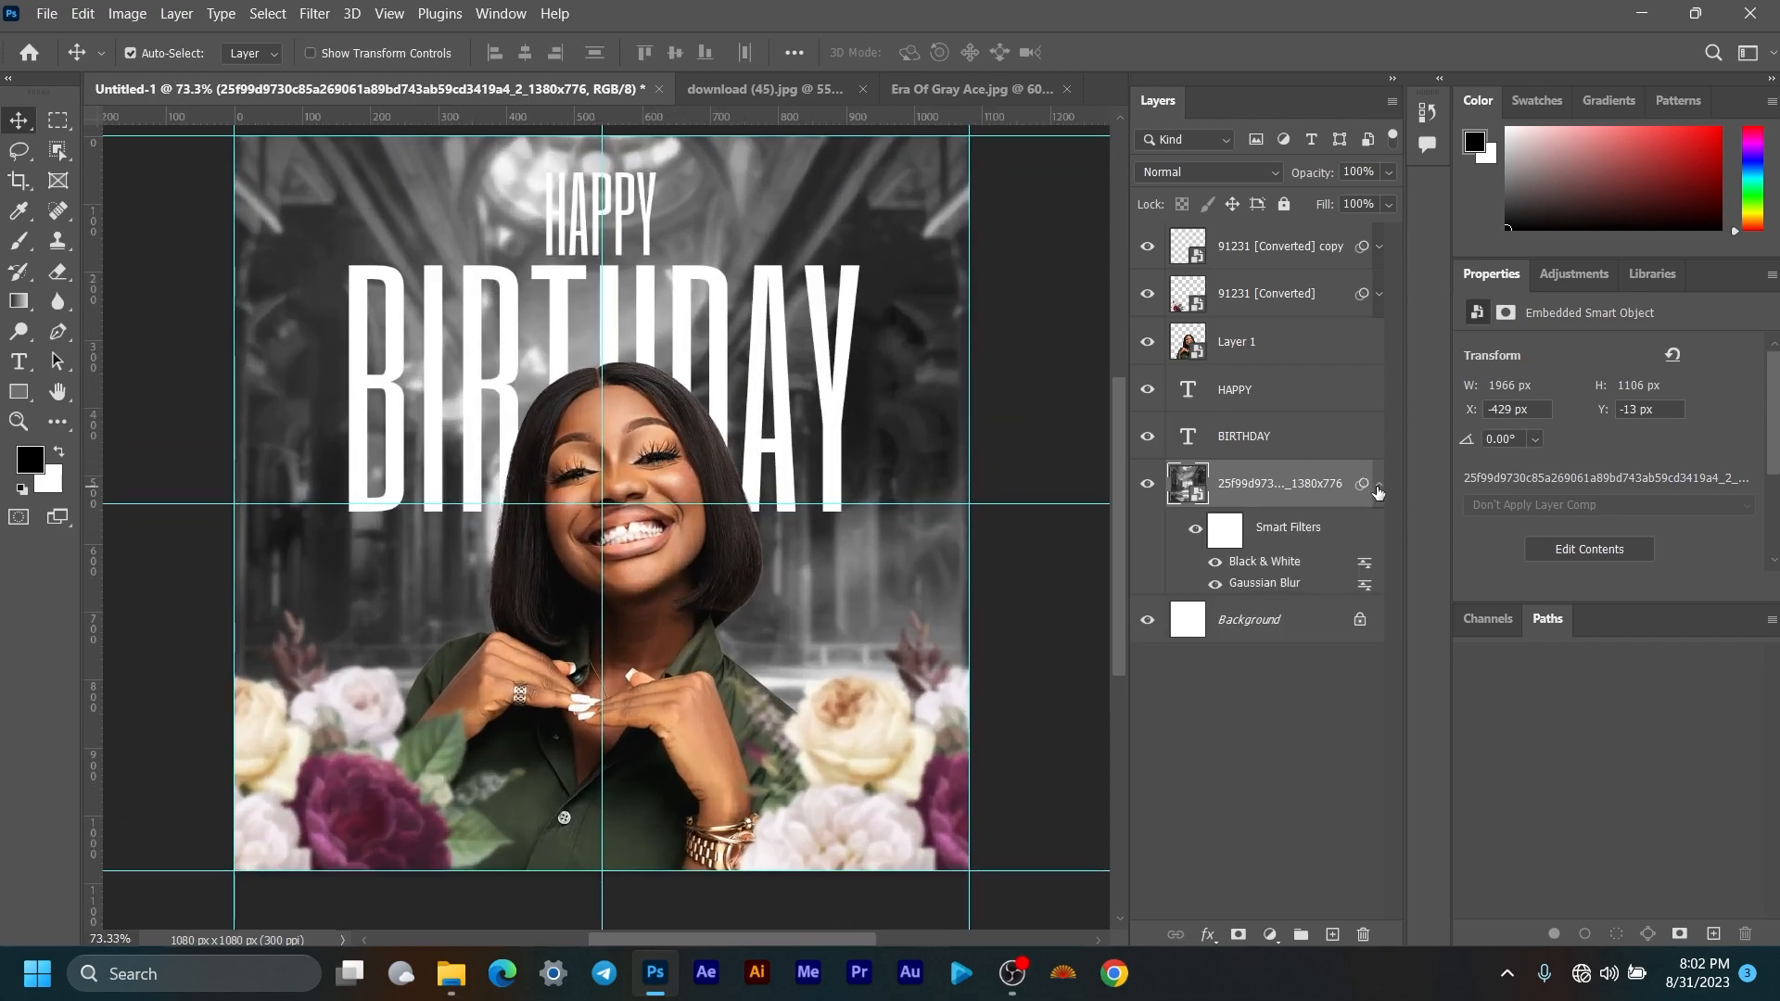
left_click(1215, 563)
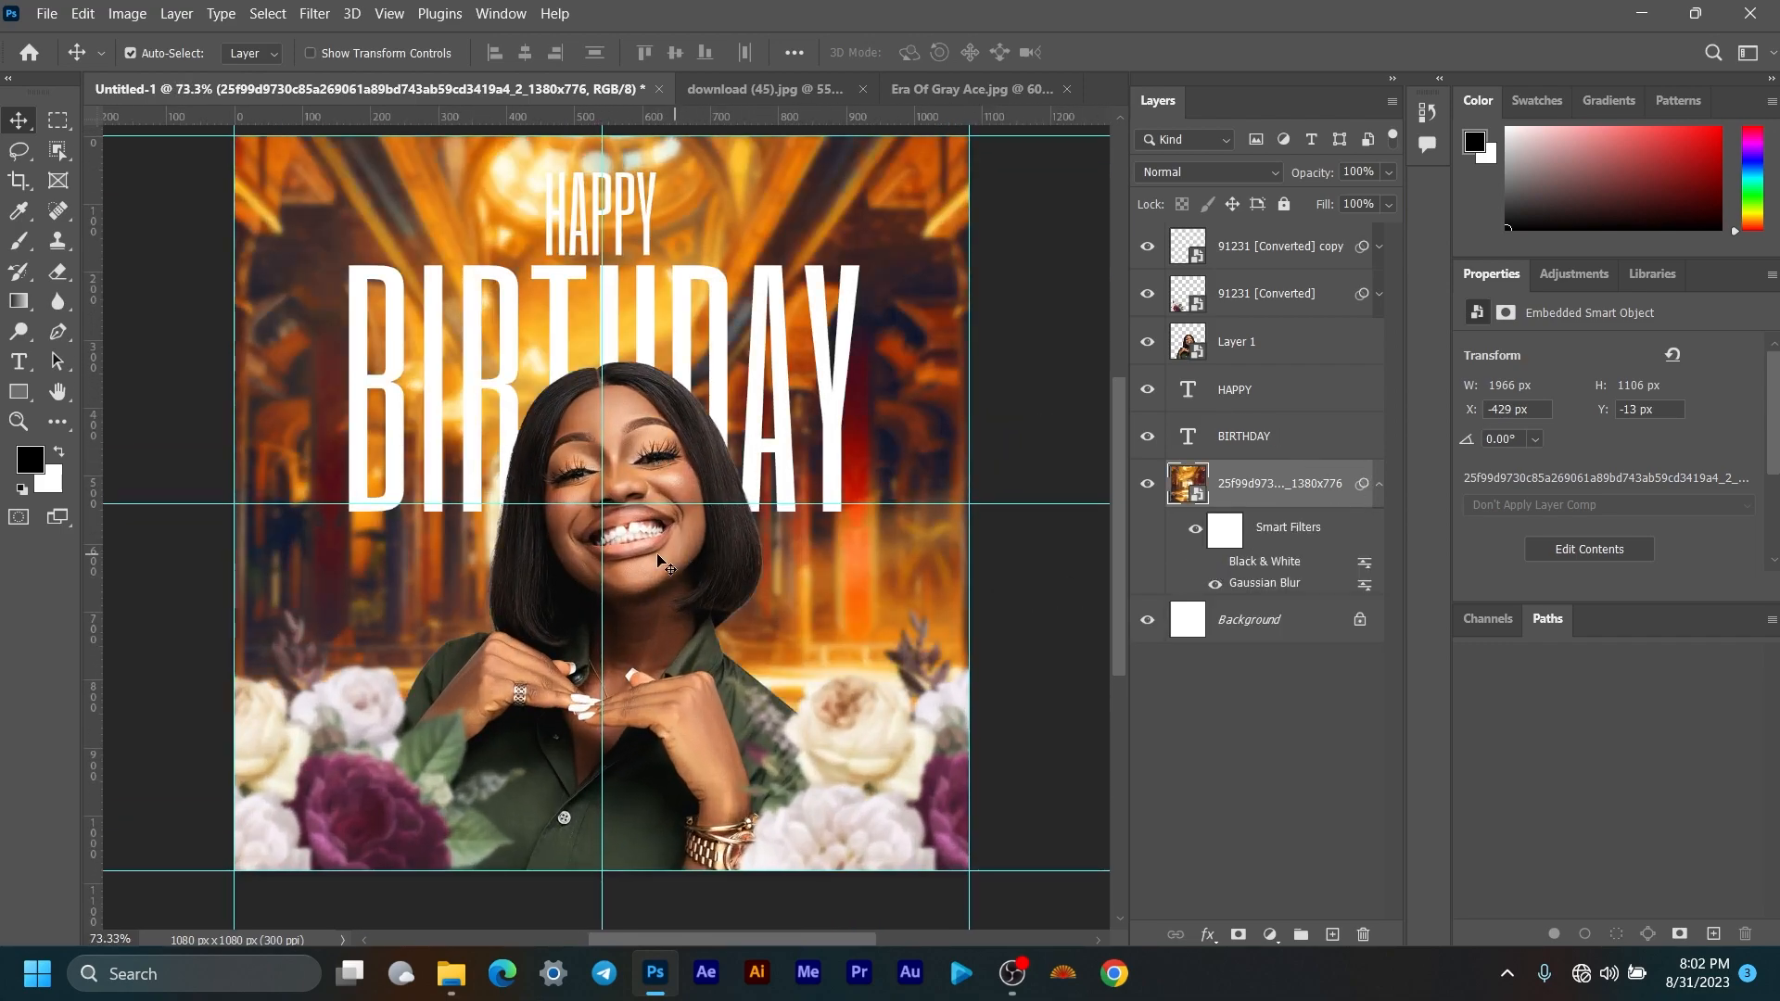
left_click(1218, 562)
left_click(1379, 493)
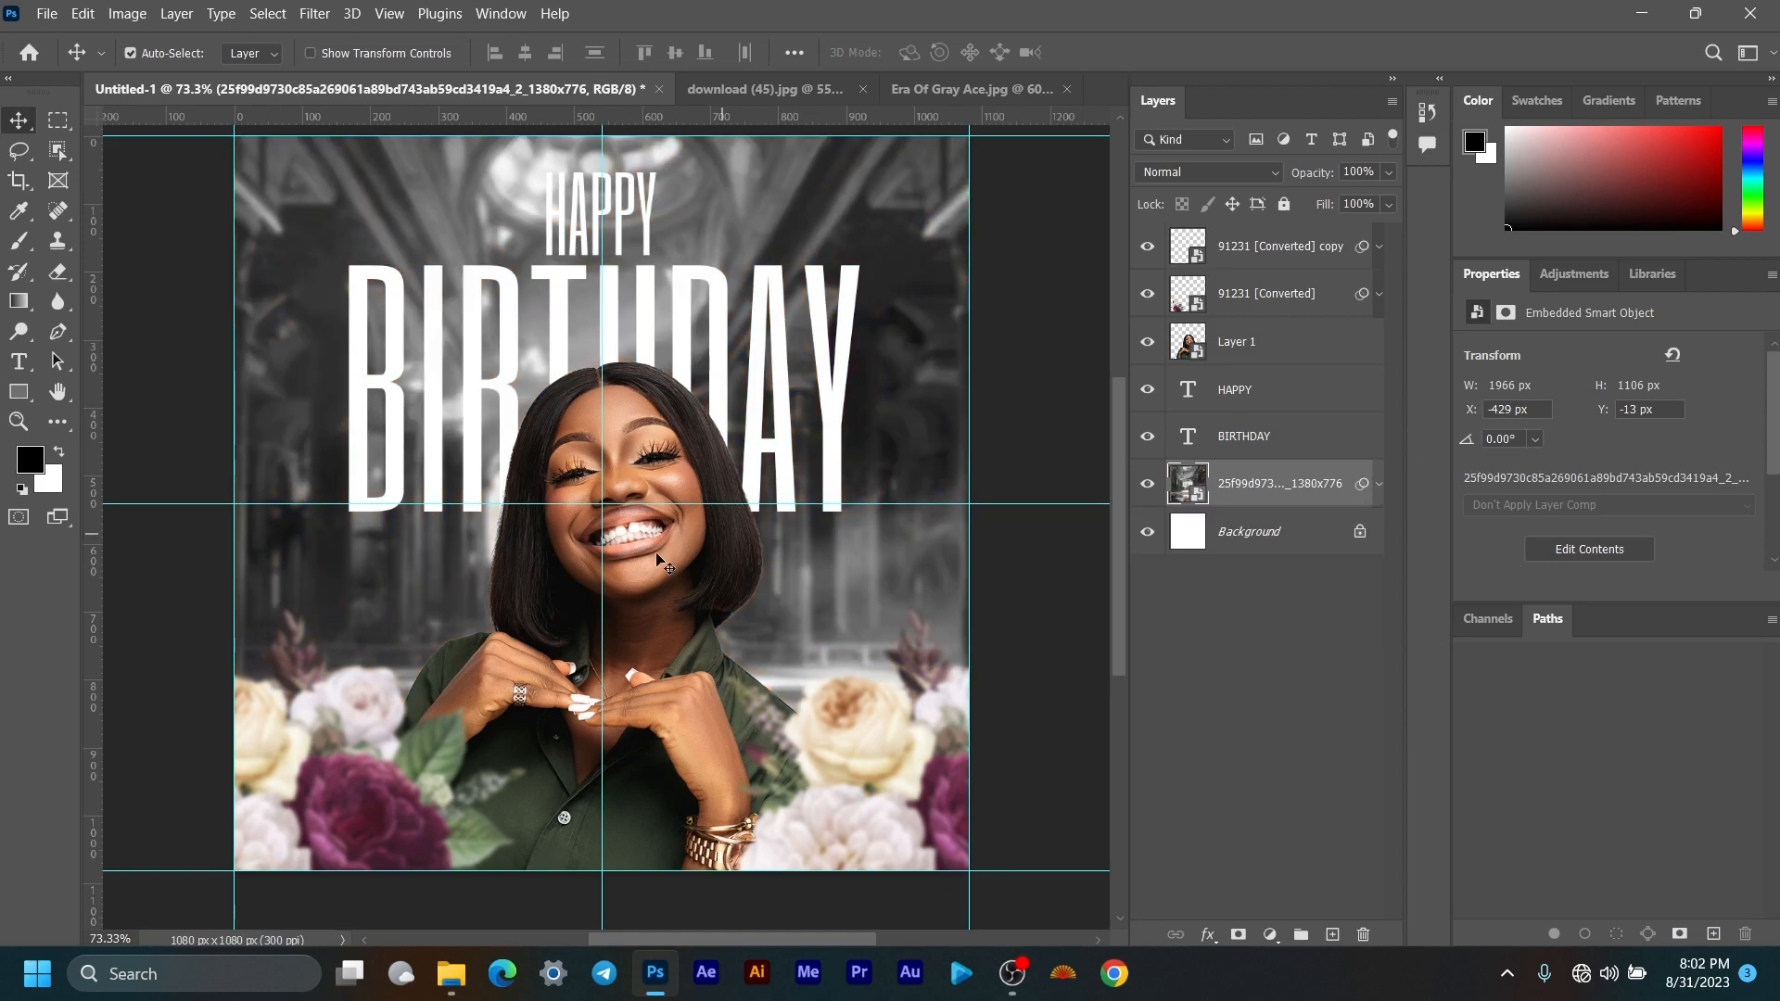
scroll(401, 601, "down", 2)
left_click_drag(647, 330, 668, 346)
scroll(669, 347, "up", 1)
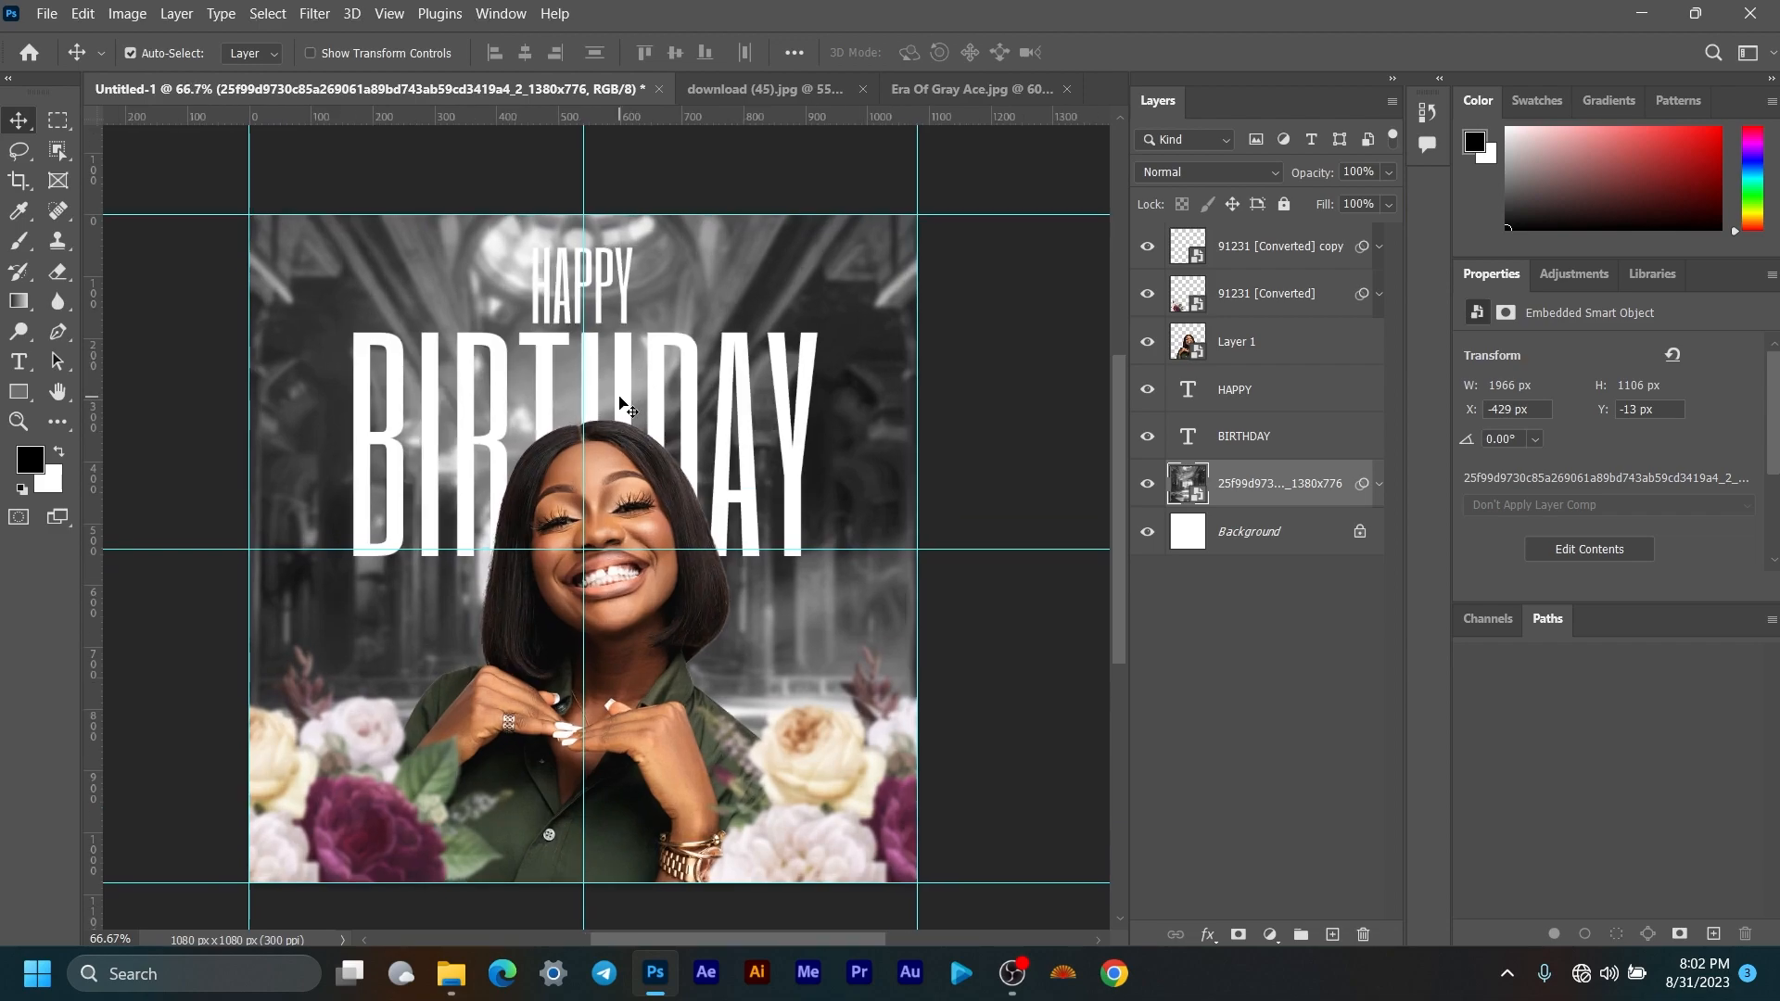
left_click_drag(694, 389, 713, 358)
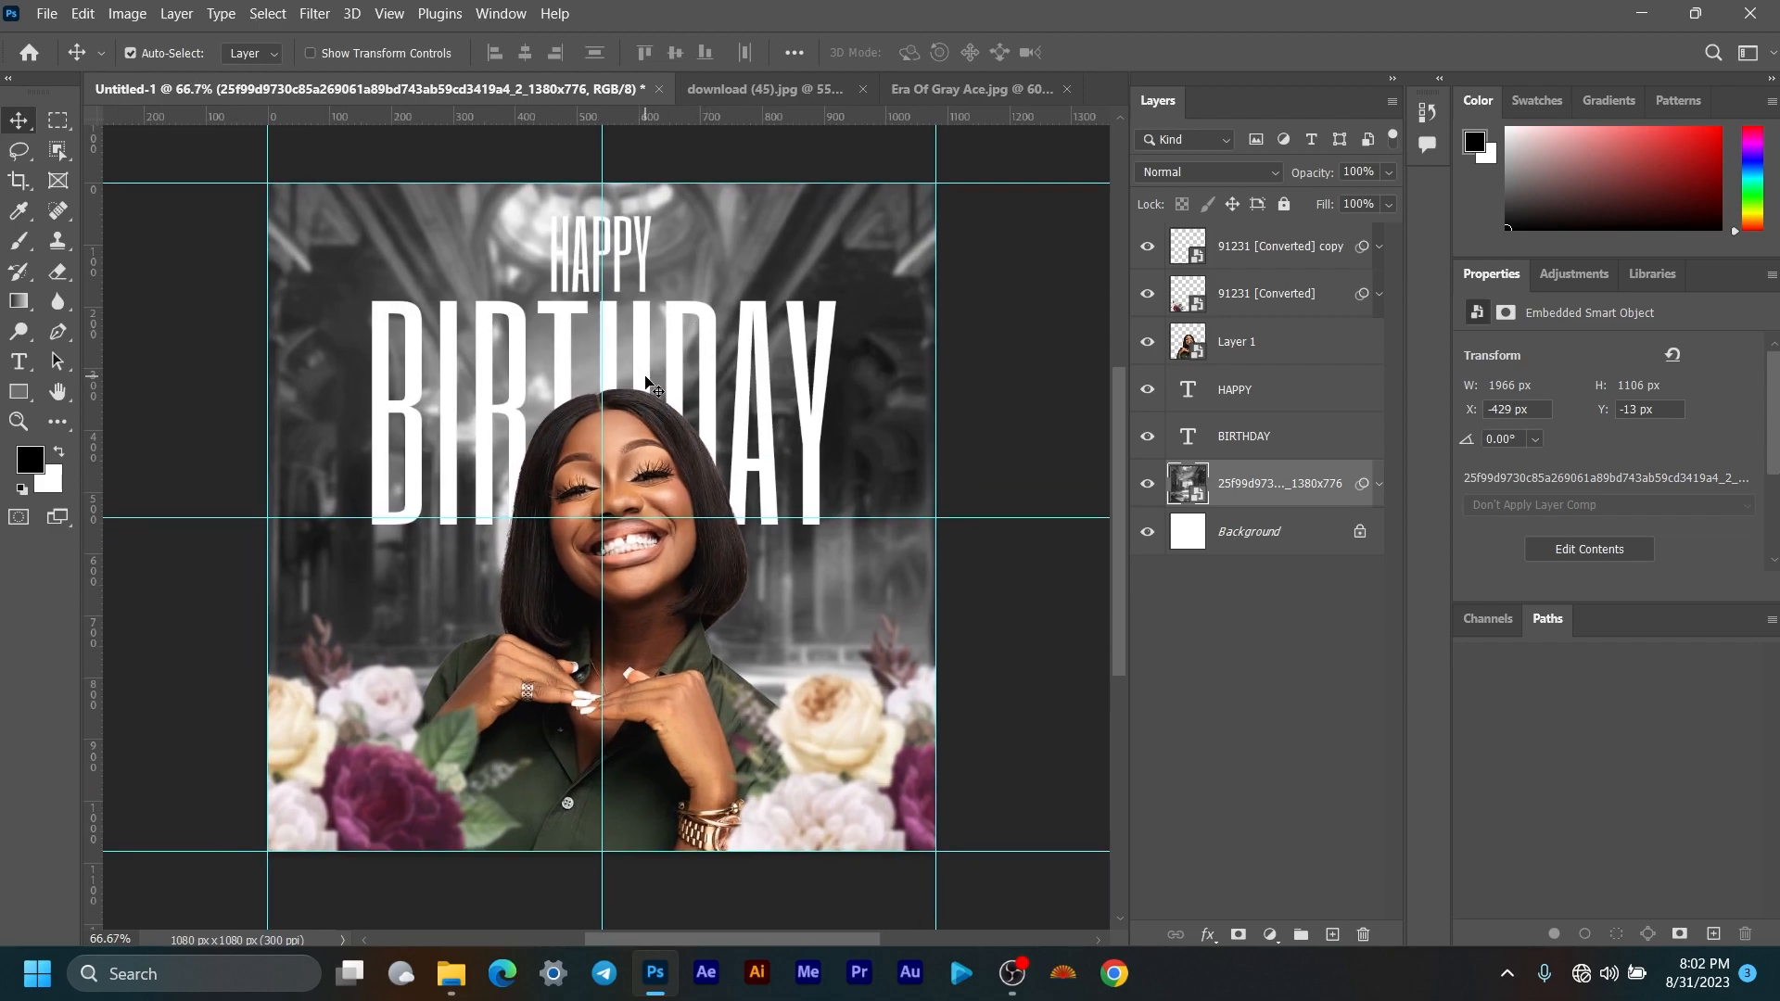
scroll(657, 386, "up", 1)
left_click_drag(672, 404, 668, 377)
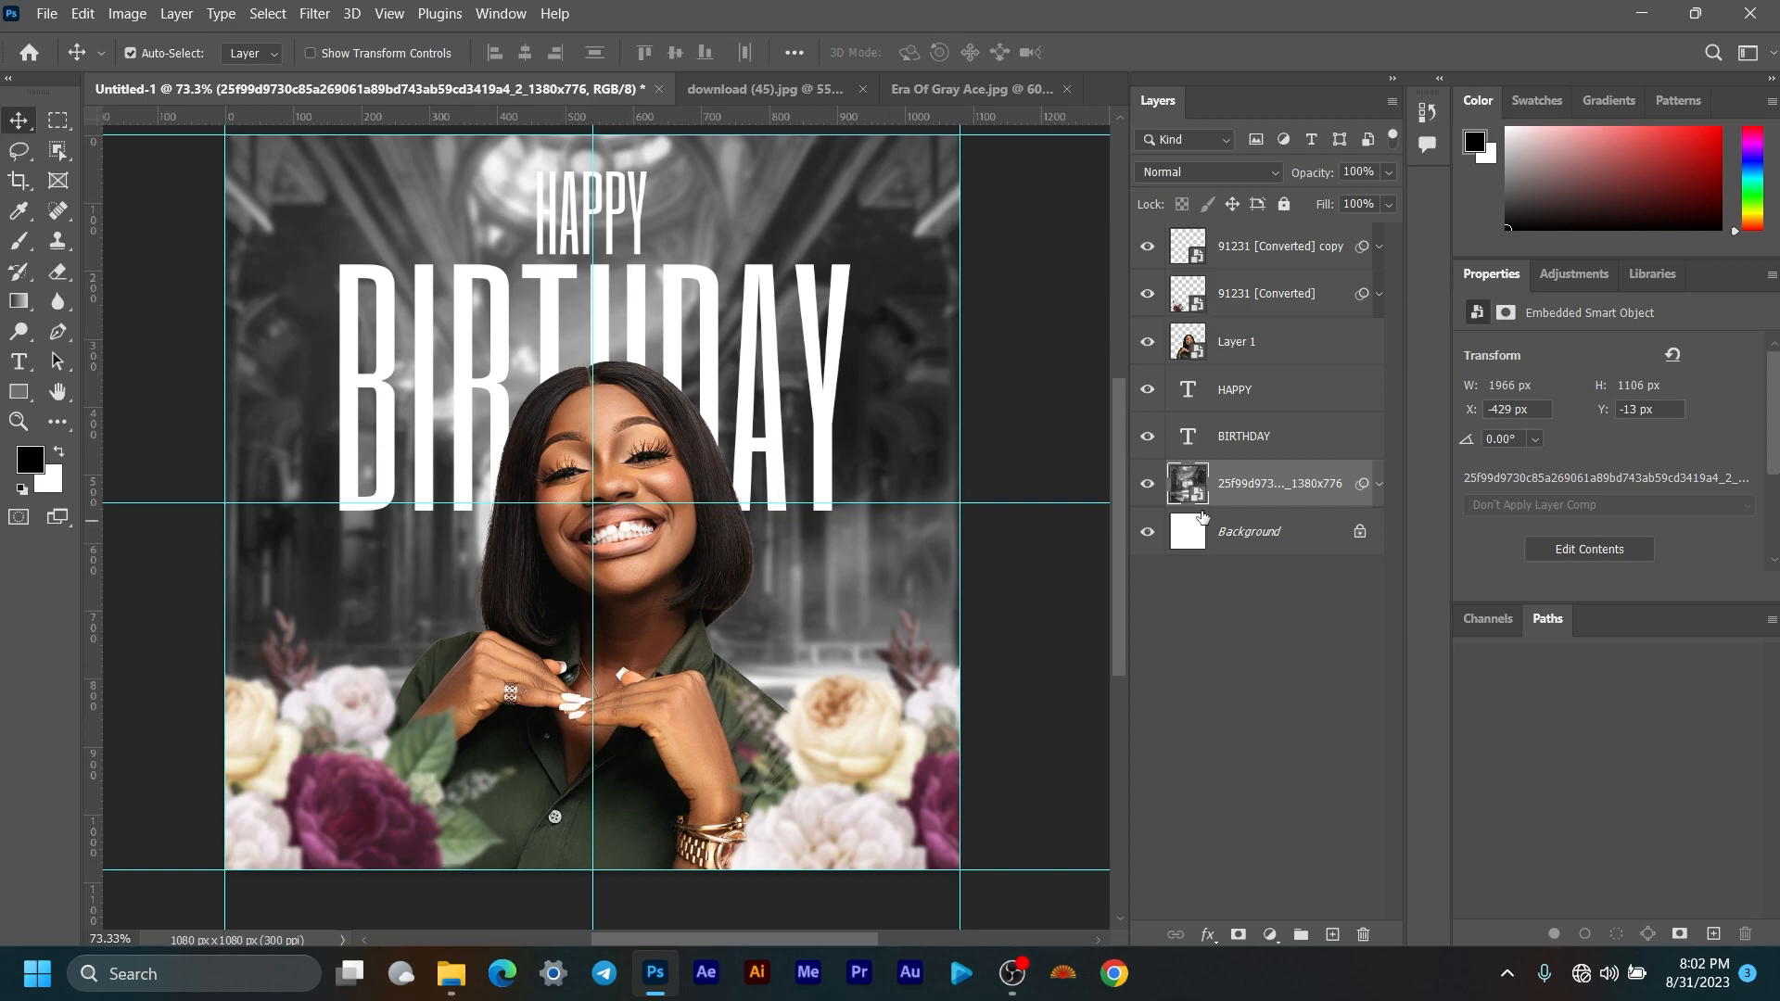
left_click(1261, 248)
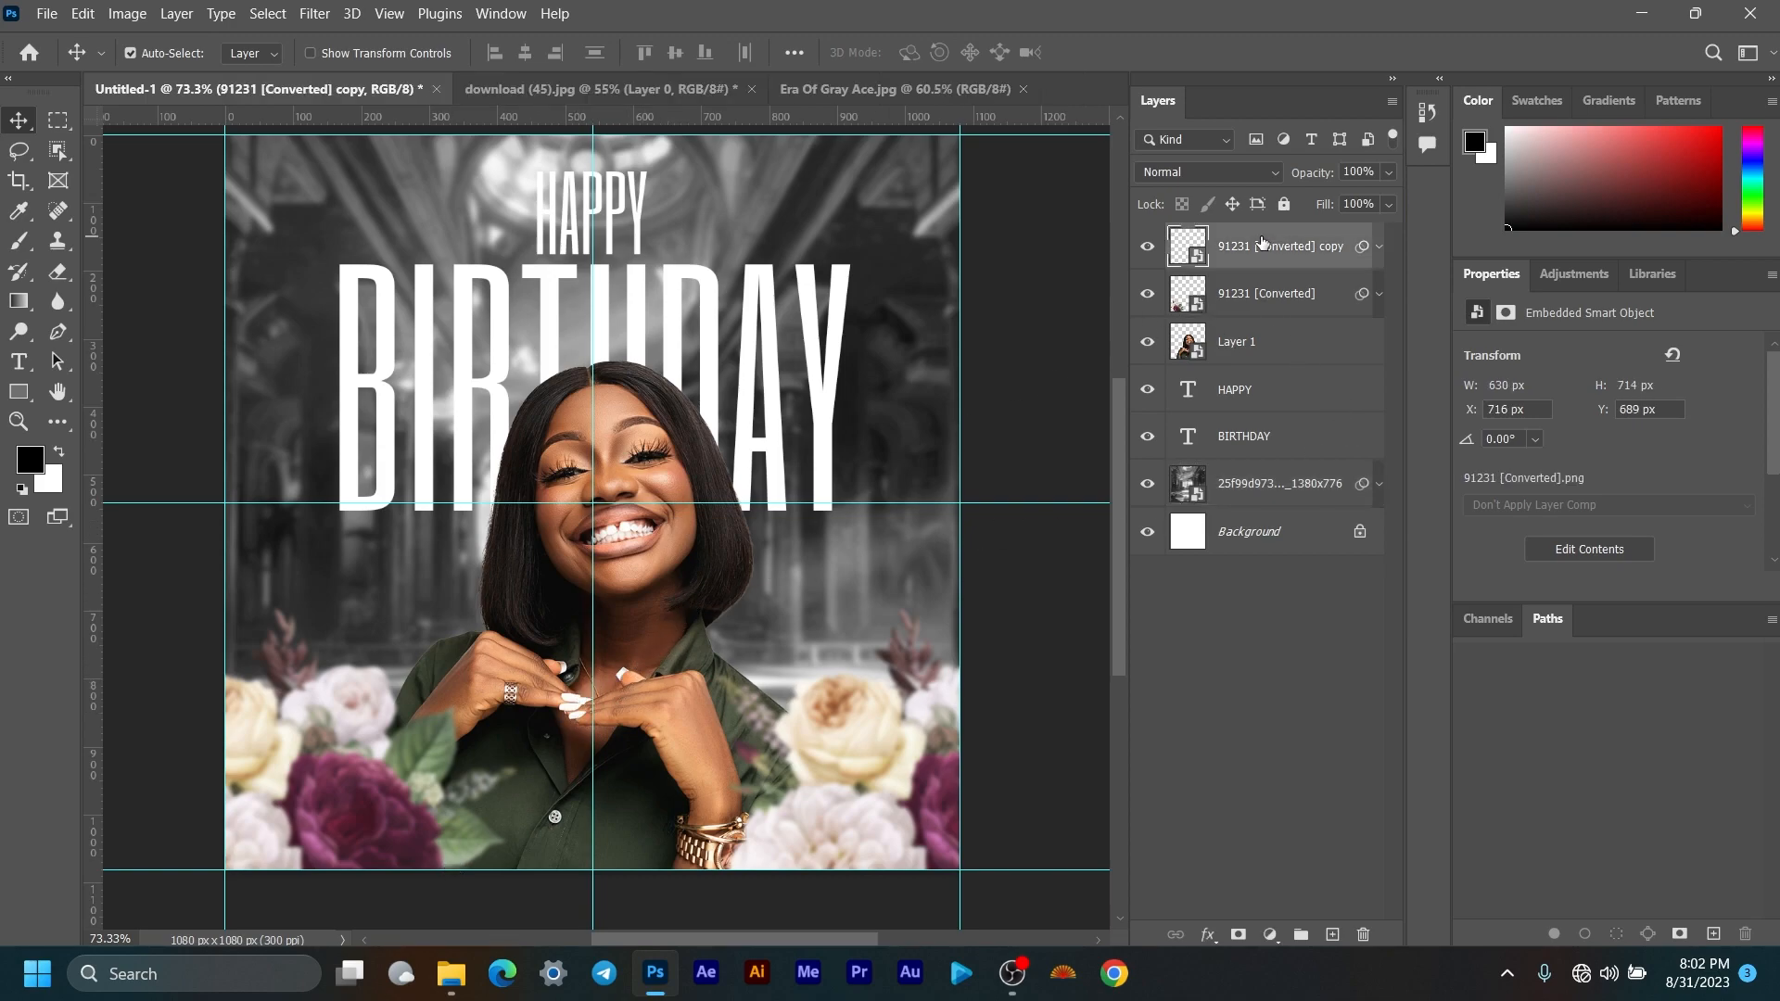
Step: Draw a black rectangle below the woman's hands, remove its stroke, and round its corners
left_click(19, 393)
left_click_drag(488, 764, 696, 823)
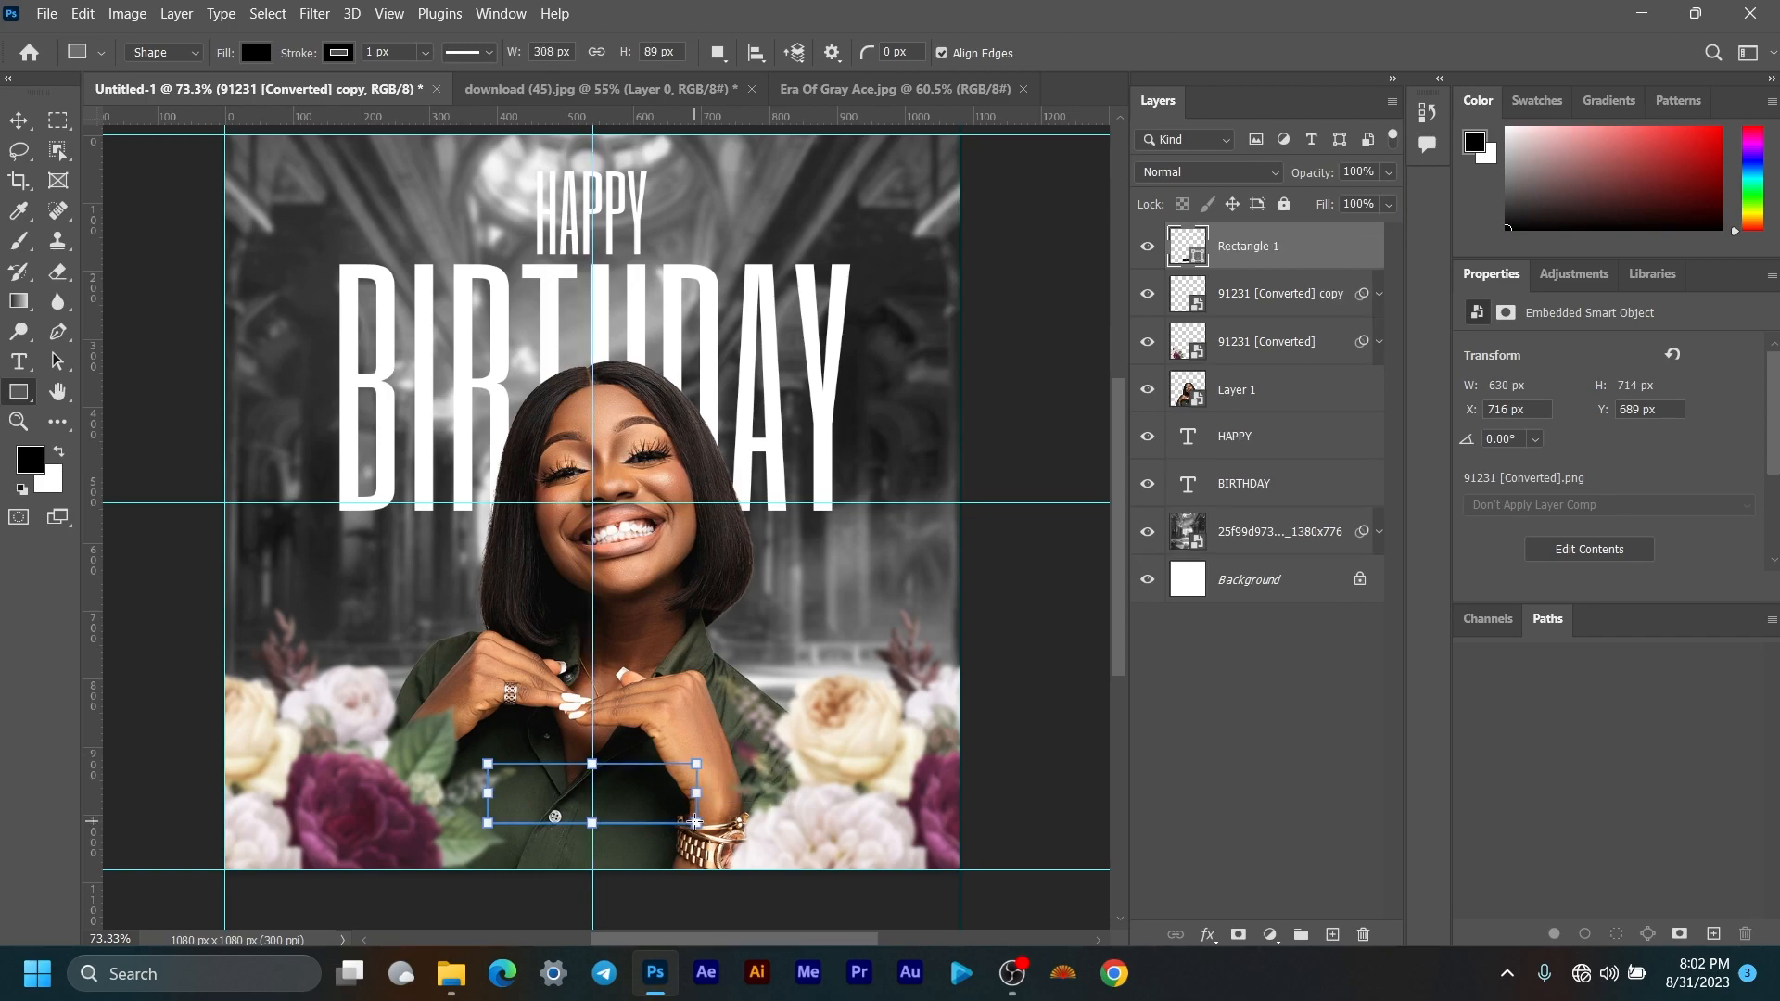
left_click(1546, 554)
left_click(1471, 551)
left_click(1570, 505)
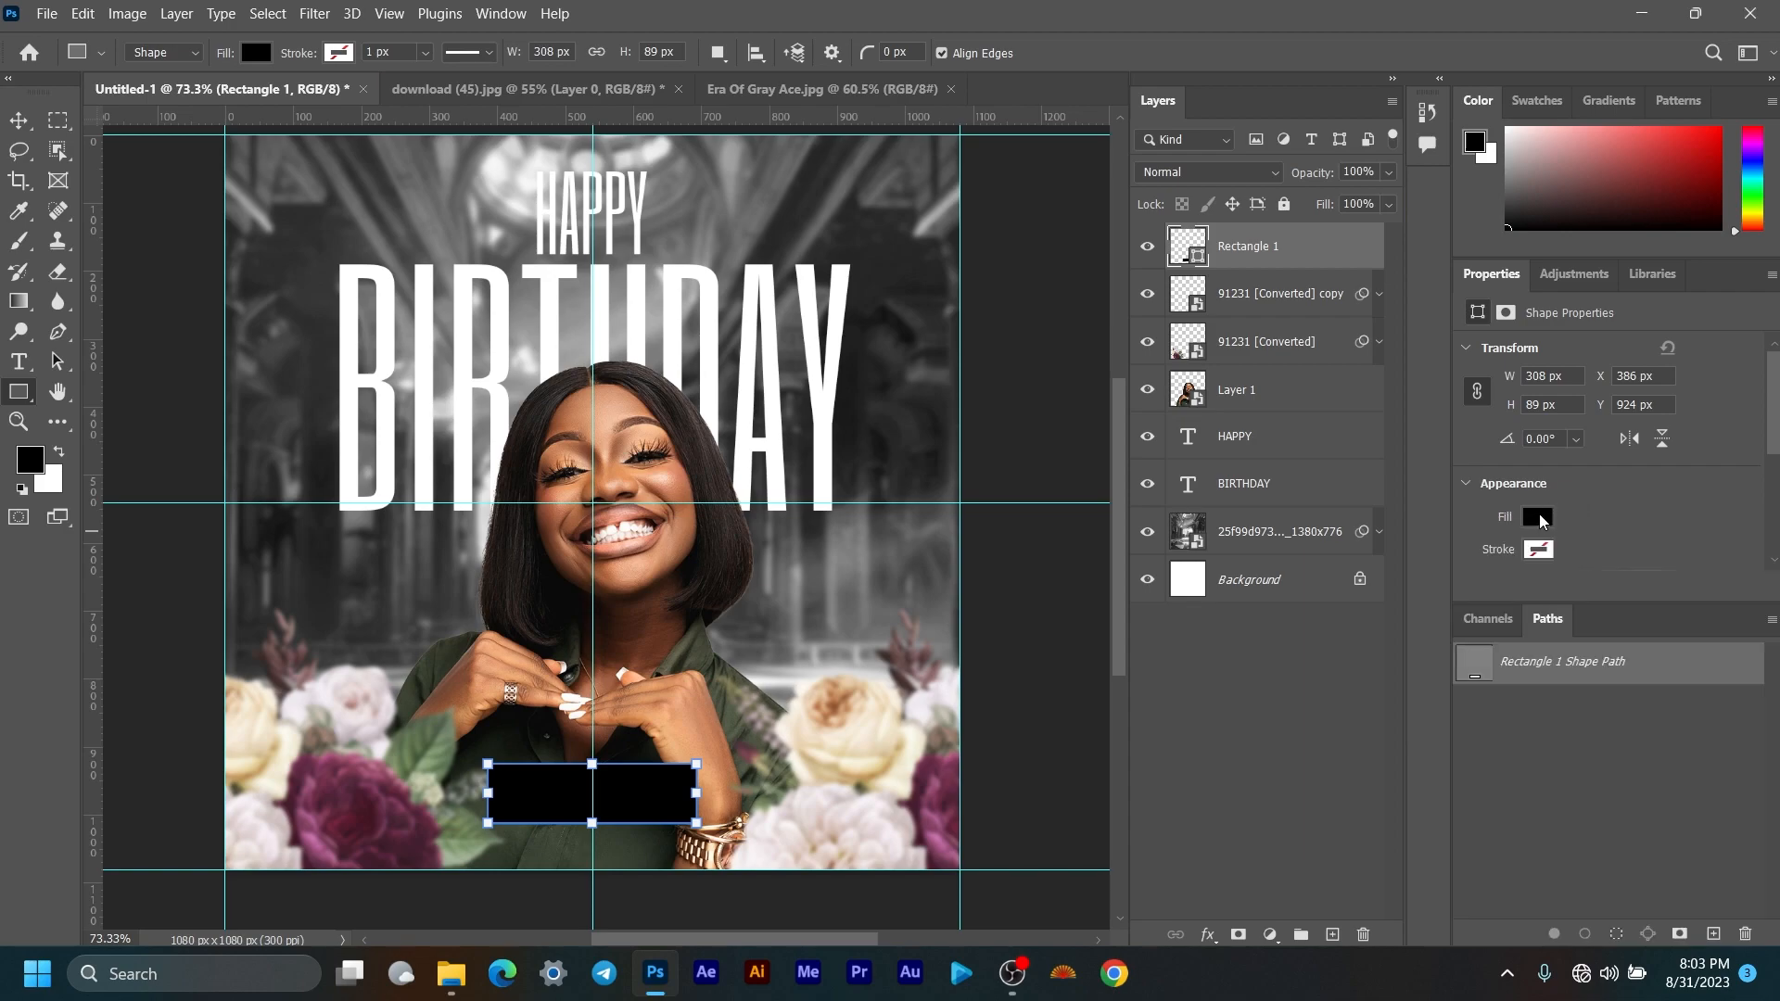
scroll(660, 835, "up", 4)
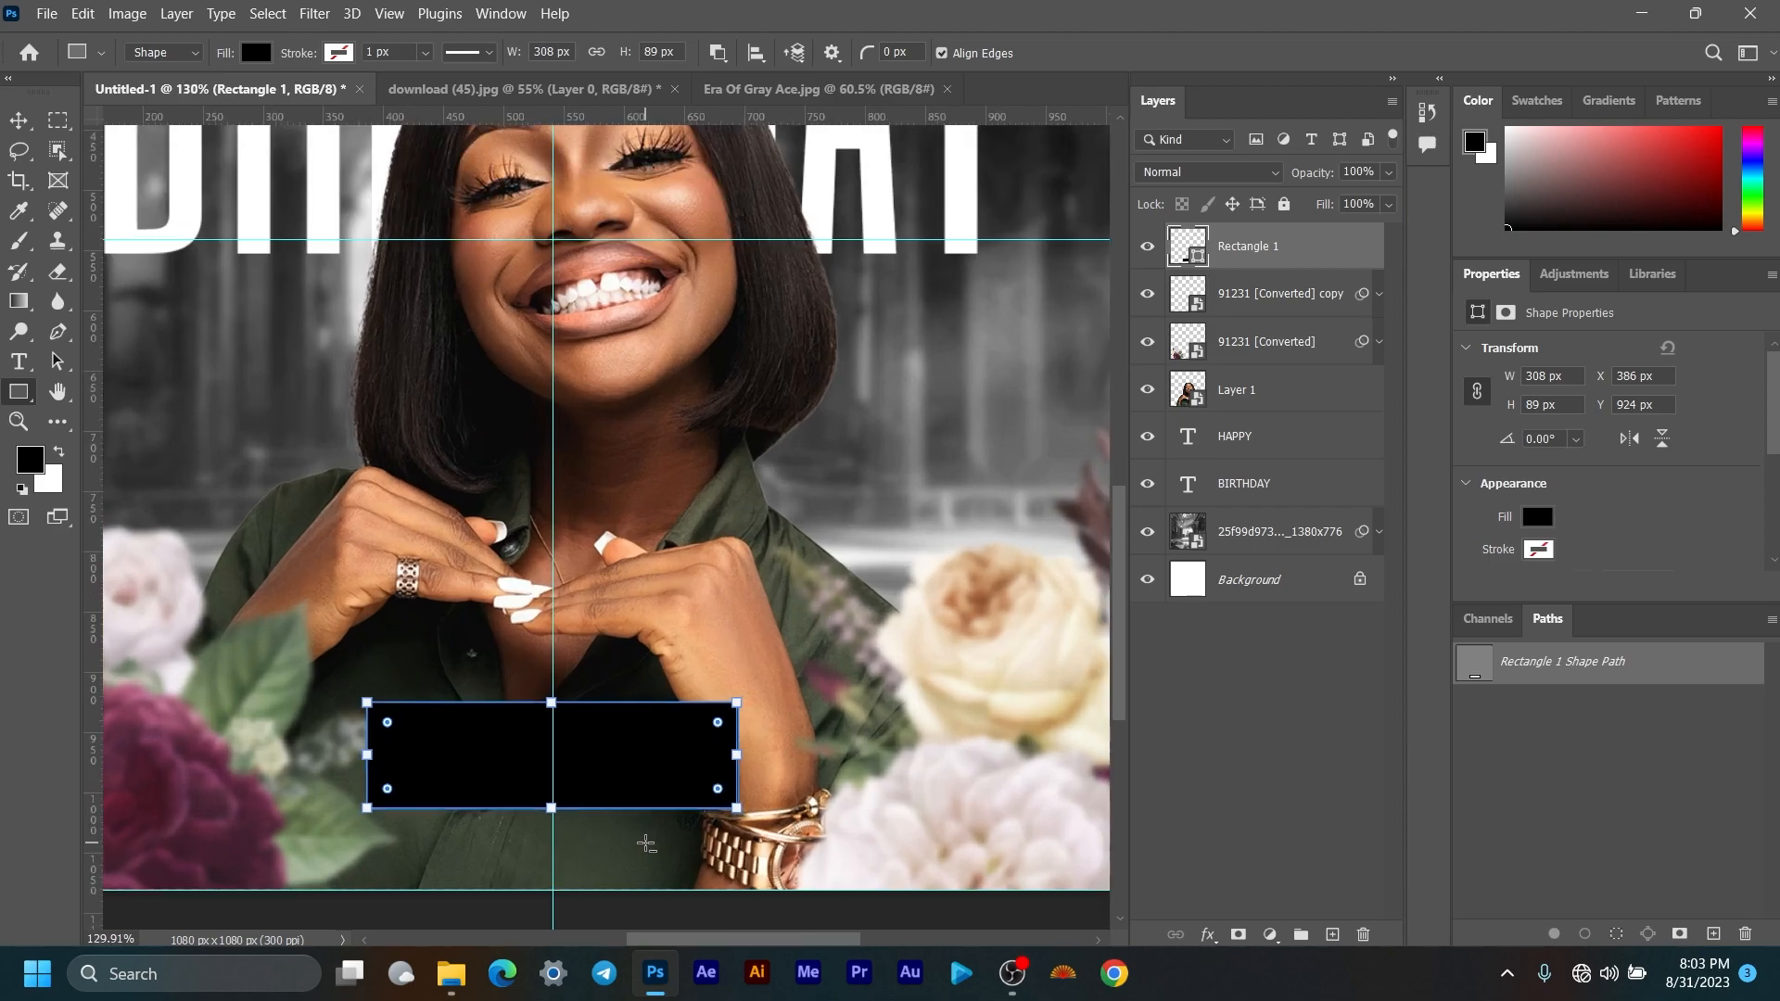
left_click_drag(718, 790, 713, 786)
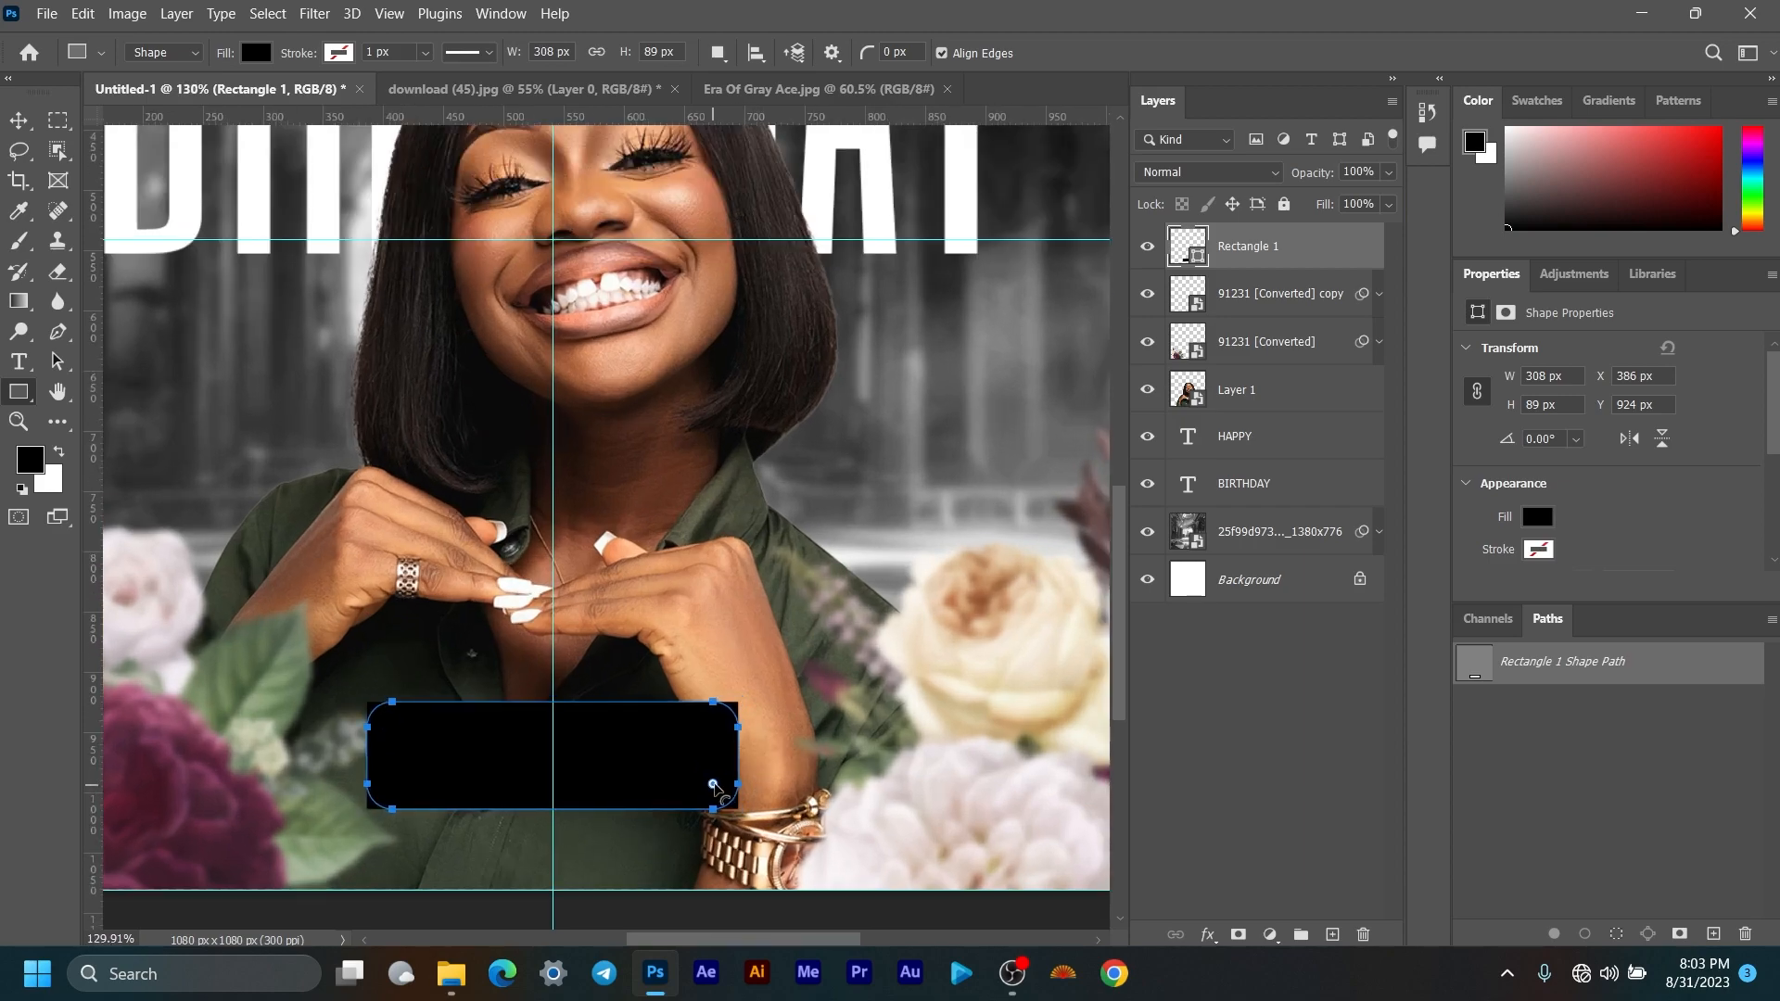
scroll(713, 785, "down", 6)
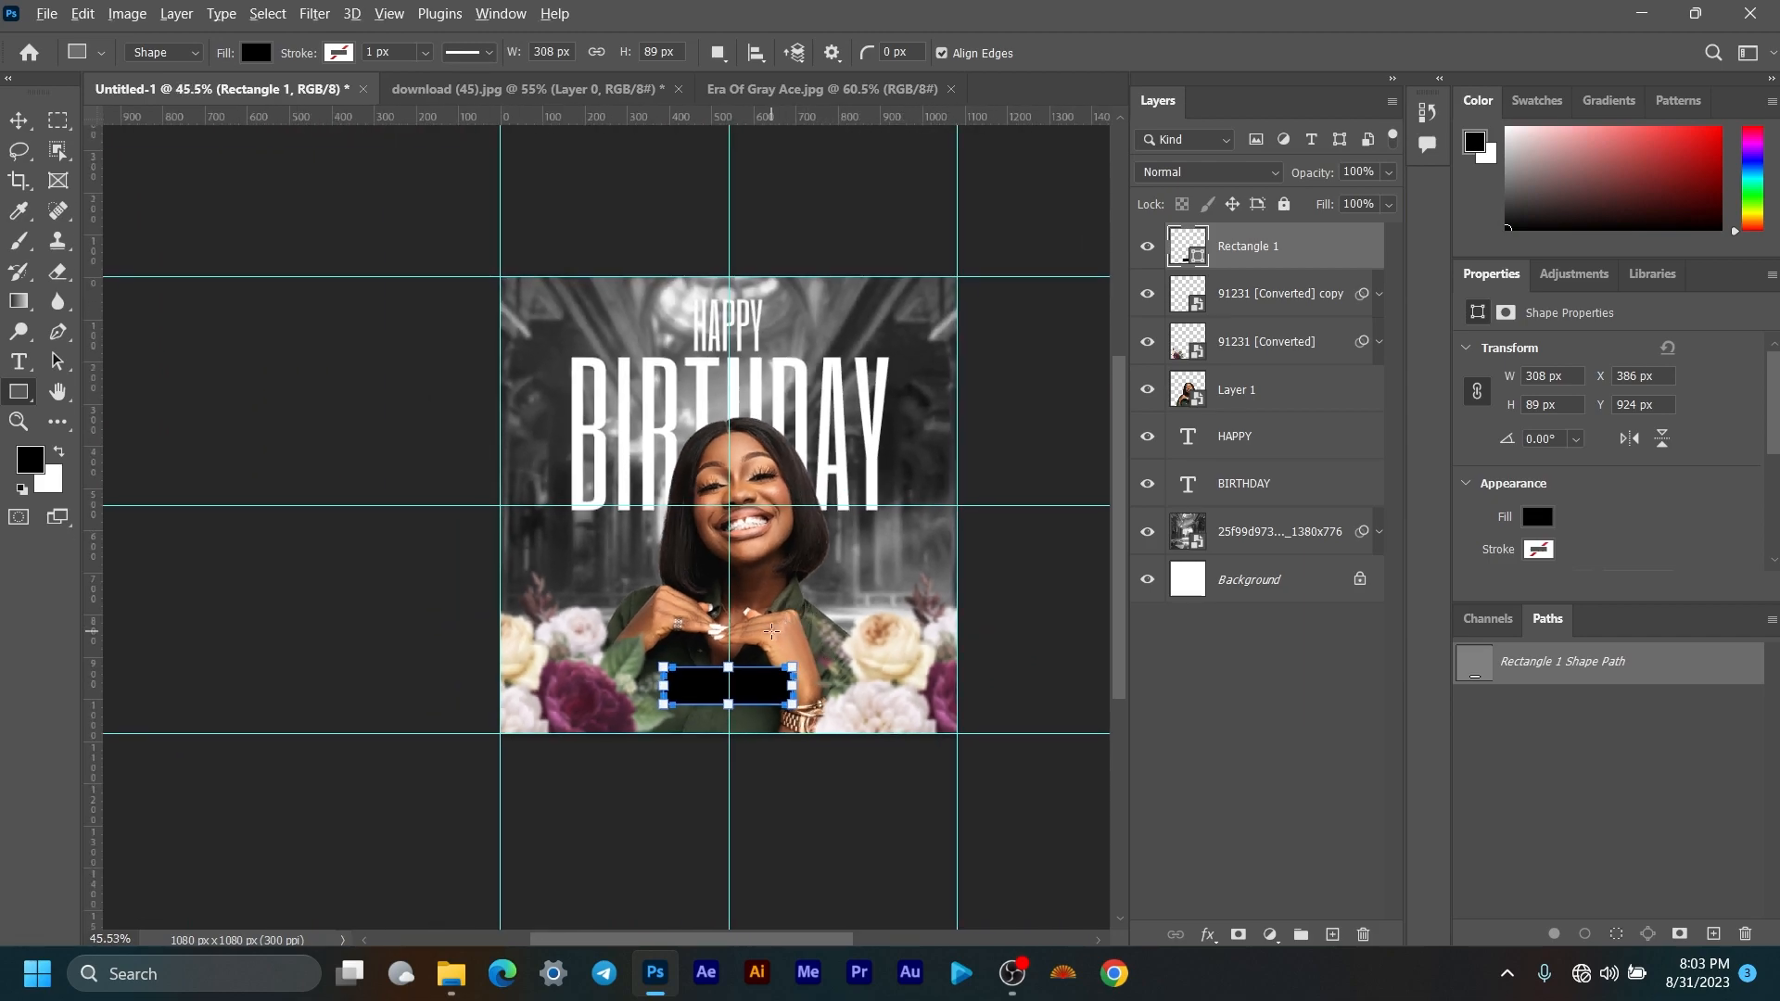
scroll(771, 631, "up", 3)
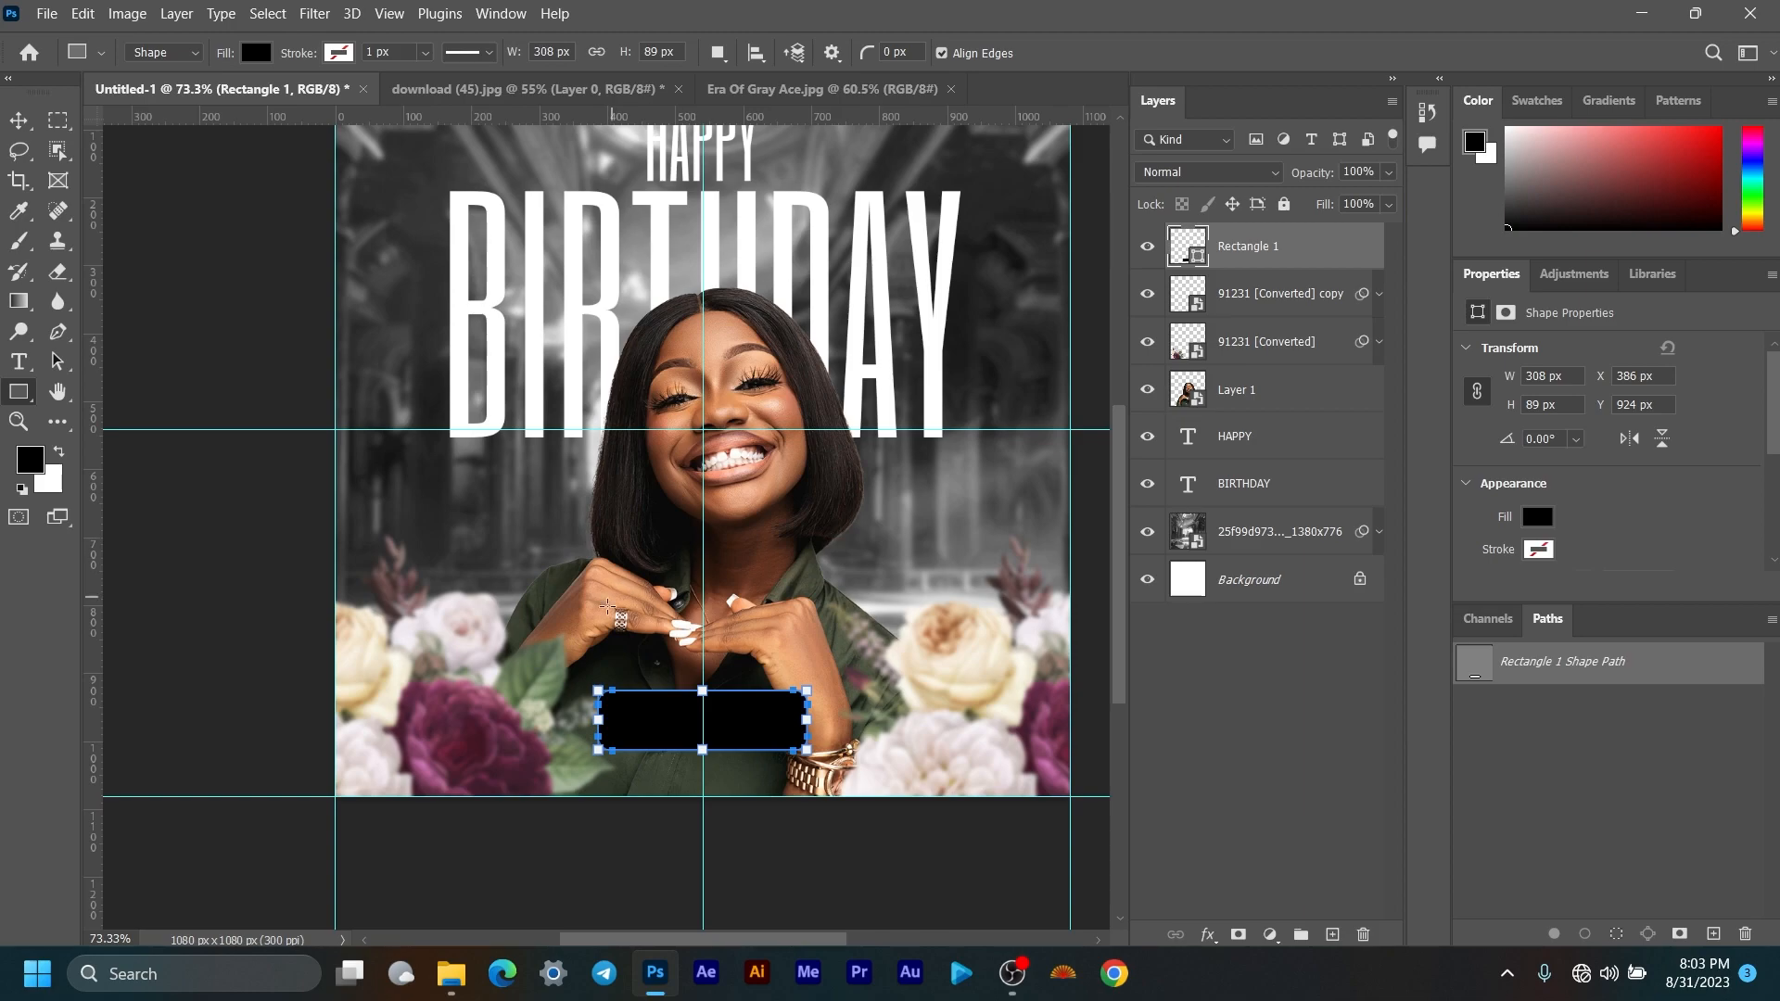
Step: Fill the rectangle with a more saturated colour sampled from the purple rose
left_click(1538, 518)
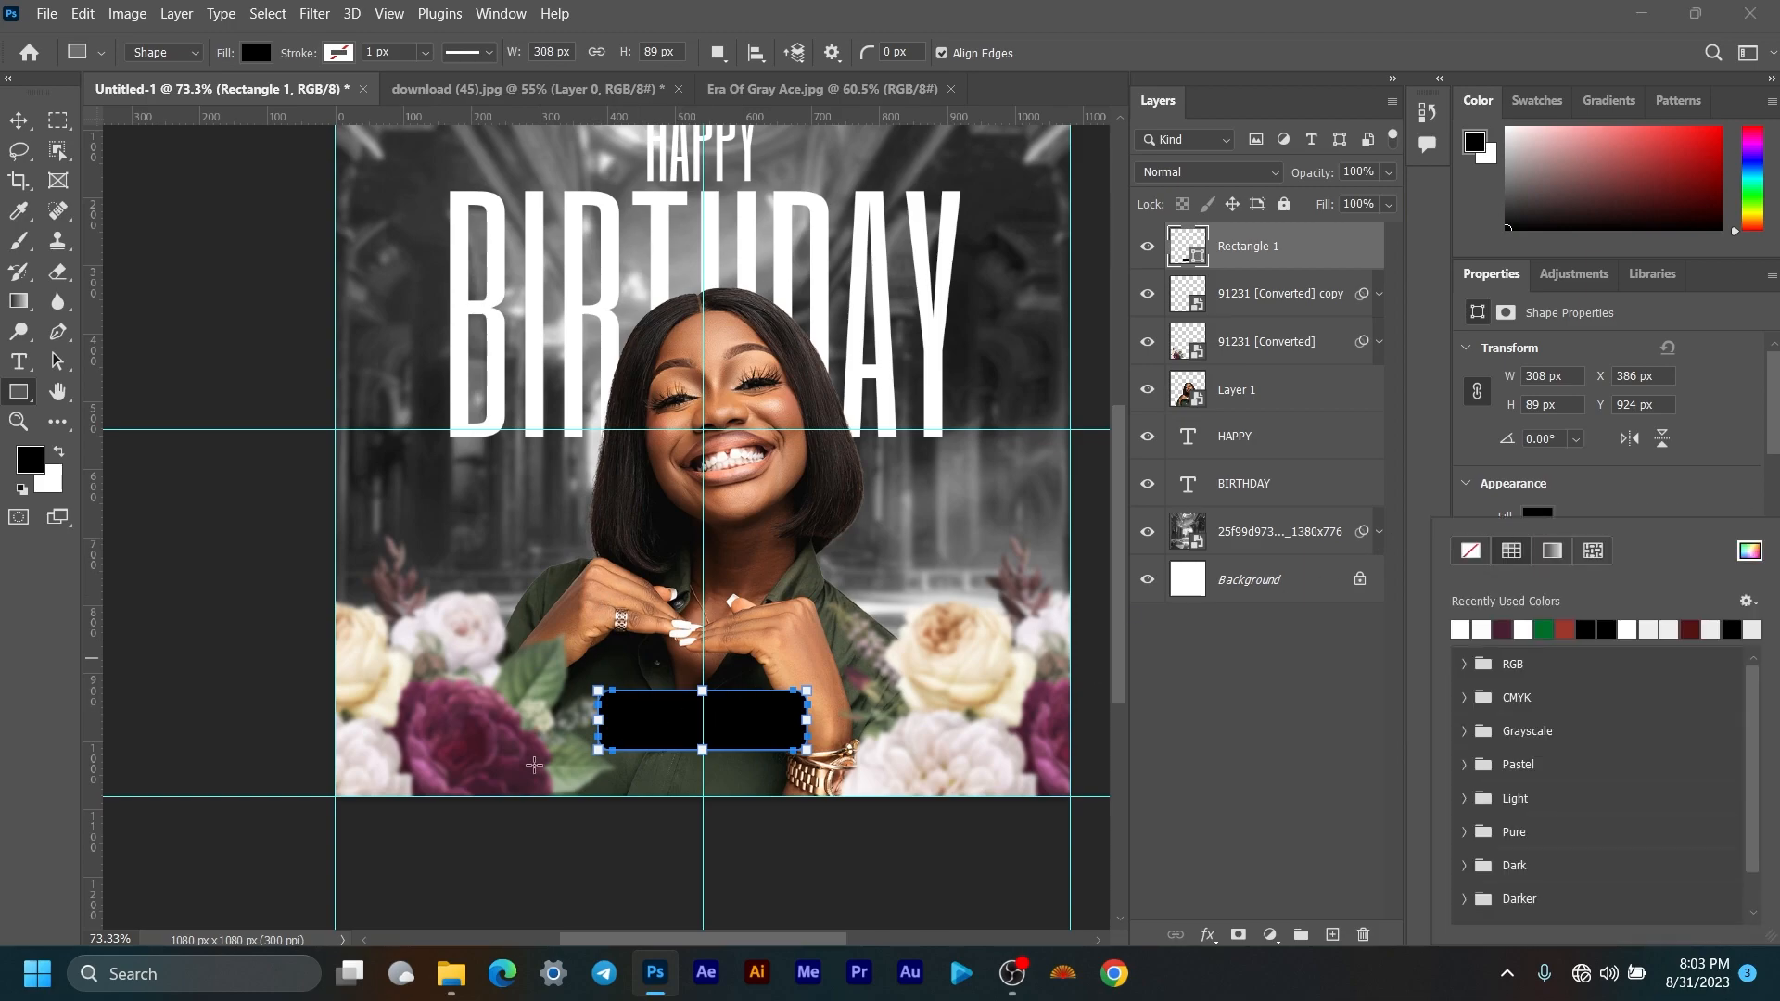
key("v")
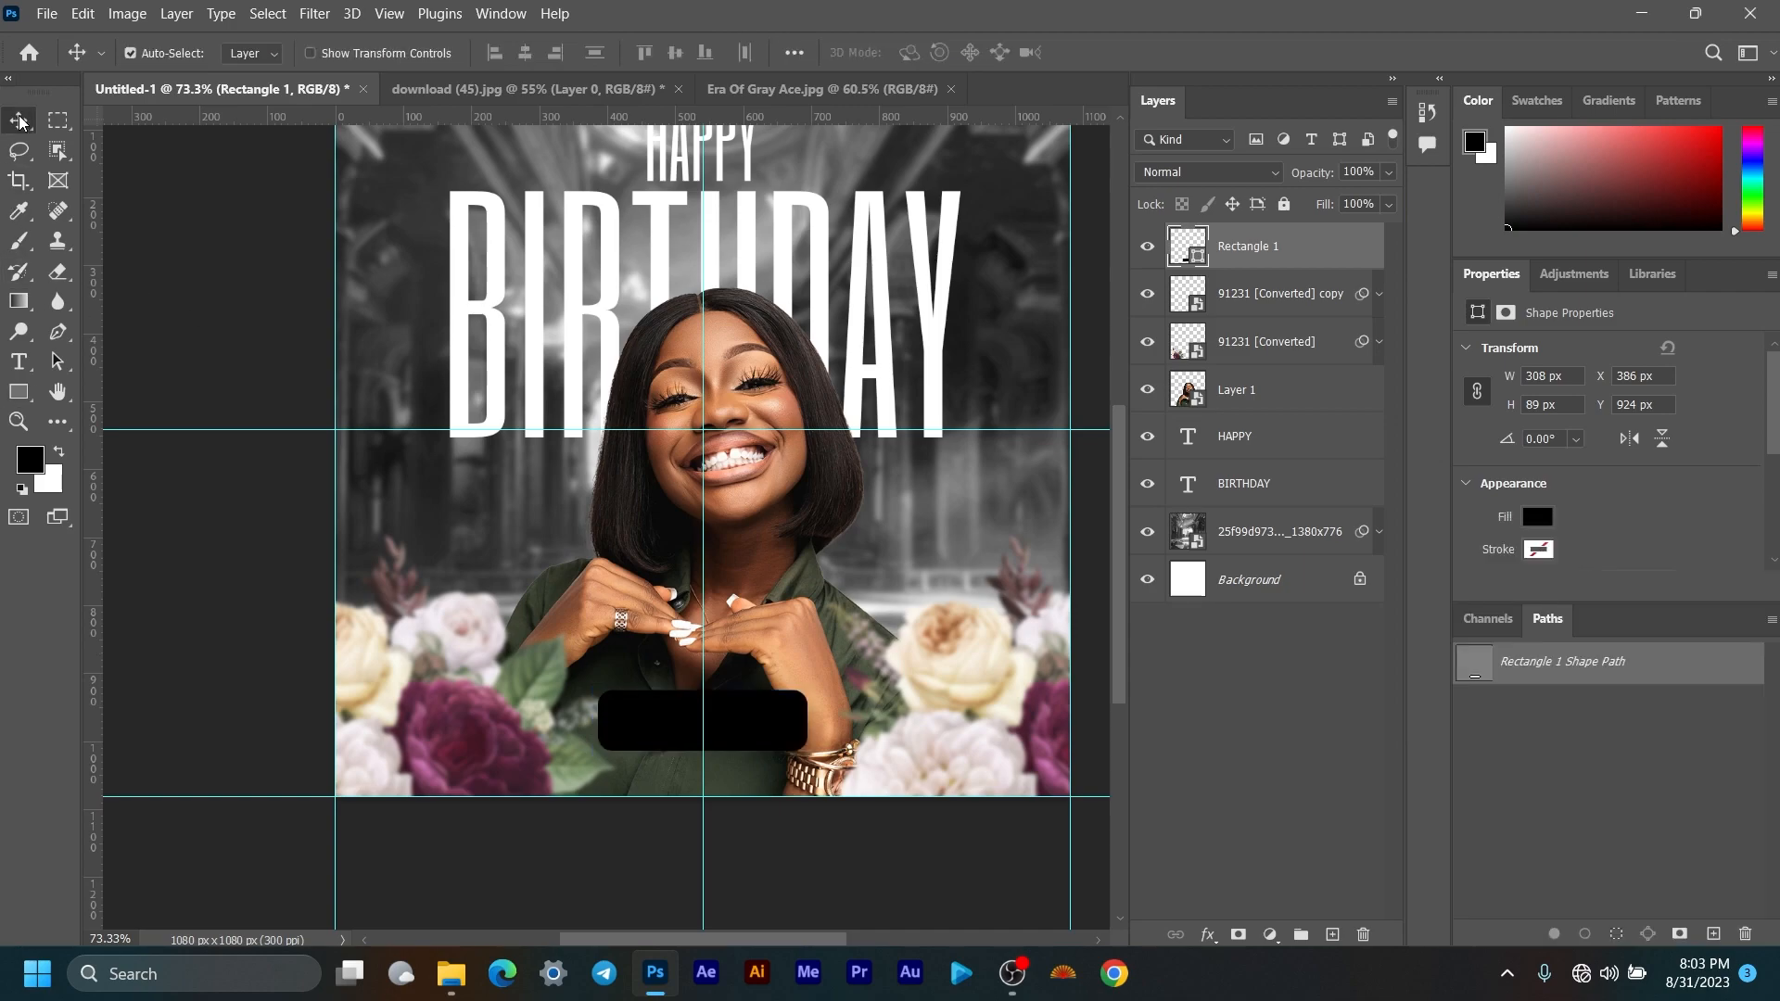
left_click(1539, 519)
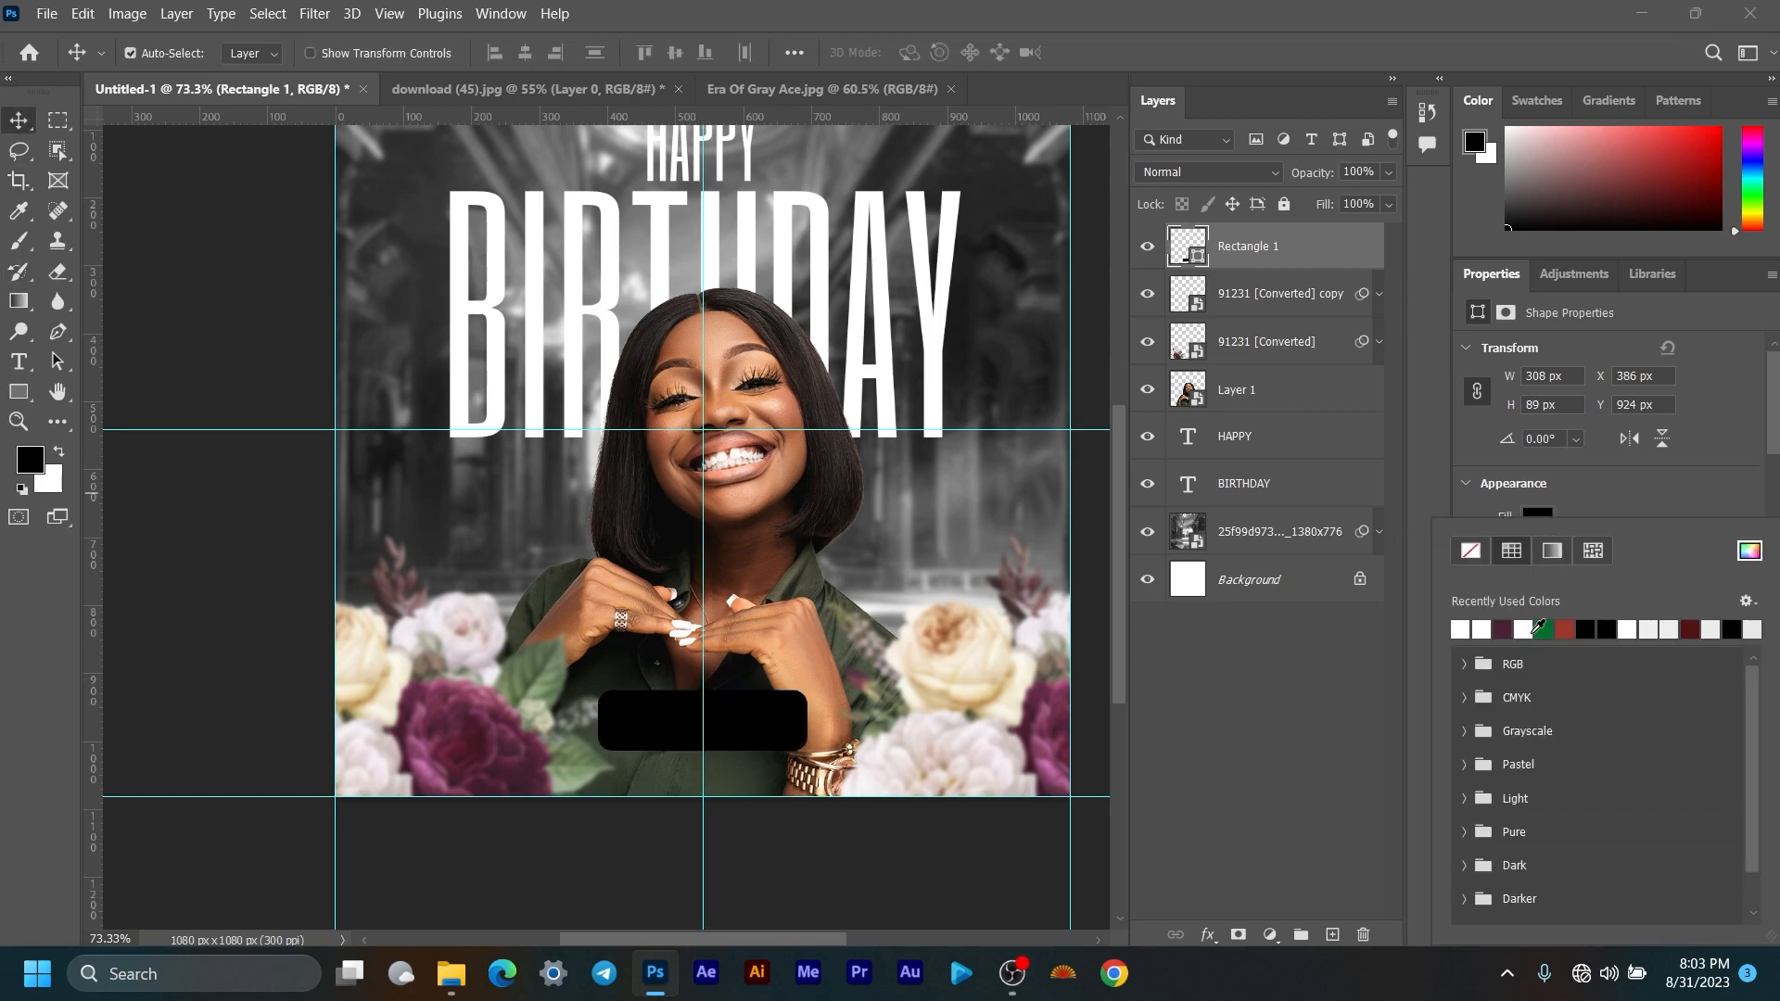
left_click(1749, 551)
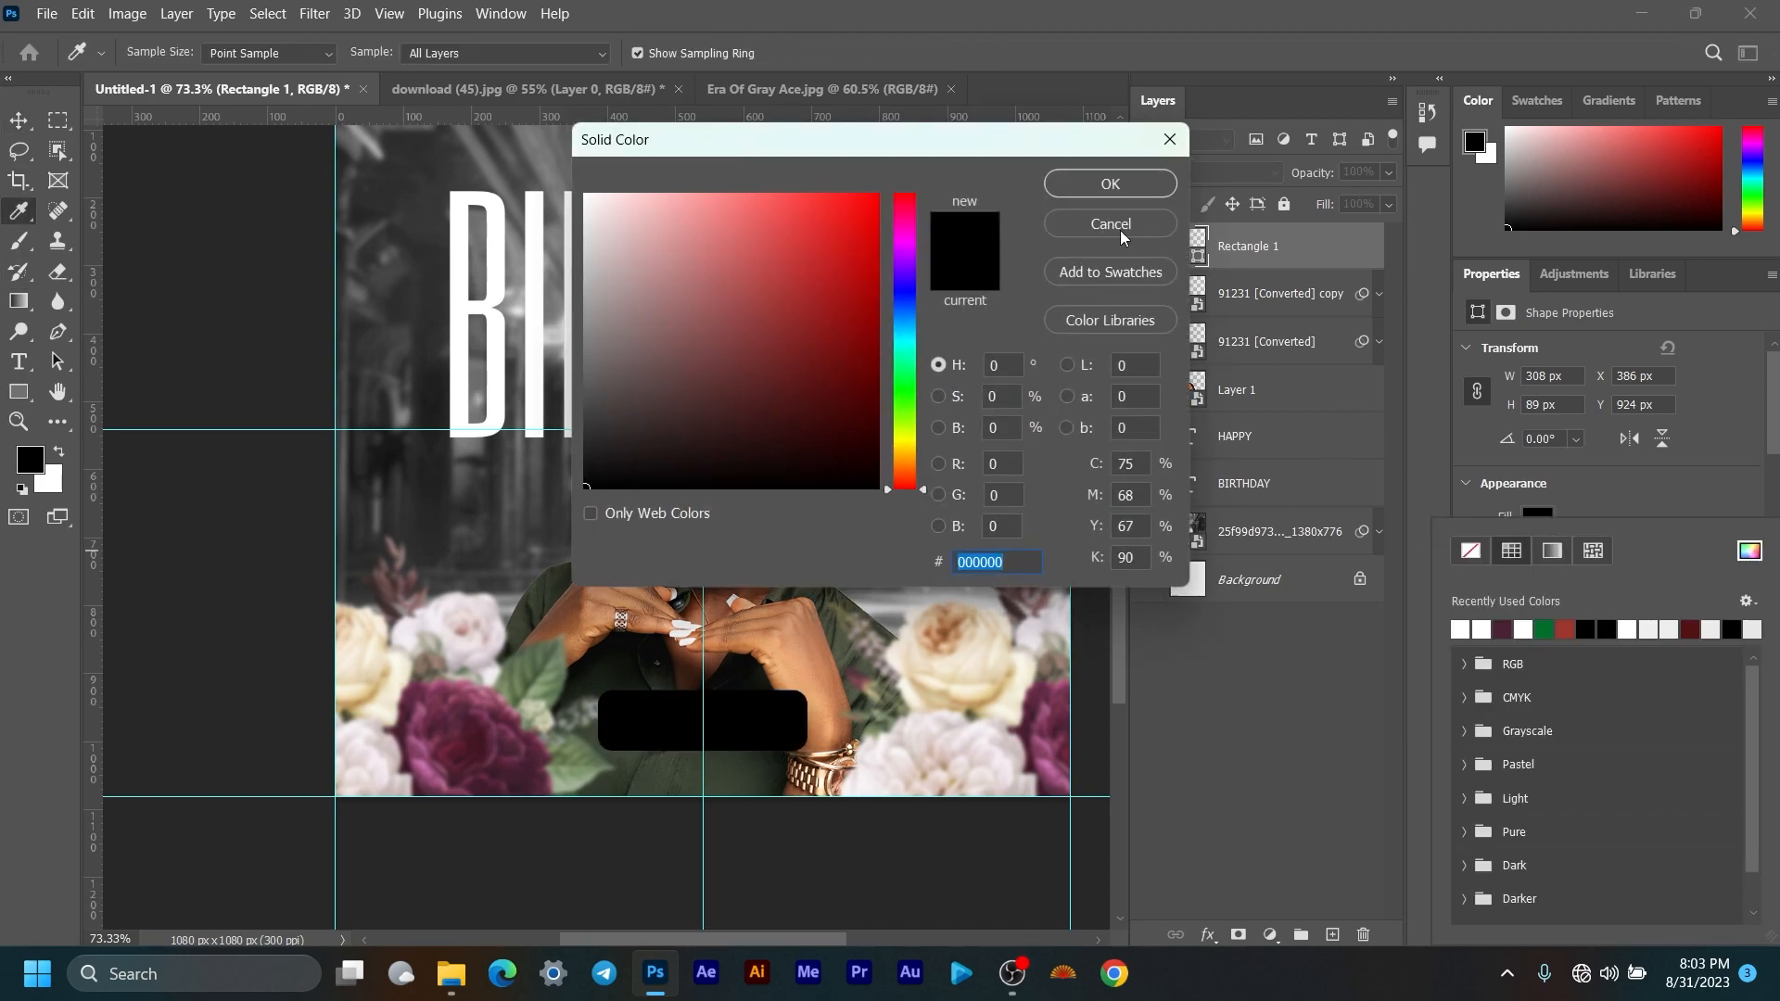
left_click_drag(1014, 139, 1320, 167)
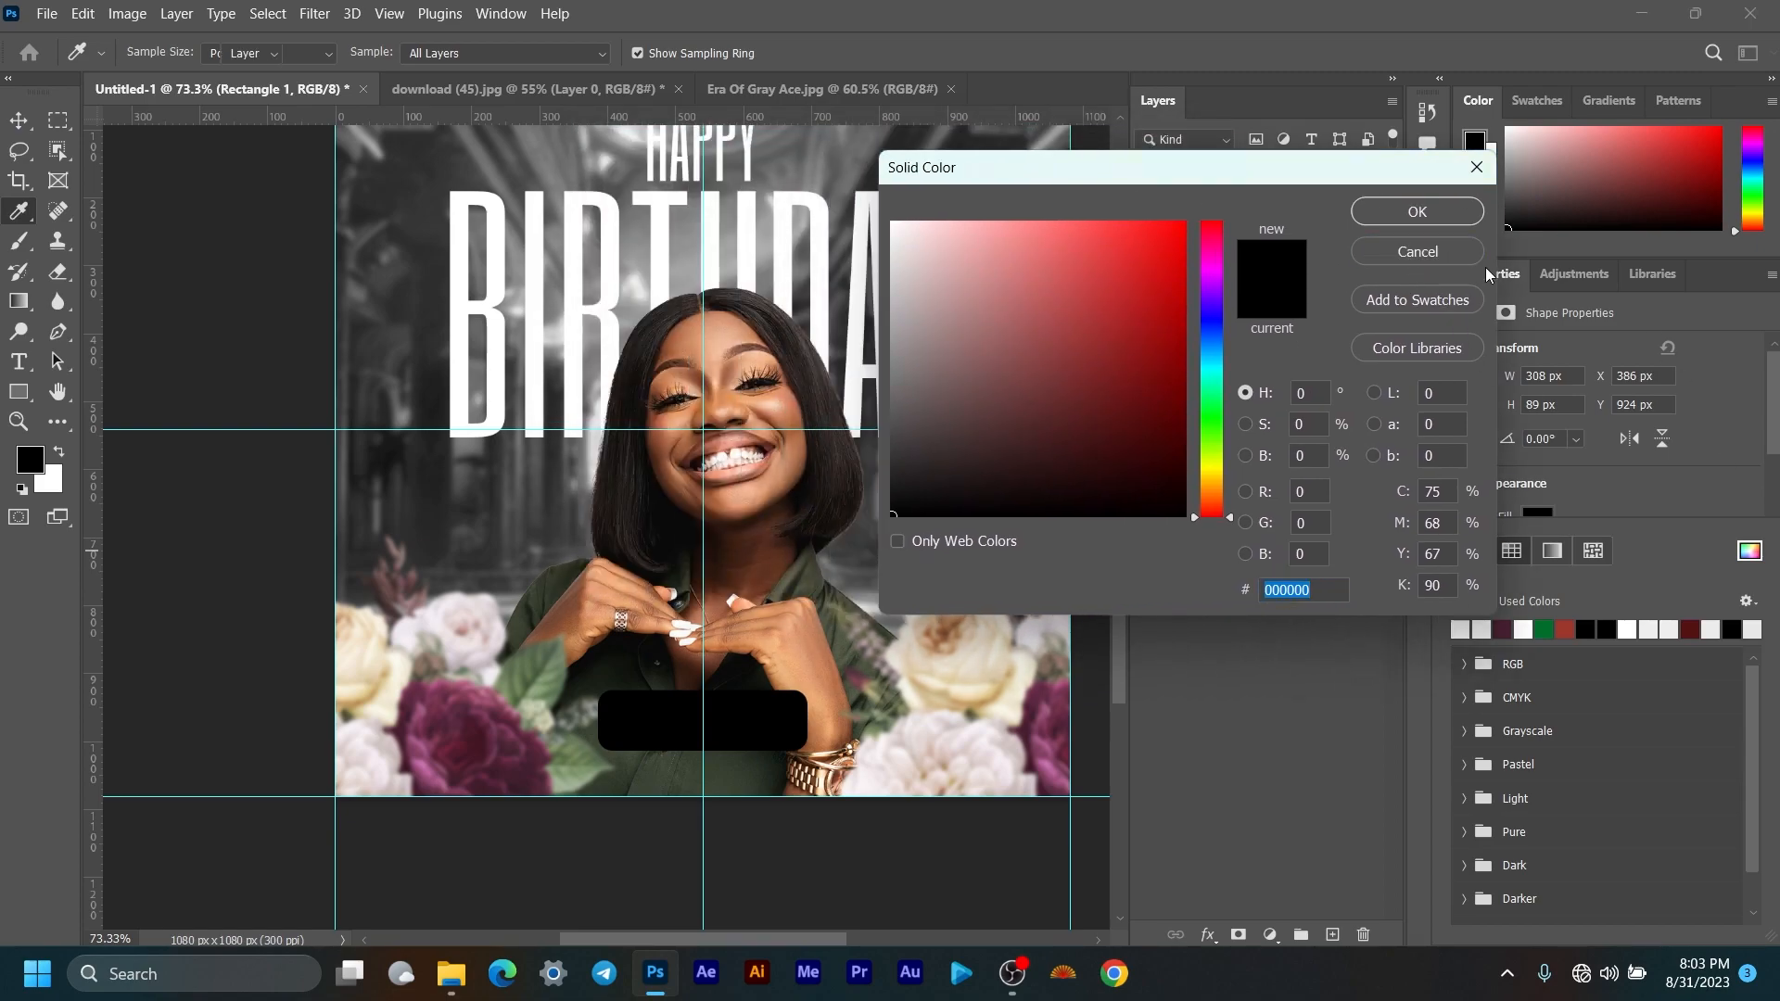
left_click(1418, 253)
left_click(1460, 484)
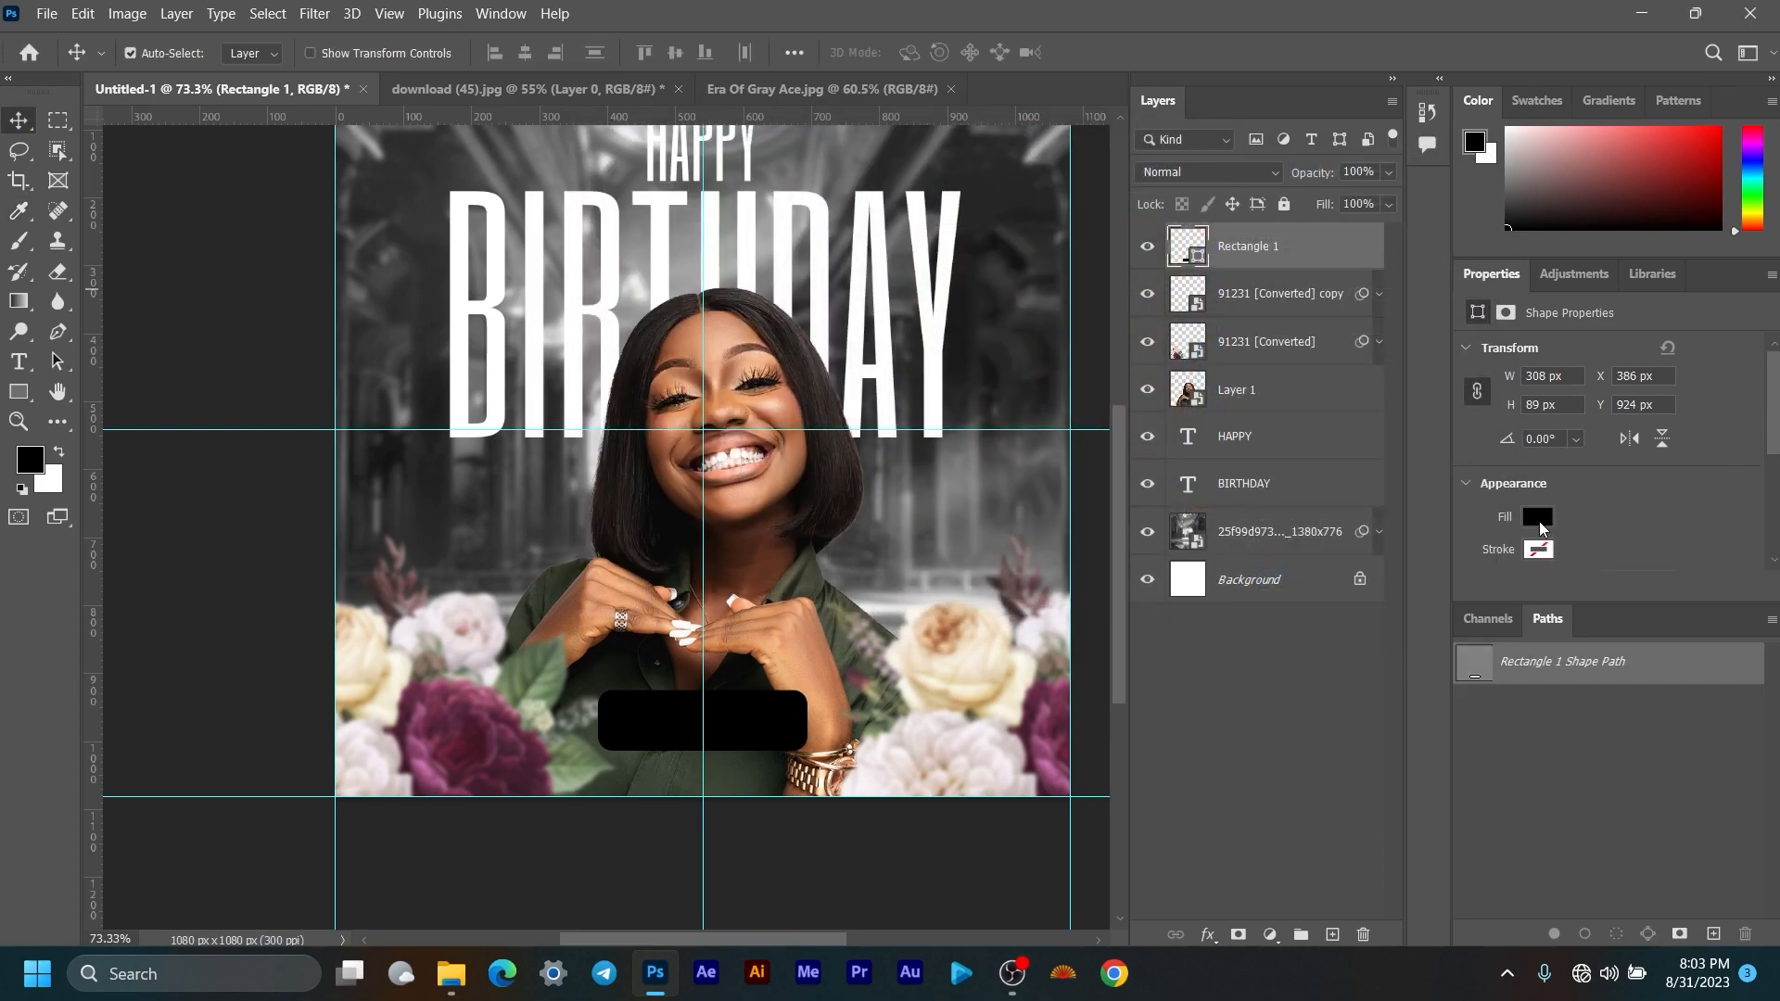
left_click(1538, 518)
left_click(1748, 554)
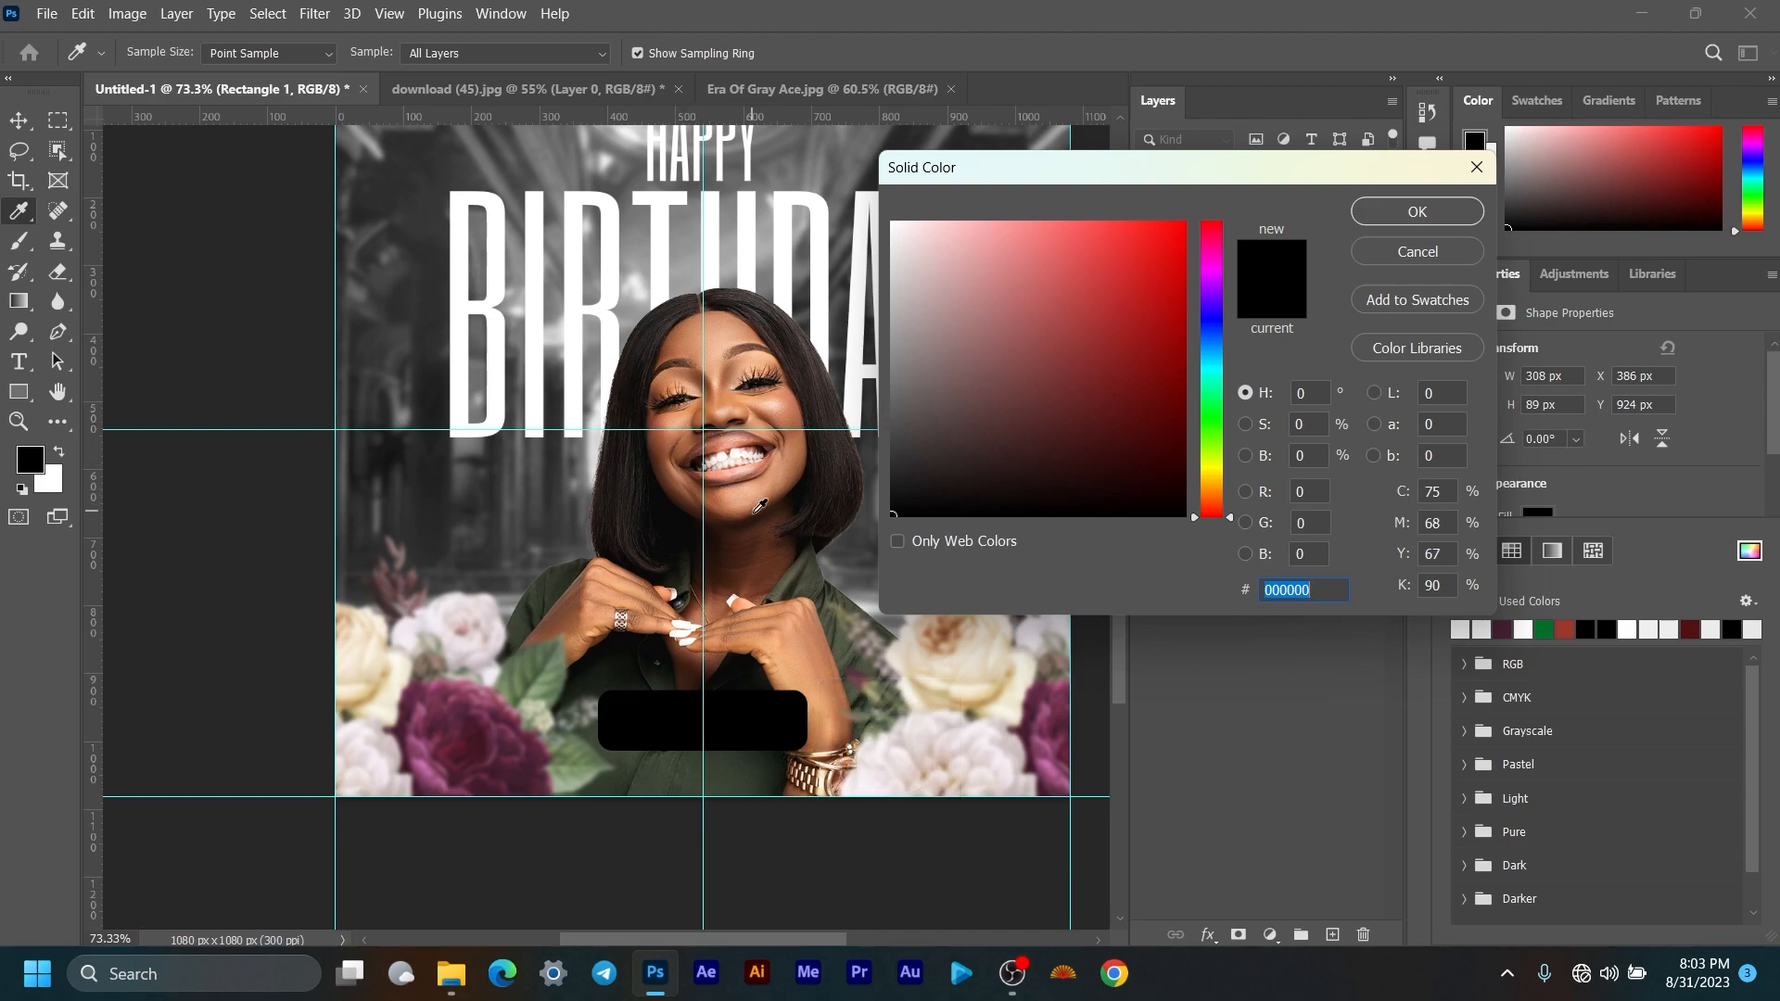
key("Caps_Lock")
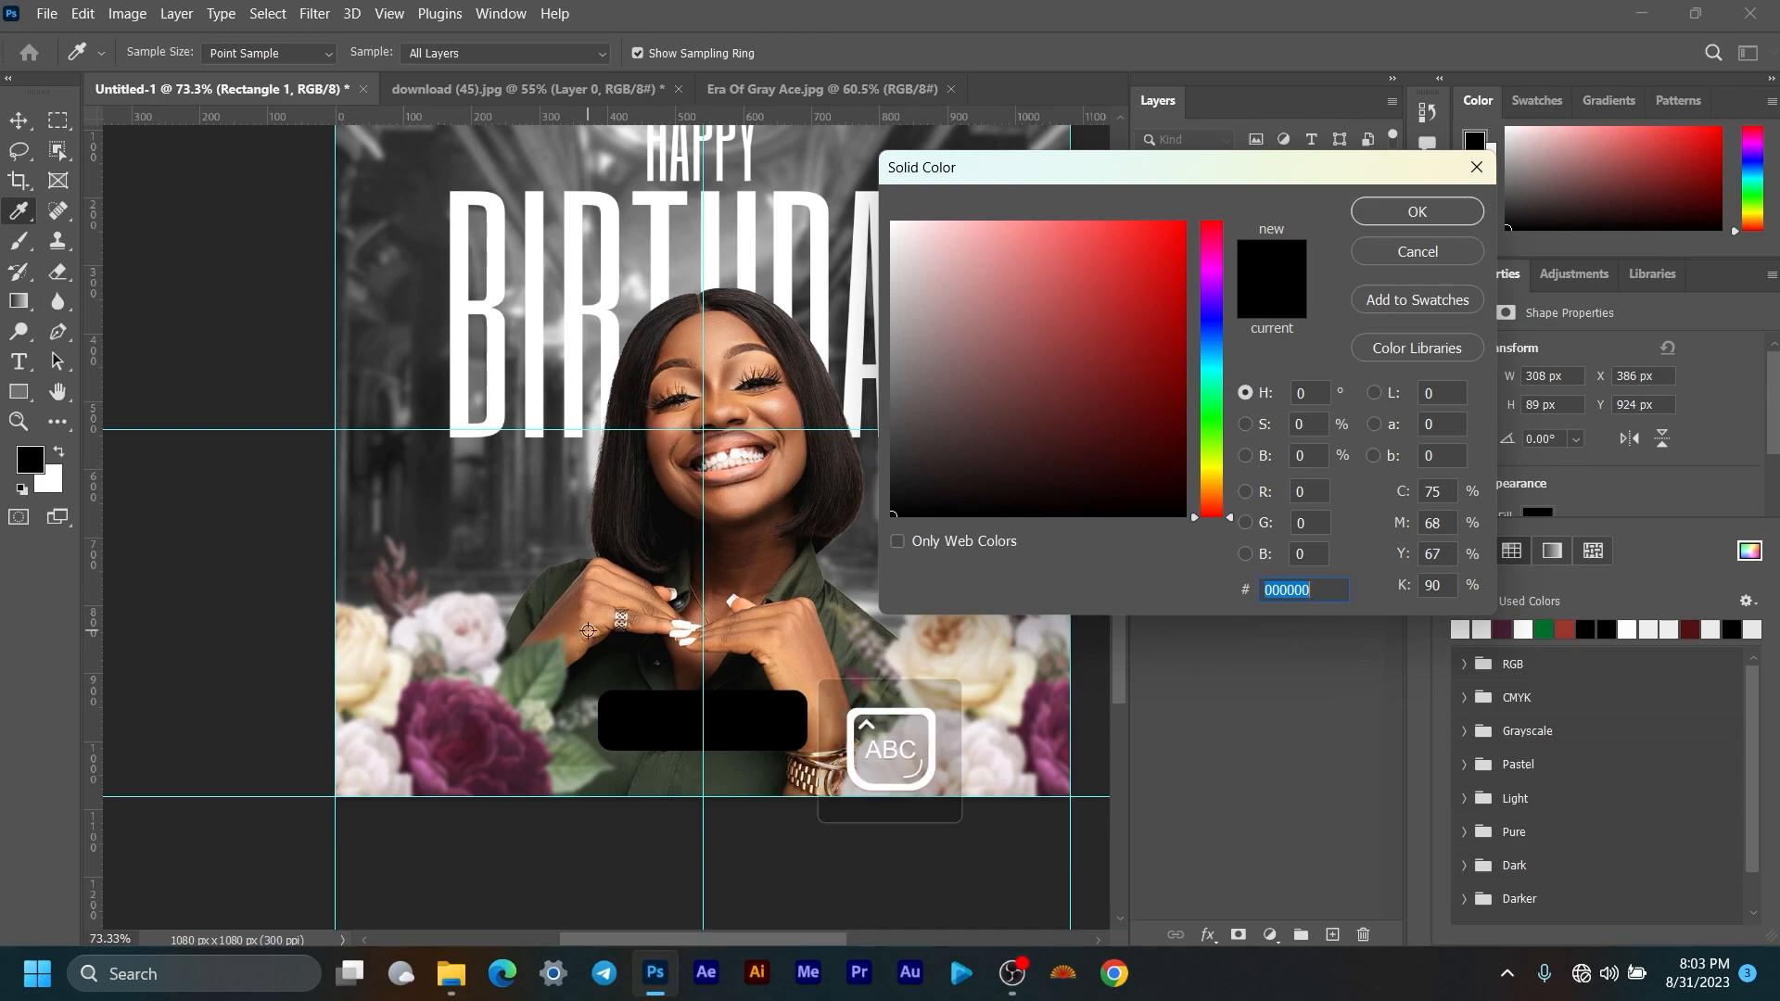
key("Caps_Lock")
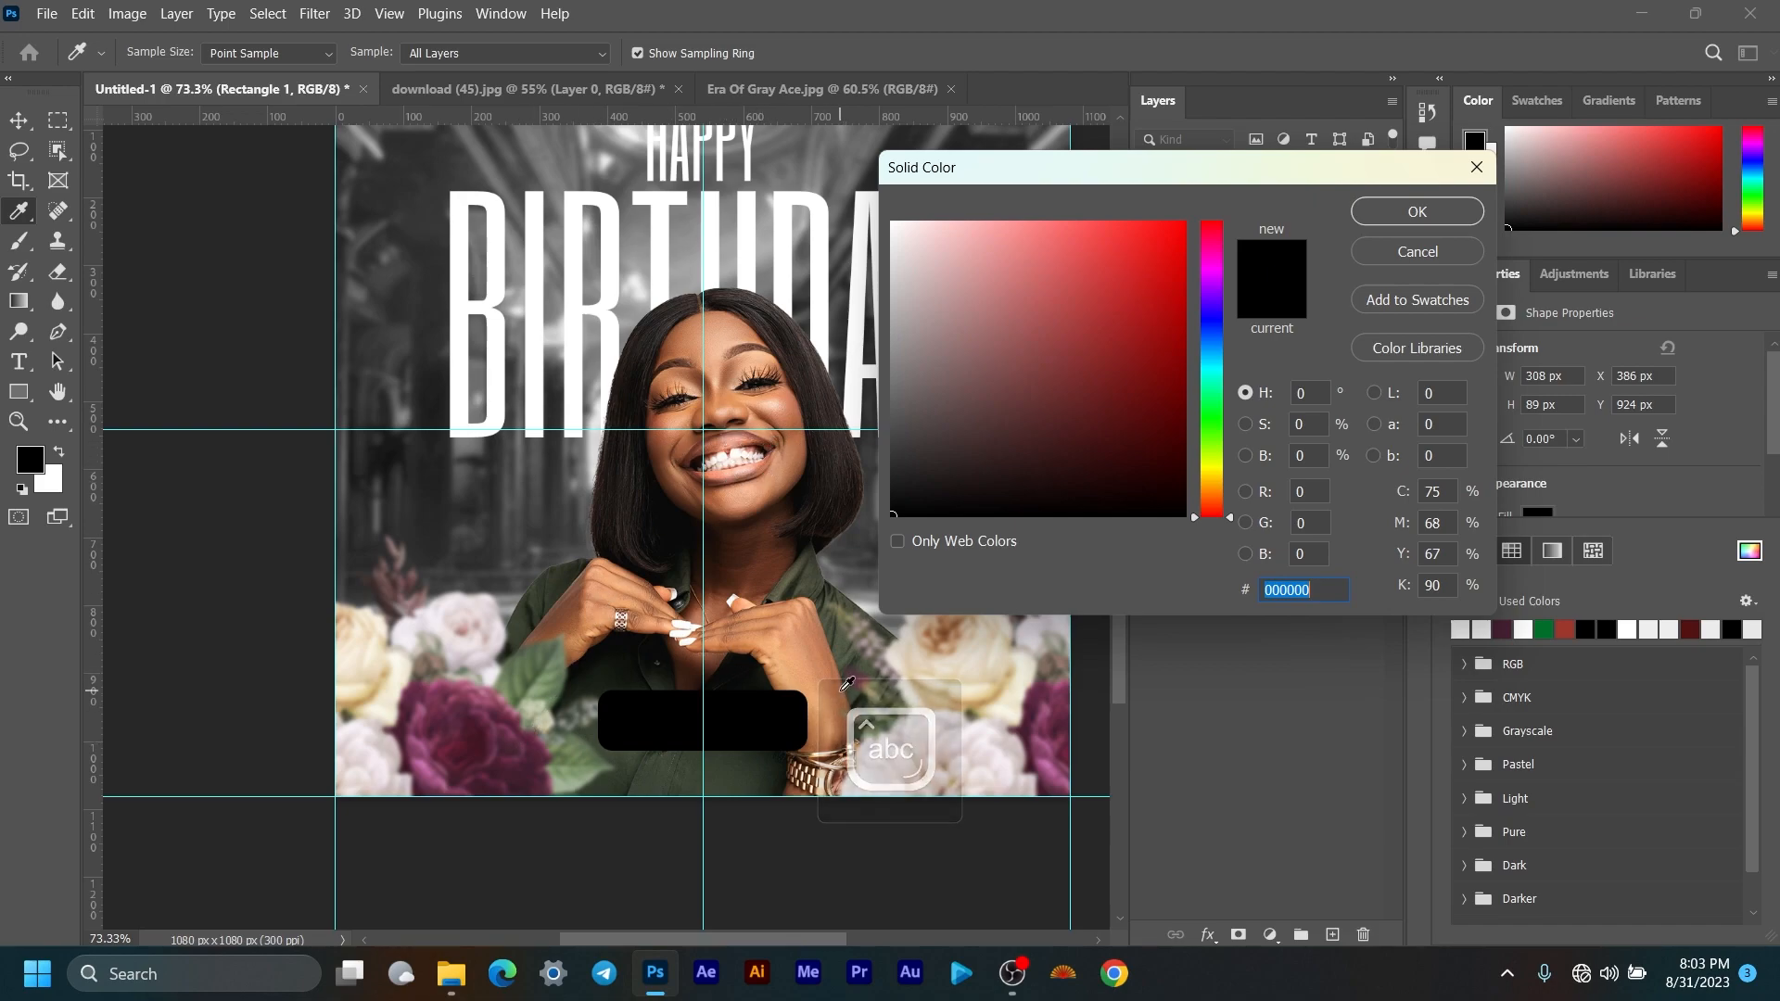
left_click(518, 773)
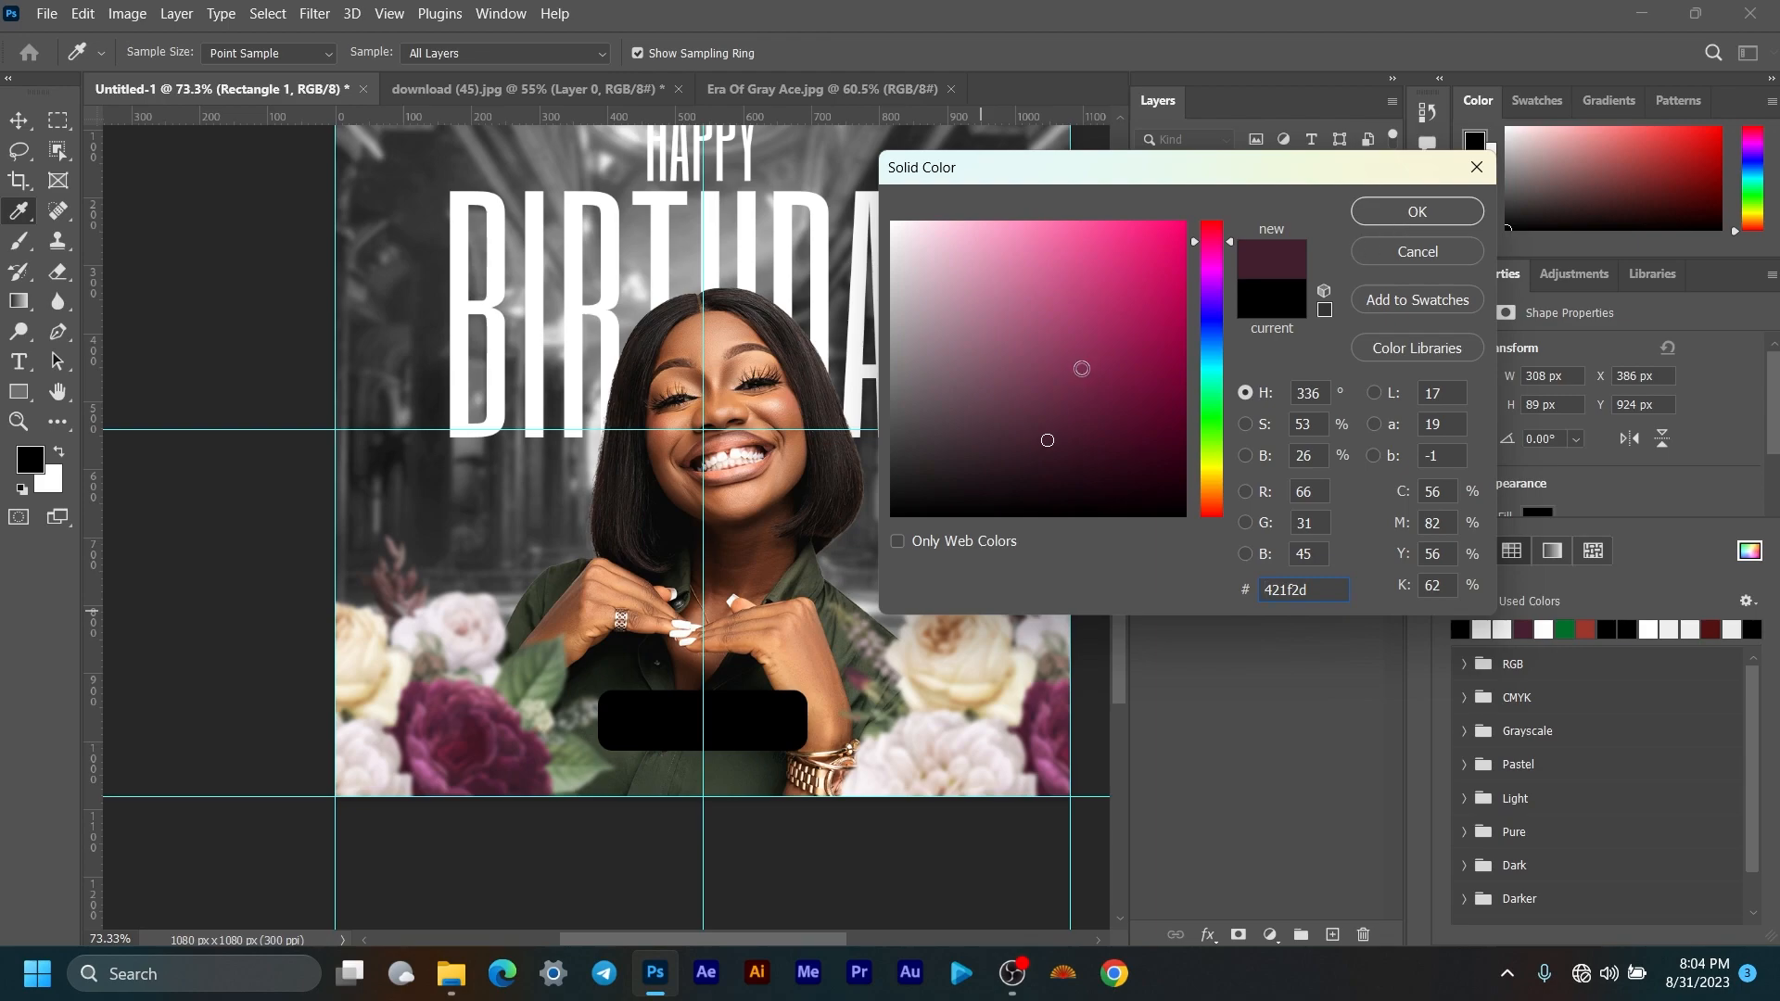
mouse_move(1111, 429)
left_mouse_down()
mouse_move(1148, 445)
mouse_move(1169, 429)
left_mouse_up()
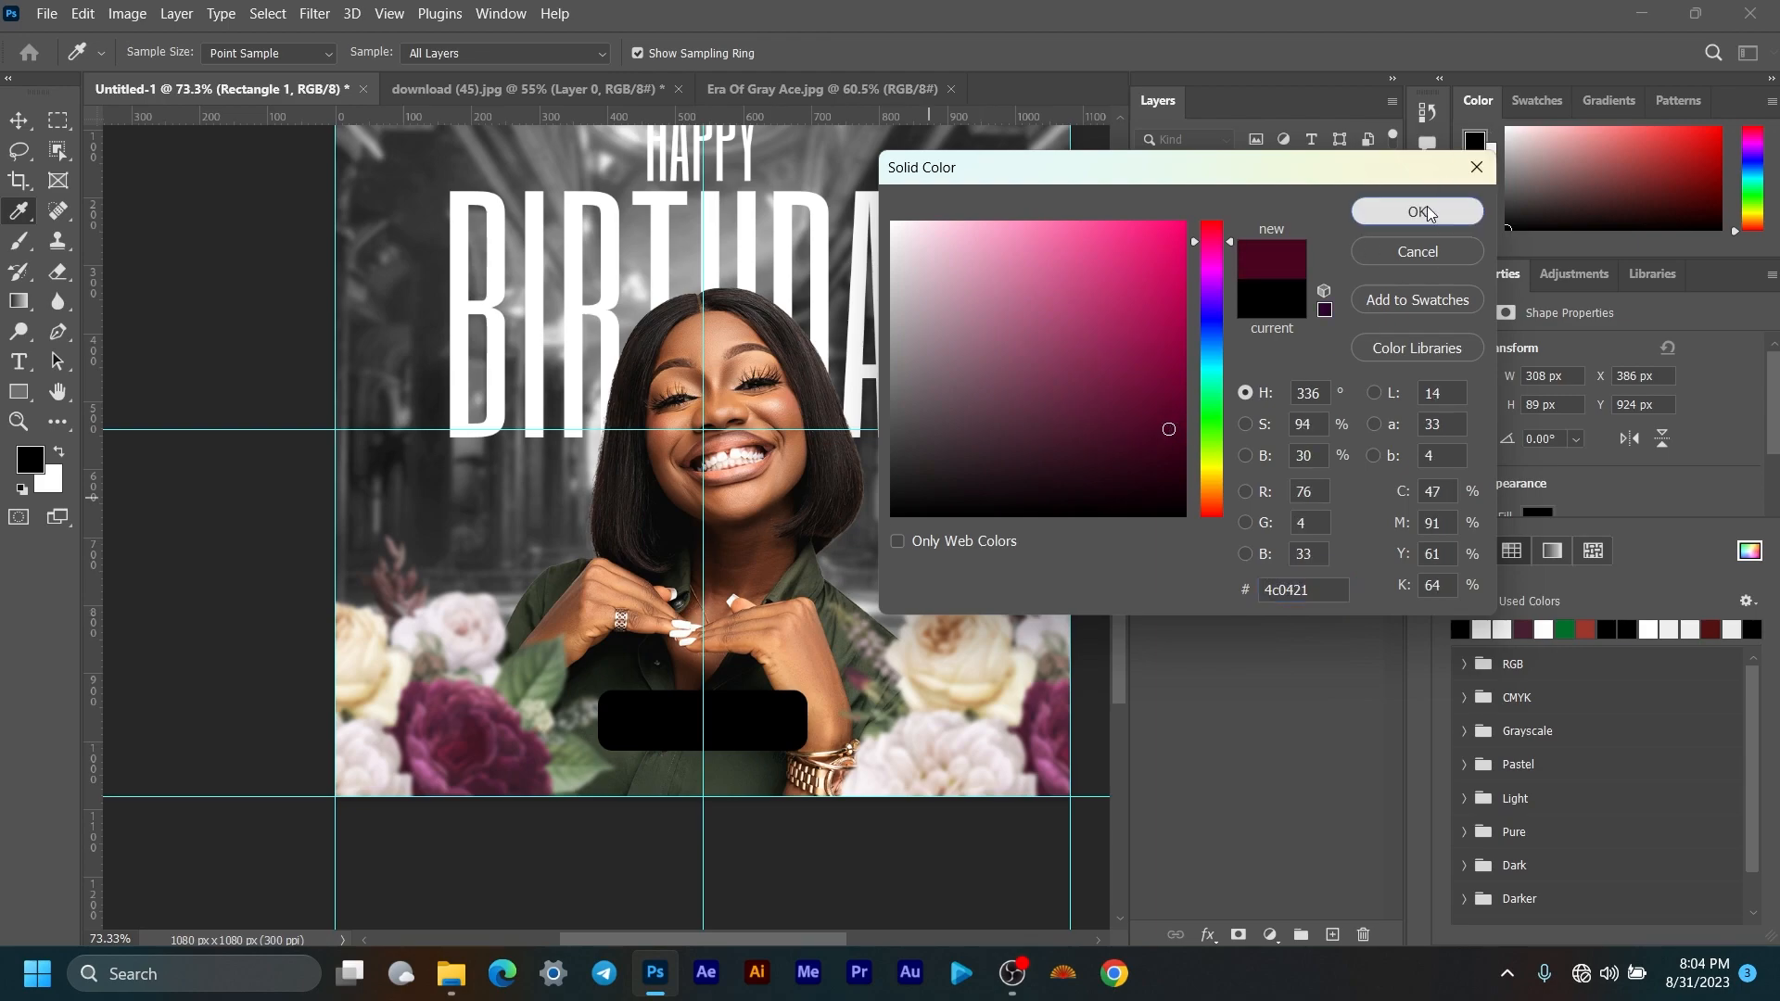
left_click(1419, 212)
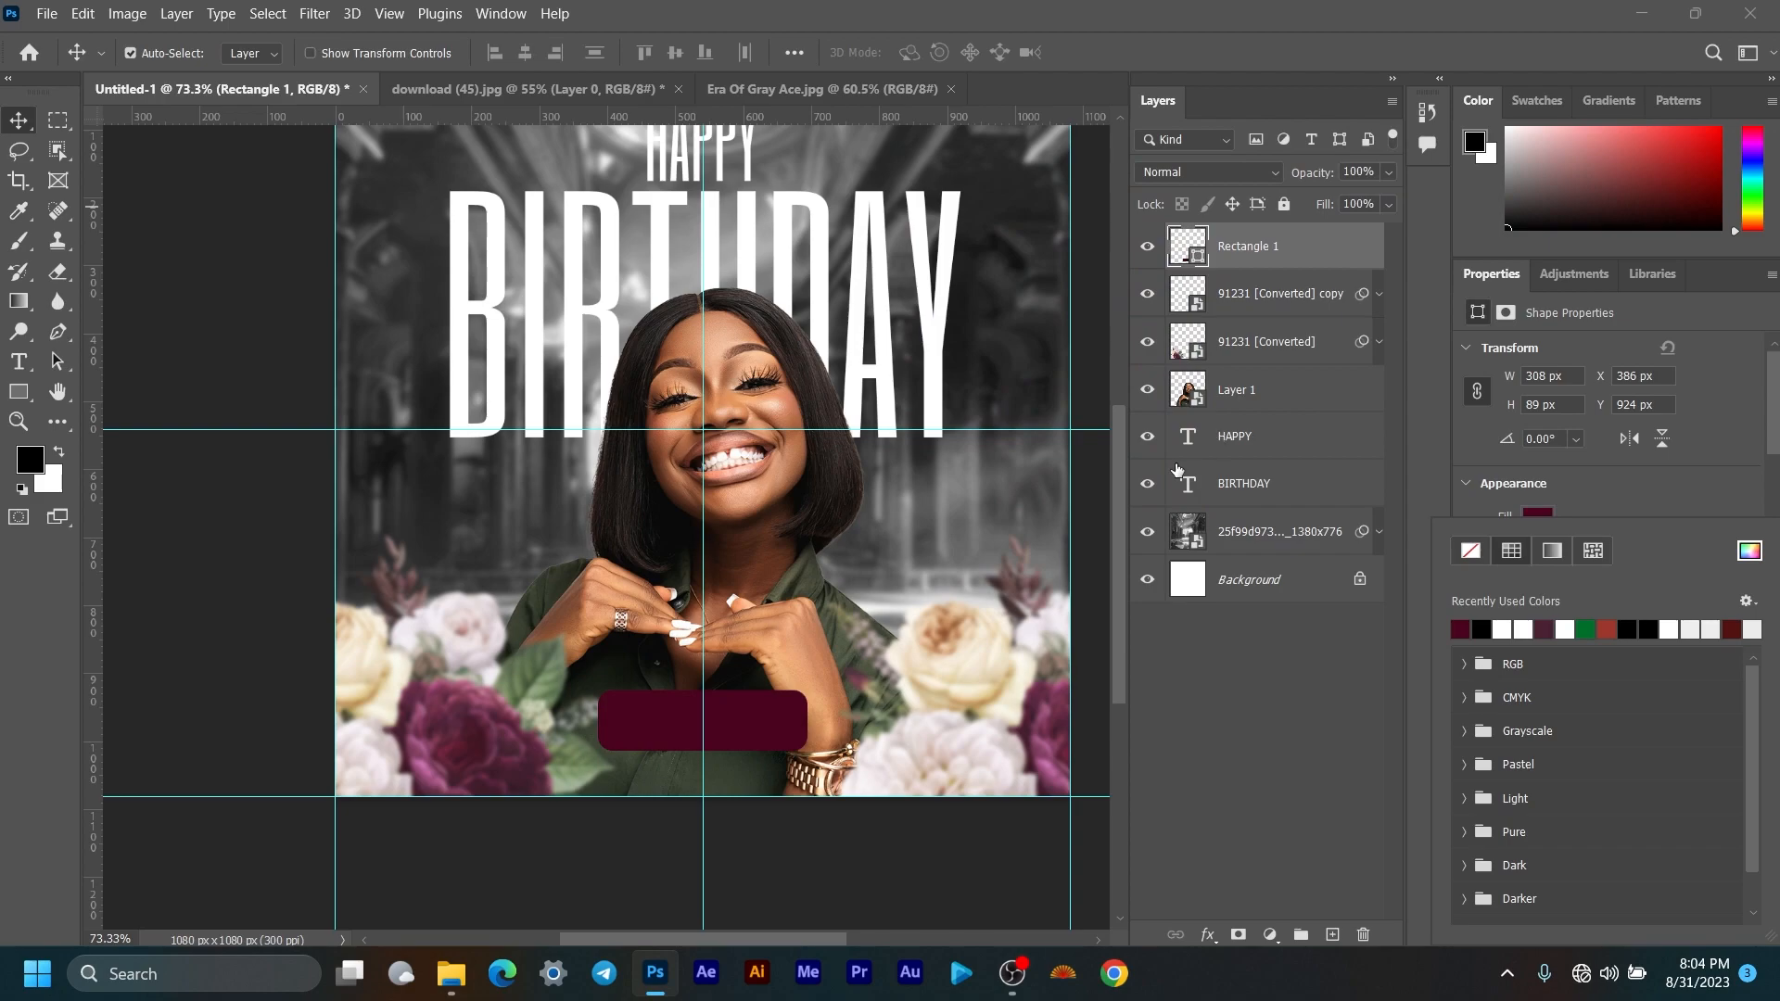
left_click(1659, 510)
Step: Resample the fill from the dark rose for a deep maroon
left_click(1539, 517)
left_click(1750, 551)
left_click(503, 737)
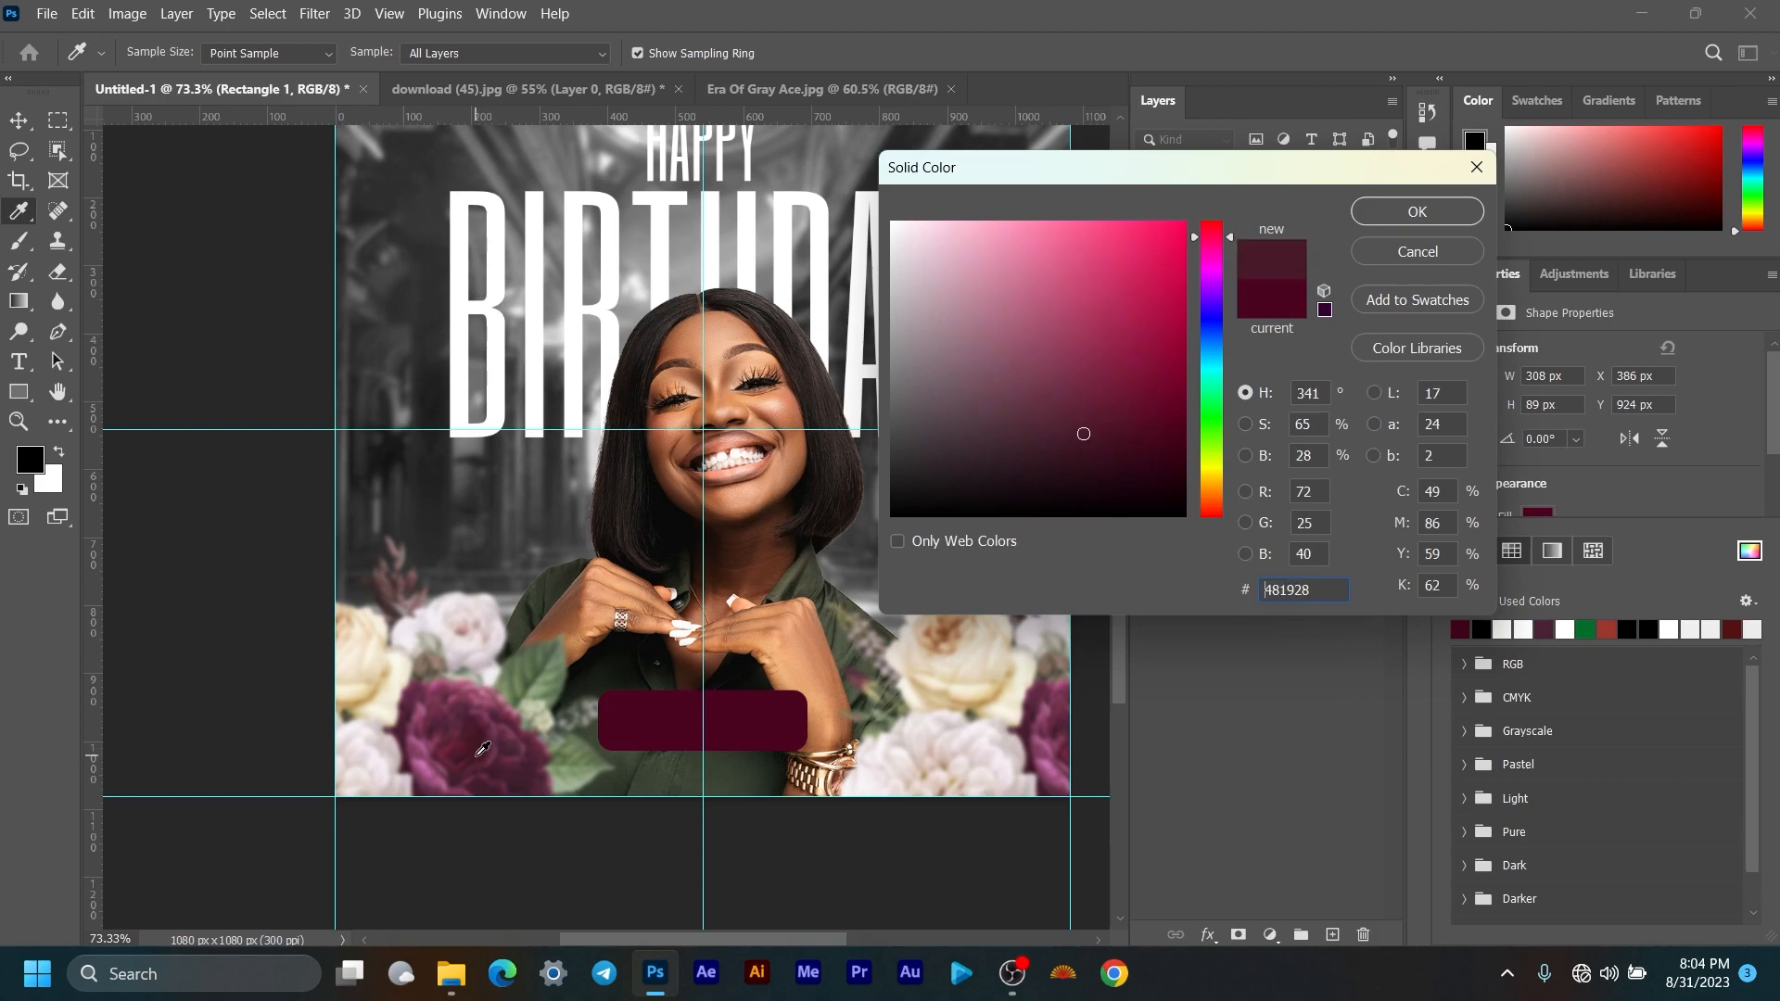
left_click(1417, 211)
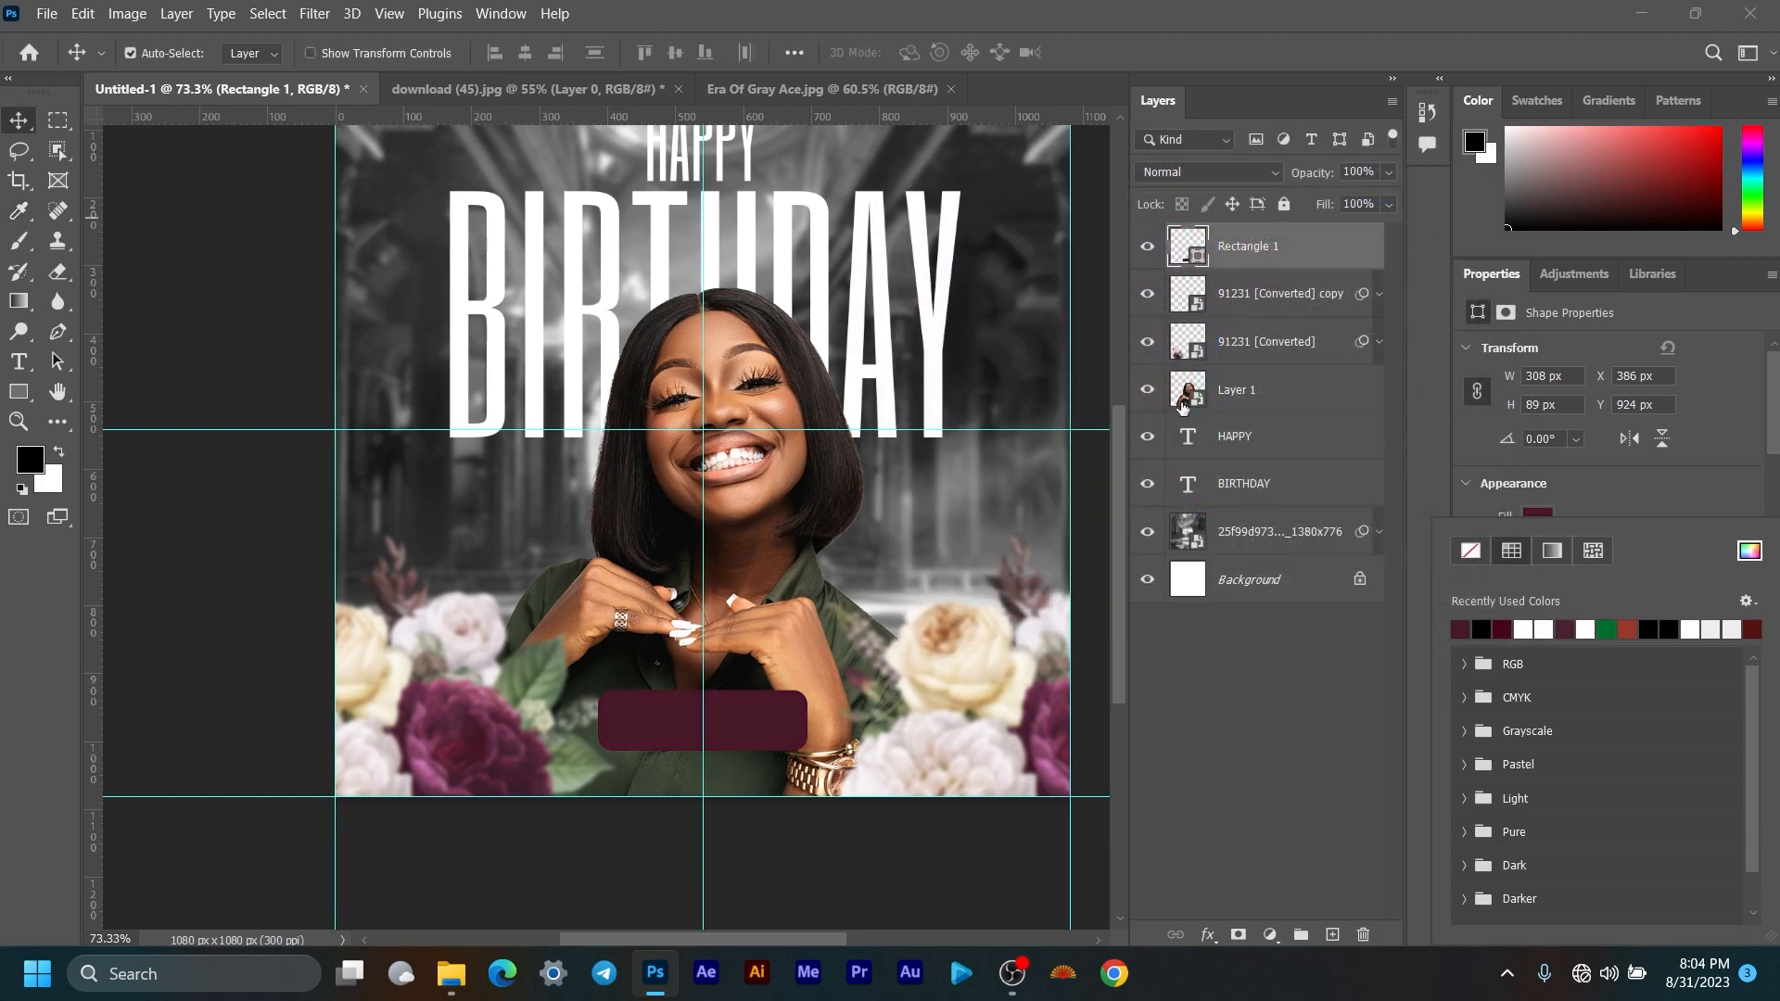
scroll(781, 667, "down", 3)
scroll(782, 667, "up", 5)
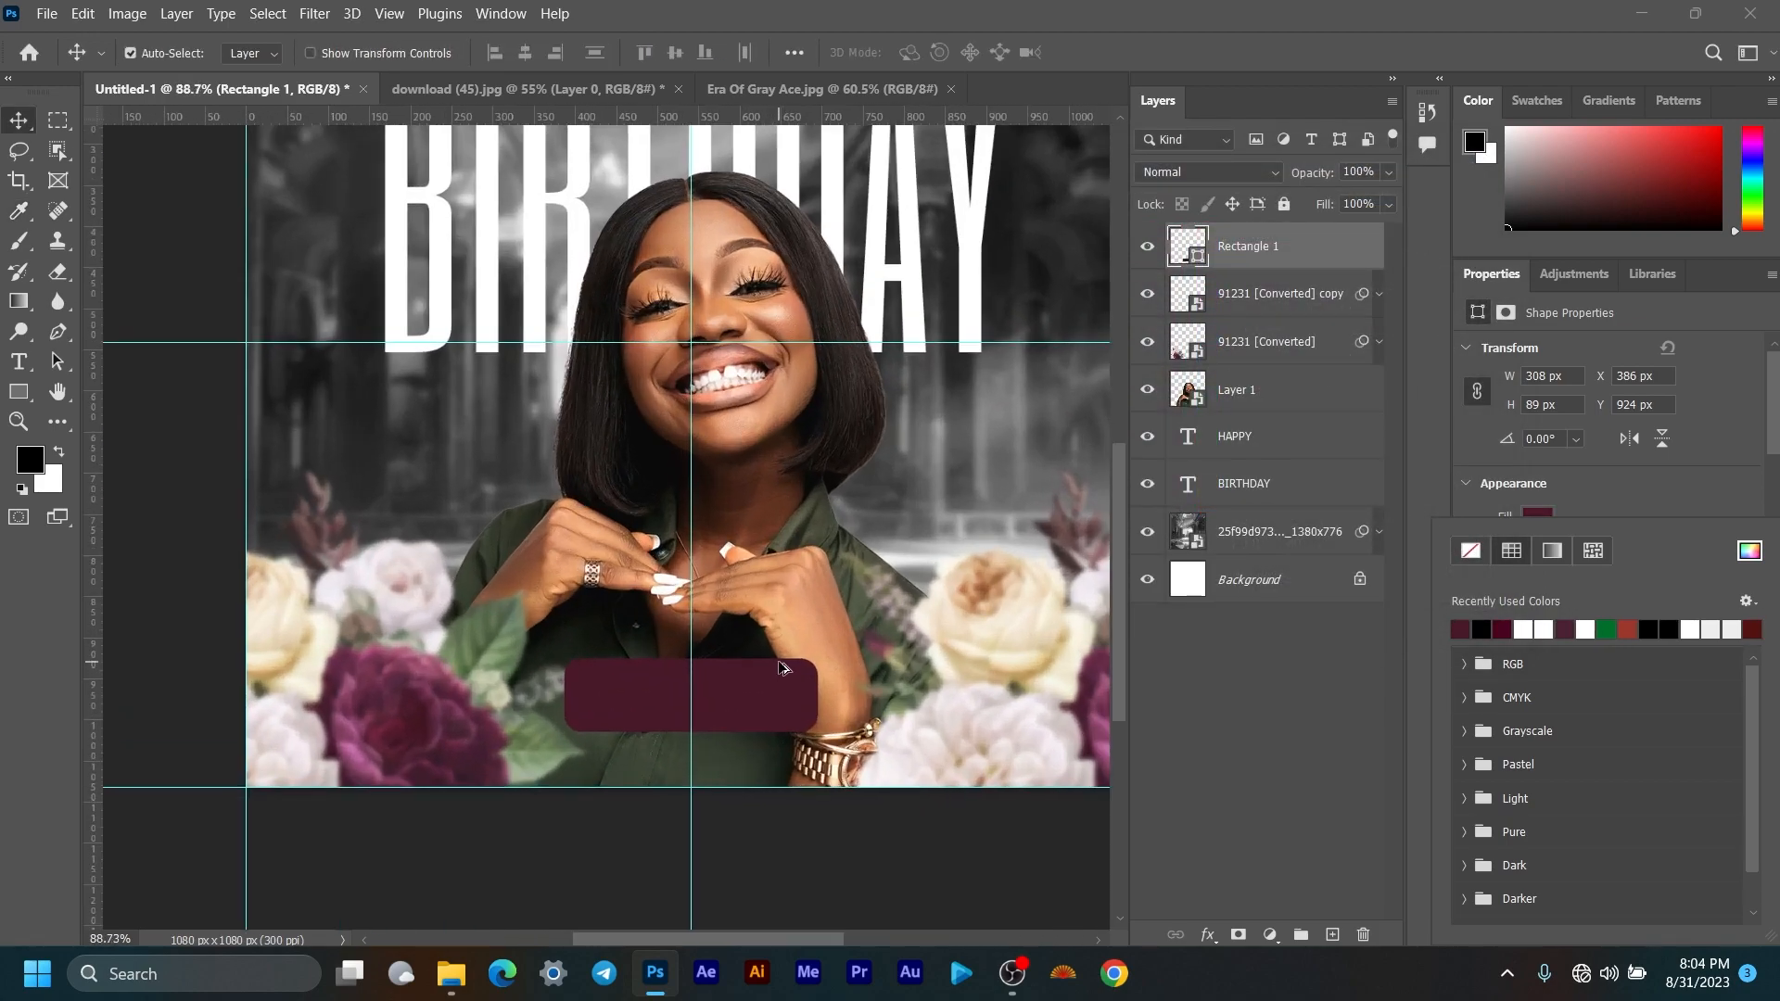
left_click(1658, 503)
Step: Give the rectangle a white 3 px outline
left_click(1538, 550)
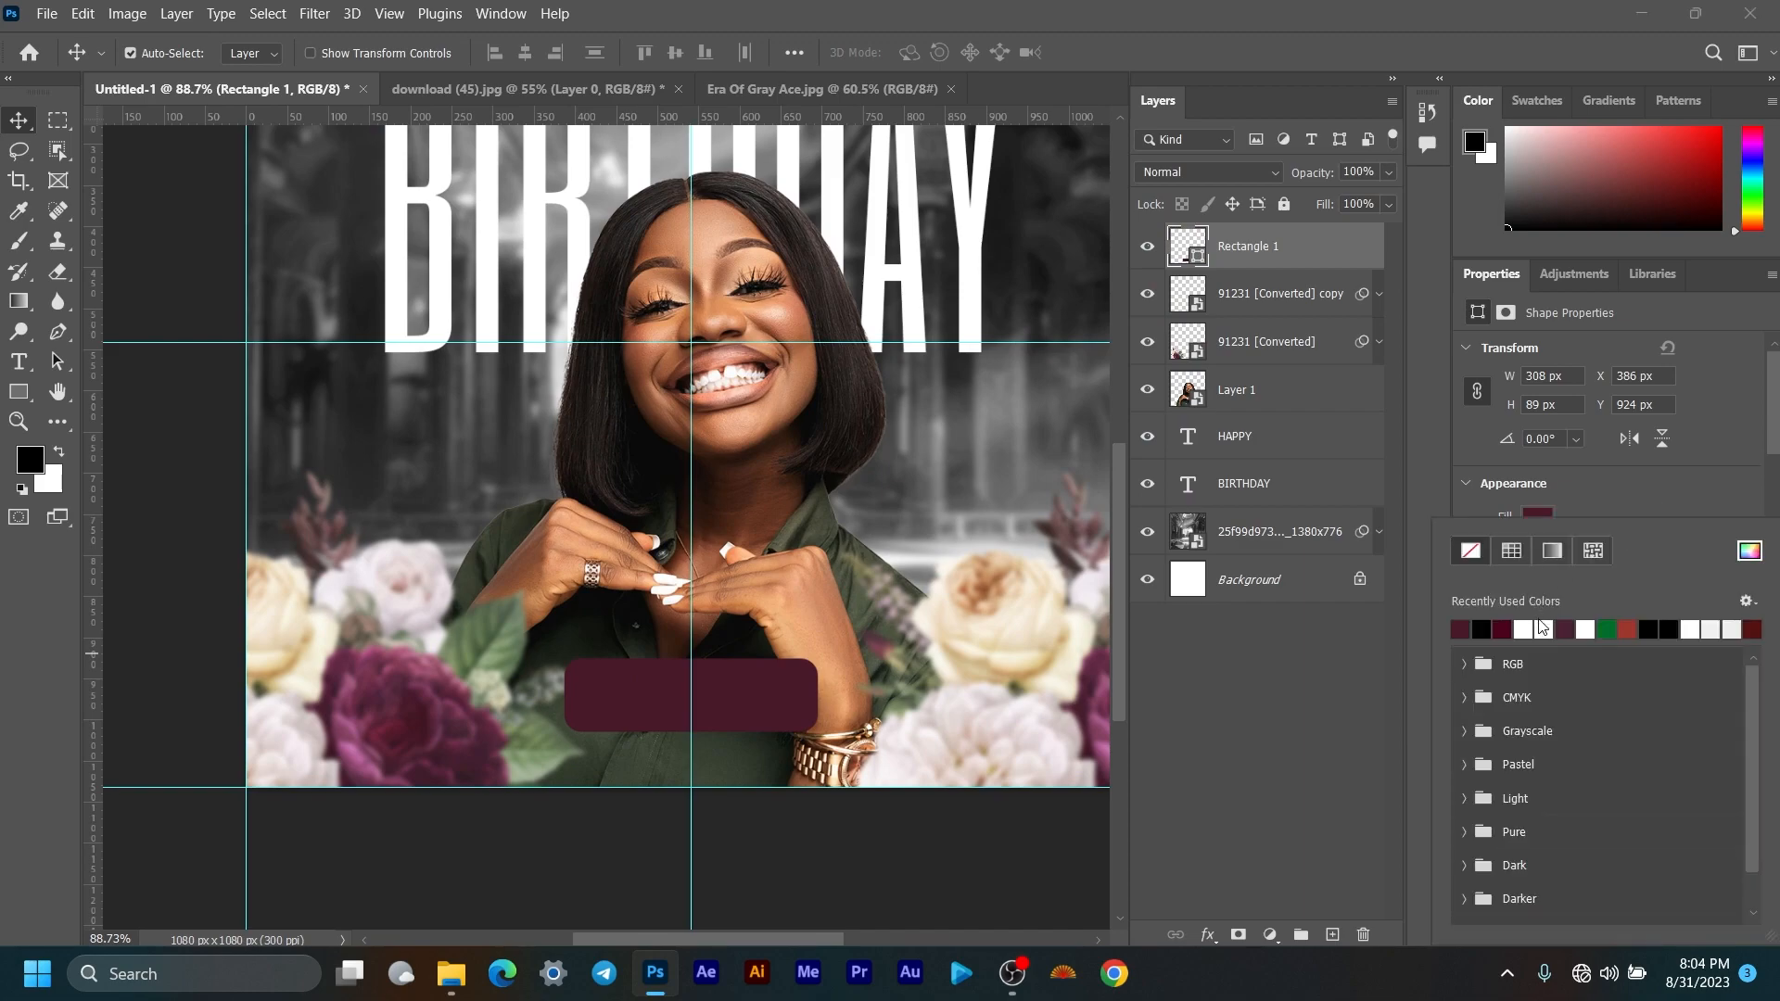
left_click(1543, 628)
left_click(1635, 482)
scroll(1617, 515, "down", 1)
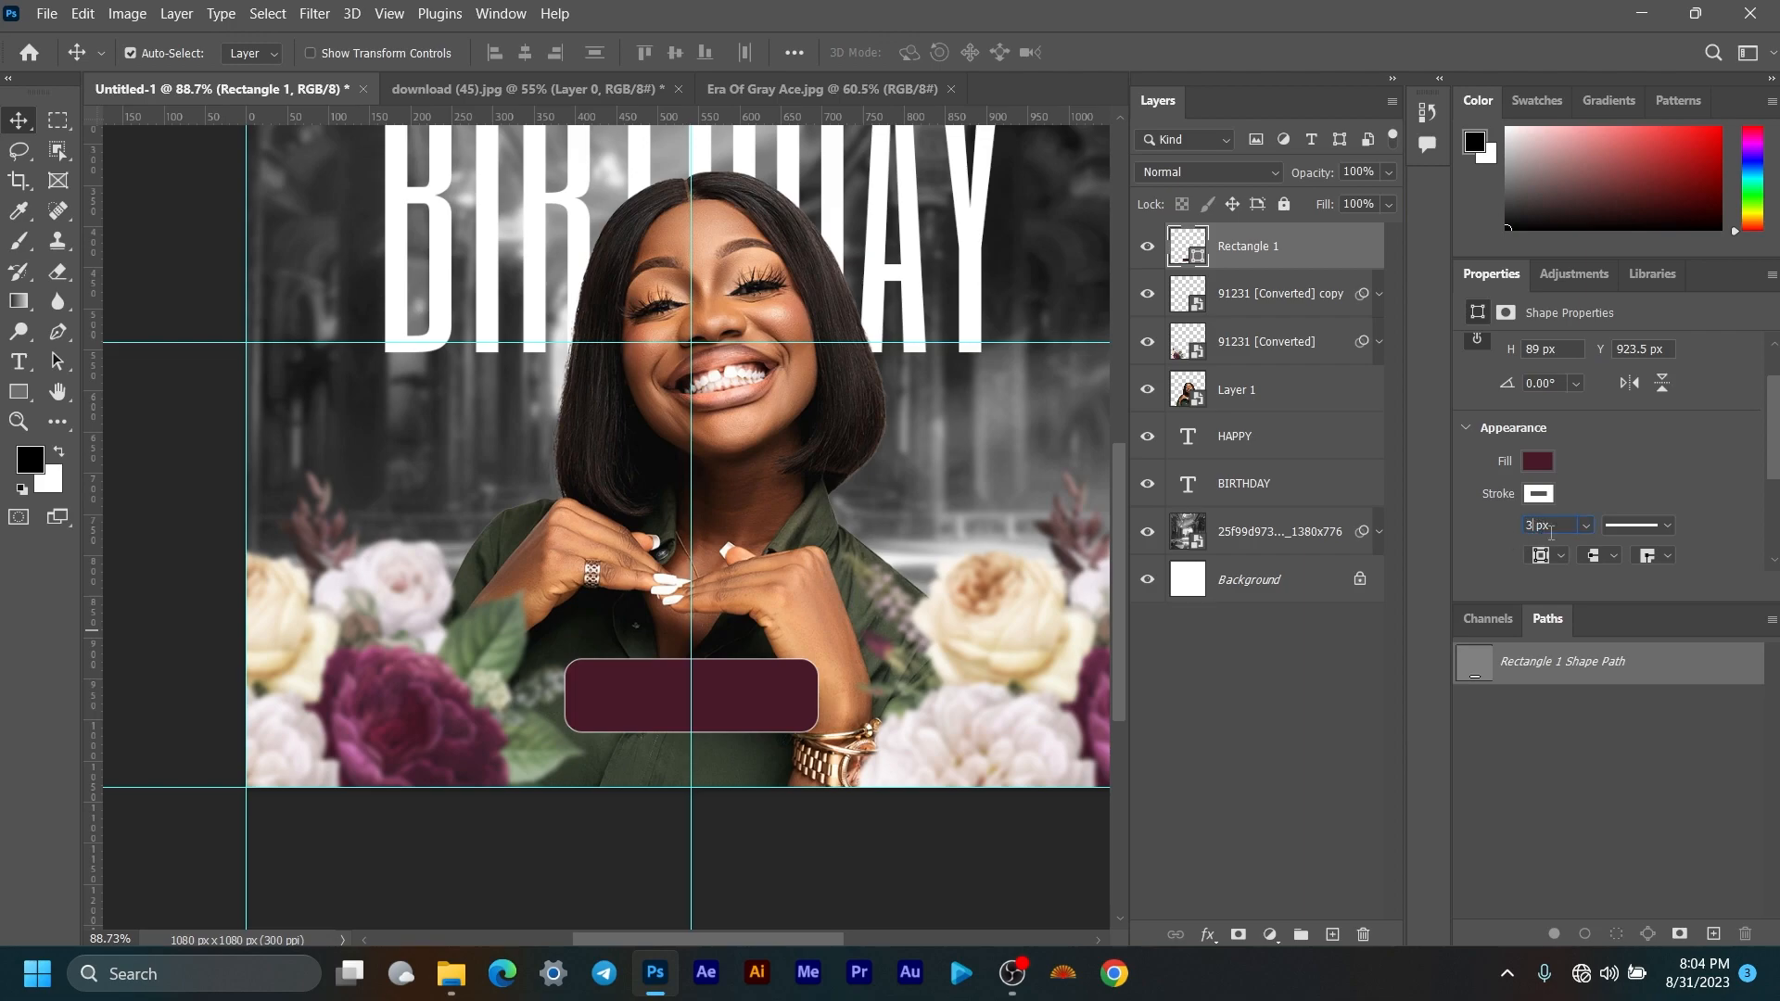
key("Return")
Step: Add a Drop Shadow to Rectangle 1 at 47% opacity, 20 px distance and 24 px size
left_click(1206, 935)
left_click(1229, 921)
left_click_drag(961, 106, 1444, 89)
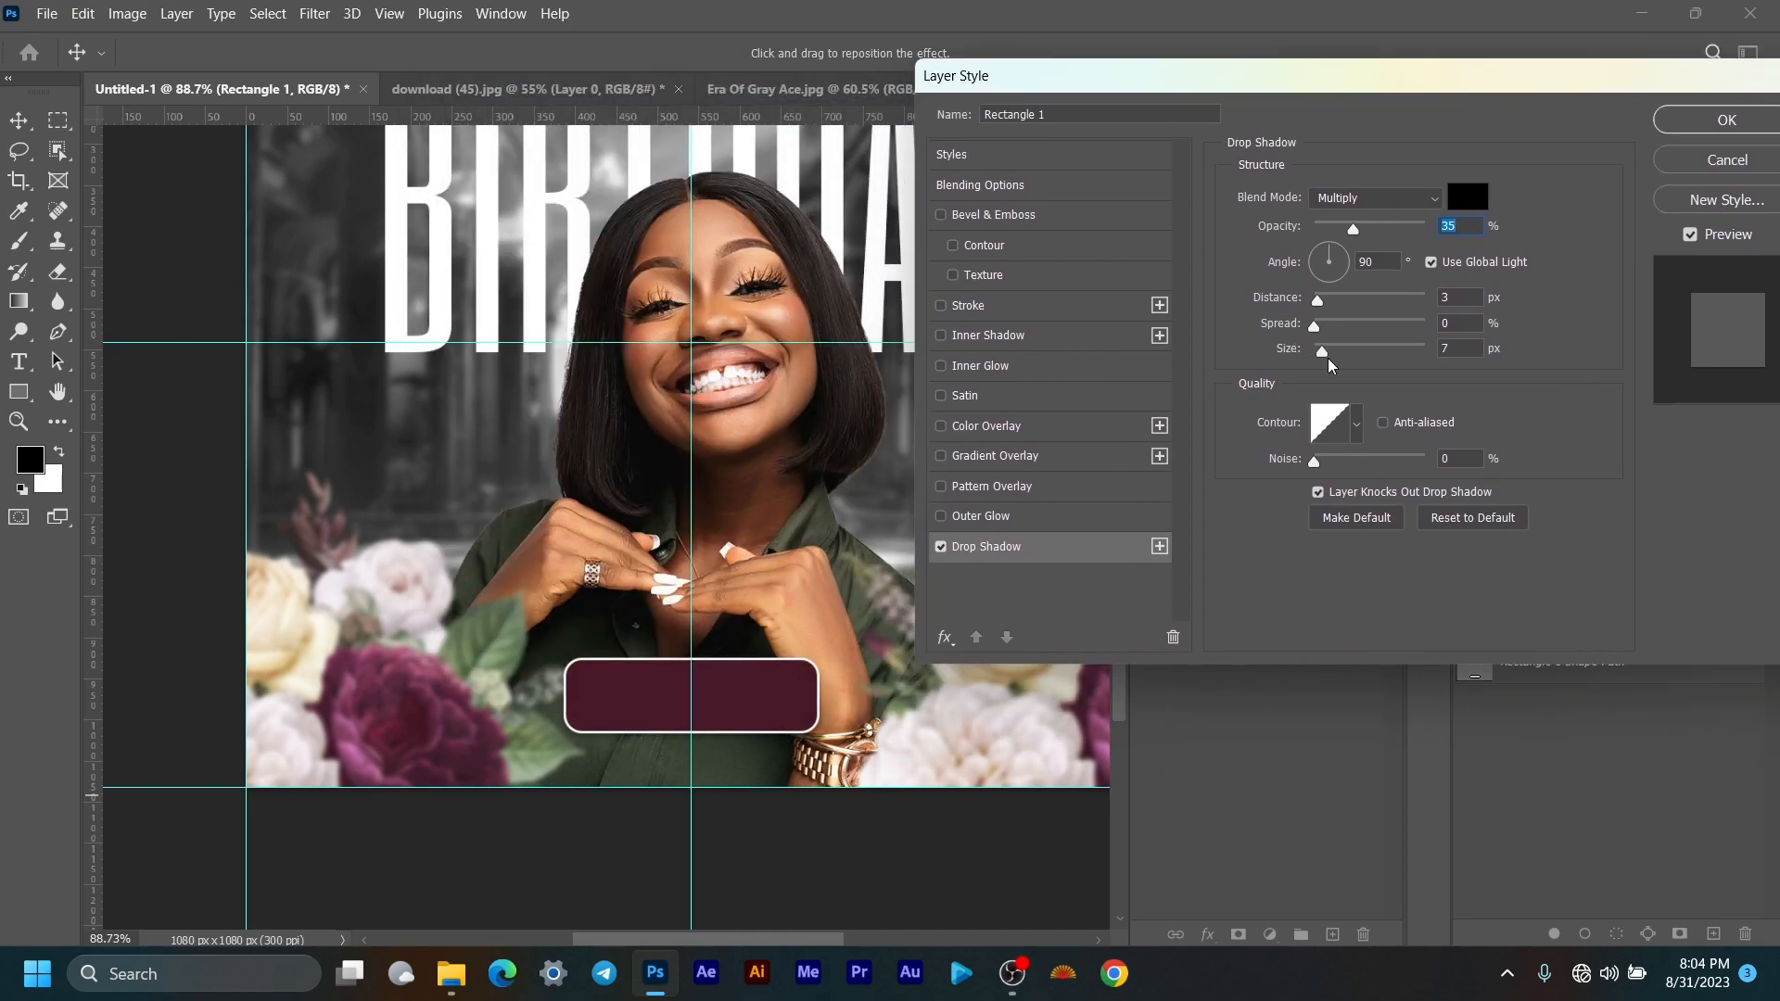
left_click_drag(1326, 354, 1344, 344)
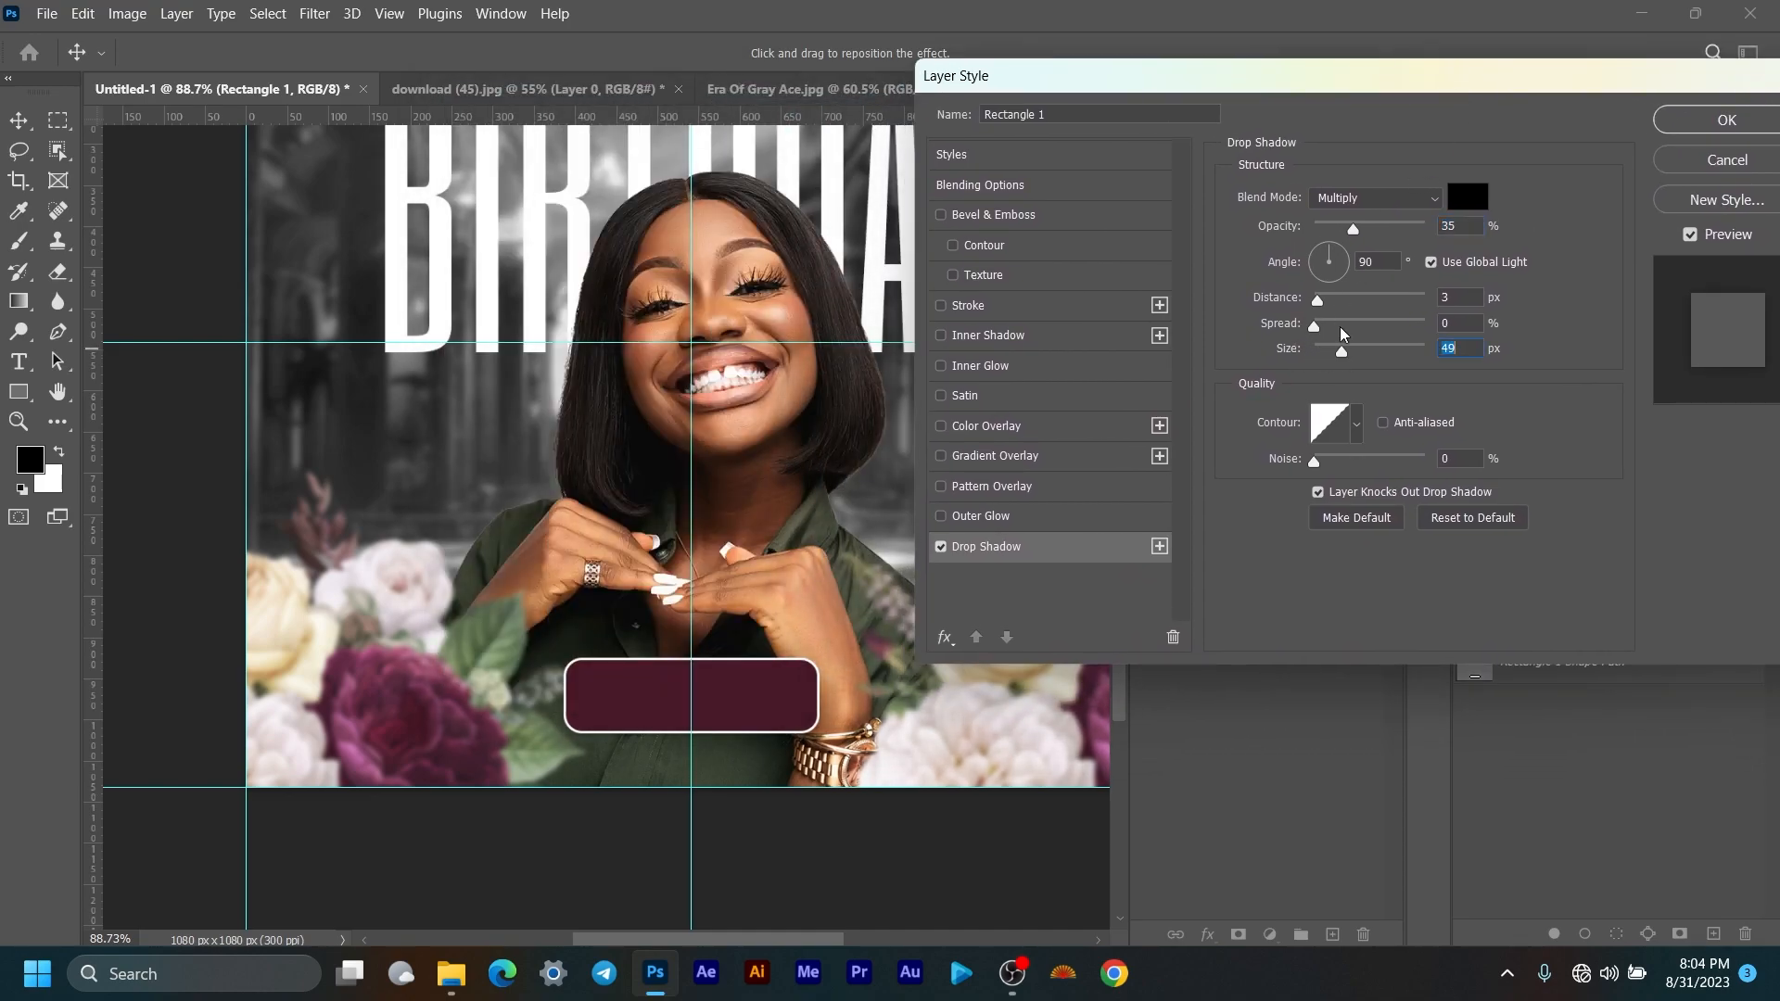
left_click_drag(1355, 230, 1387, 225)
left_click_drag(1318, 301, 1332, 349)
left_click_drag(1388, 228, 1369, 232)
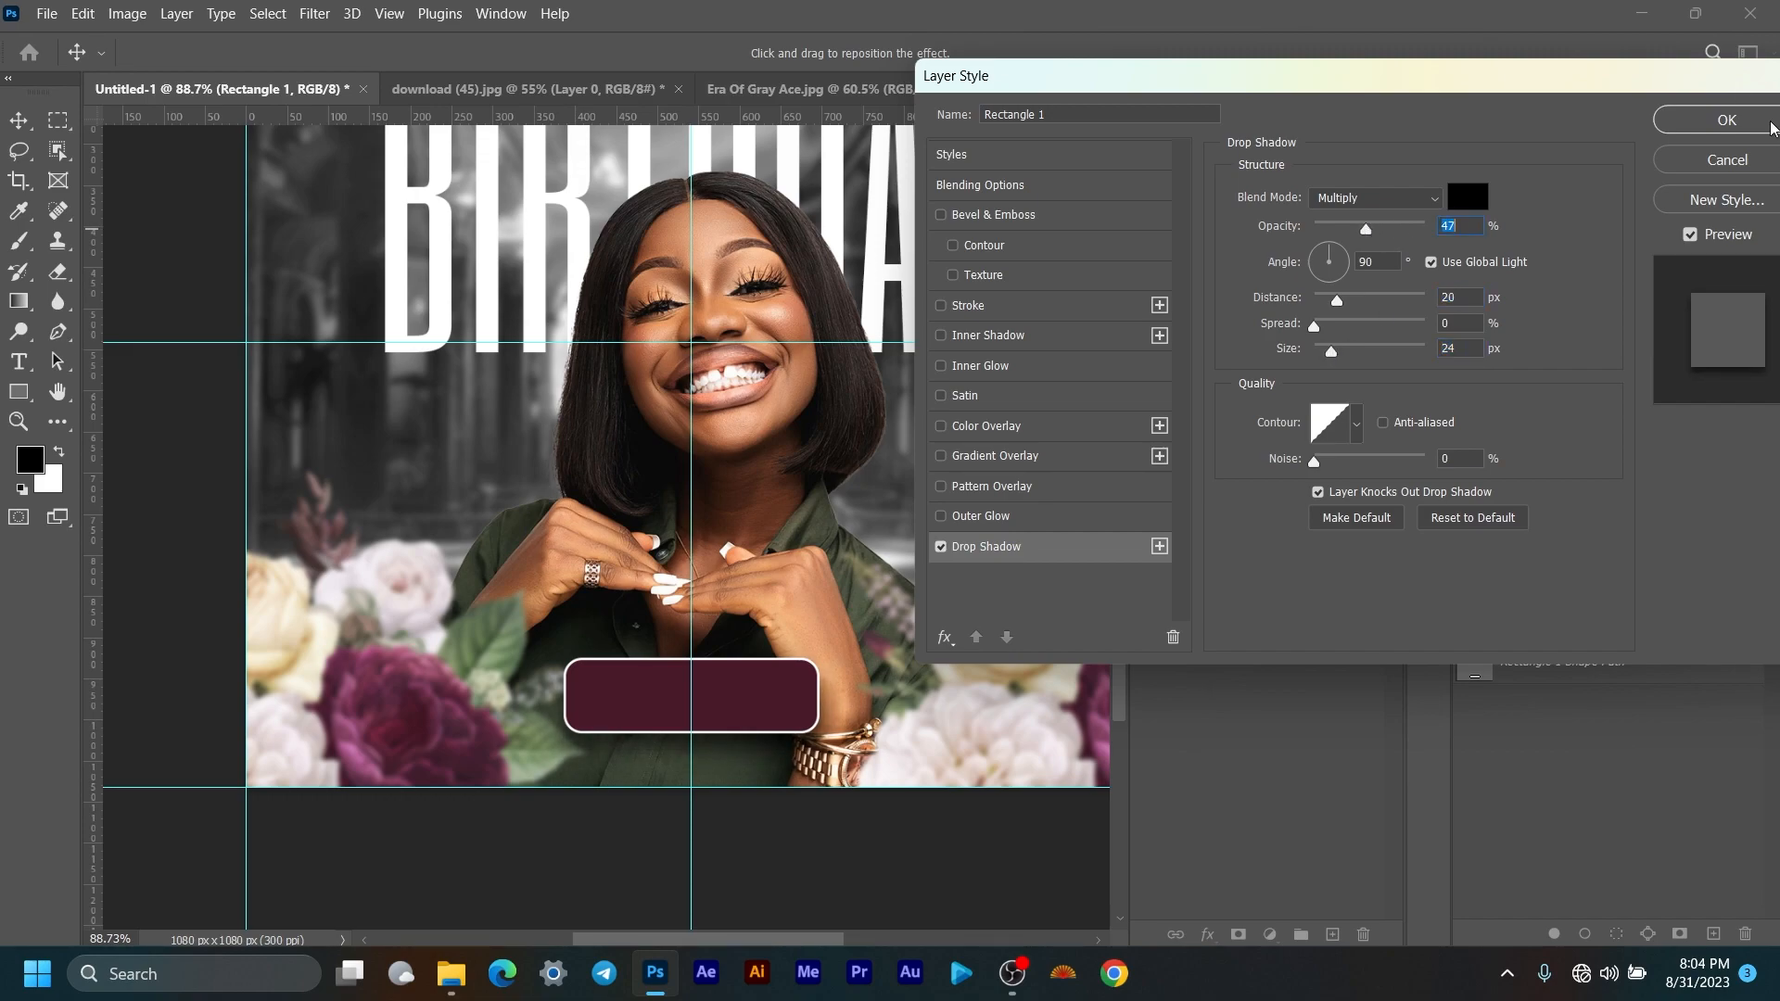
left_click(1722, 123)
scroll(784, 547, "down", 3)
left_click_drag(786, 548, 658, 650)
Step: Move the maroon label about 148 px to the left
key("ctrl")
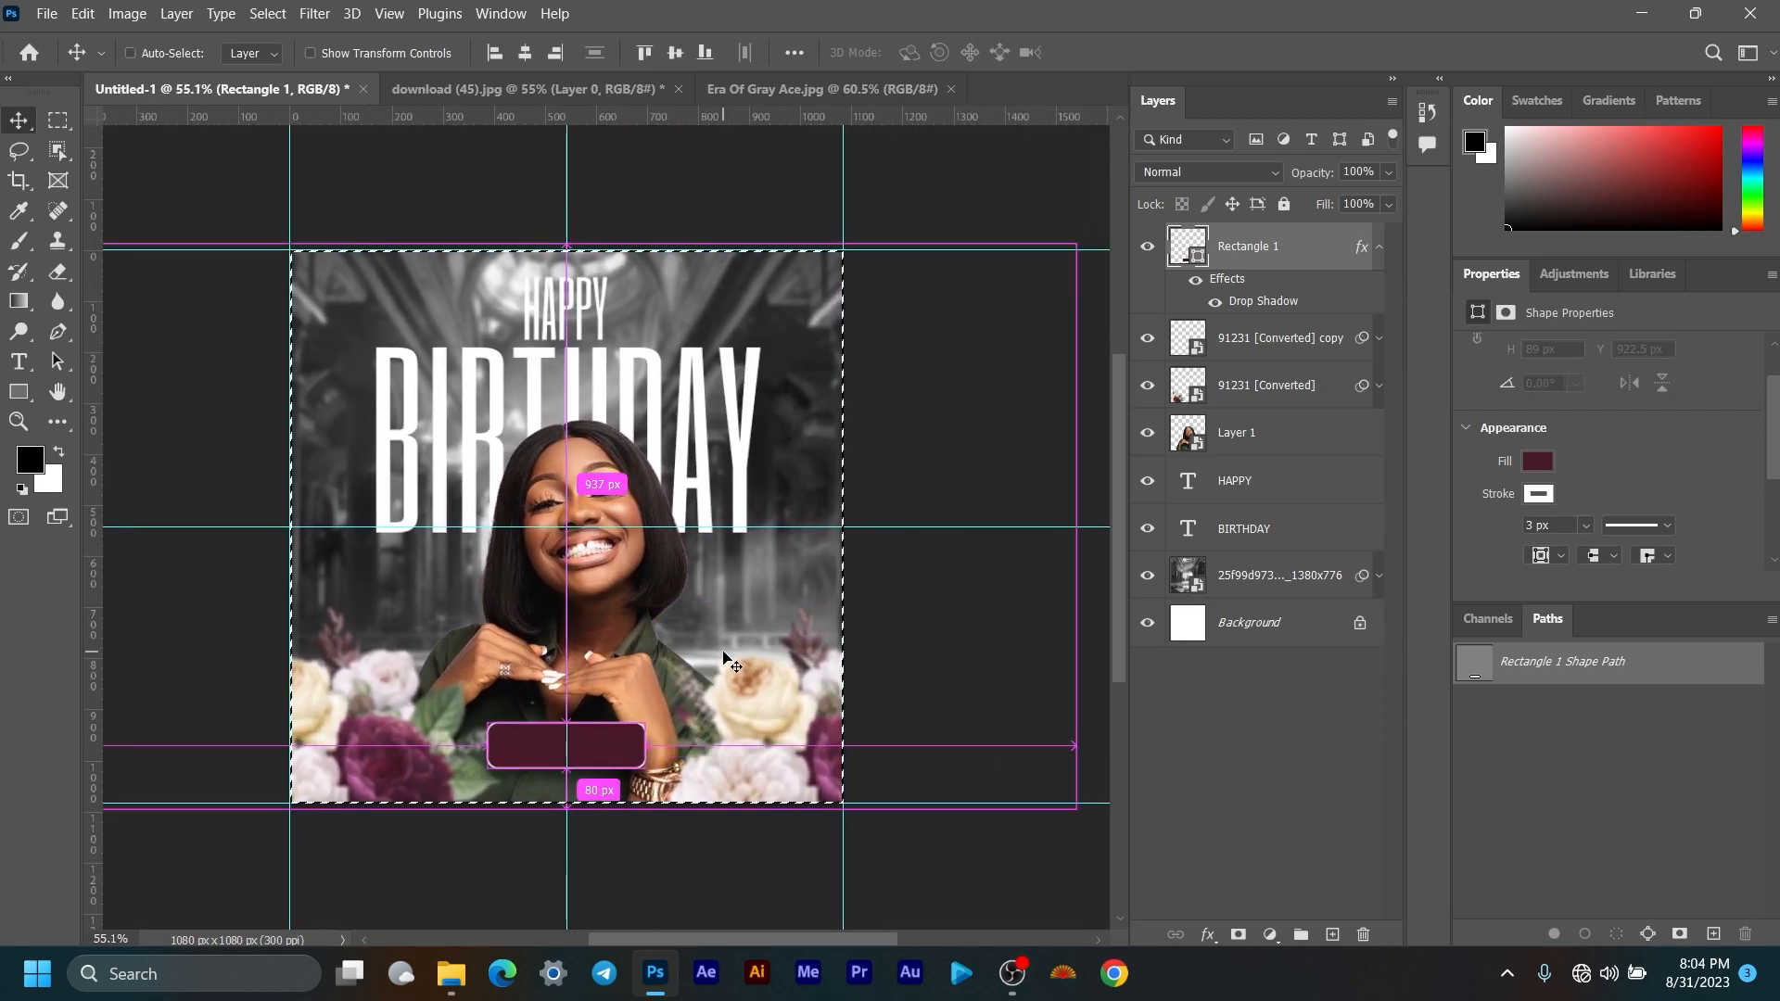
key("ctrl+d")
scroll(500, 806, "up", 3)
scroll(500, 807, "down", 1)
left_click_drag(616, 704, 689, 730)
scroll(641, 740, "up", 1)
left_click_drag(671, 825, 534, 825)
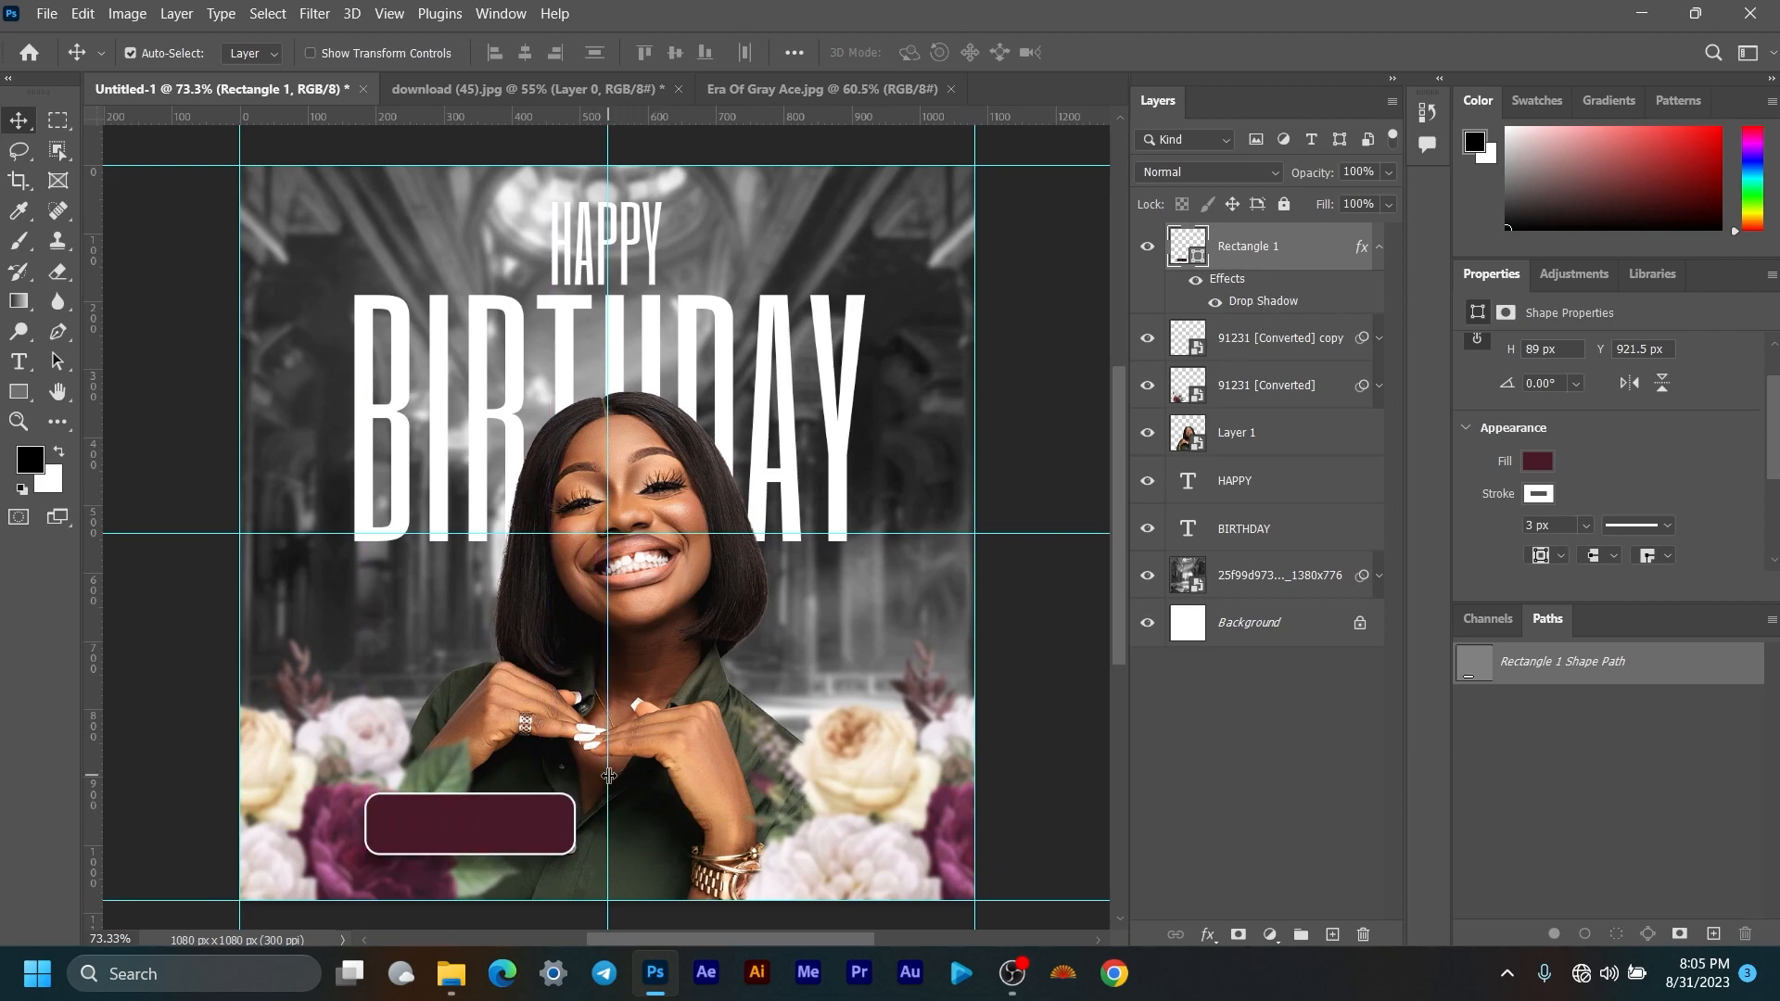
Step: Select the whole canvas, align the rectangle to the horizontal centre, then deselect
key("ctrl+a")
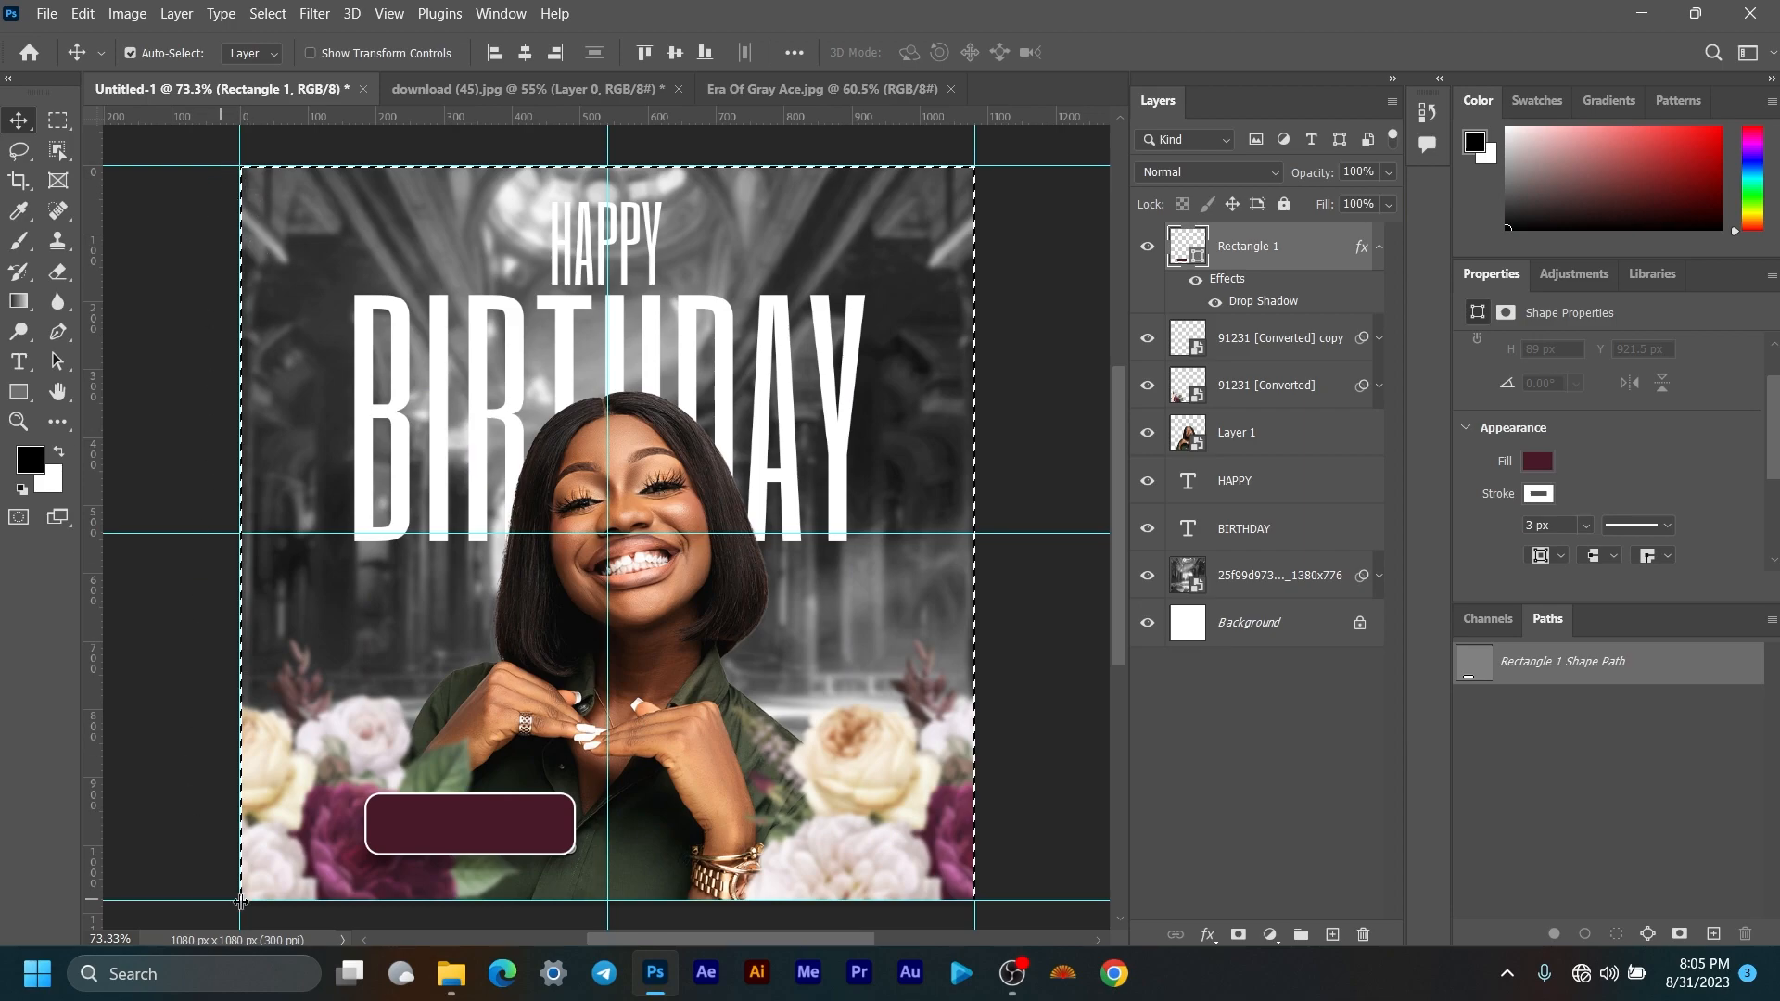
left_click(704, 52)
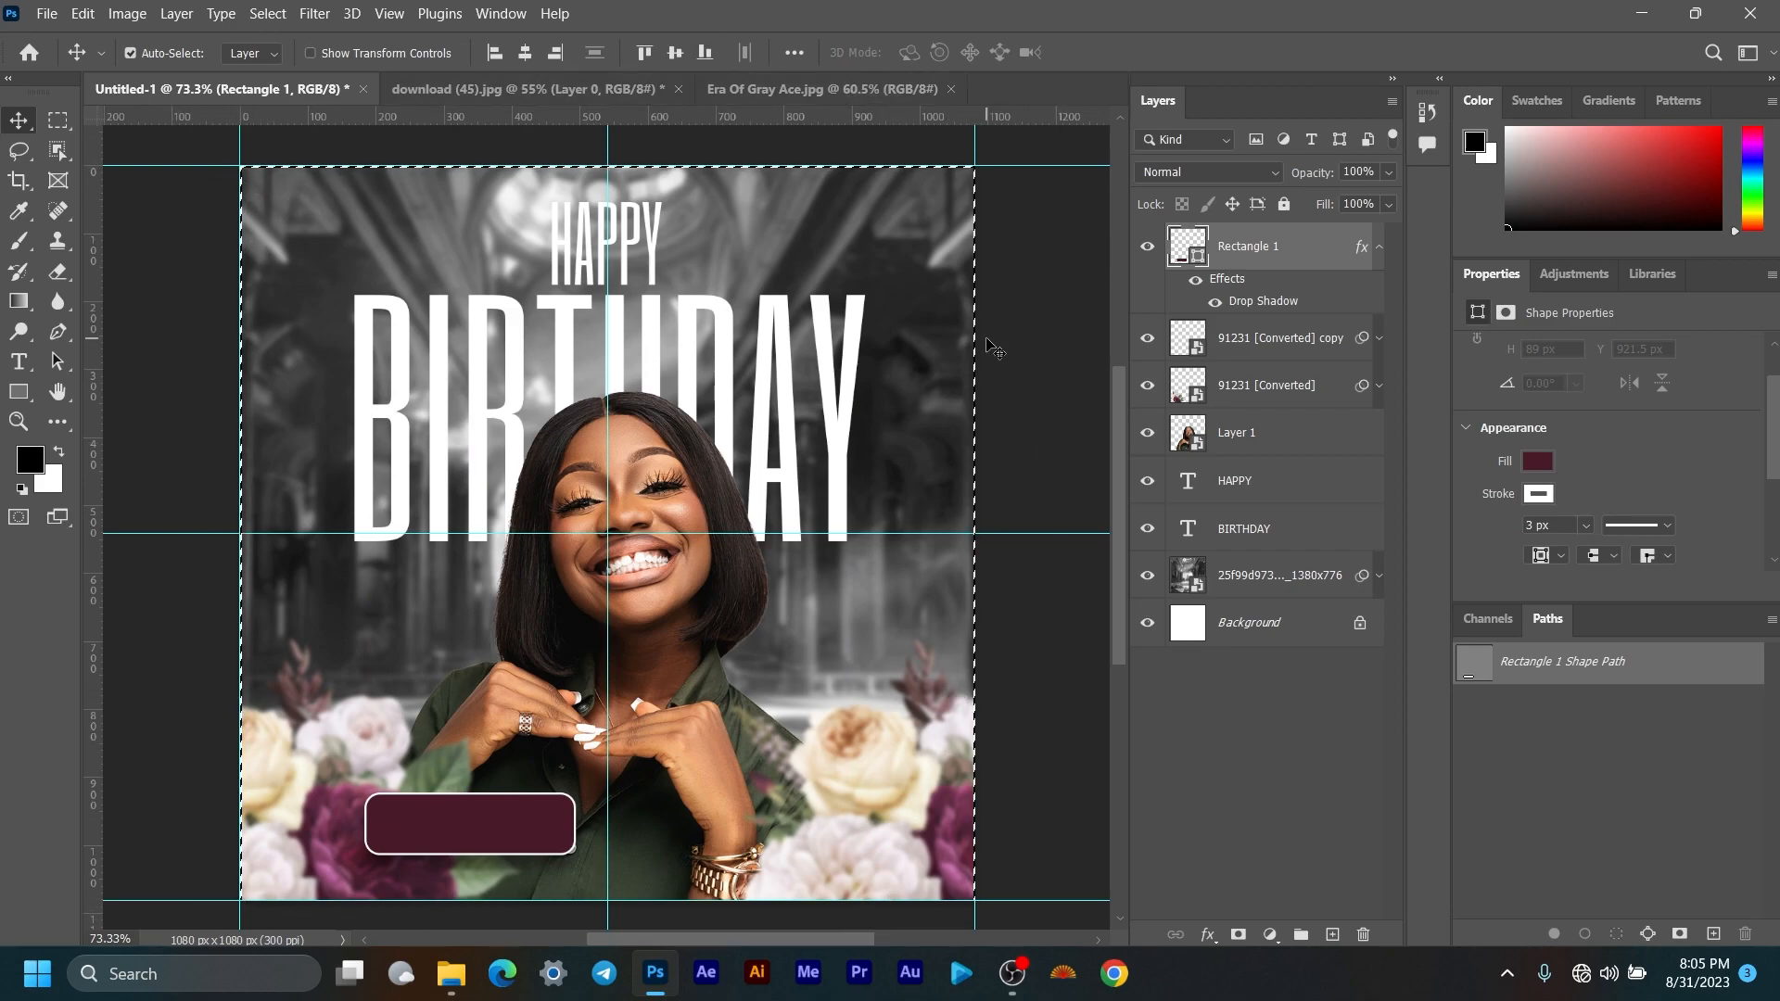
scroll(995, 350, "up", 6)
left_click_drag(1018, 314, 859, 402)
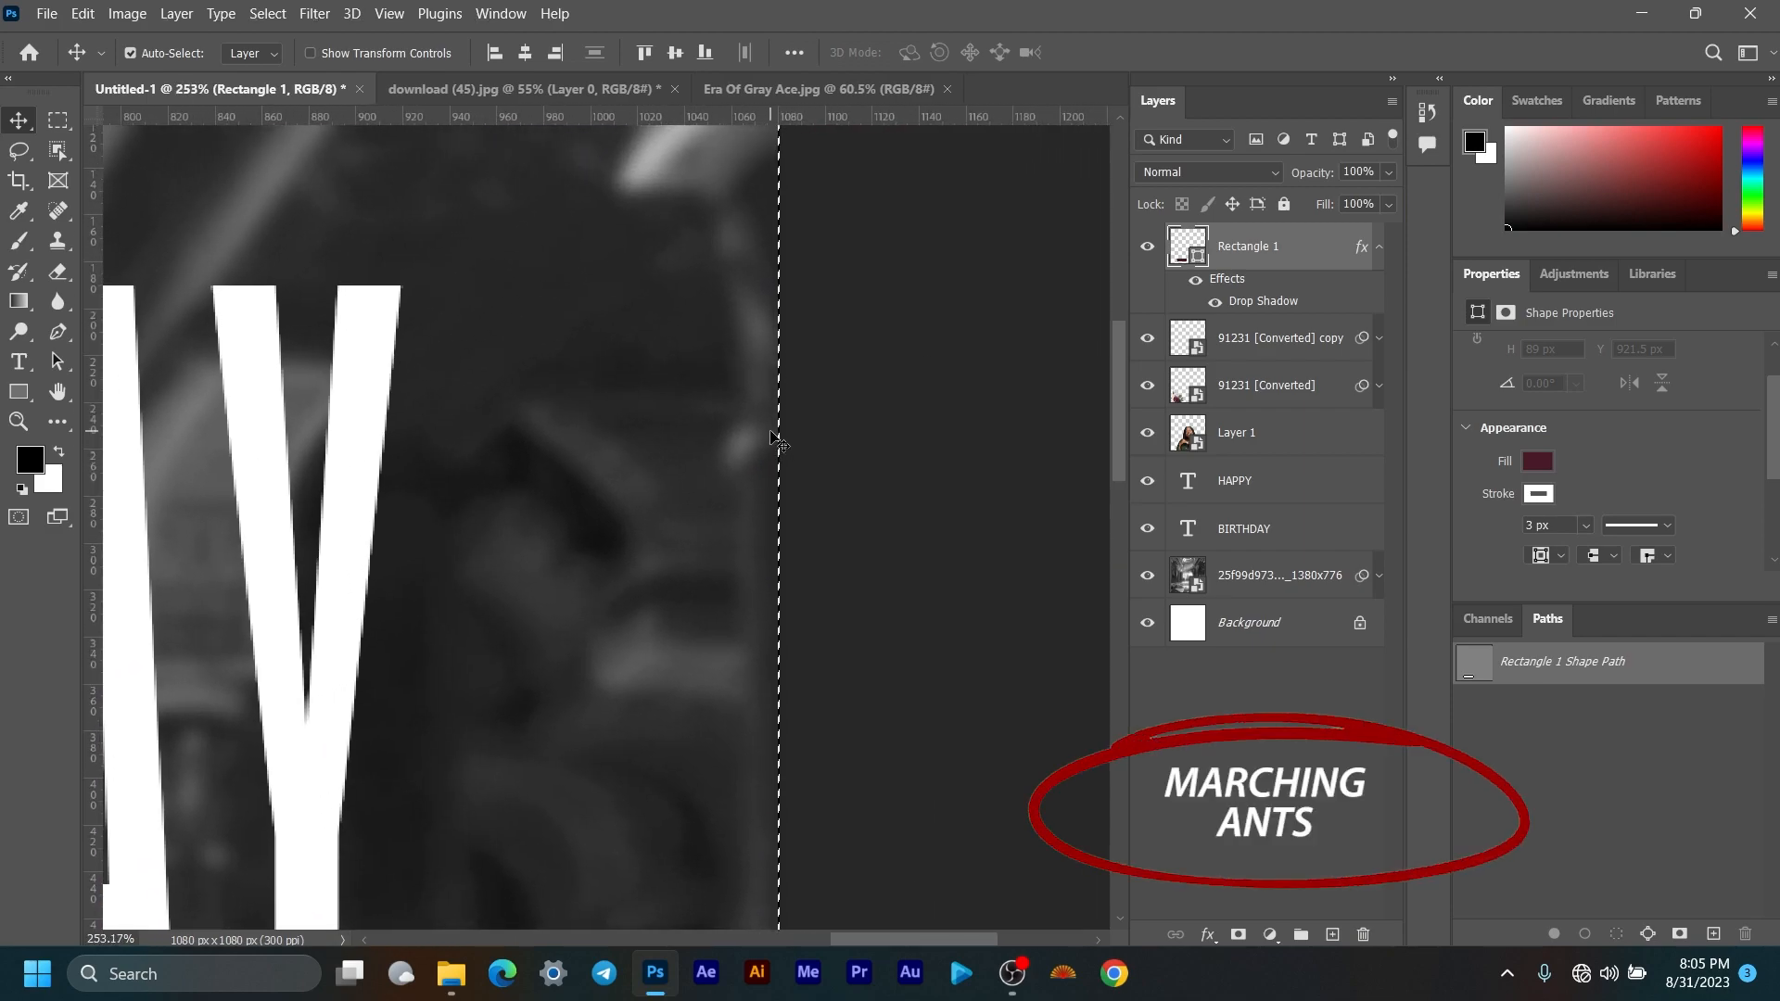
key("ctrl+0")
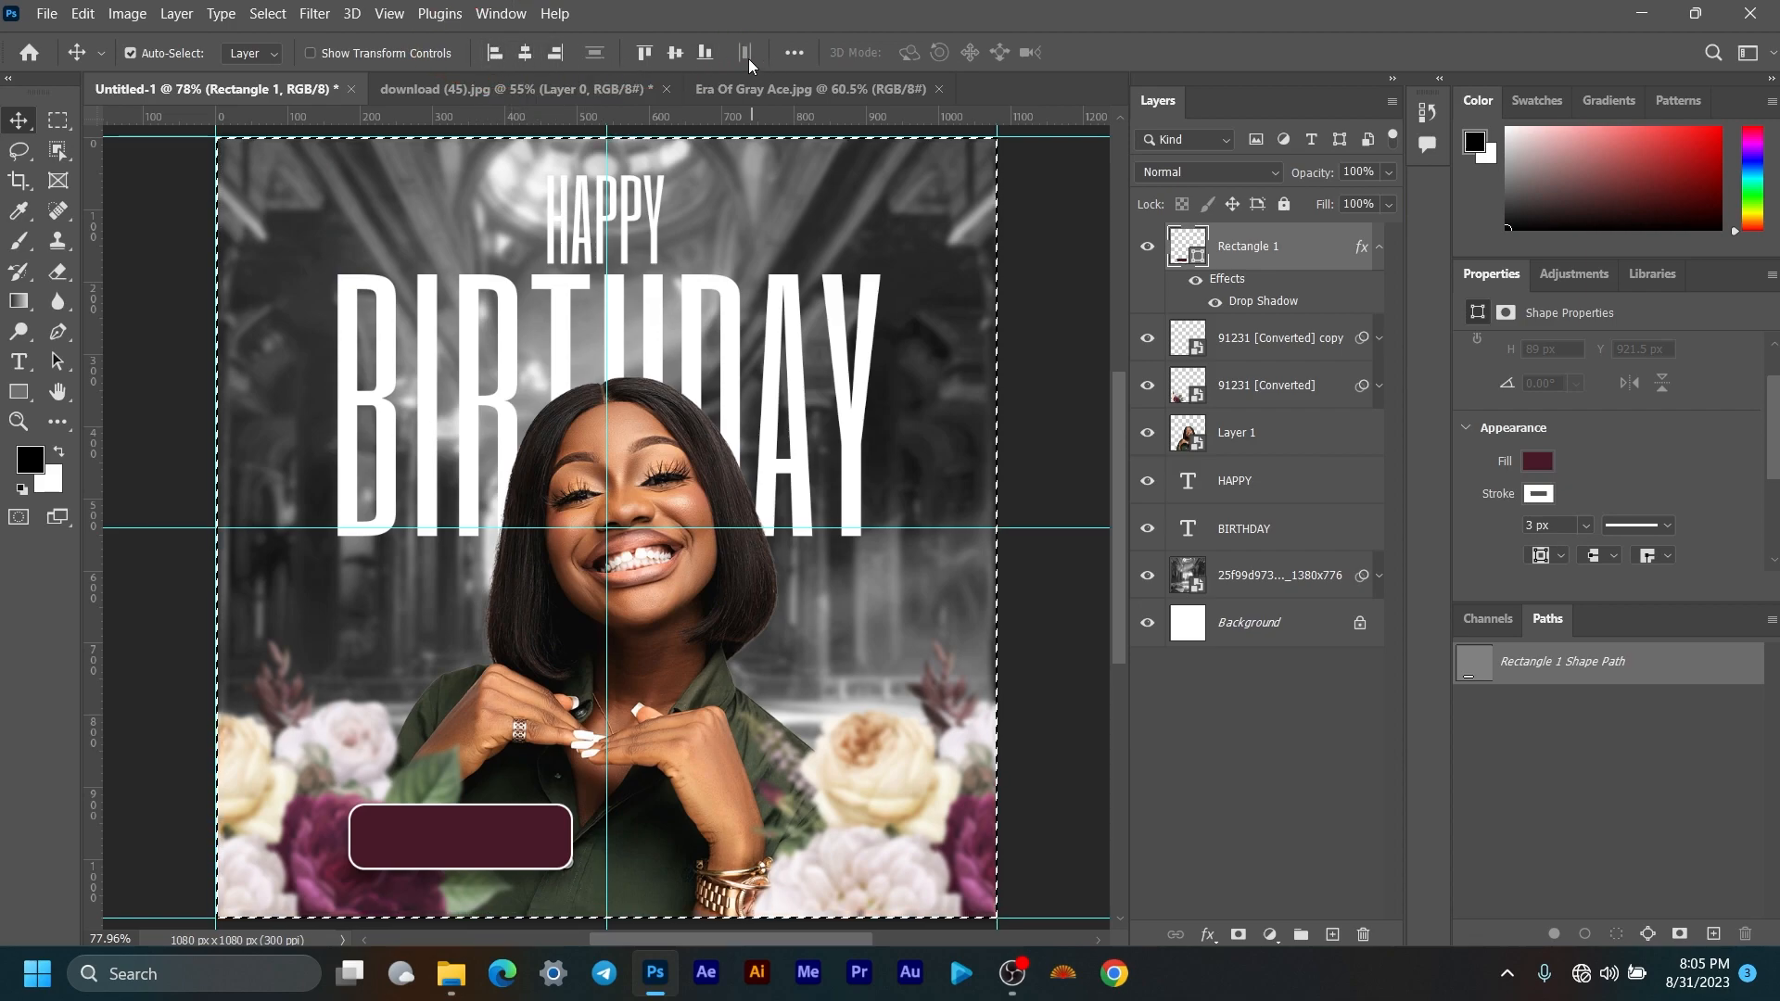
left_click(525, 55)
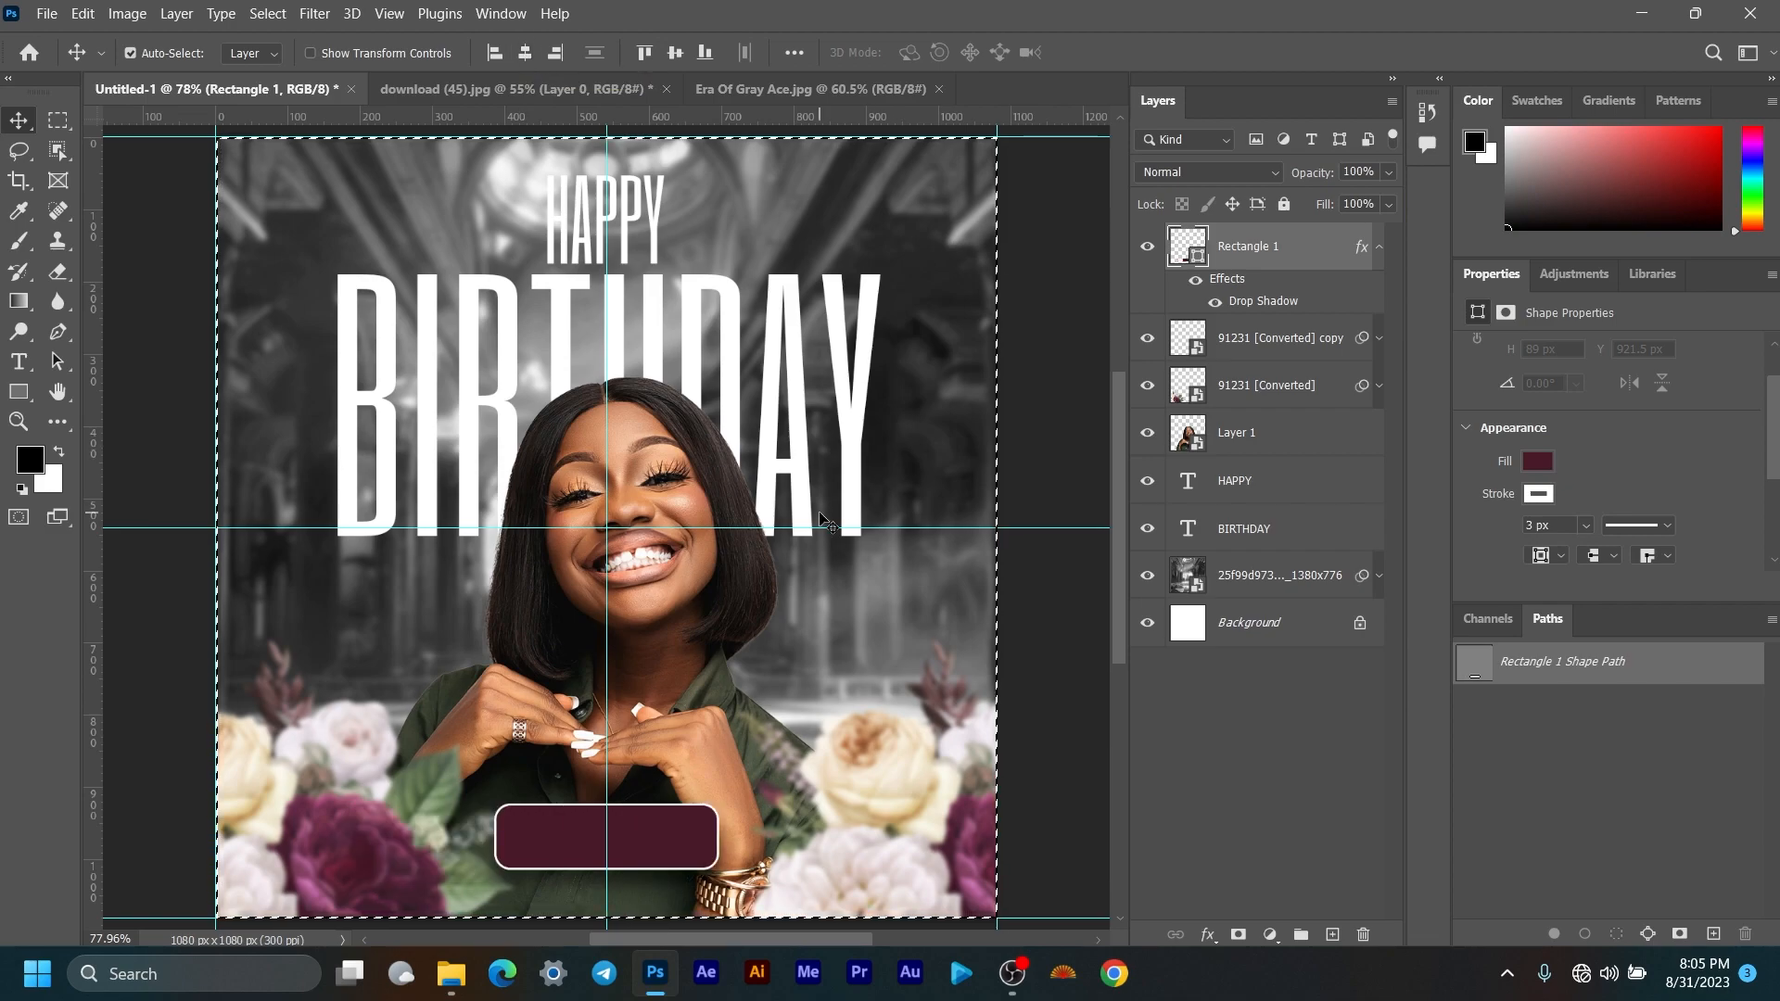
left_click(1380, 247)
key("ctrl+d")
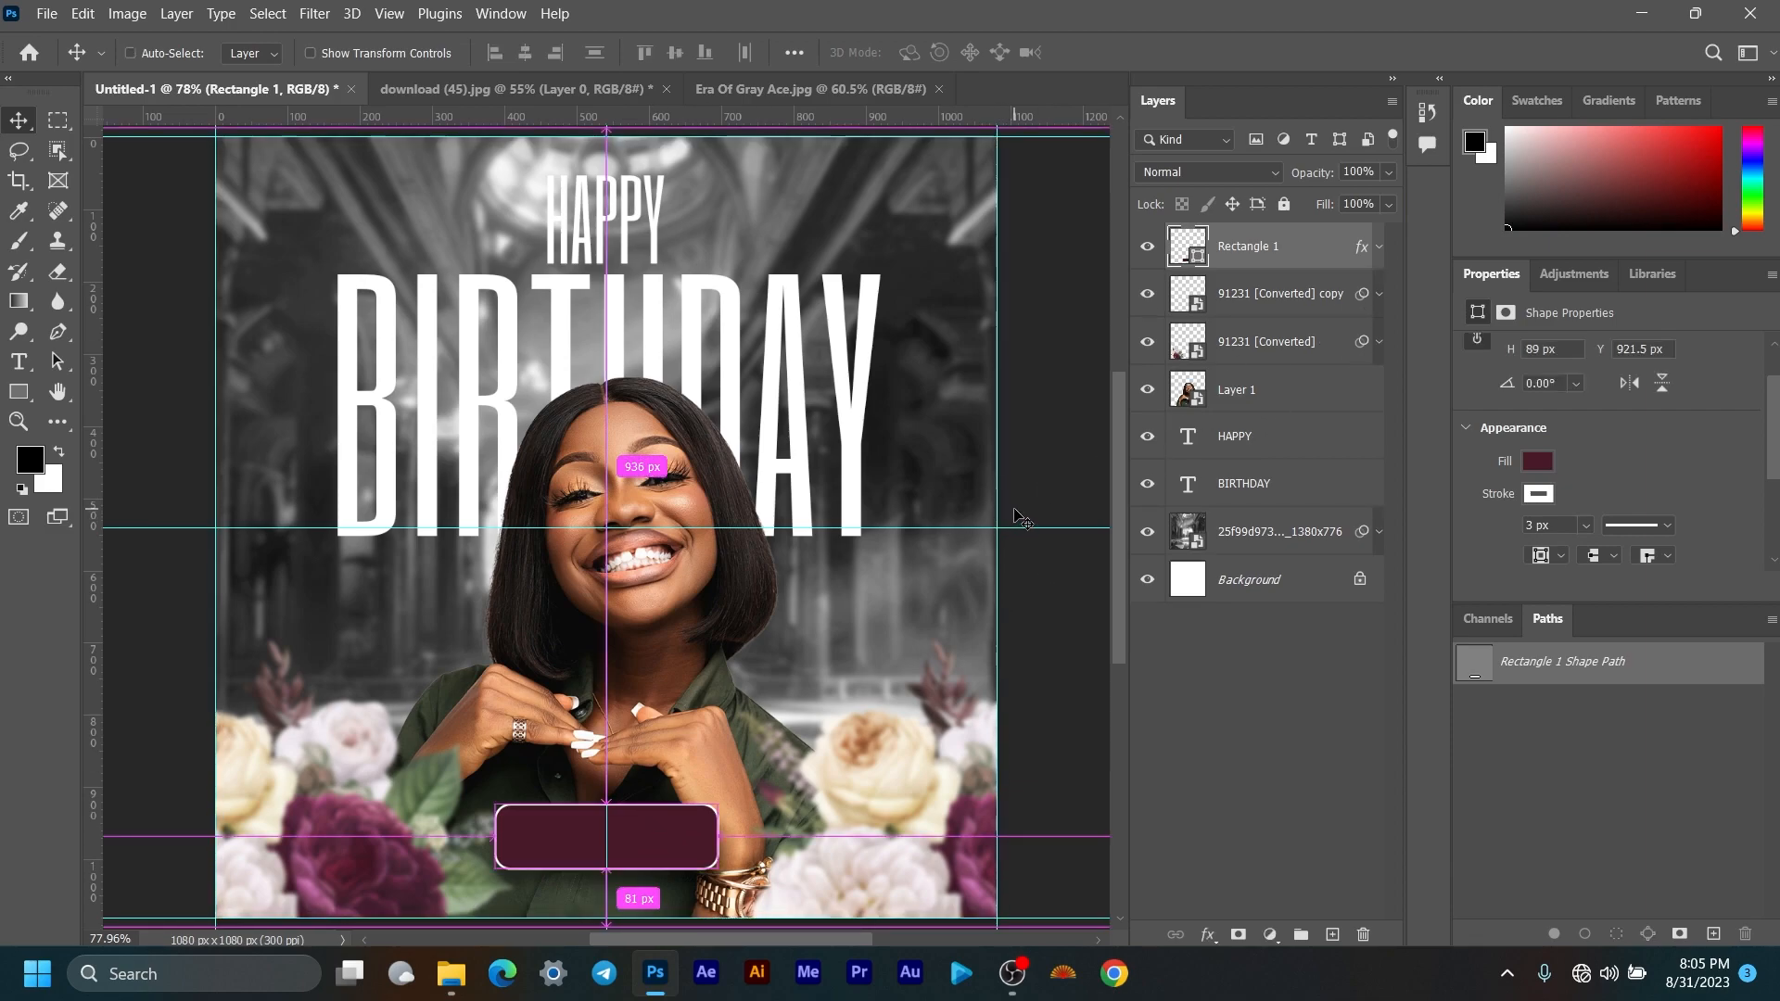
scroll(784, 426, "down", 4)
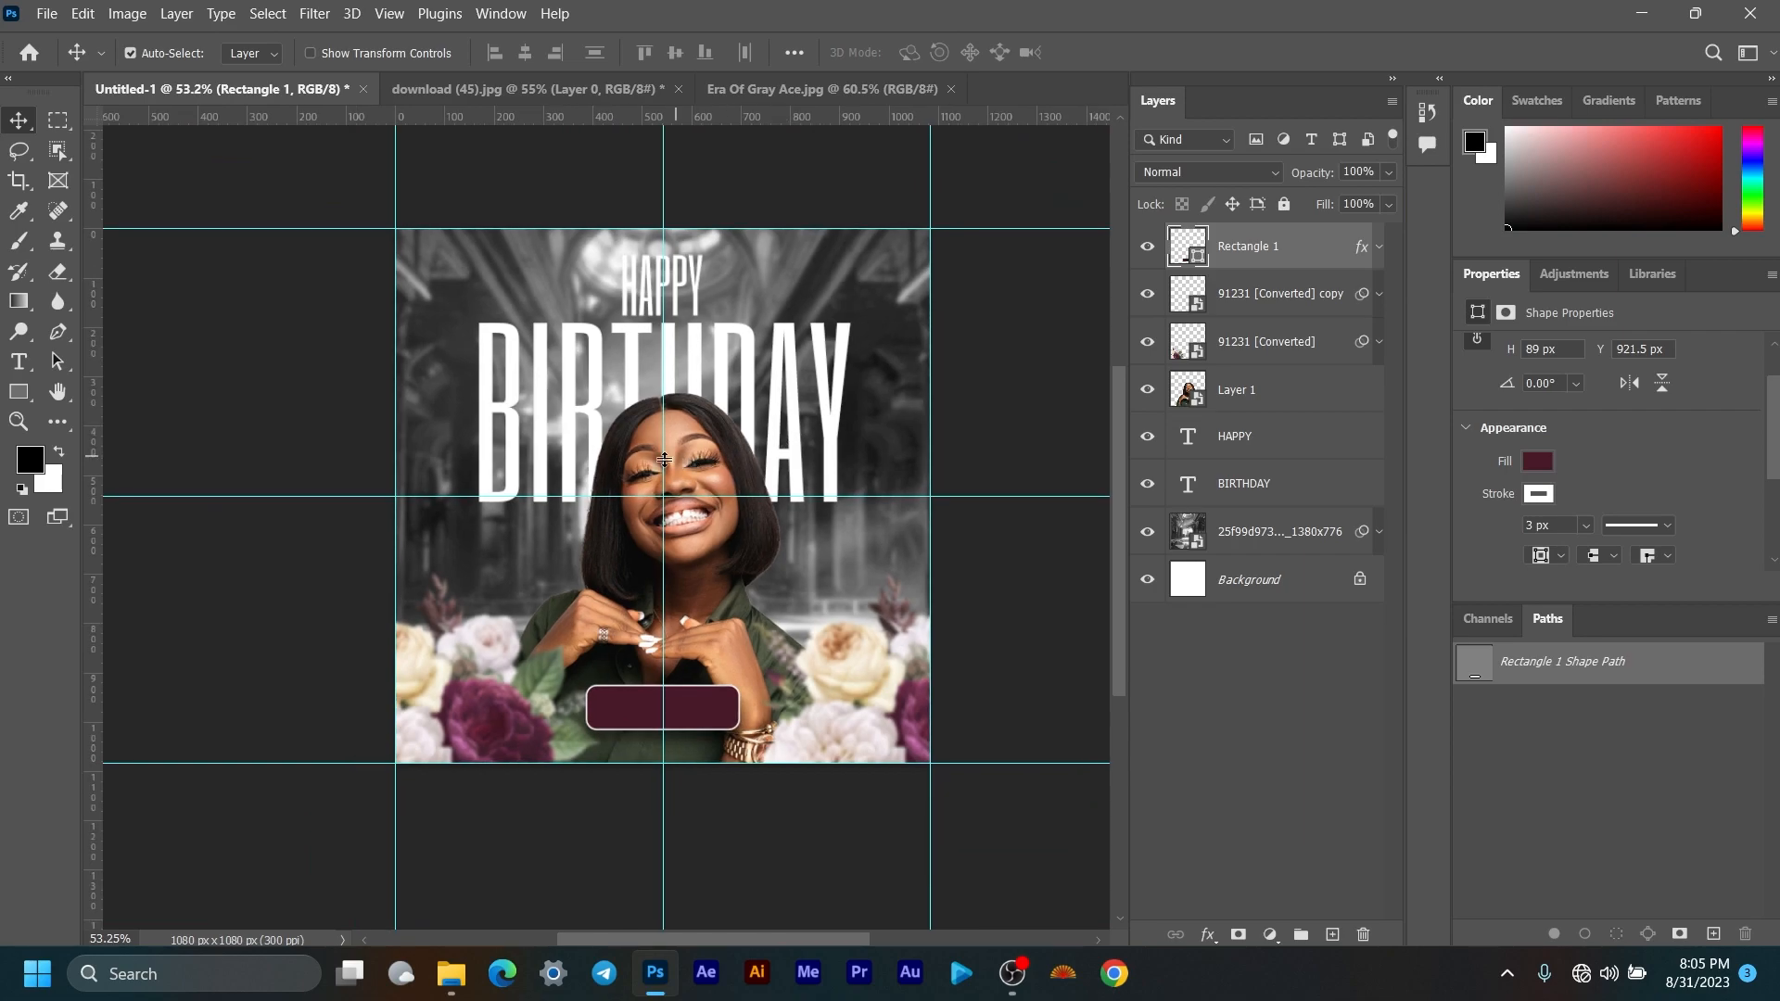
scroll(658, 463, "up", 4)
scroll(658, 467, "down", 2)
left_click_drag(886, 395, 830, 401)
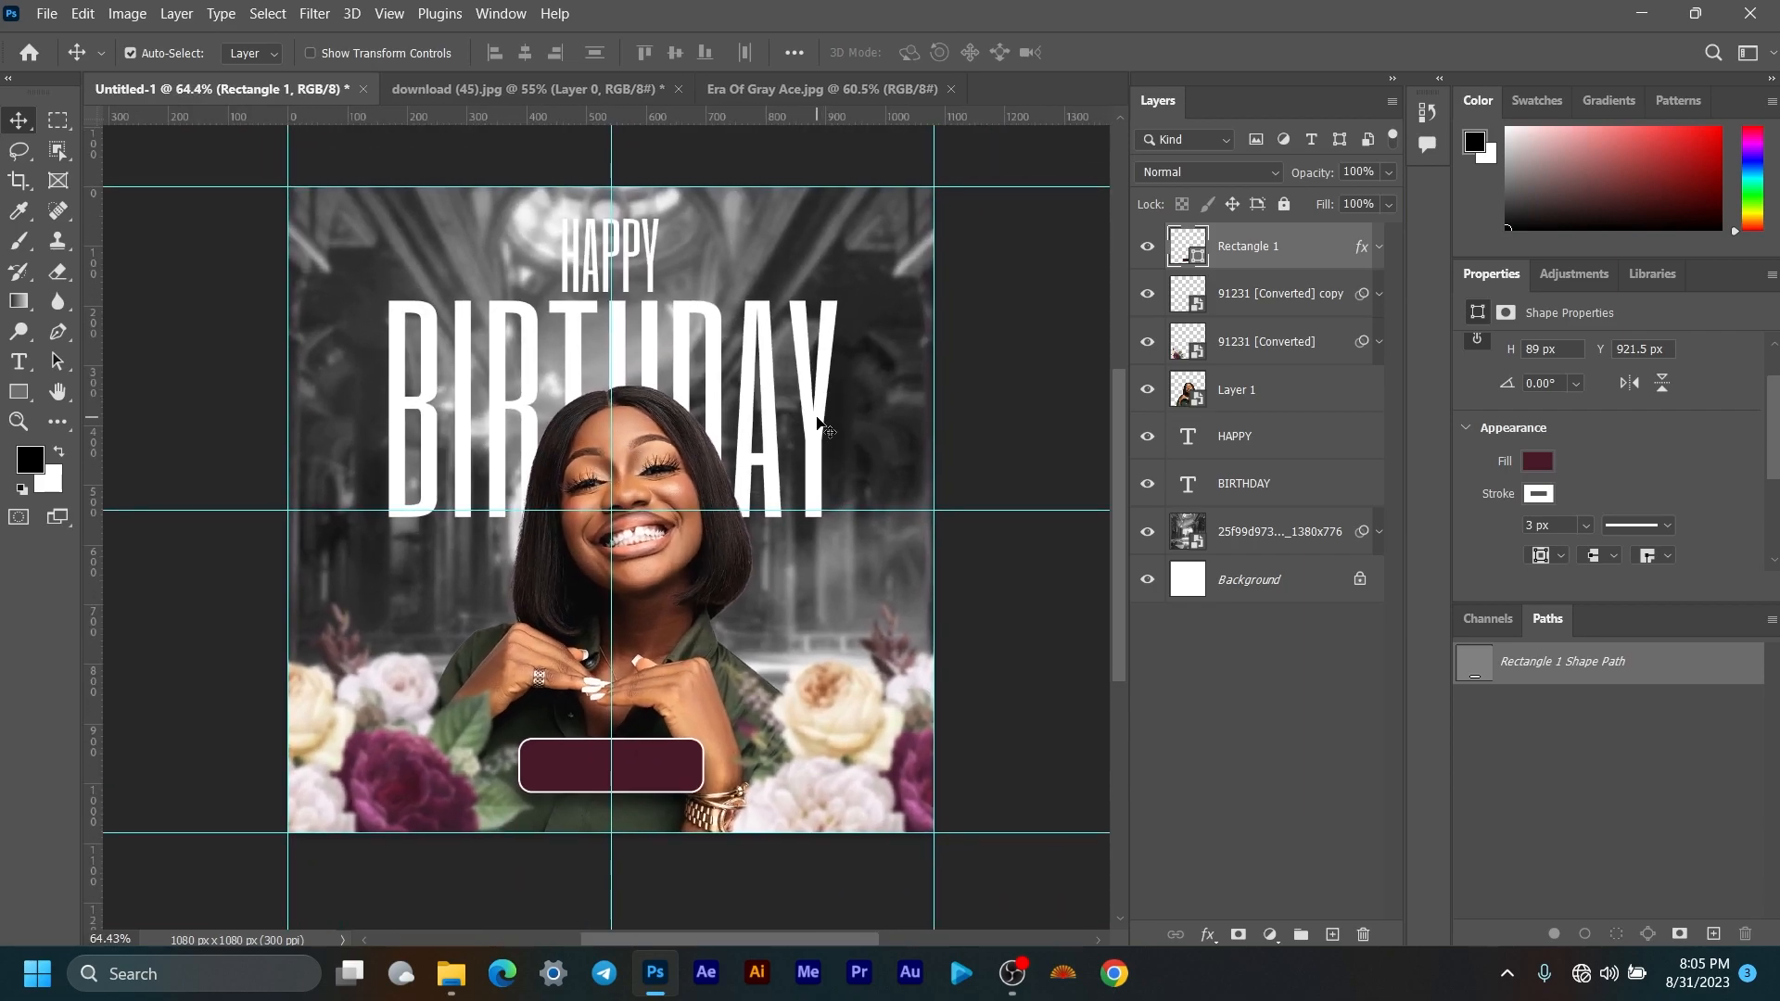
scroll(674, 591, "up", 2)
Step: Add a new text layer above the maroon label with the birthday person's name in capitals on two lines
left_click_drag(677, 596, 702, 446)
scroll(653, 542, "up", 4)
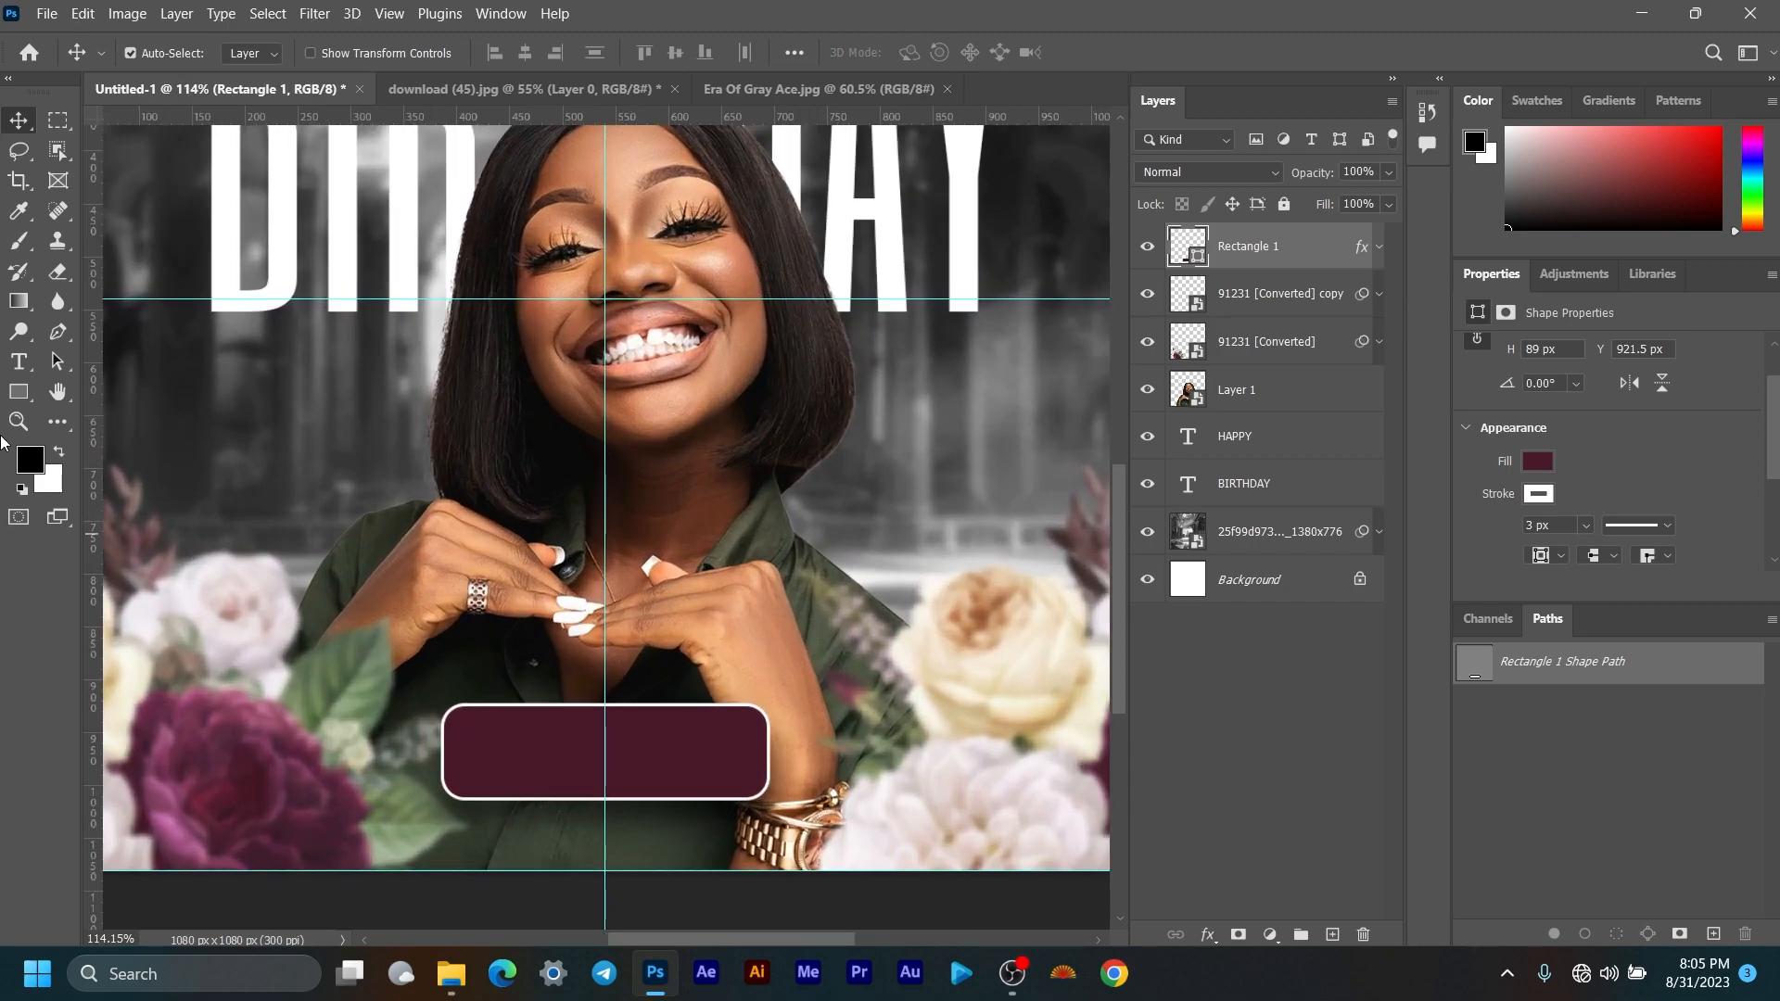
left_click(18, 362)
left_click(539, 598)
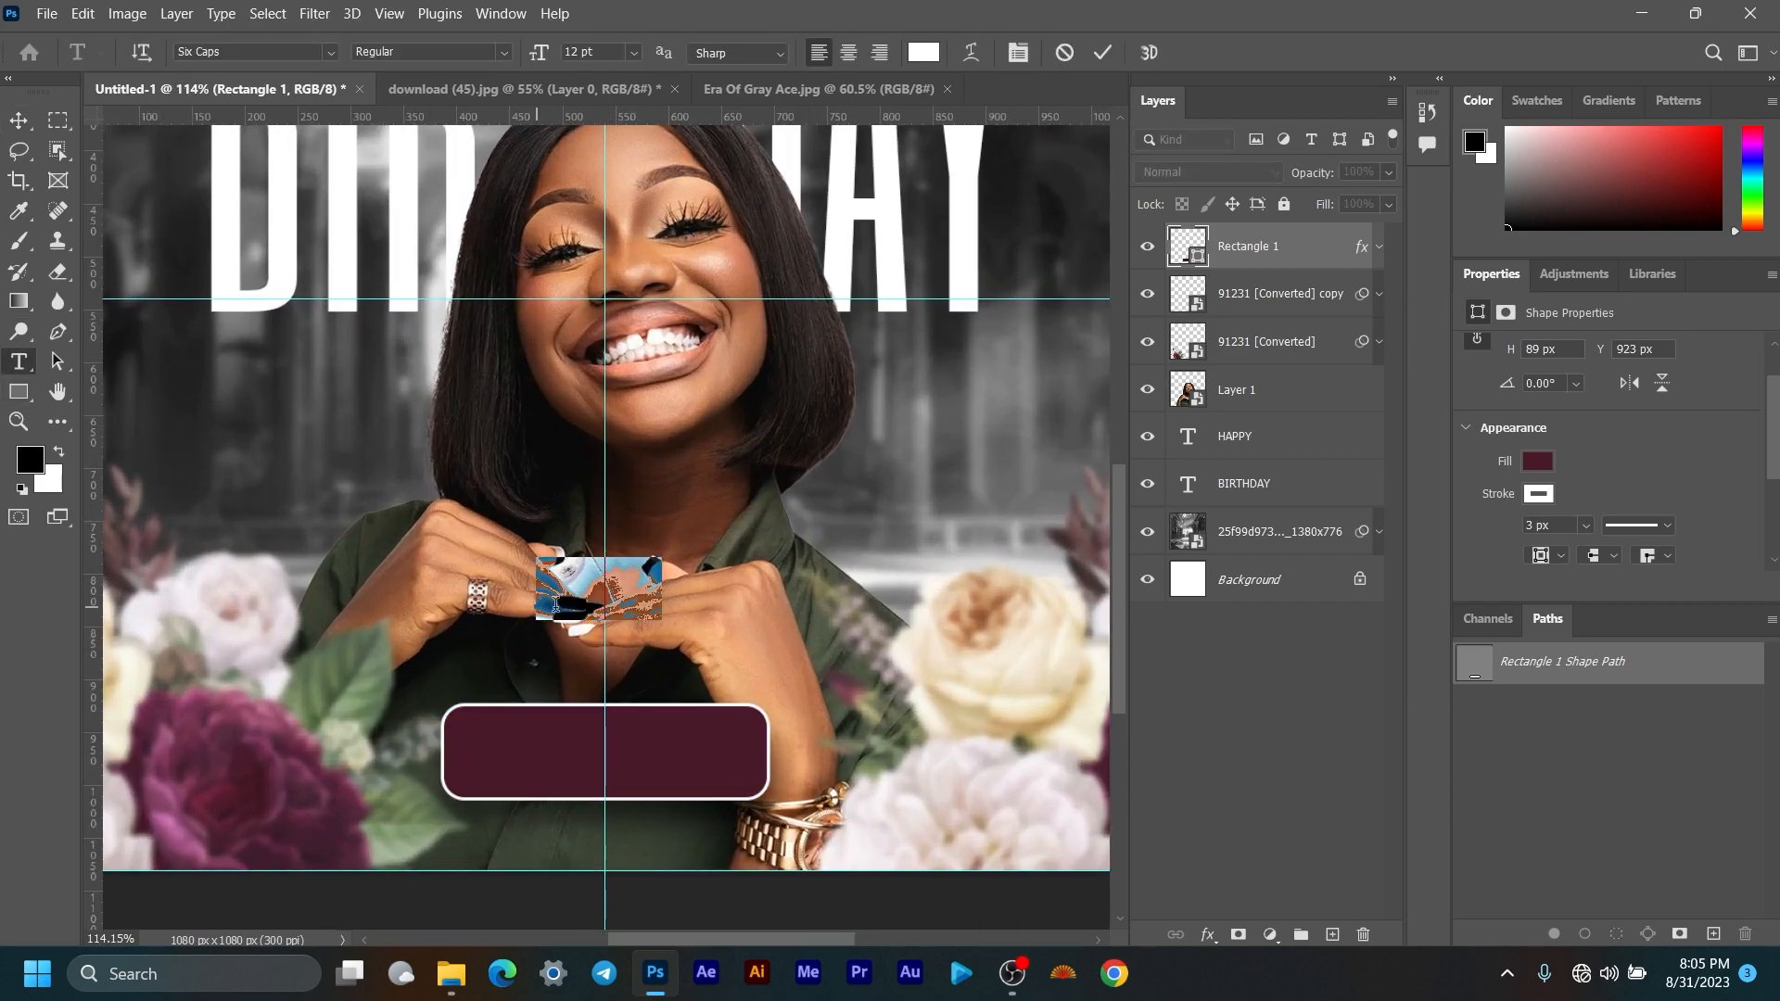
key("Caps_Lock")
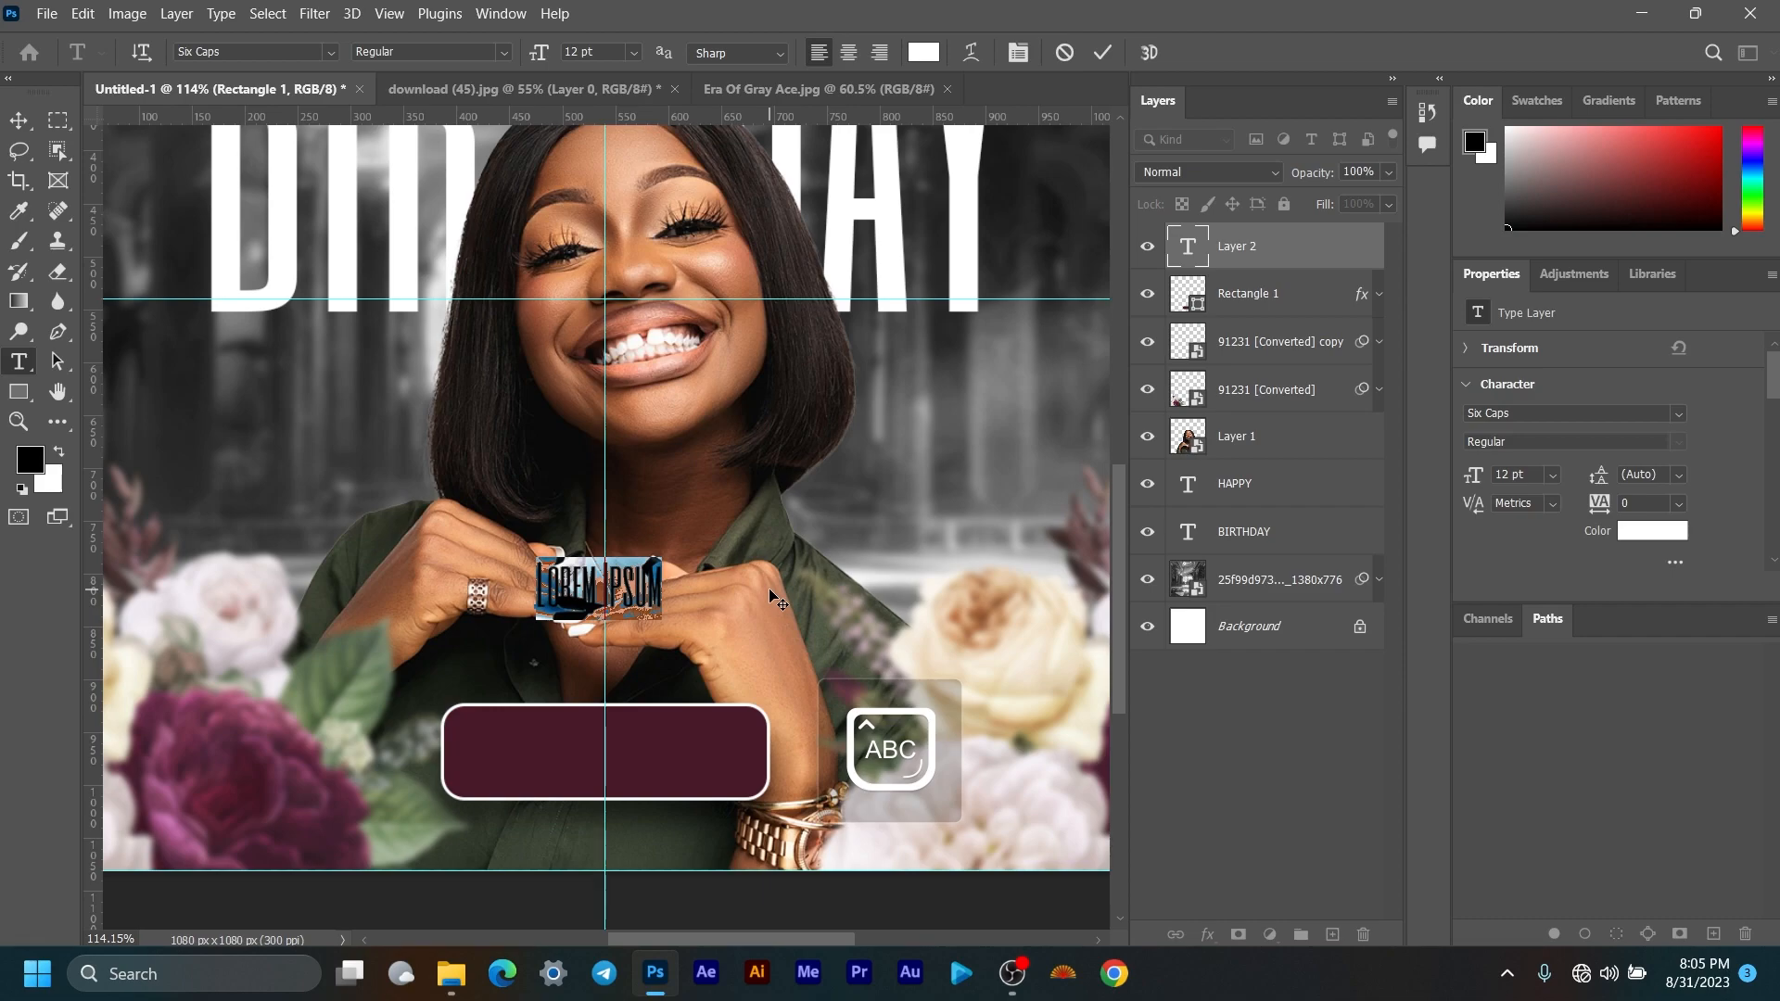
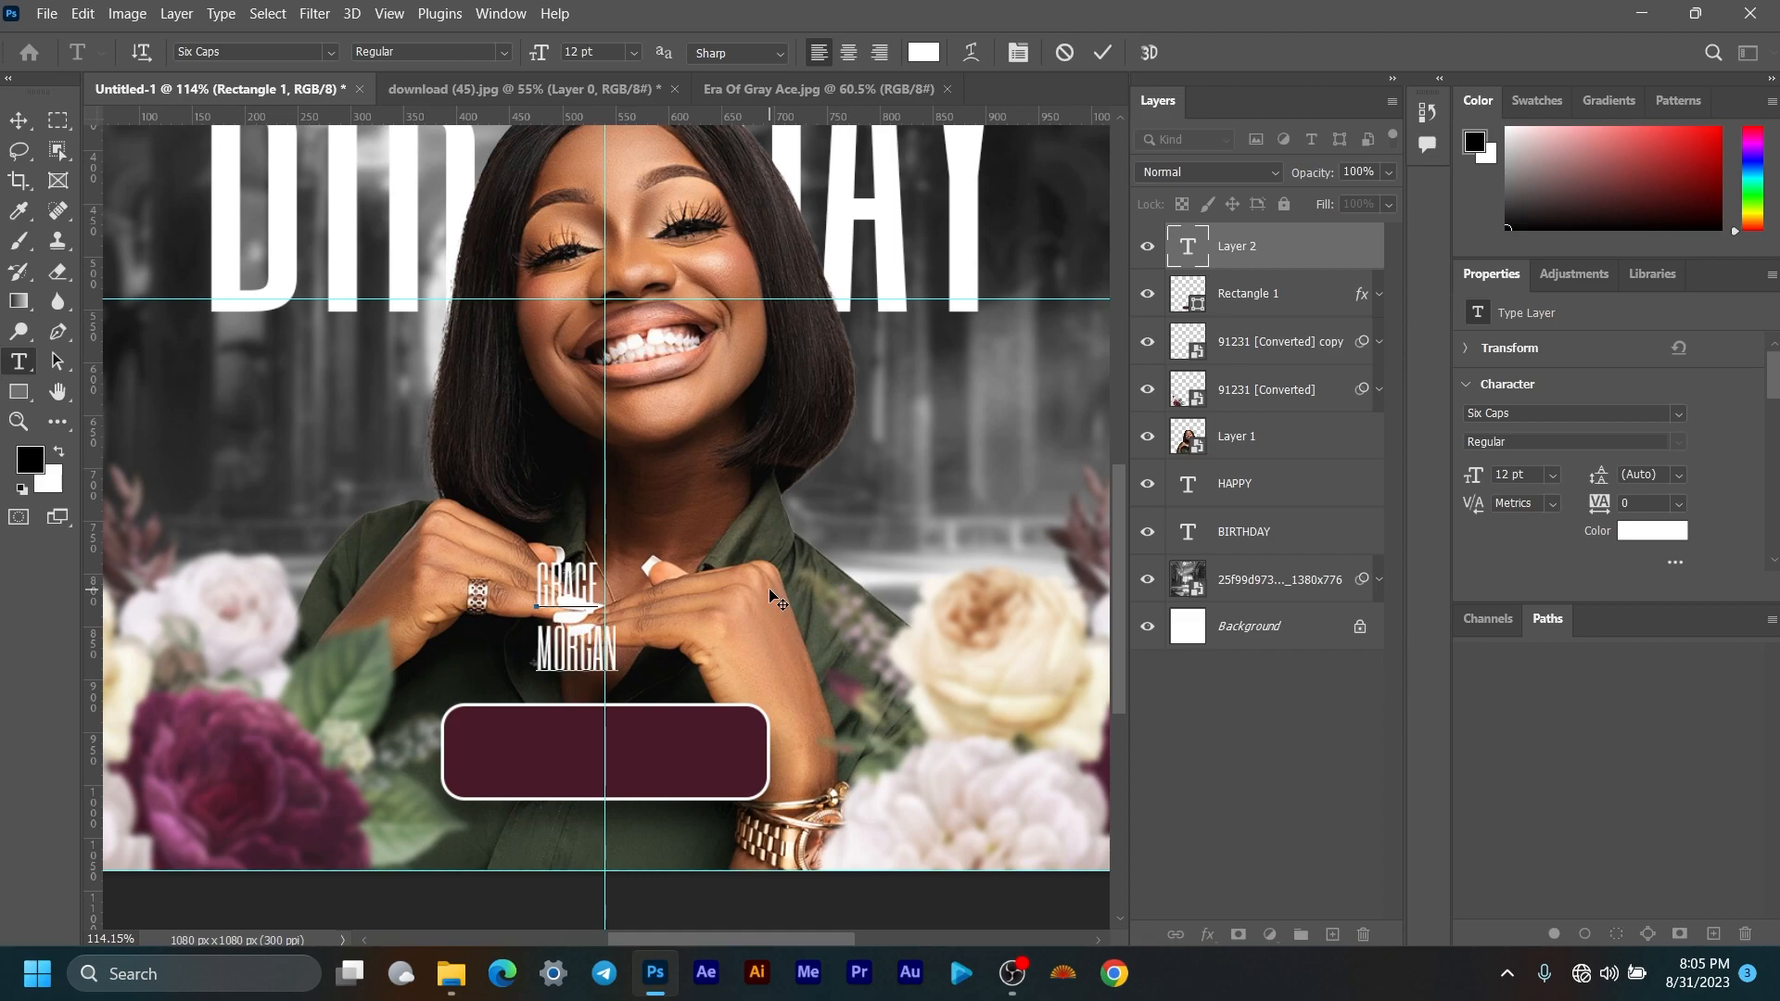
Step: Set the name text's font to Cinzel Regular
left_click_drag(620, 654, 538, 567)
left_click(1554, 413)
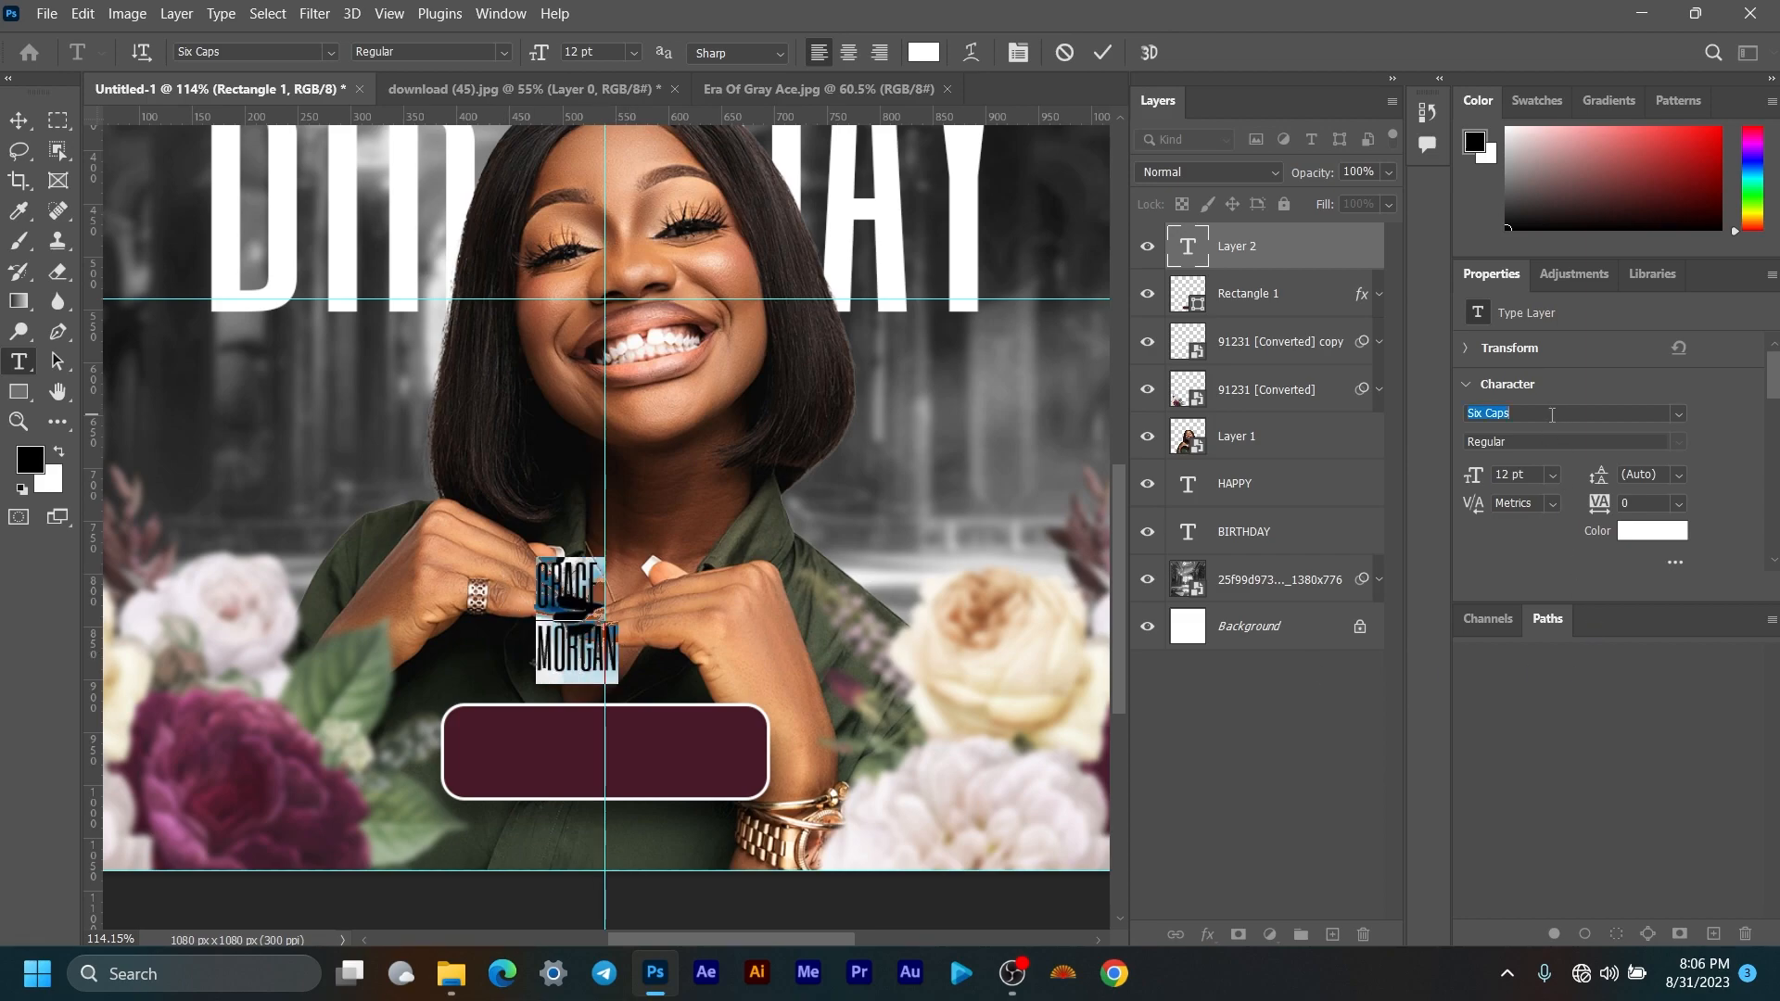
type("CINZEL")
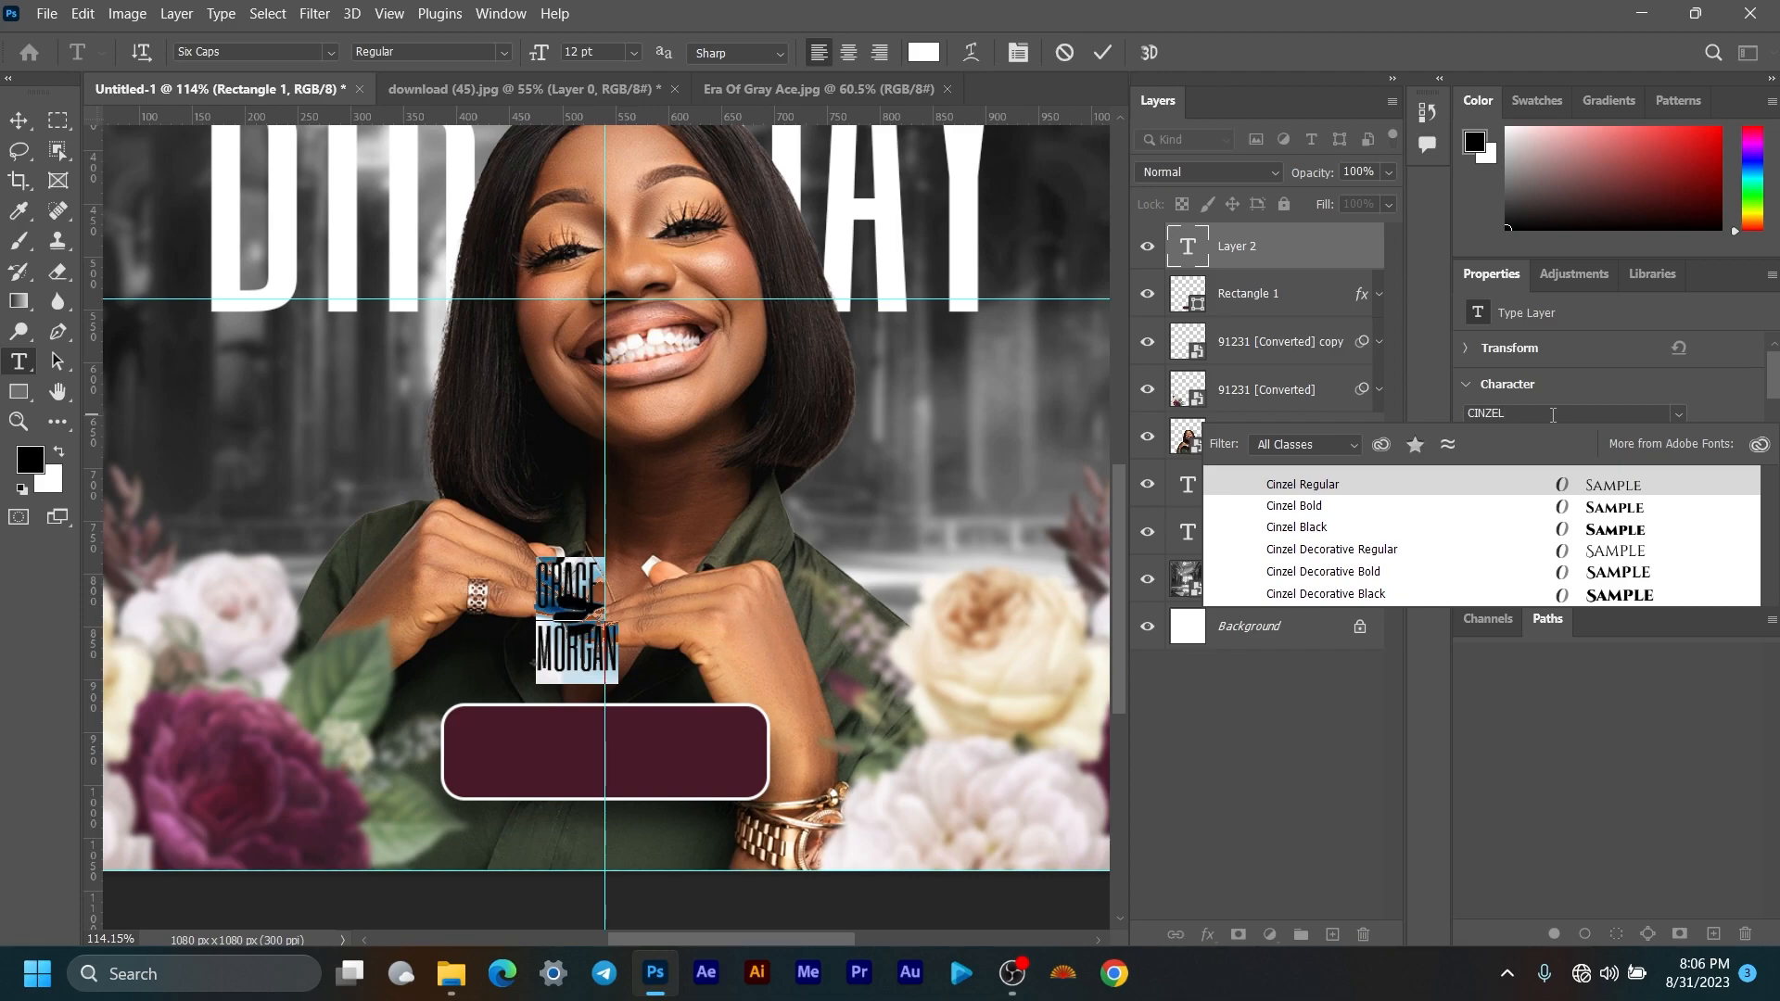
left_click(1577, 485)
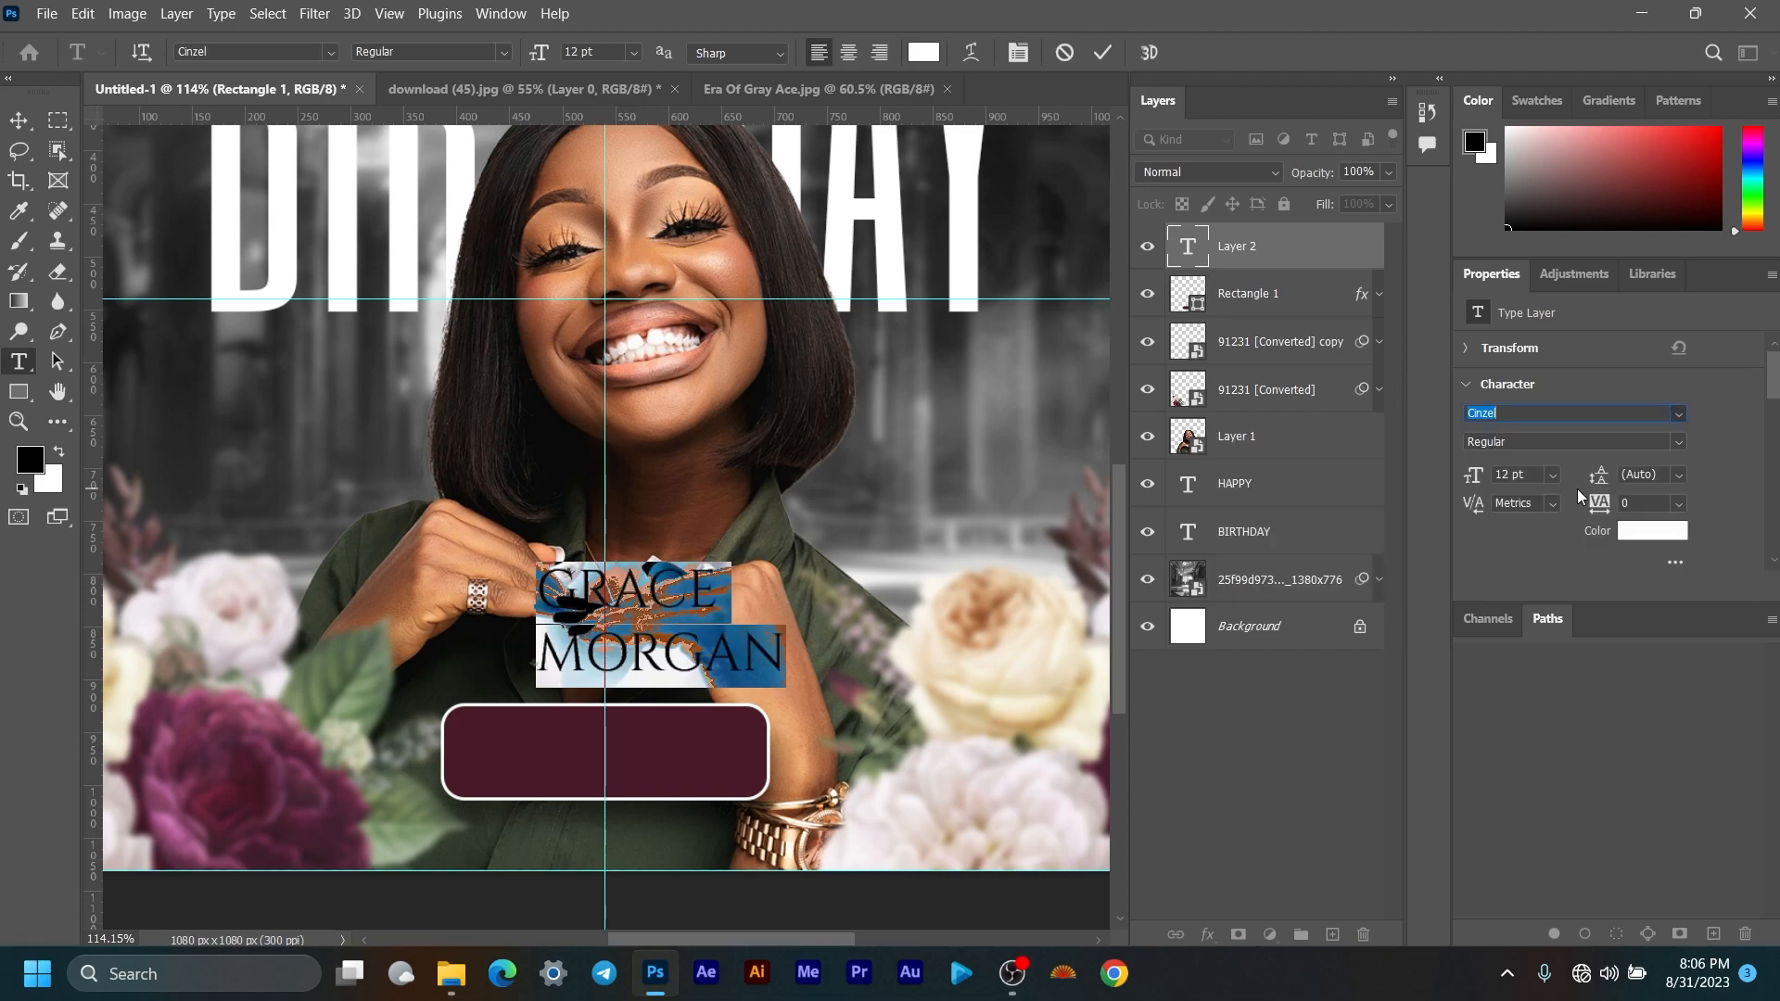
left_click(13, 124)
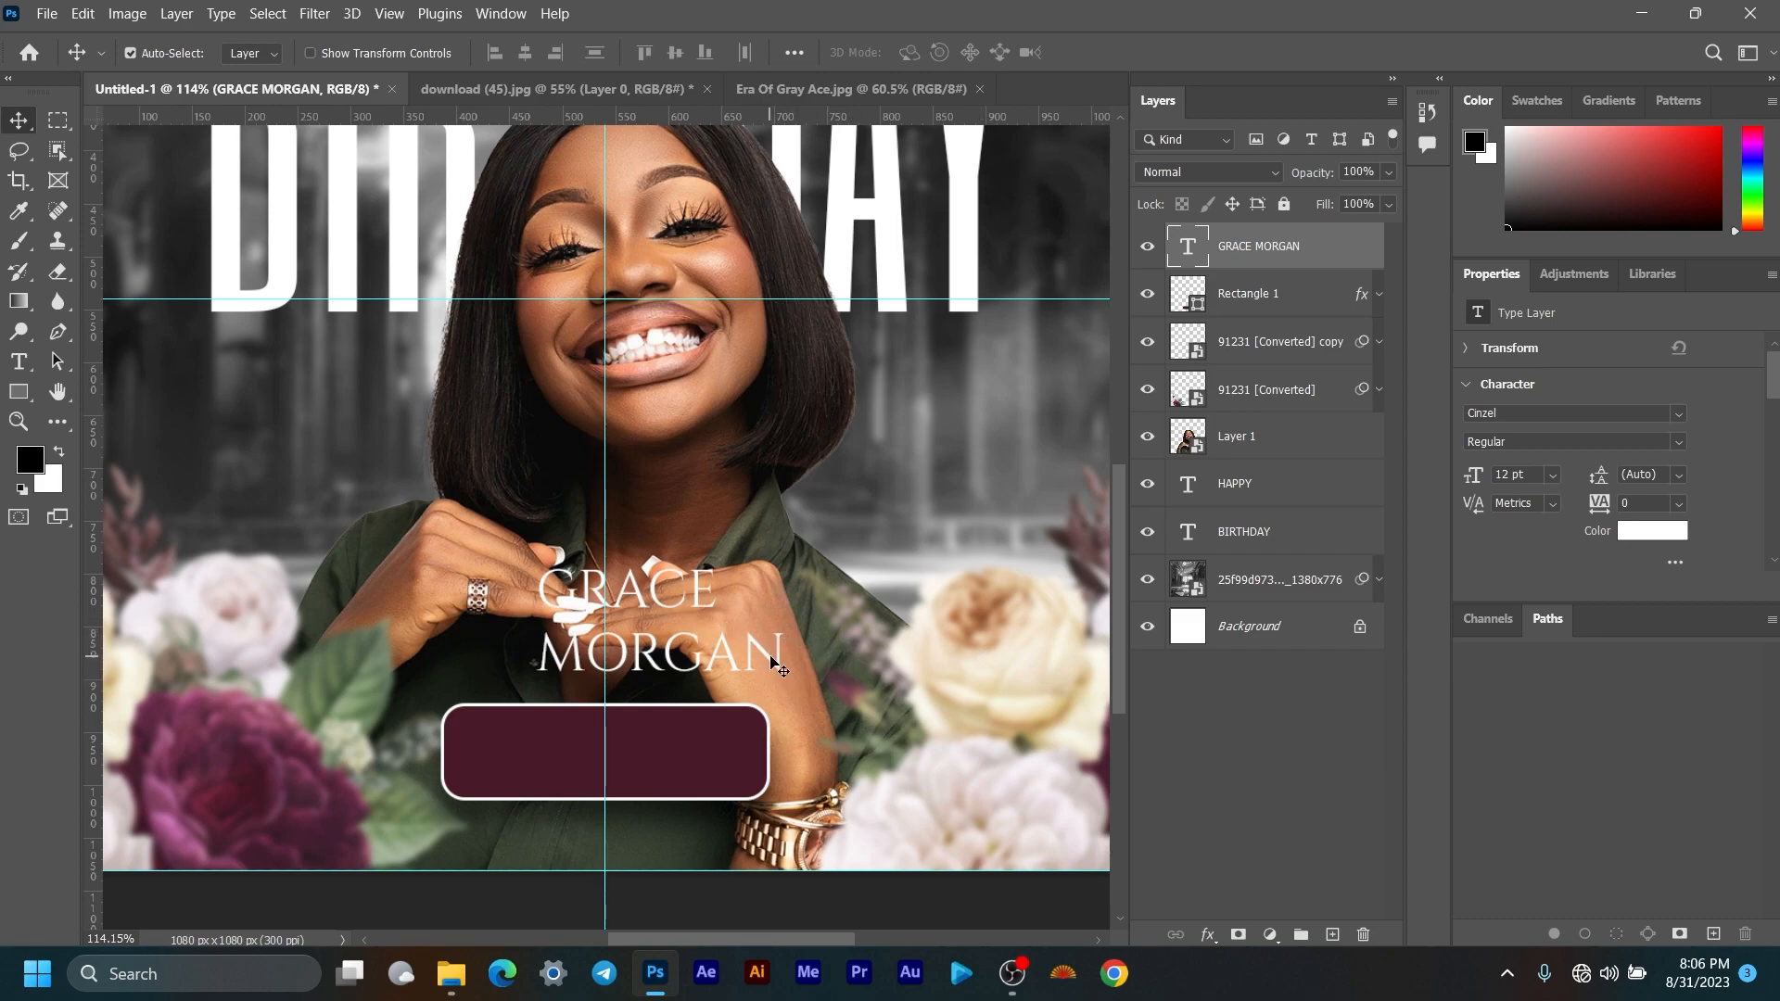
Step: Shrink the name text and move it down into the maroon label
key("ctrl")
key("ctrl+t")
left_click_drag(737, 636, 713, 761)
left_click_drag(647, 813, 631, 753)
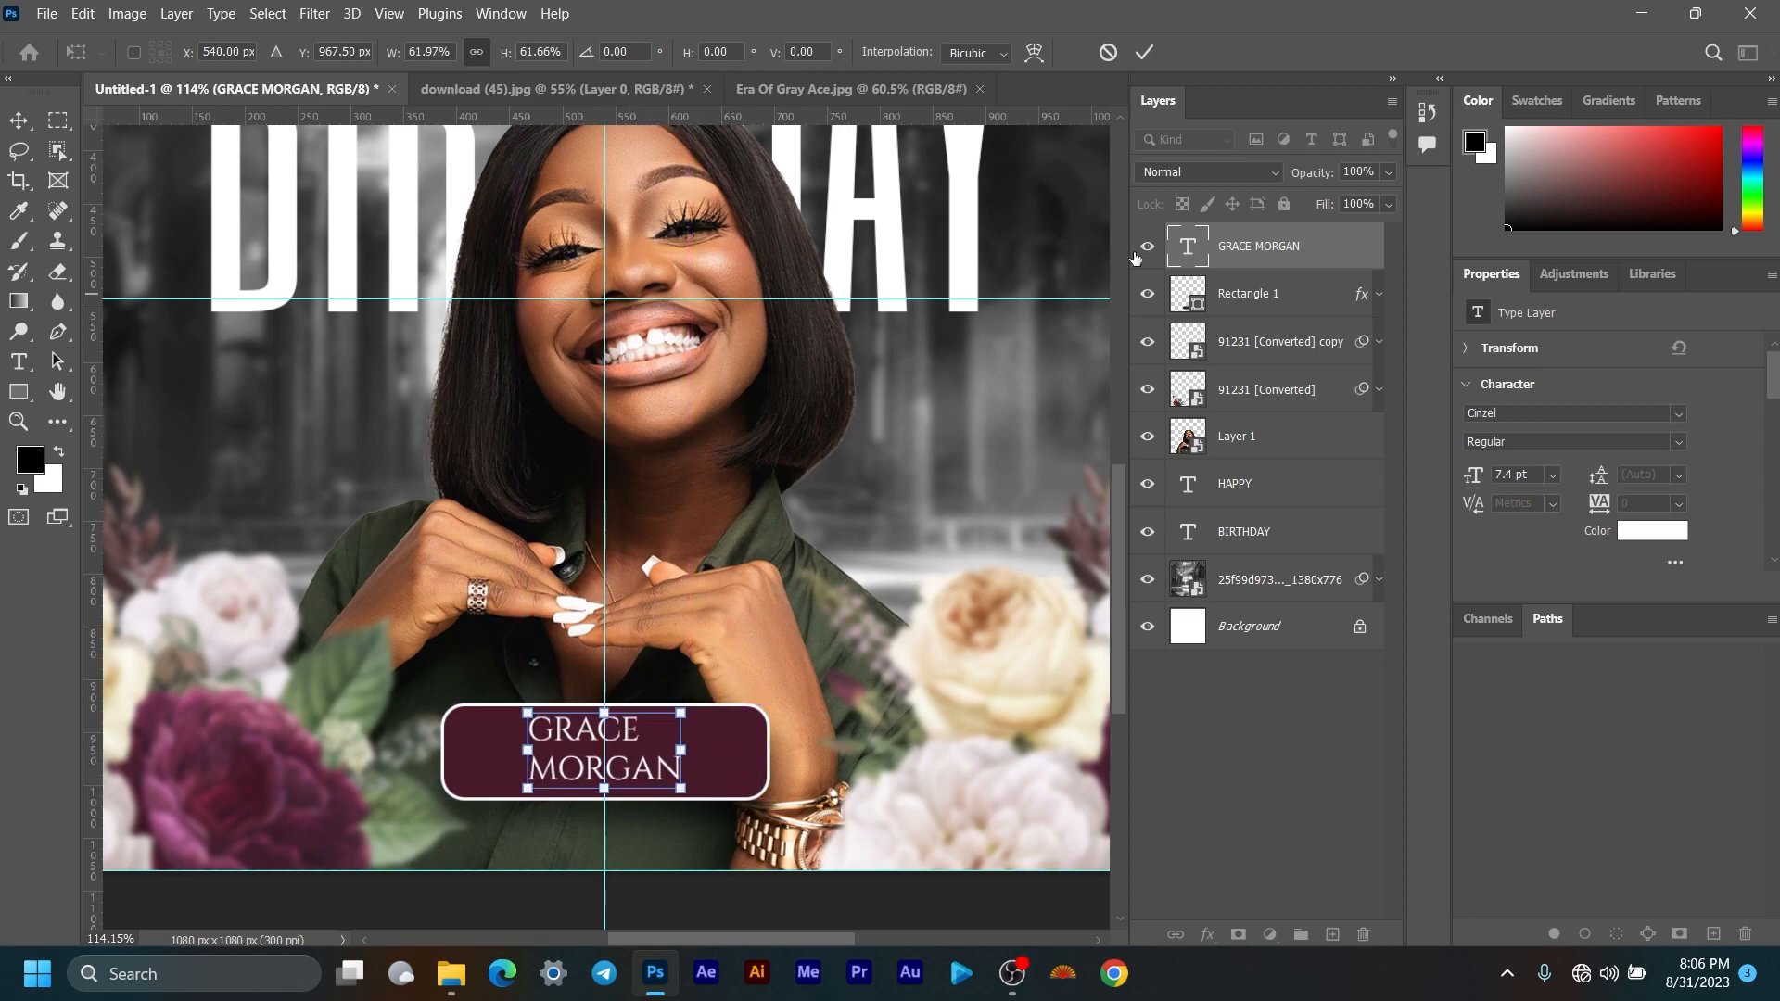
left_click(1145, 52)
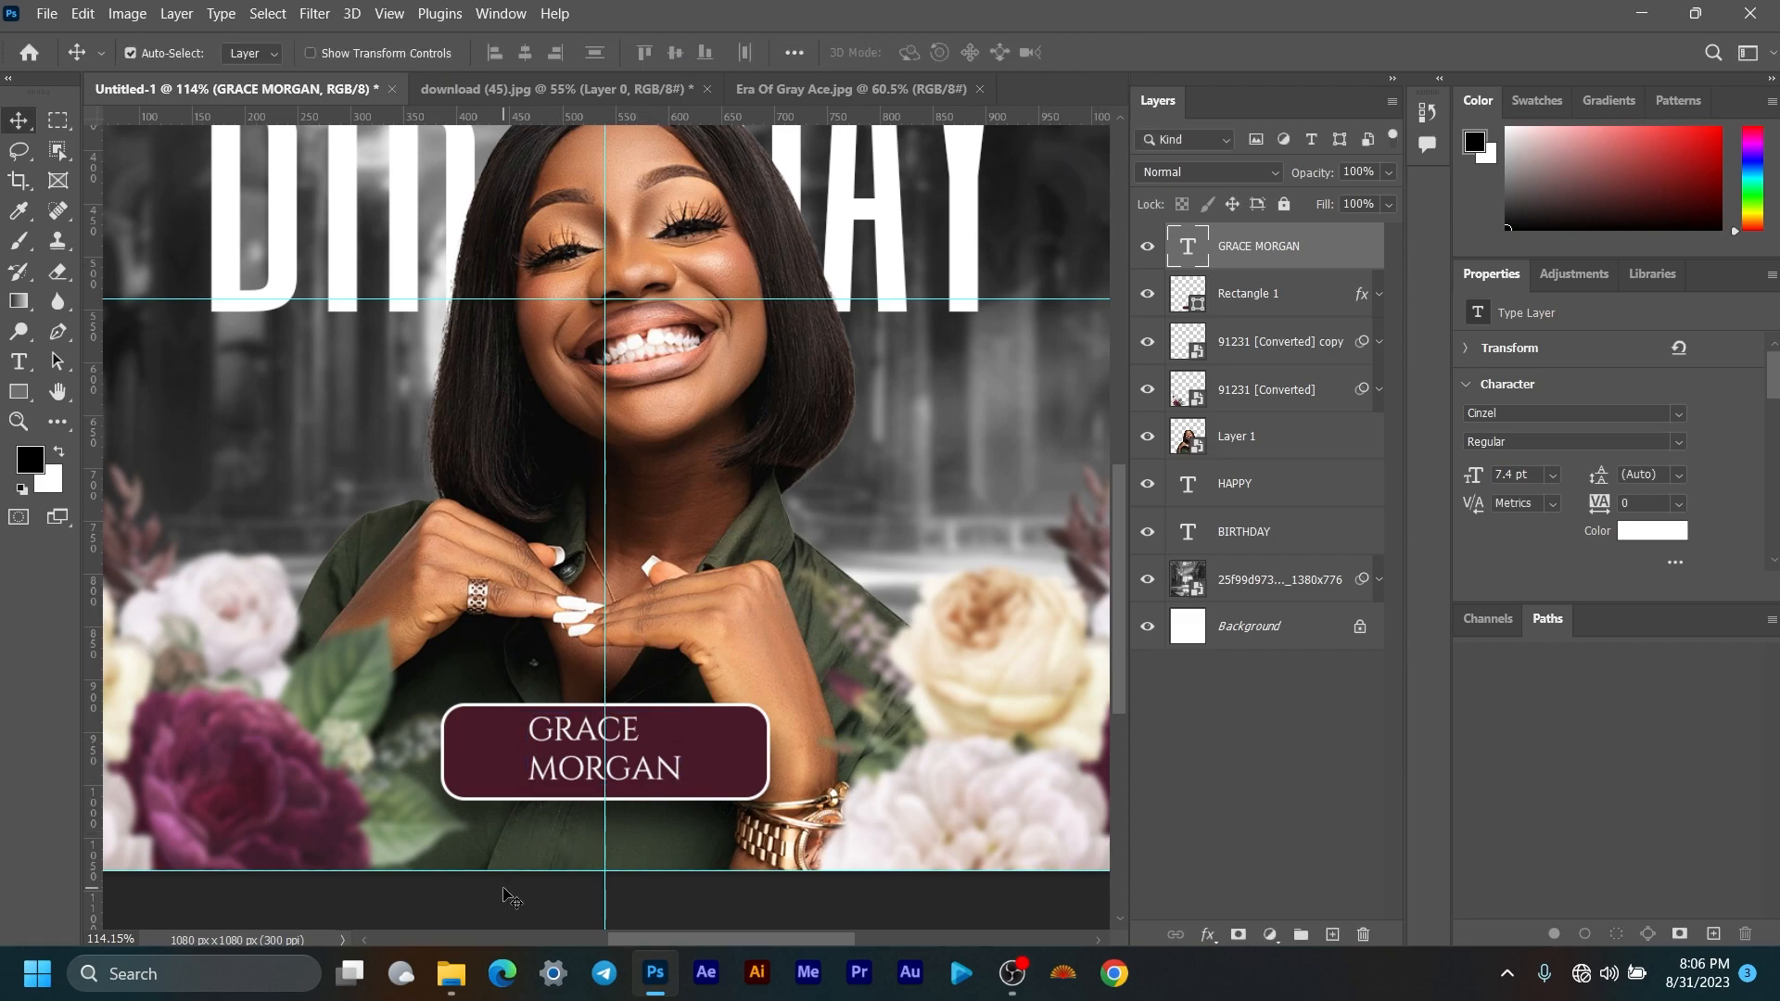
Step: Centre-align the name's two lines, nudge it slightly right, and select the whole canvas
scroll(1547, 510, "down", 4)
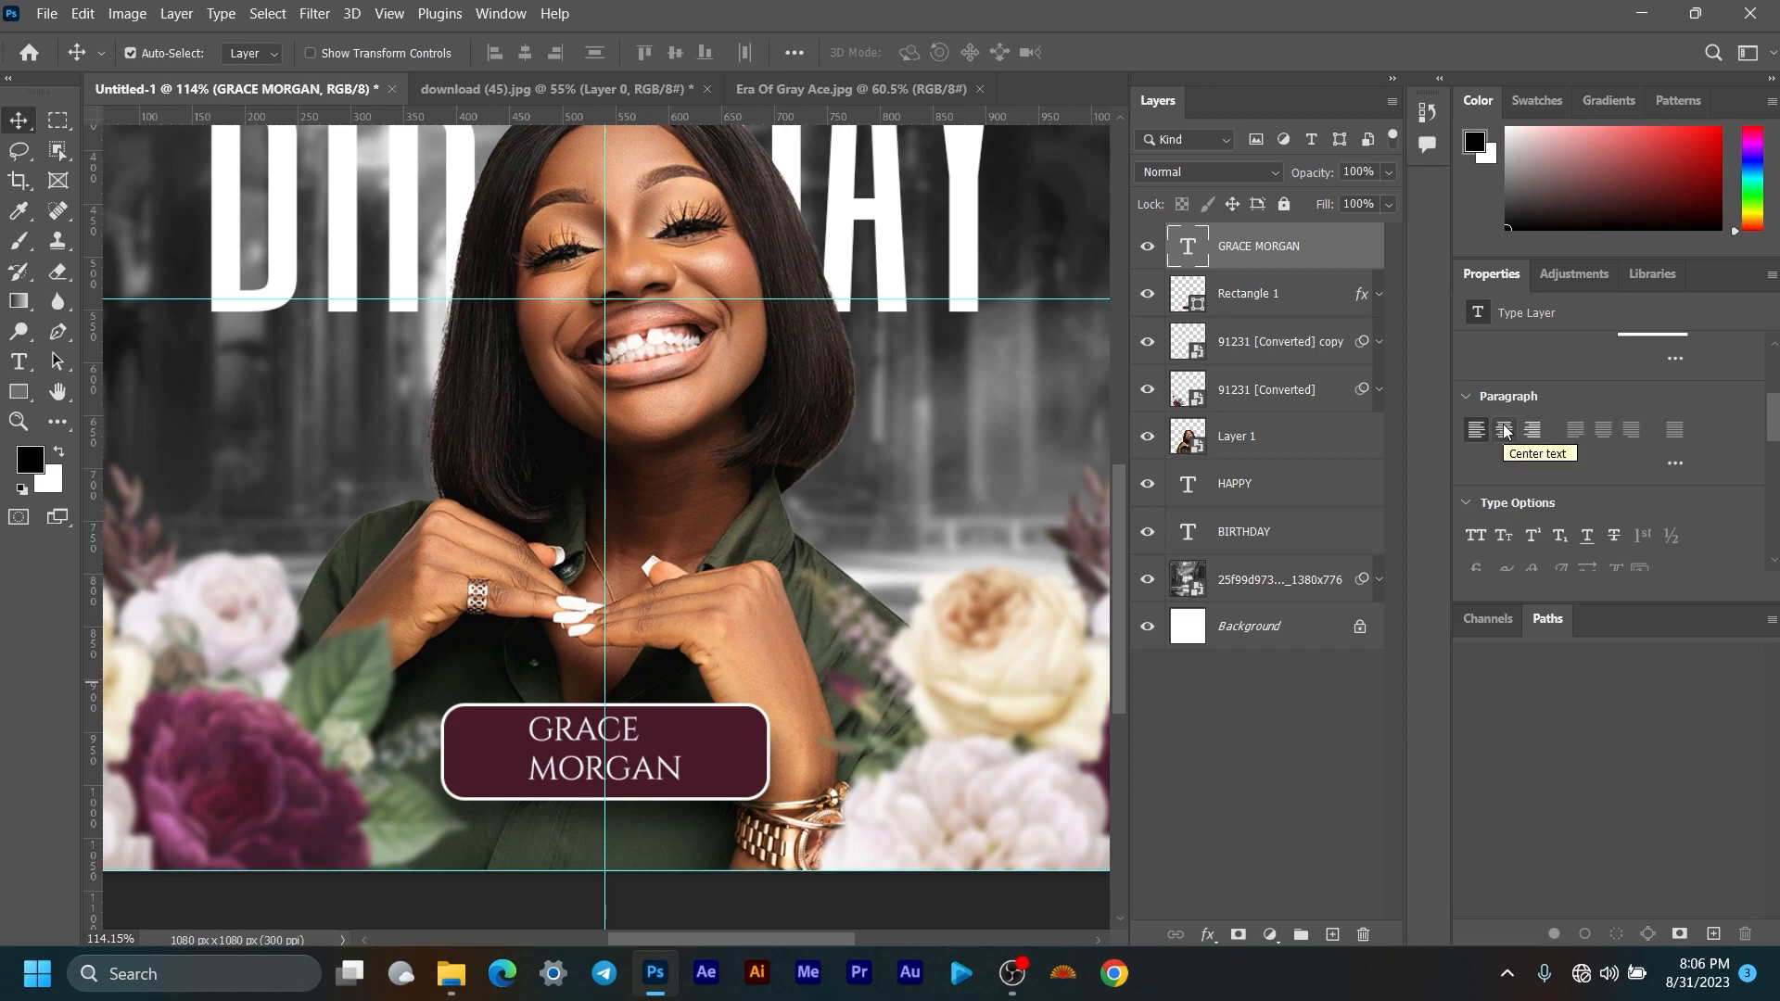
left_click(1505, 431)
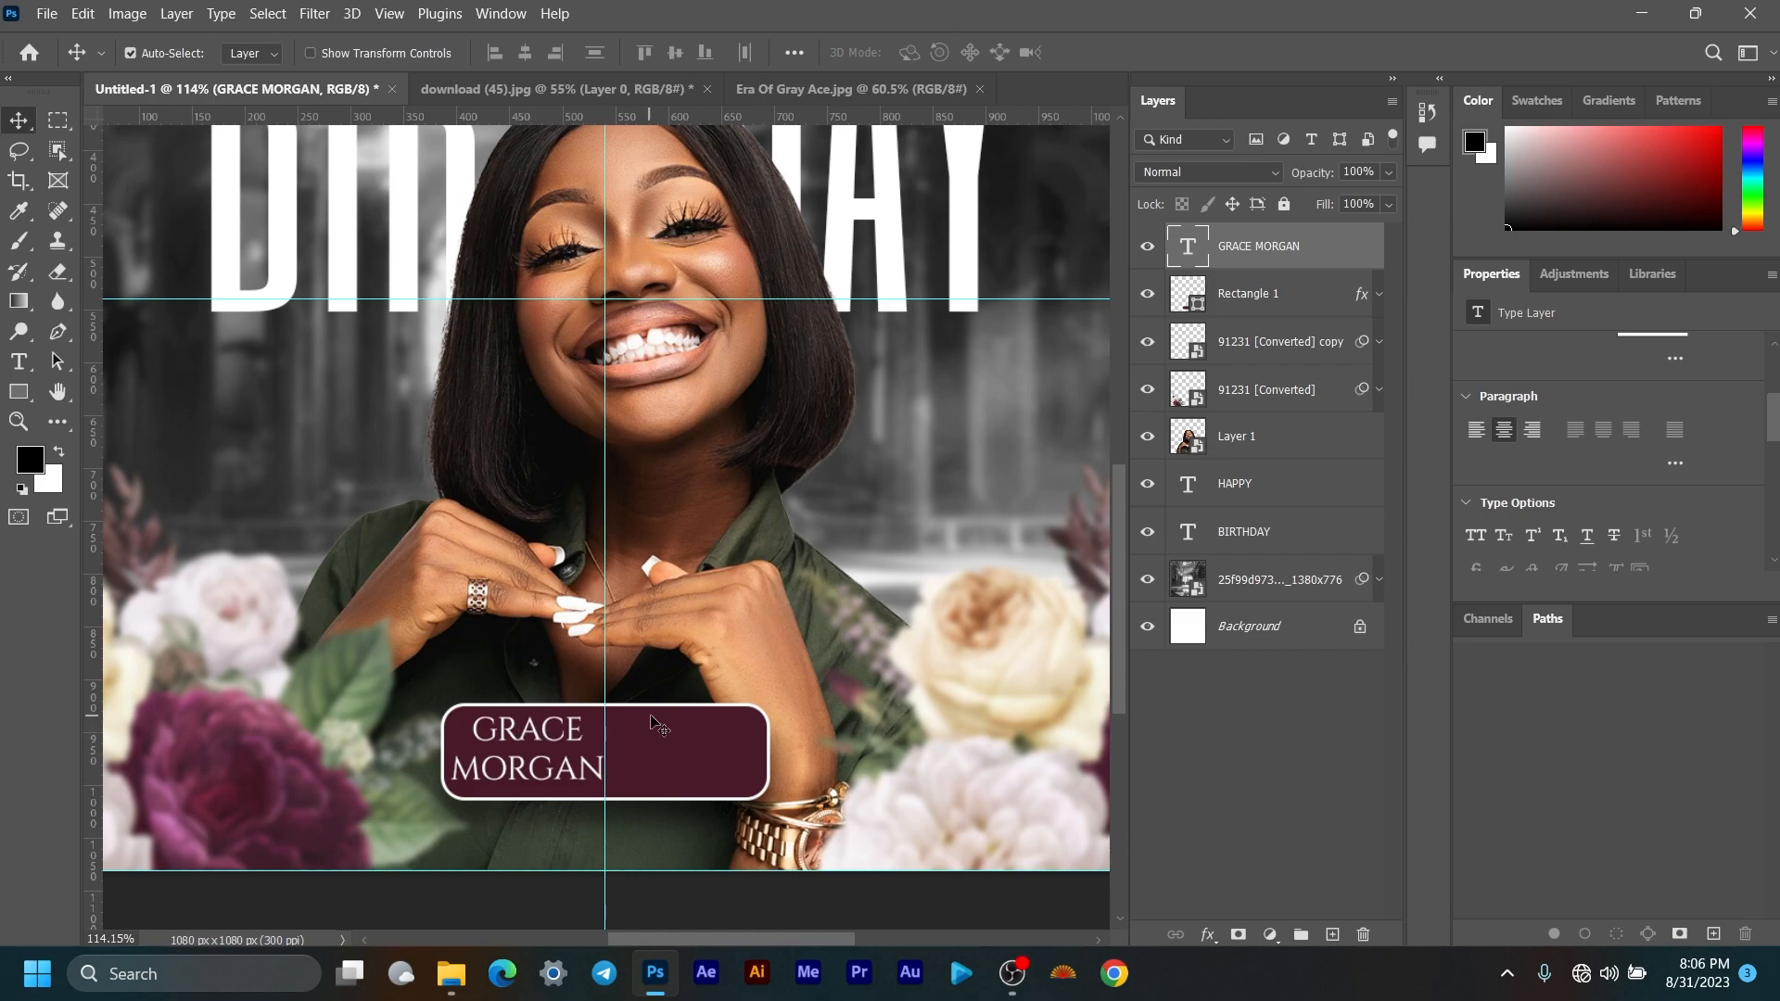
scroll(674, 722, "down", 2)
scroll(674, 721, "up", 2)
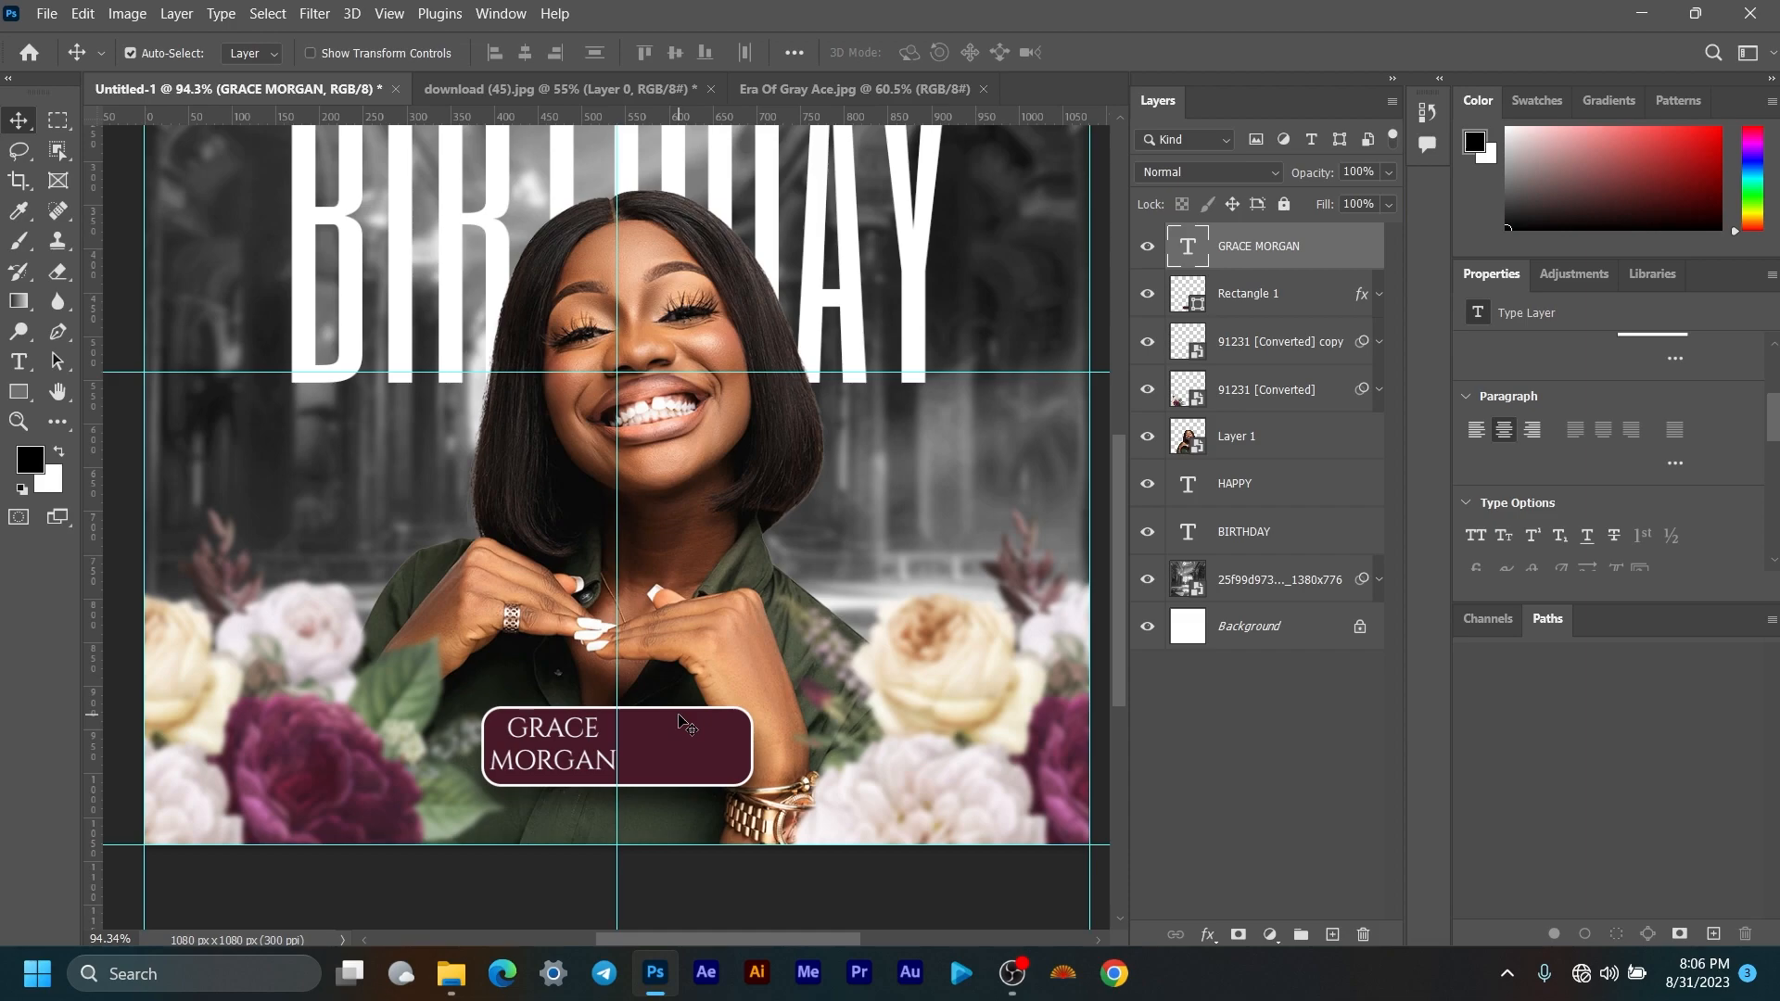
key("Right")
key("Right")
key("Right")
key("Right")
key("Right")
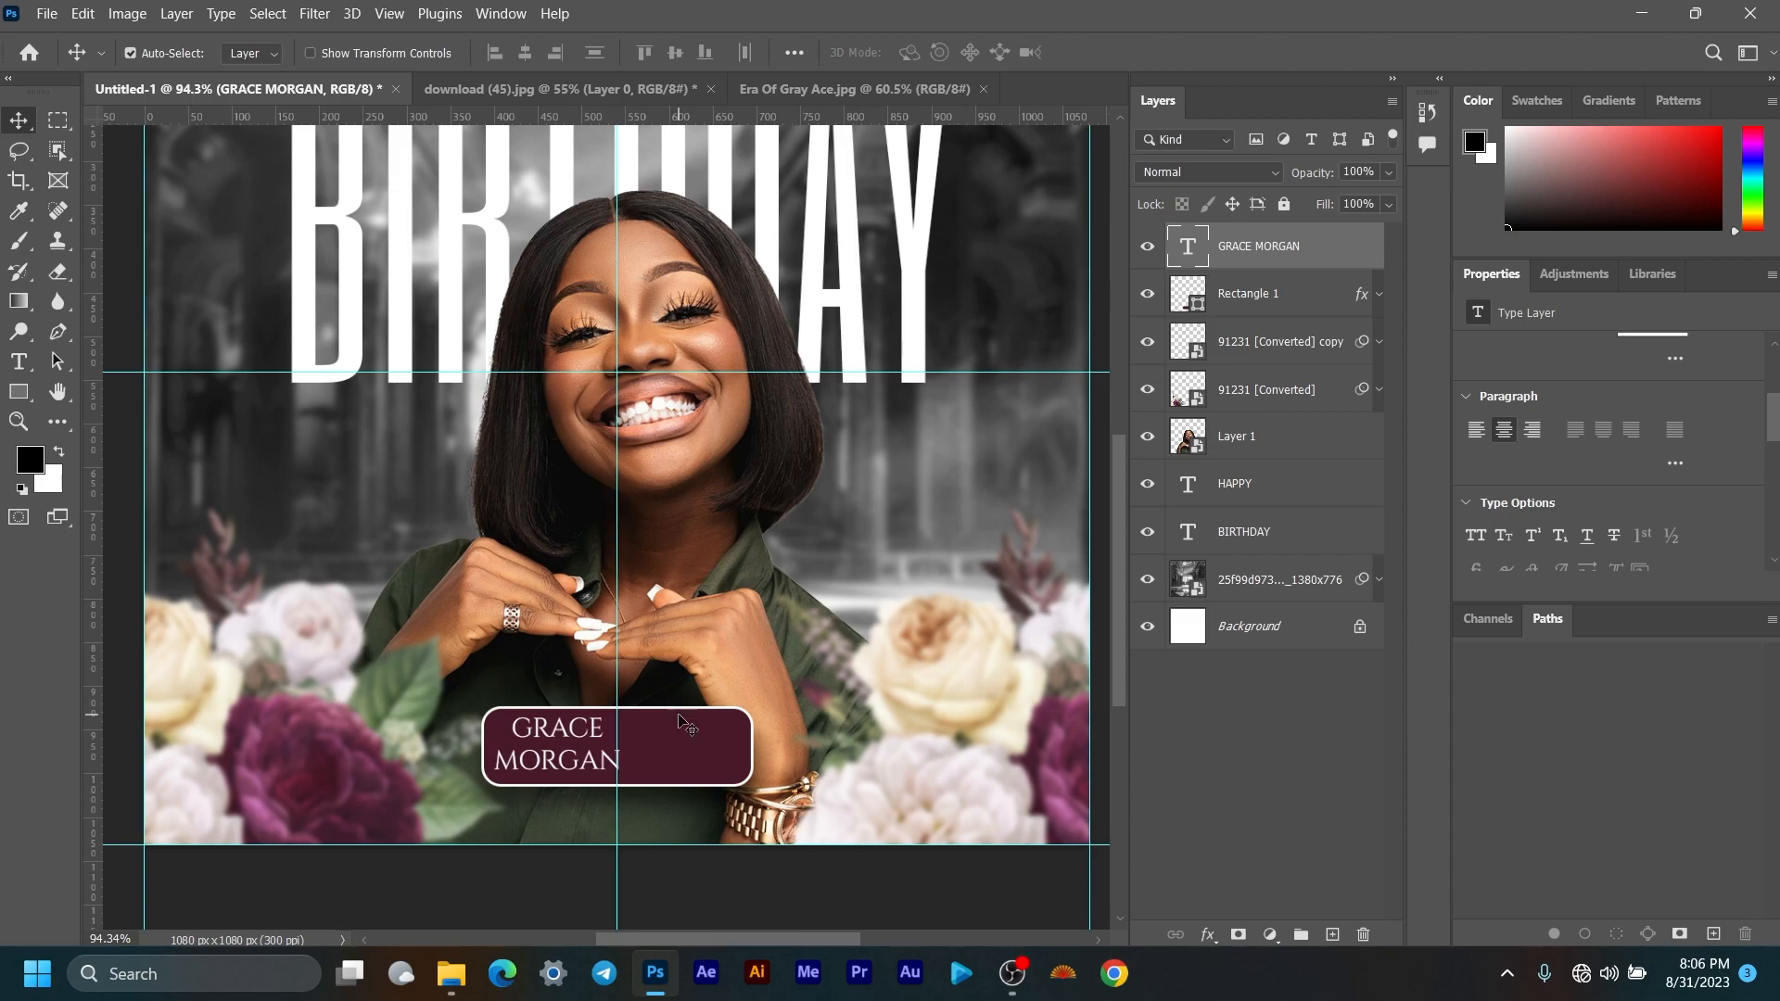
scroll(742, 637, "up", 1)
scroll(964, 422, "up", 2)
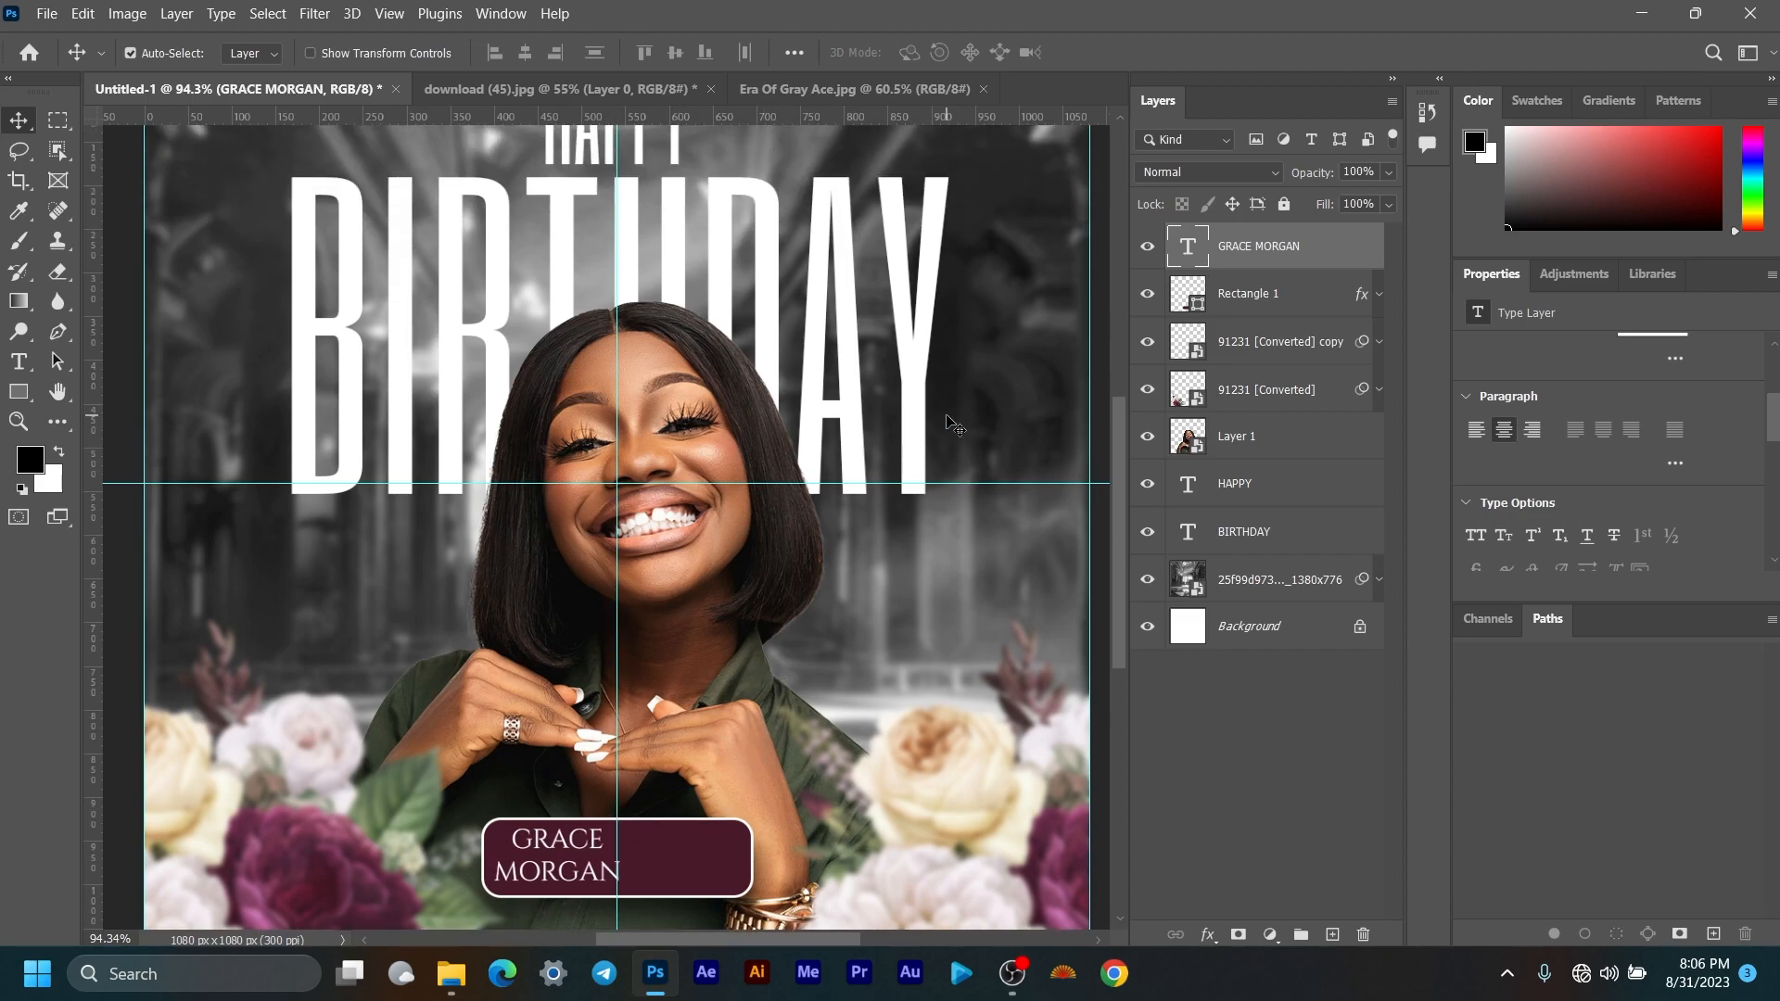
scroll(828, 435, "down", 2)
key("ctrl+a")
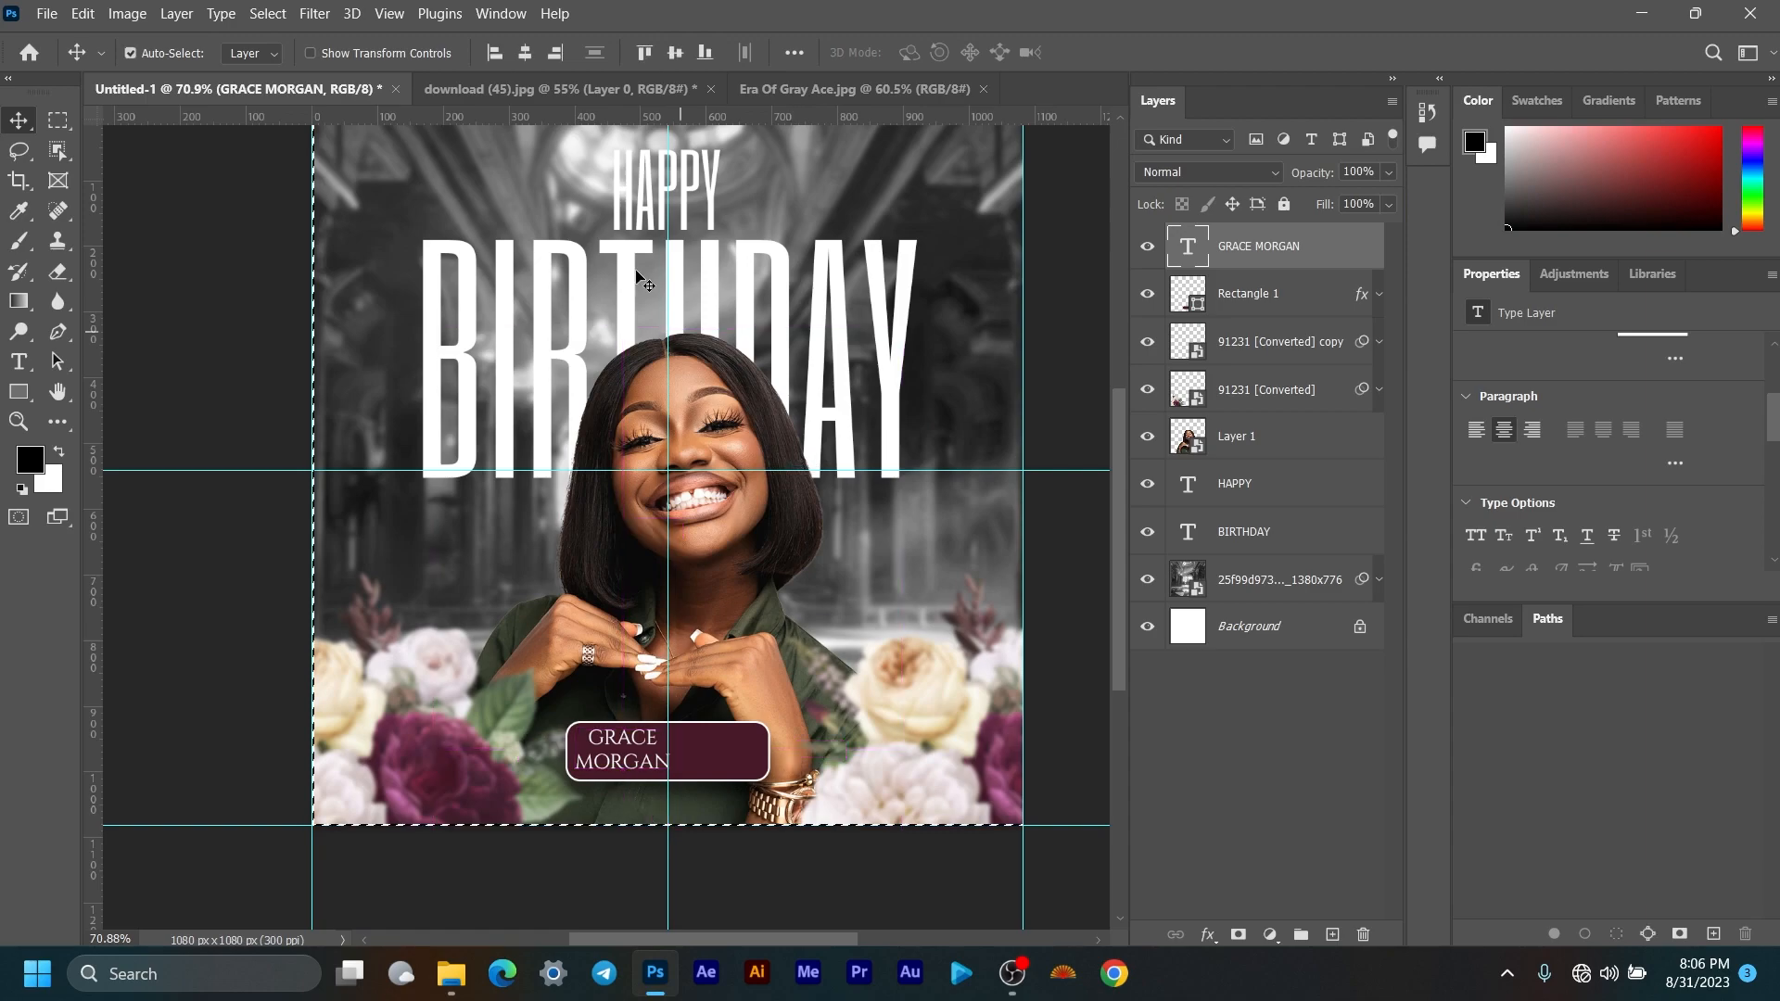
Step: Centre the name horizontally on the canvas and drop the selection
left_click(525, 56)
key("ctrl+d")
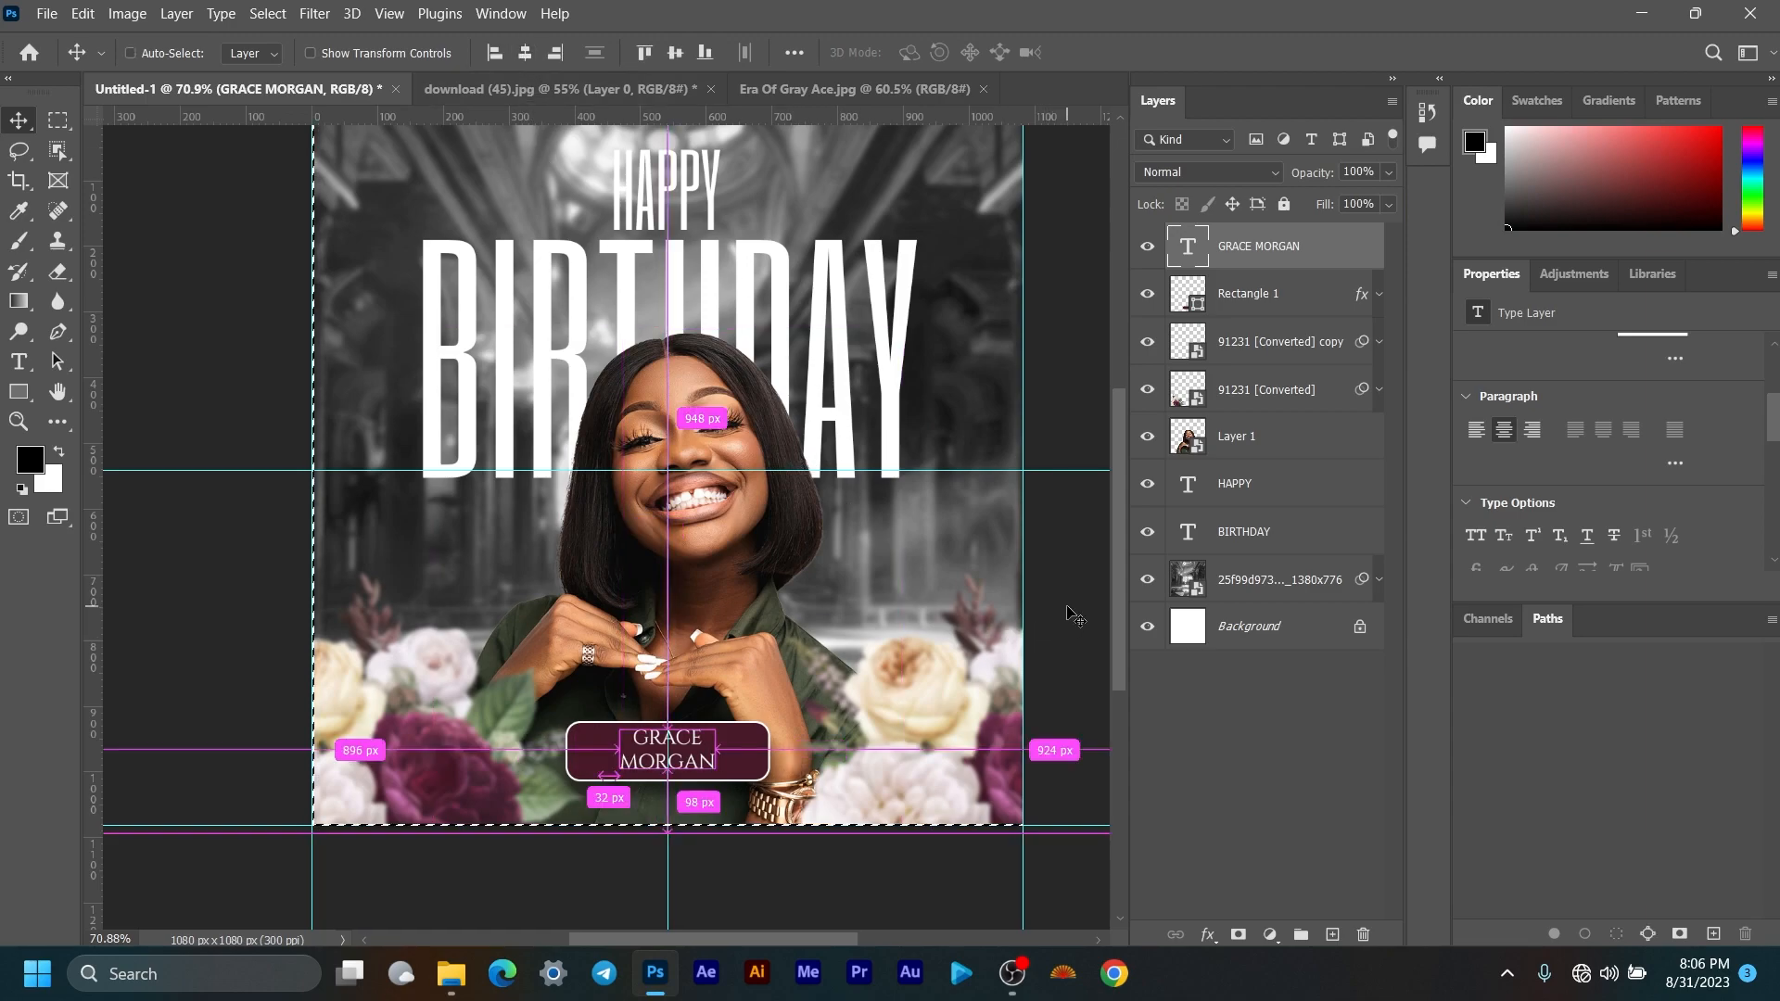
scroll(646, 756, "up", 5)
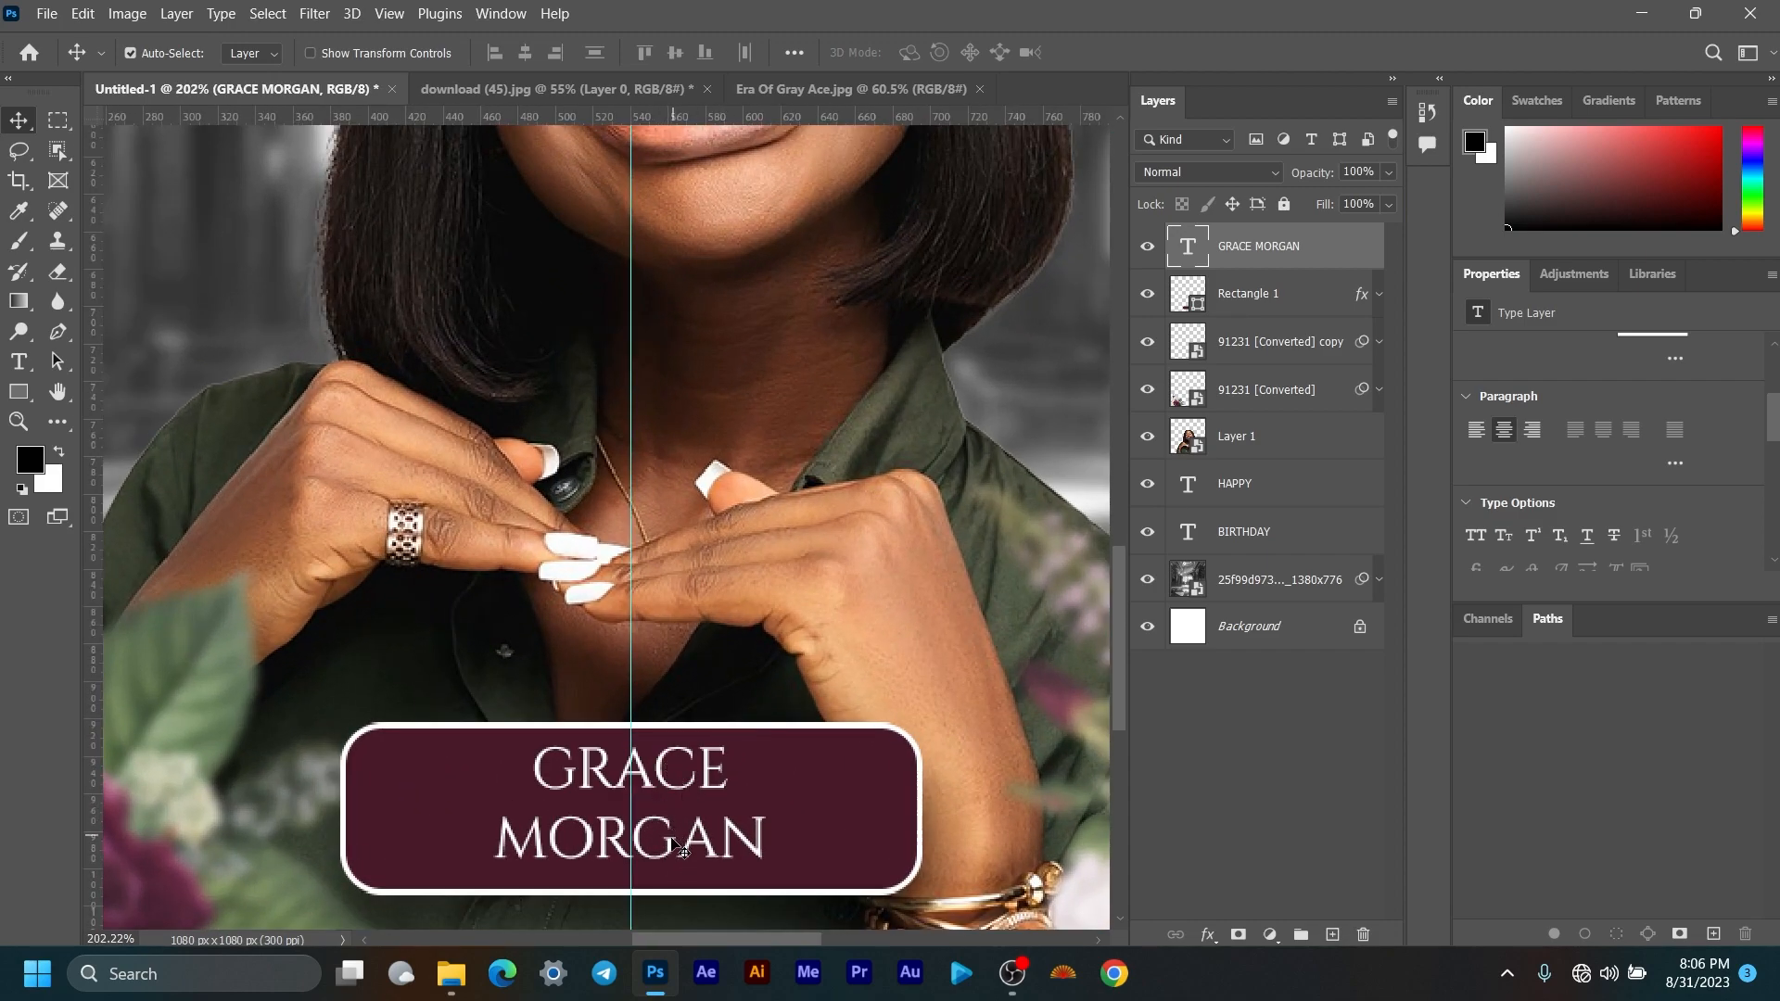
scroll(1676, 402, "up", 3)
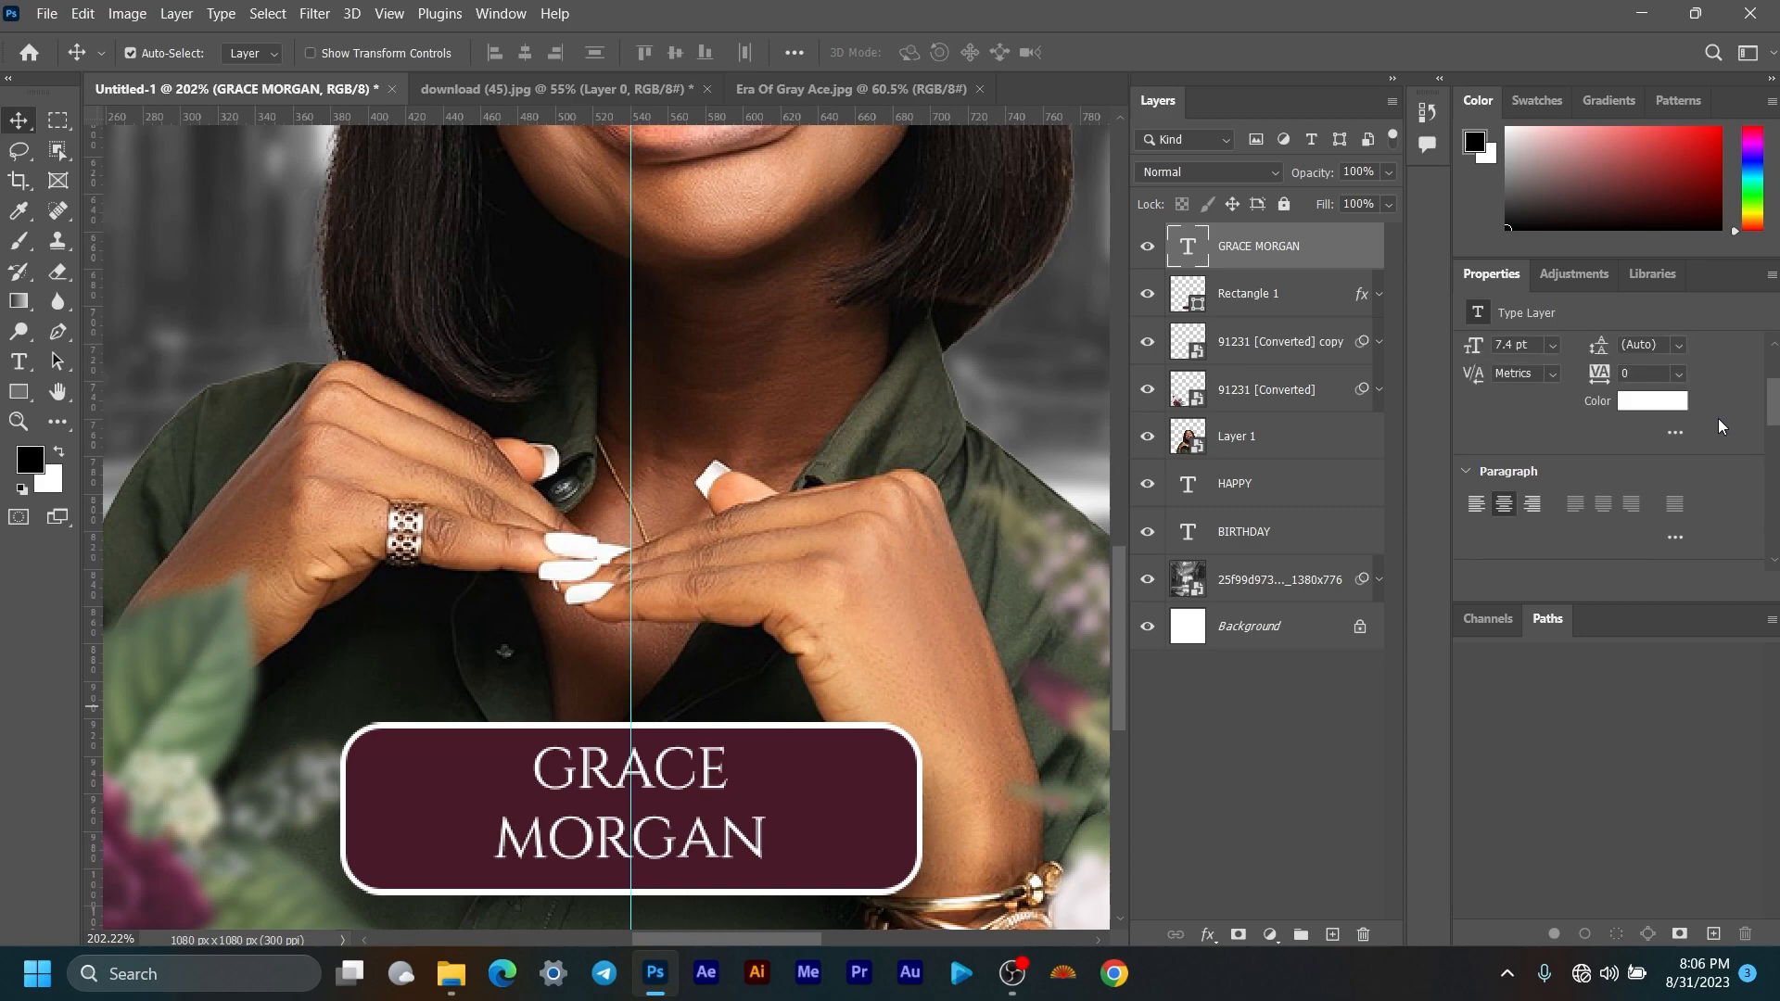
Step: Set the name's leading to 7 pt and nudge it down inside the maroon box
left_click(1678, 456)
left_click(1643, 531)
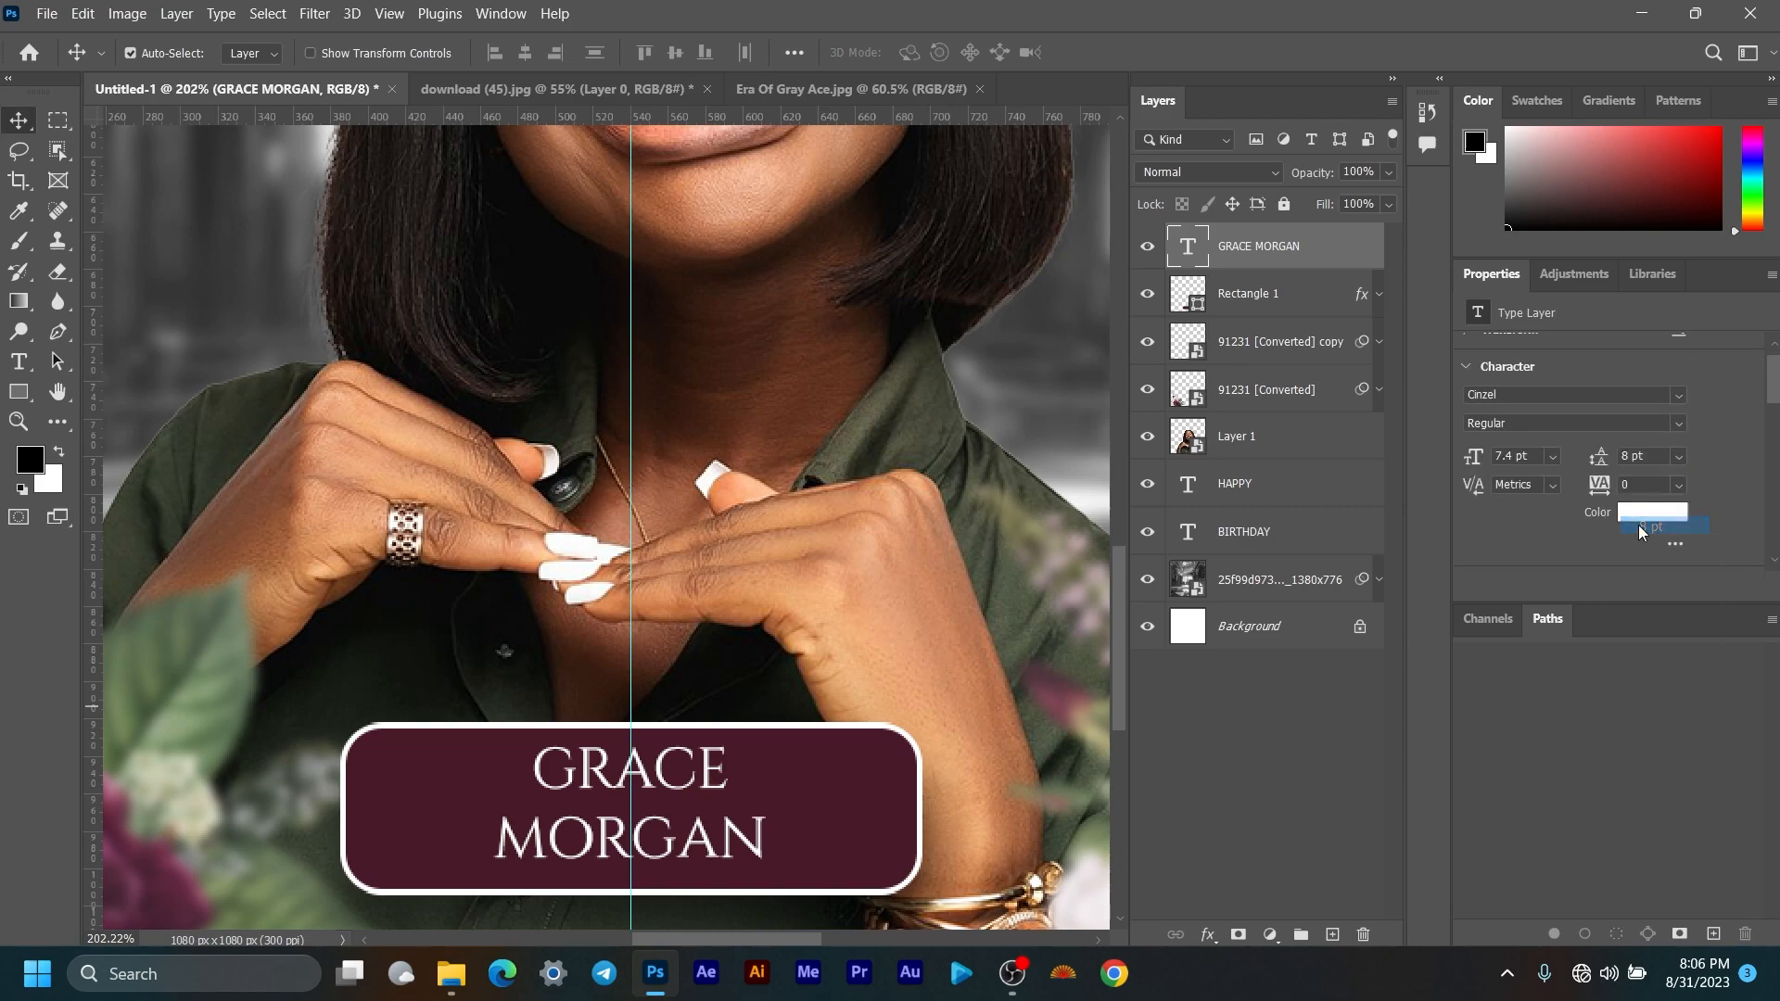
left_click(1678, 455)
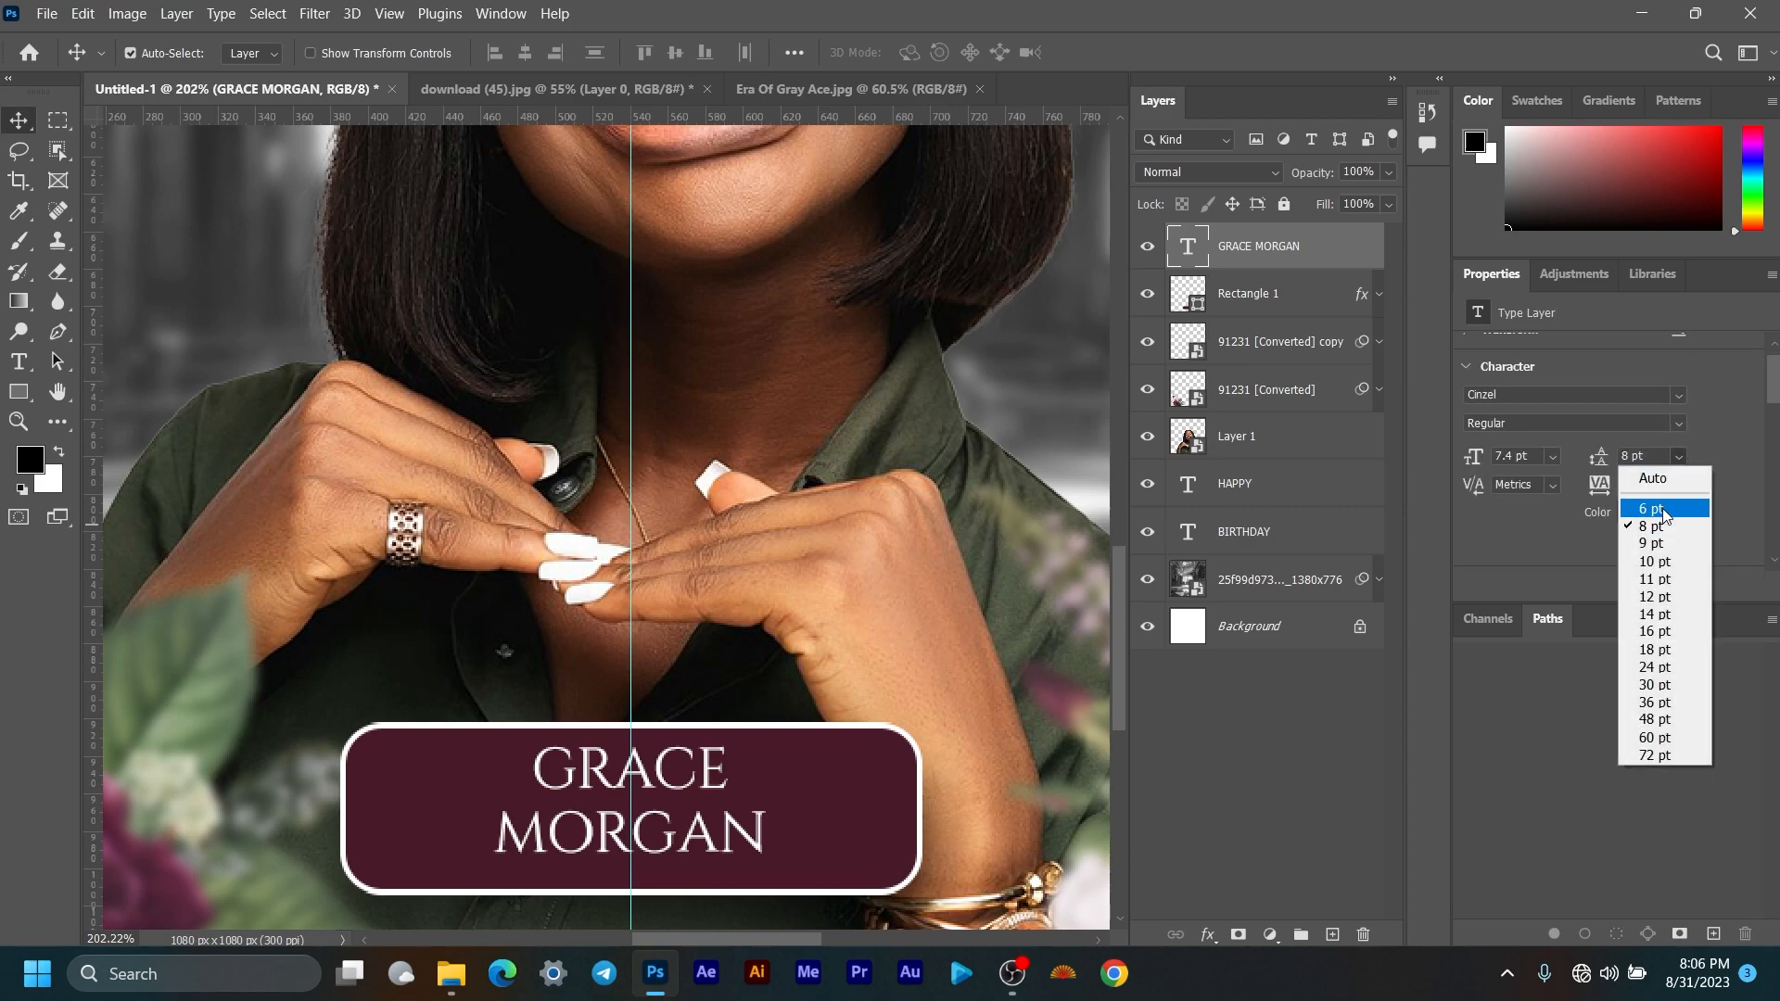
left_click(1664, 510)
scroll(915, 450, "down", 3)
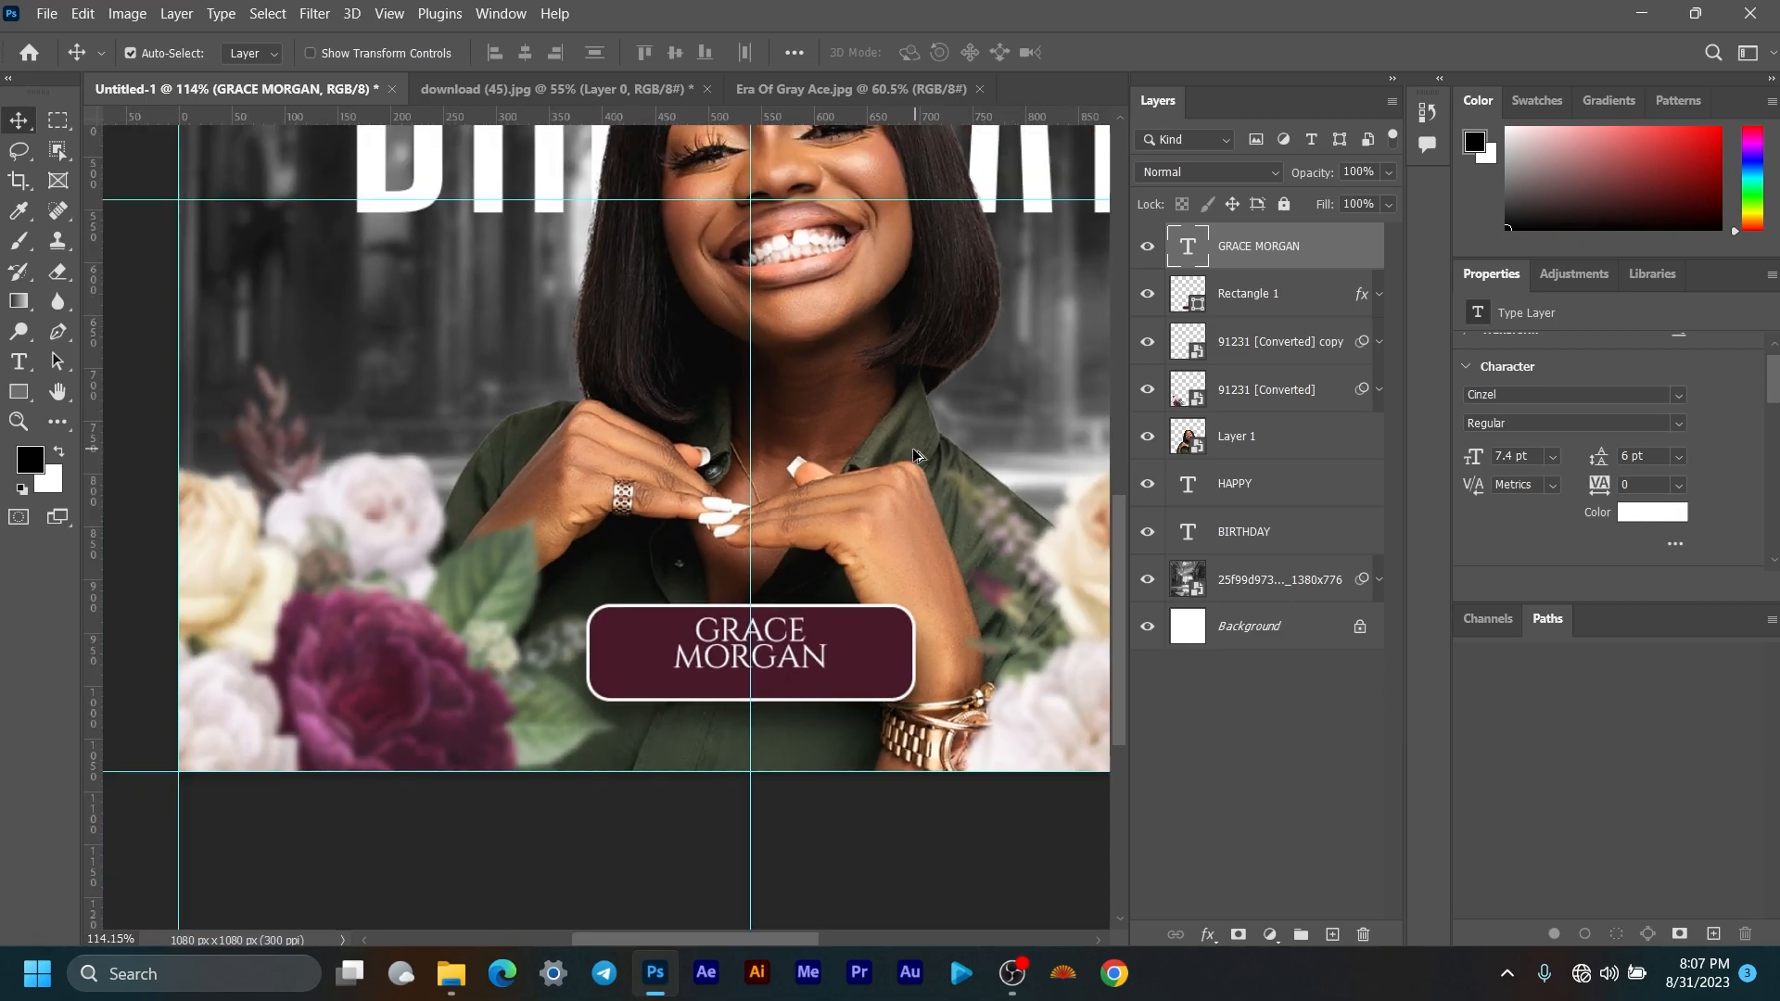
scroll(850, 649, "up", 4)
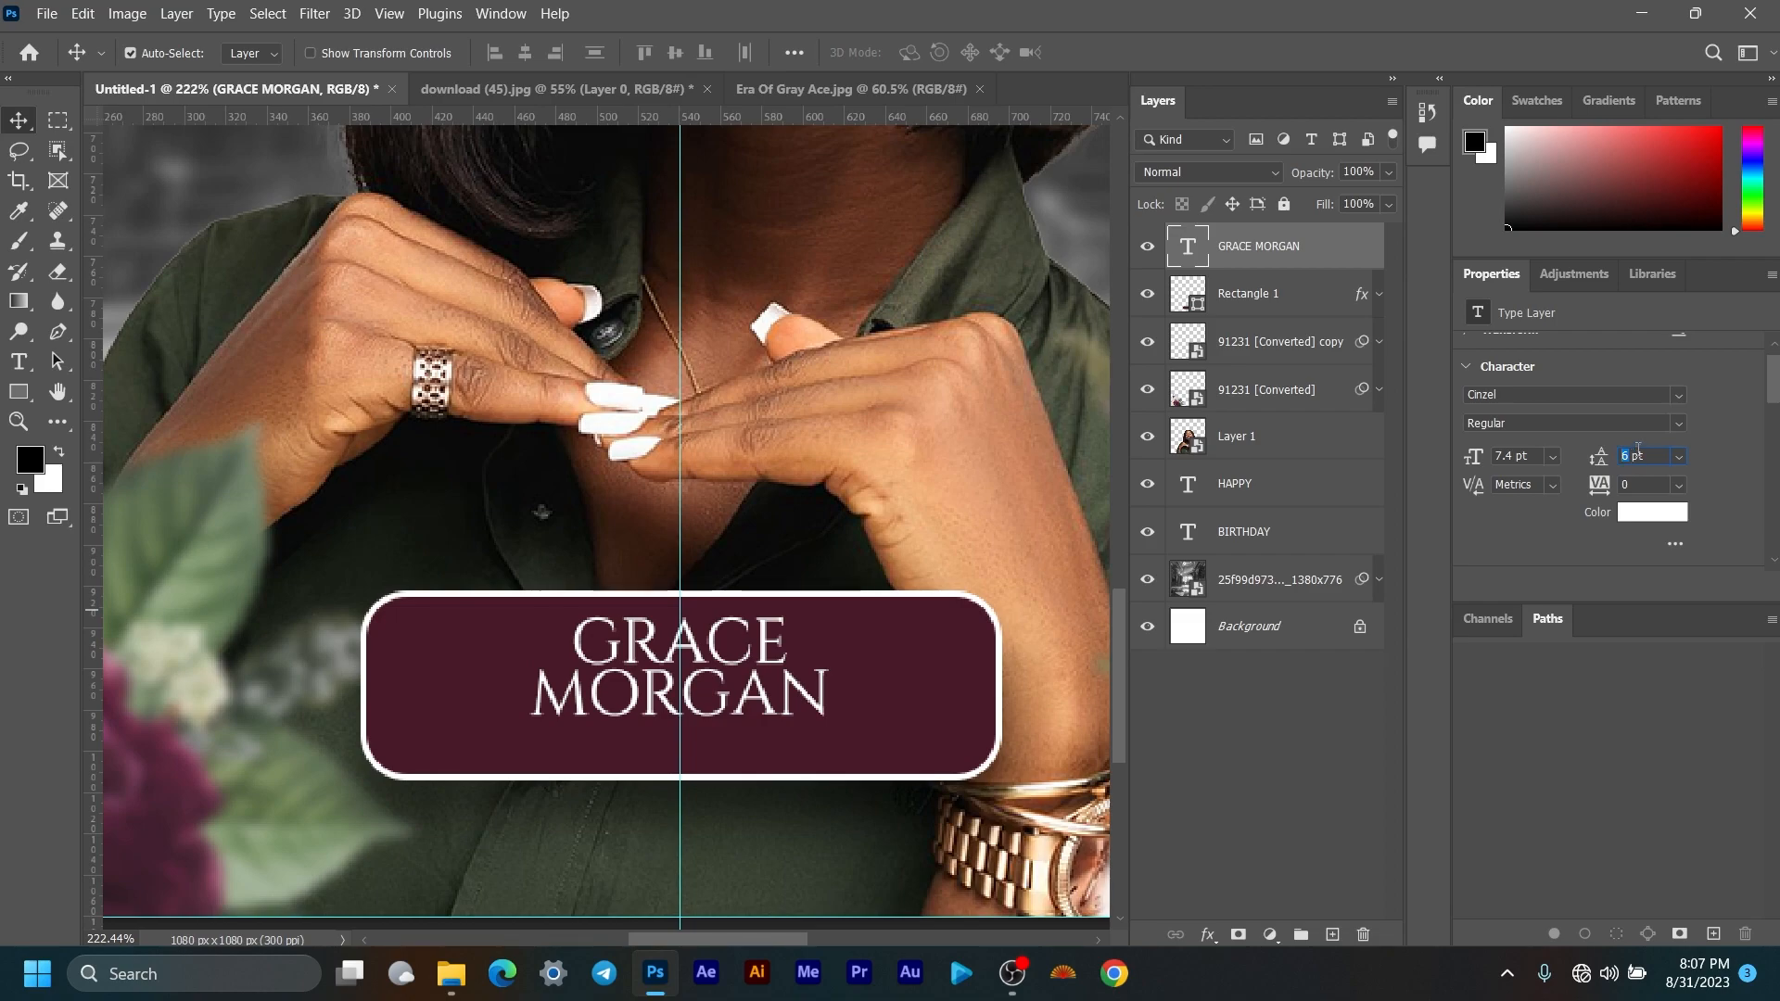
key("Return")
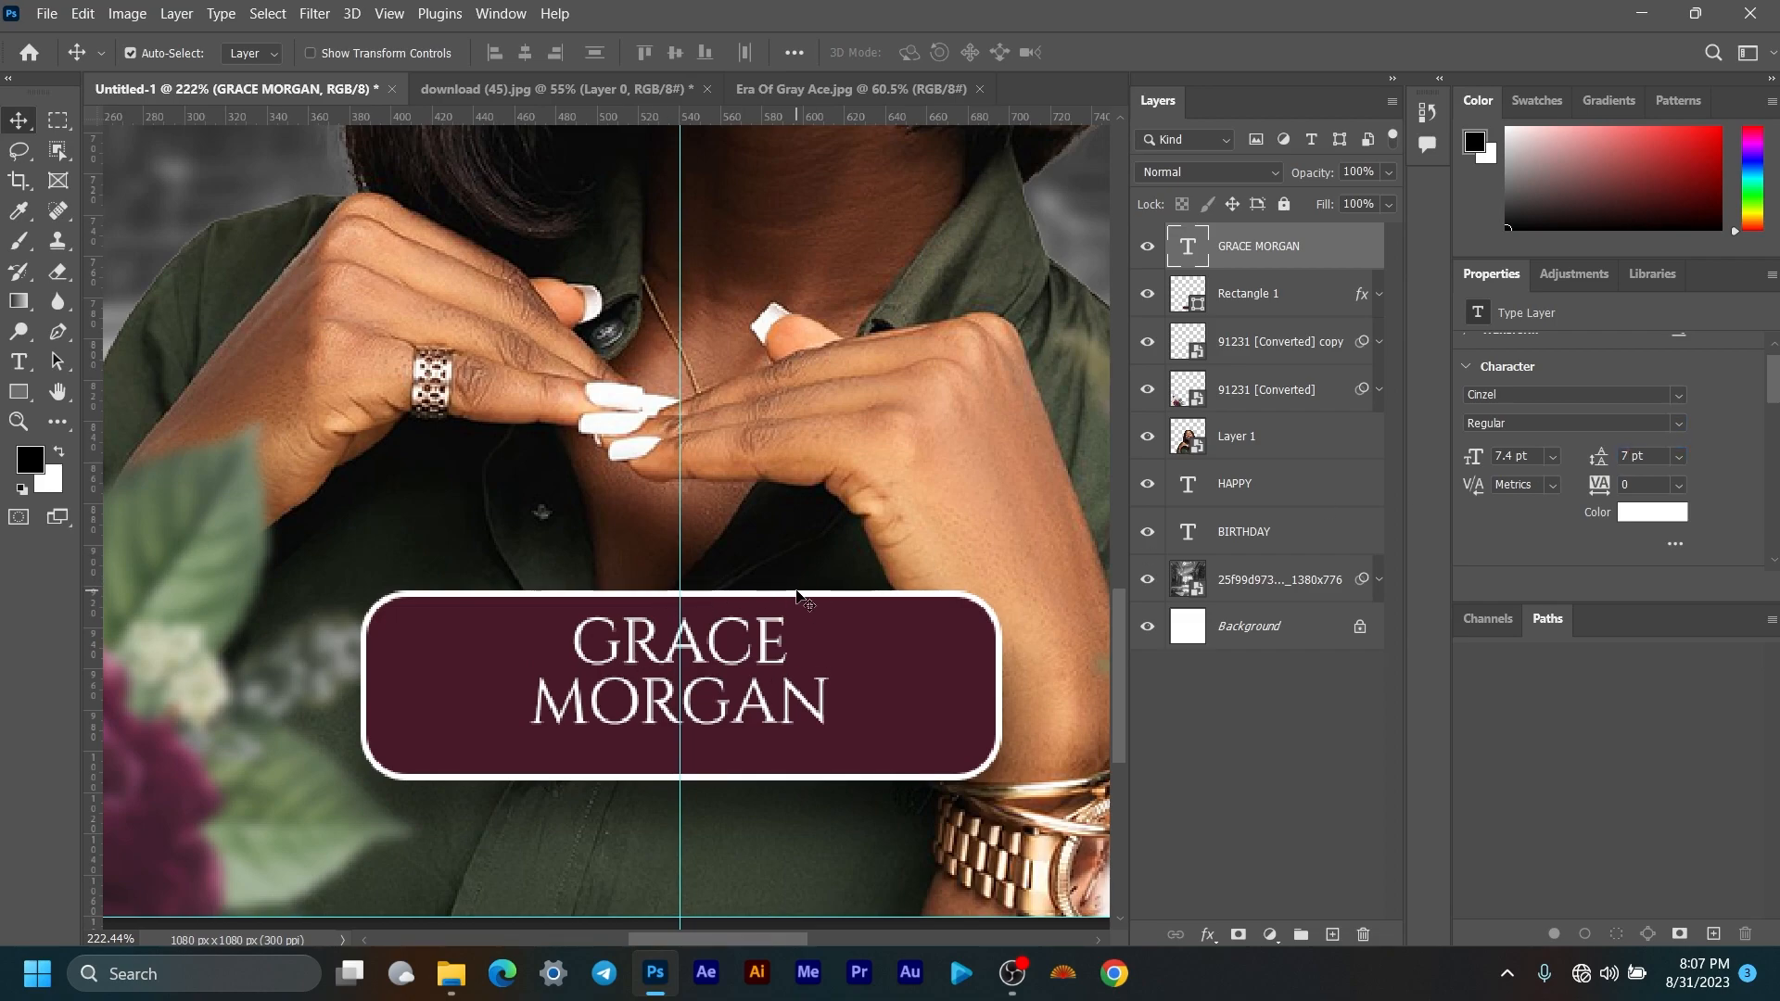
scroll(825, 556, "down", 4)
scroll(830, 550, "down", 1)
key("Down")
key("Down")
key("Down")
key("Down")
key("Down")
key("Down")
key("Down")
key("Down")
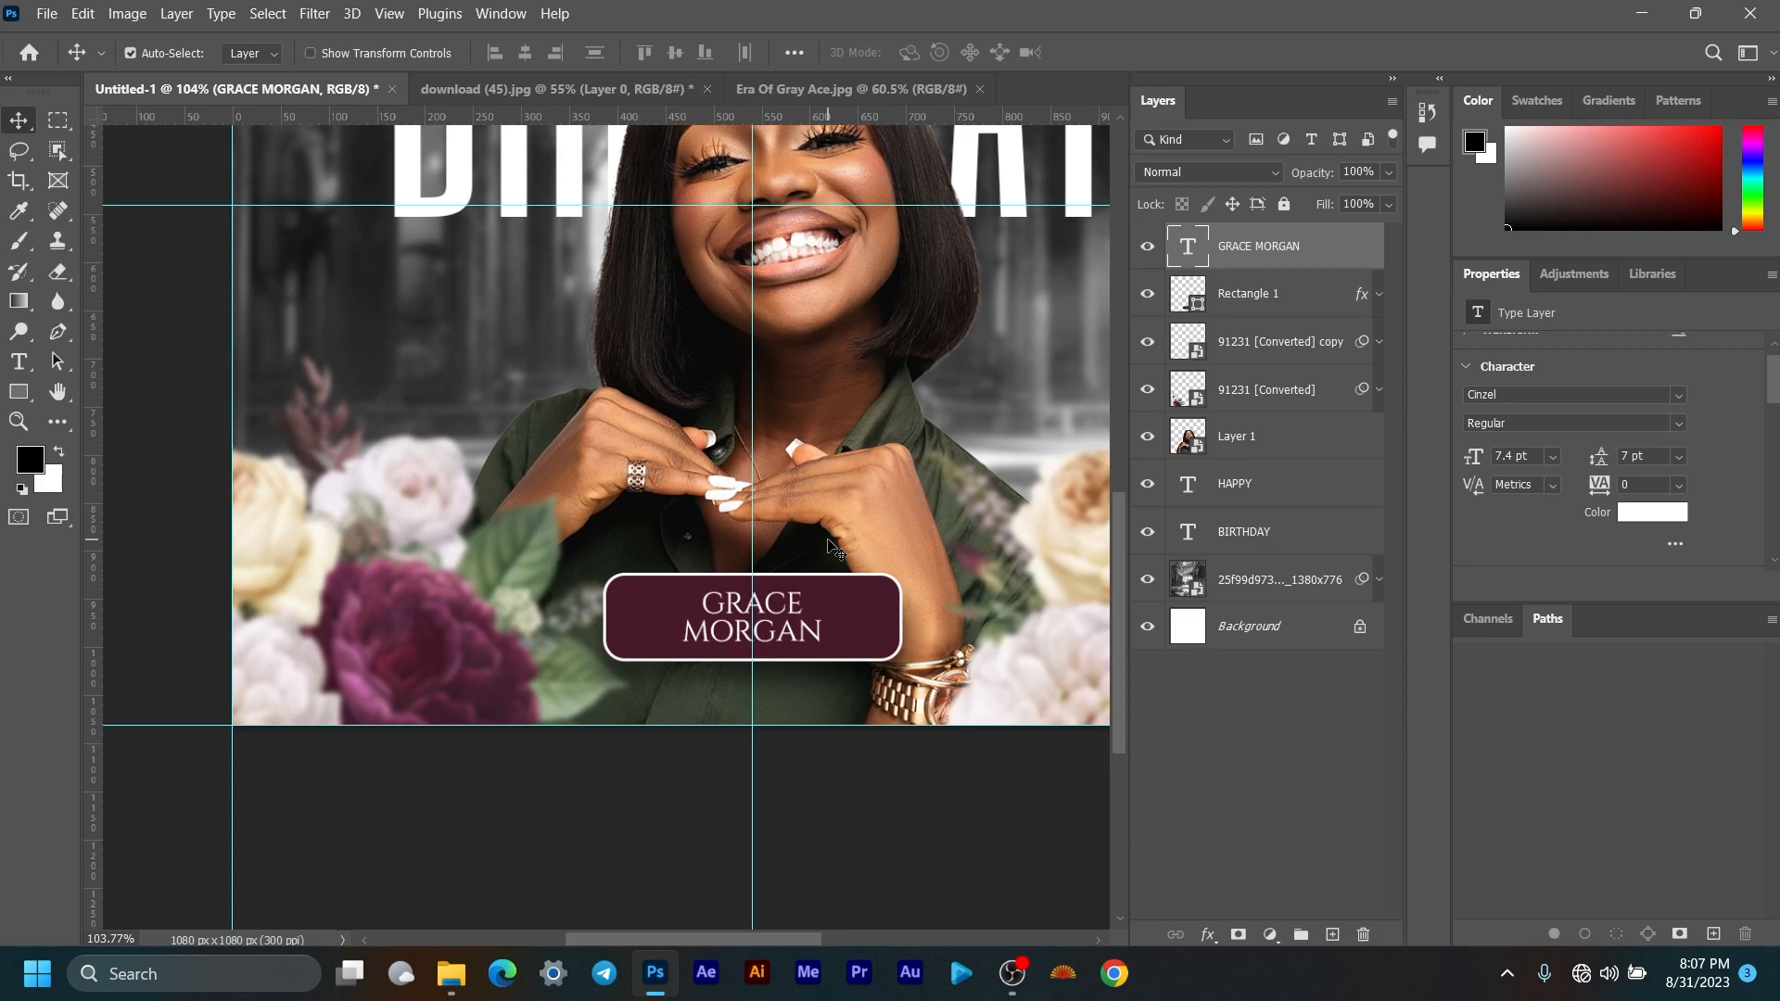
key("ctrl+0")
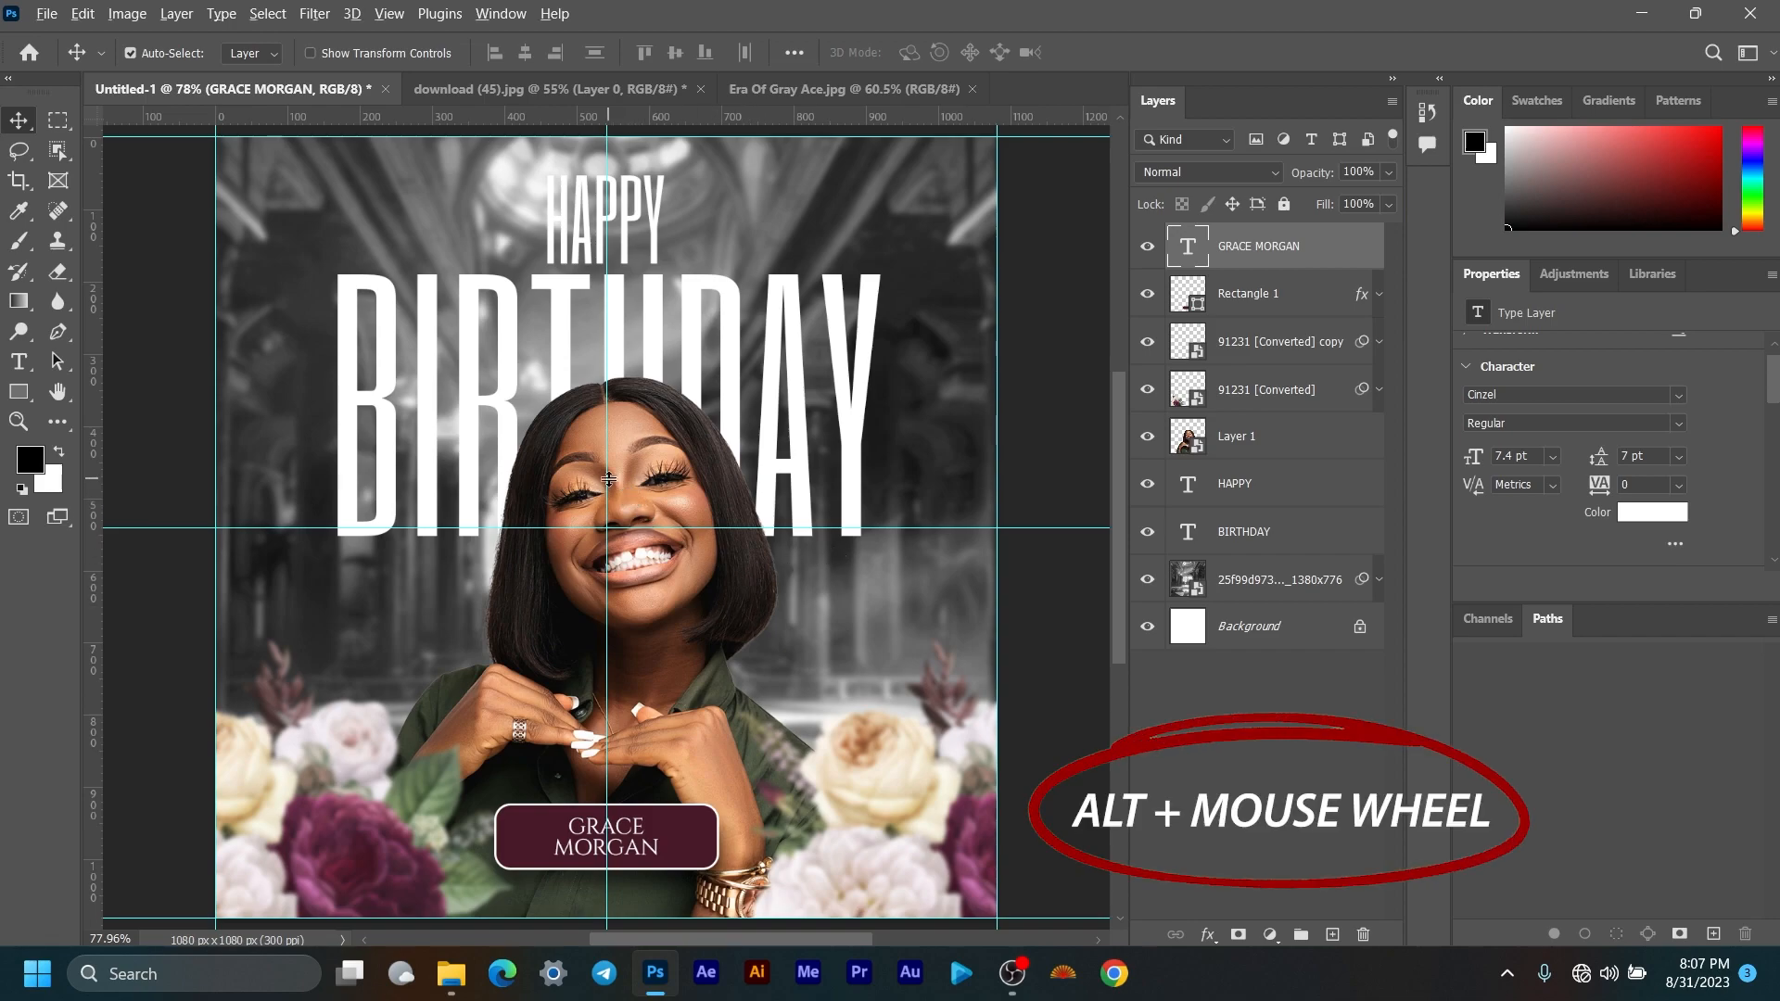
scroll(608, 477, "up", 4)
scroll(612, 475, "down", 6)
scroll(614, 443, "up", 4)
scroll(649, 399, "down", 3)
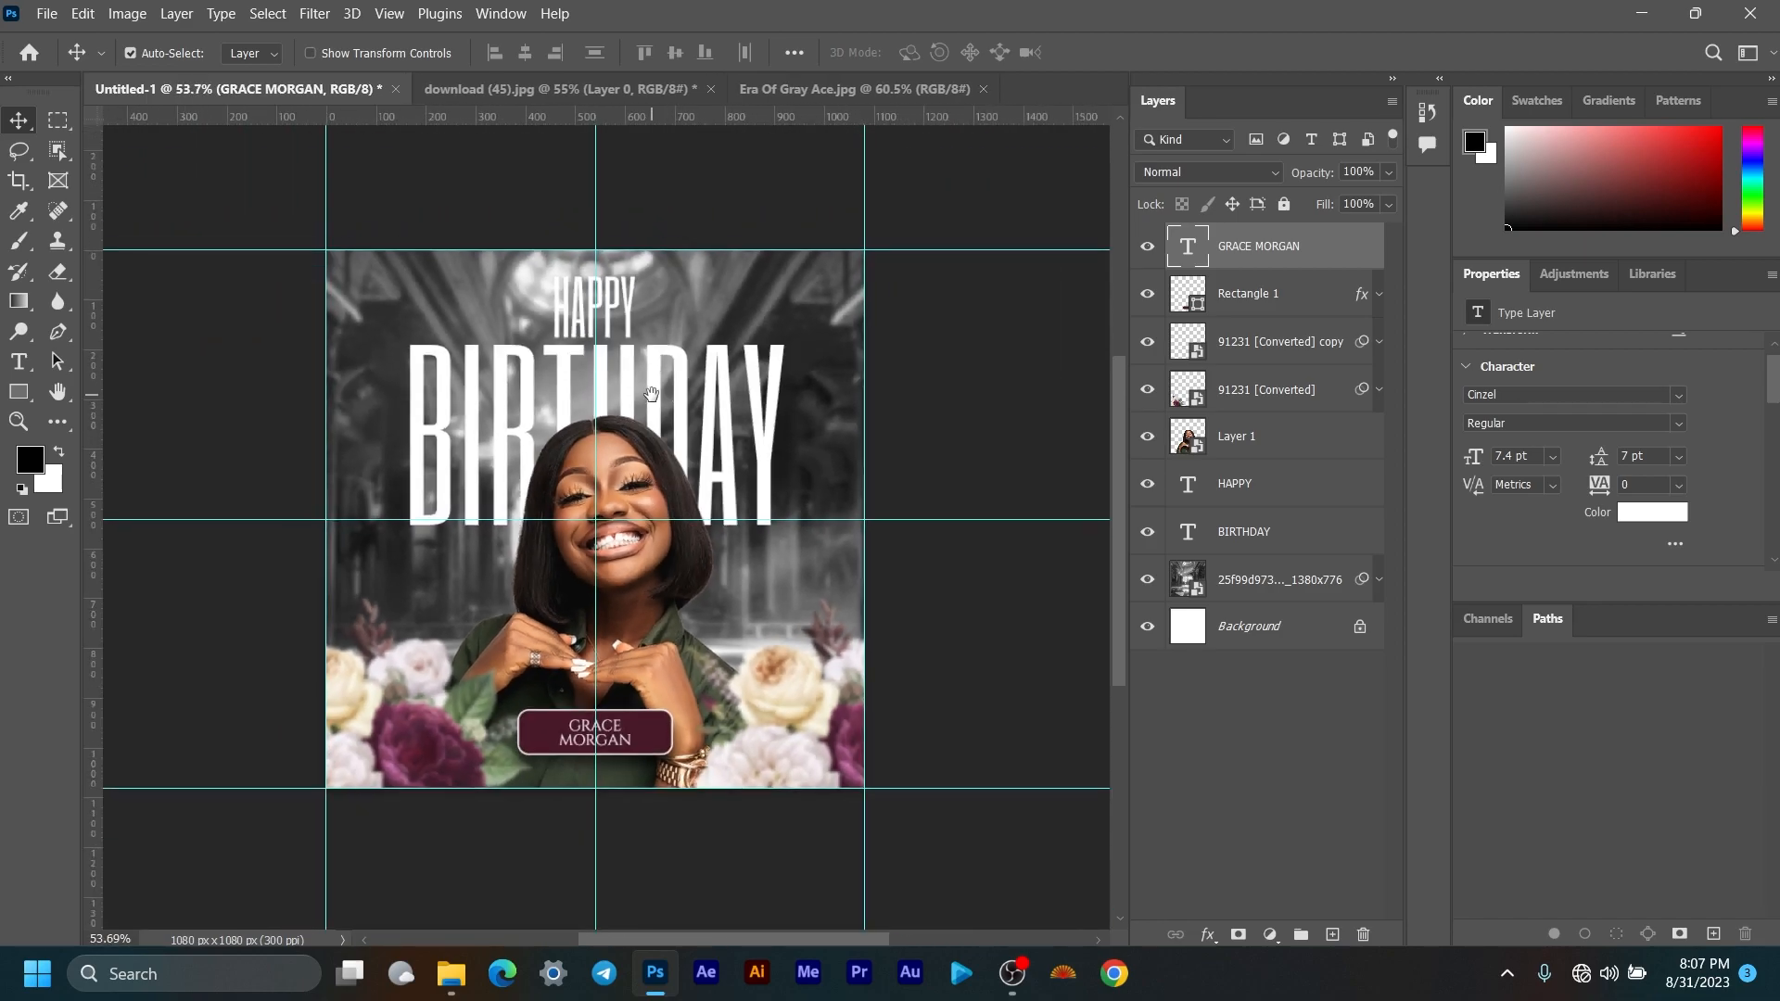
left_click_drag(652, 394, 719, 350)
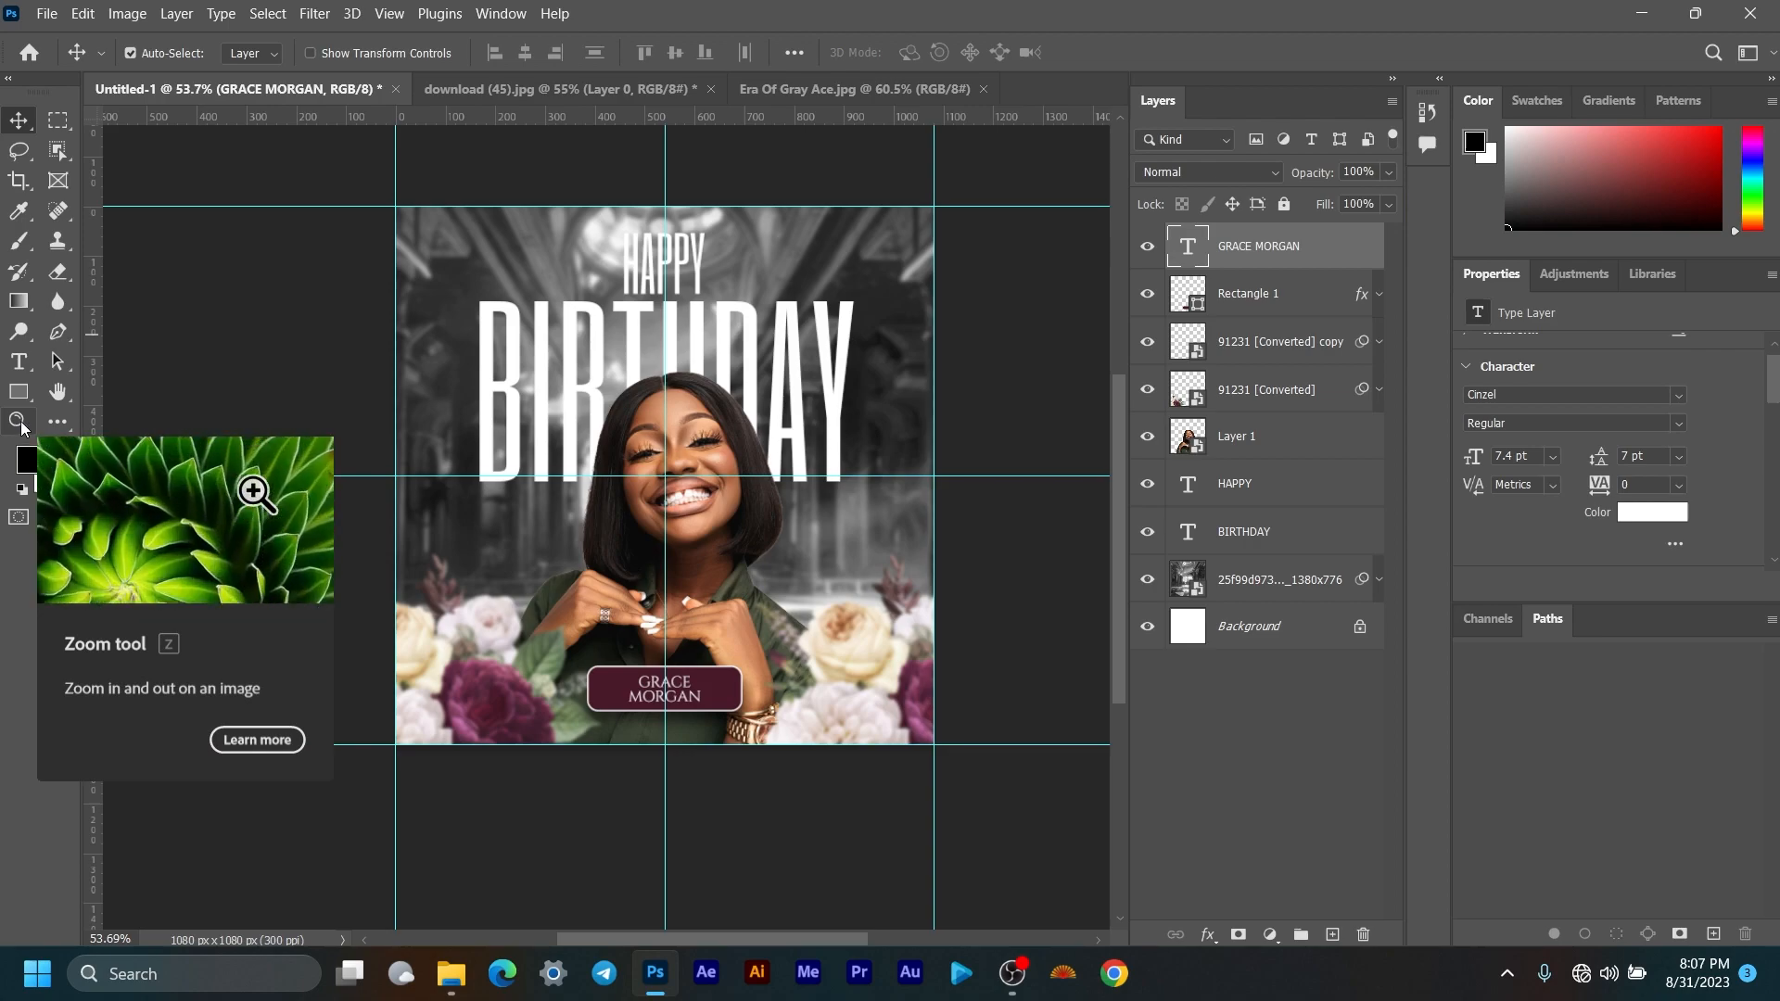
left_click(19, 422)
left_click_drag(707, 434, 743, 448)
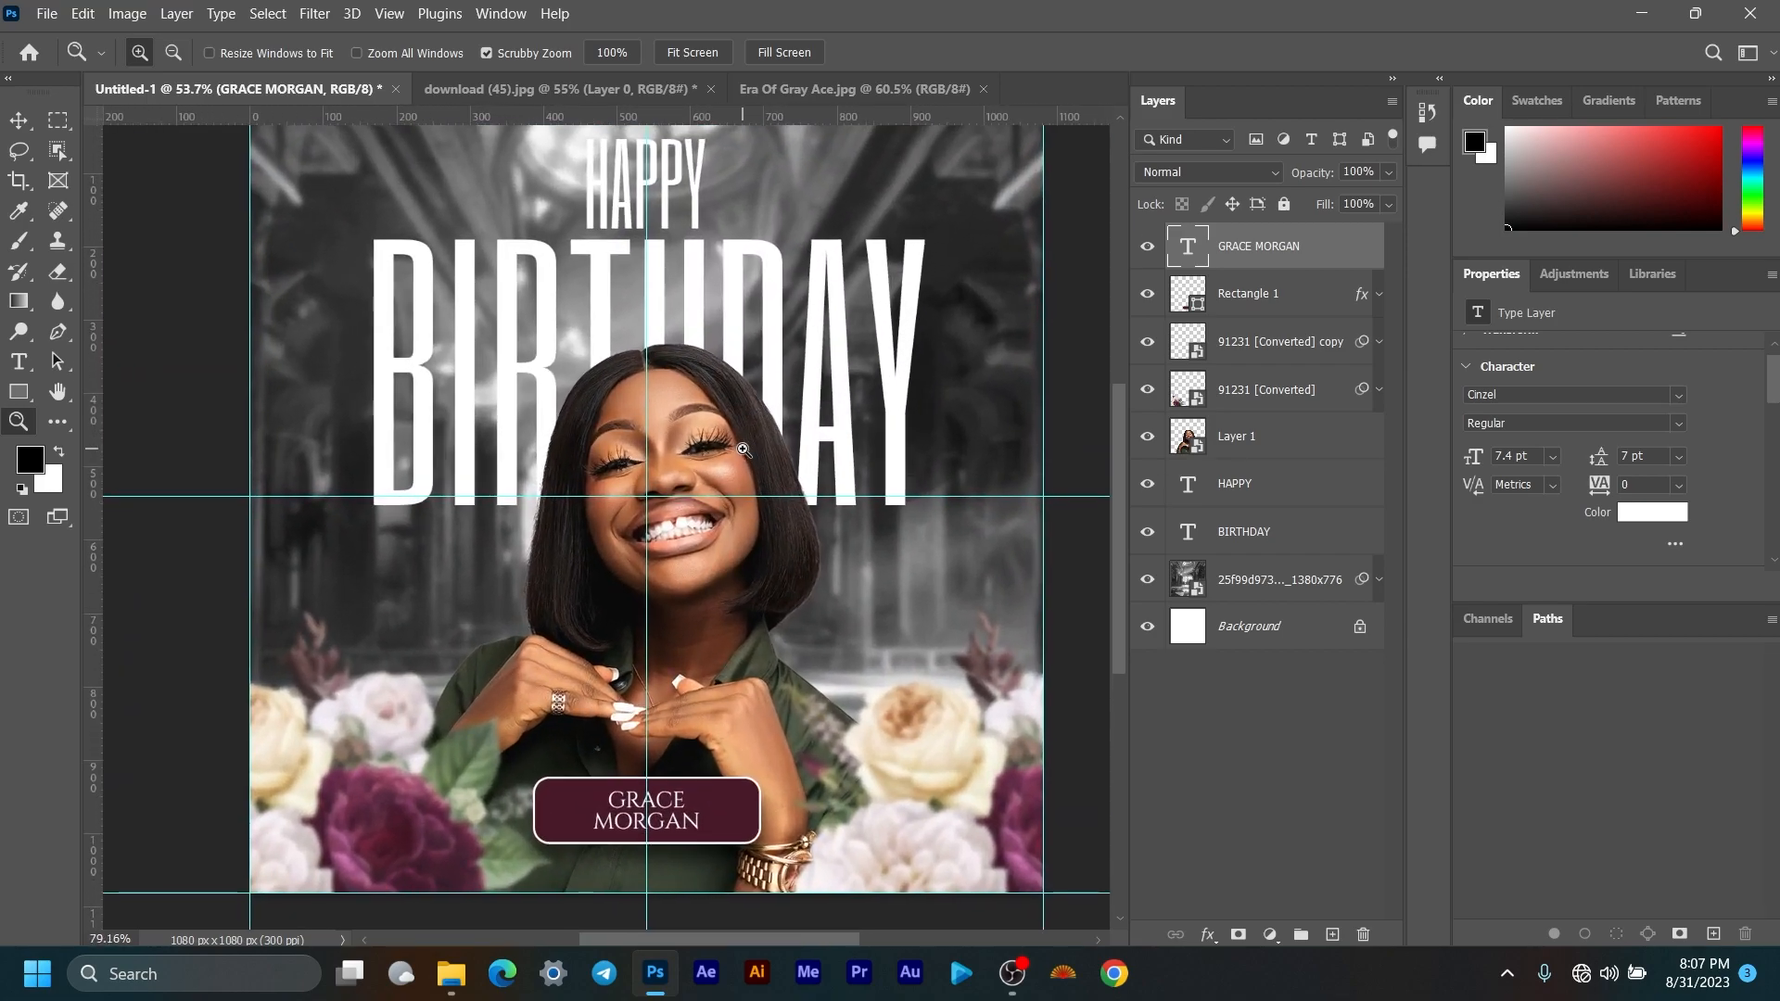
key("v")
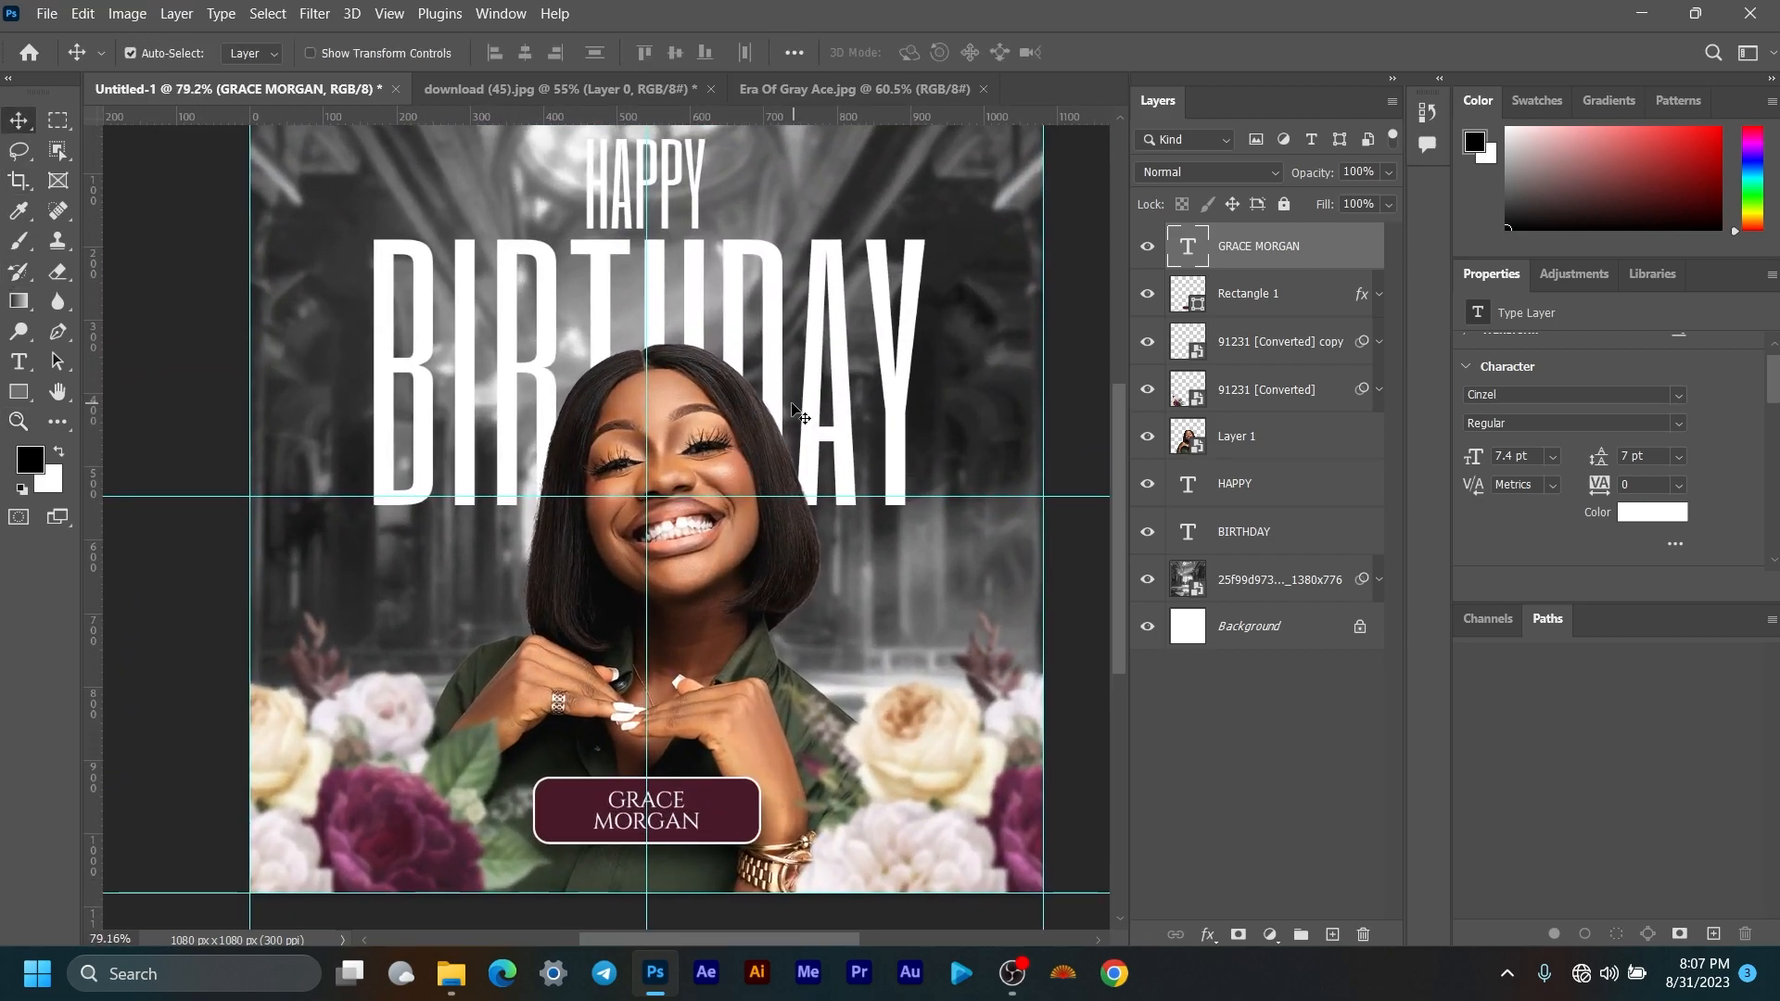
key("ctrl+0")
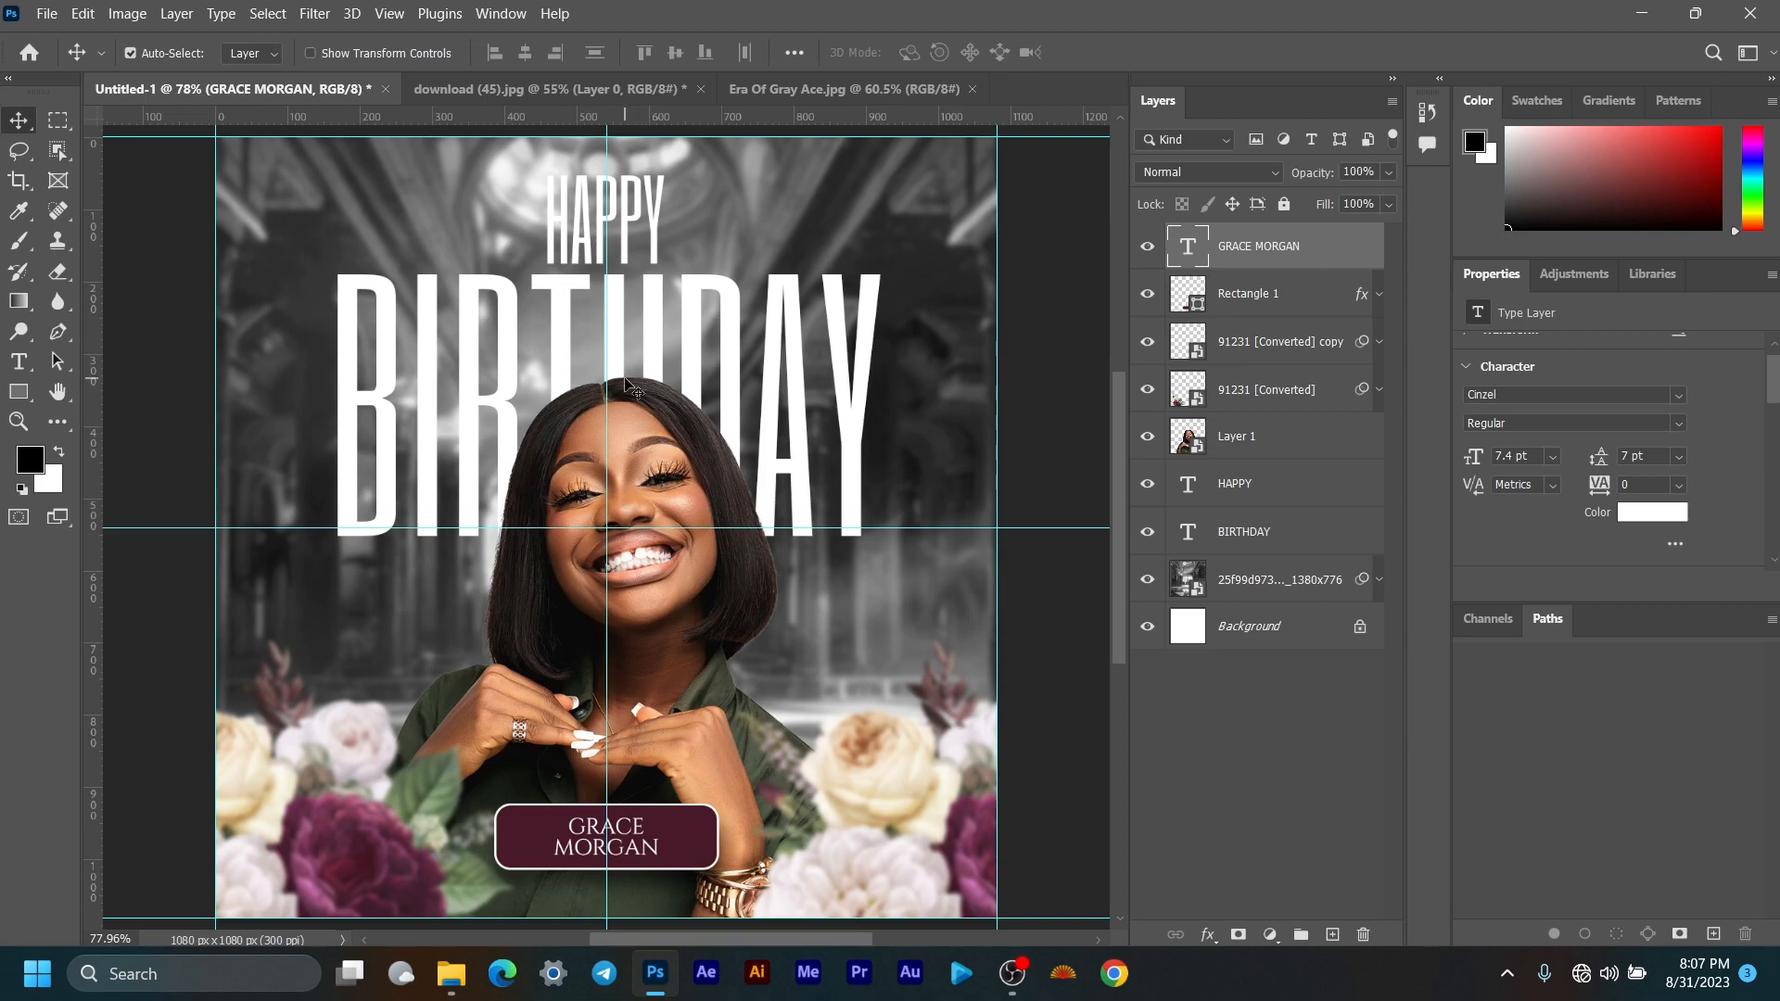
scroll(634, 388, "down", 4)
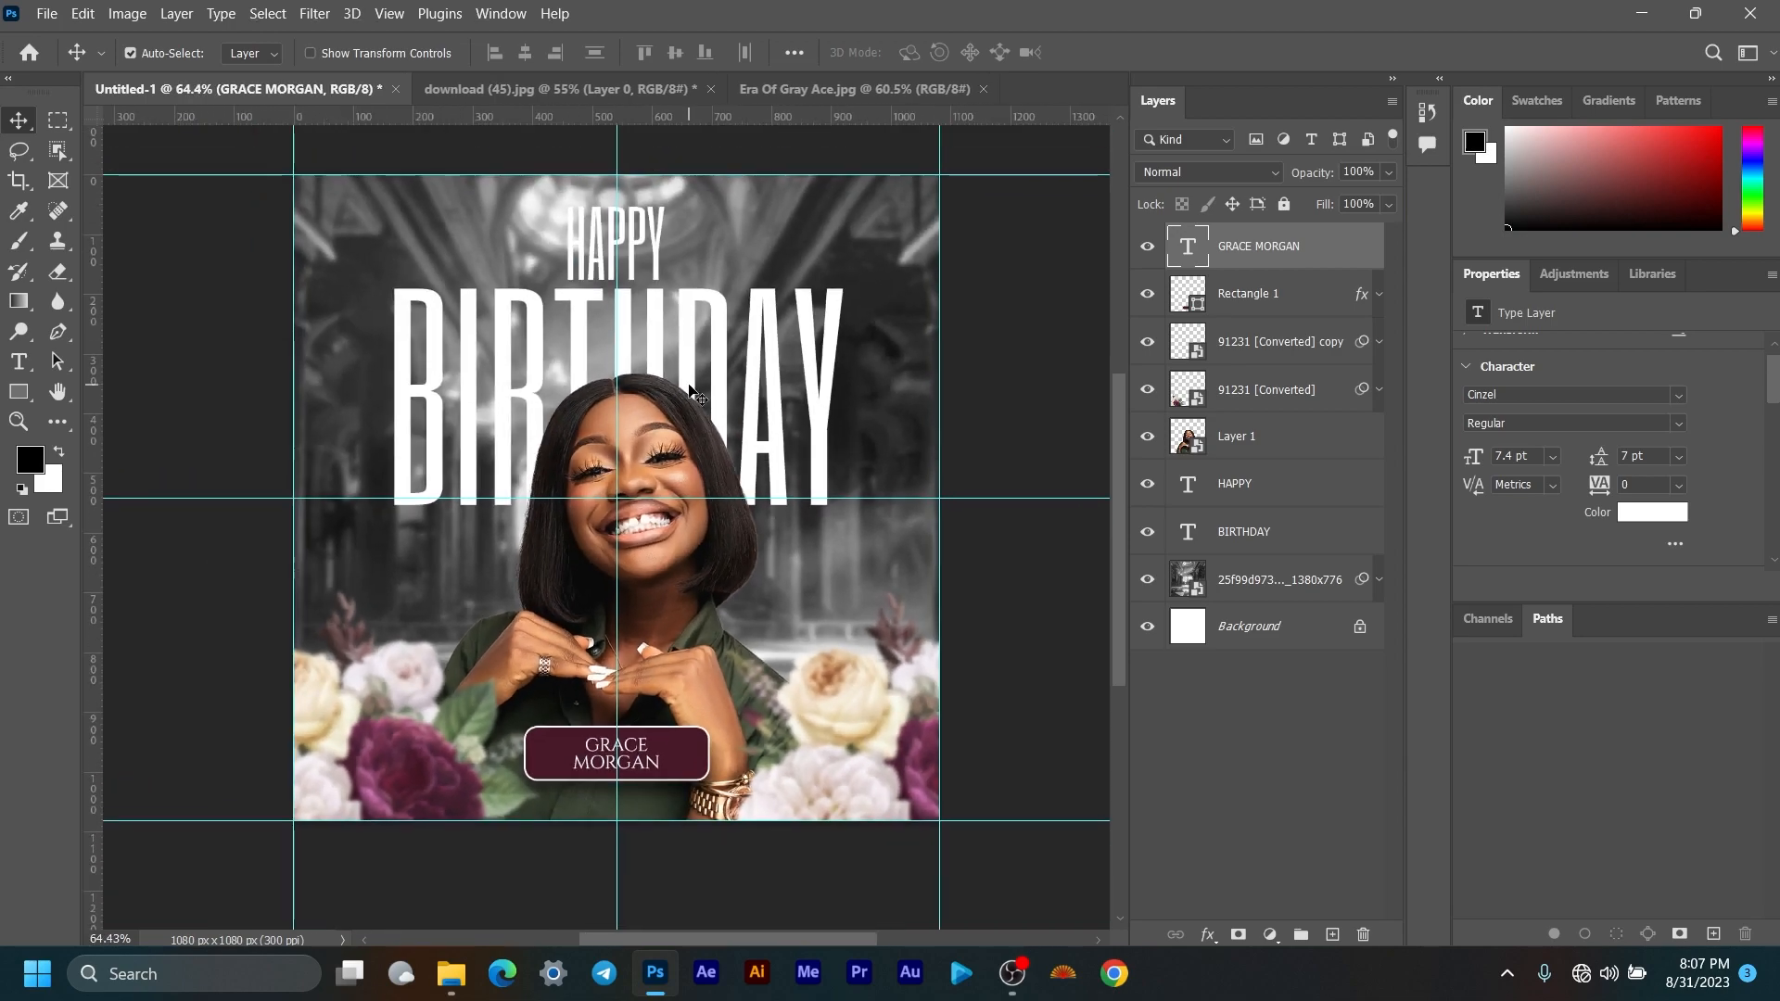
scroll(690, 390, "right", 2)
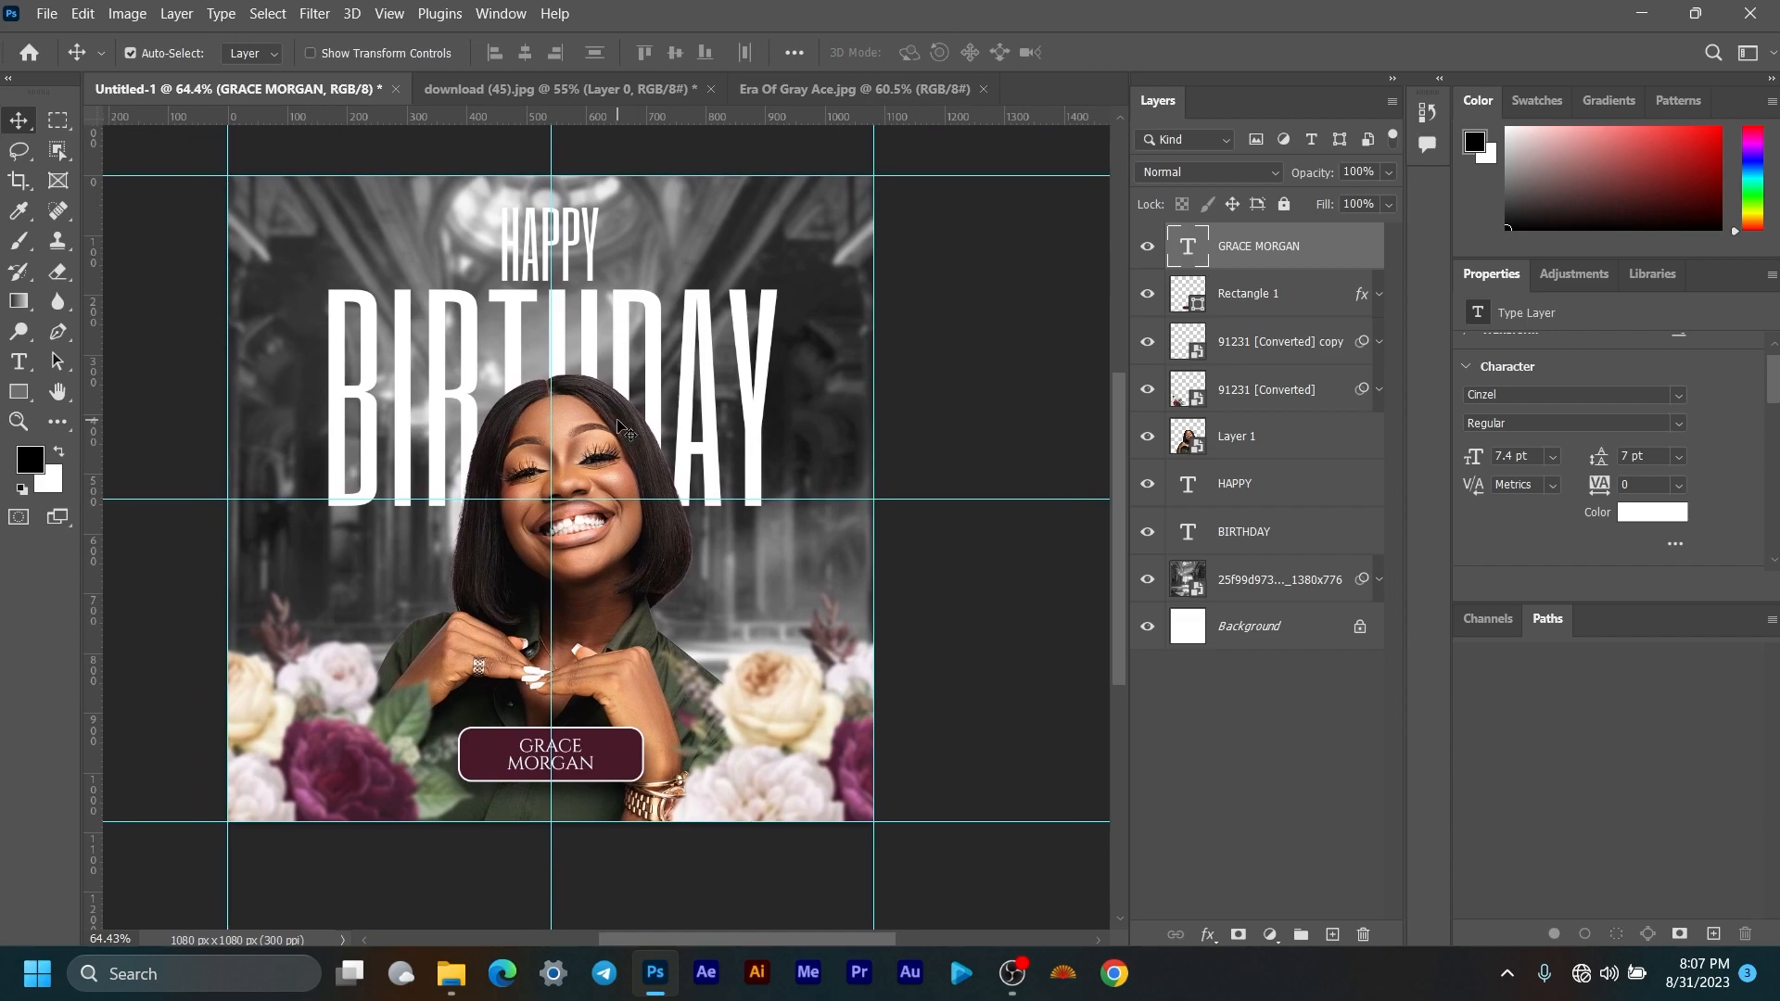
Step: Type '31ST AUG.' as a new text layer at the flyer's top-left
left_click(19, 361)
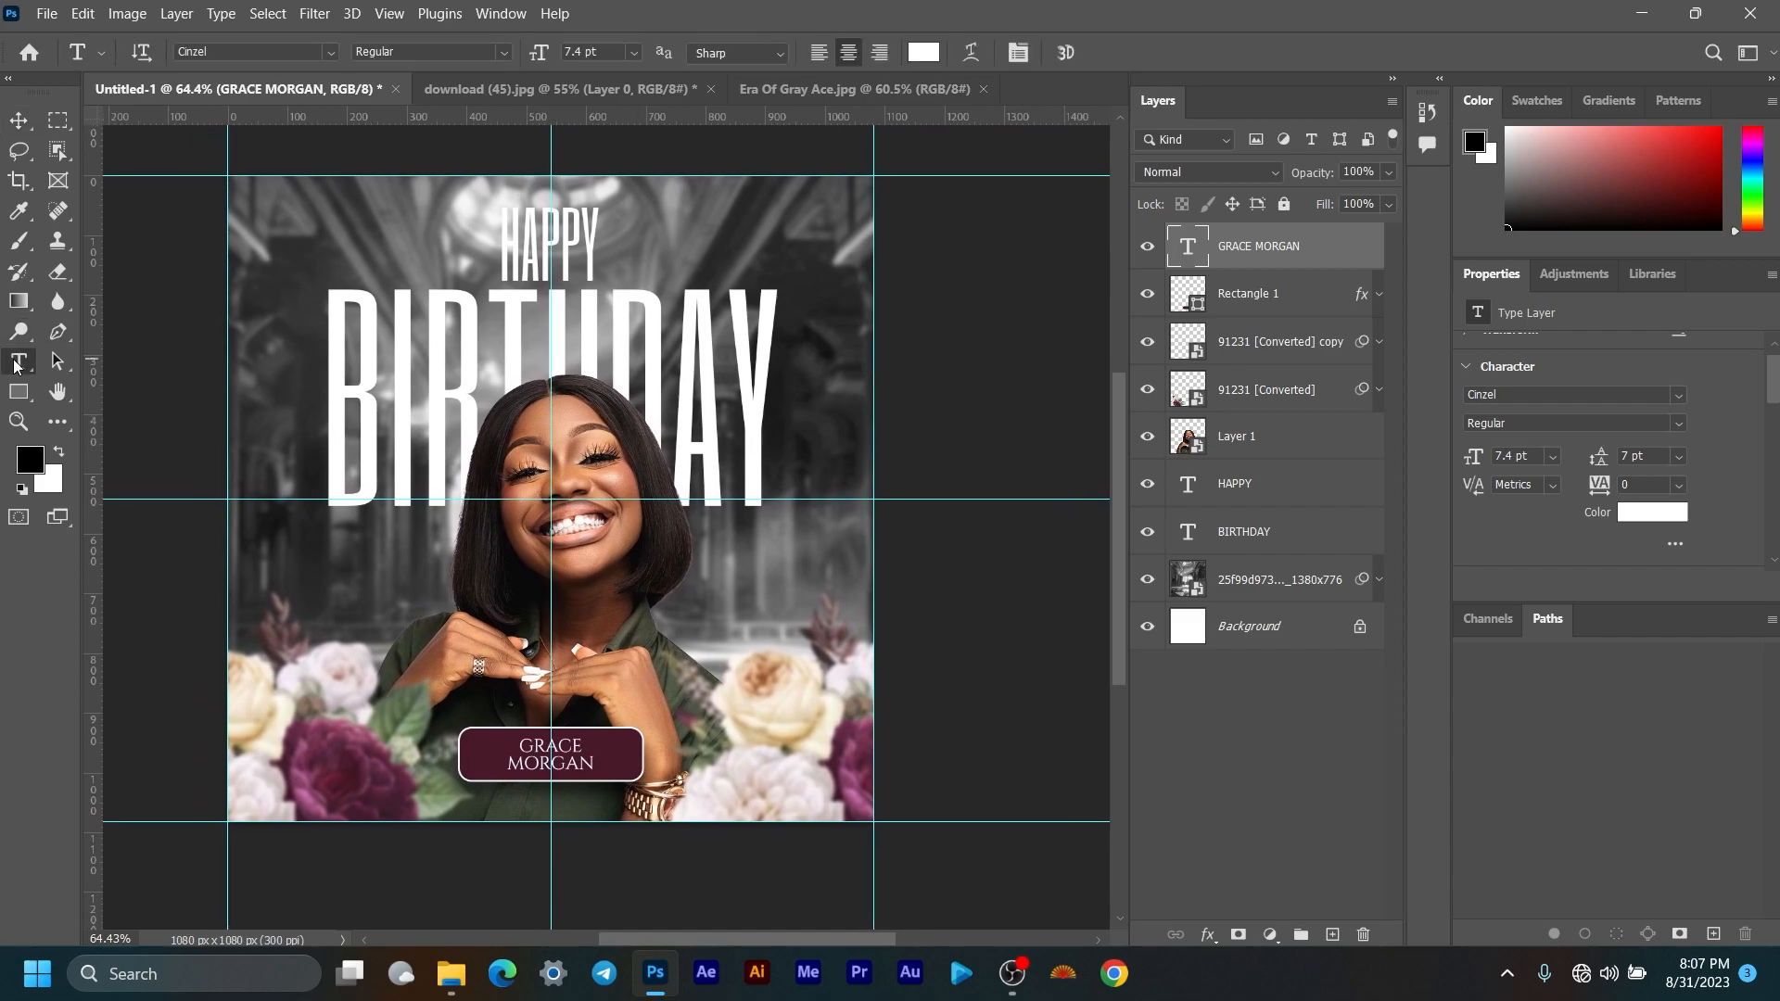
left_click(269, 264)
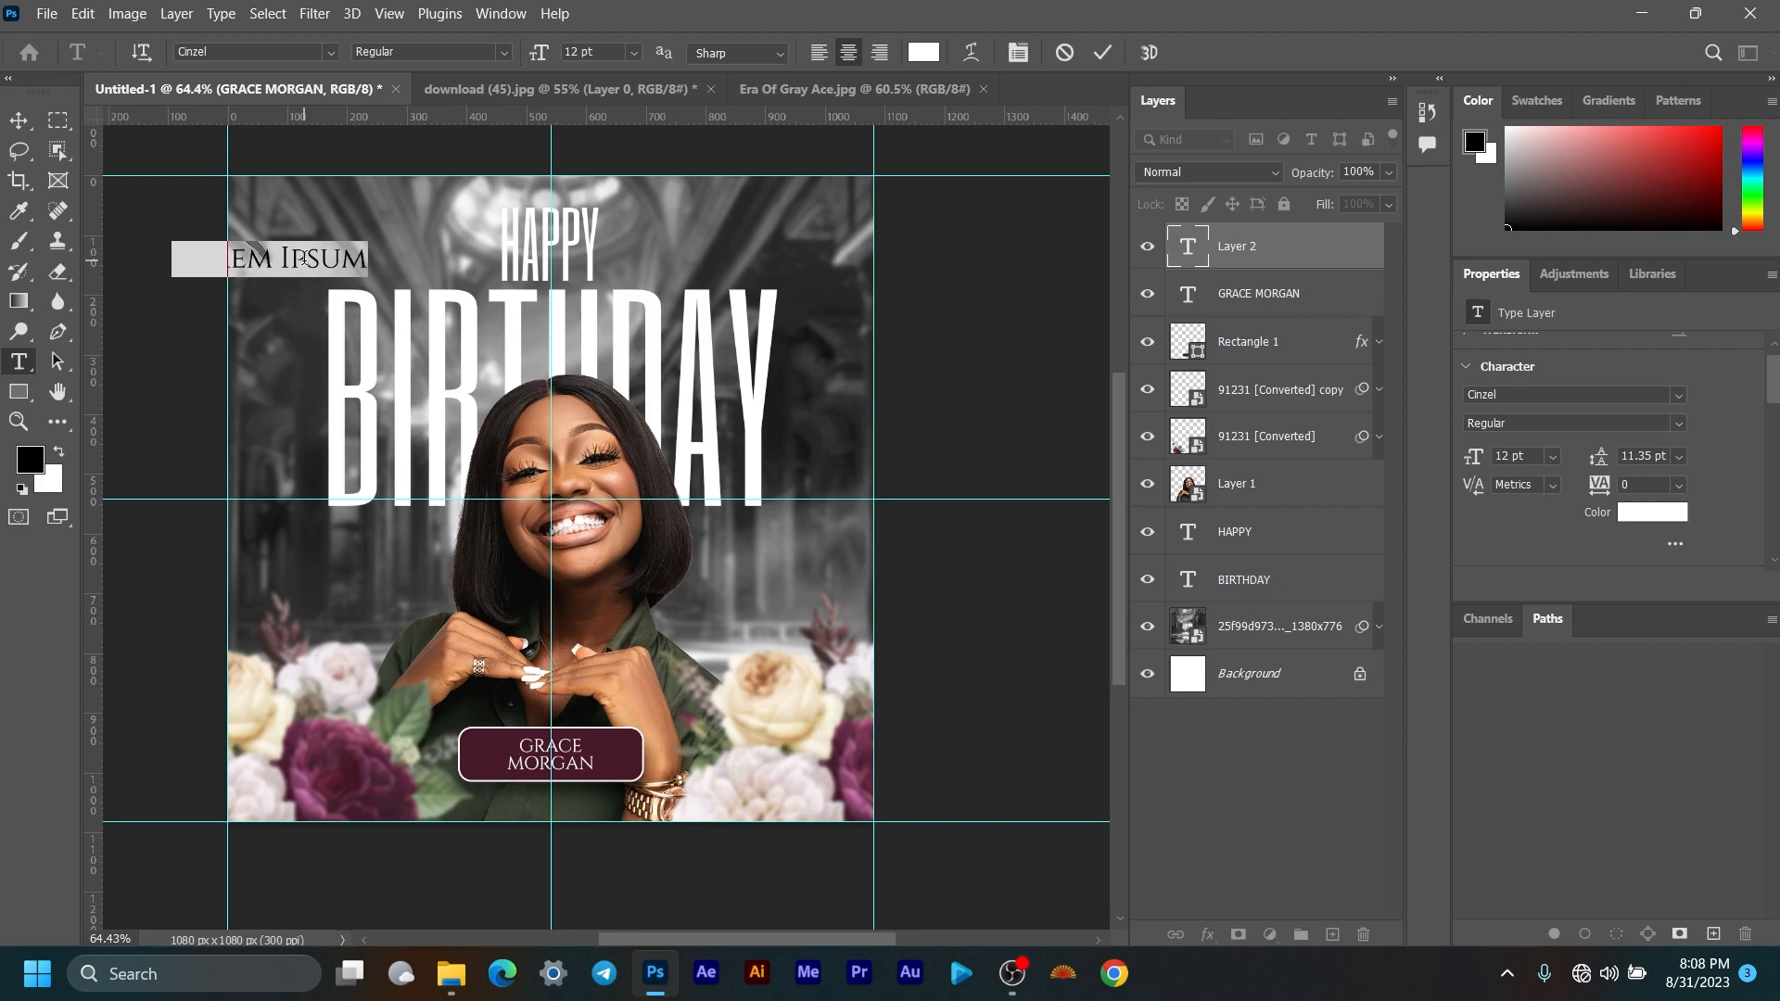
type("31")
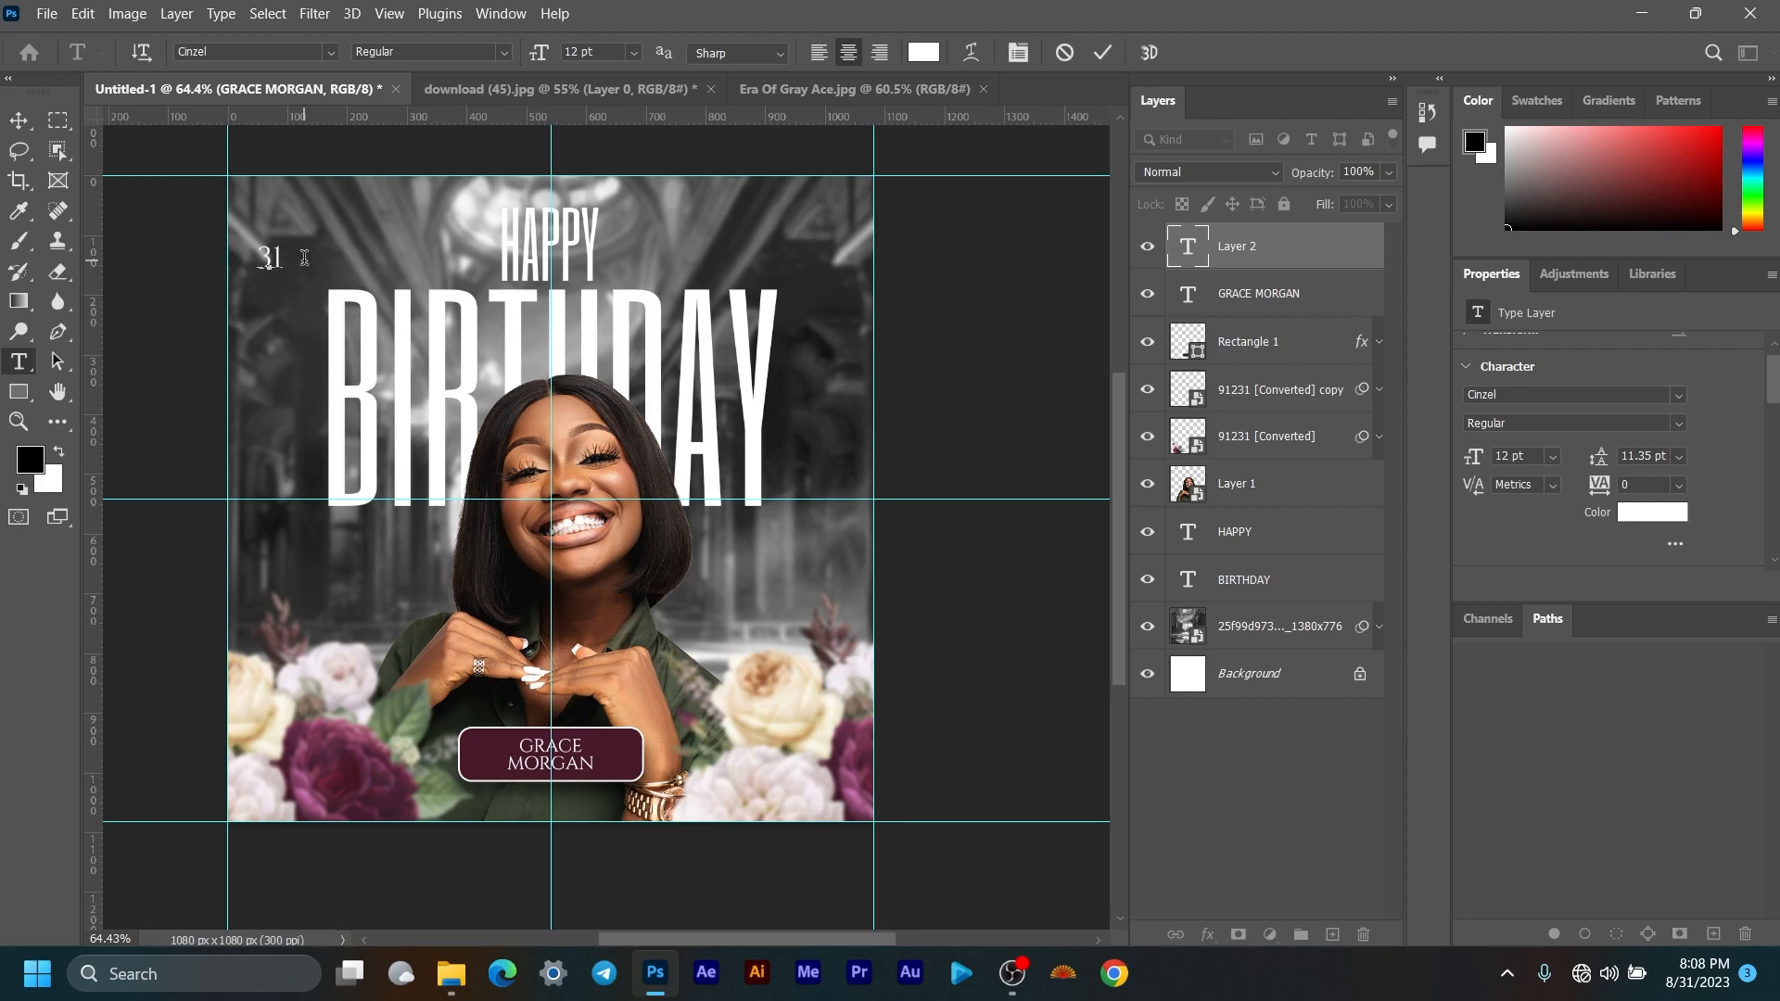
type("ST AUG.")
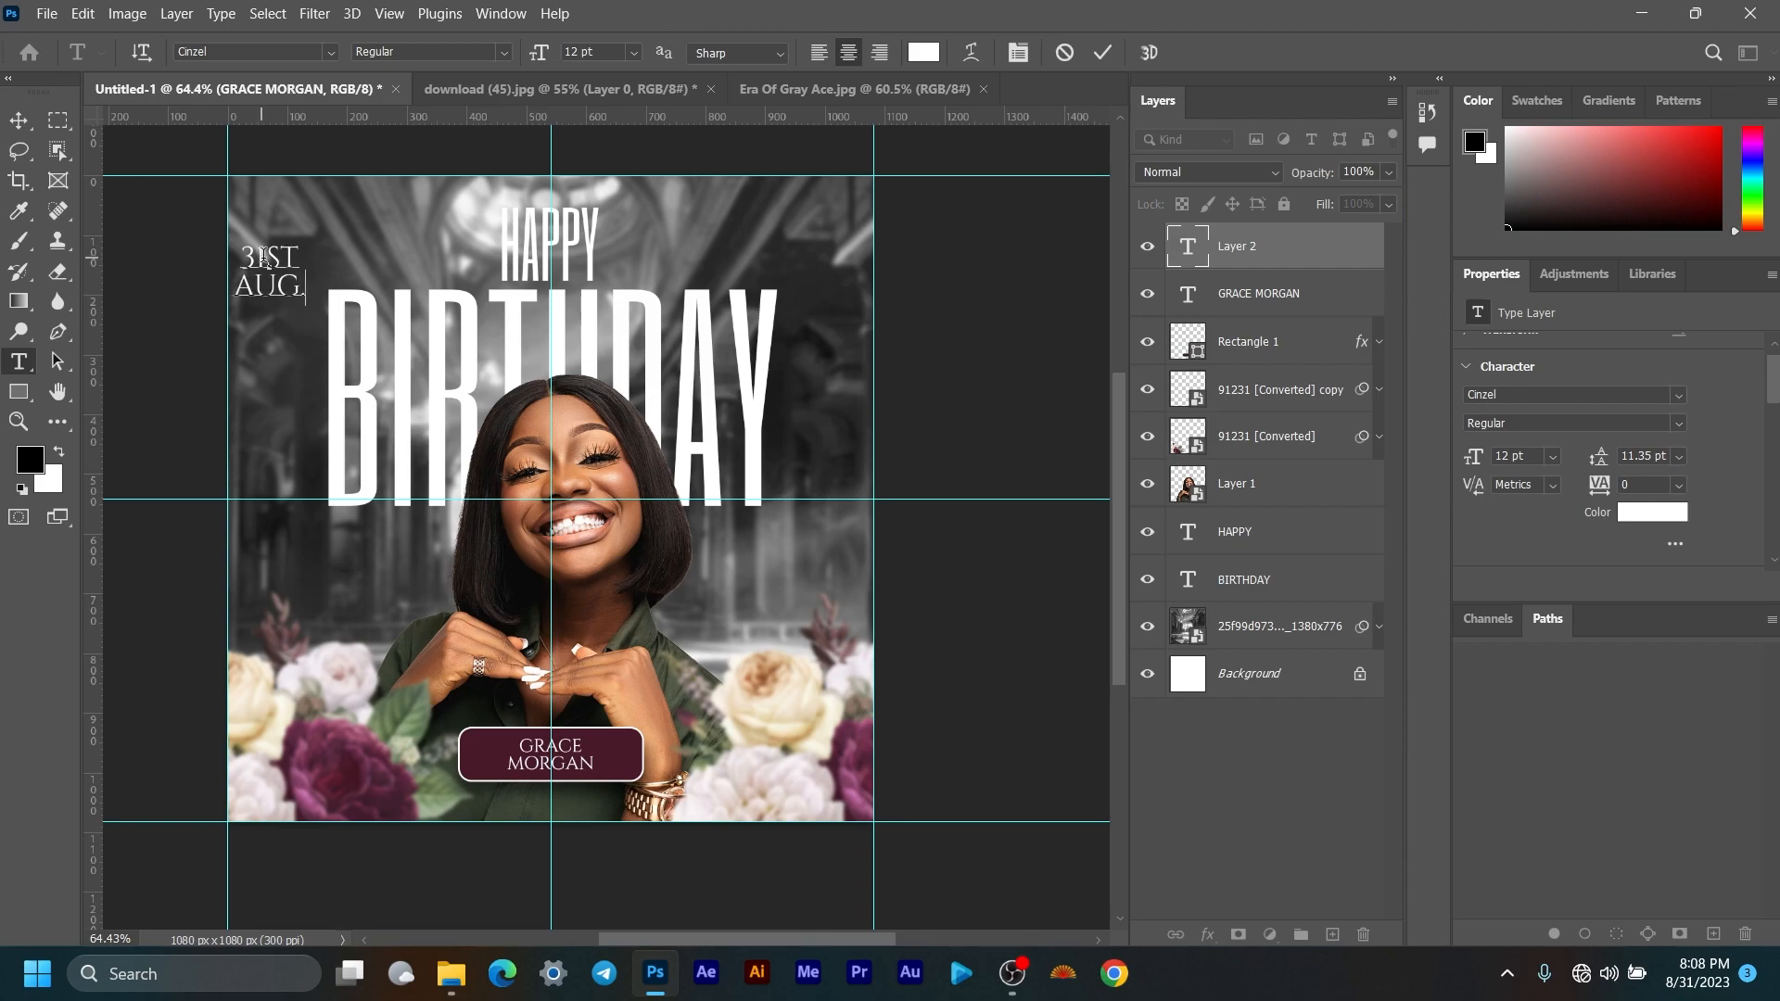
scroll(269, 258, "up", 5)
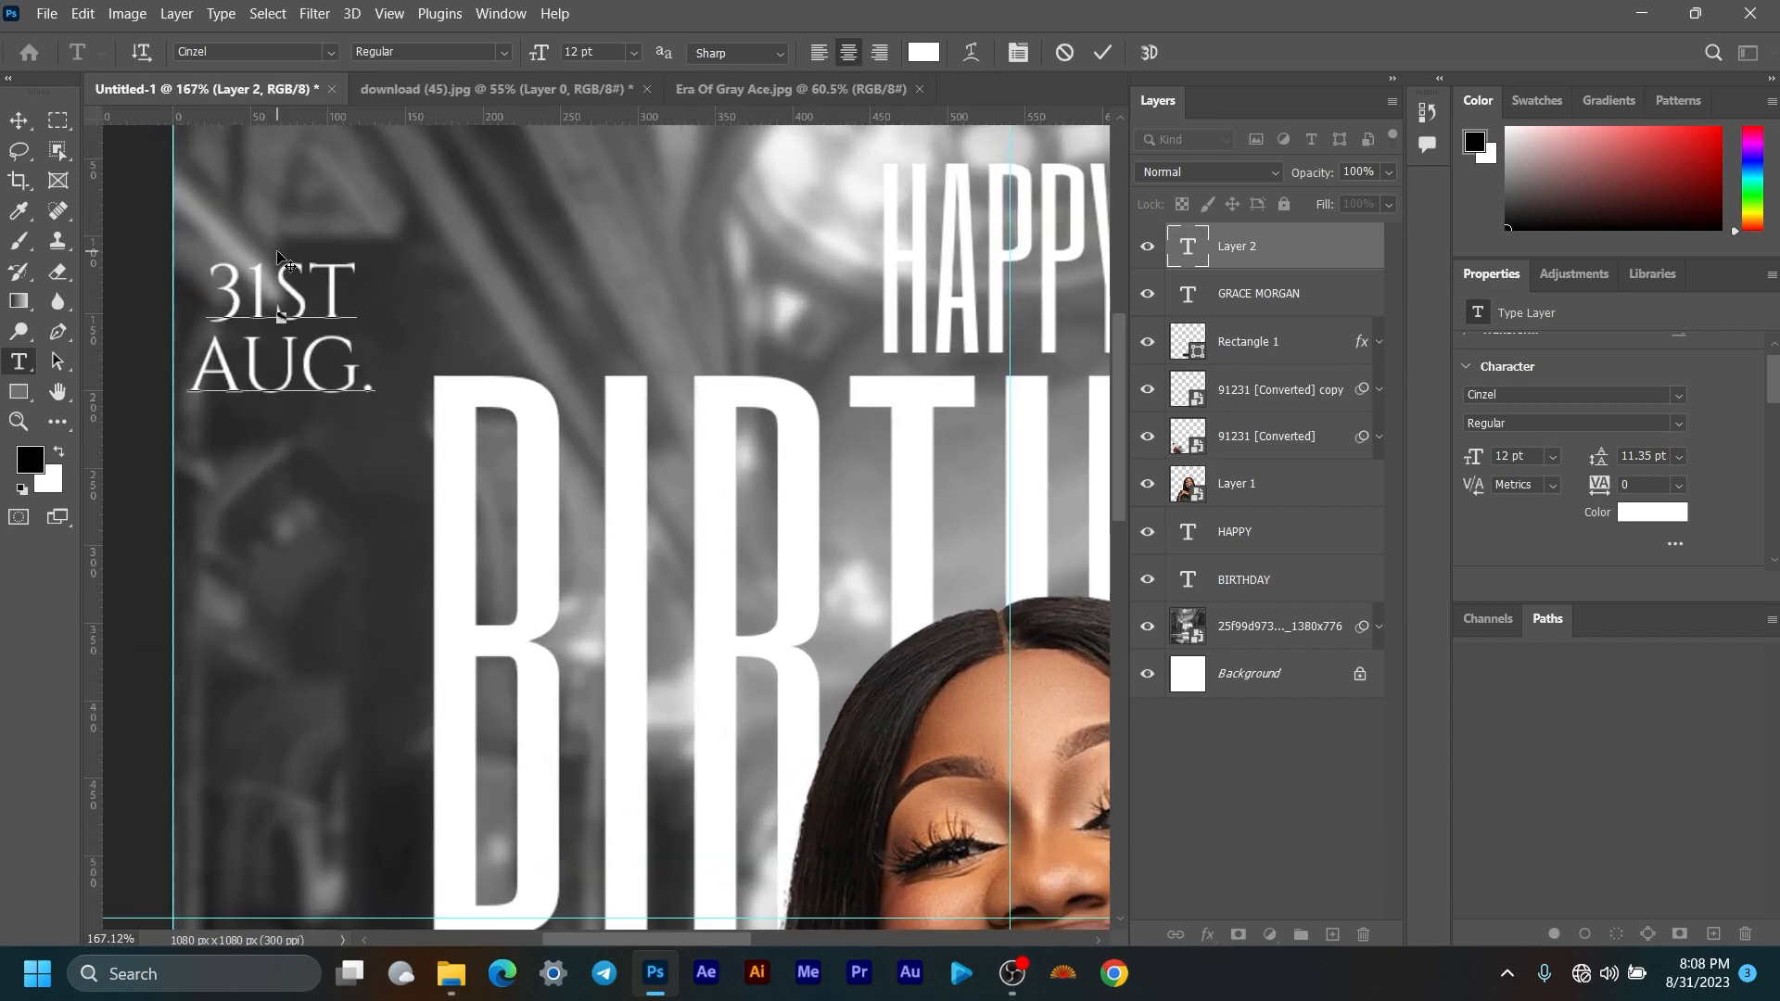
scroll(278, 257, "up", 2)
Step: Make the ST of 31ST superscript and finish editing the date text
left_click_drag(270, 278, 376, 275)
scroll(1697, 459, "down", 4)
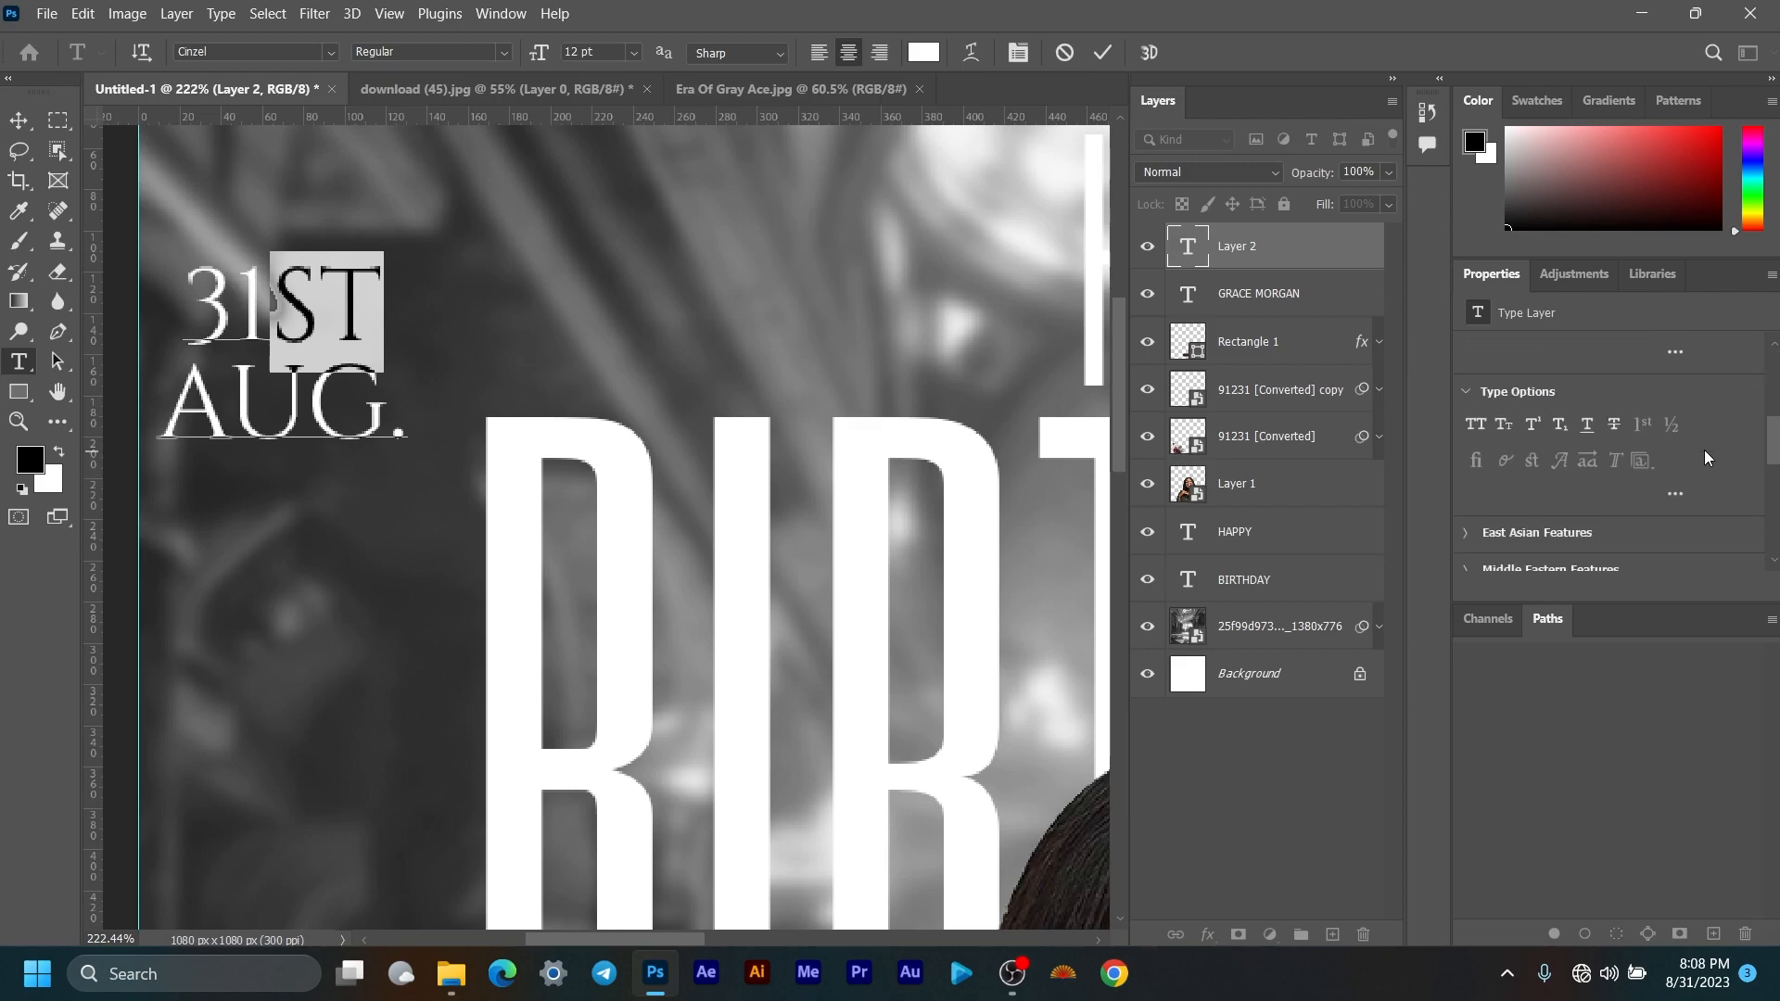
left_click(1532, 426)
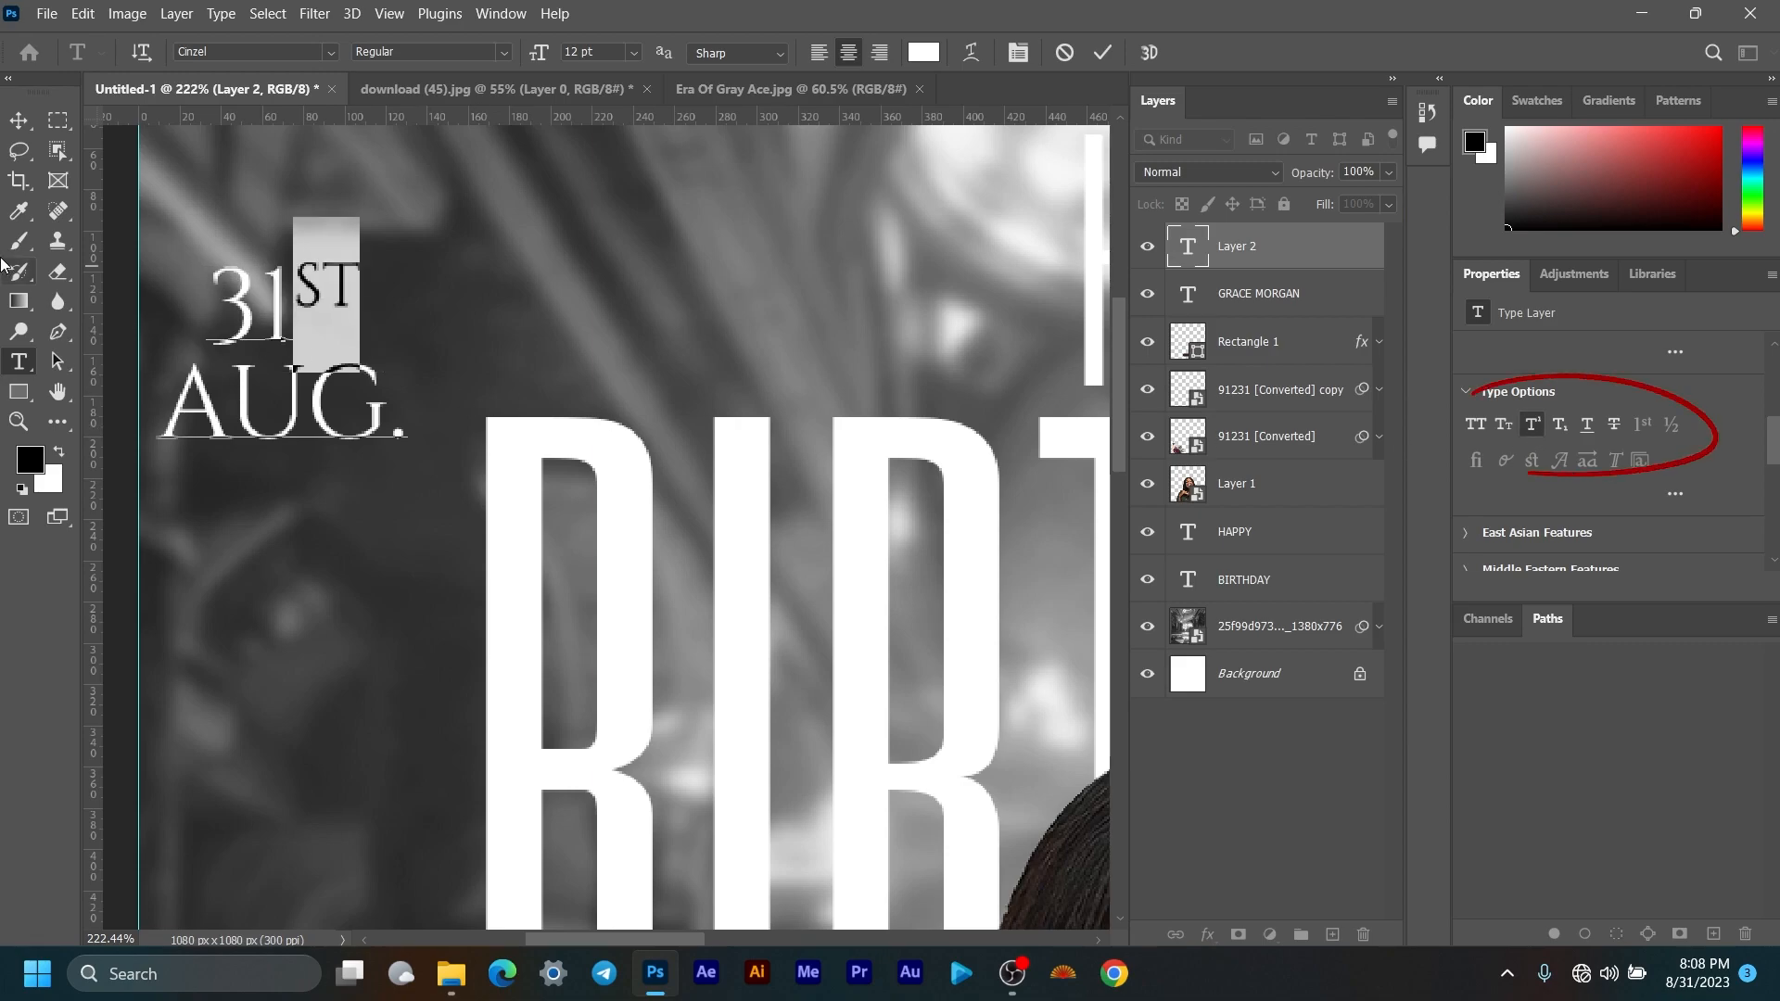
left_click(18, 120)
Step: Change the date text's font style to Cinzel Bold
scroll(440, 322, "down", 5)
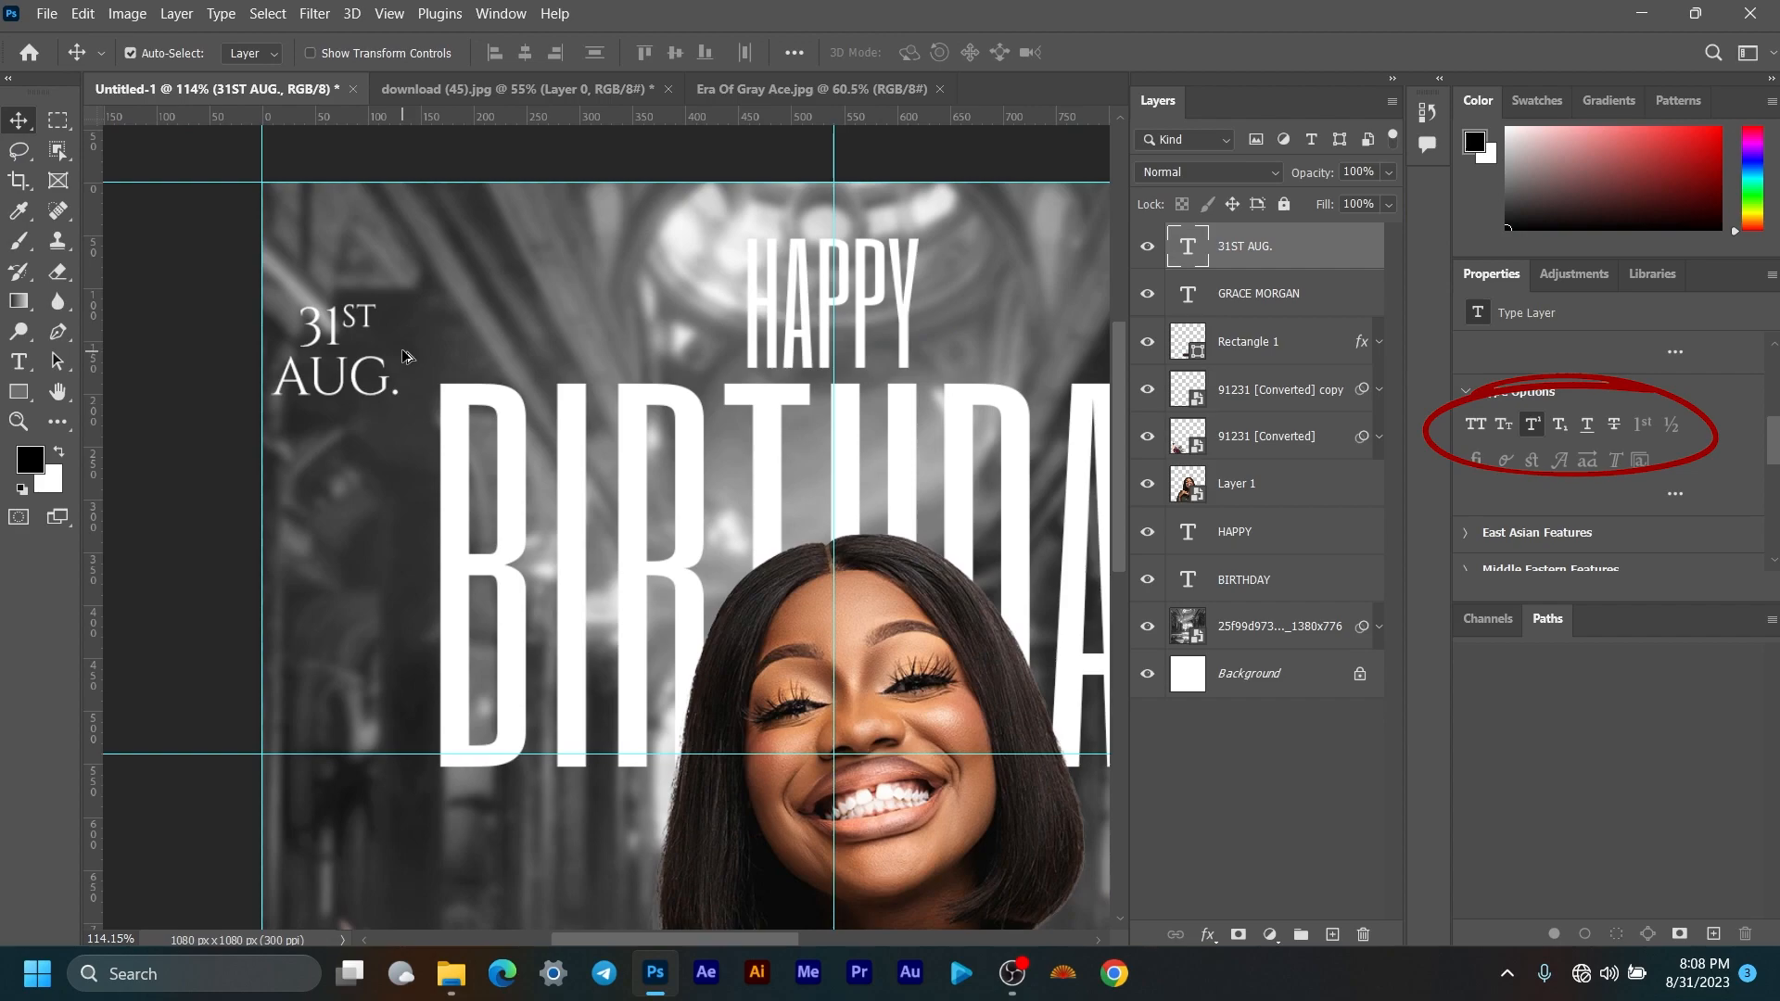
left_click_drag(439, 322, 456, 402)
scroll(1700, 436, "up", 5)
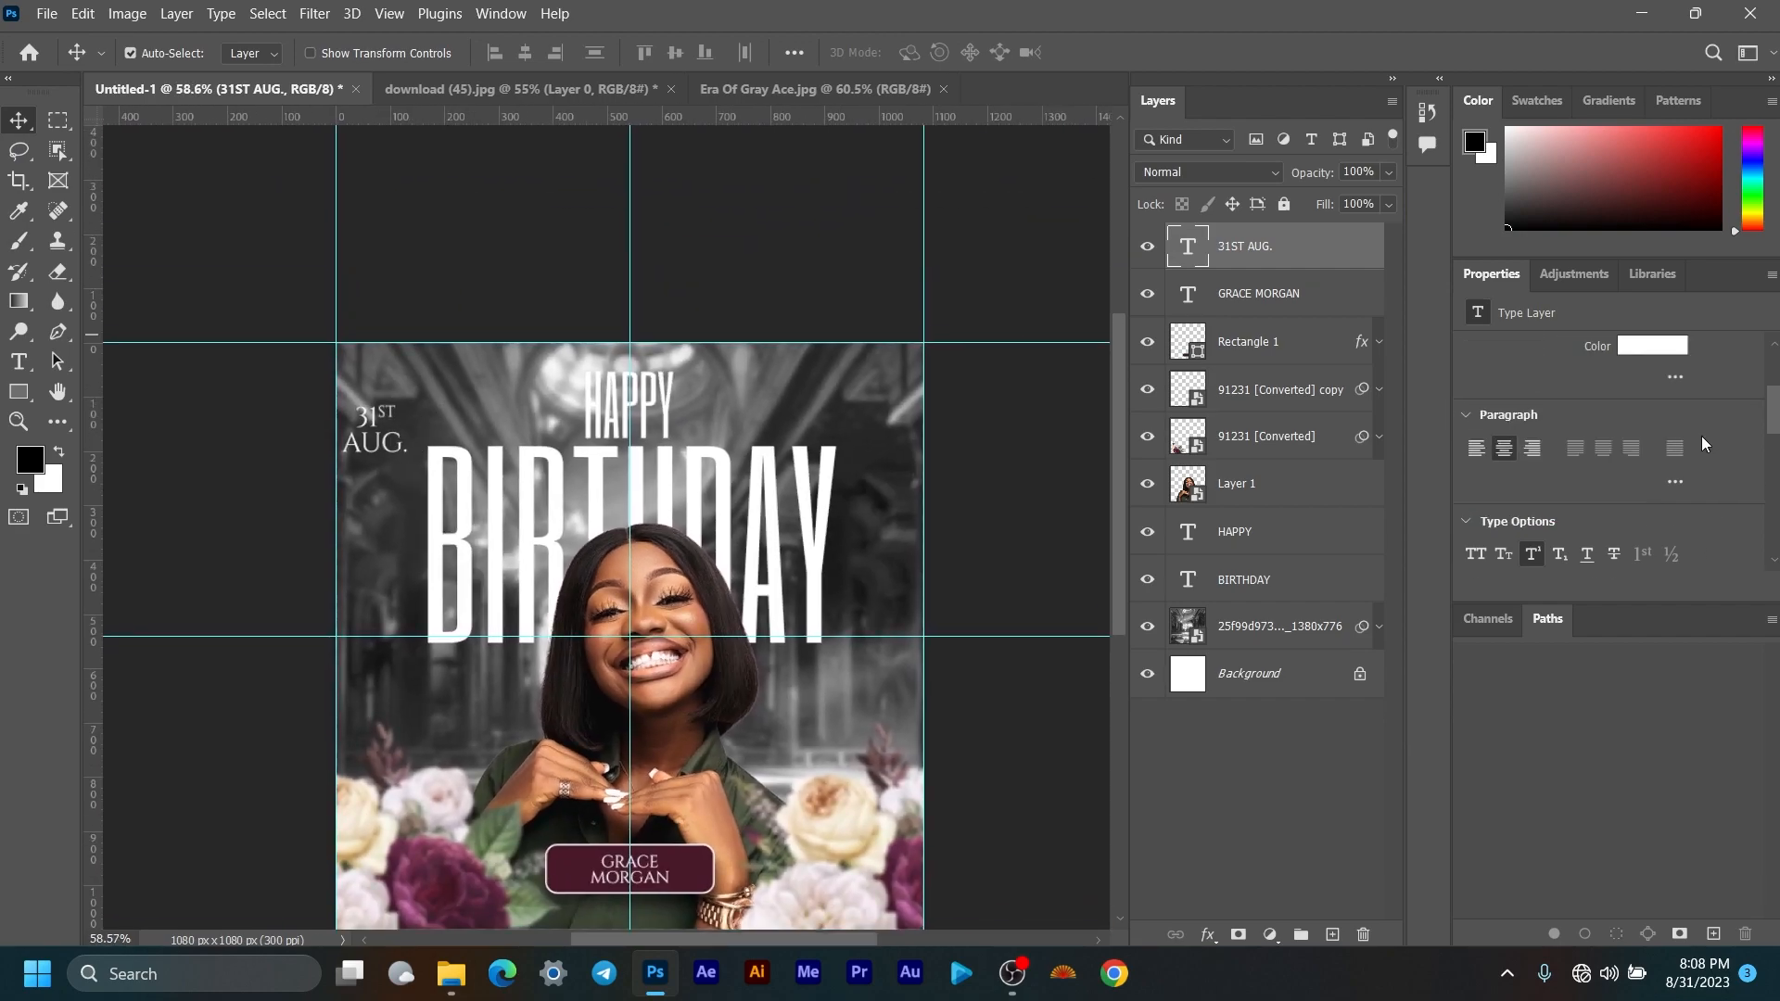
left_click(1676, 445)
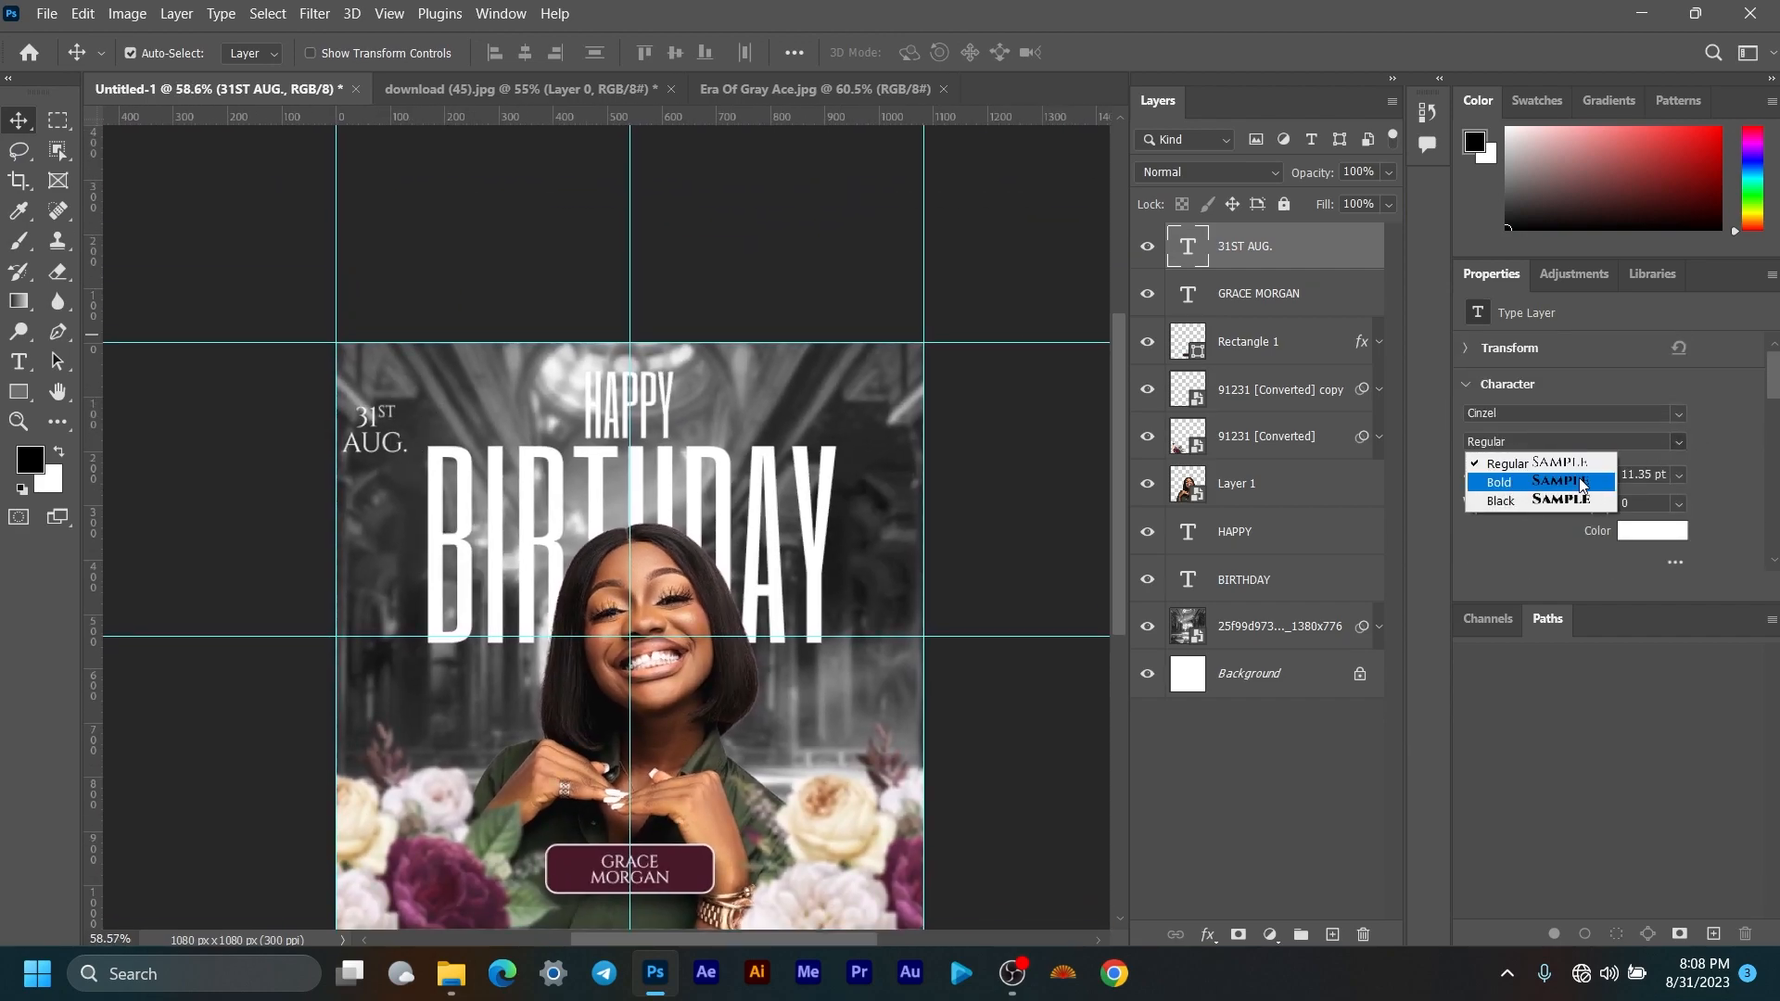
left_click(1535, 485)
scroll(478, 417, "up", 2)
scroll(477, 419, "down", 2)
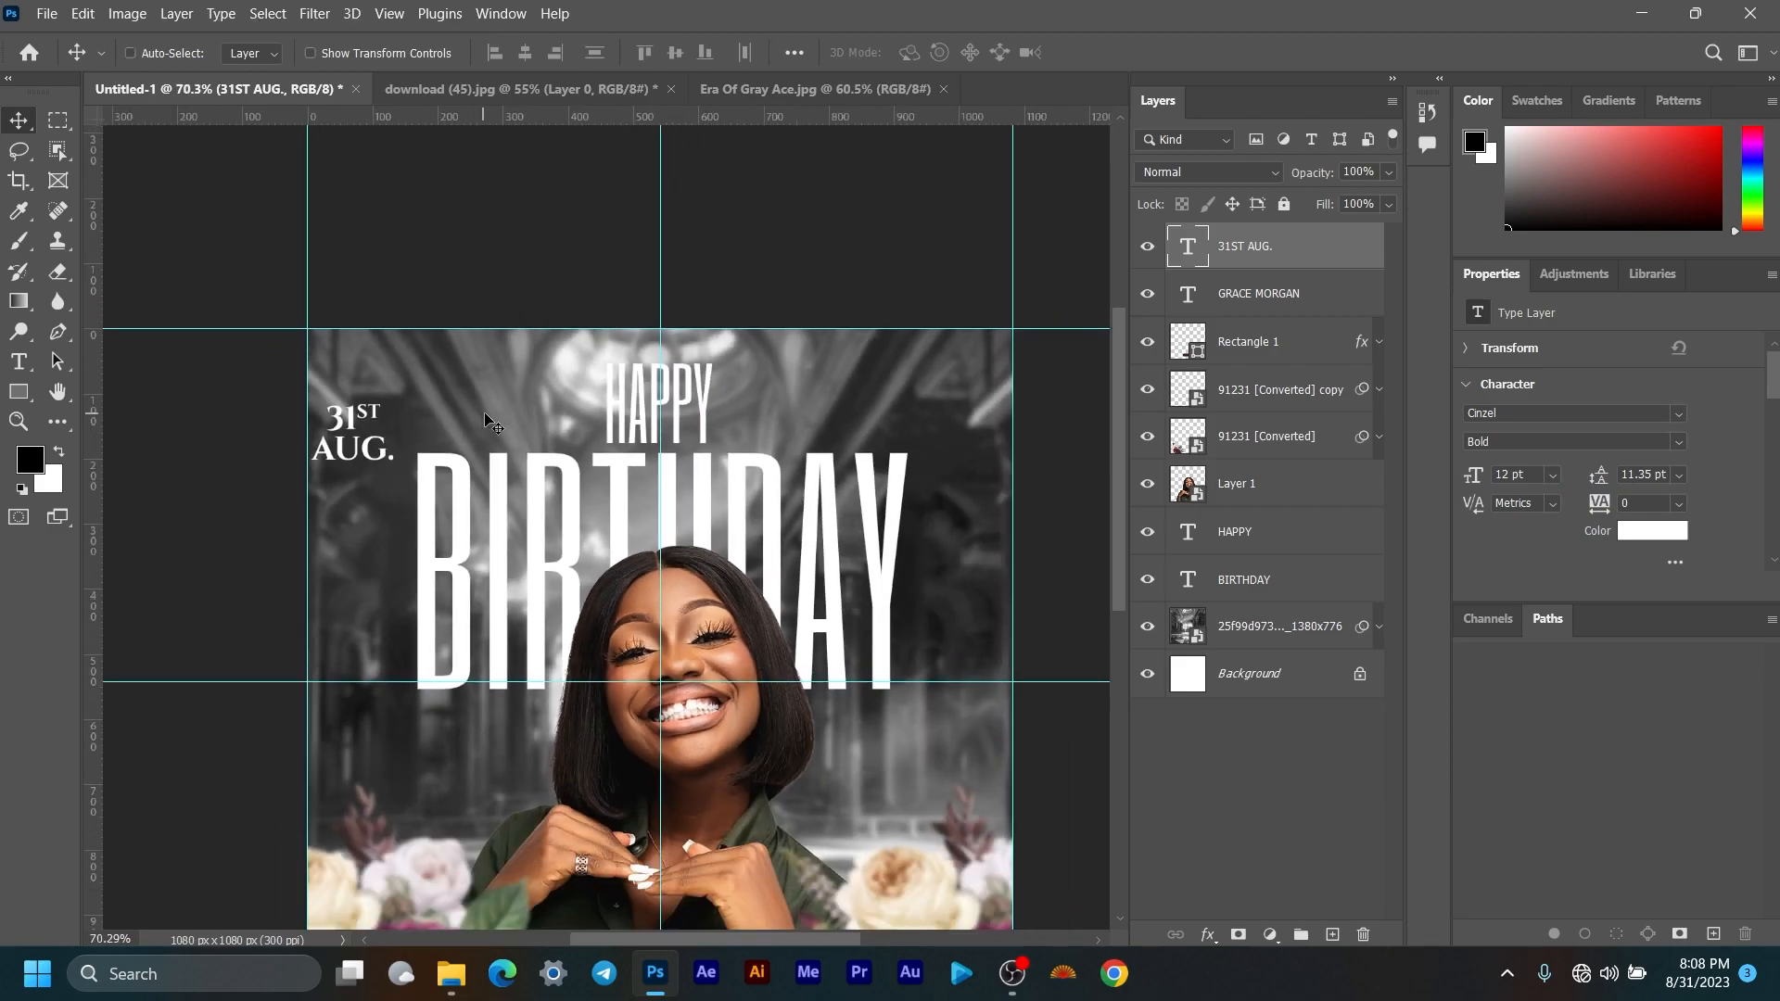
Step: Scale the date text down to about 7.9 pt
key("ctrl+t")
left_click_drag(354, 476, 377, 377)
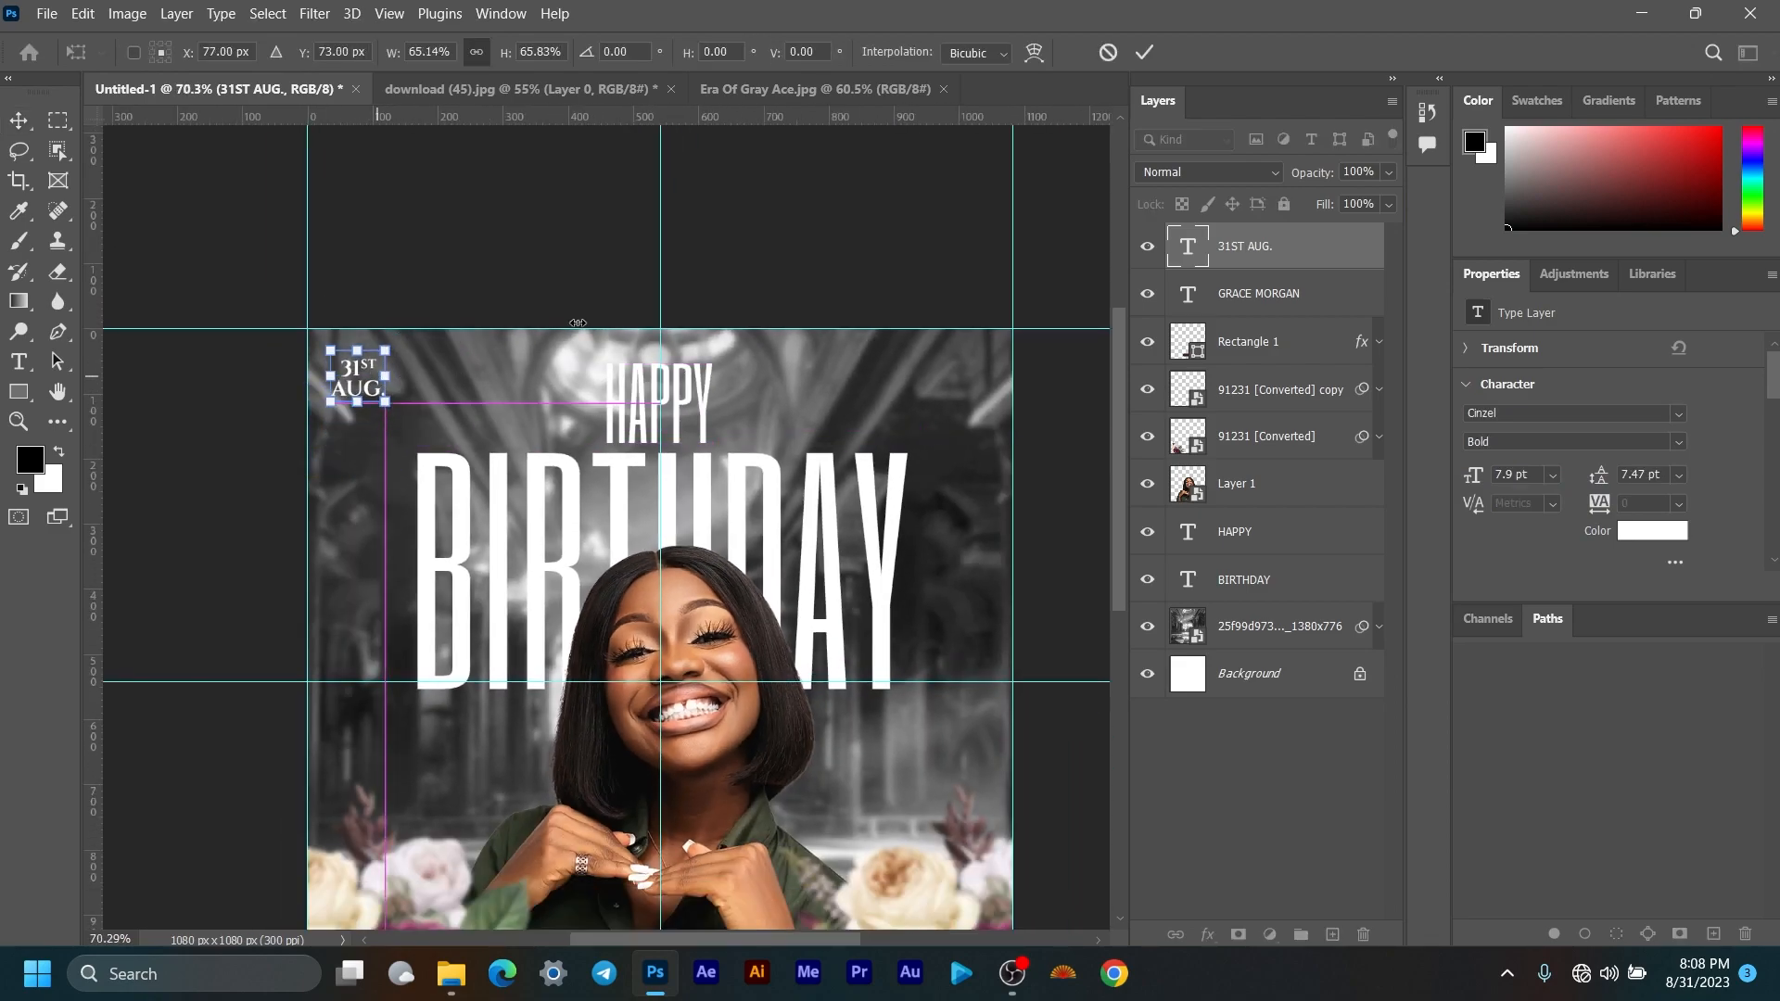
left_click(1144, 52)
scroll(417, 349, "down", 2)
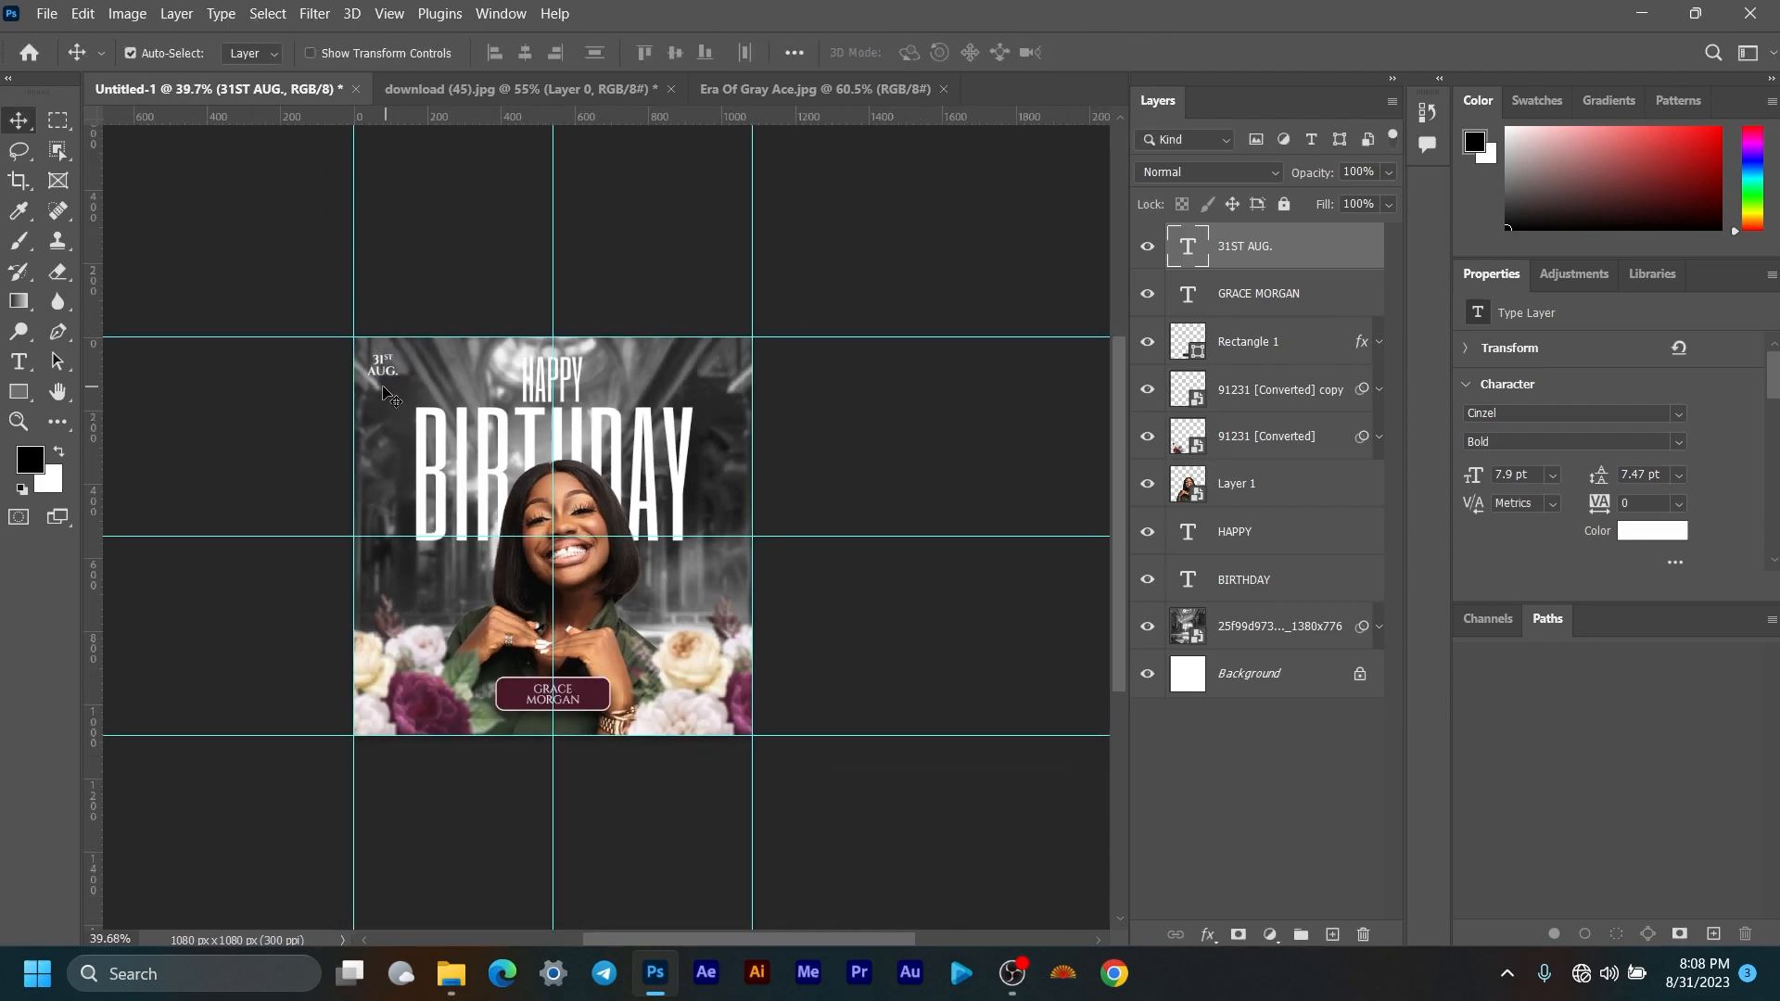
scroll(389, 375, "up", 3)
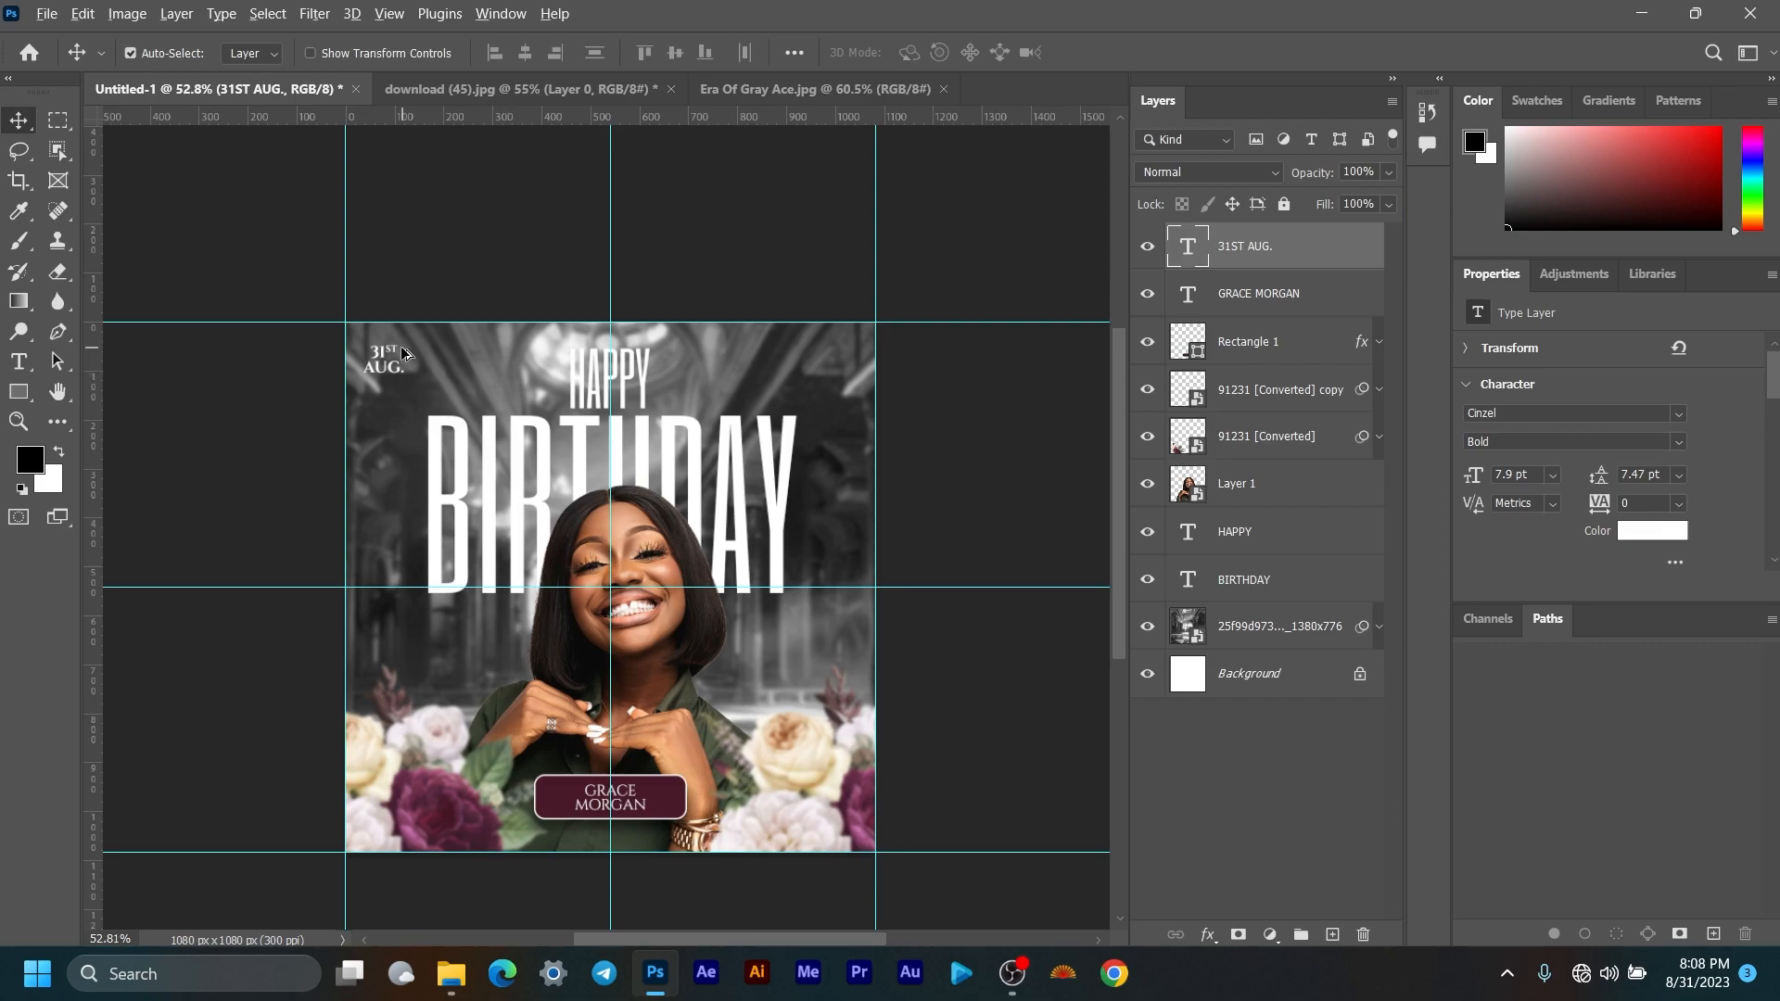
scroll(402, 352, "up", 2)
scroll(402, 351, "up", 2)
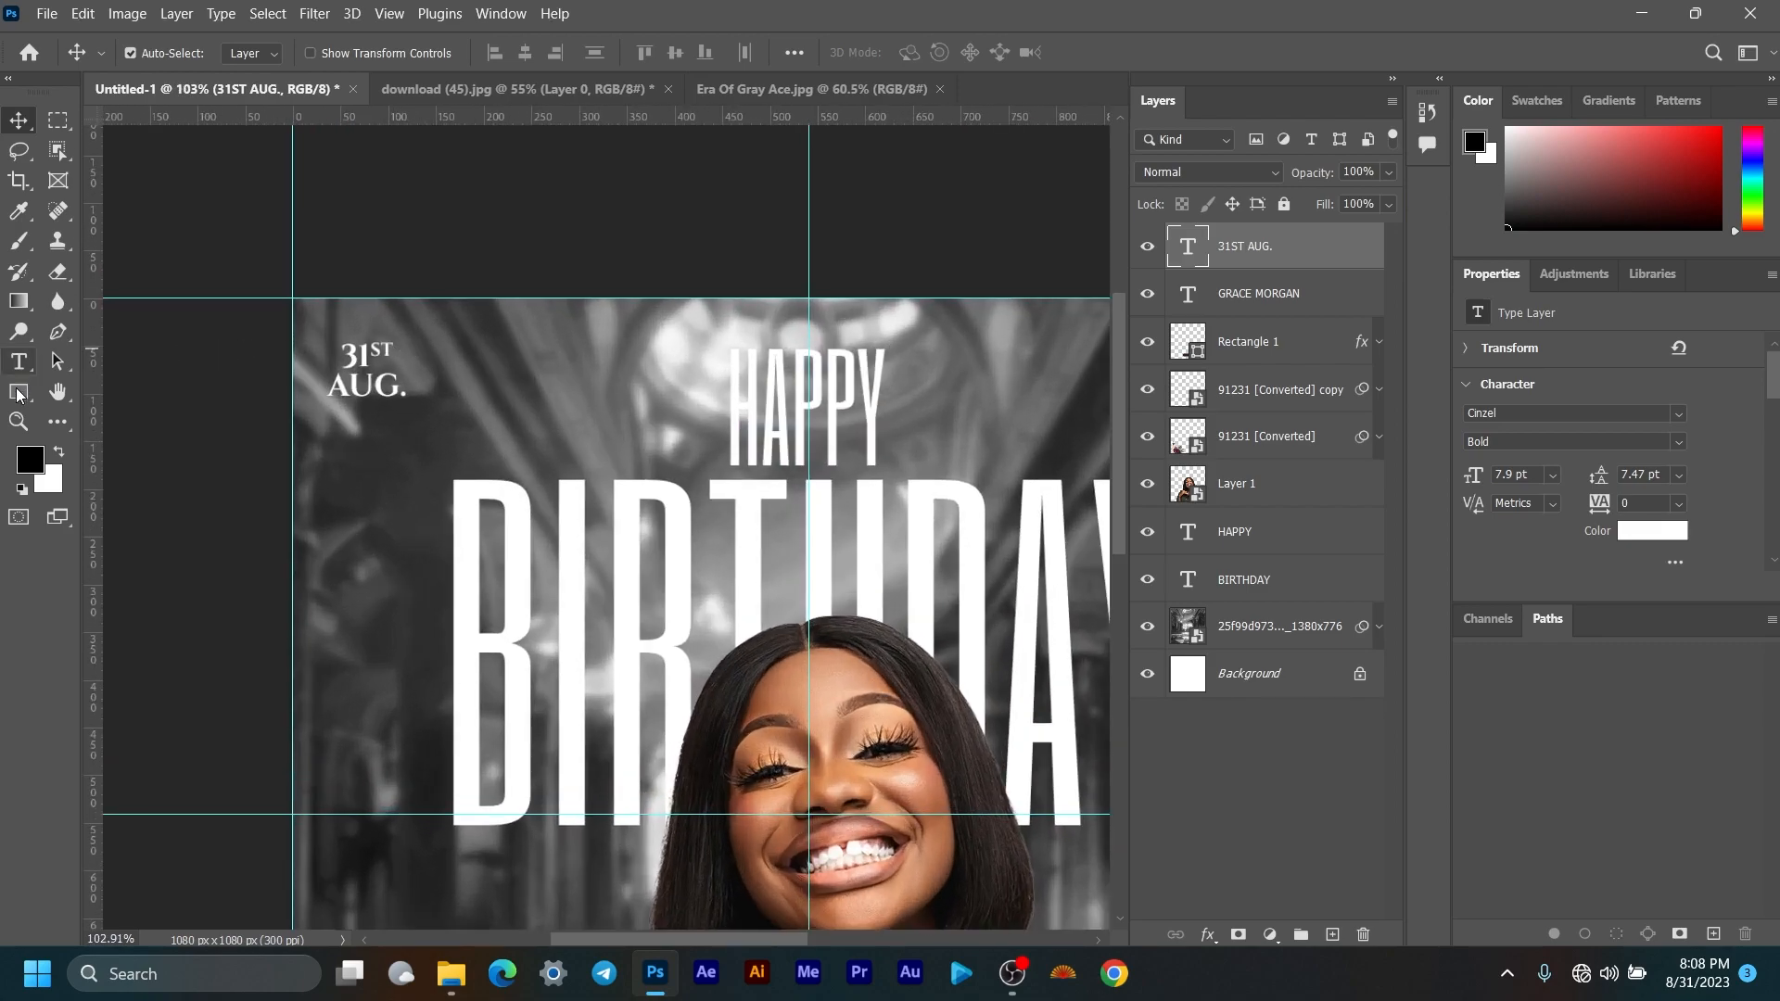
Step: Draw a rectangle over the date text and move its layer beneath the text
key("u")
left_click_drag(306, 261, 398, 413)
left_click_drag(1302, 256, 1293, 294)
scroll(584, 367, "down", 3)
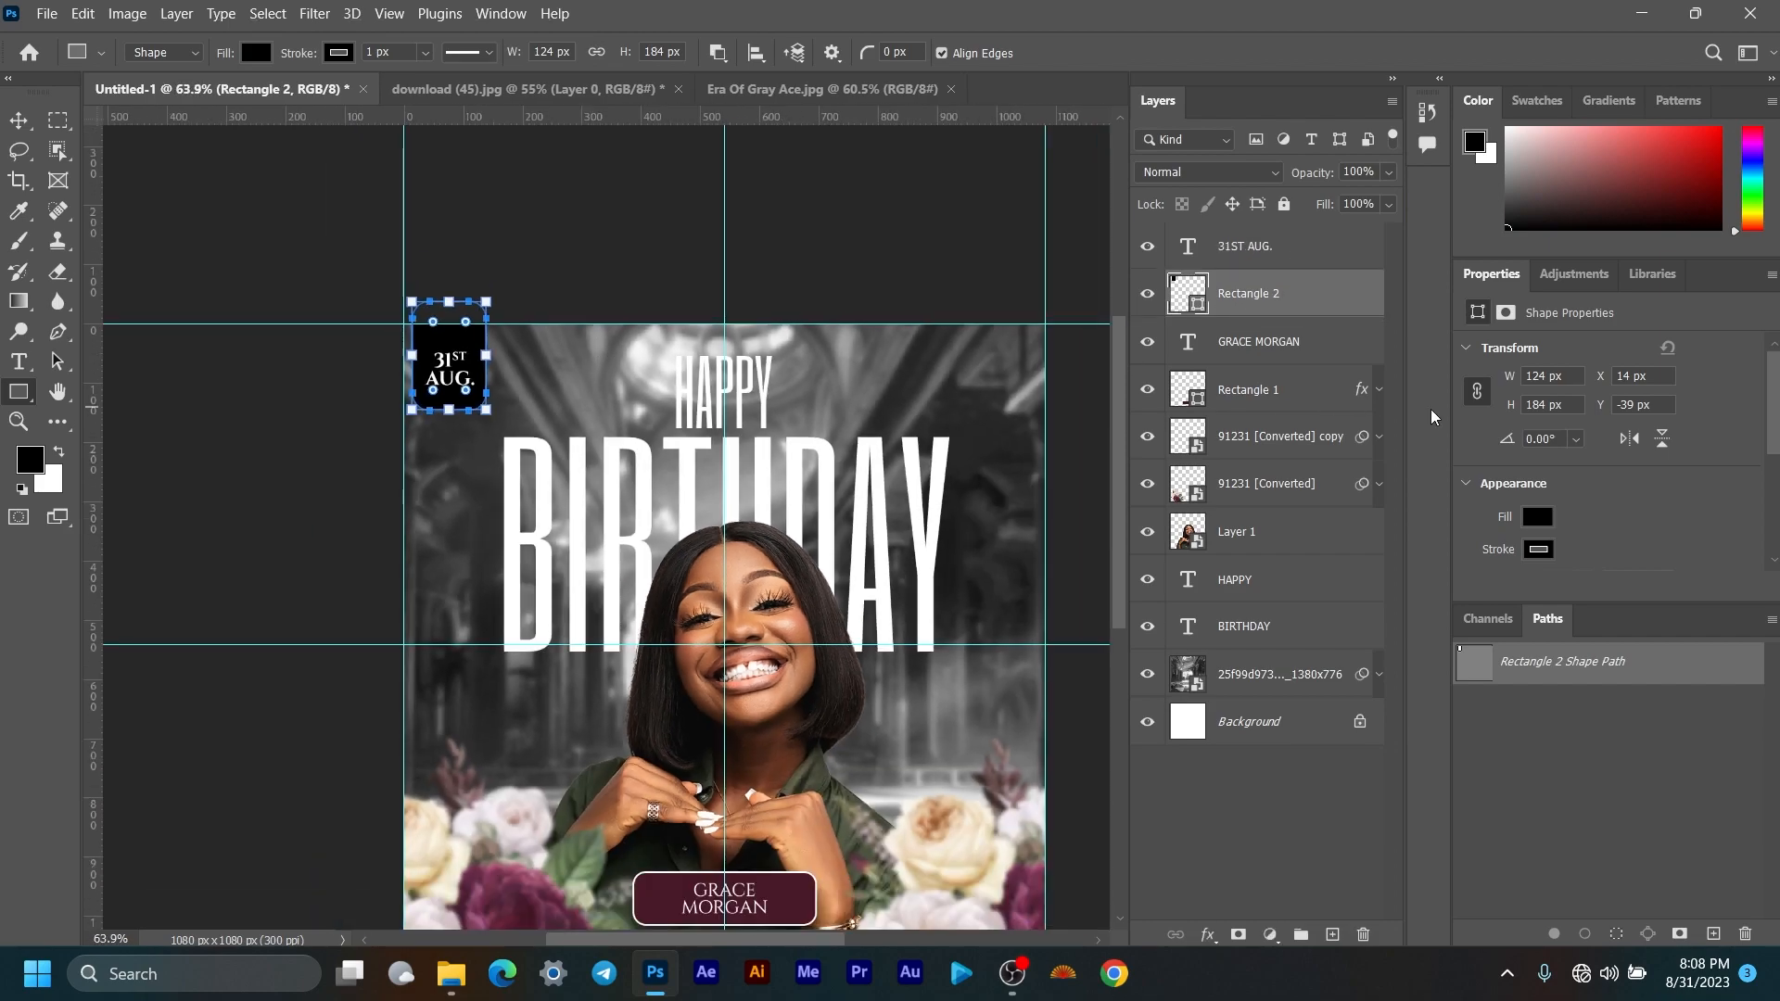
Step: Fill the rectangle with dark maroon and remove its outline stroke
left_click(1548, 521)
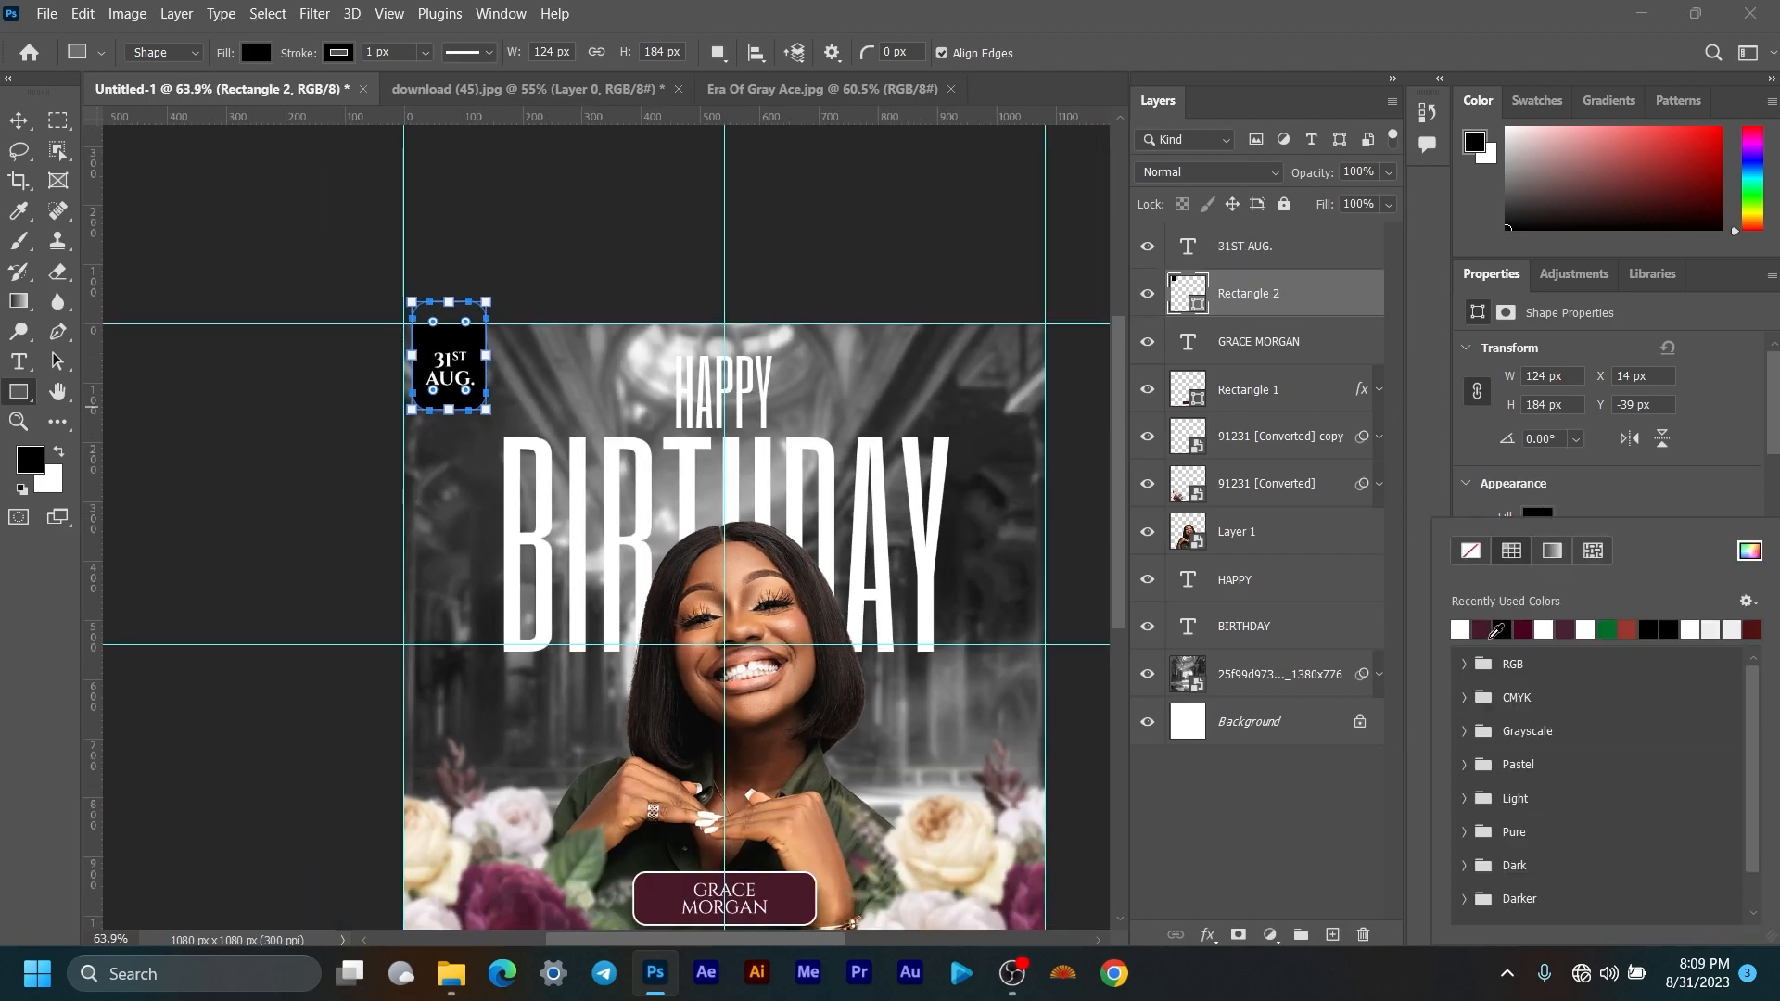
left_click(1489, 632)
left_click(1433, 467)
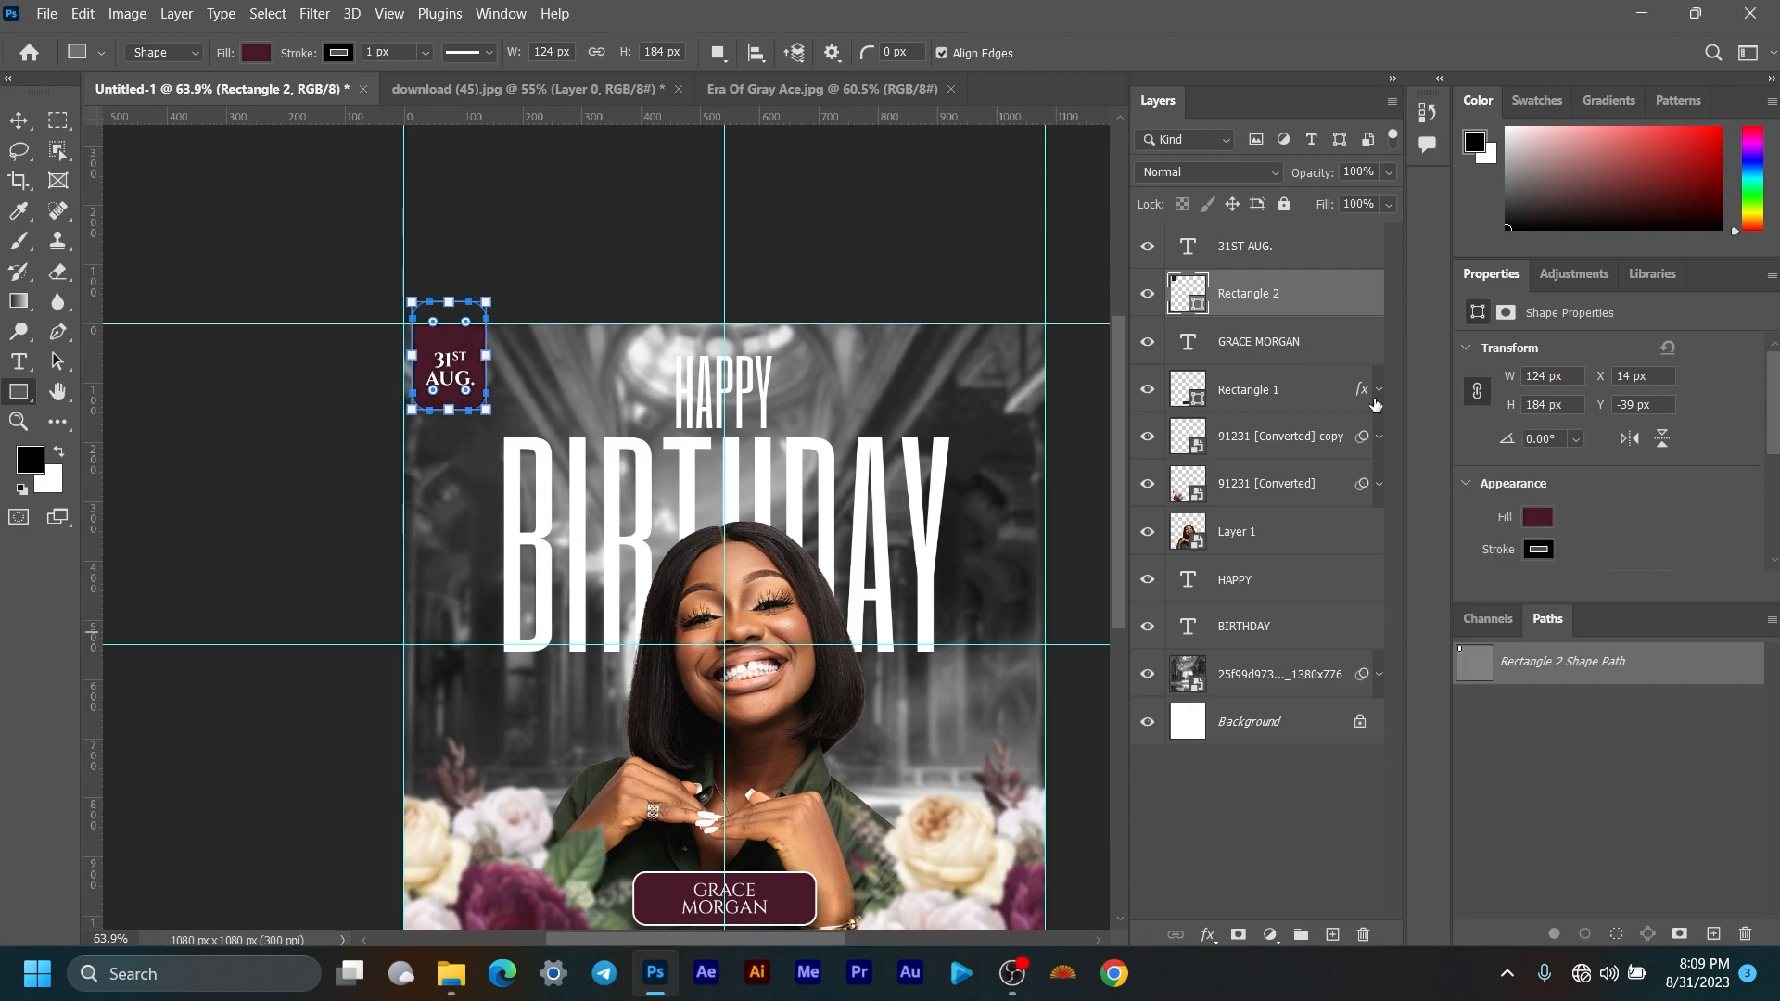
left_click(1538, 549)
left_click(1483, 563)
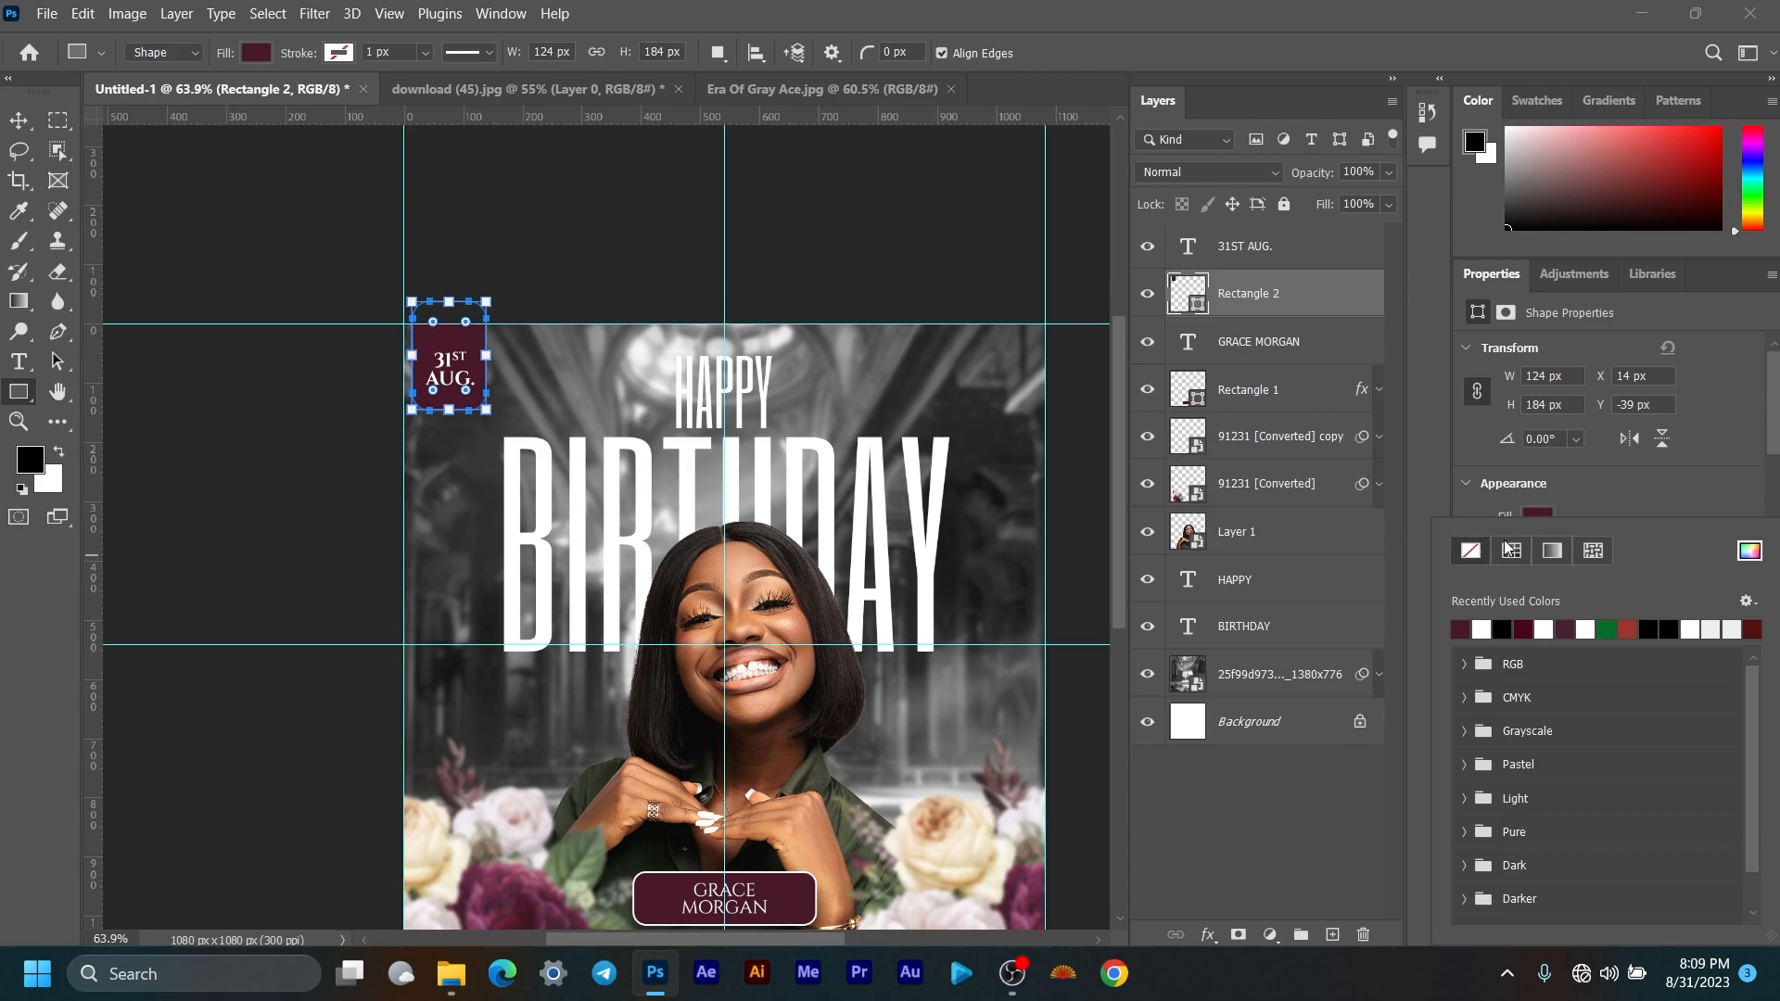
Step: Hide and reshow the maroon box to compare the date label with and without it
left_click(22, 126)
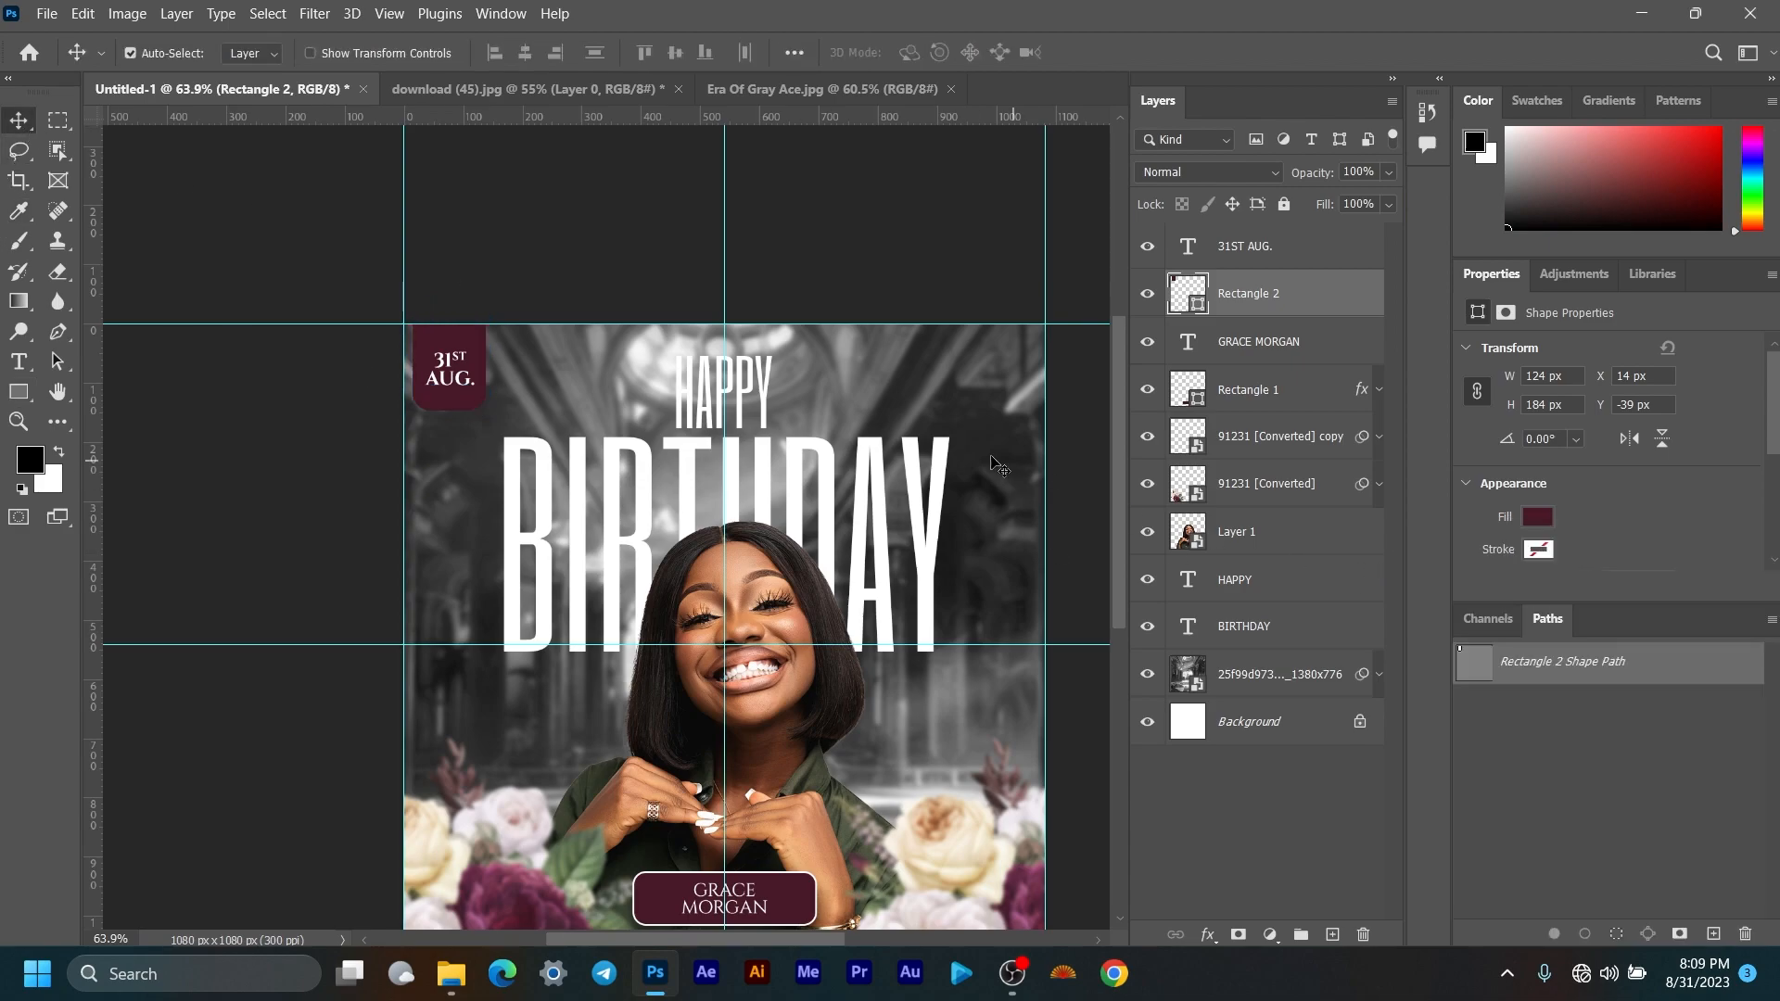
scroll(873, 441, "down", 6)
left_click_drag(879, 489, 709, 369)
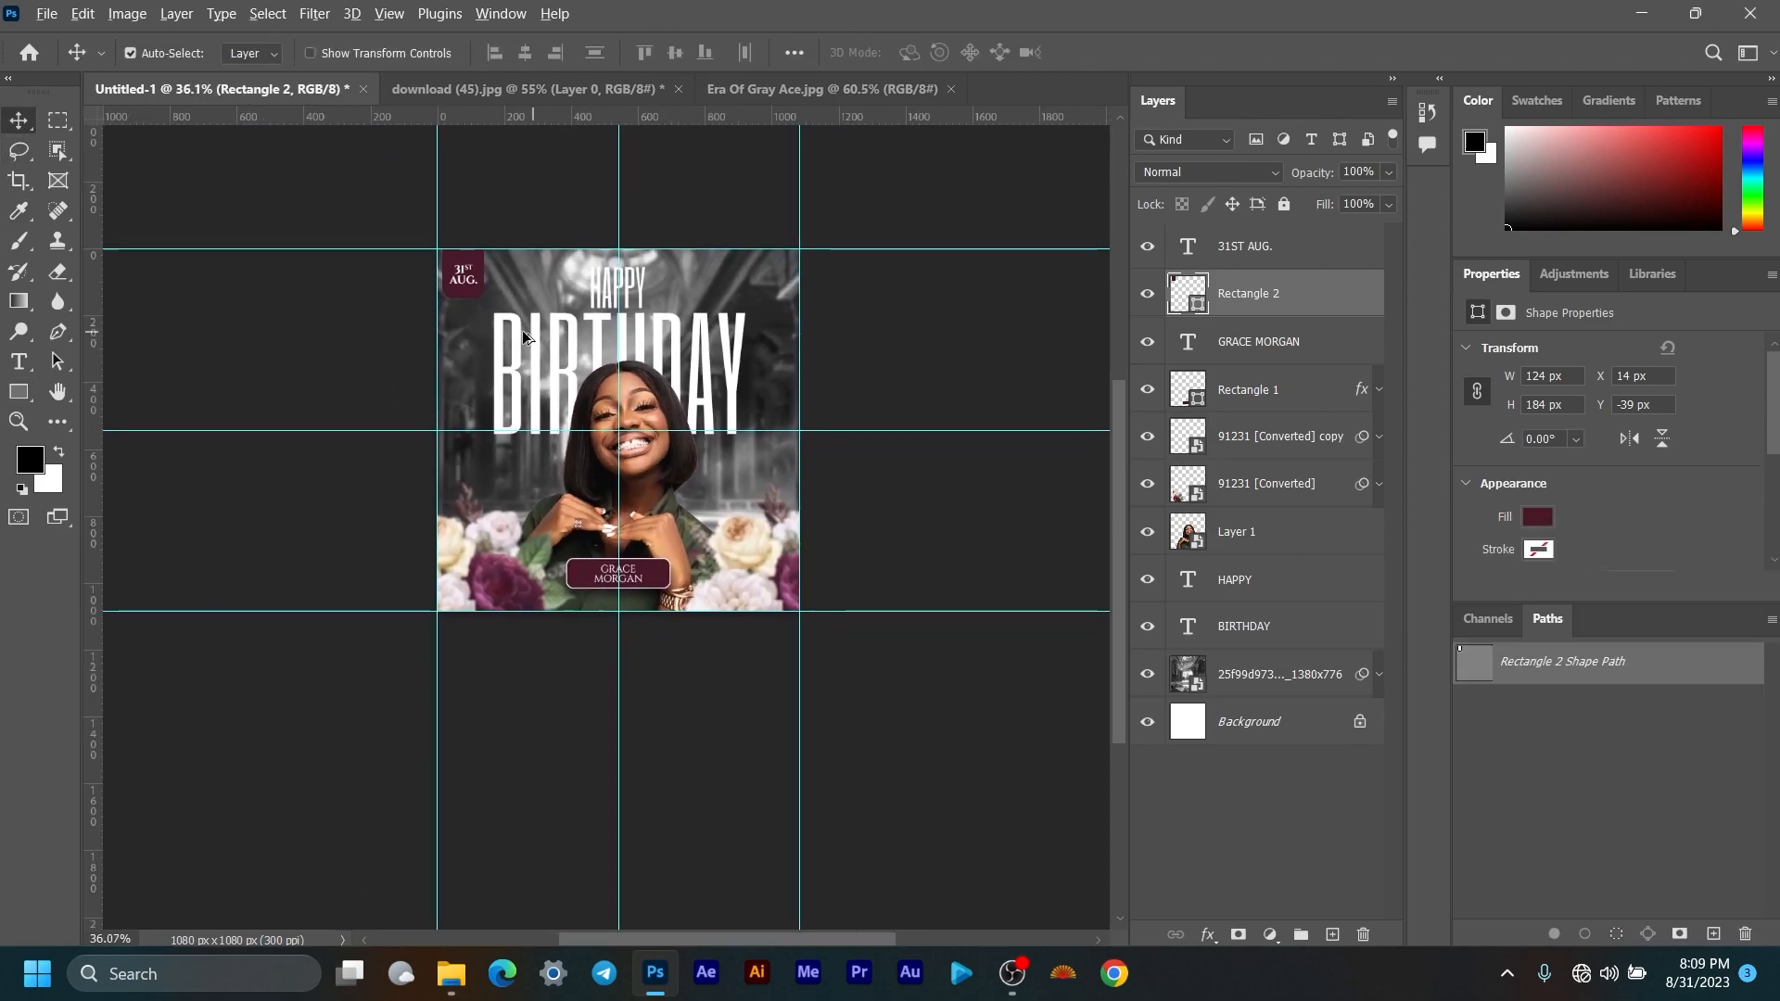
scroll(535, 337, "up", 5)
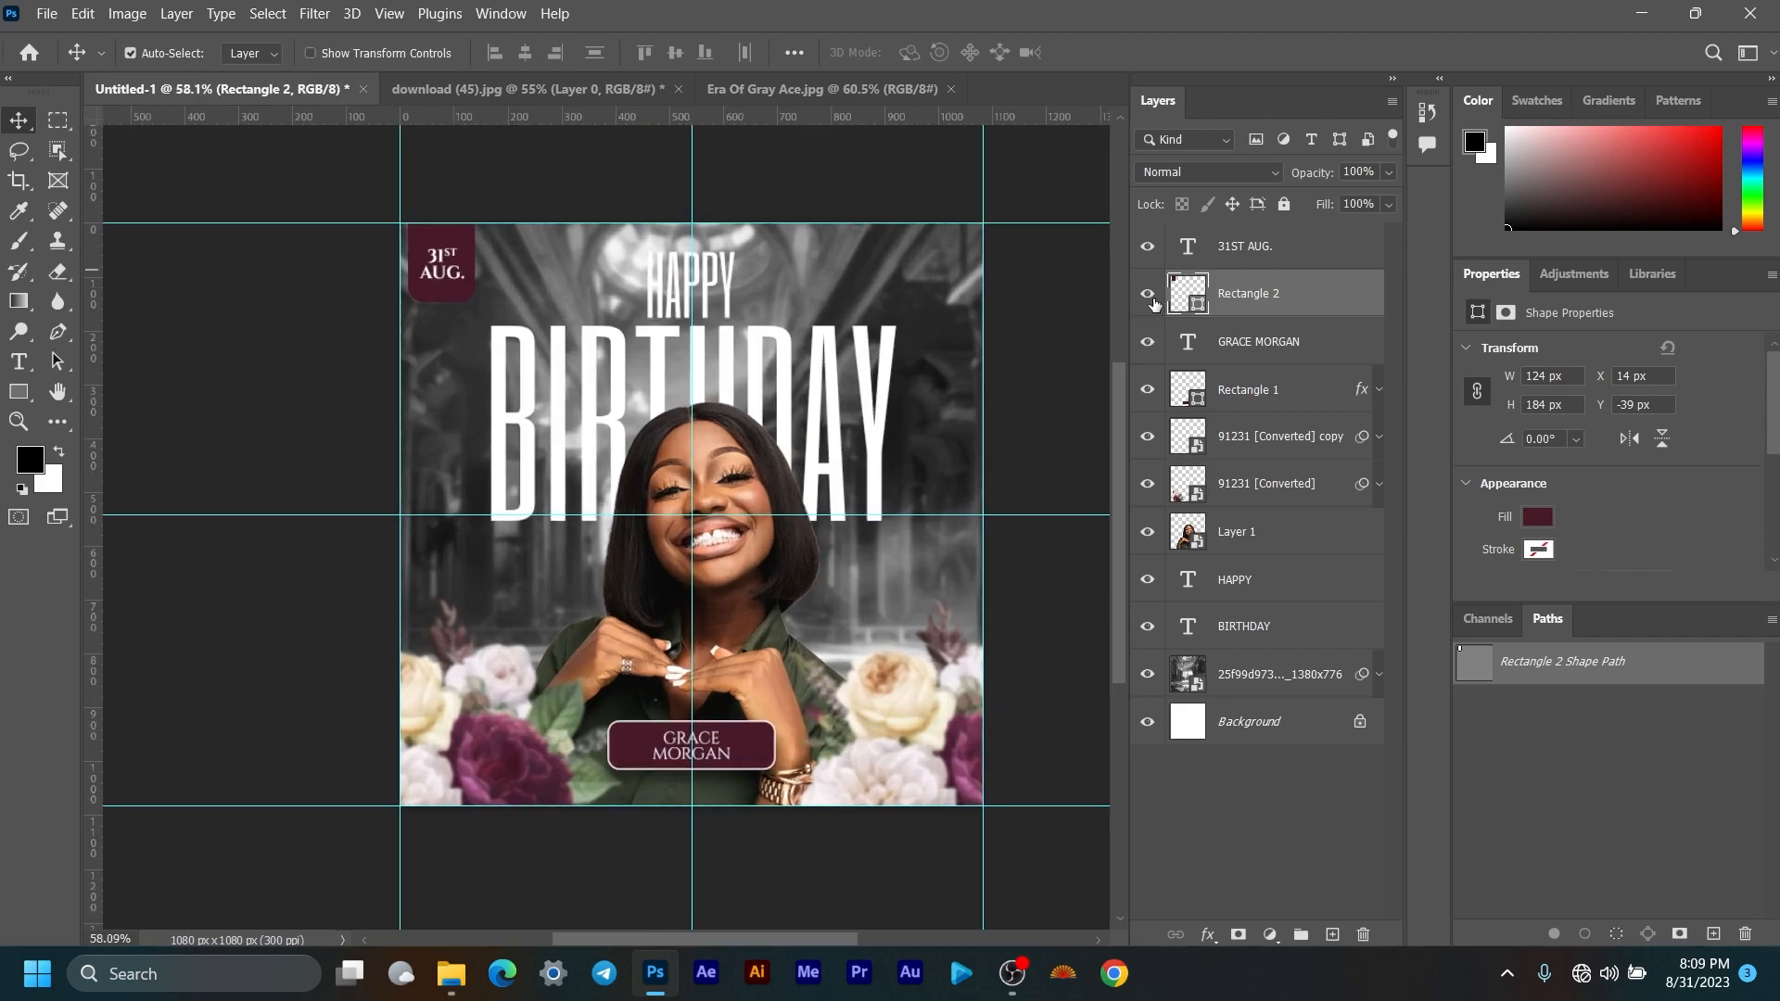
left_click(1149, 295)
left_click(1148, 295)
scroll(528, 320, "down", 3)
scroll(705, 306, "up", 2)
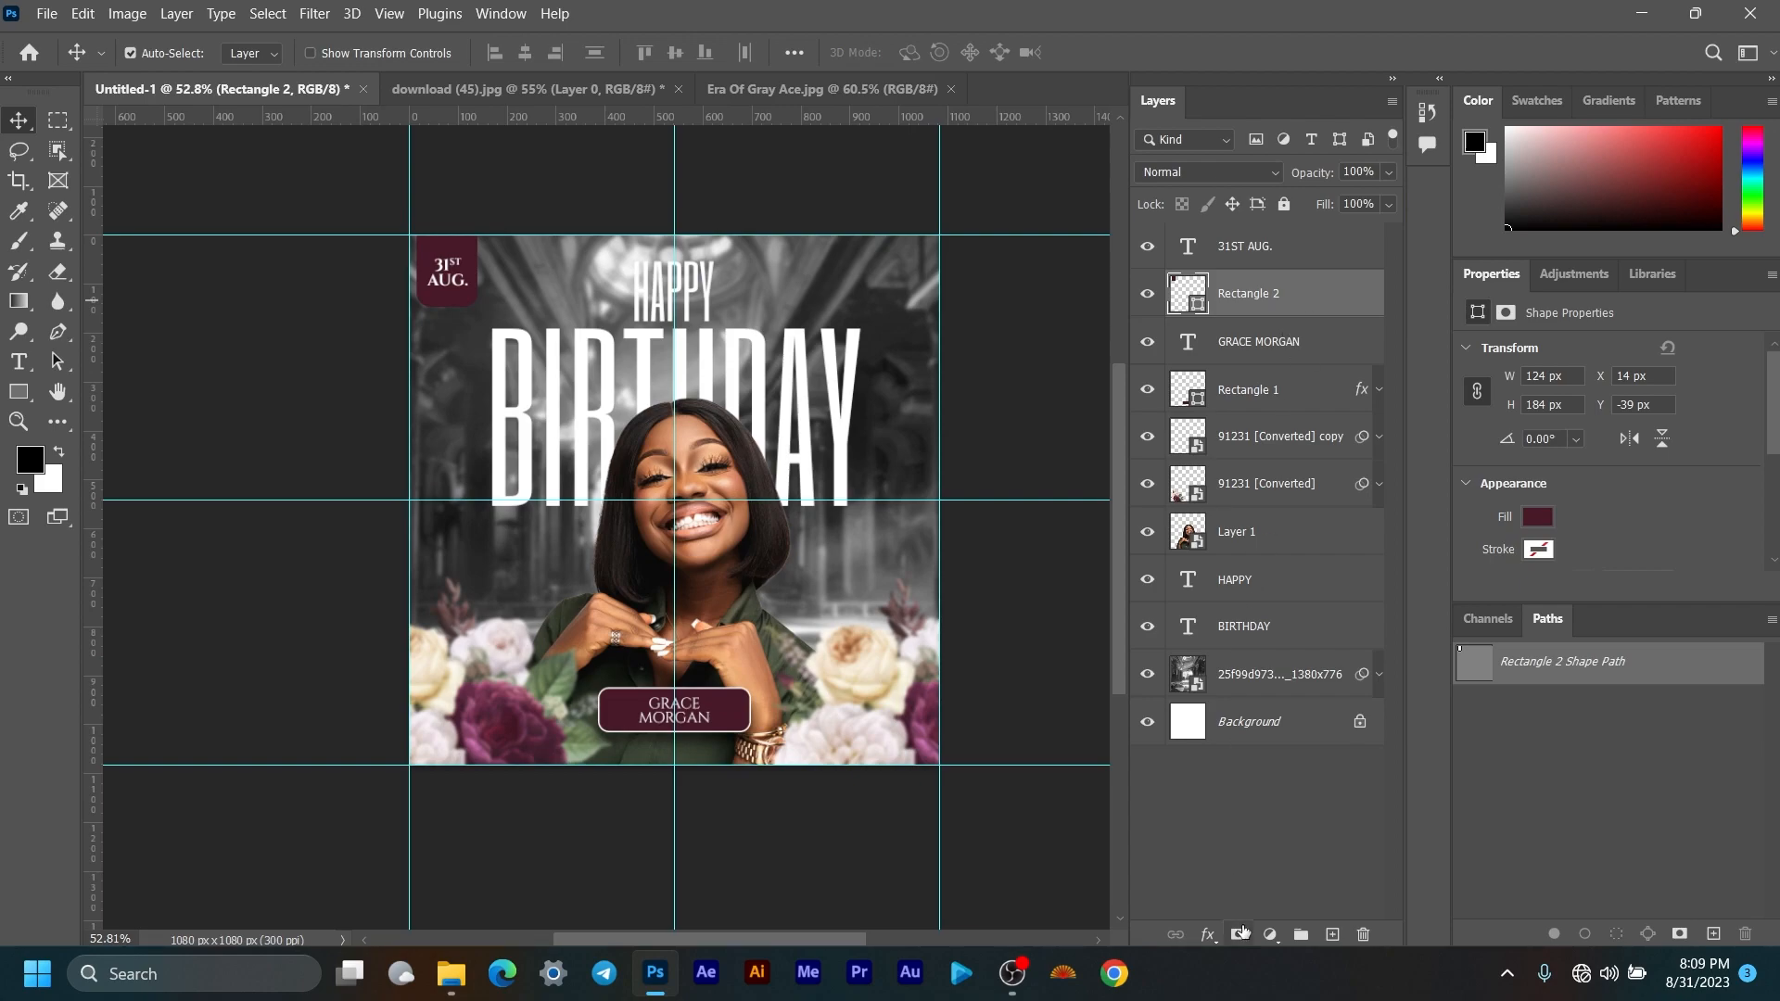
Step: Add a Drop Shadow at 32% opacity to the maroon date box
left_click(1207, 933)
left_click(1240, 922)
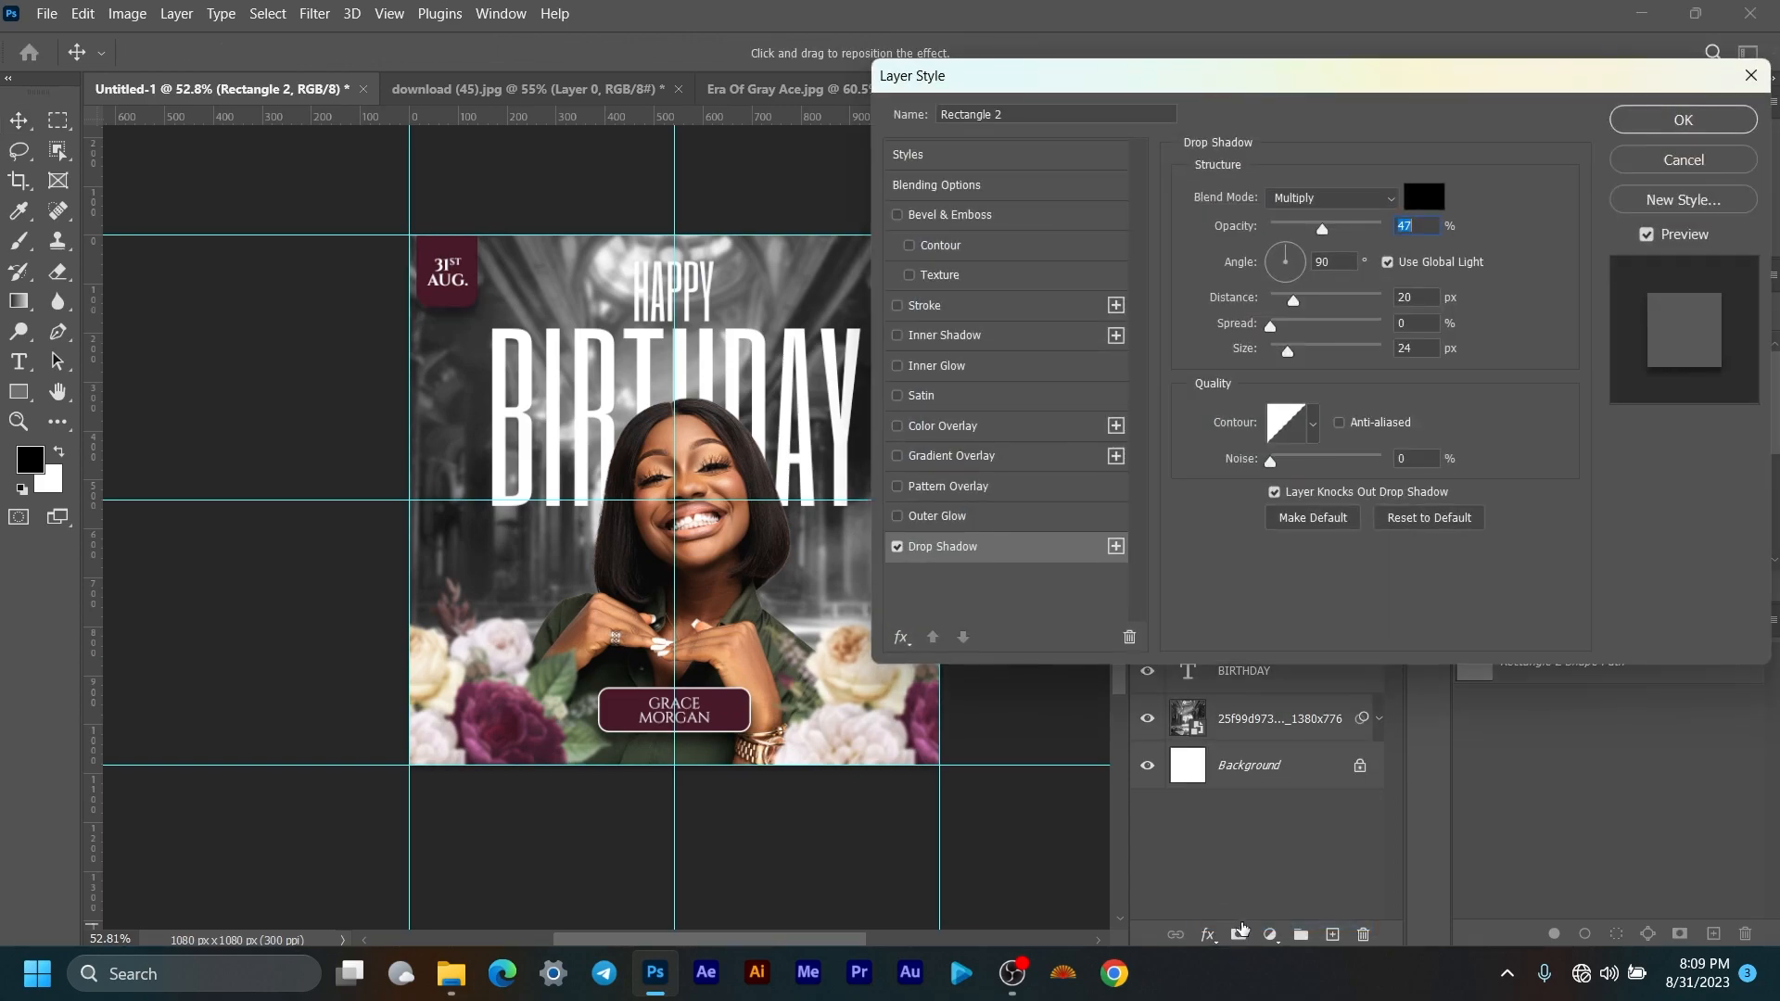
left_click_drag(1328, 243, 1305, 243)
left_click(1745, 127)
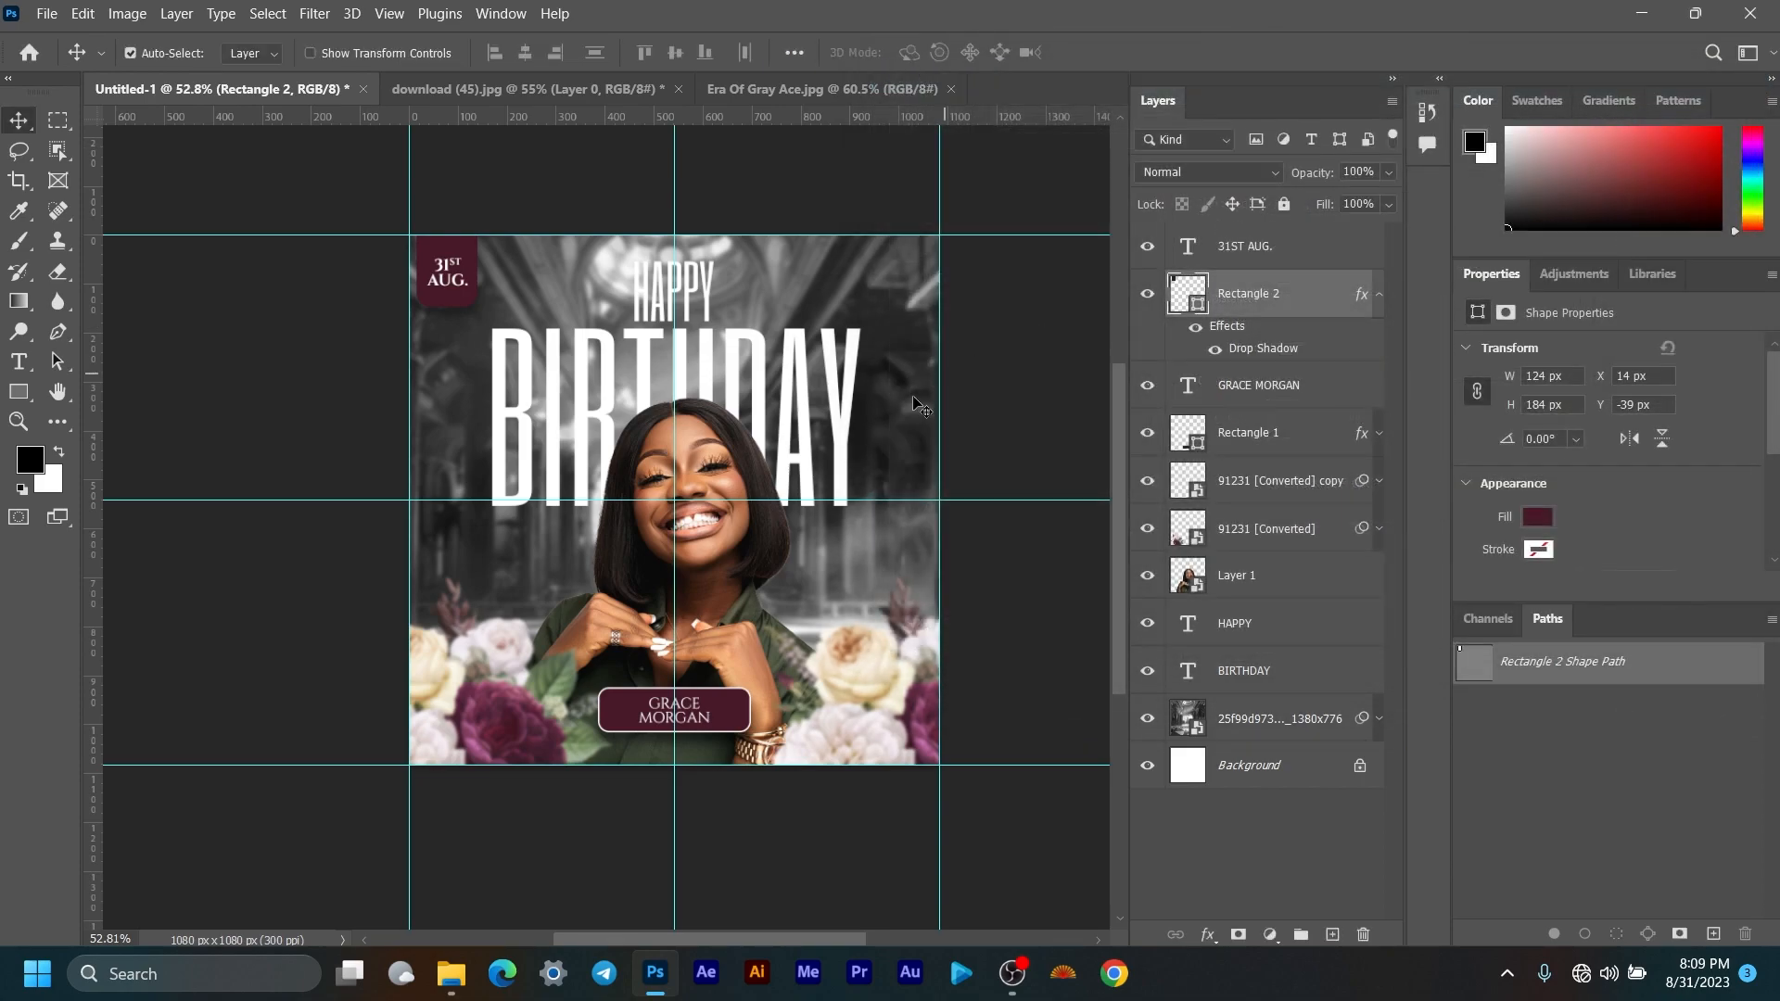
scroll(585, 601, "down", 1)
scroll(661, 556, "up", 2)
scroll(662, 557, "down", 1)
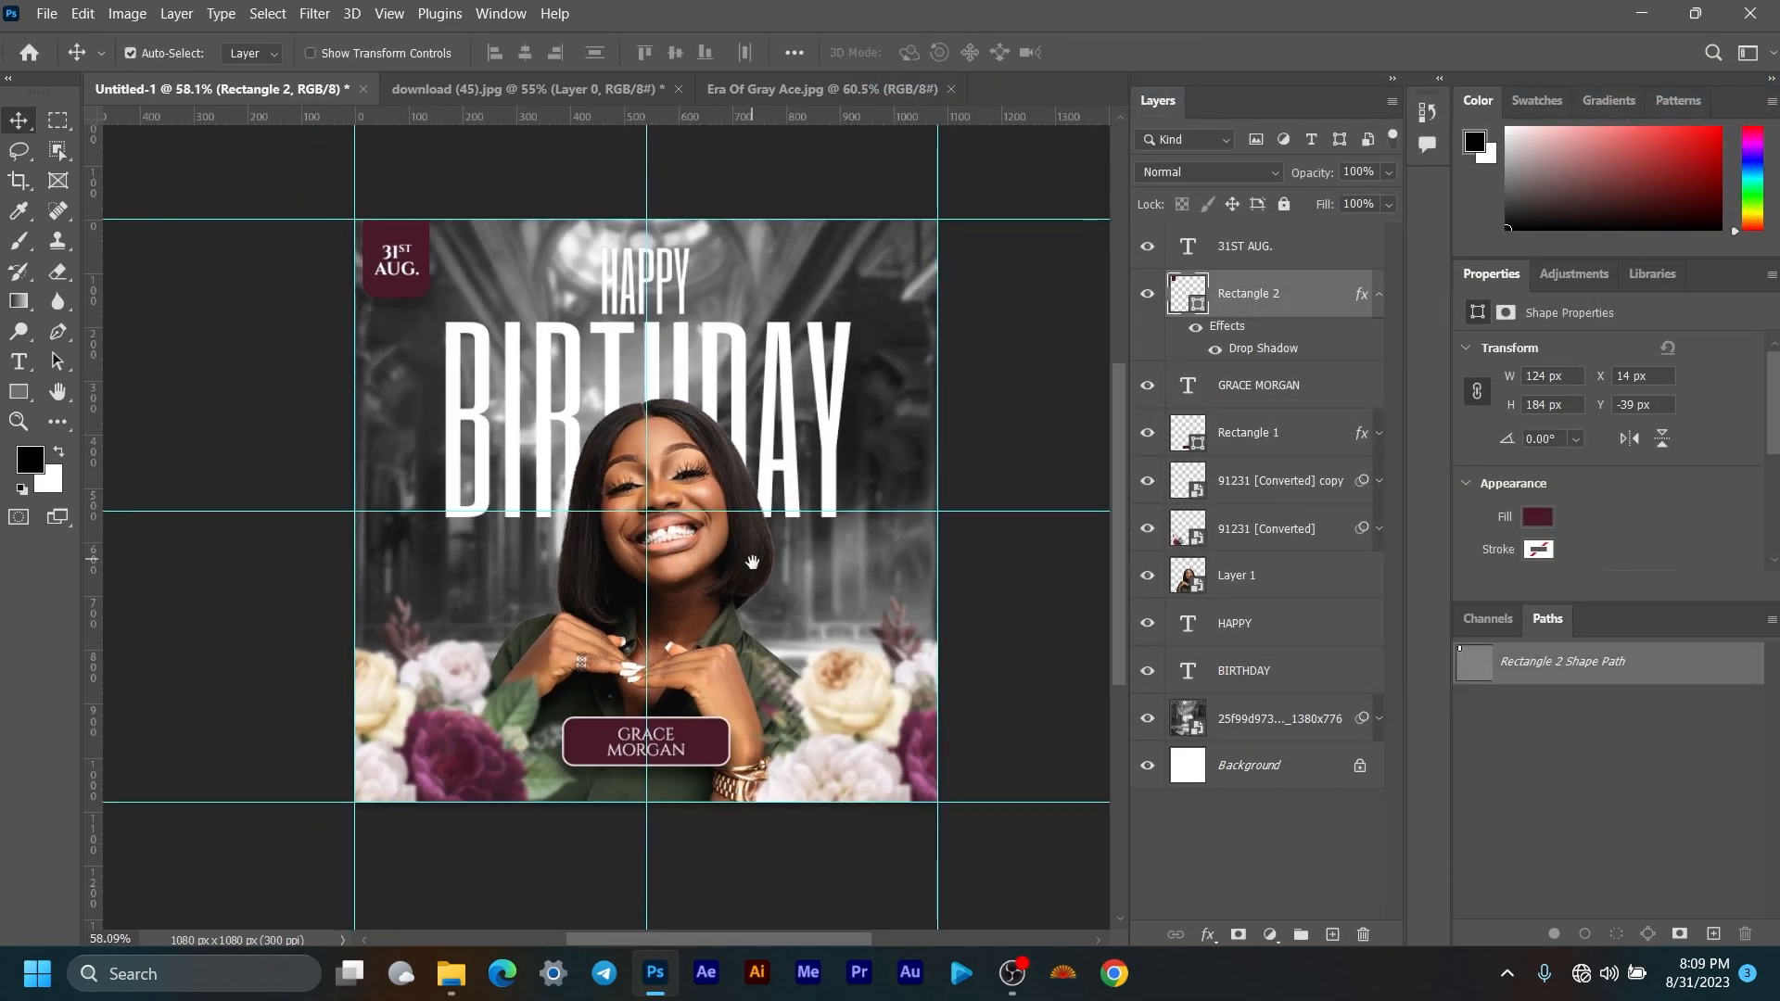
scroll(666, 580, "up", 1)
scroll(665, 581, "down", 1)
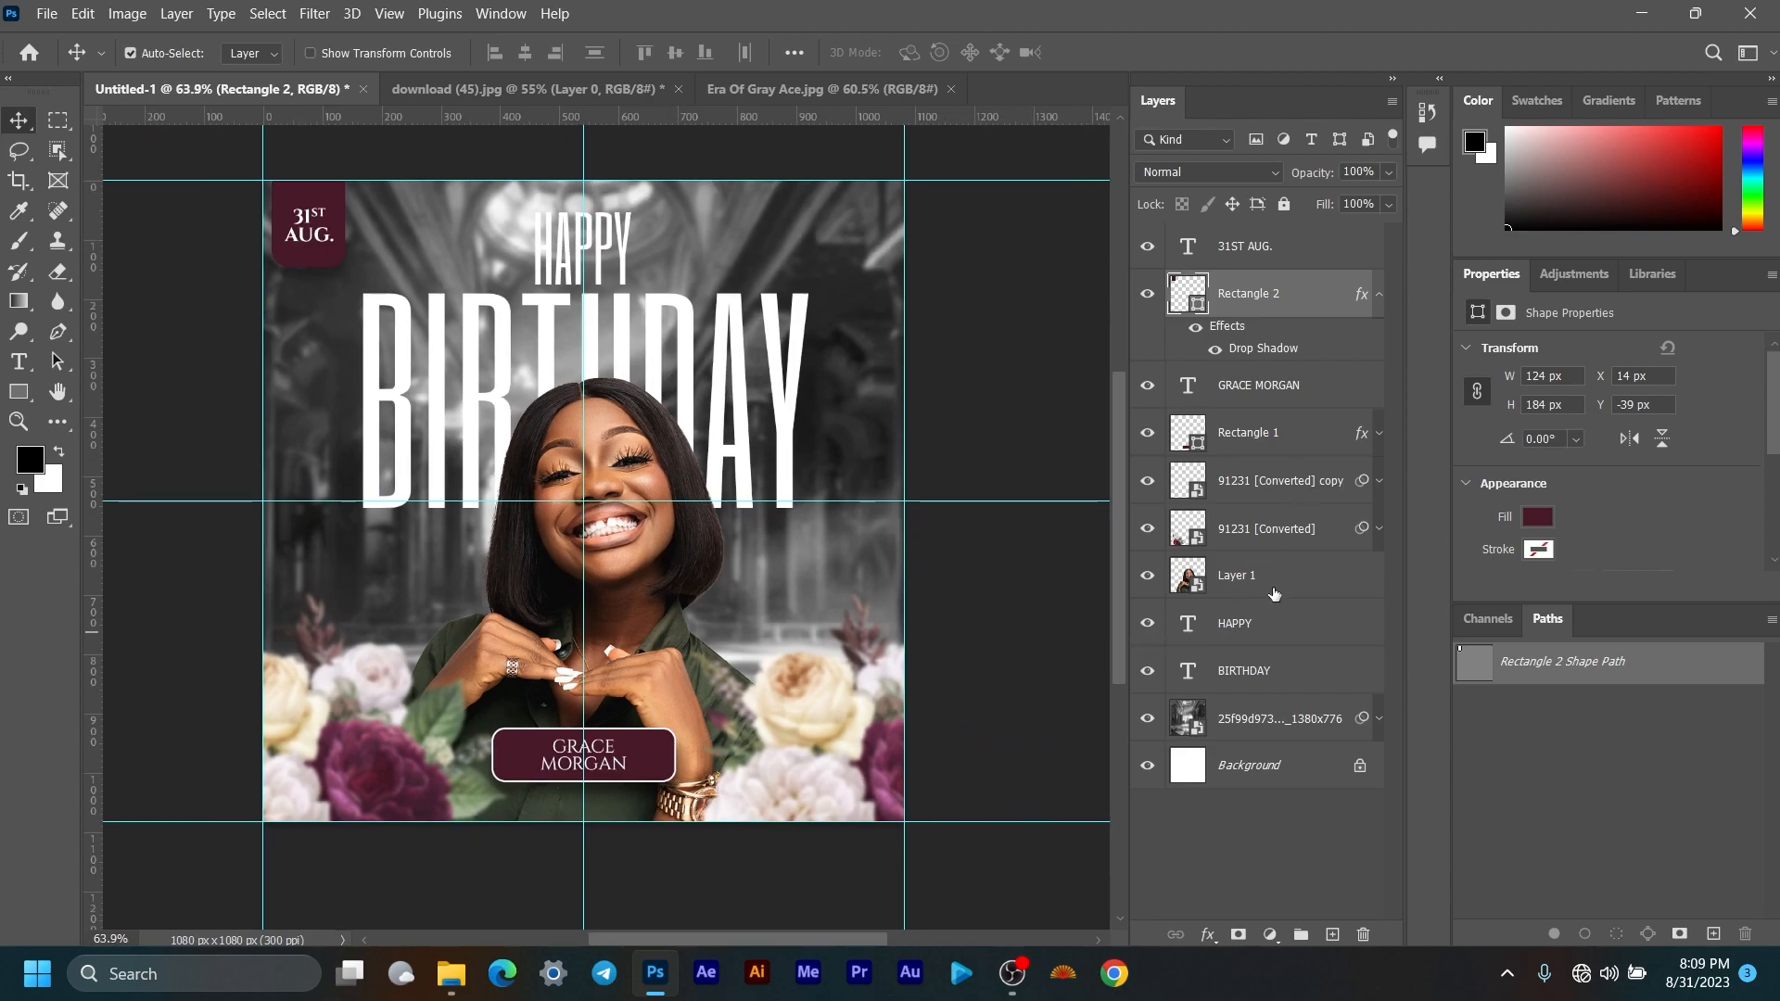
Step: Toggle the palace photo's Black & White smart filter off and back on
left_click(1378, 719)
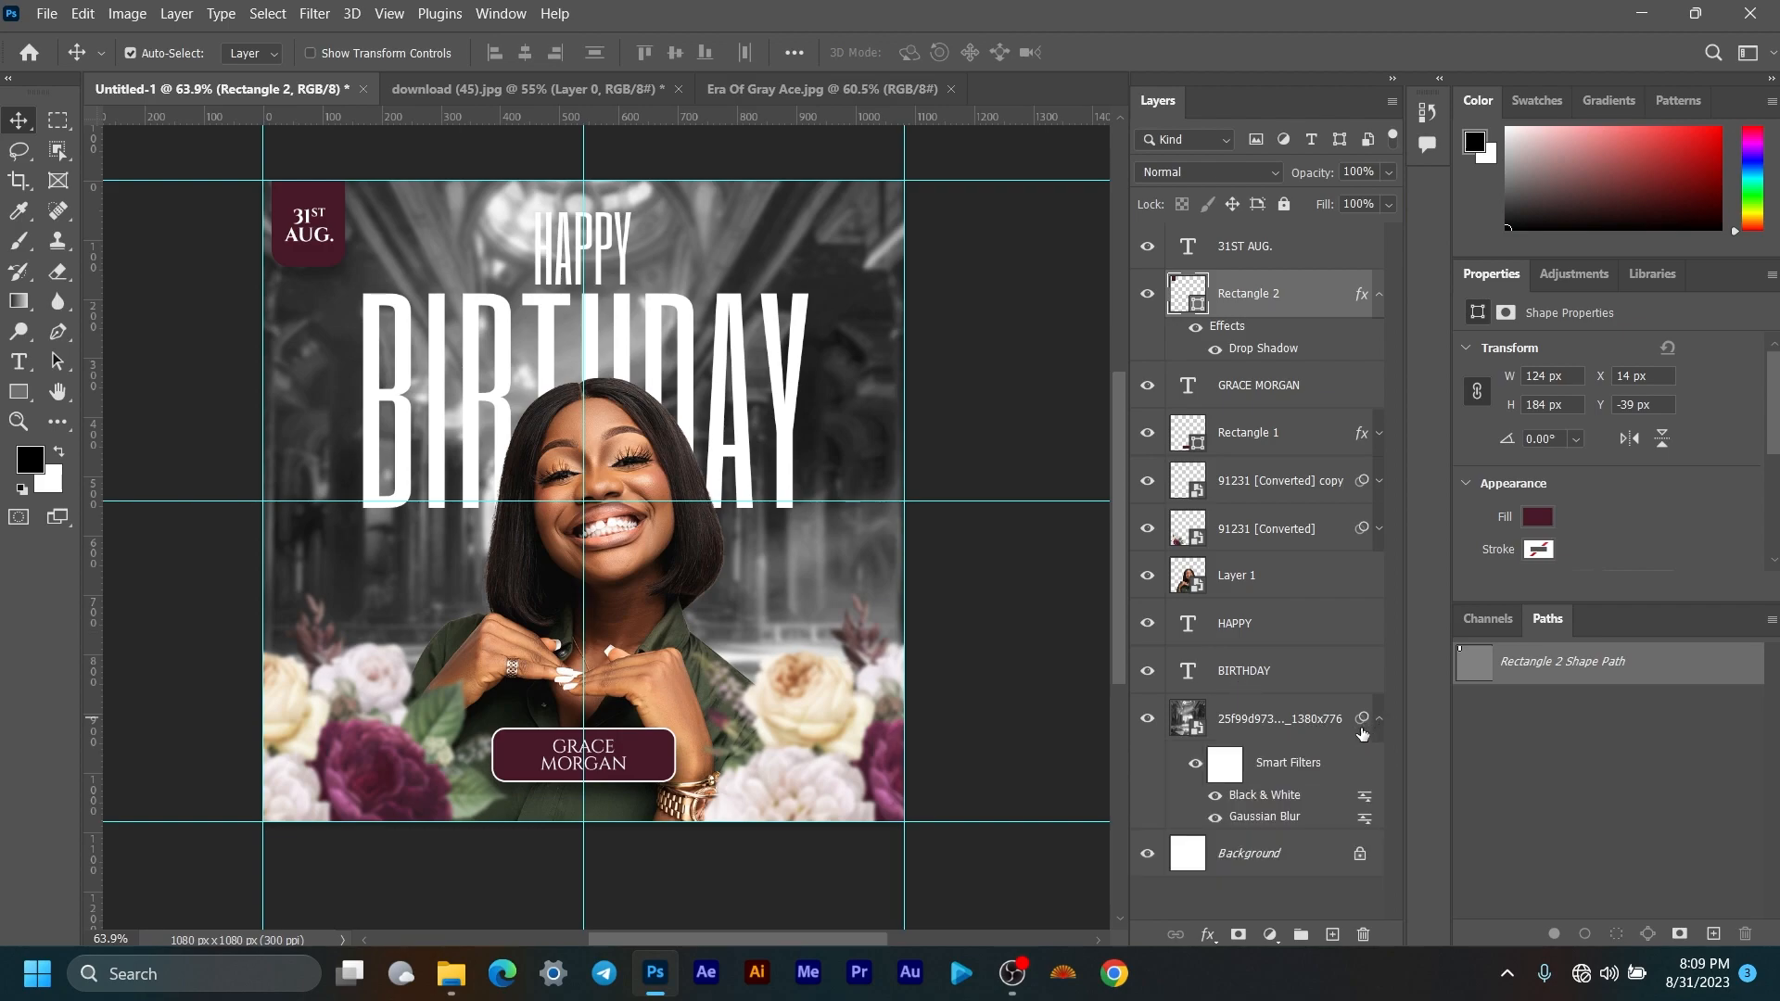
left_click(1214, 795)
scroll(617, 437, "down", 2)
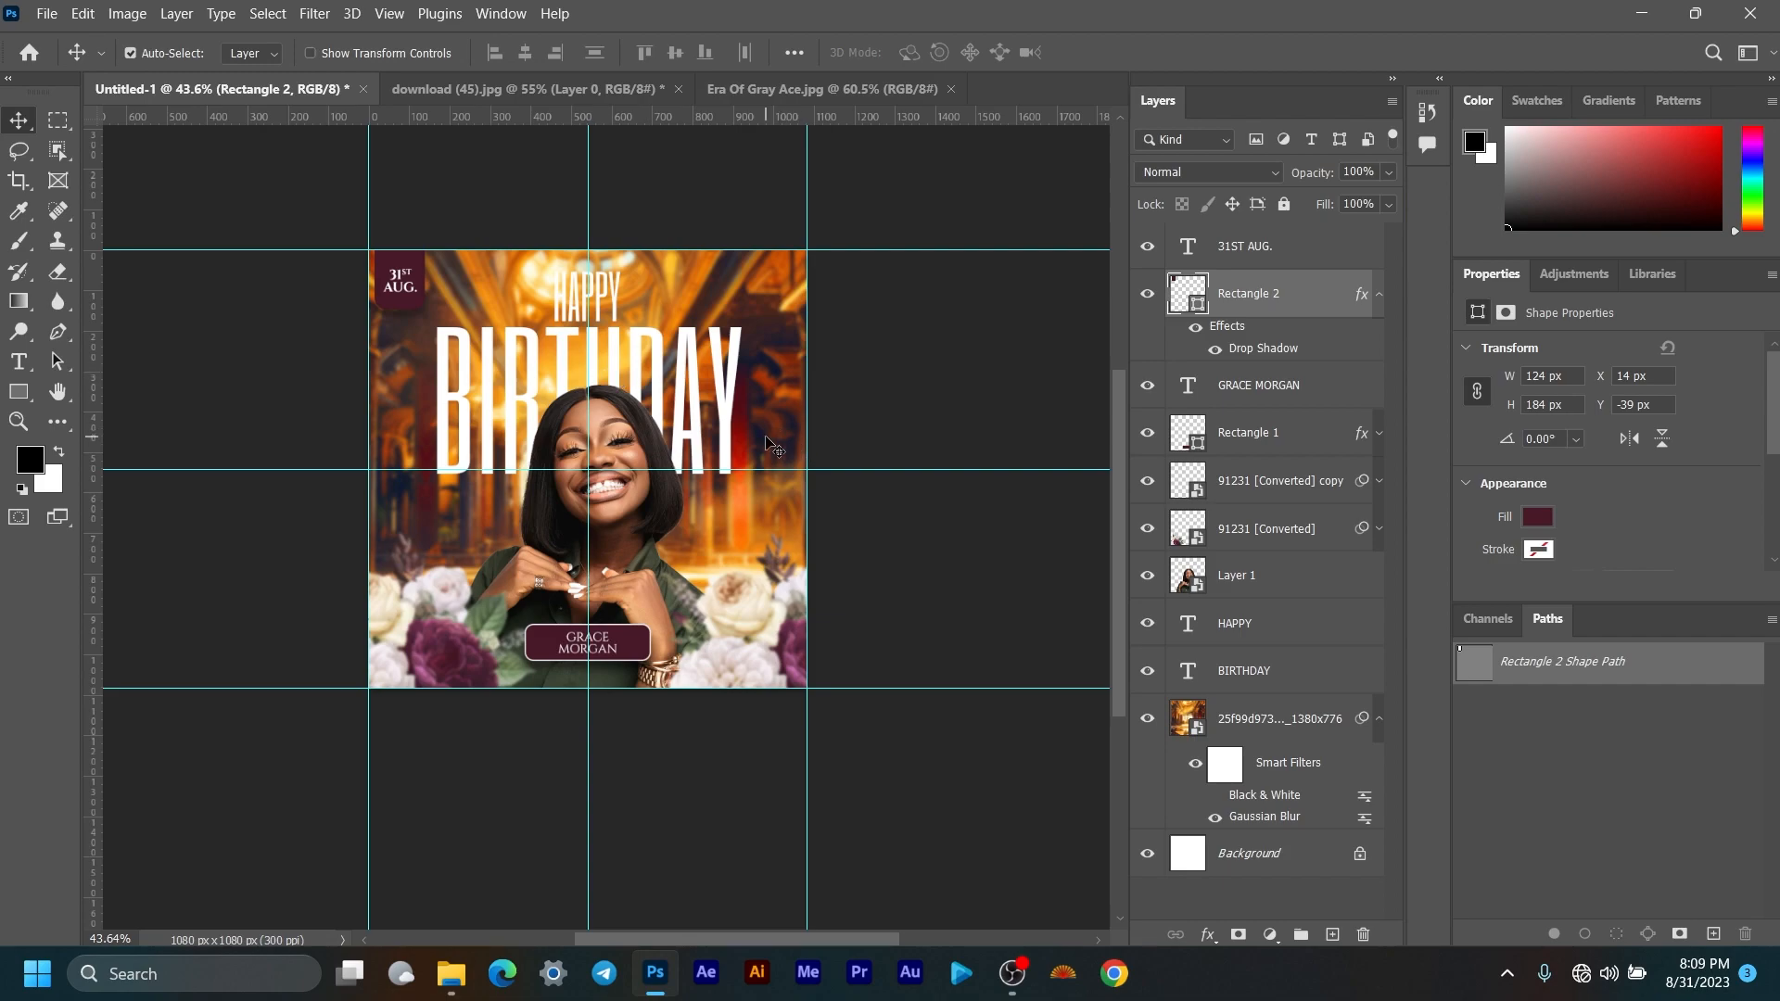
left_click(1215, 796)
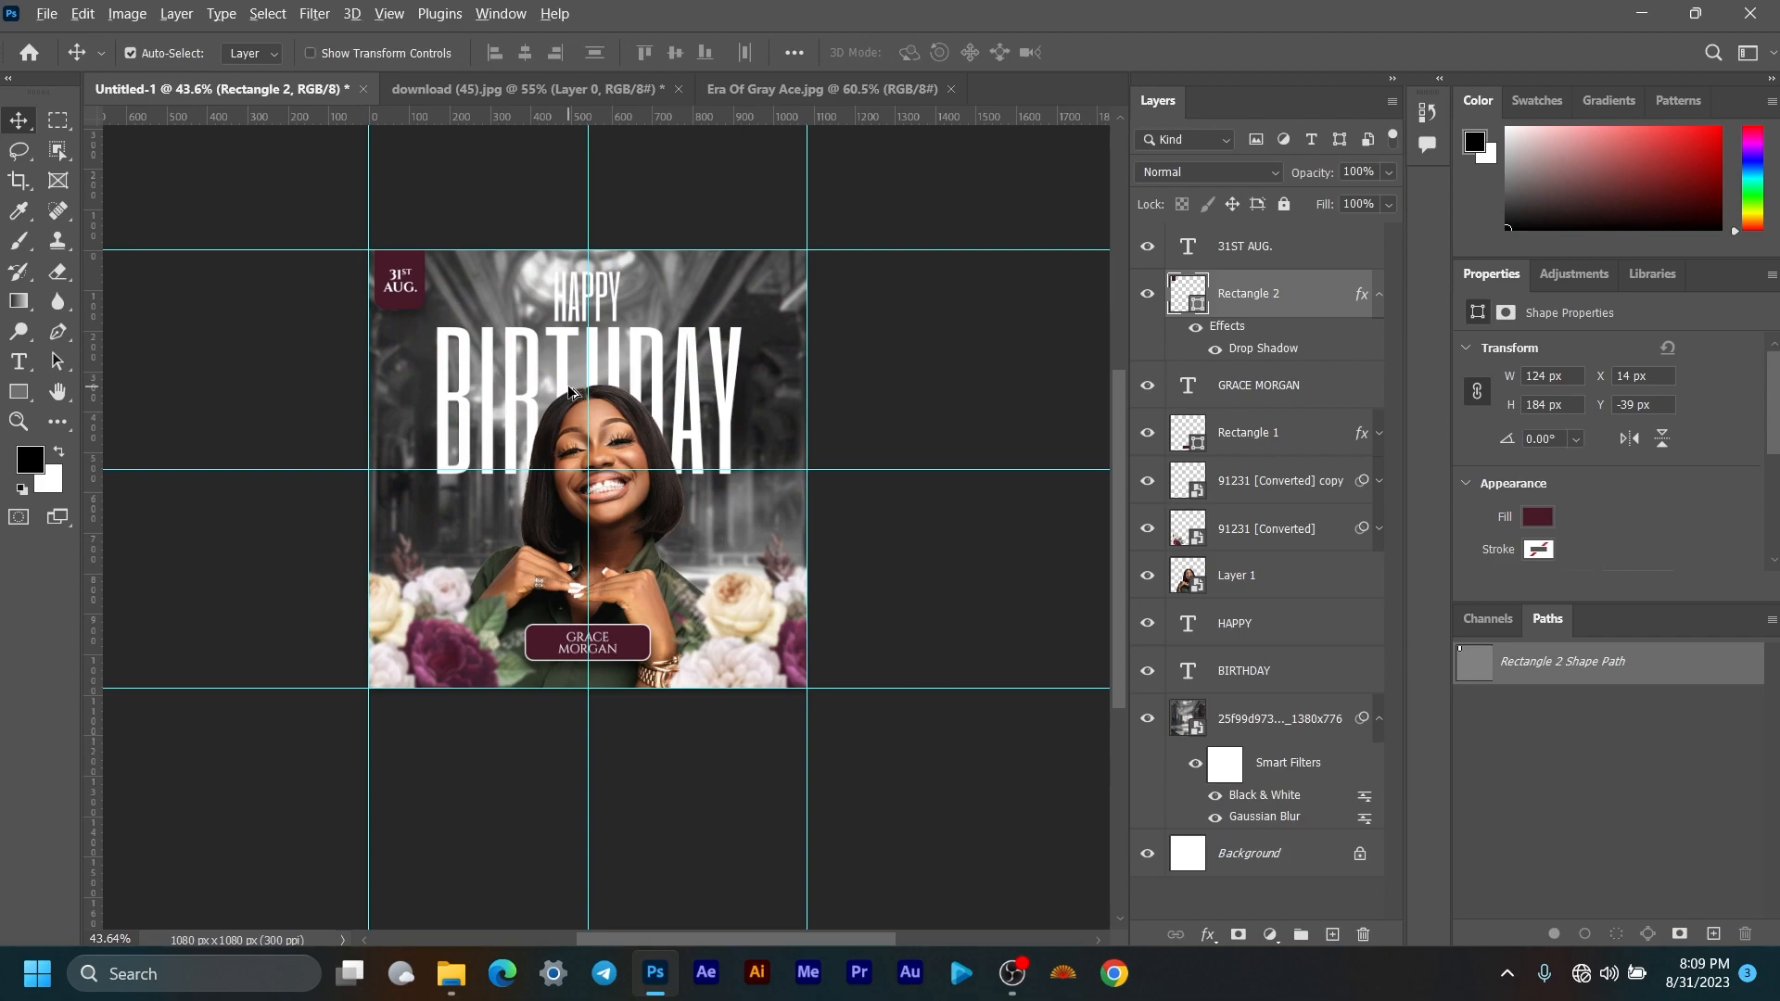
scroll(569, 387, "up", 3)
mouse_move(714, 367)
left_mouse_down()
mouse_move(719, 415)
mouse_move(729, 387)
left_mouse_up()
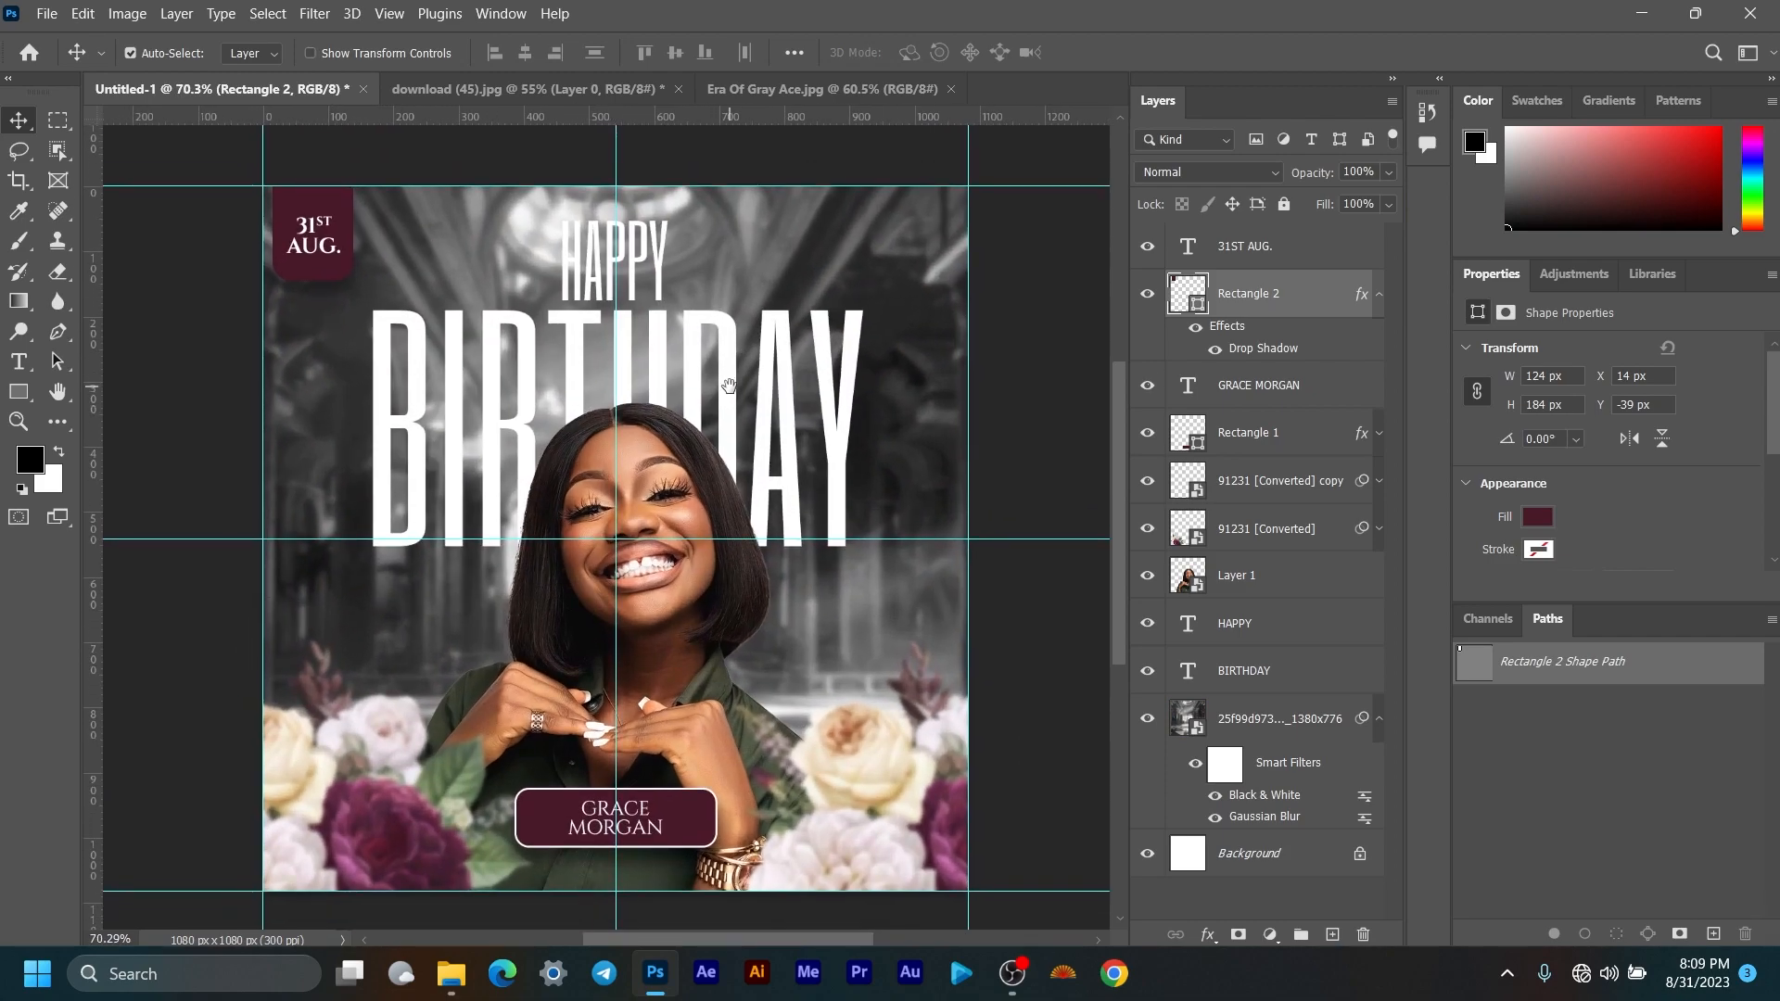
Step: Close download (45).jpg without saving changes
left_click(453, 966)
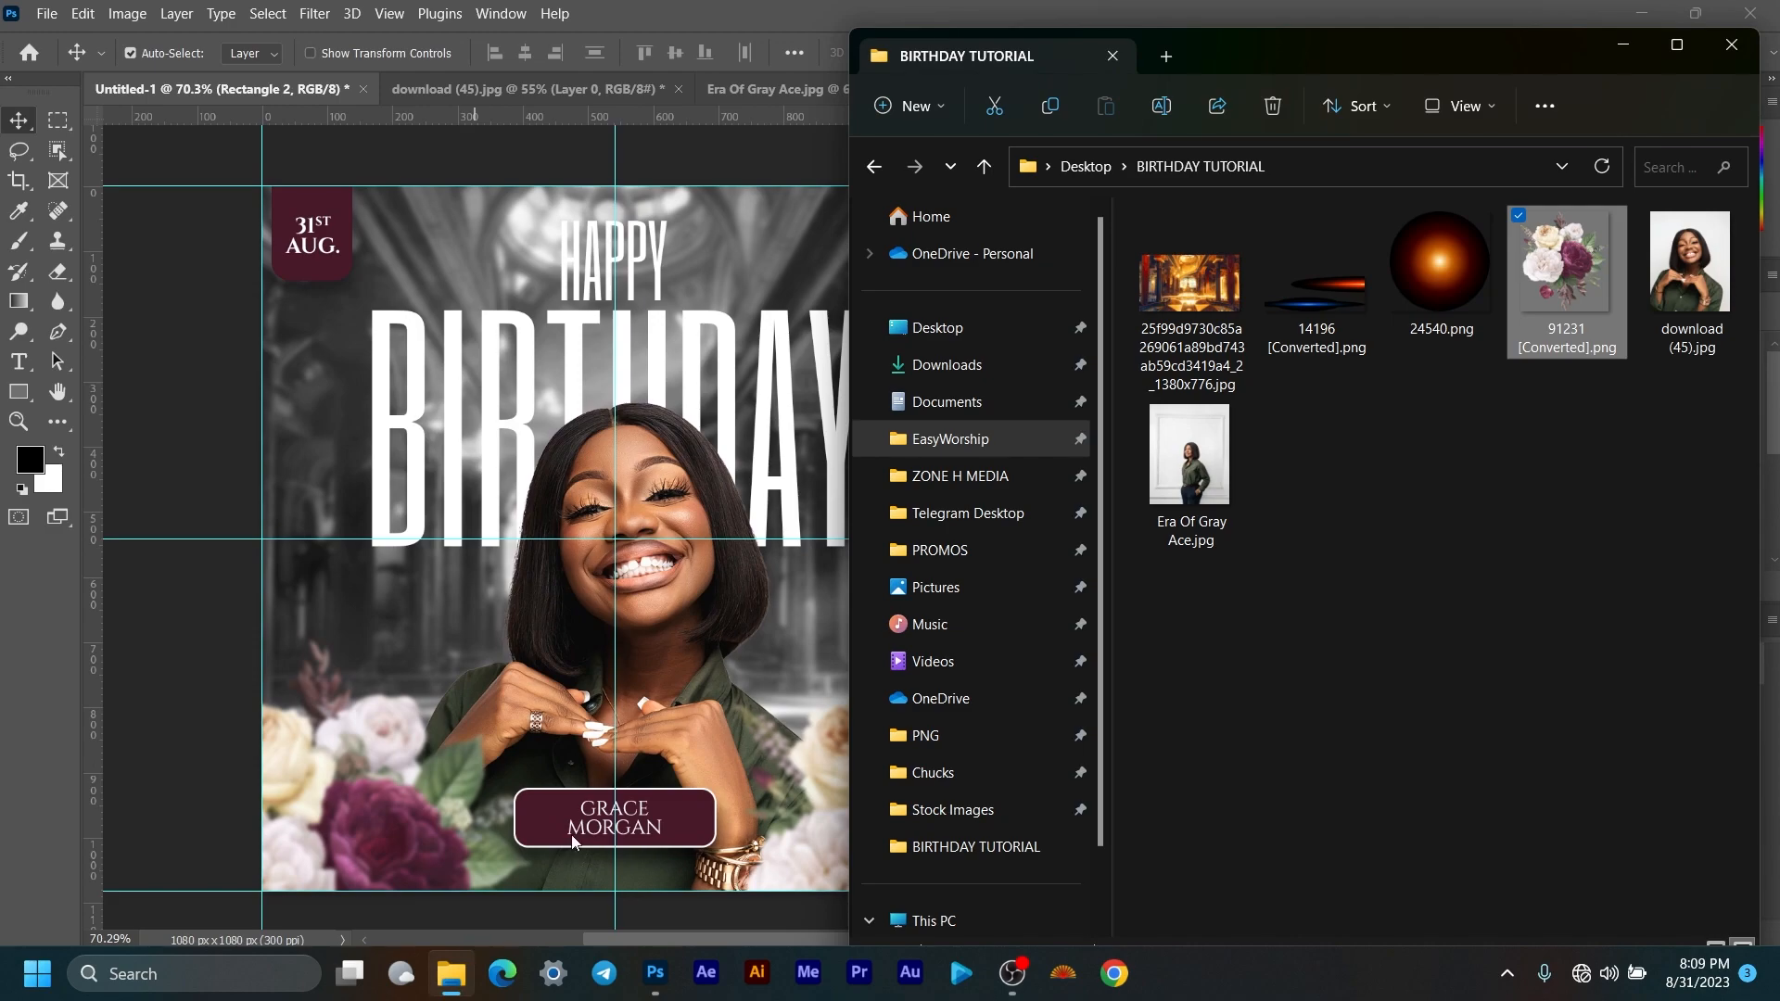
left_click(635, 82)
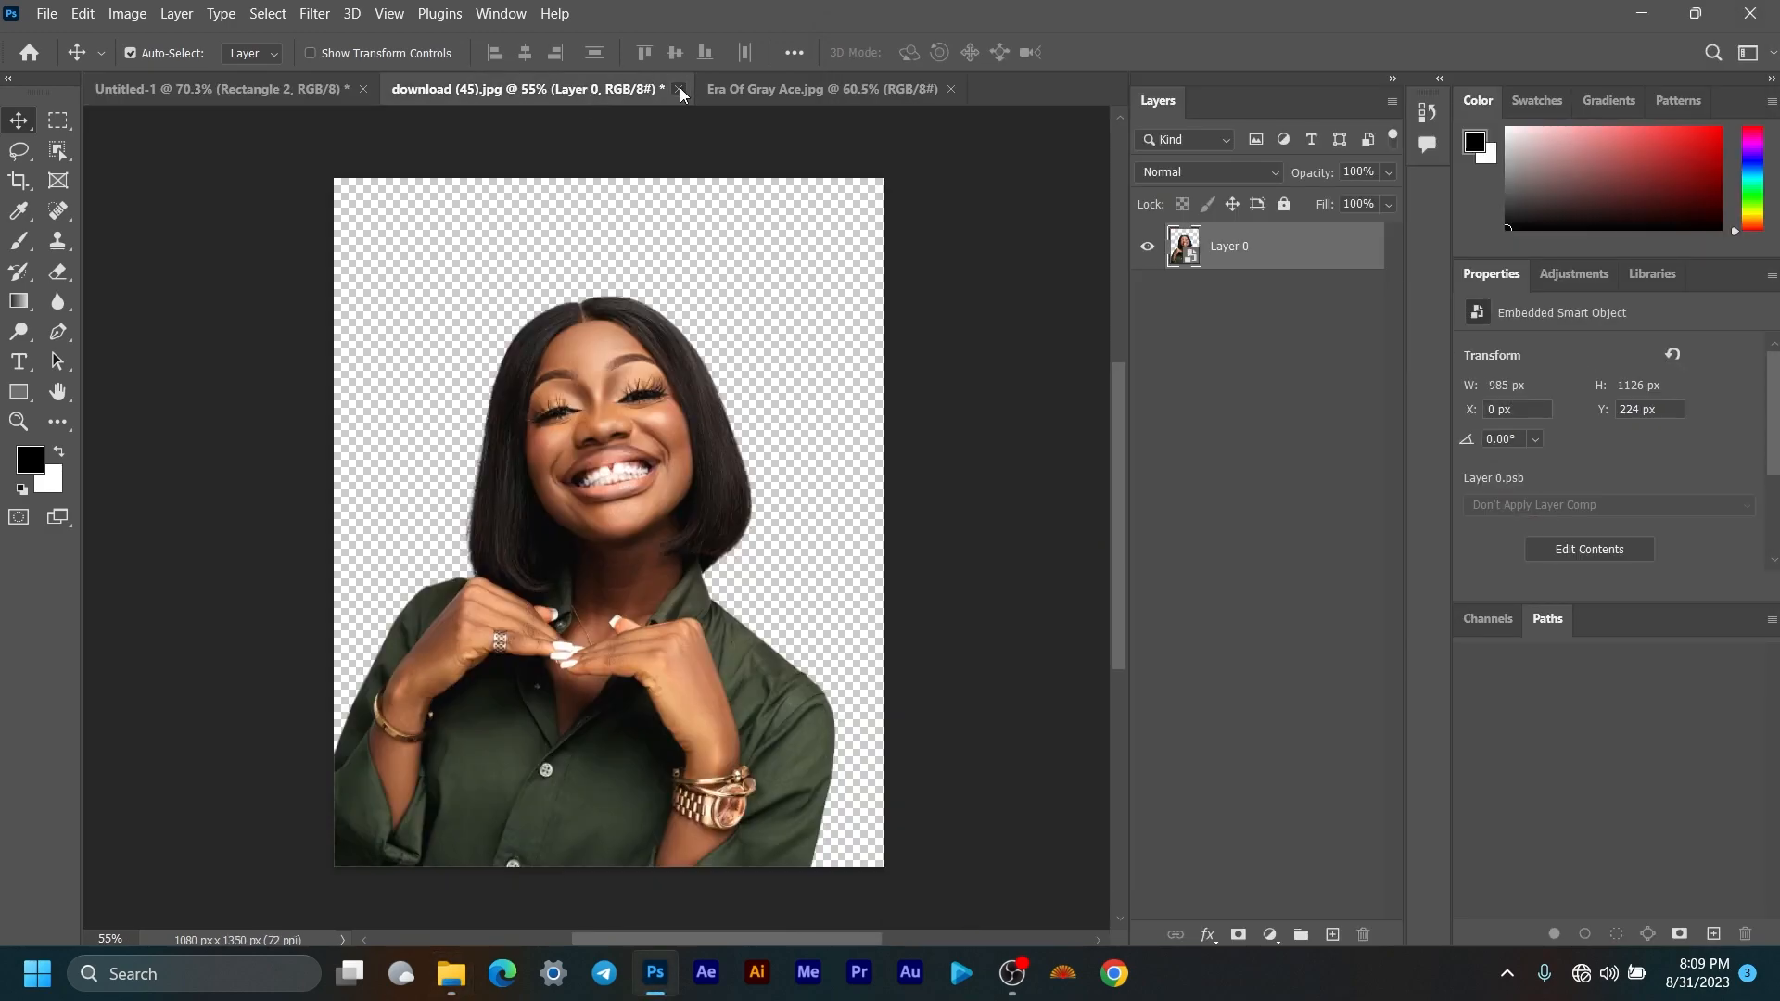
left_click(678, 89)
left_click(924, 388)
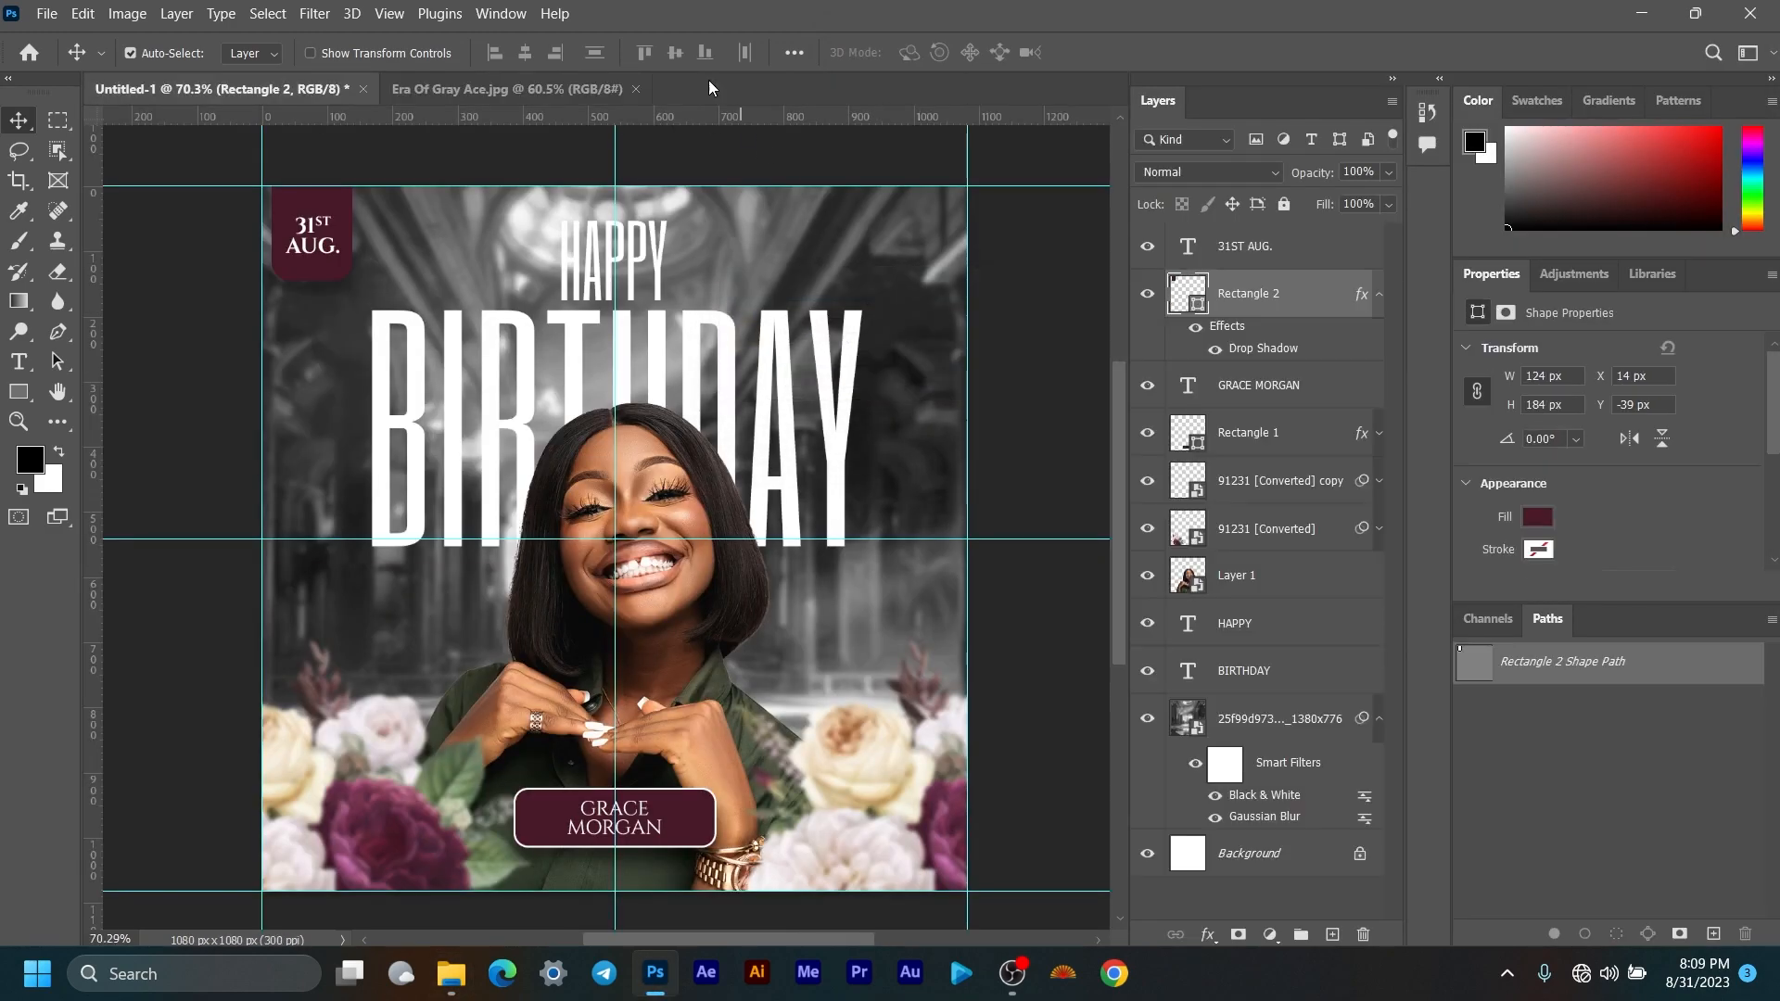
Step: Unlock the Era Of Gray Ace.jpg layer, make the cut-out woman a smart object, and drag her into the flyer
left_click(536, 93)
left_click(1360, 246)
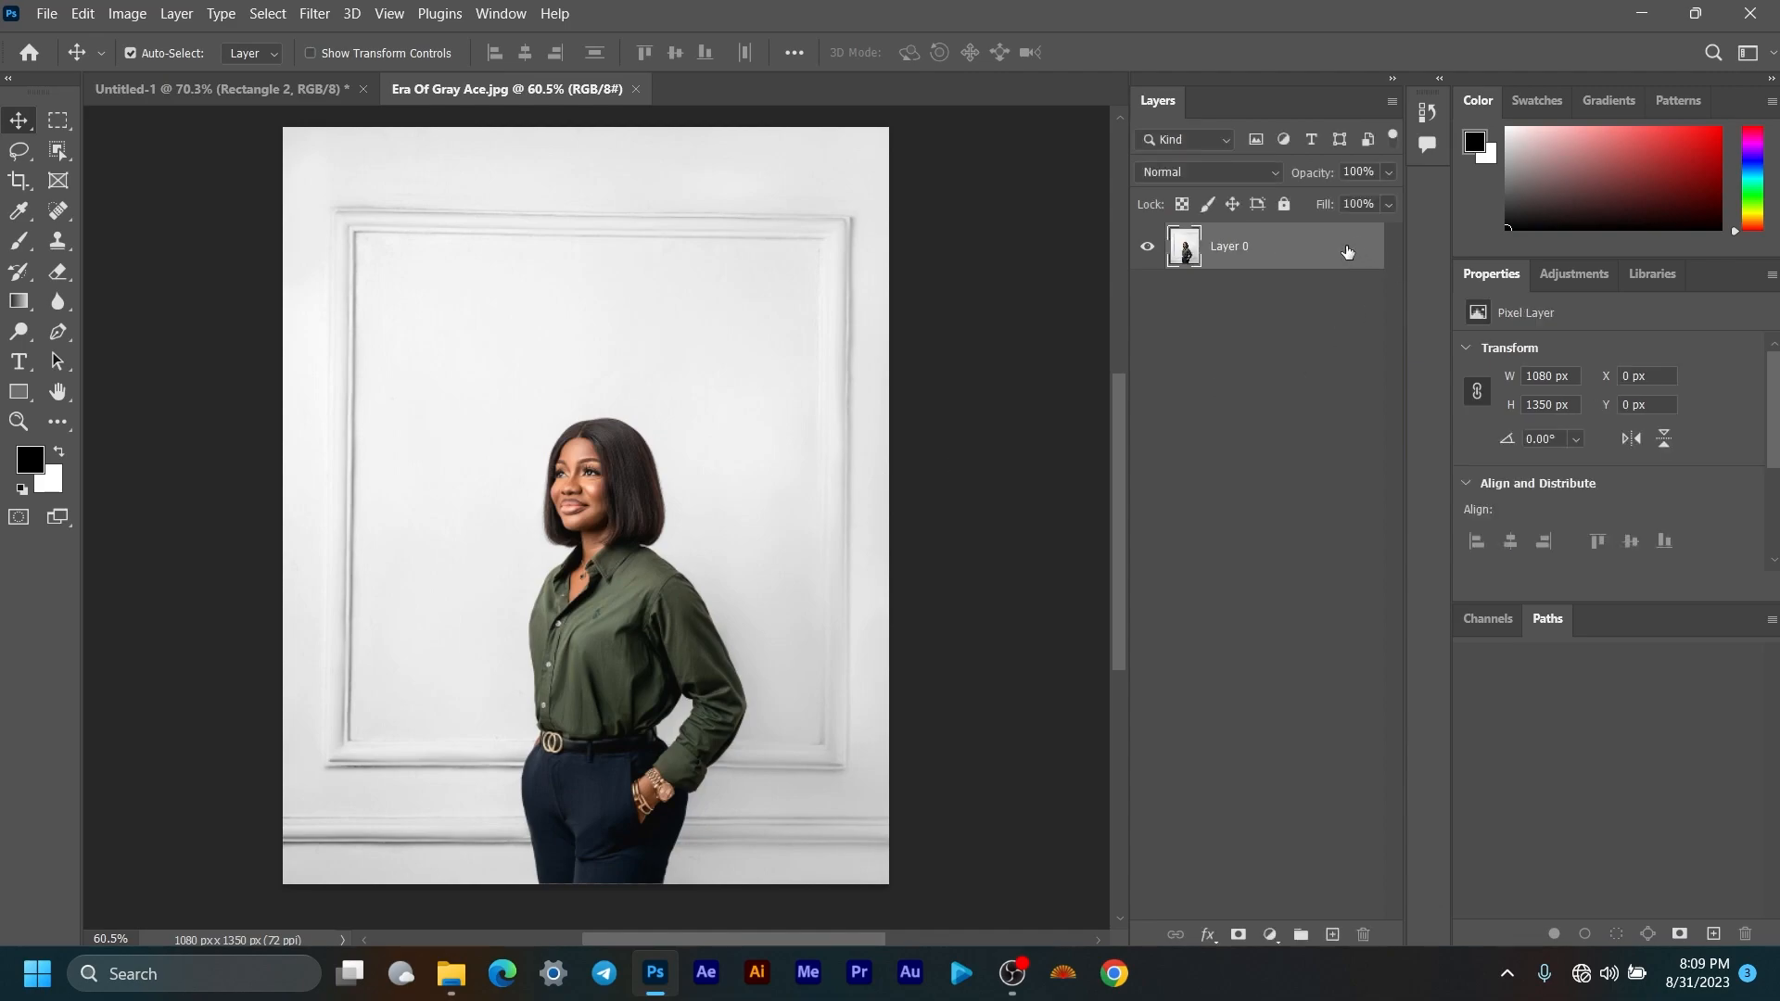
left_click(288, 85)
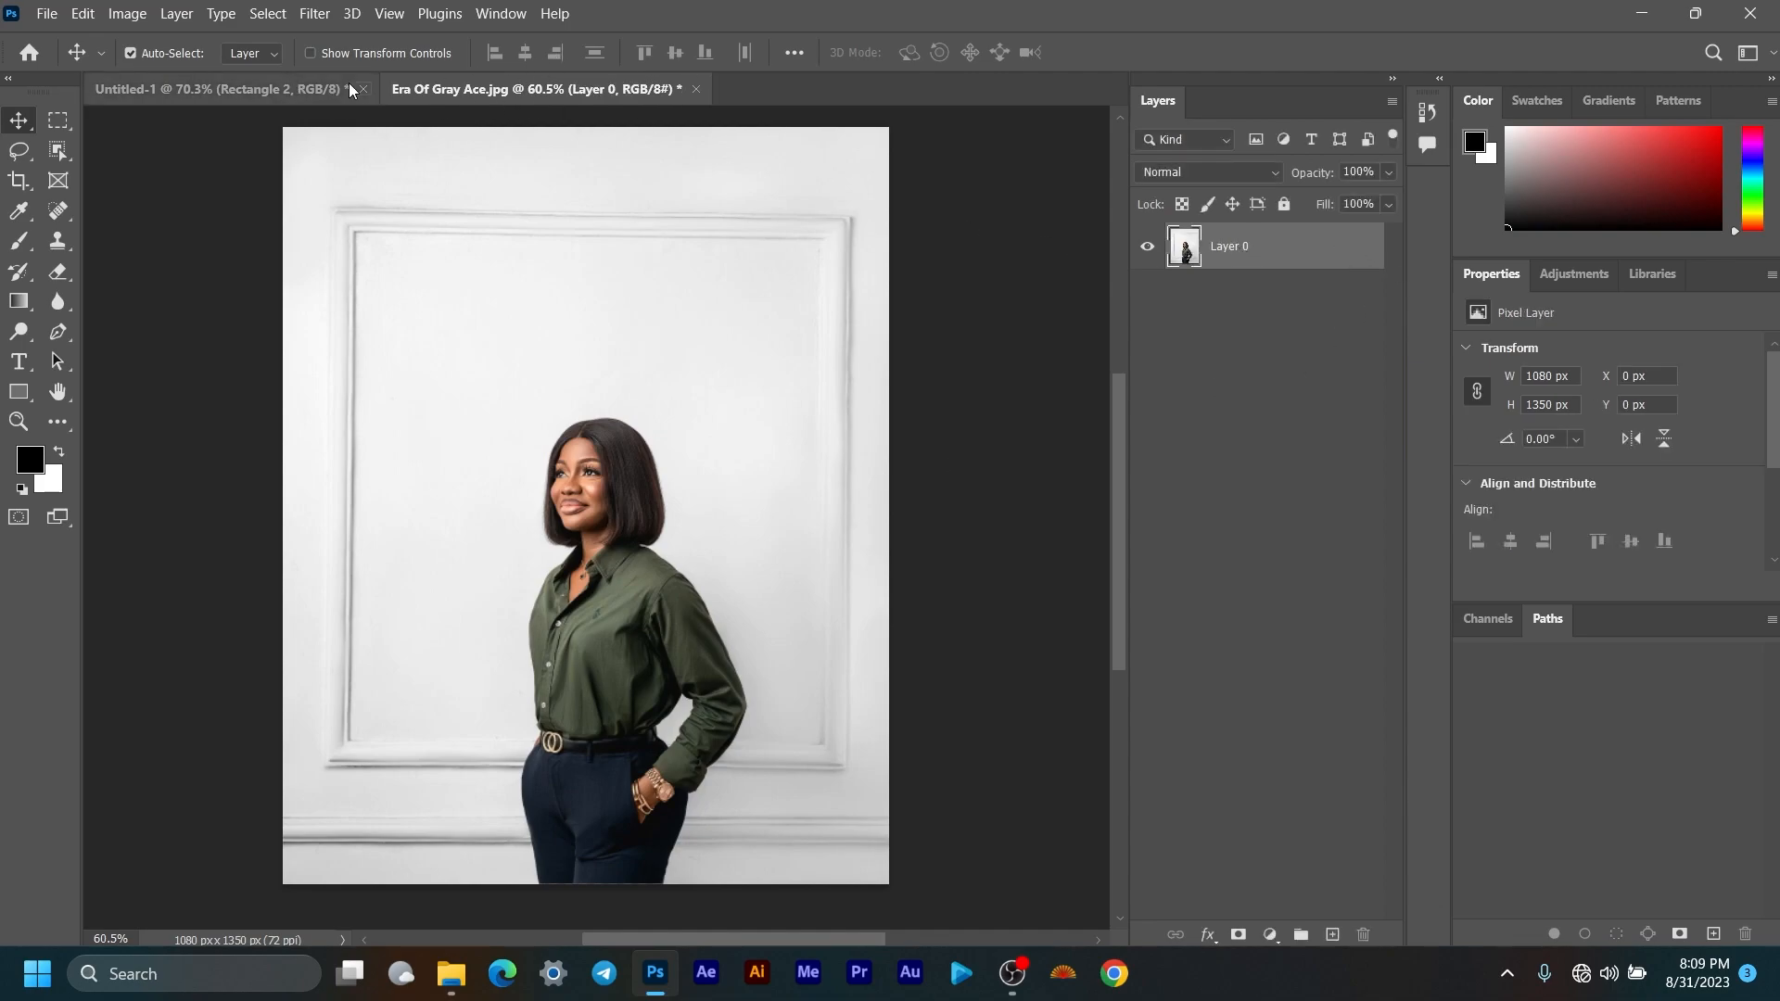
left_click(595, 100)
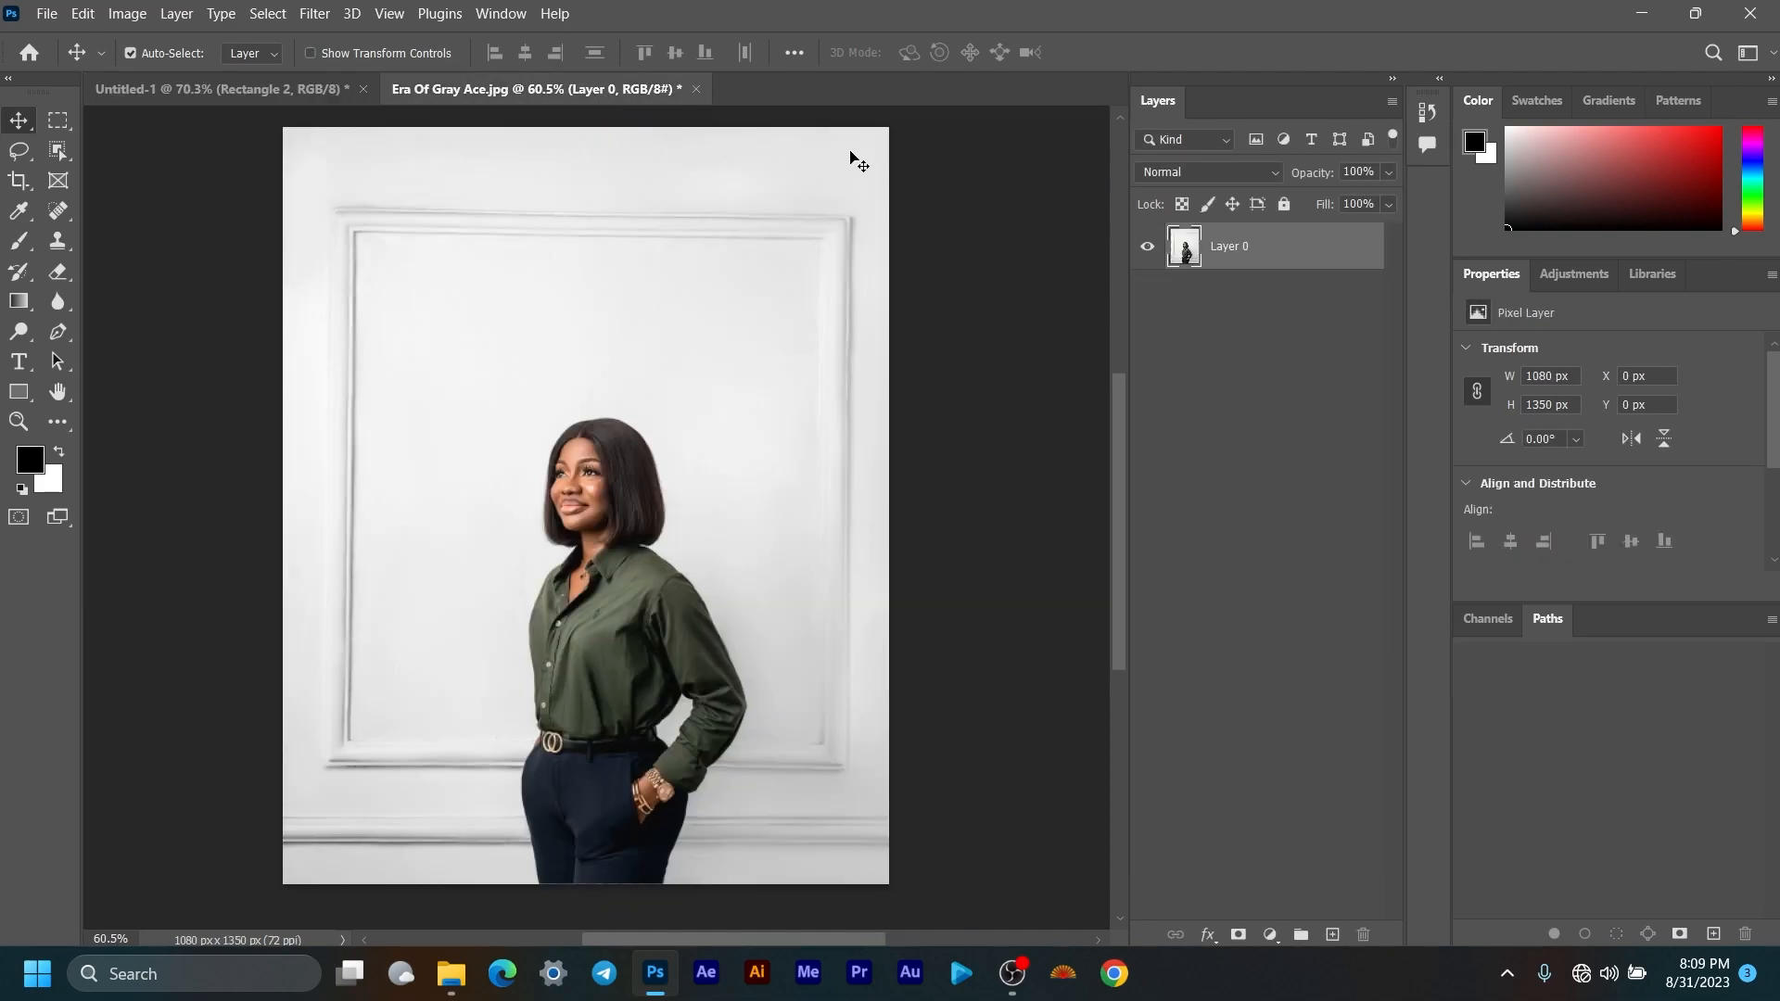
scroll(1695, 490, "down", 3)
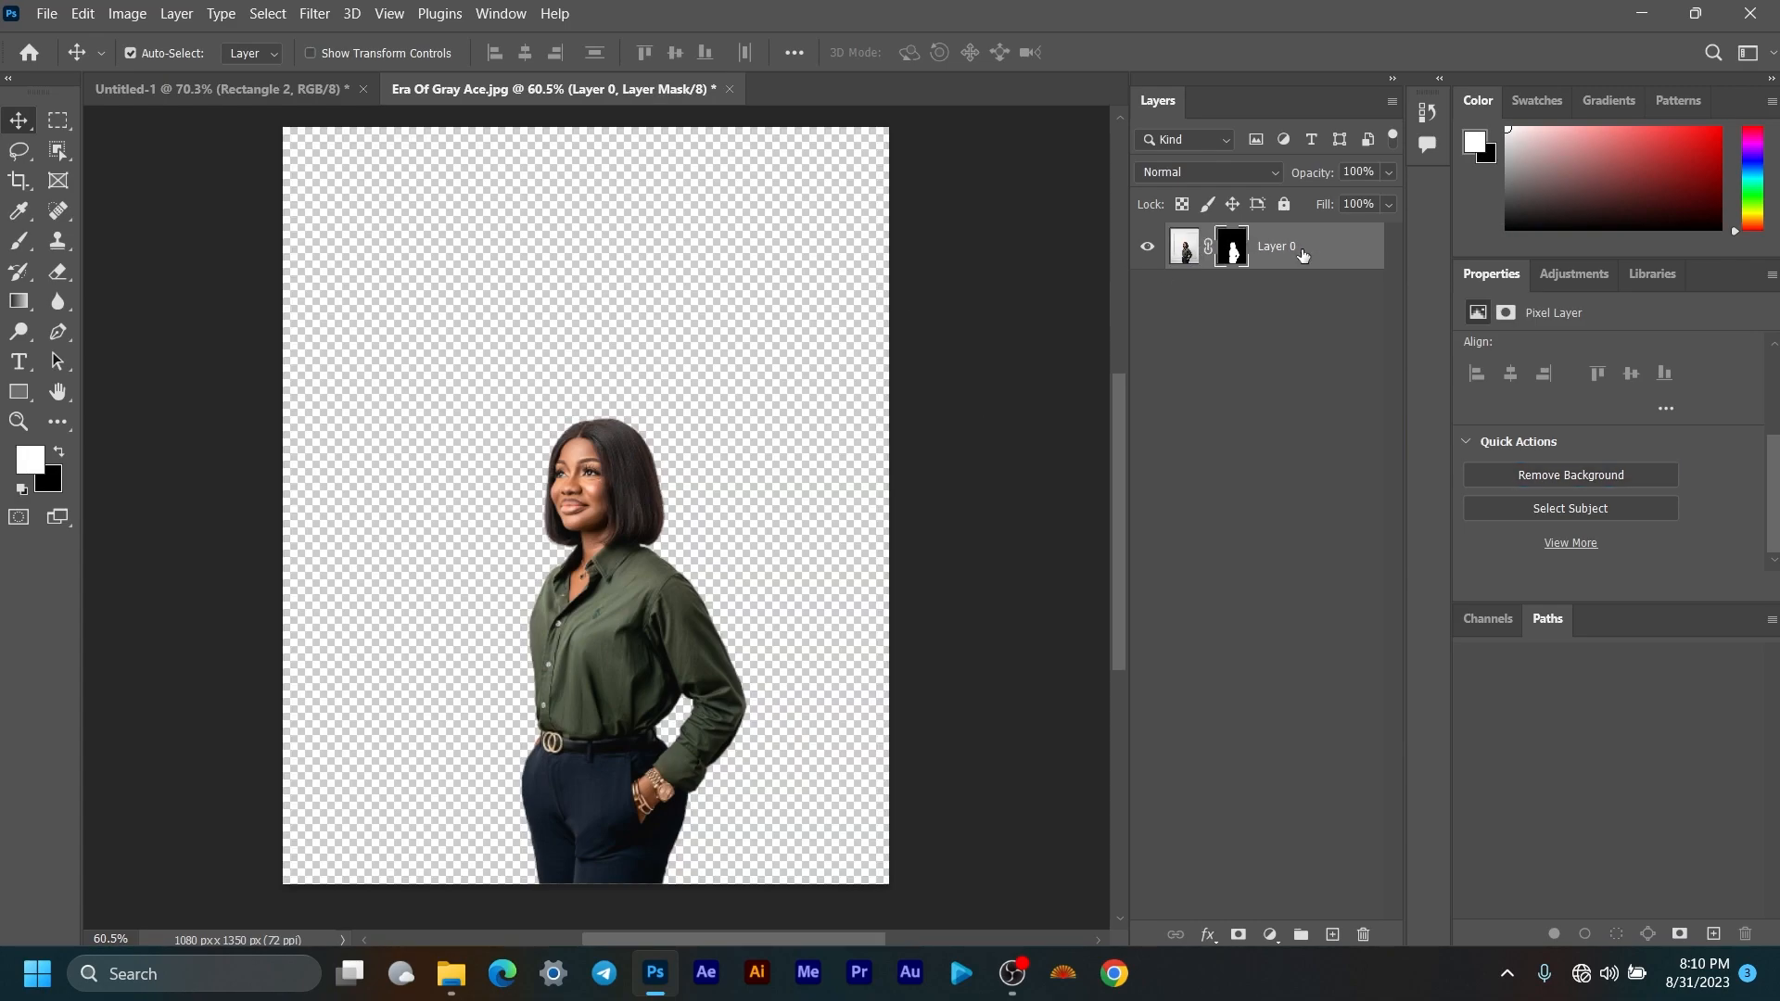
right_click(1263, 255)
left_click(1390, 335)
left_click_drag(1275, 258, 564, 539)
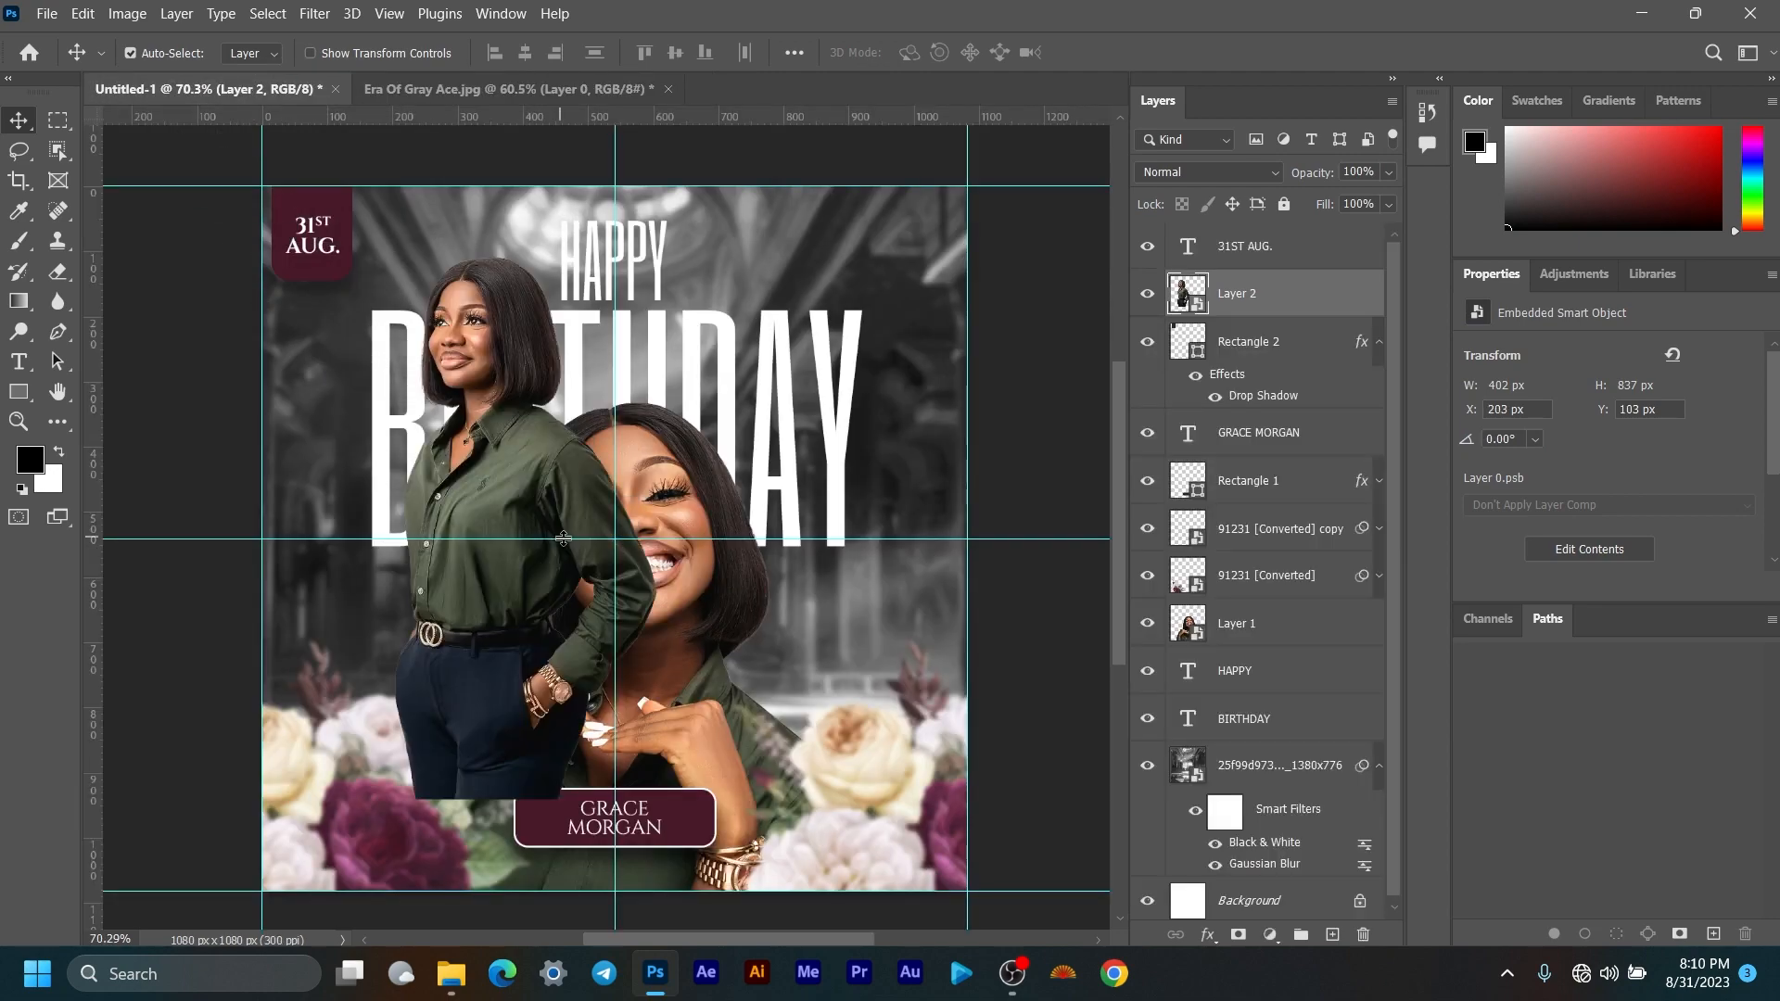
Step: Shrink the full-body figure to about 222 × 462 px and place it at the flyer's lower left
key("ctrl+t")
left_click_drag(517, 241, 519, 428)
left_click_drag(487, 495, 453, 515)
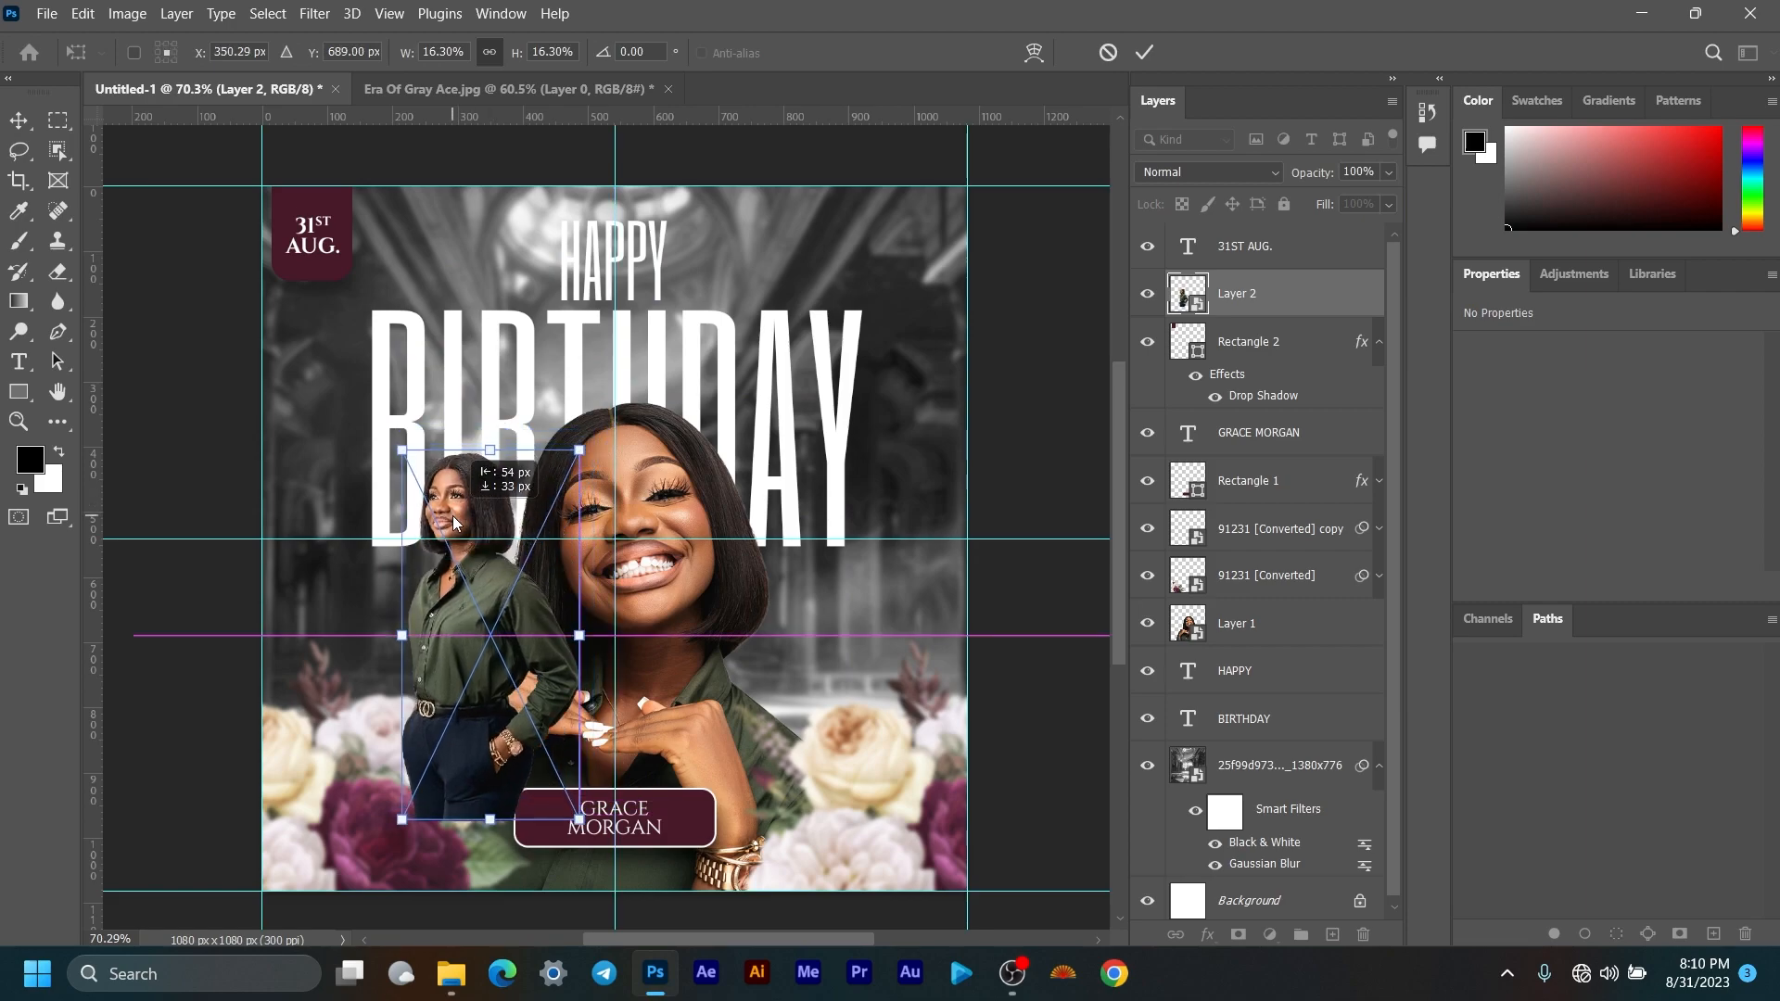
left_click_drag(492, 823, 492, 752)
left_click_drag(474, 679, 438, 701)
left_click(1147, 51)
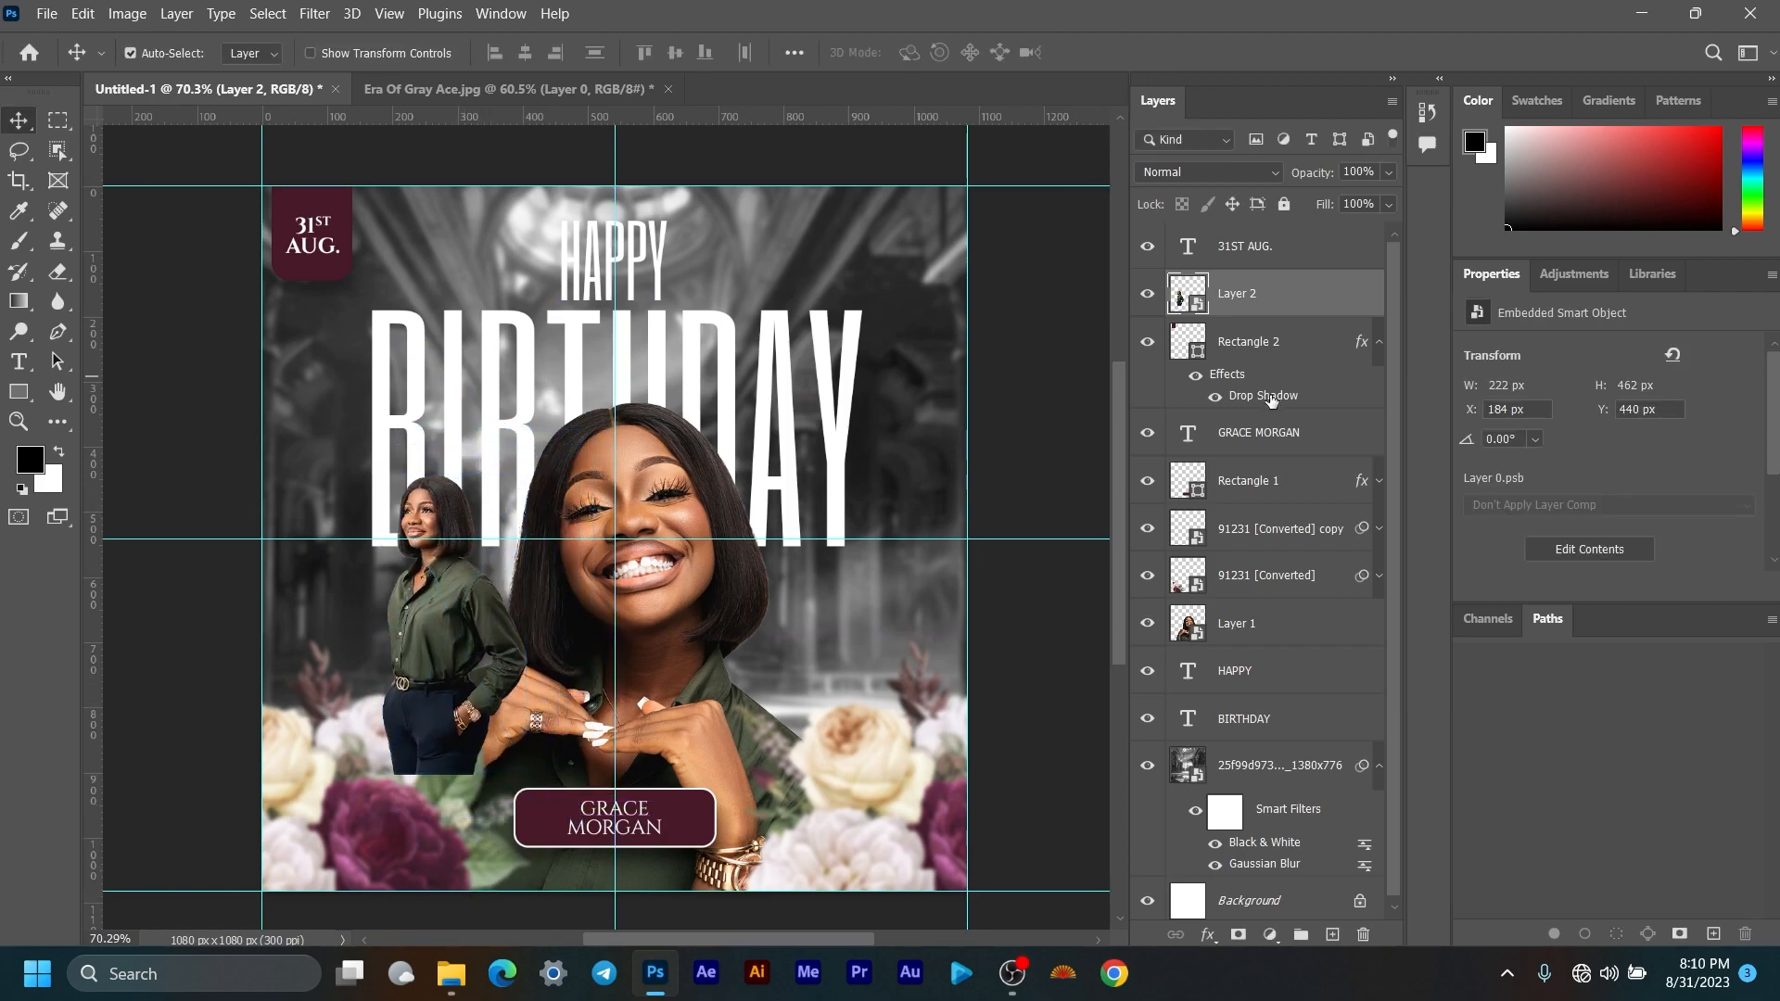
Step: Move Layer 2 below the main portrait layer and nudge the figure slightly right and down
left_click_drag(1321, 290, 1291, 616)
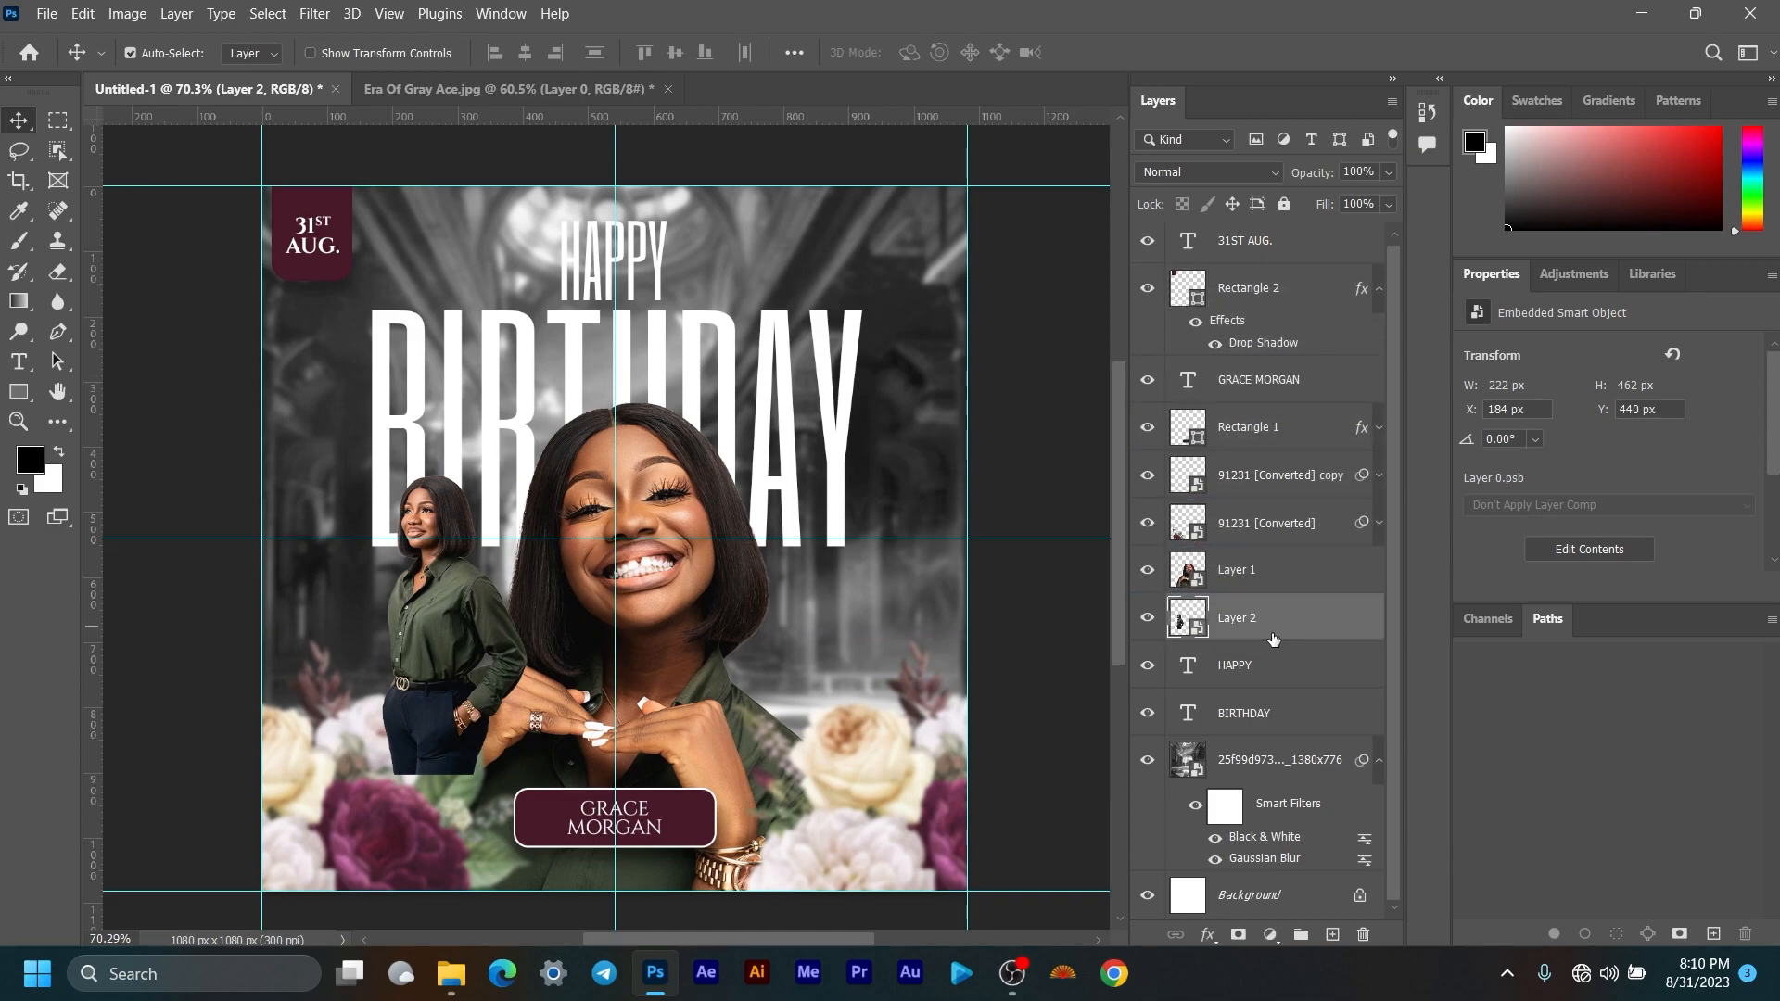
left_click_drag(447, 612, 466, 626)
scroll(629, 516, "down", 3)
scroll(629, 517, "up", 3)
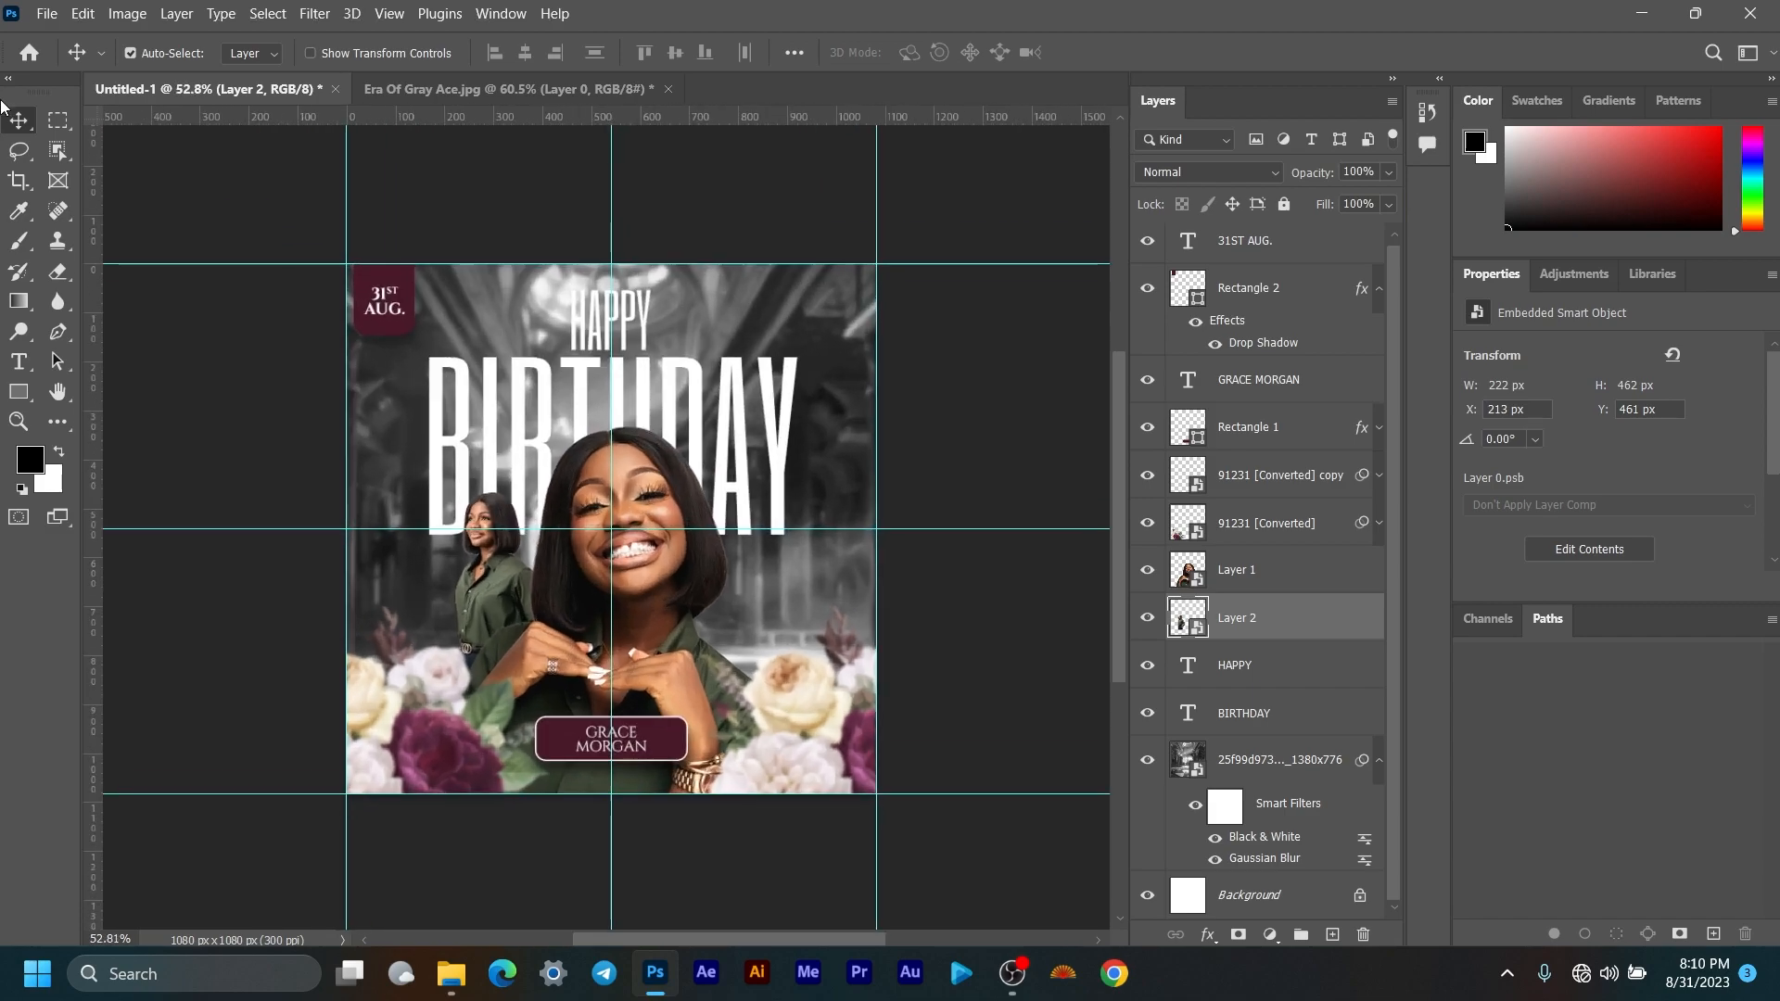
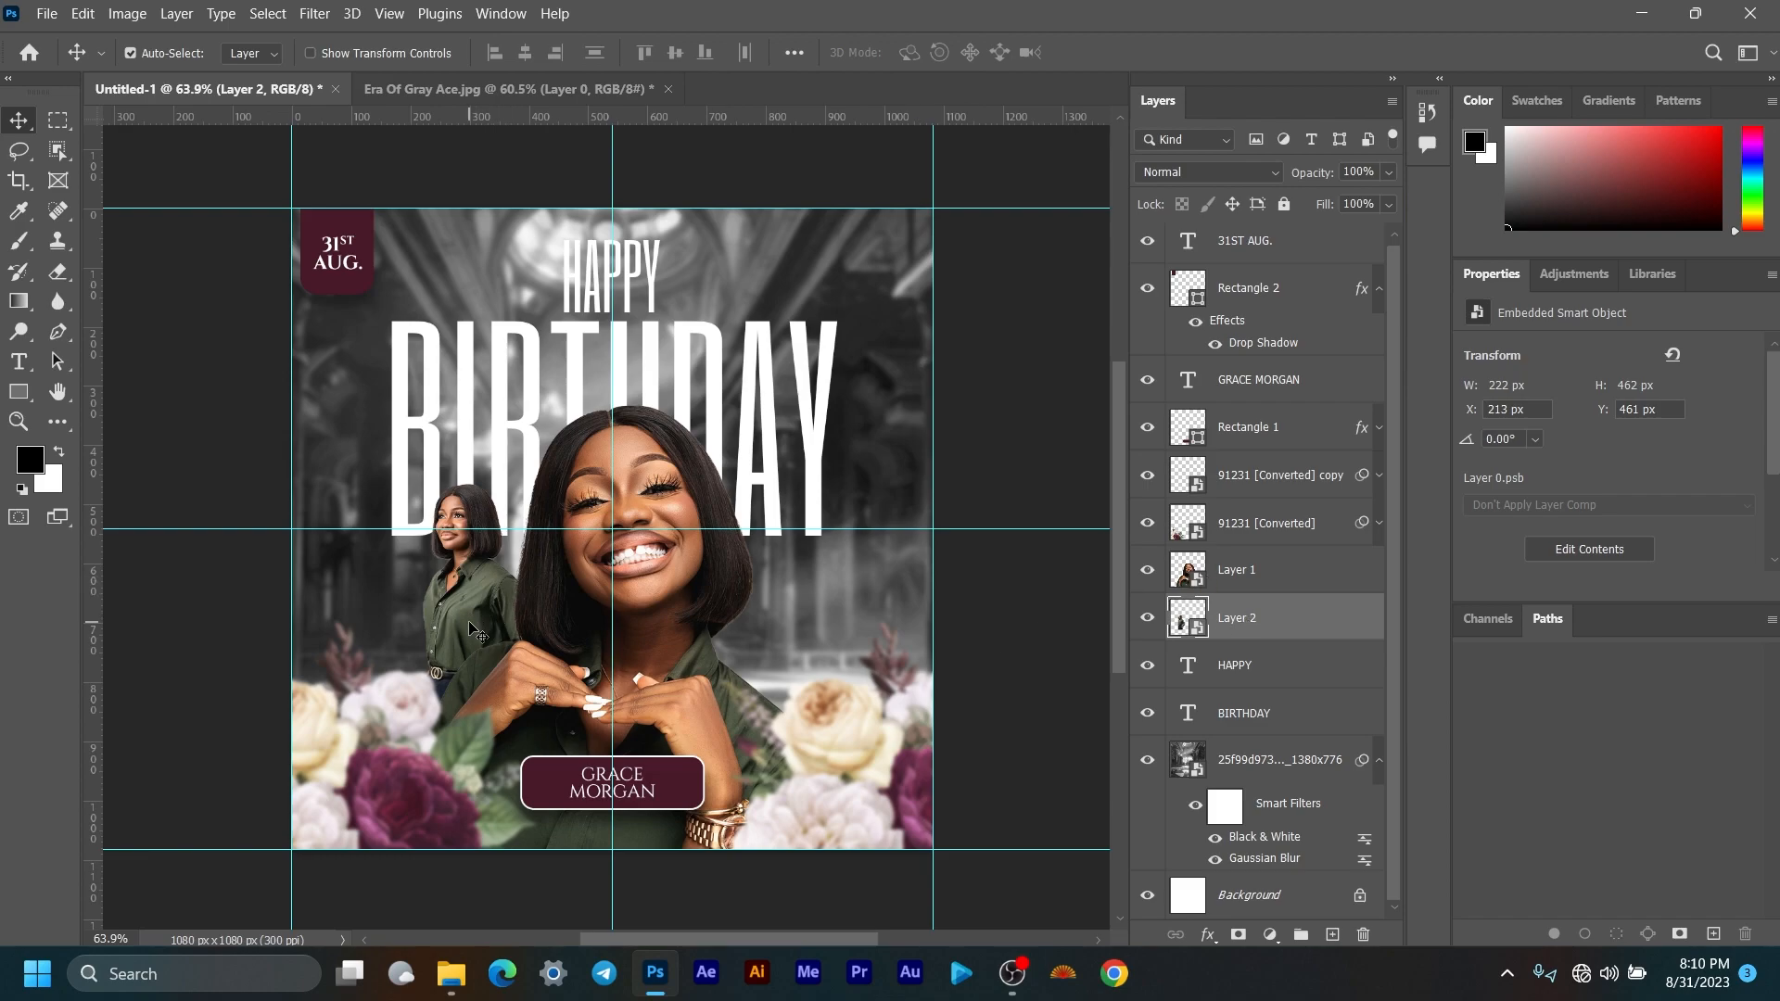
Step: Try moving and resizing the small woman photo, then cancel and delete Layer 2
left_click_drag(475, 636, 607, 421)
key("ctrl")
key("ctrl+t")
left_click_drag(626, 551, 623, 659)
left_click_drag(662, 416, 454, 614)
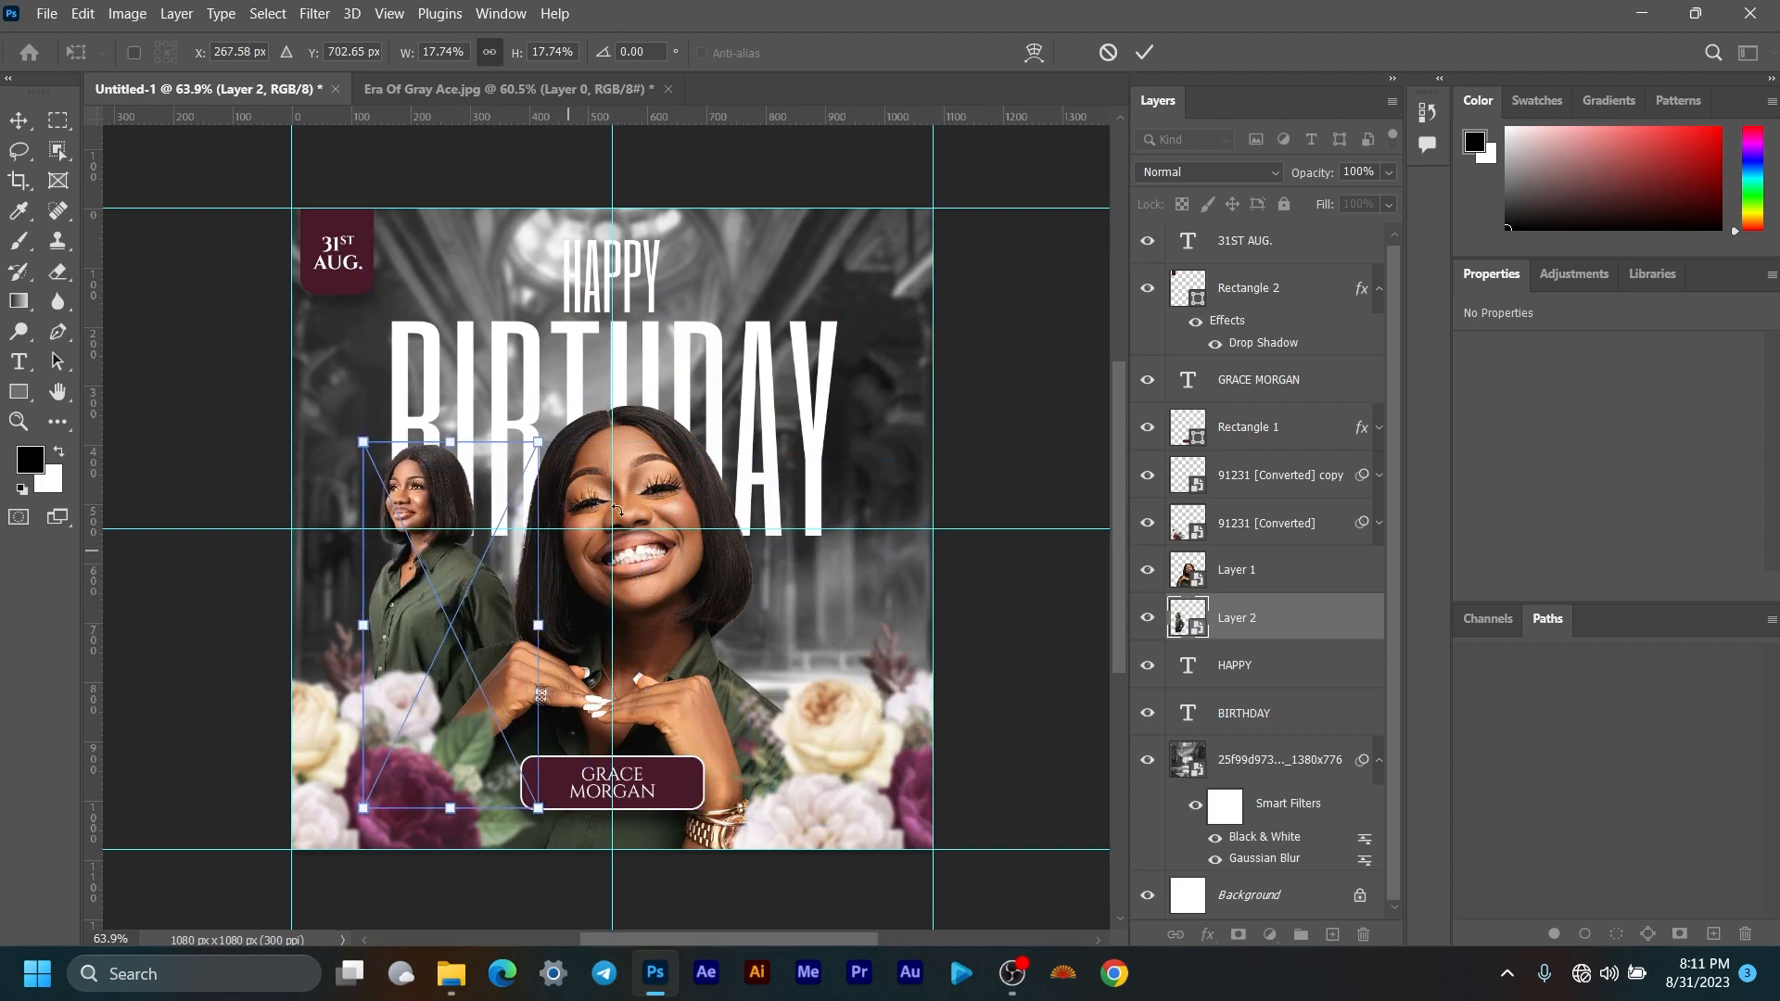
left_click(1110, 52)
key("Delete")
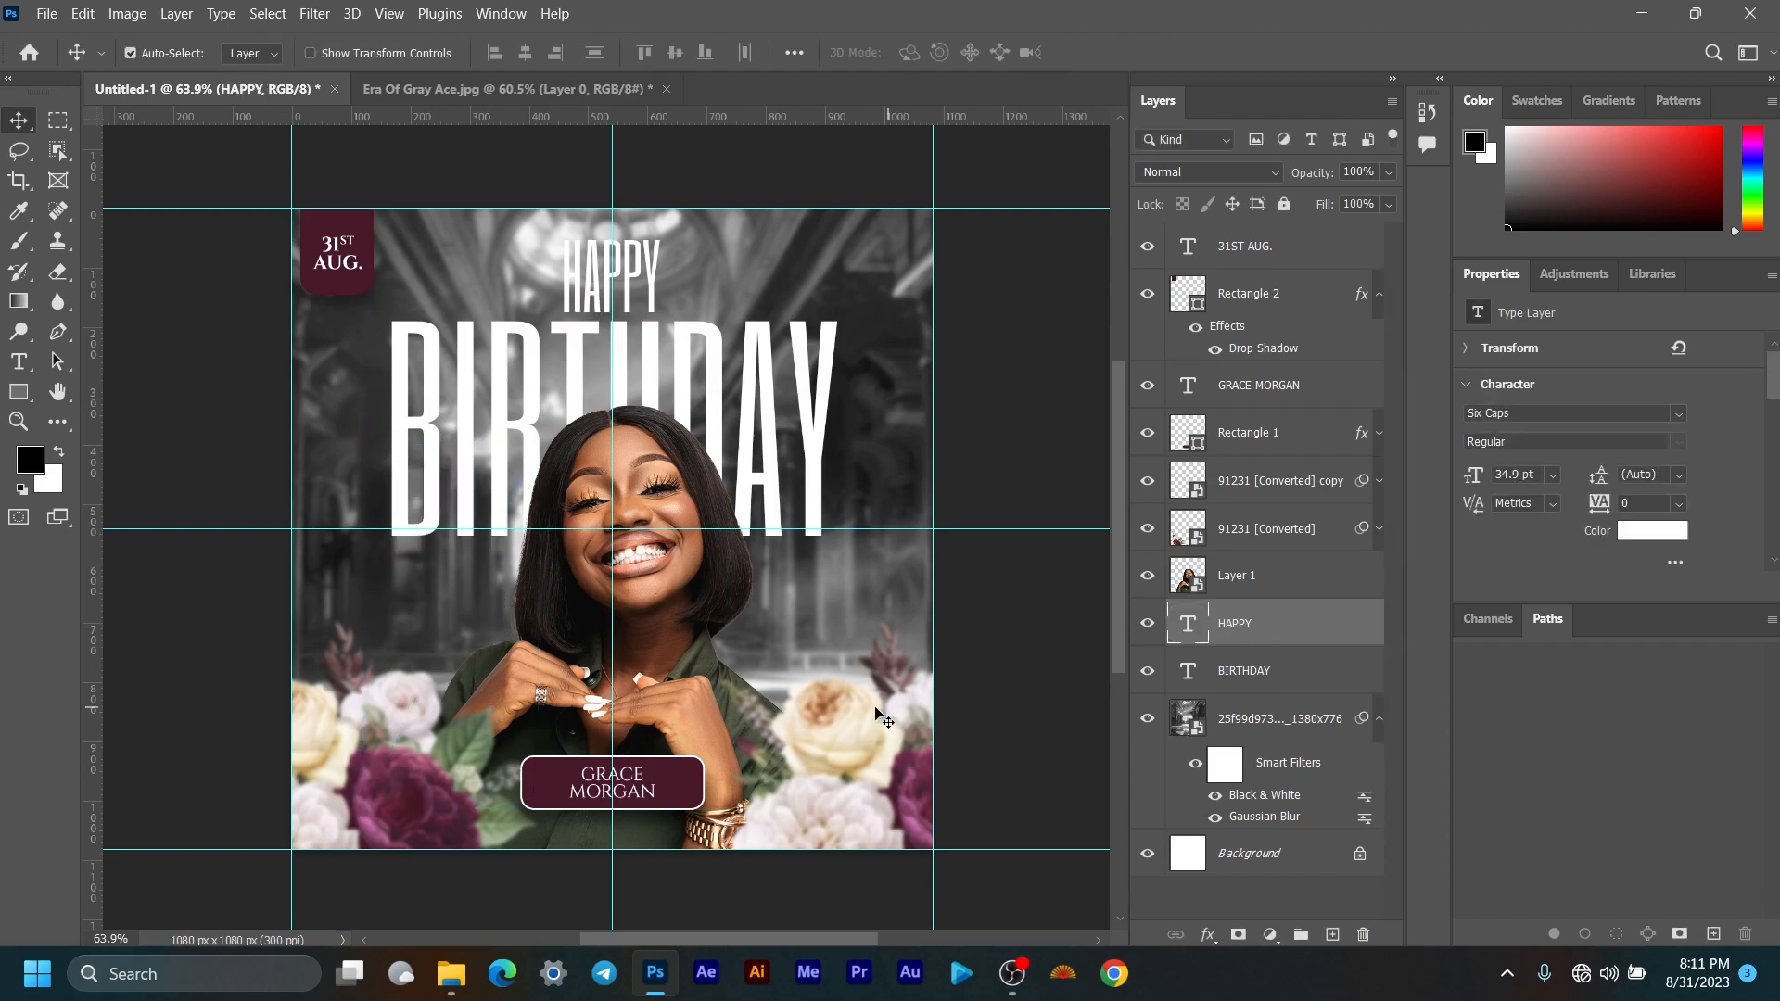
Step: Close Era Of Gray Ace.jpg without saving and bring up the BIRTHDAY TUTORIAL folder
left_click(671, 86)
left_click(665, 88)
left_click(907, 386)
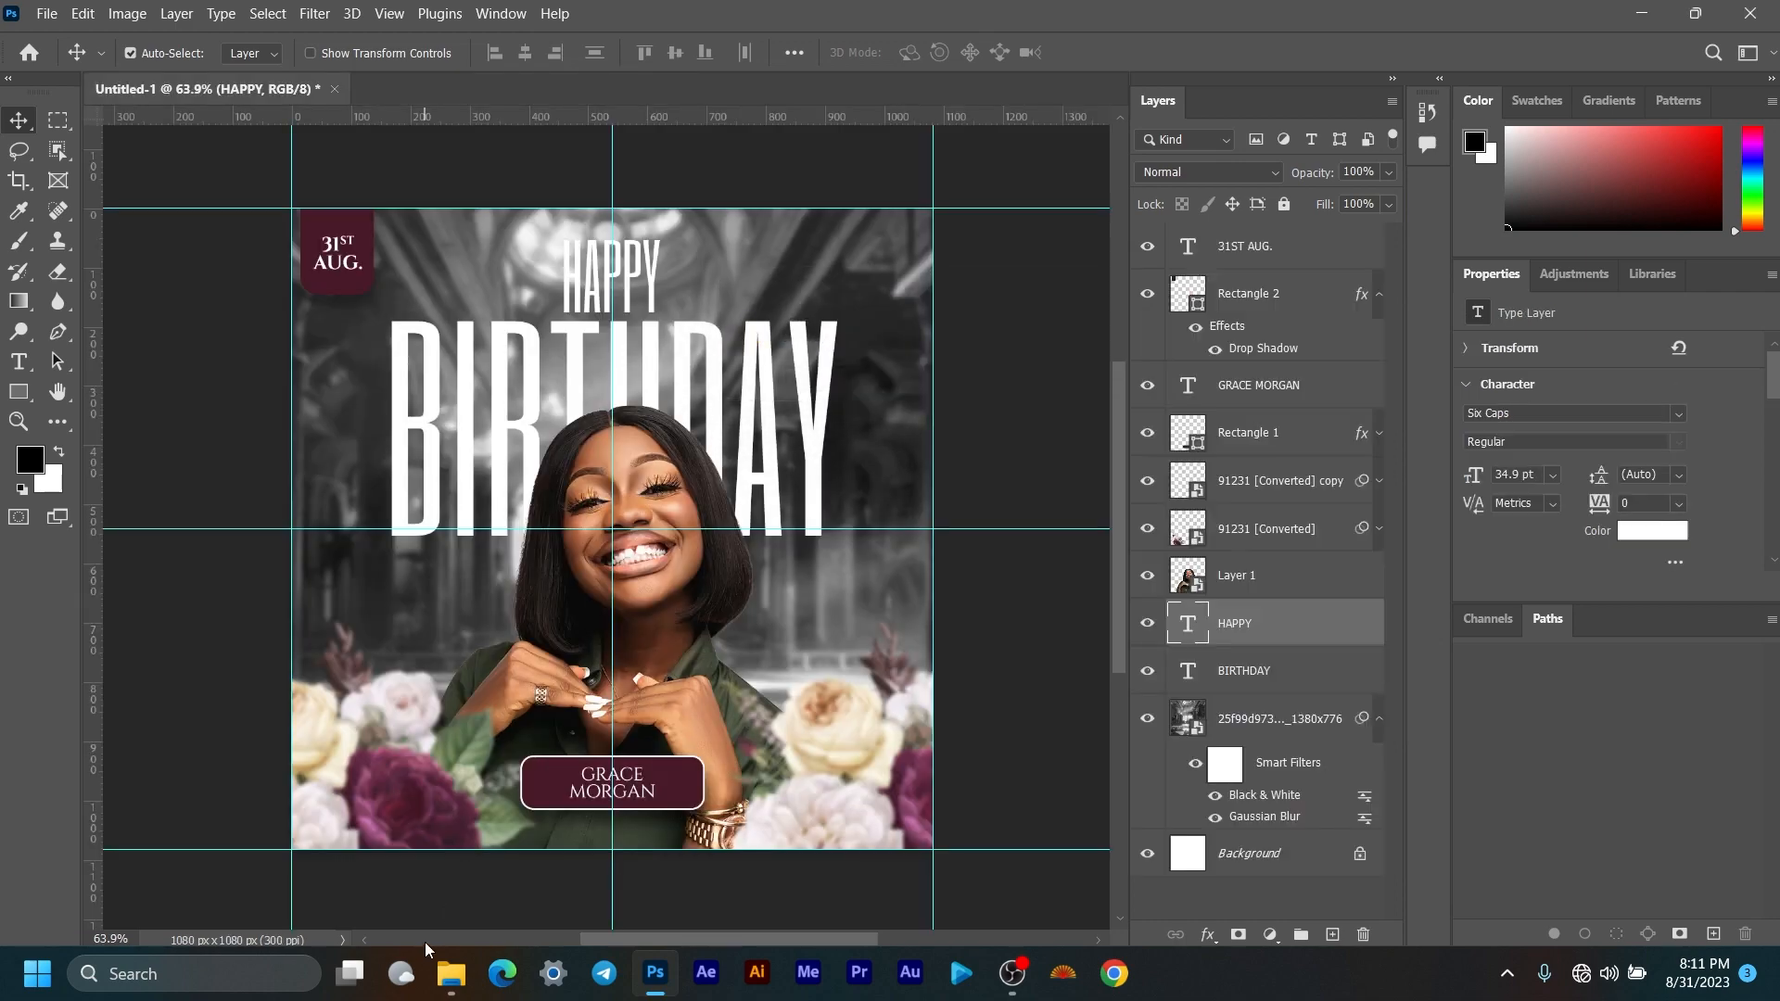
left_click(452, 973)
Step: Move the folder window aside and drag 14196 [Converted].png into Photoshop
left_click(1336, 535)
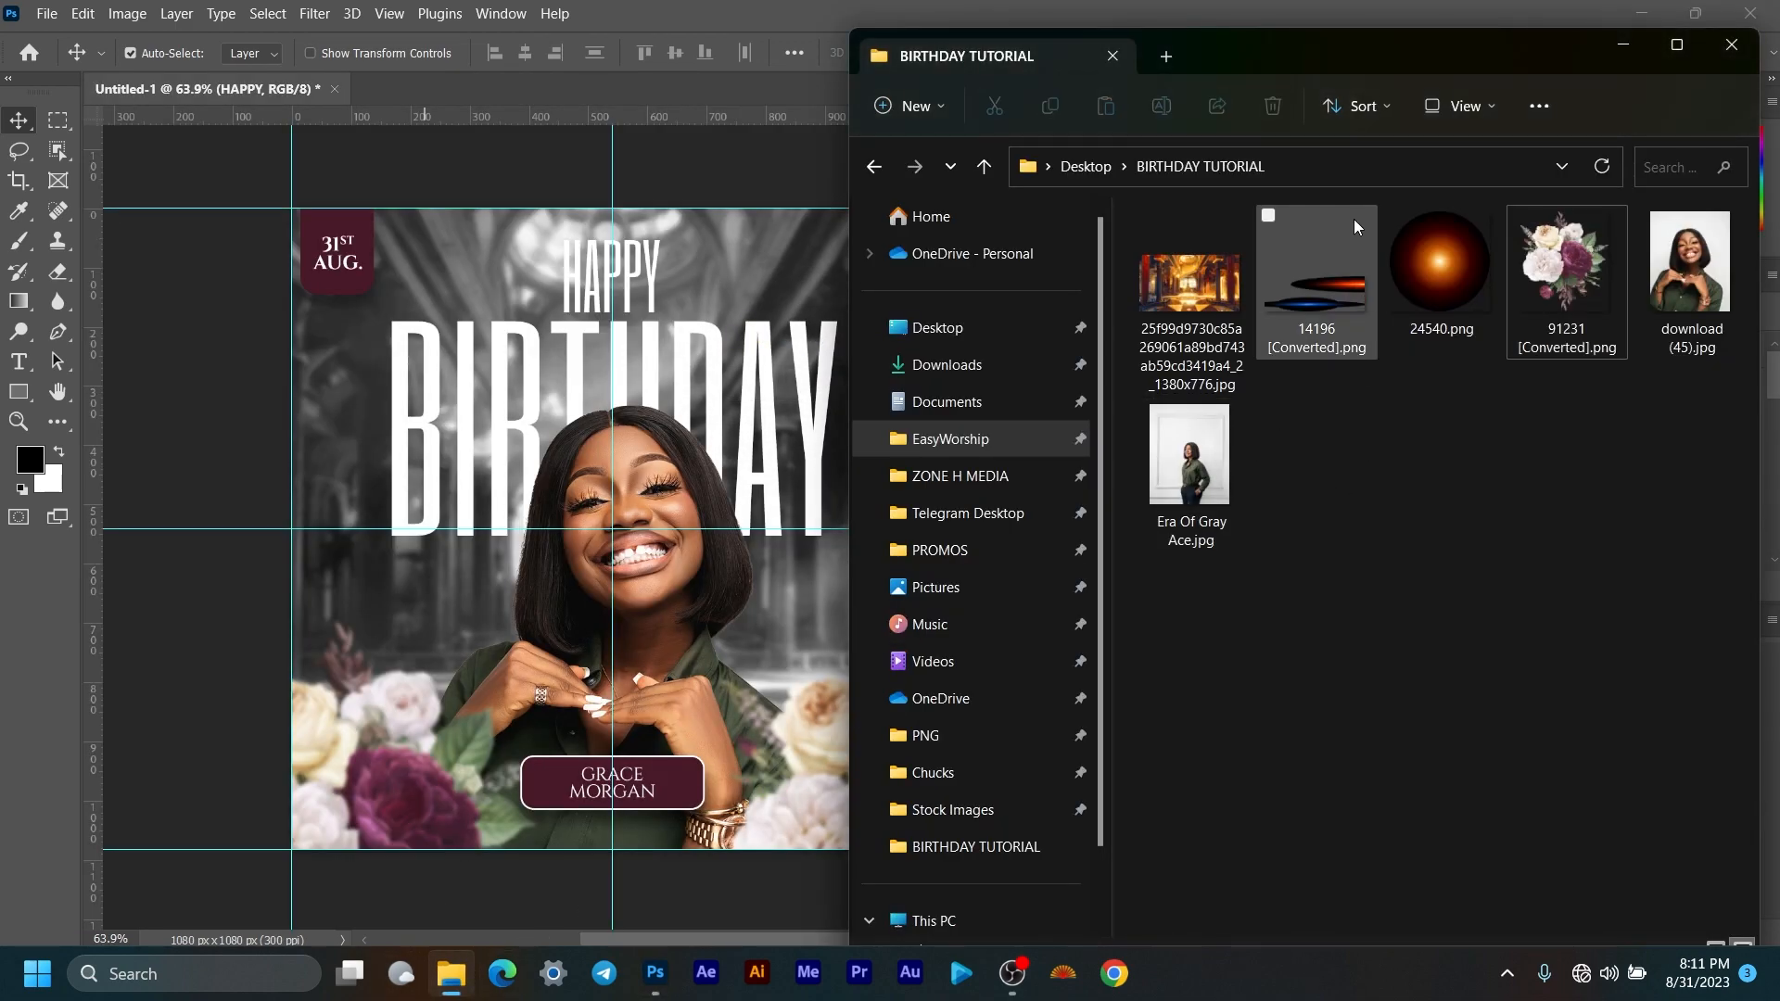
left_click_drag(1336, 51, 491, 39)
left_click_drag(508, 273, 1511, 760)
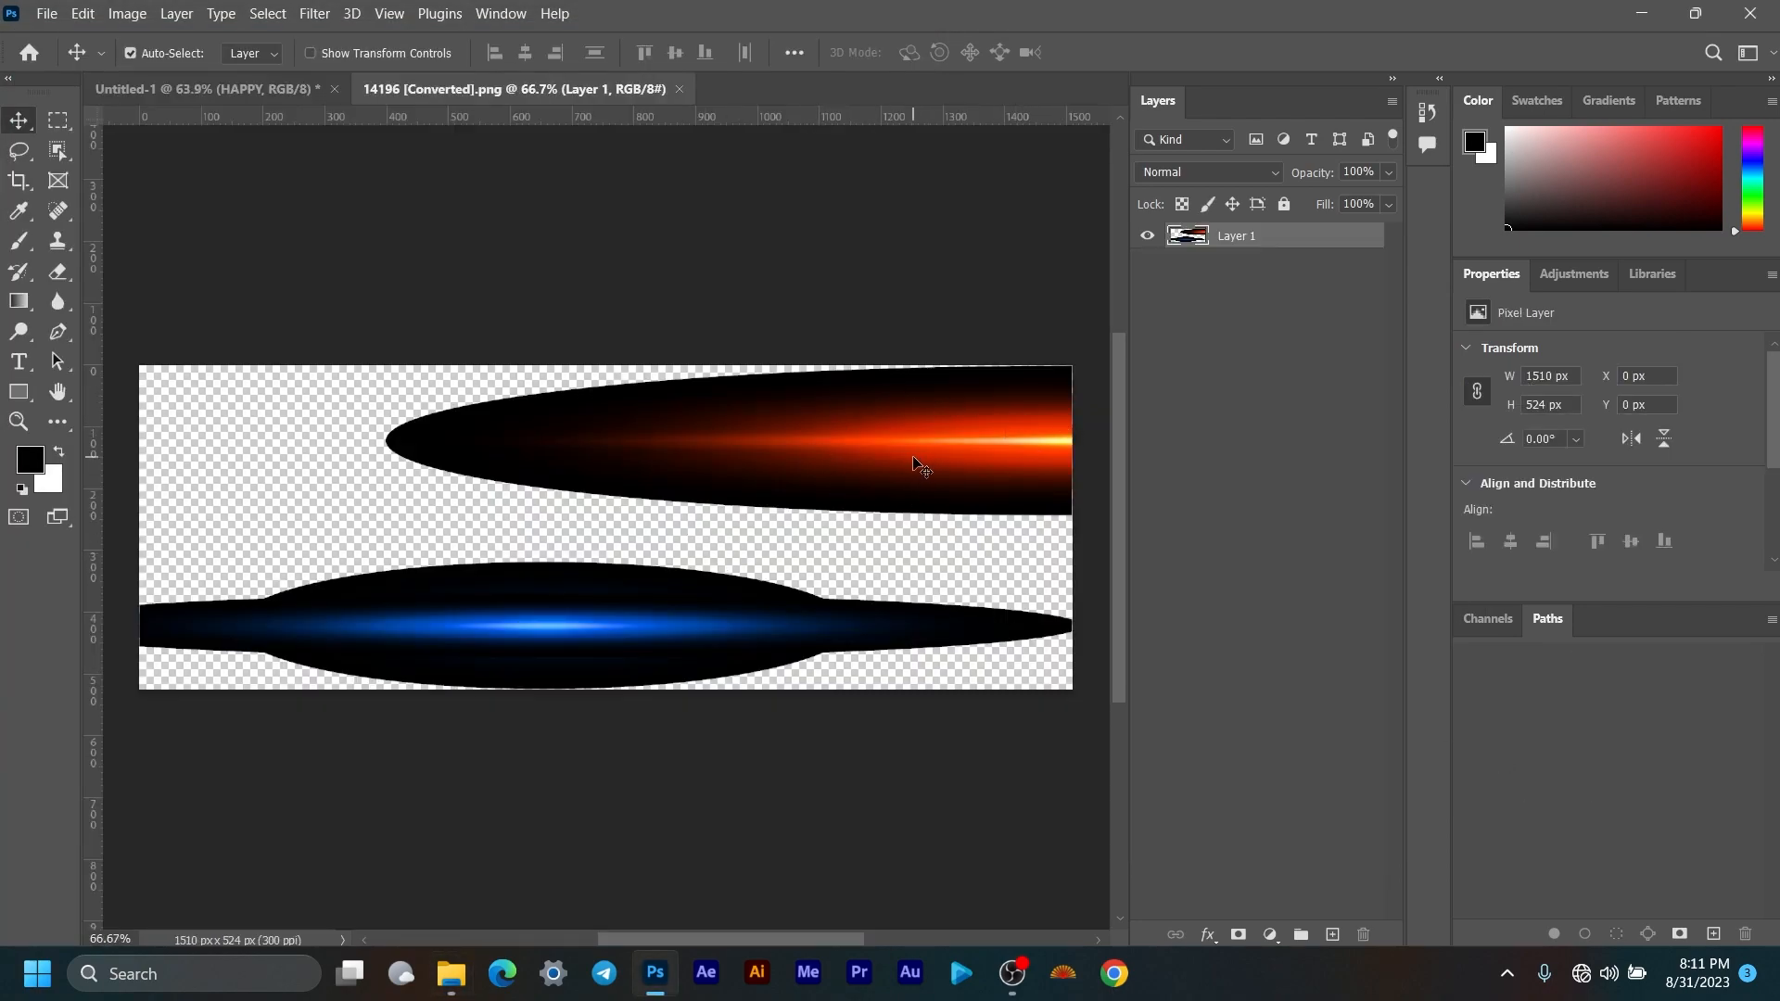
Step: Copy the marquee-selected orange flare to Layer 2 and drag it into the Untitled-1 flyer
left_click(58, 120)
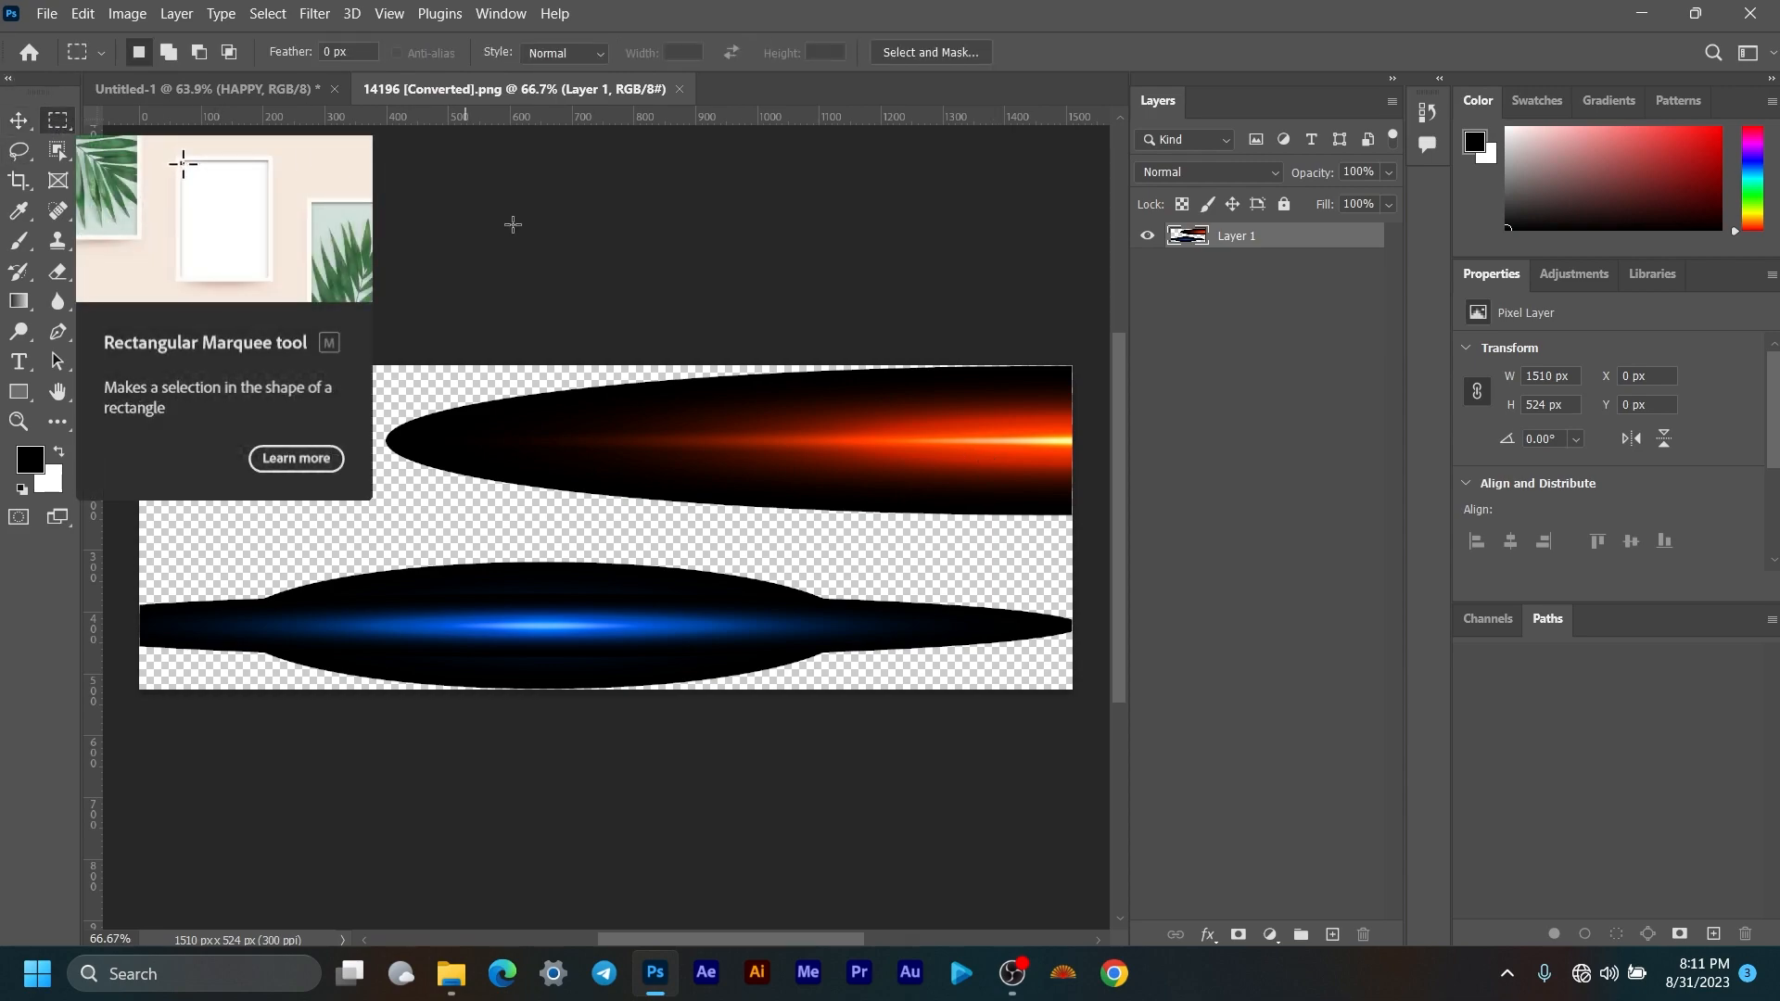
left_click_drag(307, 306, 1122, 527)
right_click(734, 465)
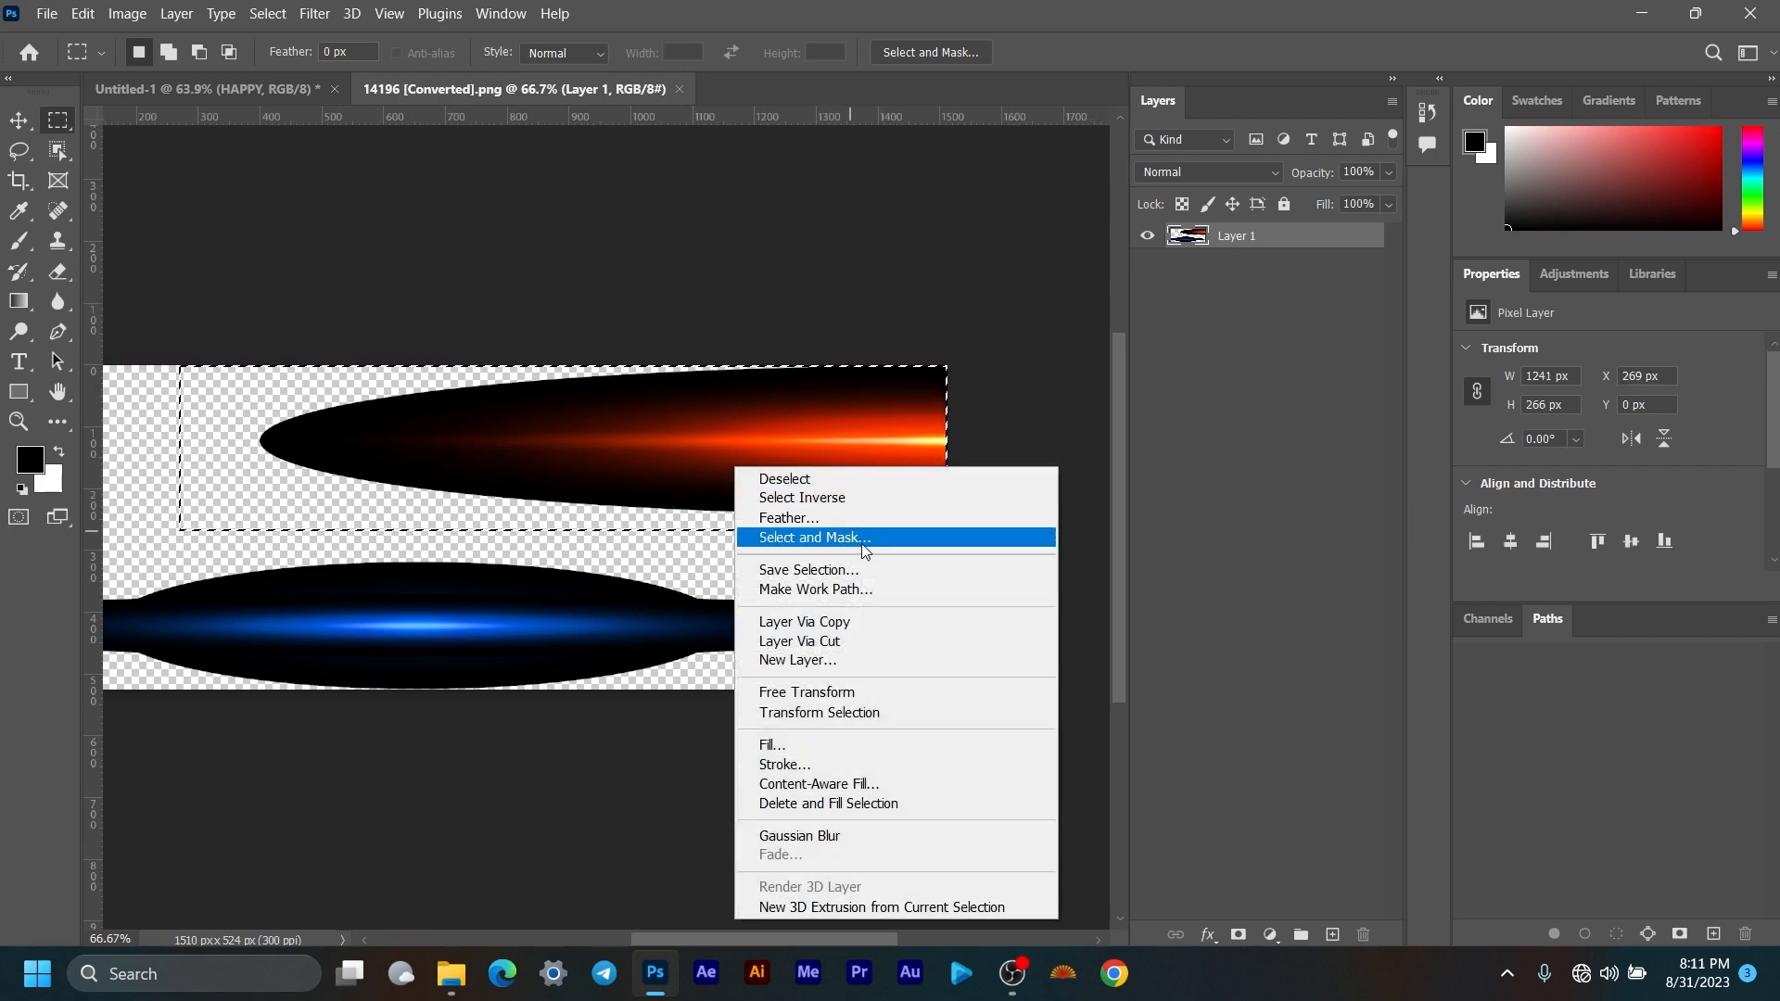
left_click(864, 640)
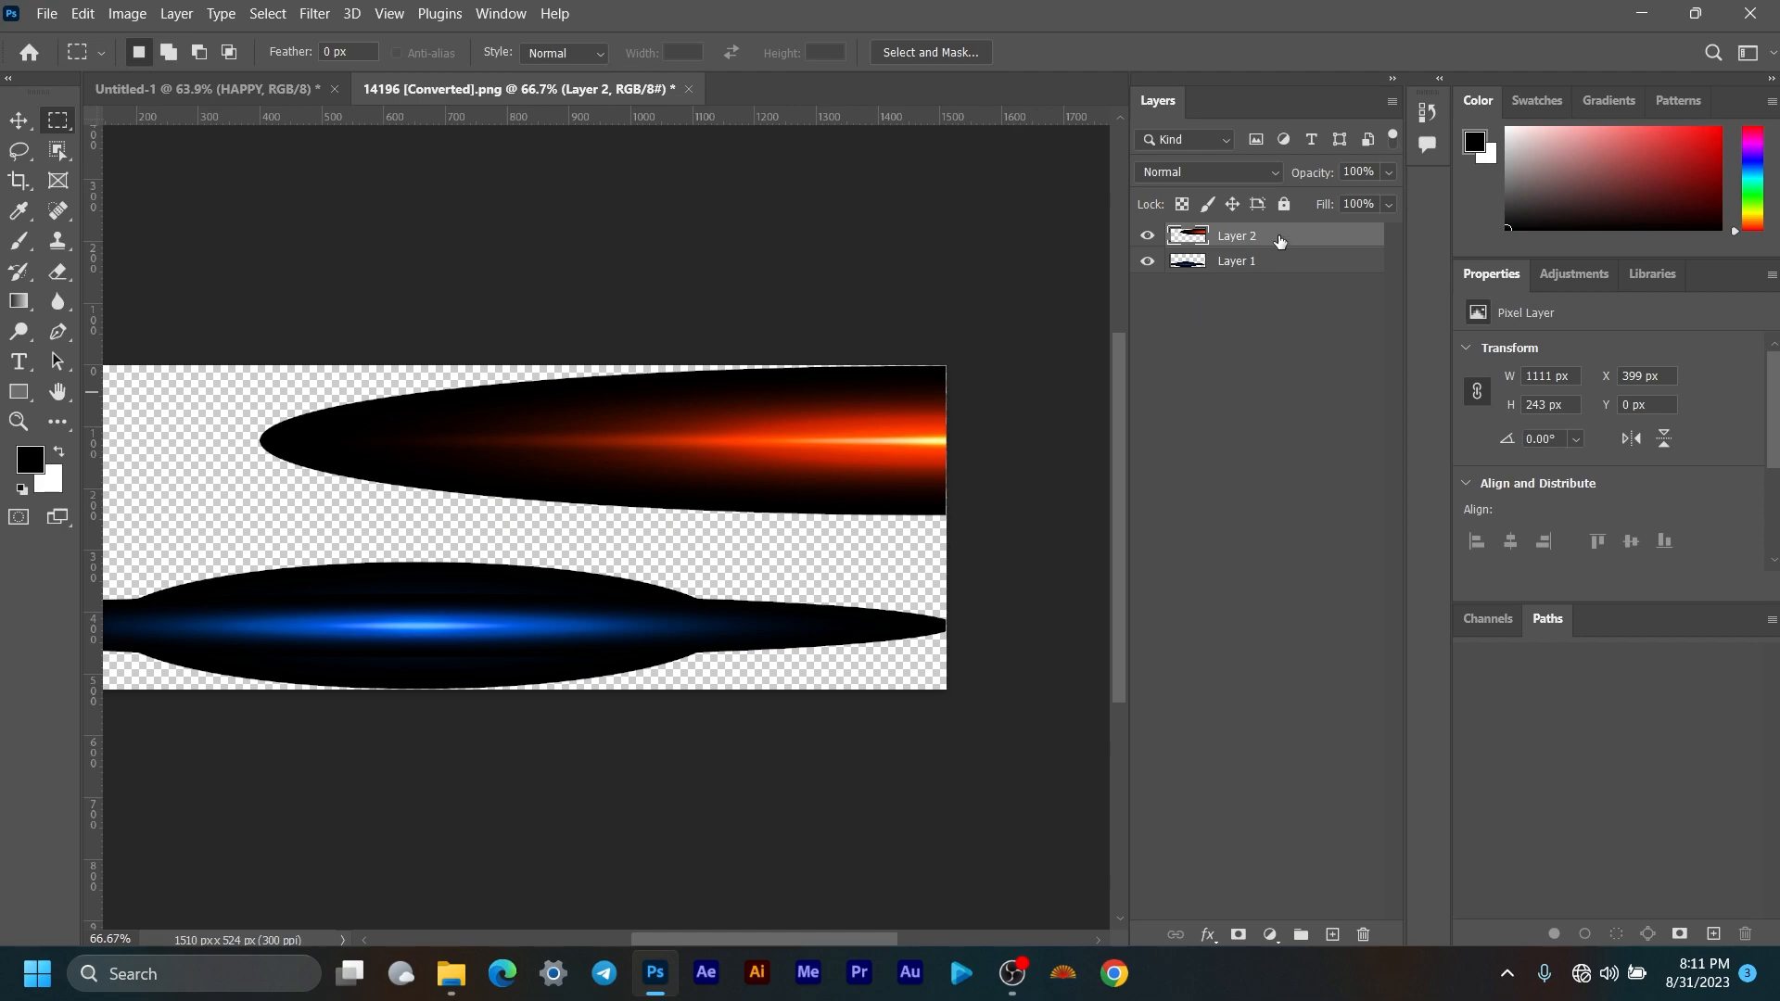
mouse_move(1279, 239)
left_mouse_down()
mouse_move(533, 88)
mouse_move(278, 89)
mouse_move(392, 285)
mouse_move(500, 600)
left_mouse_up()
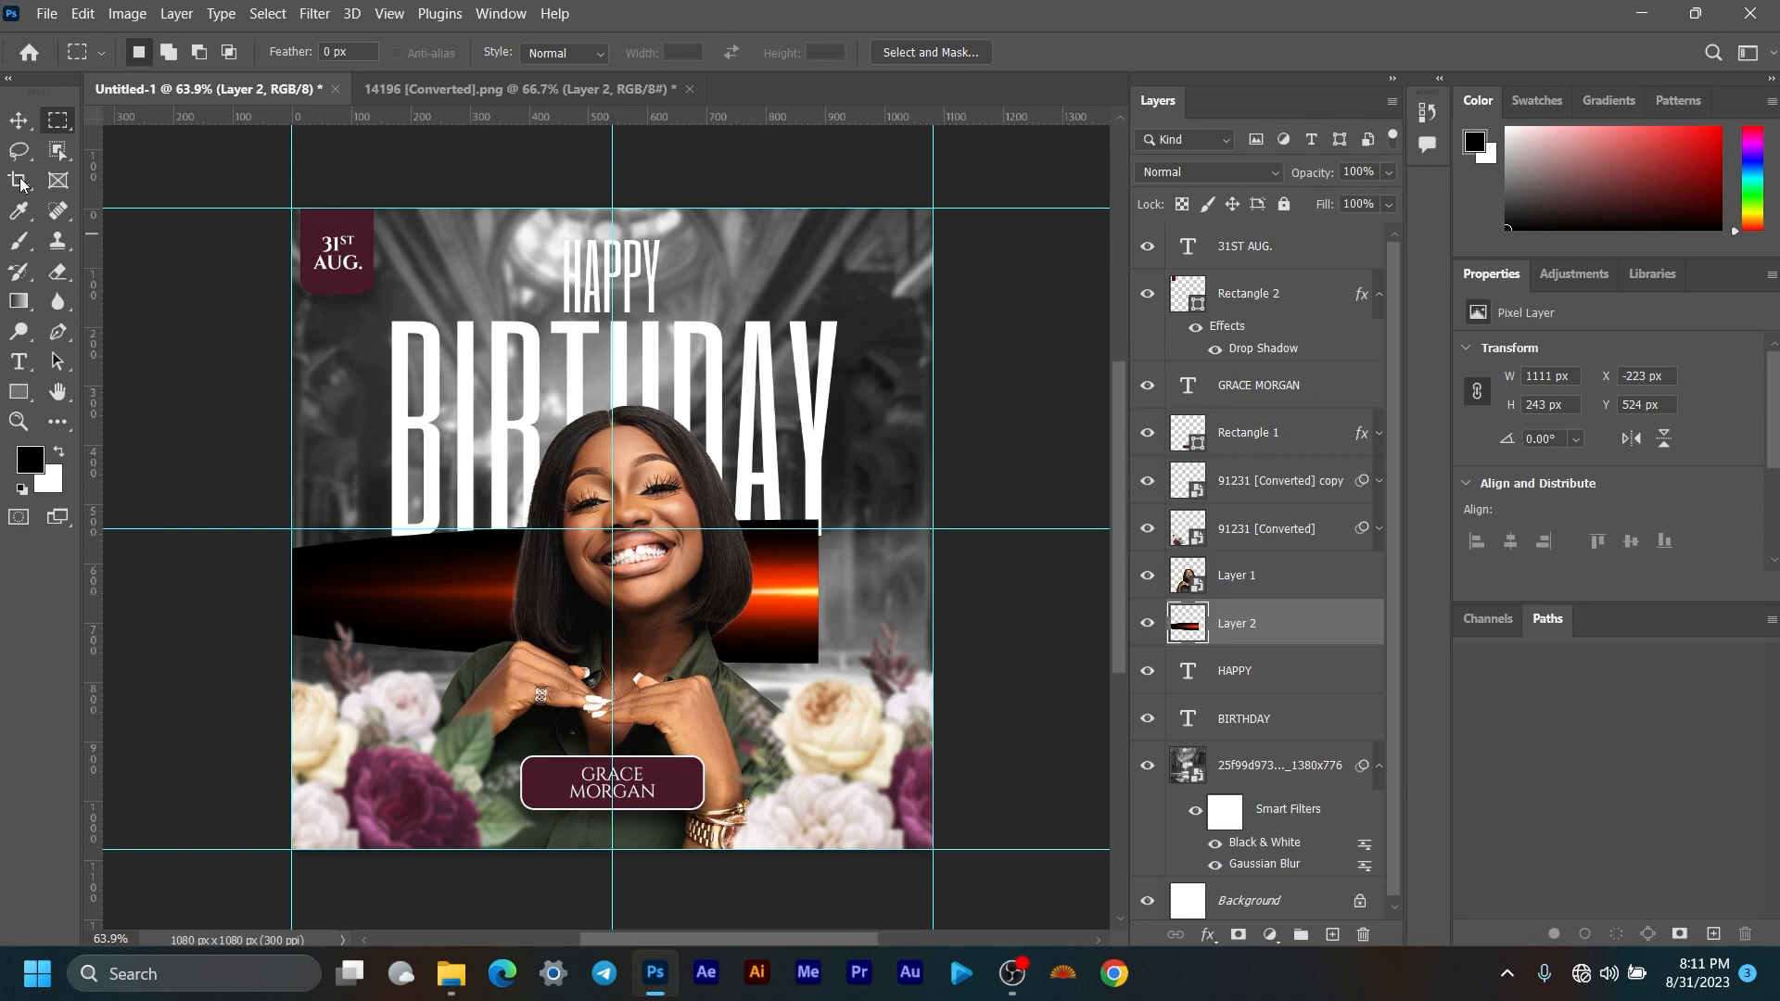
Step: Shrink the orange flare and place it at the flyer's left edge, mid-height
left_click(18, 118)
key("ctrl+t")
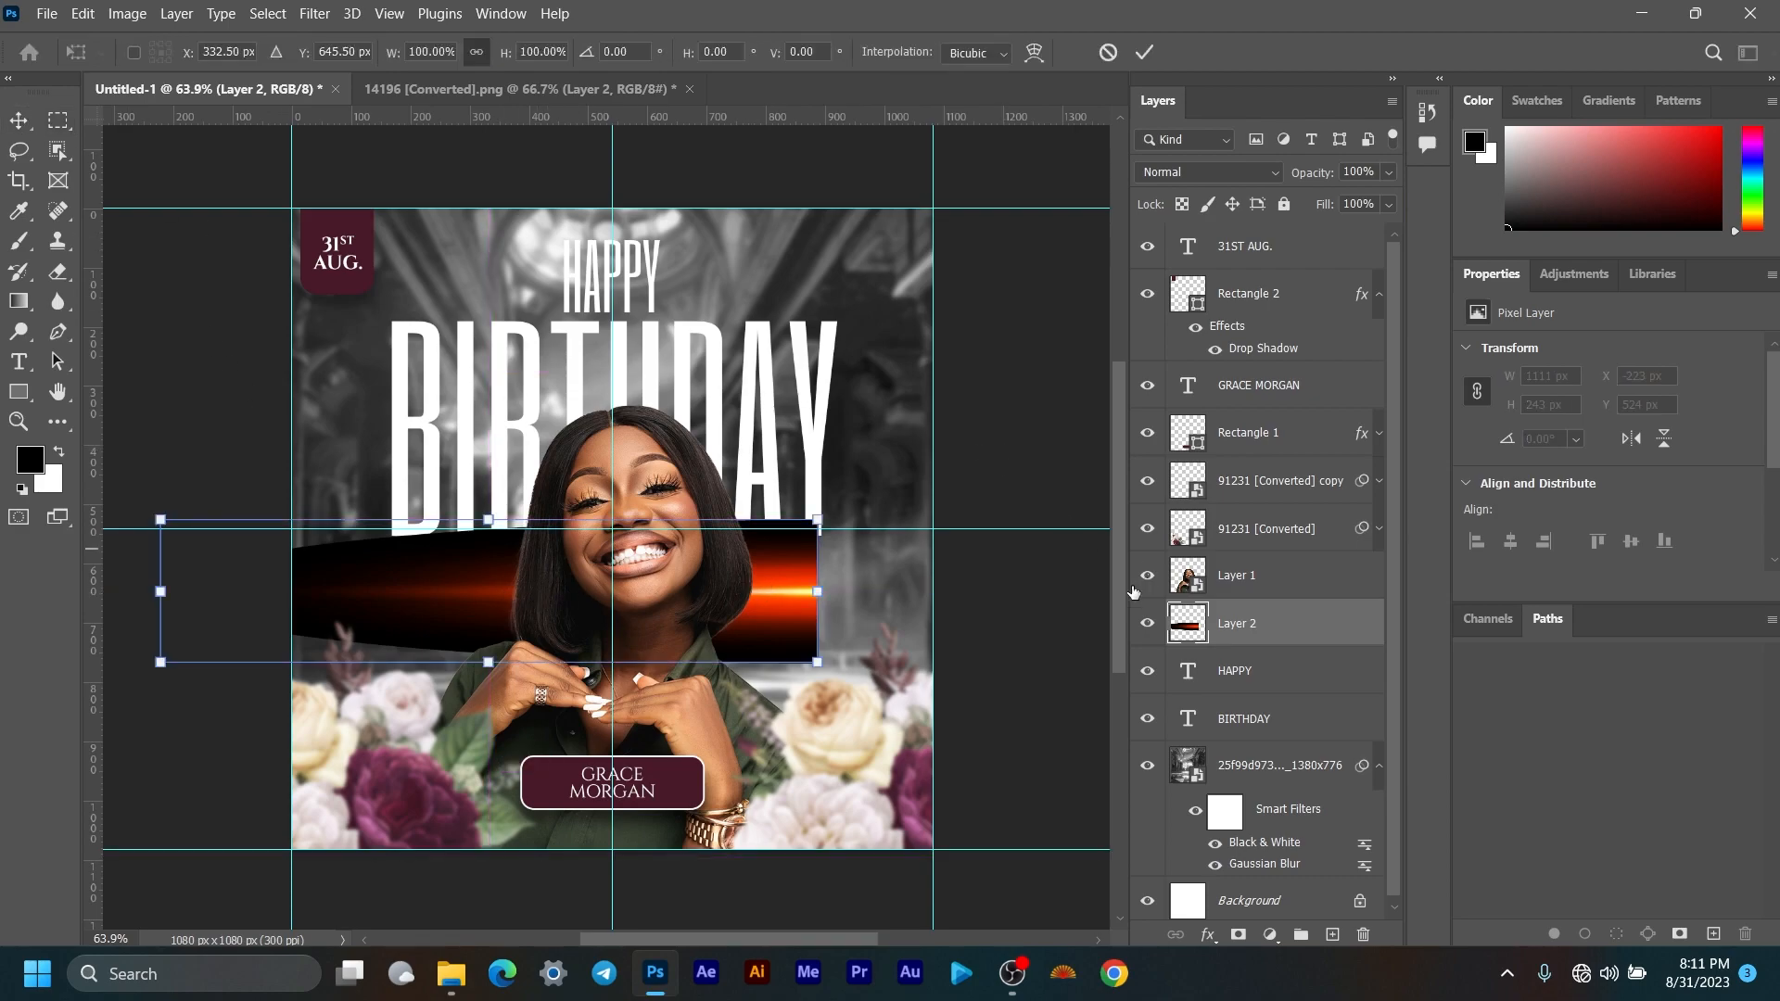
mouse_move(830, 675)
left_mouse_down()
mouse_move(784, 619)
mouse_move(806, 629)
mouse_move(629, 590)
left_mouse_up()
left_click_drag(514, 592, 483, 558)
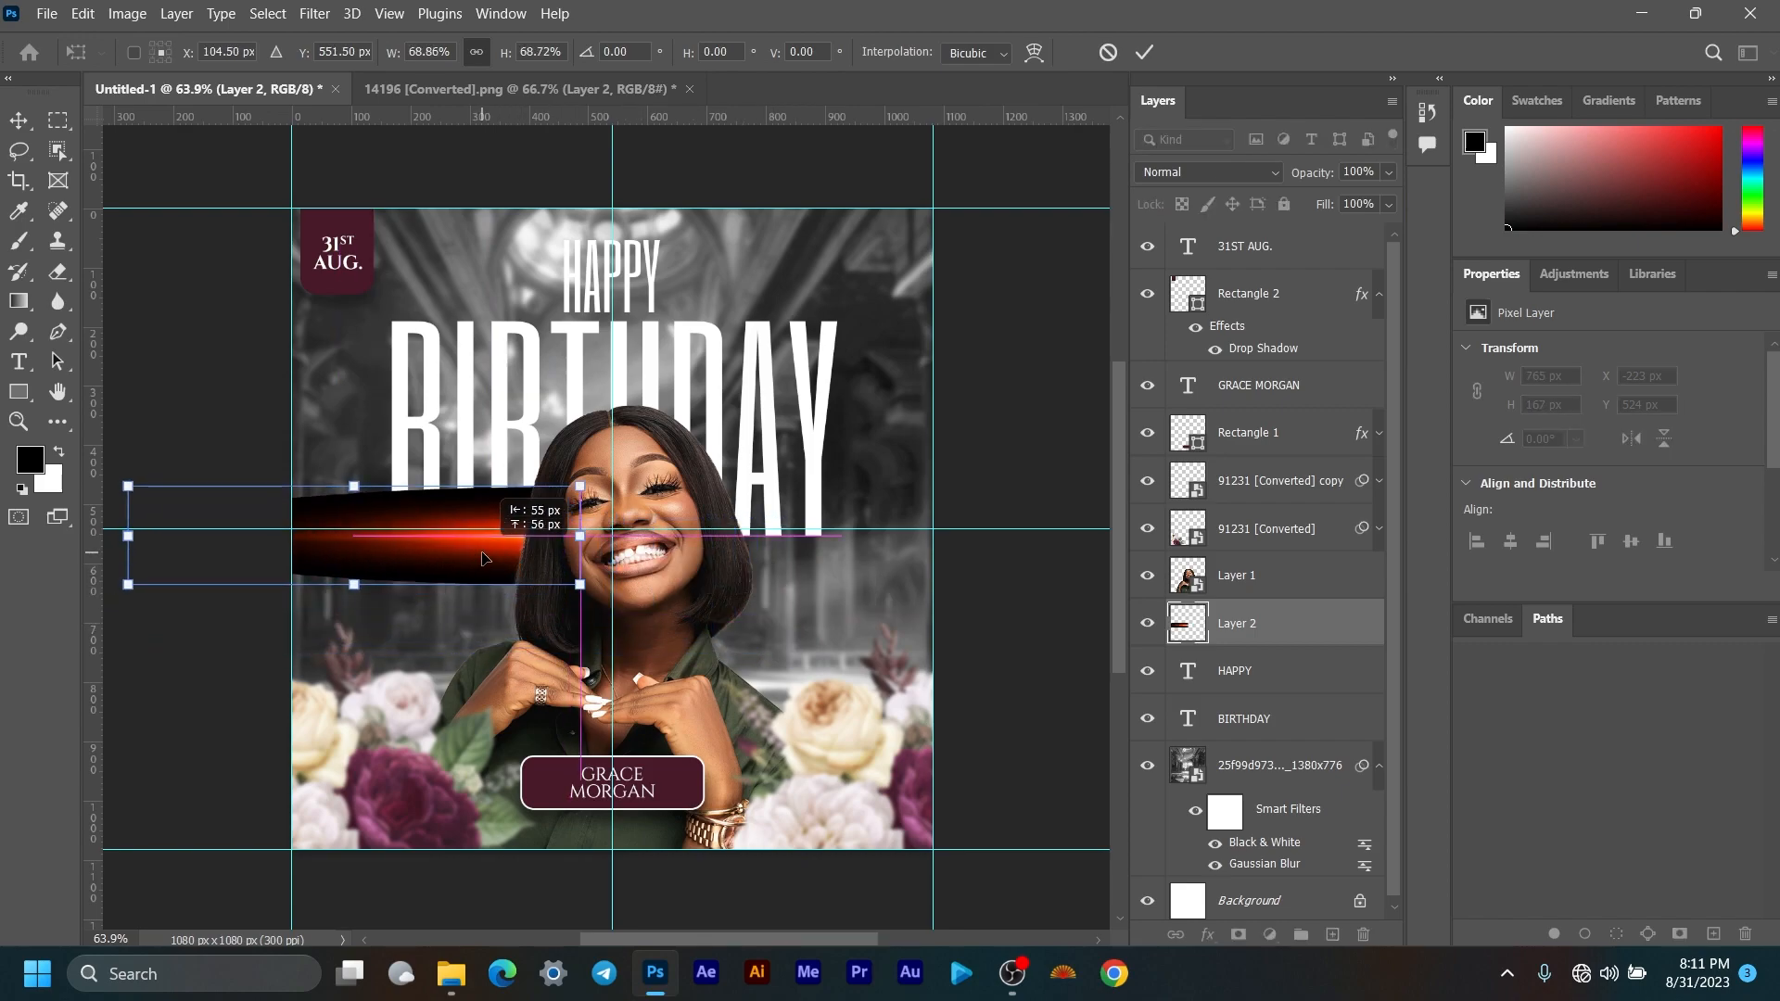
left_click(1144, 52)
Step: Hide the woman's photo layer, Layer 1
right_click(1255, 627)
left_click(1224, 633)
left_click(1144, 577)
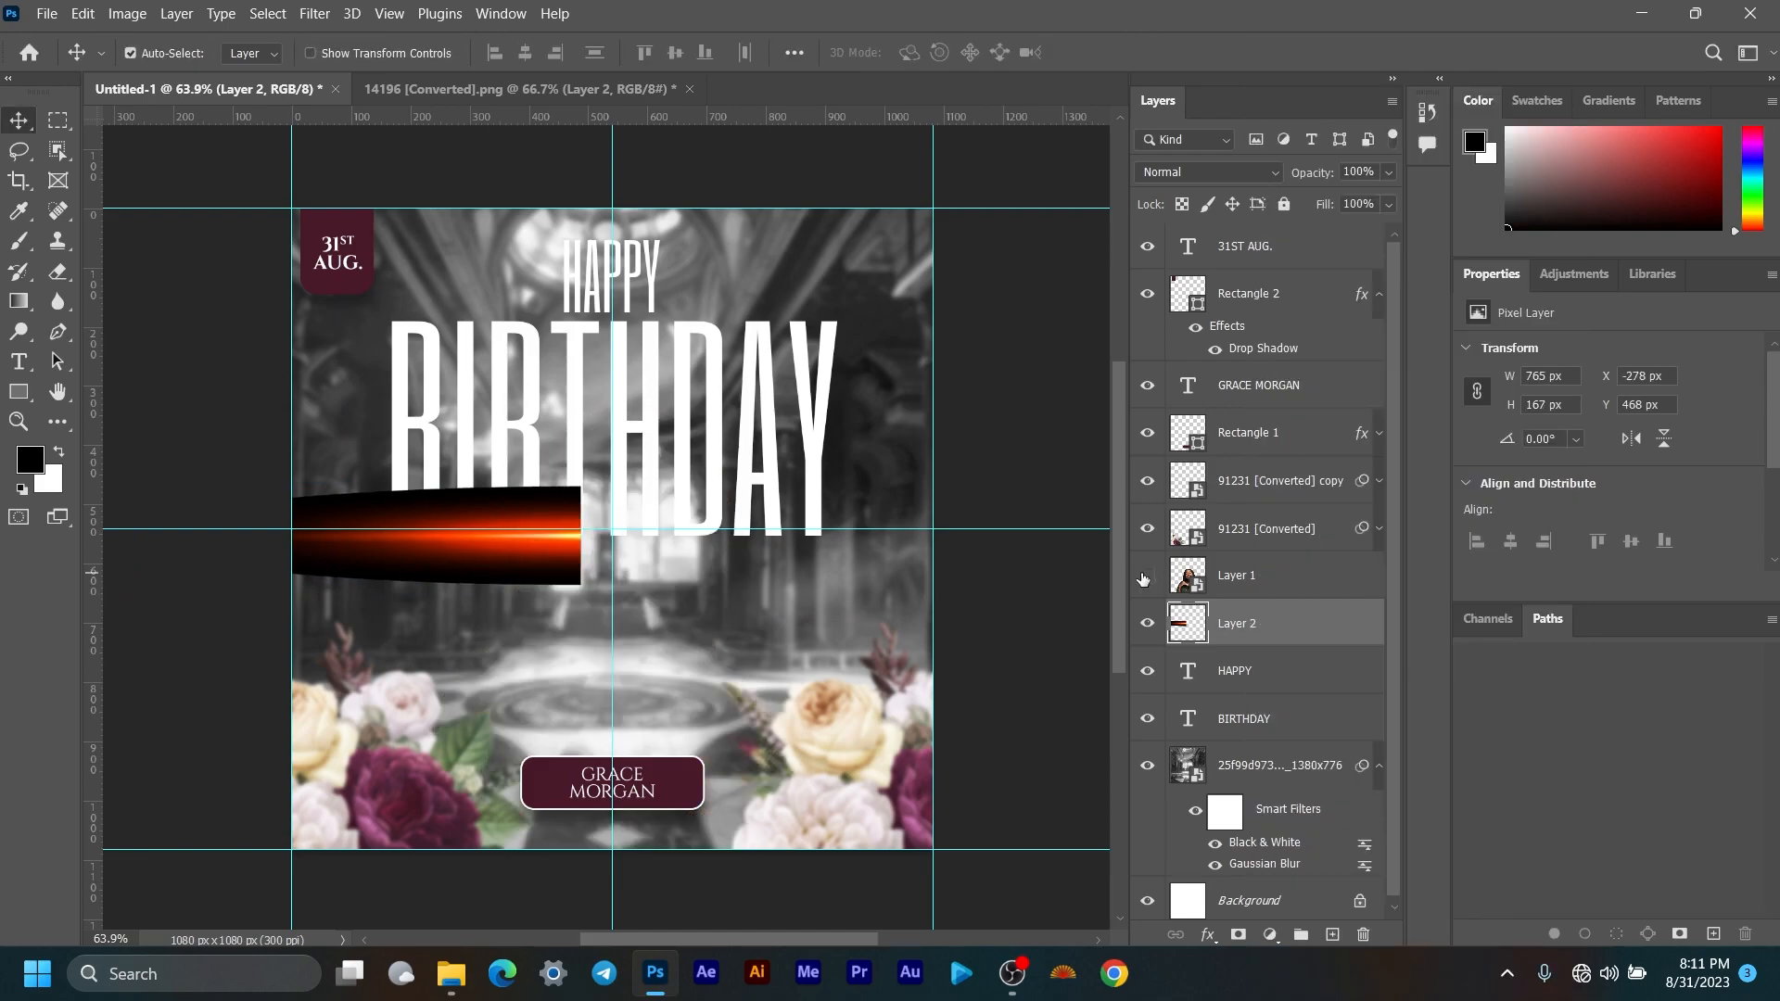
Step: Duplicate the flare as Layer 2 copy and delete the extra Ctrl+J copies
right_click(1298, 629)
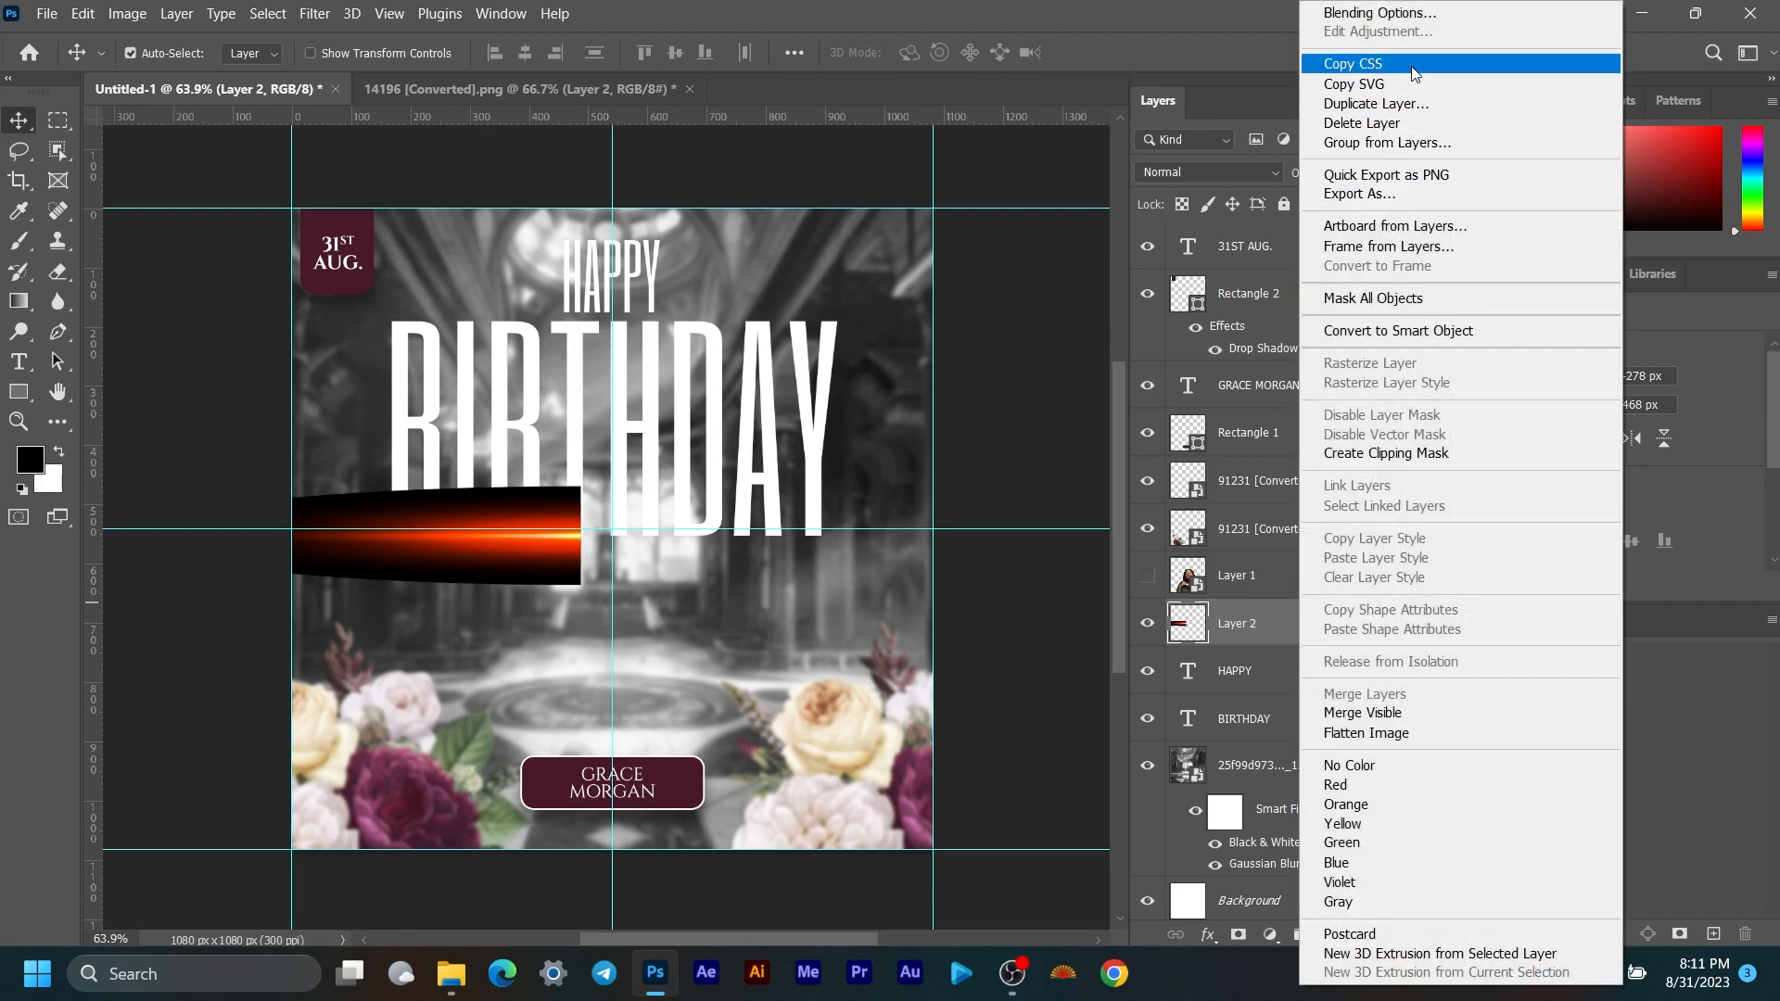
left_click(1409, 109)
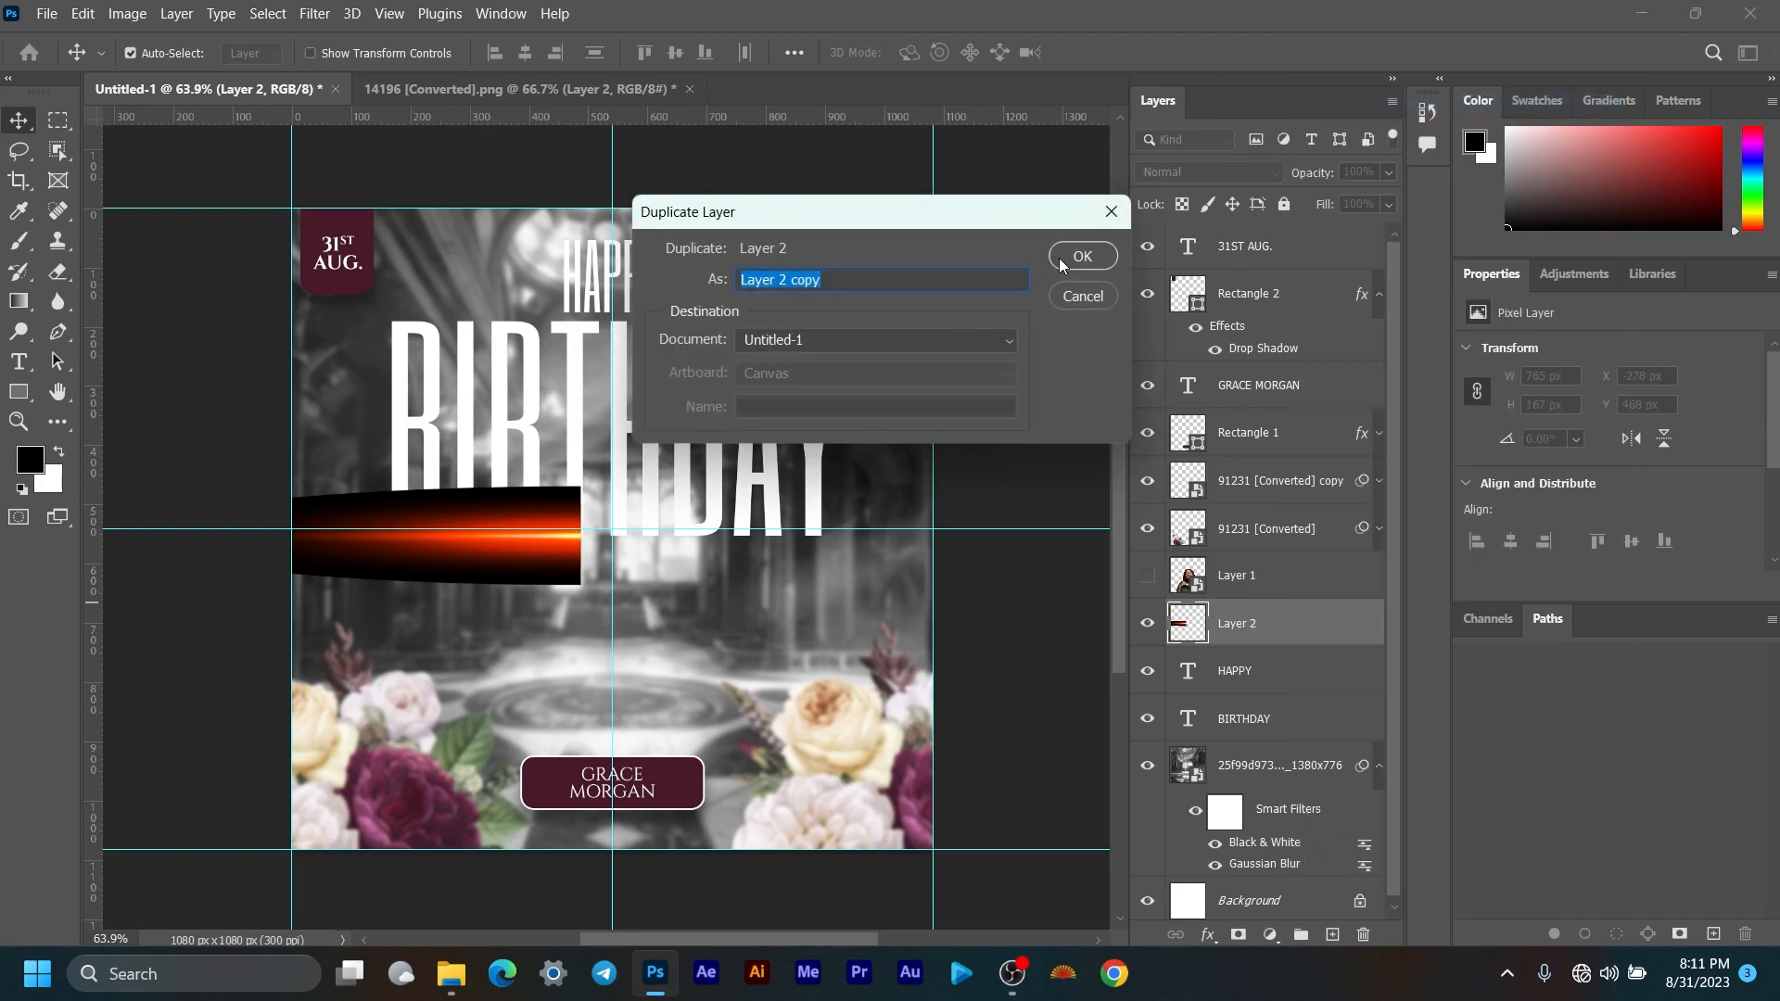
left_click(1063, 260)
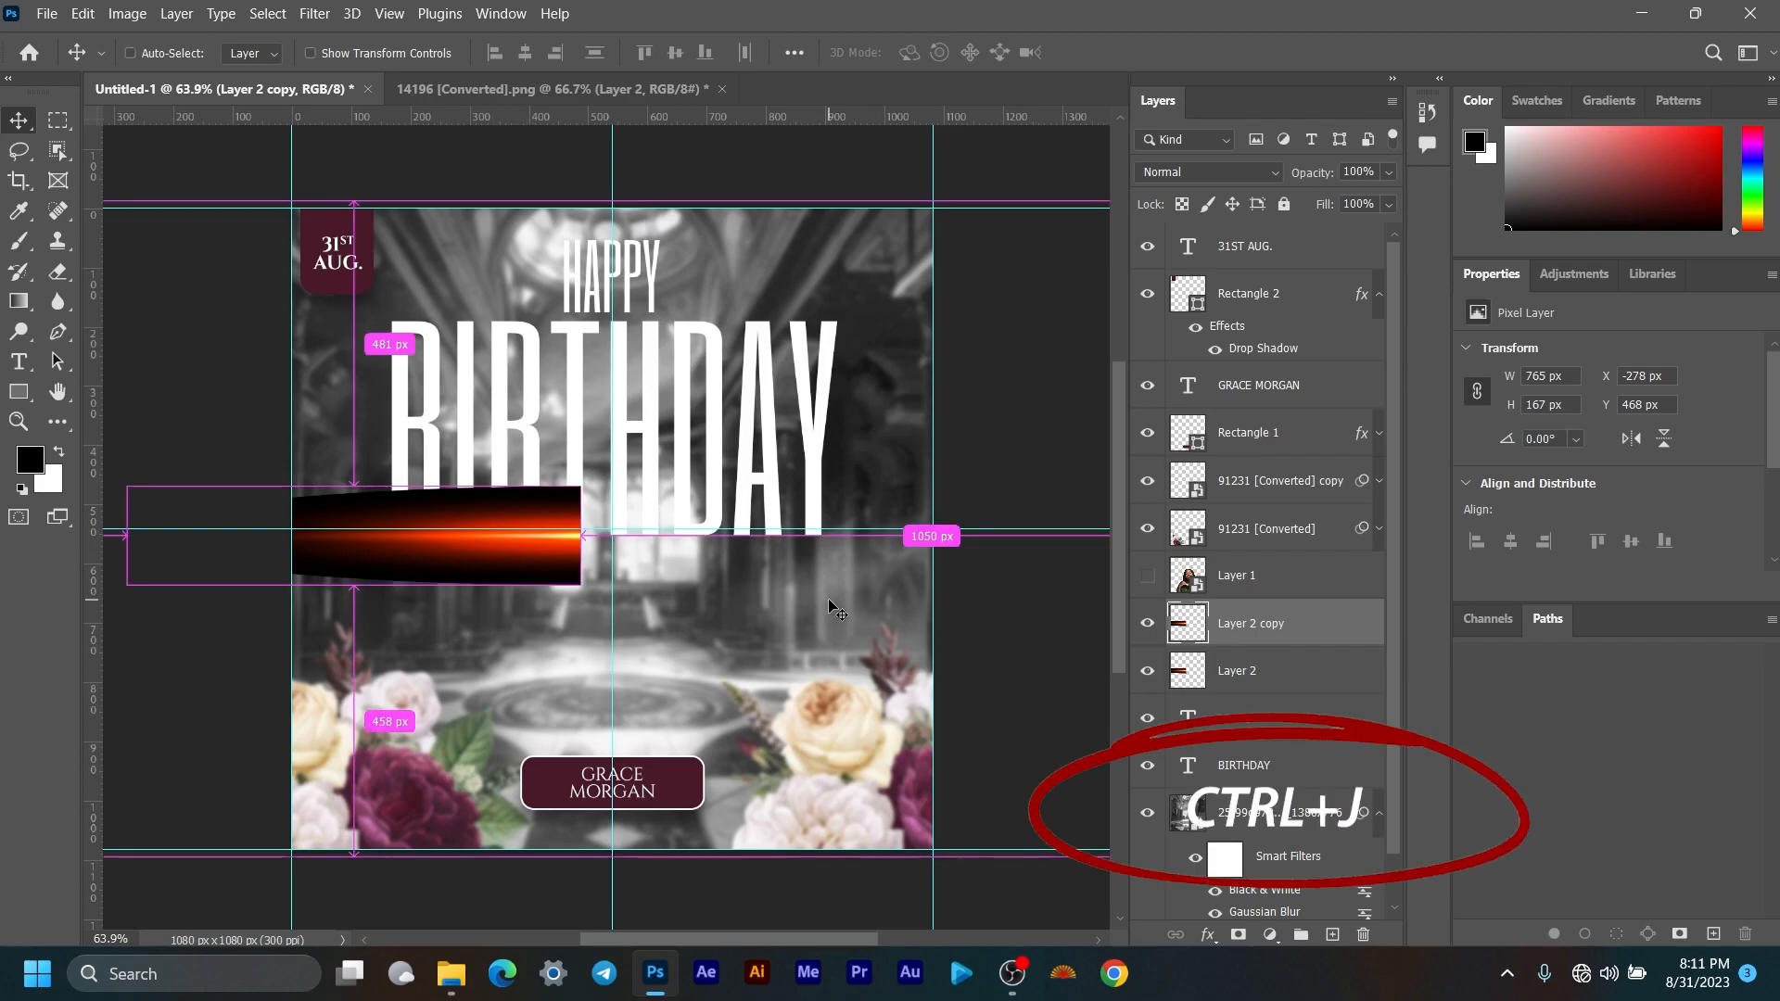
key("ctrl+j")
key("ctrl+j")
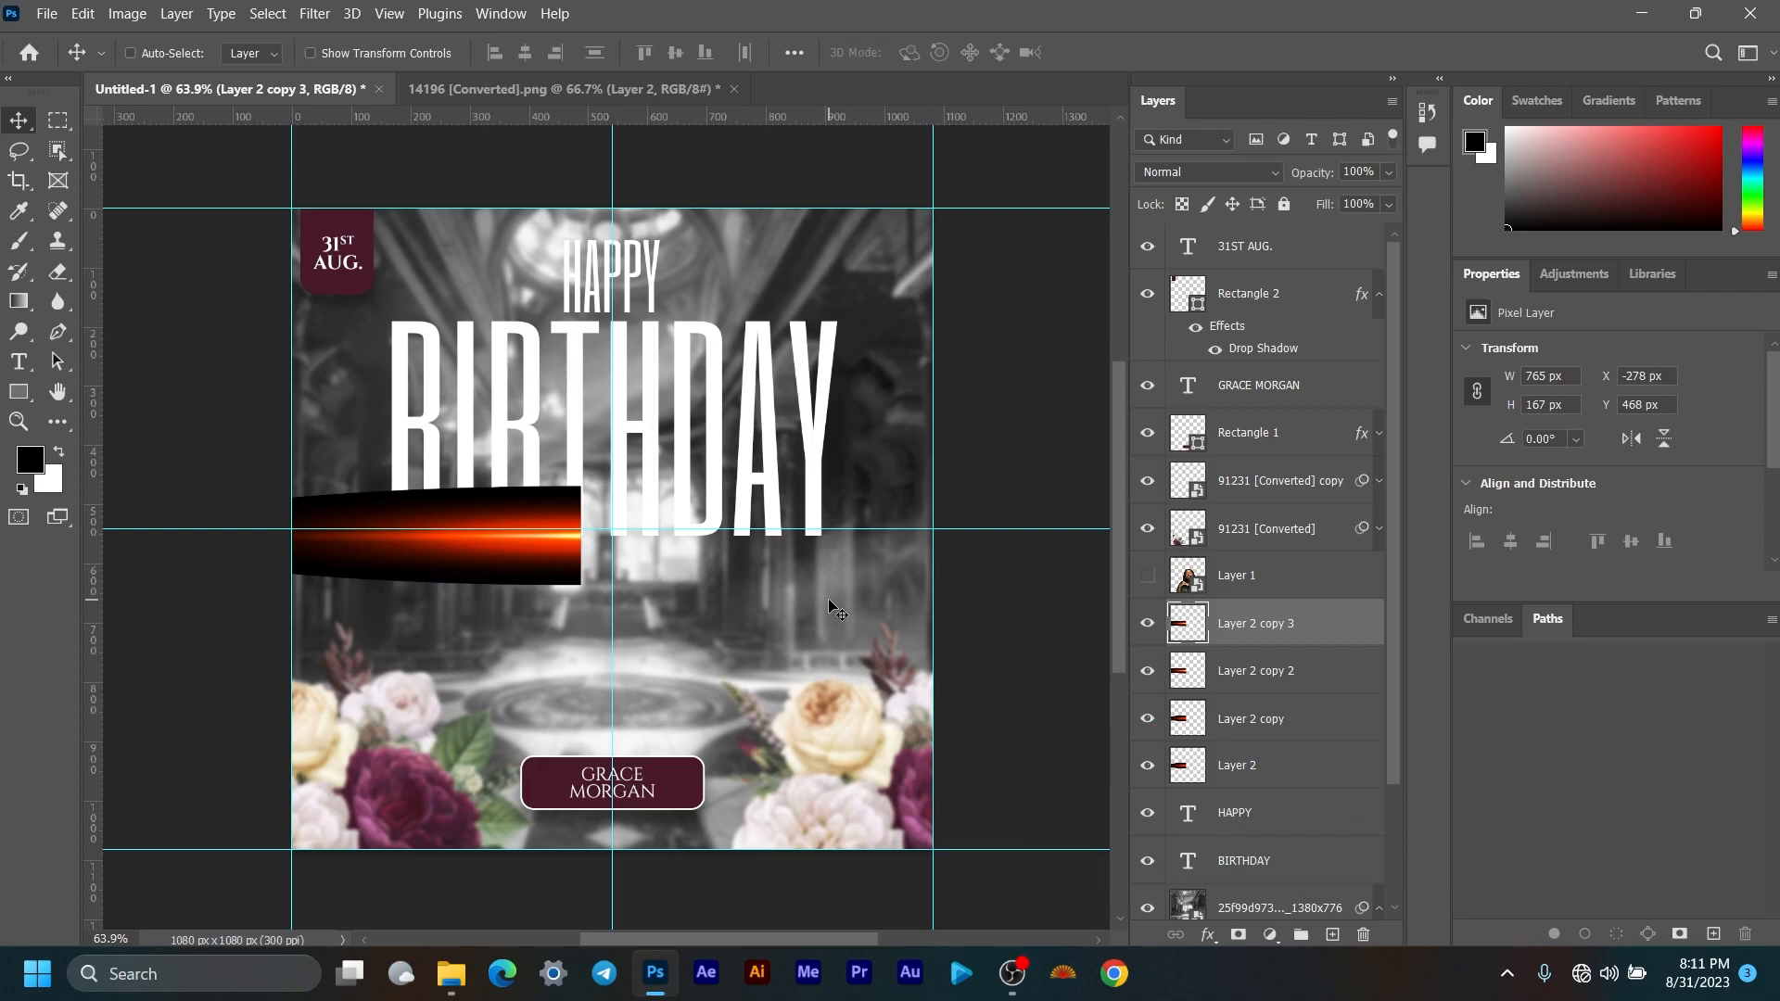
left_click(1272, 673, "shift")
key("Delete")
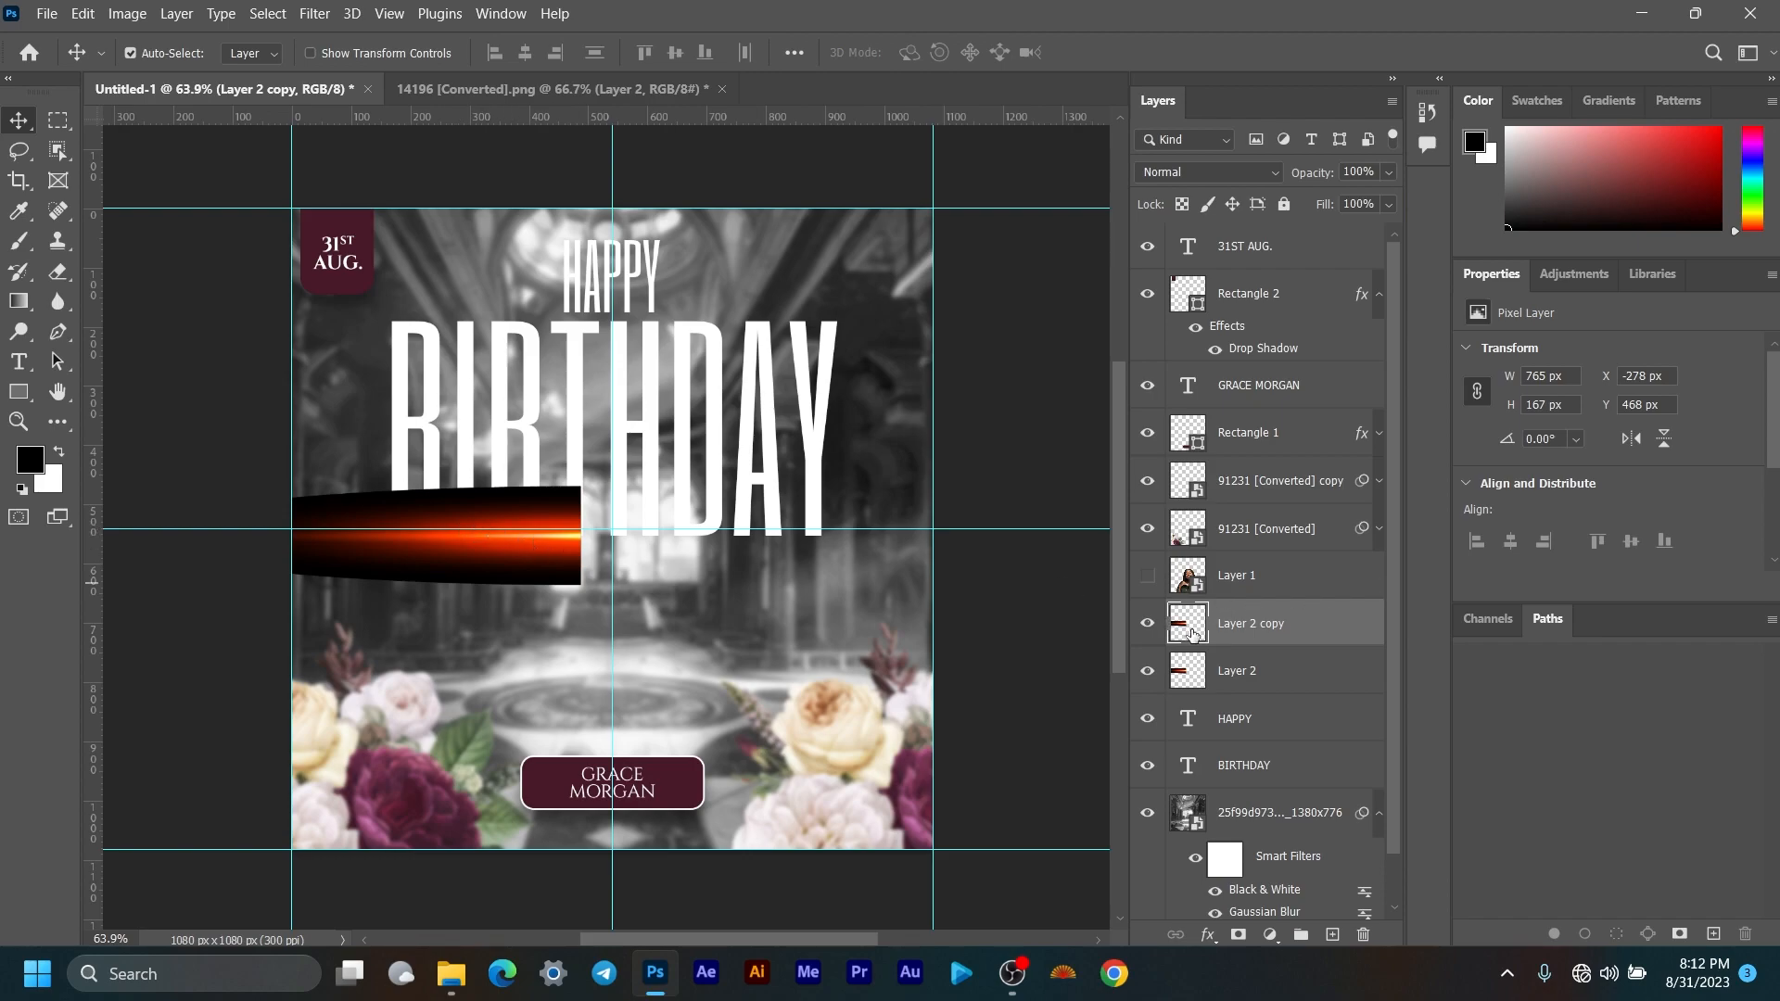
key("ctrl+t")
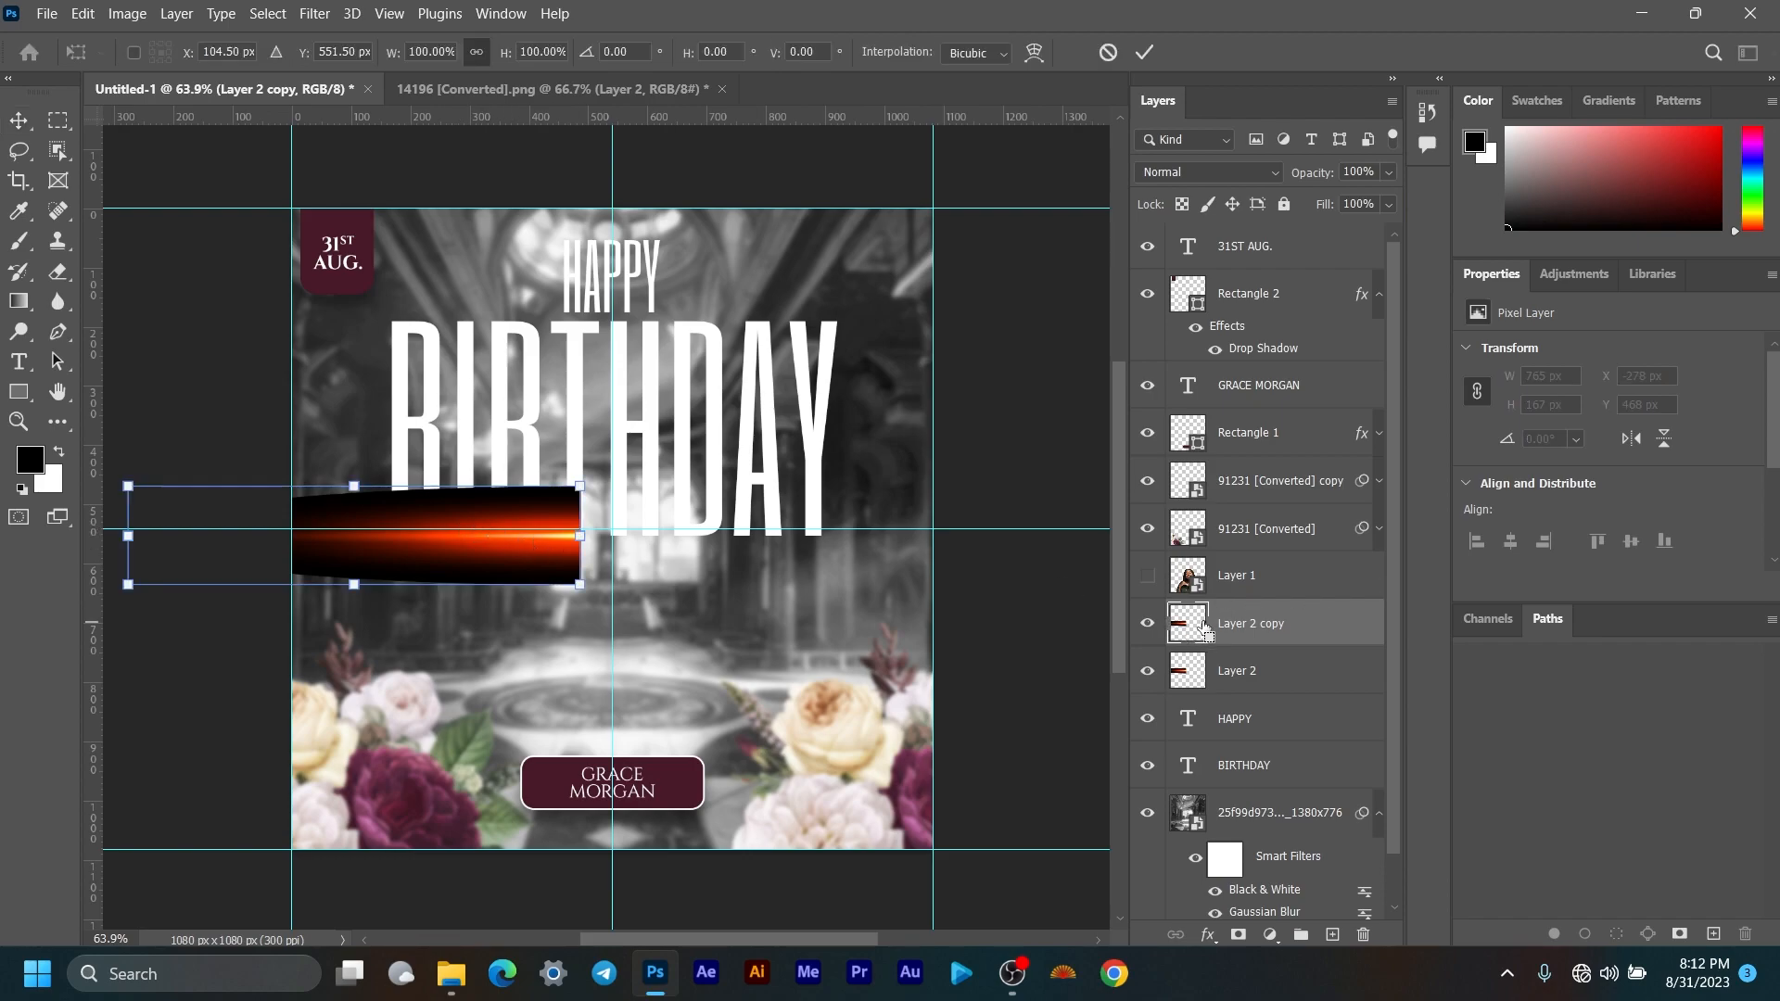
Step: Flip the copied flare horizontally and butt it against the original on the right half
right_click(455, 556)
left_click(537, 520)
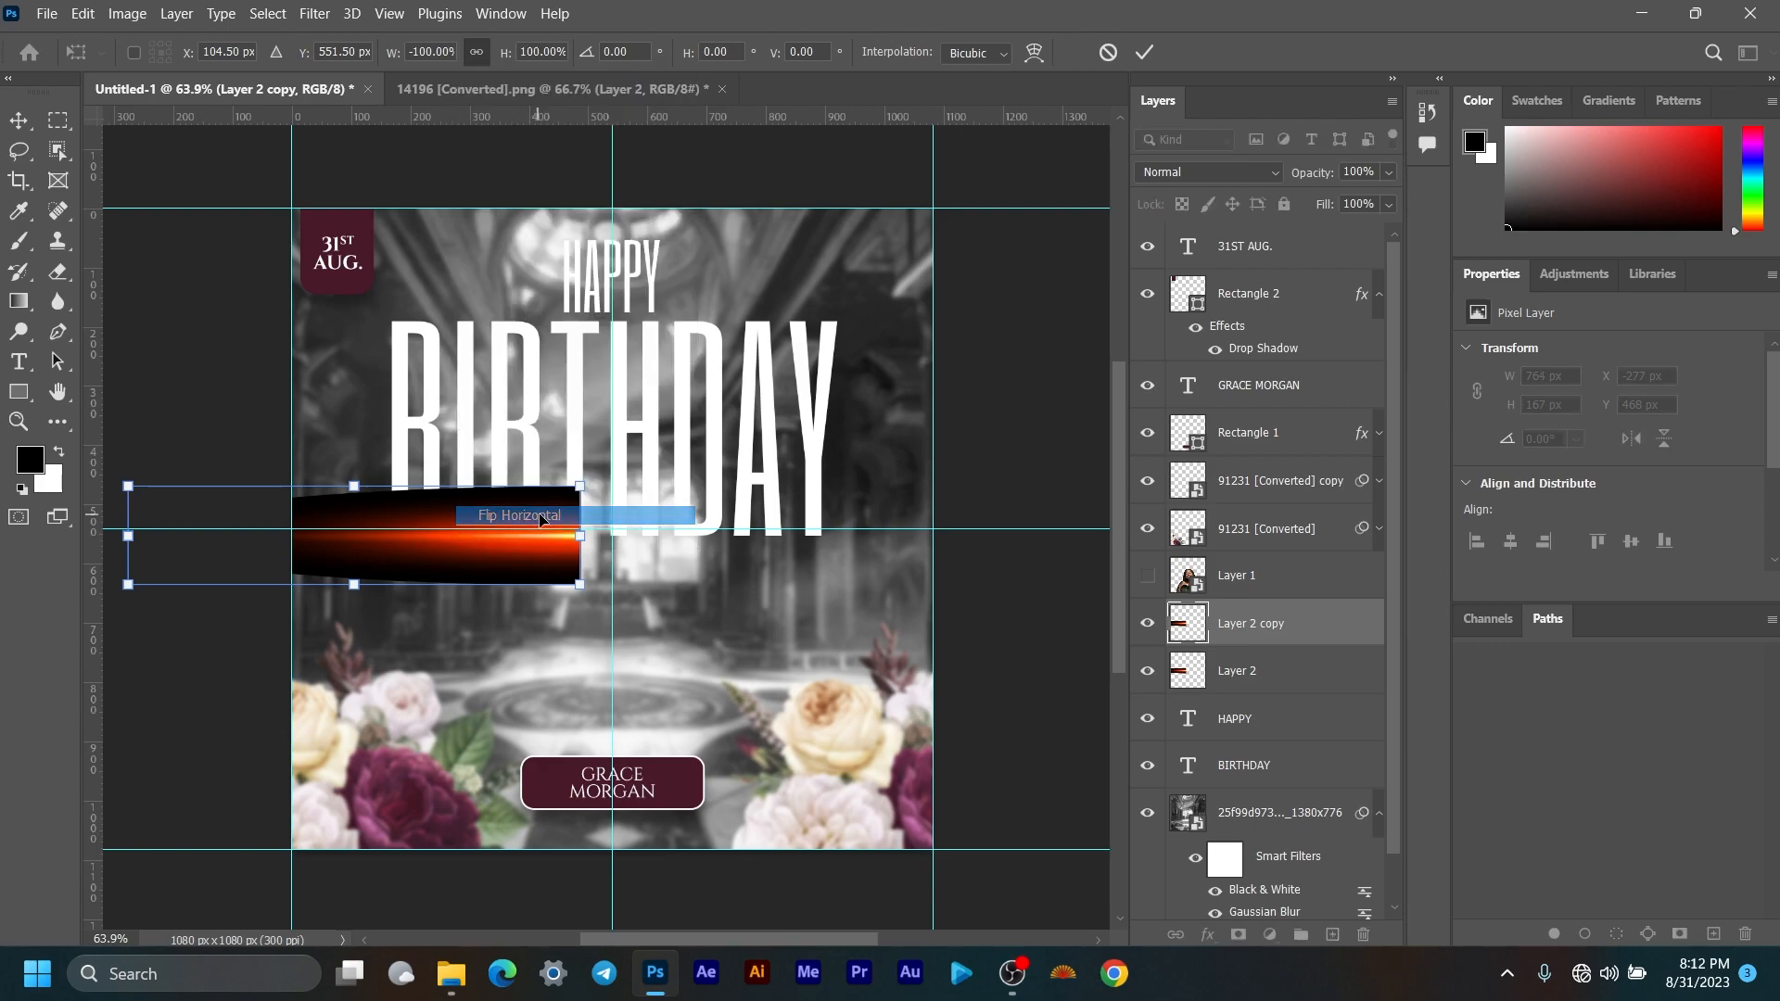
left_click_drag(412, 571, 867, 564)
left_click(1140, 55)
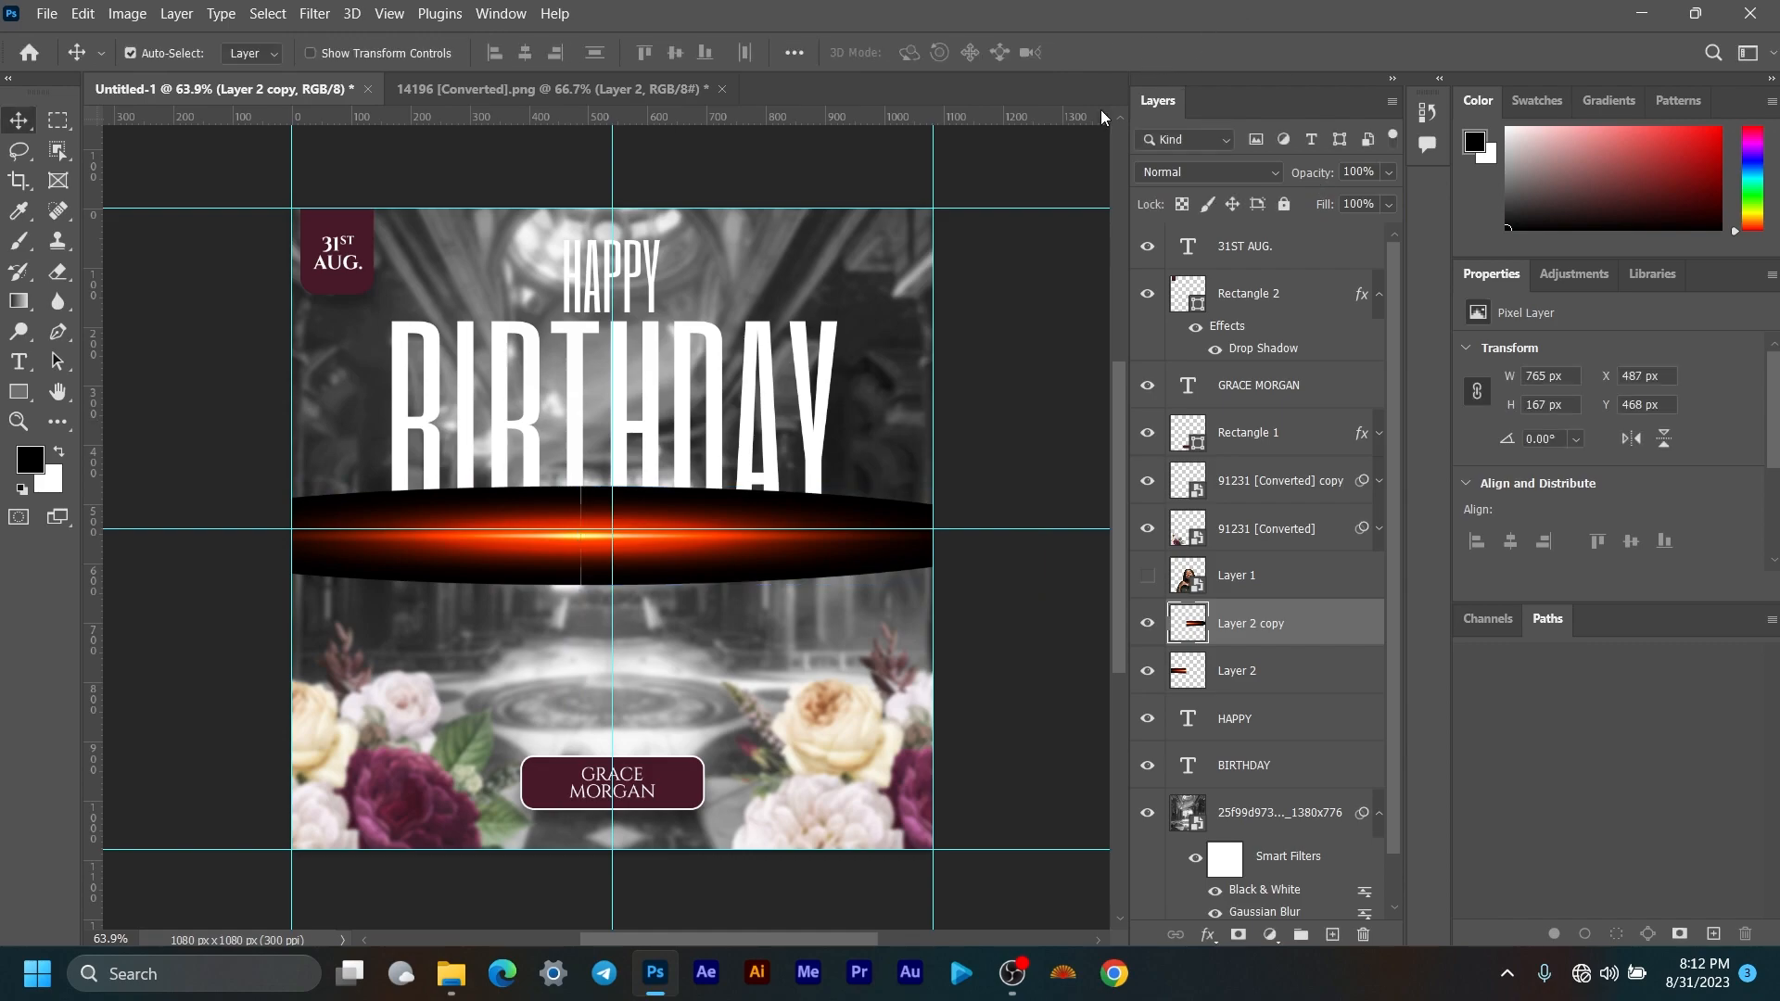
scroll(570, 537, "up", 5)
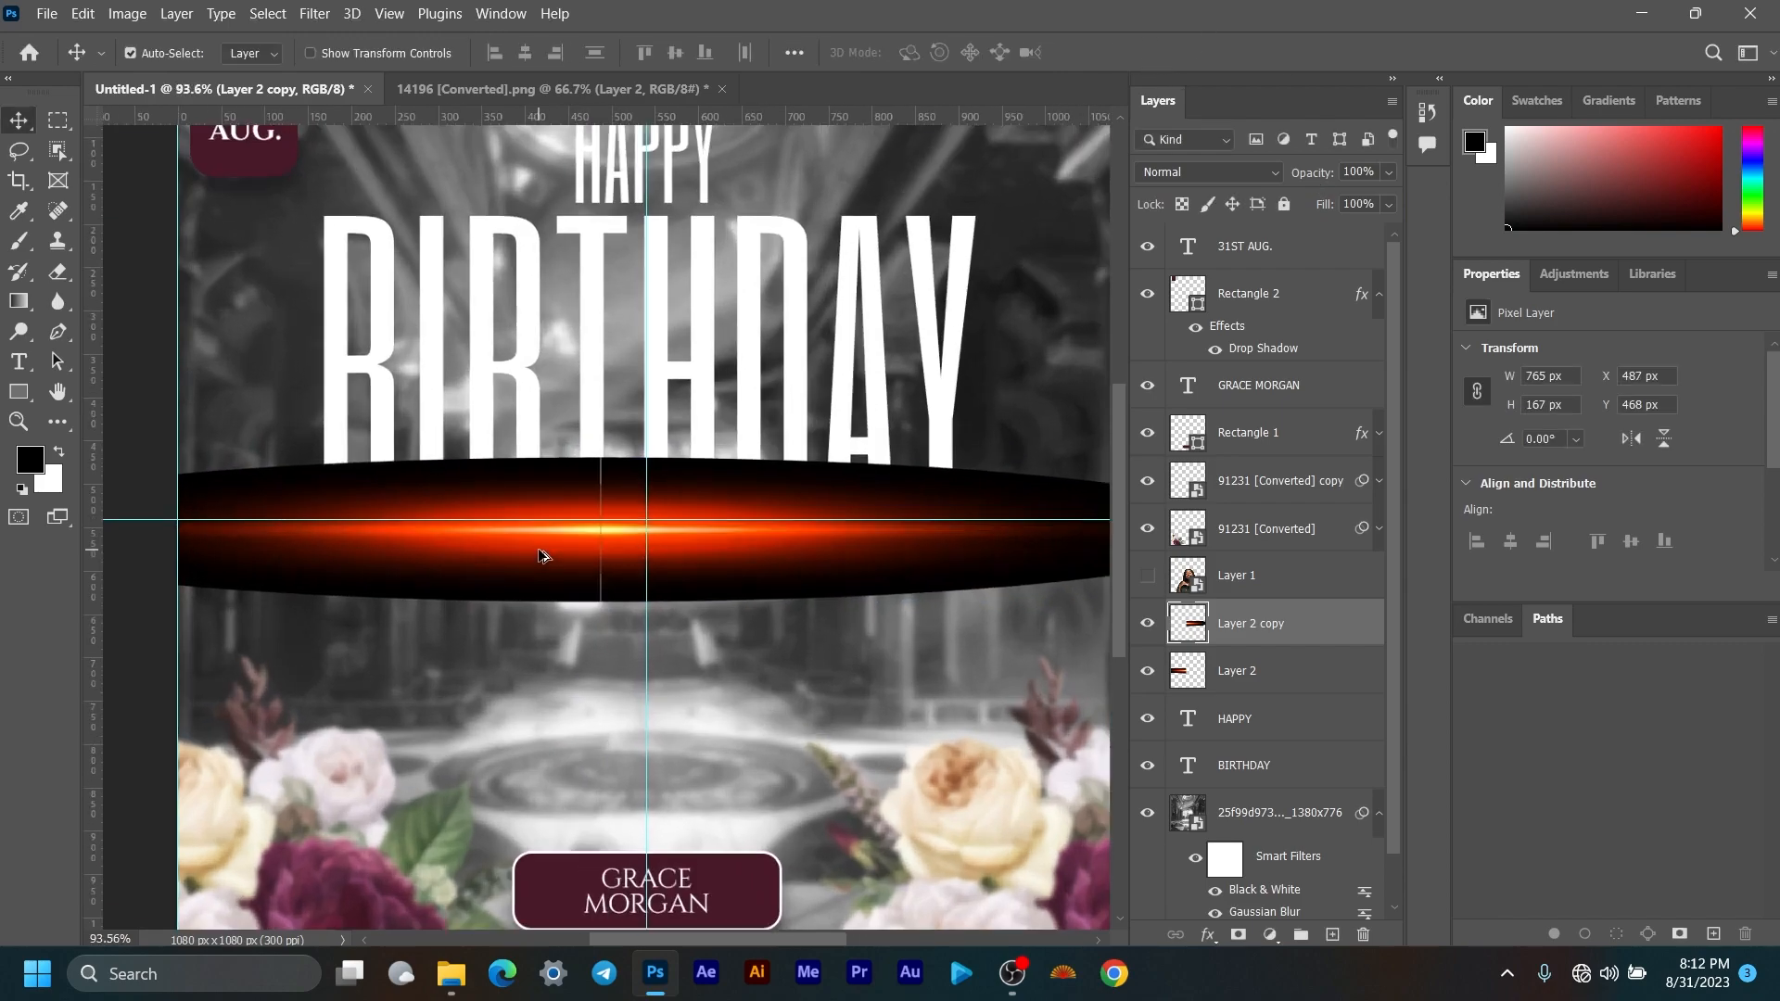
key("Left")
key("Left")
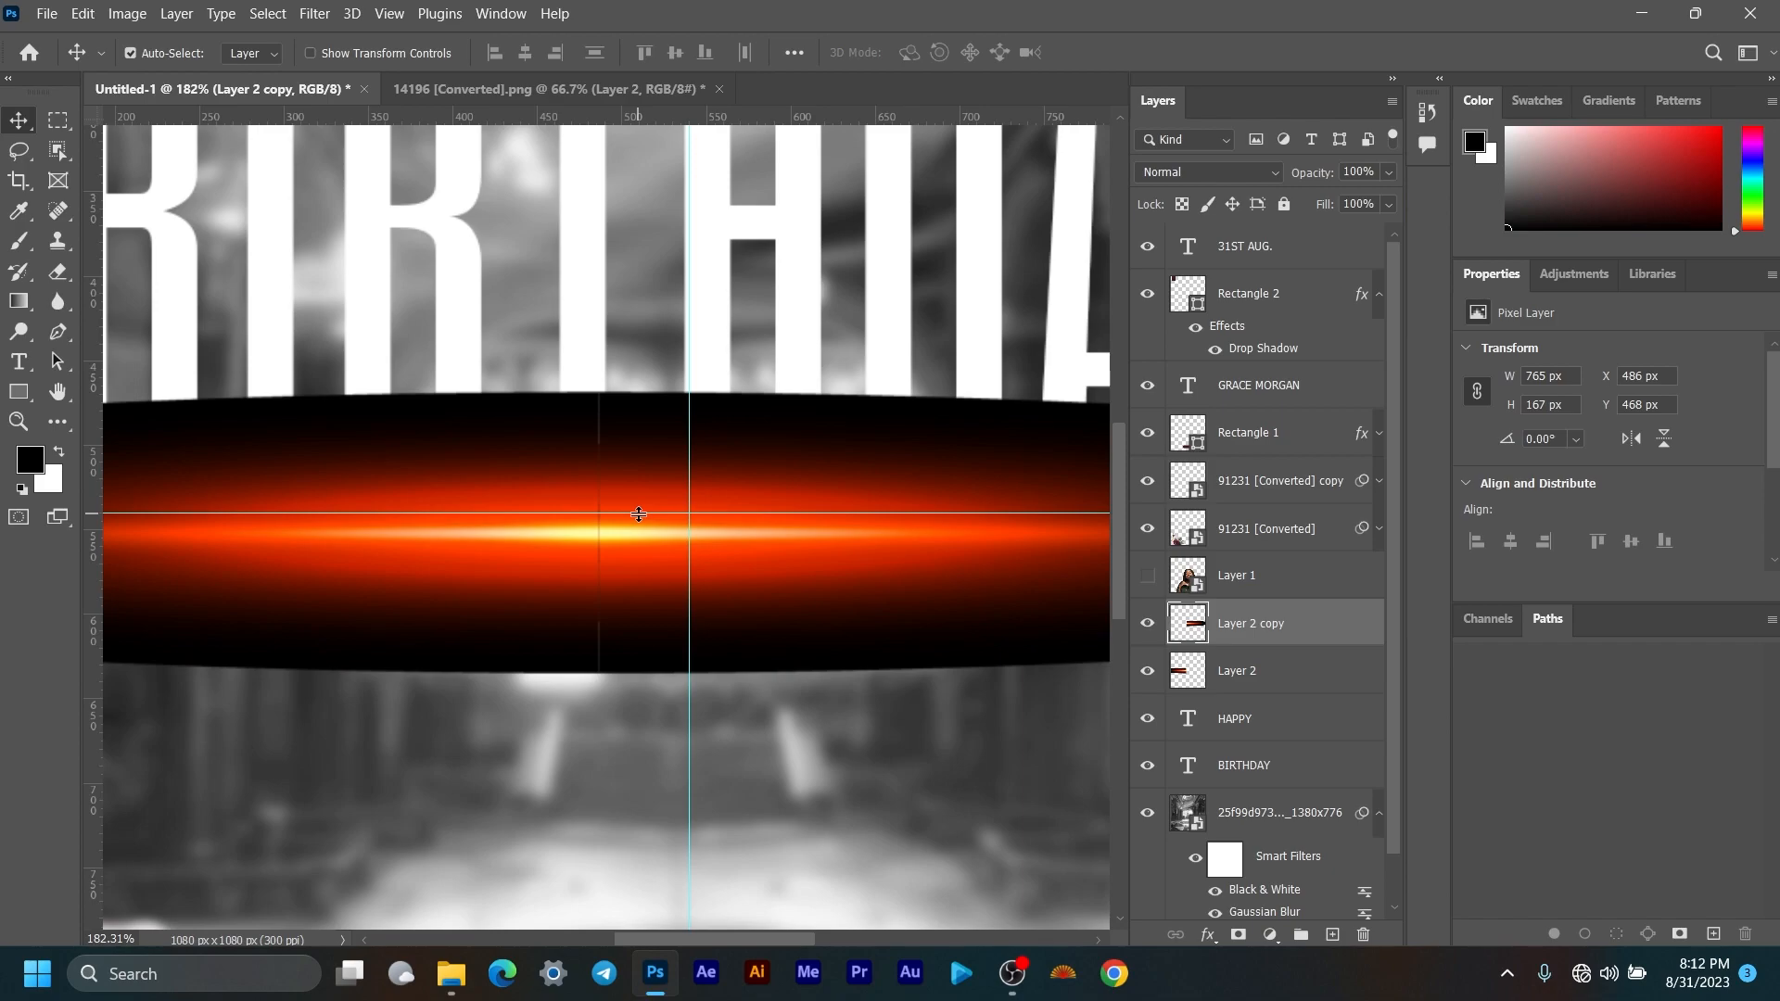
scroll(641, 513, "down", 5)
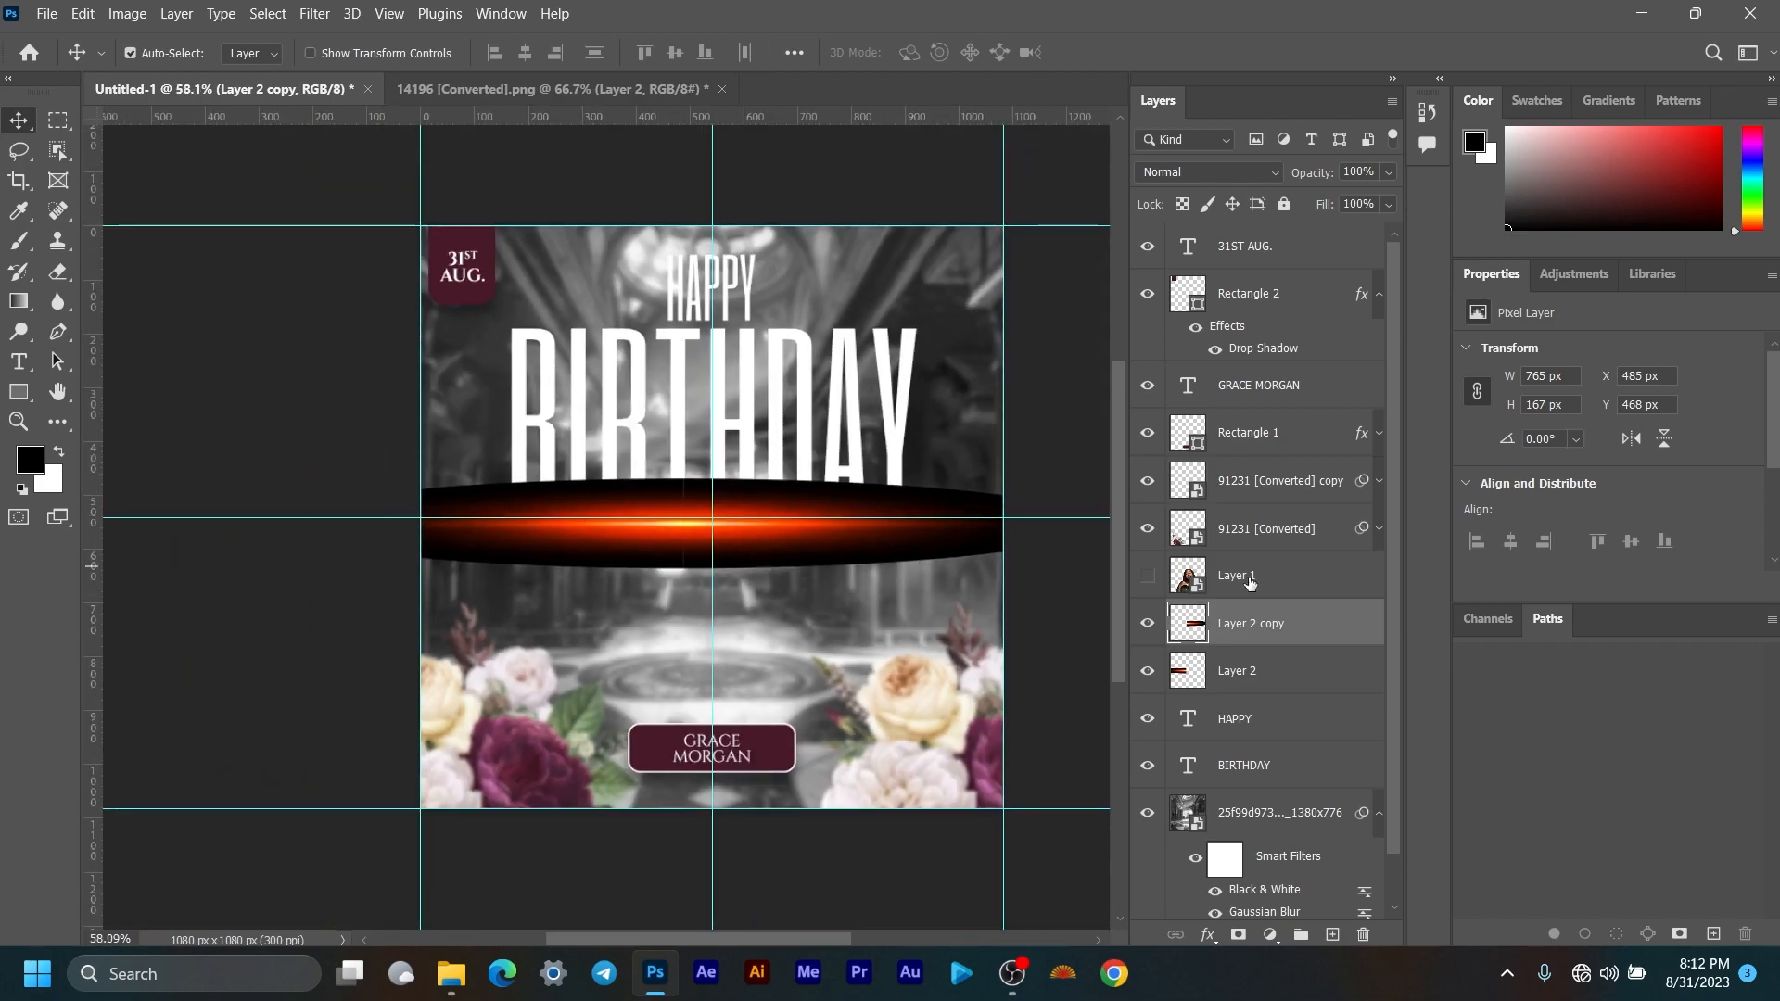
Step: Try out layer selections in the Layers panel and collapse Rectangle 2's effects list
left_click(1284, 674, "shift")
right_click(1292, 633)
left_click(1283, 686)
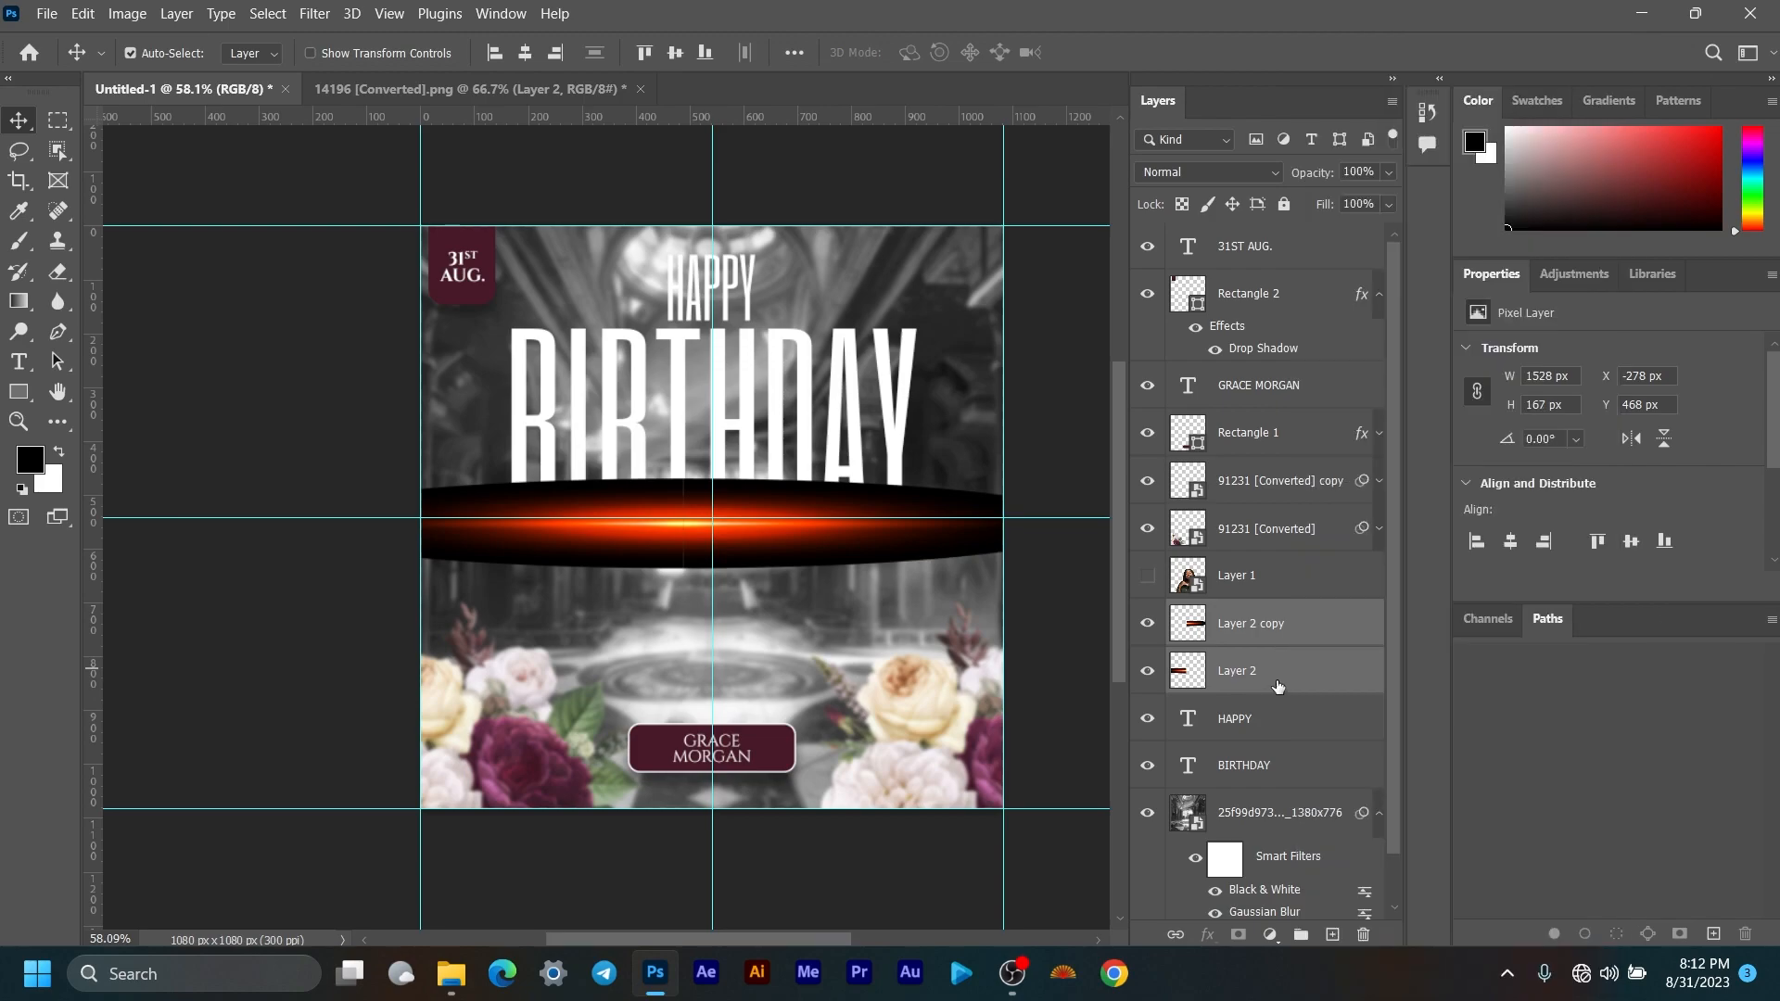
left_click(1281, 688)
key("ctrl")
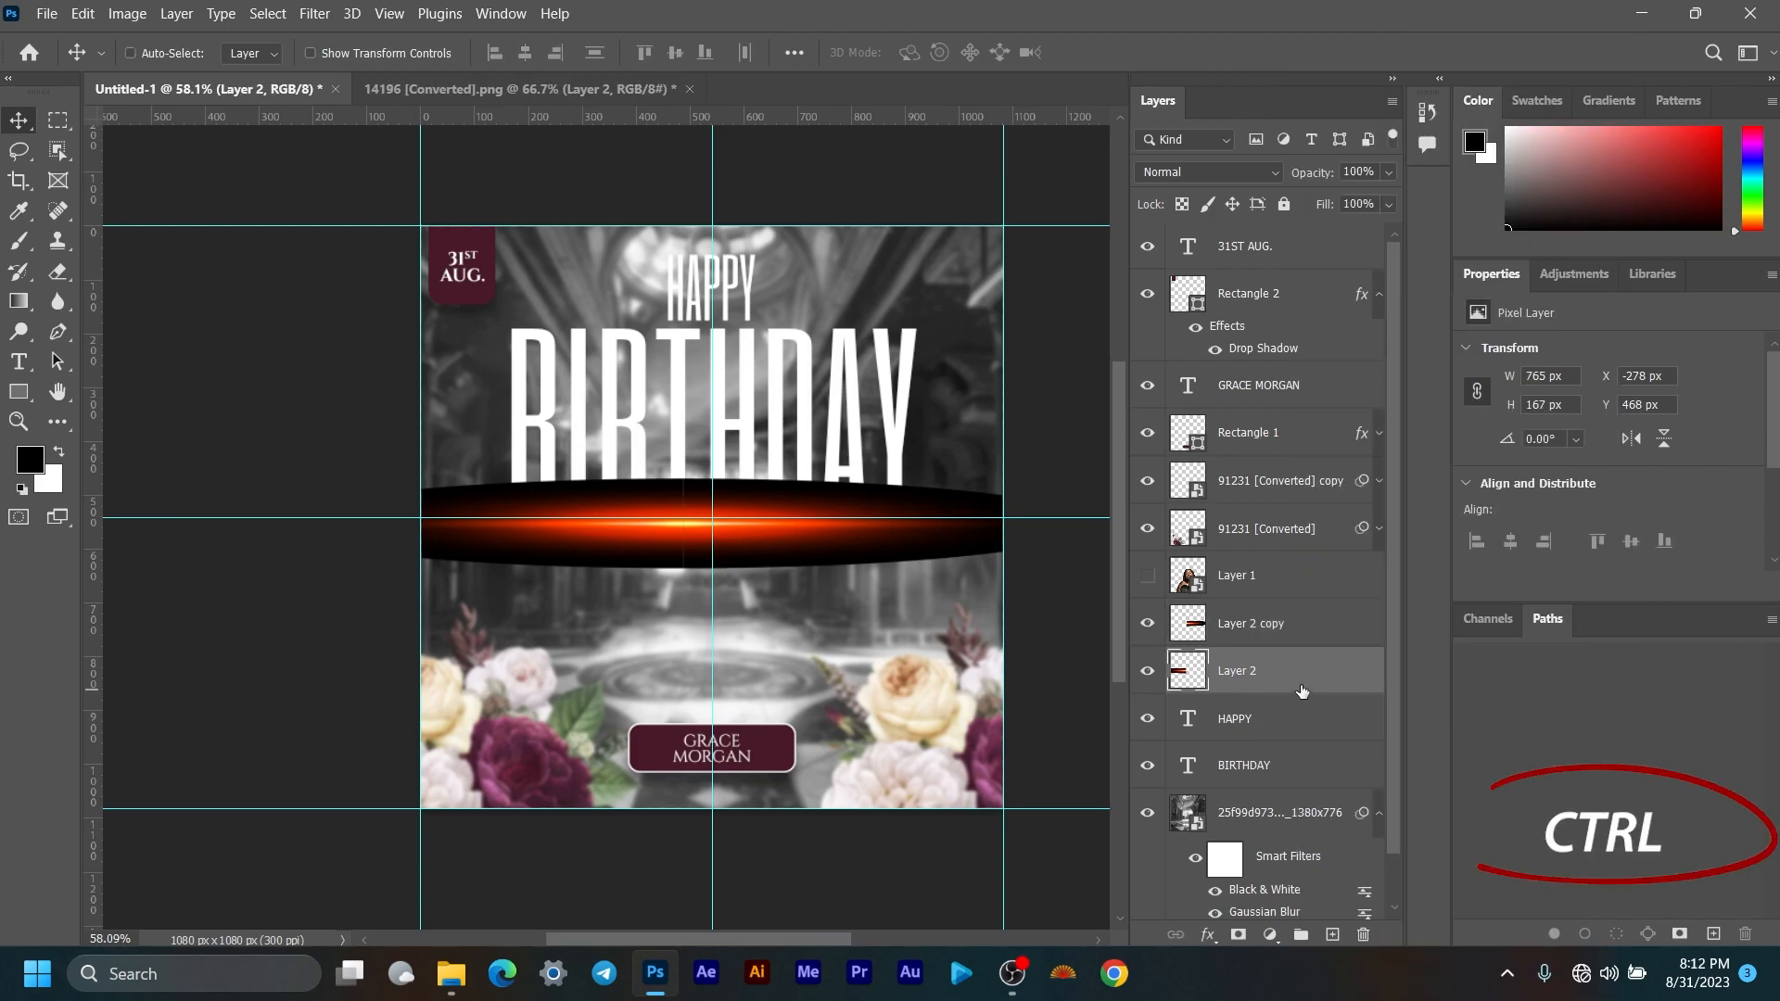
left_click(1314, 631, "ctrl")
left_click(1294, 579, "ctrl")
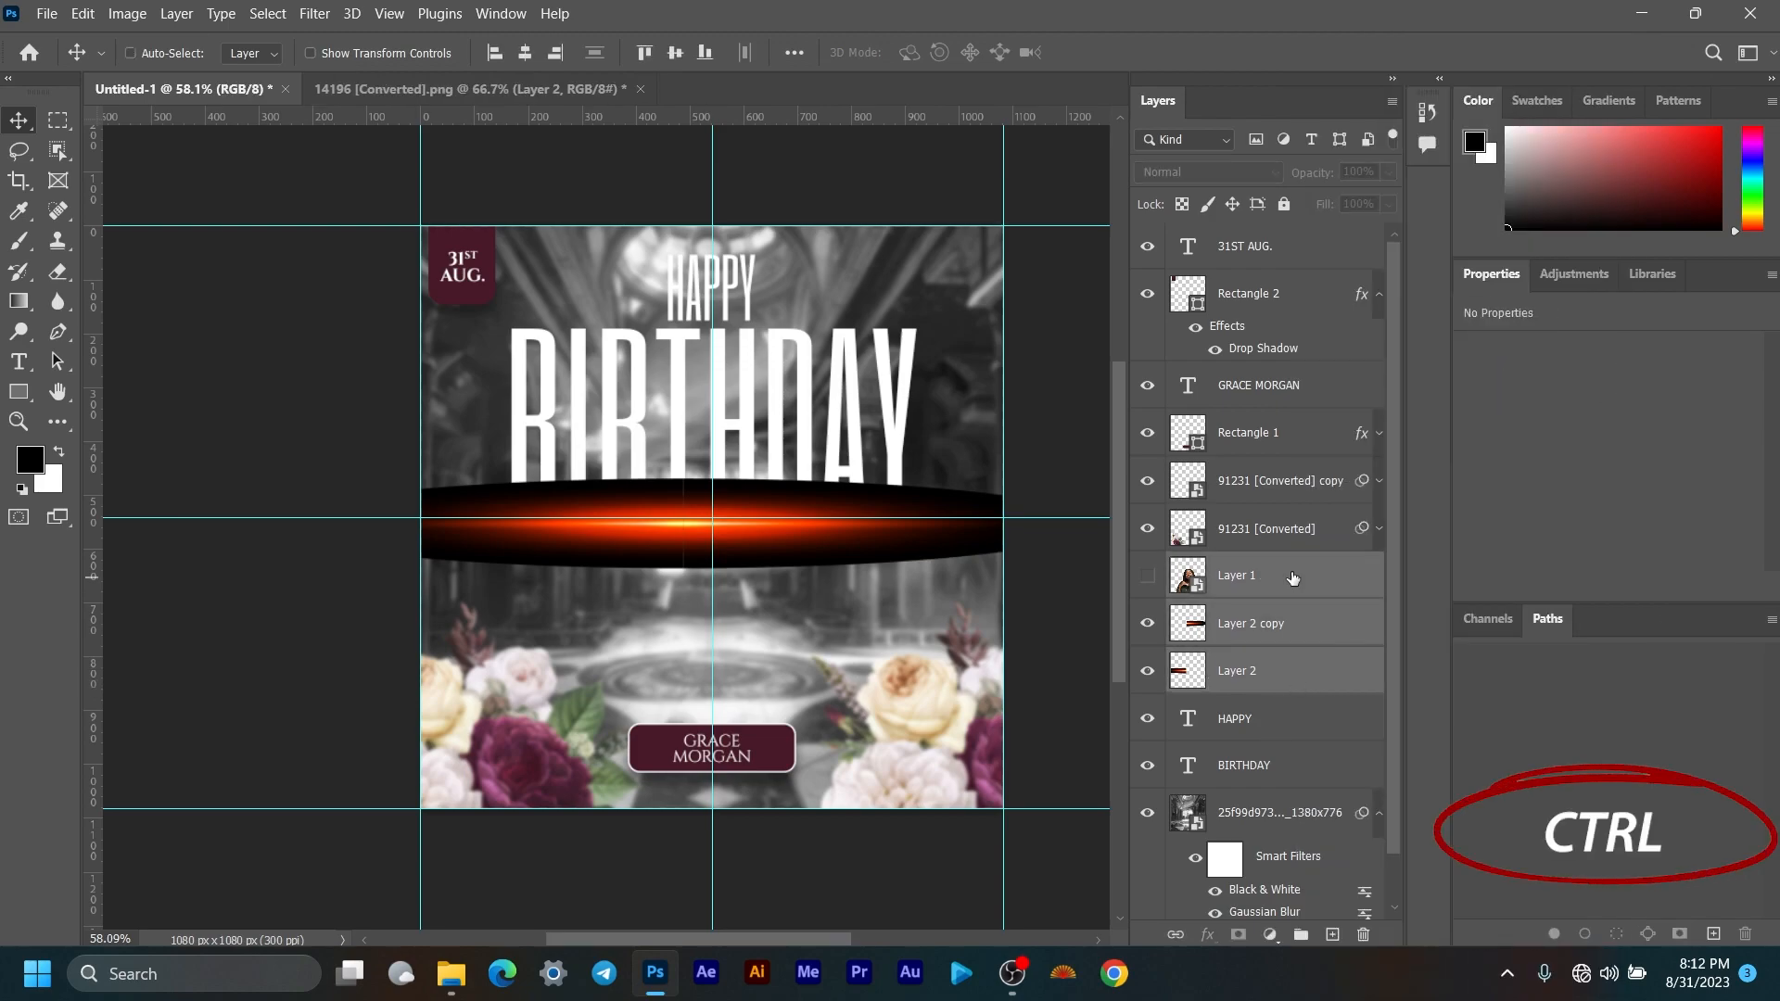
left_click(1294, 530, "ctrl")
left_click(1284, 480, "ctrl")
left_click(1284, 436, "ctrl")
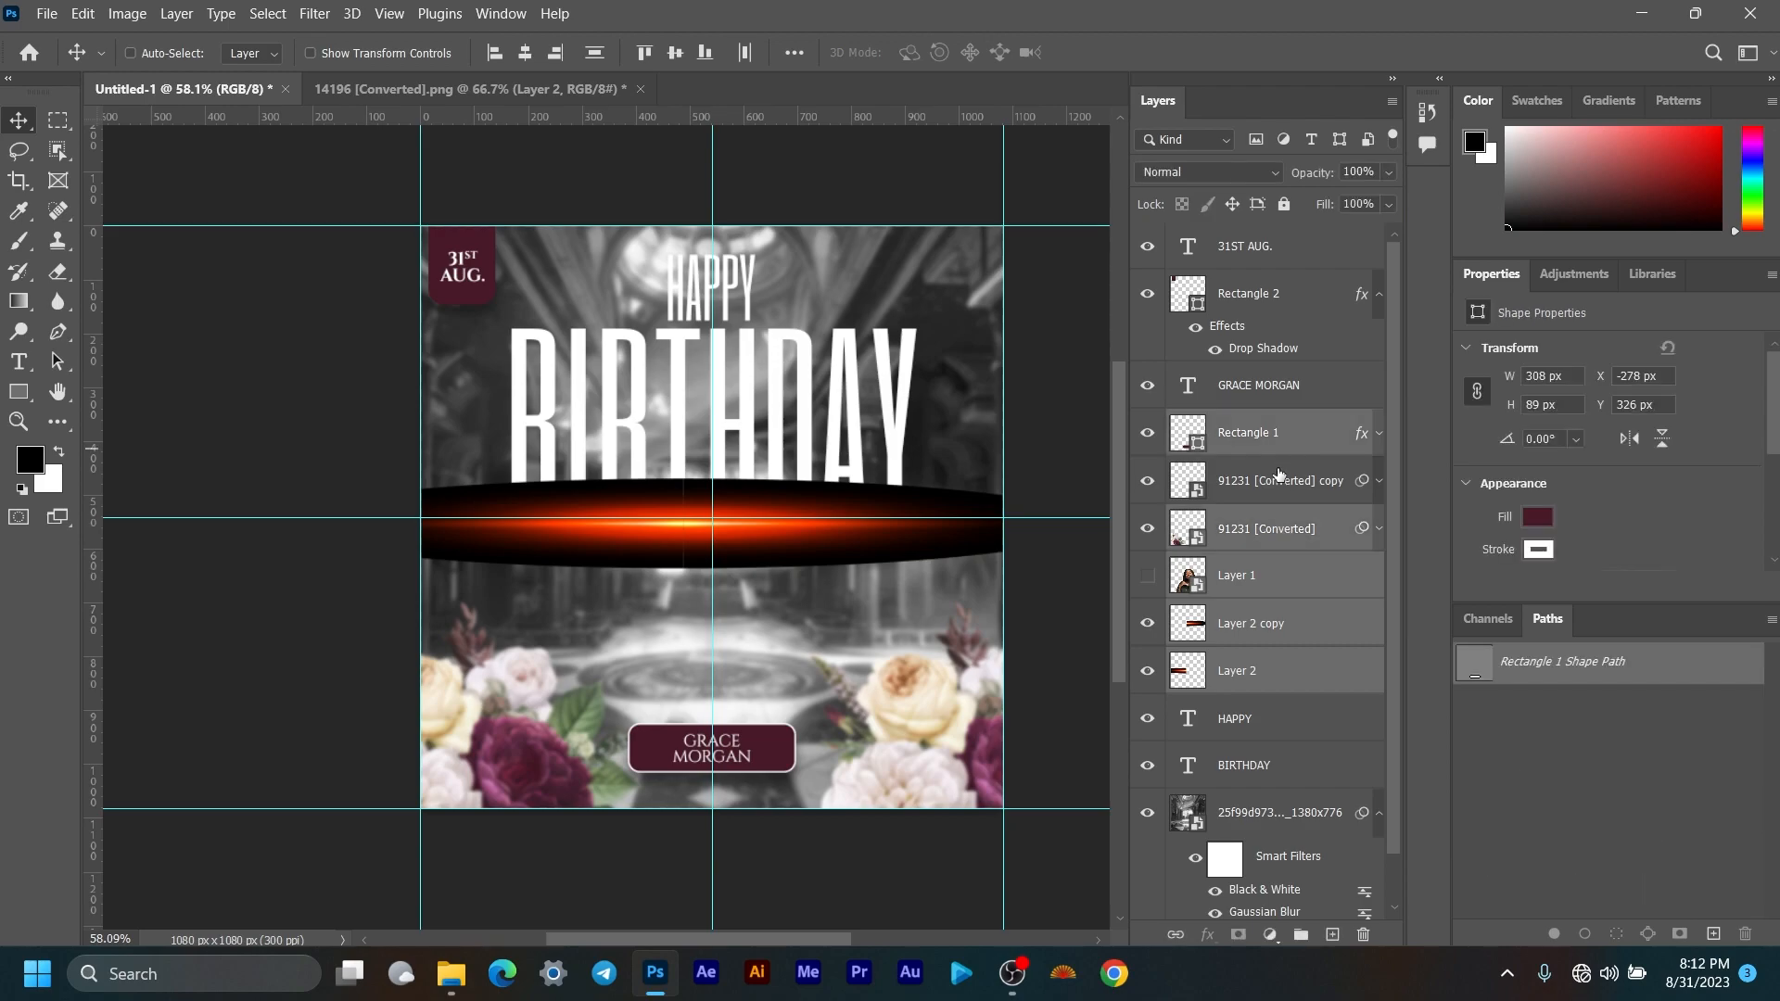
left_click(1287, 660)
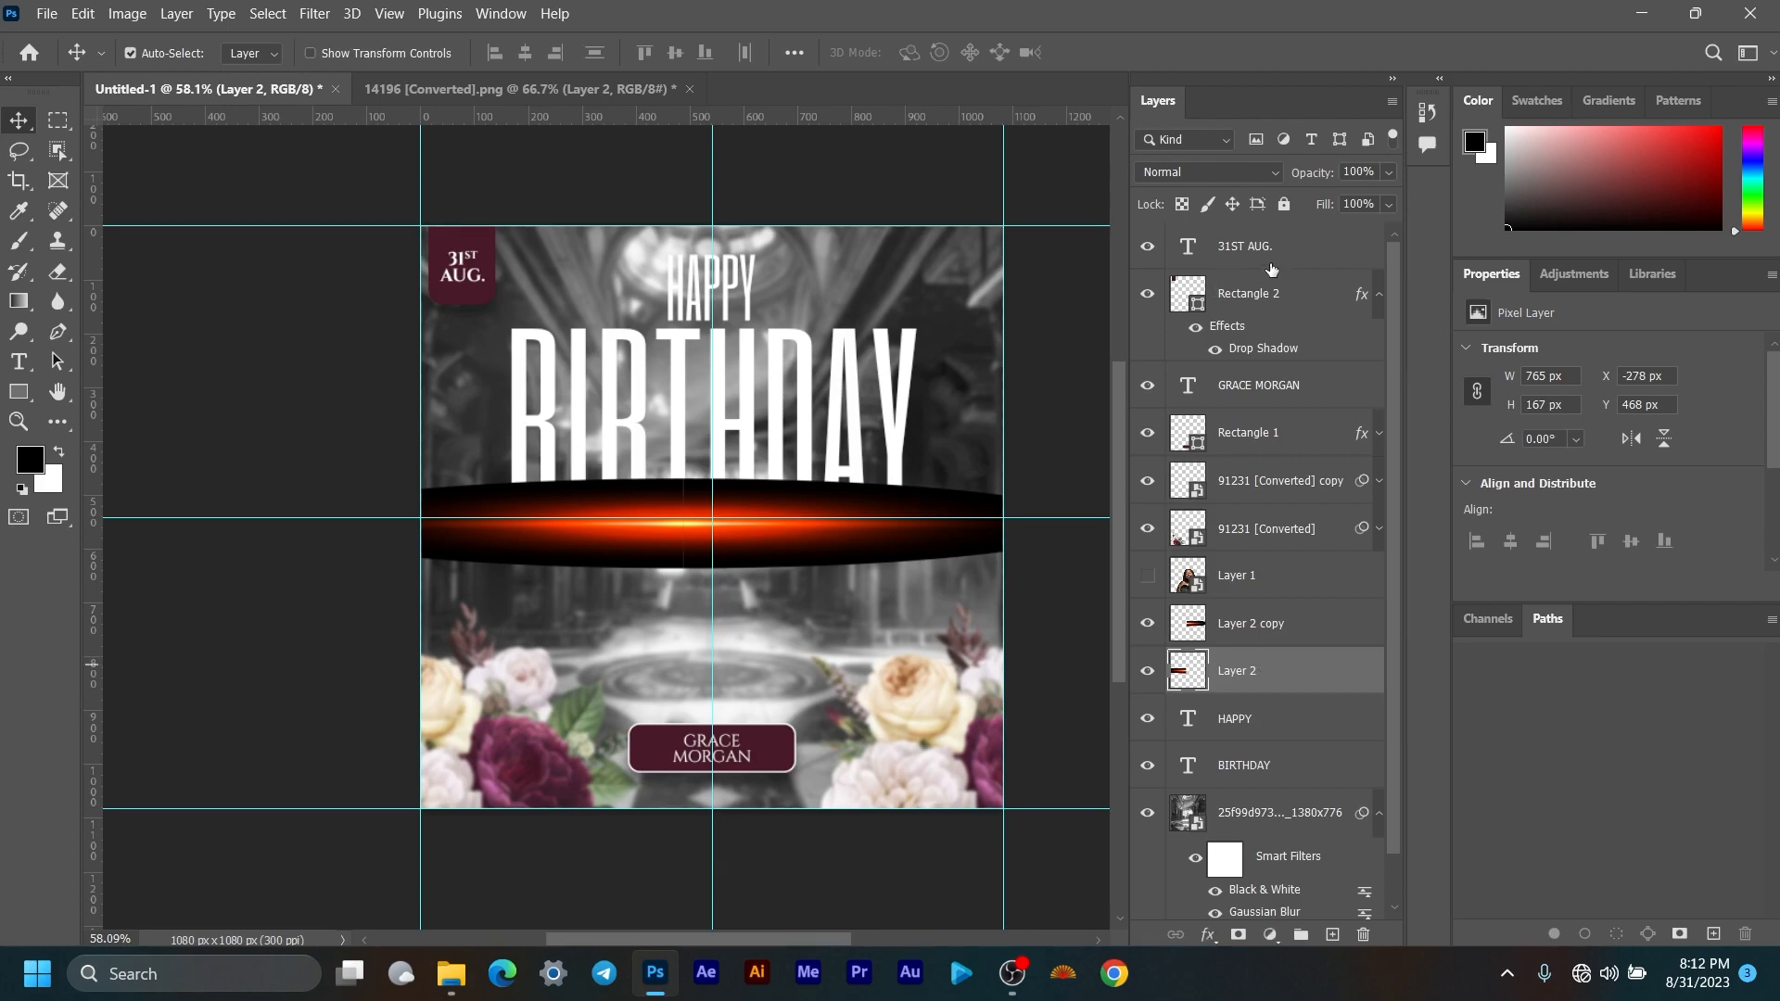
left_click(1298, 249, "shift")
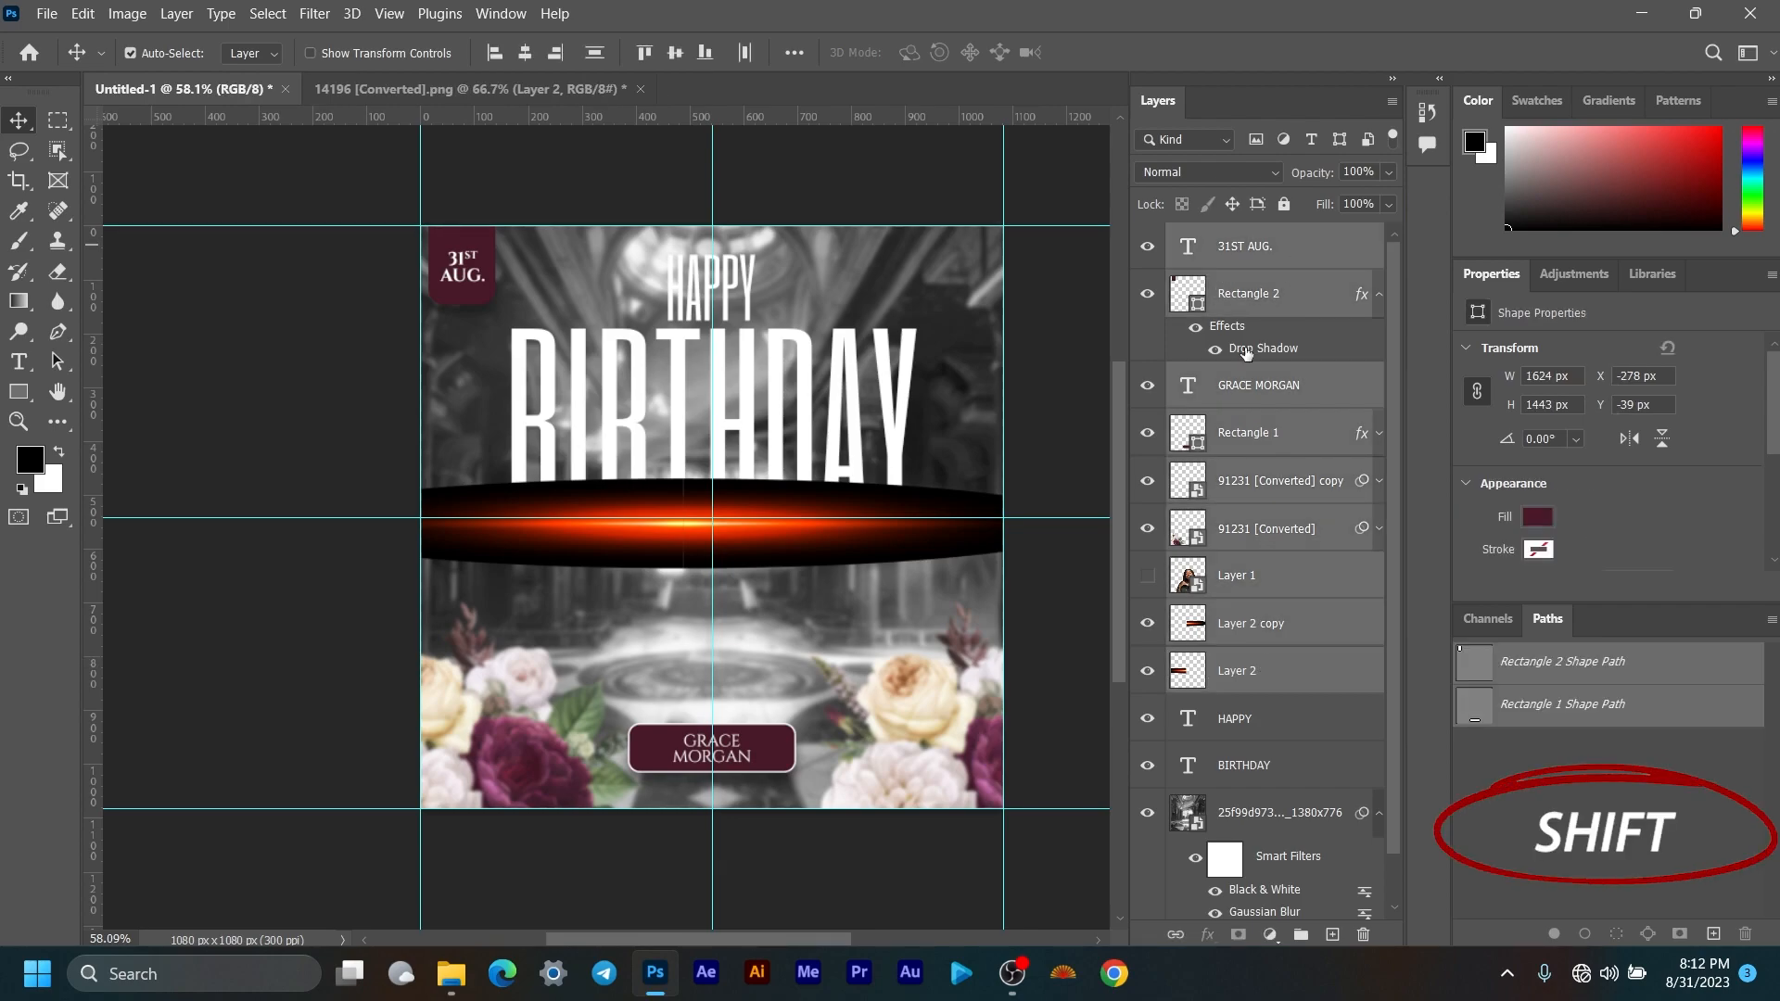
left_click(1379, 295)
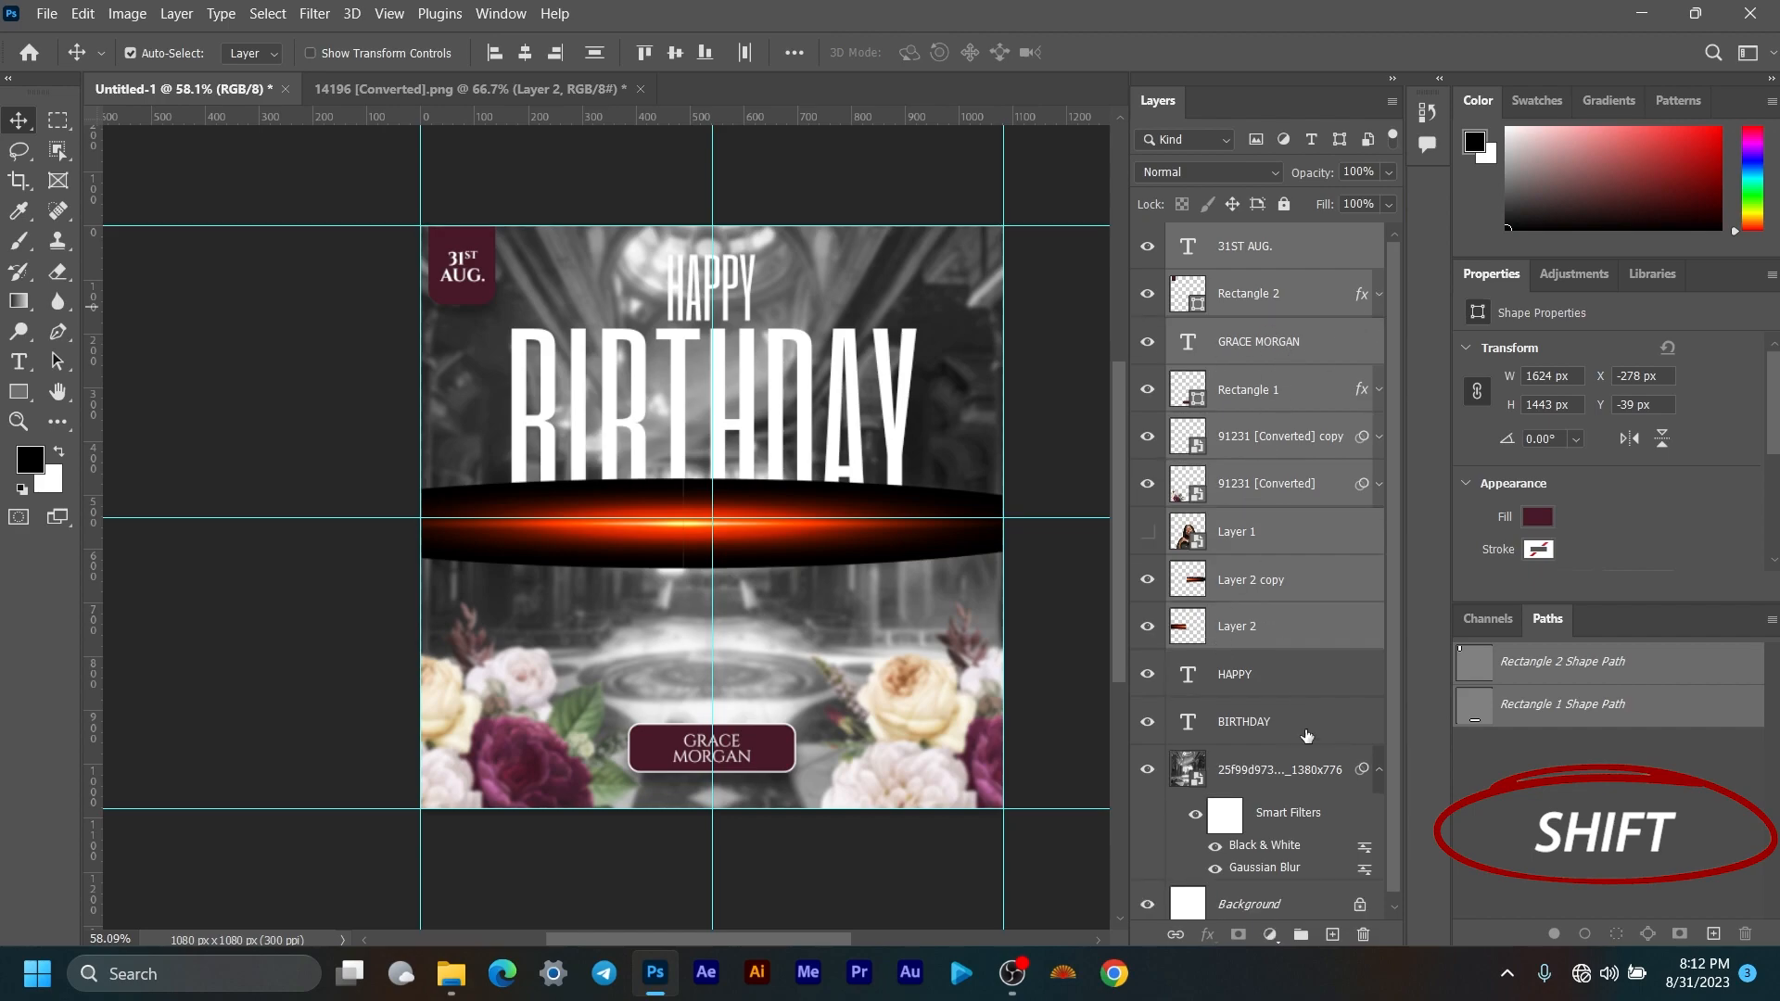
Step: Merge Layer 2 and Layer 2 copy into one flare bar and nudge it into place
left_click(1305, 640)
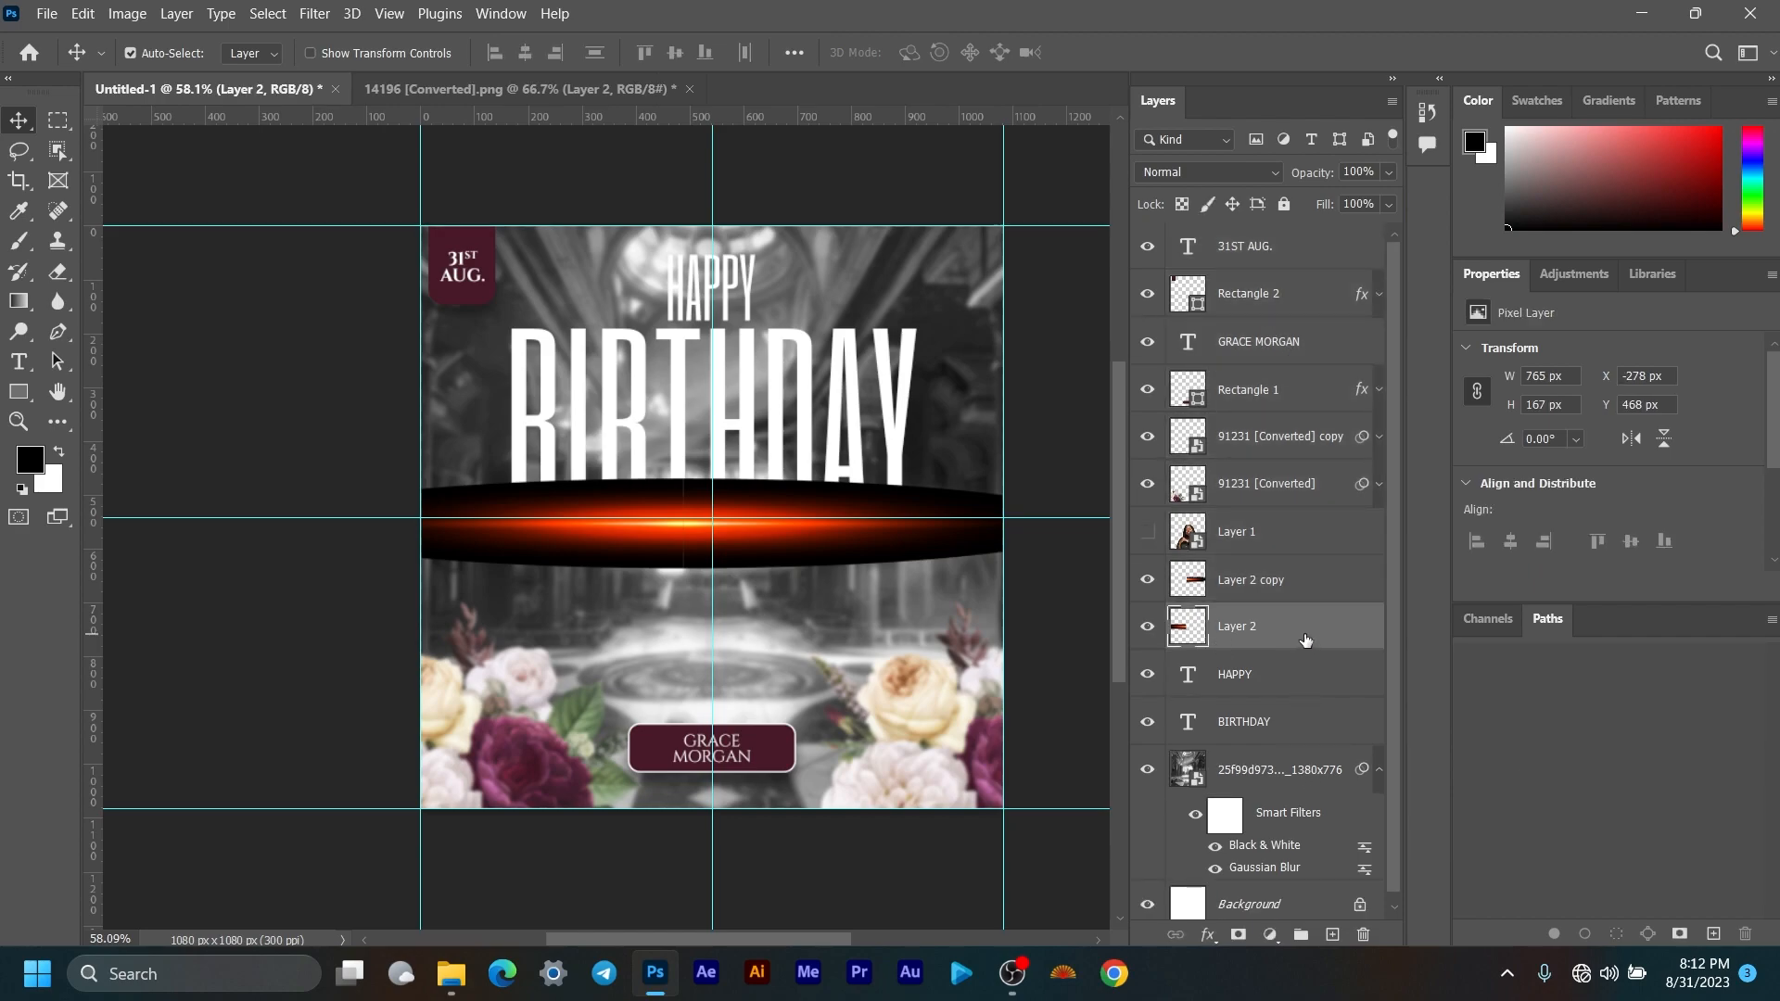
left_click(1307, 586, "ctrl")
right_click(1305, 584)
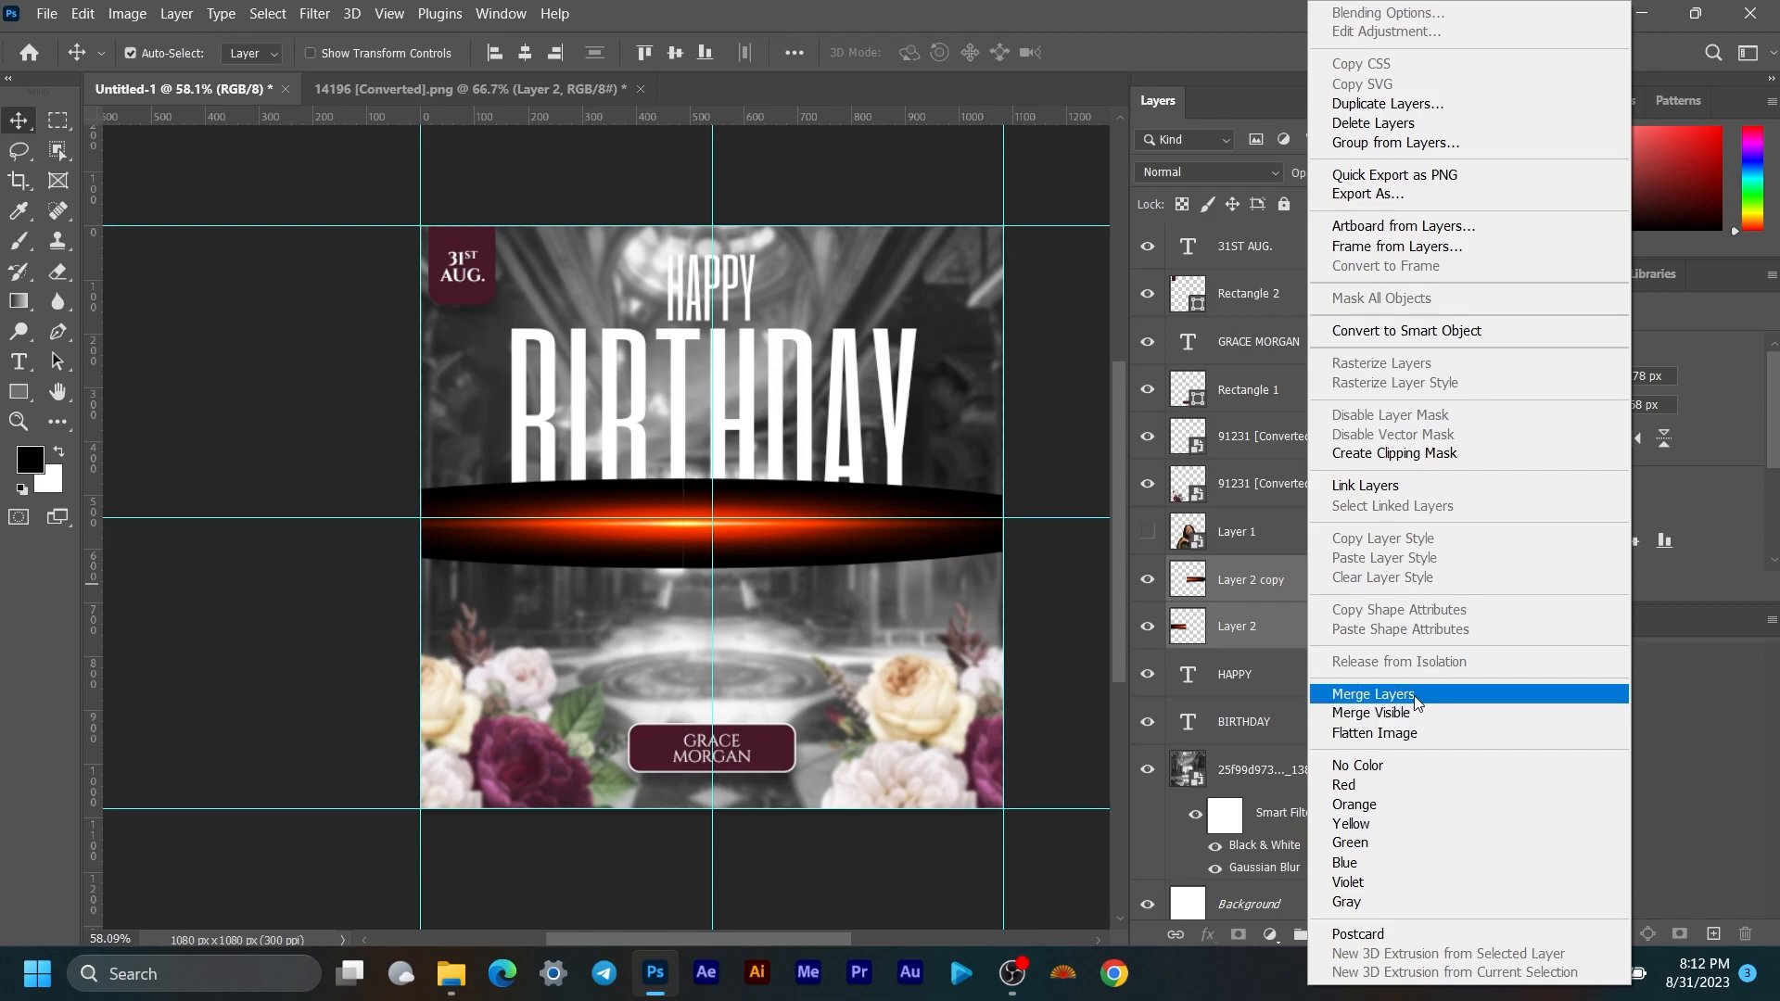
left_click(1416, 697)
mouse_move(815, 547)
left_mouse_down()
mouse_move(886, 612)
mouse_move(819, 547)
left_mouse_up()
left_click_drag(822, 531, 845, 547)
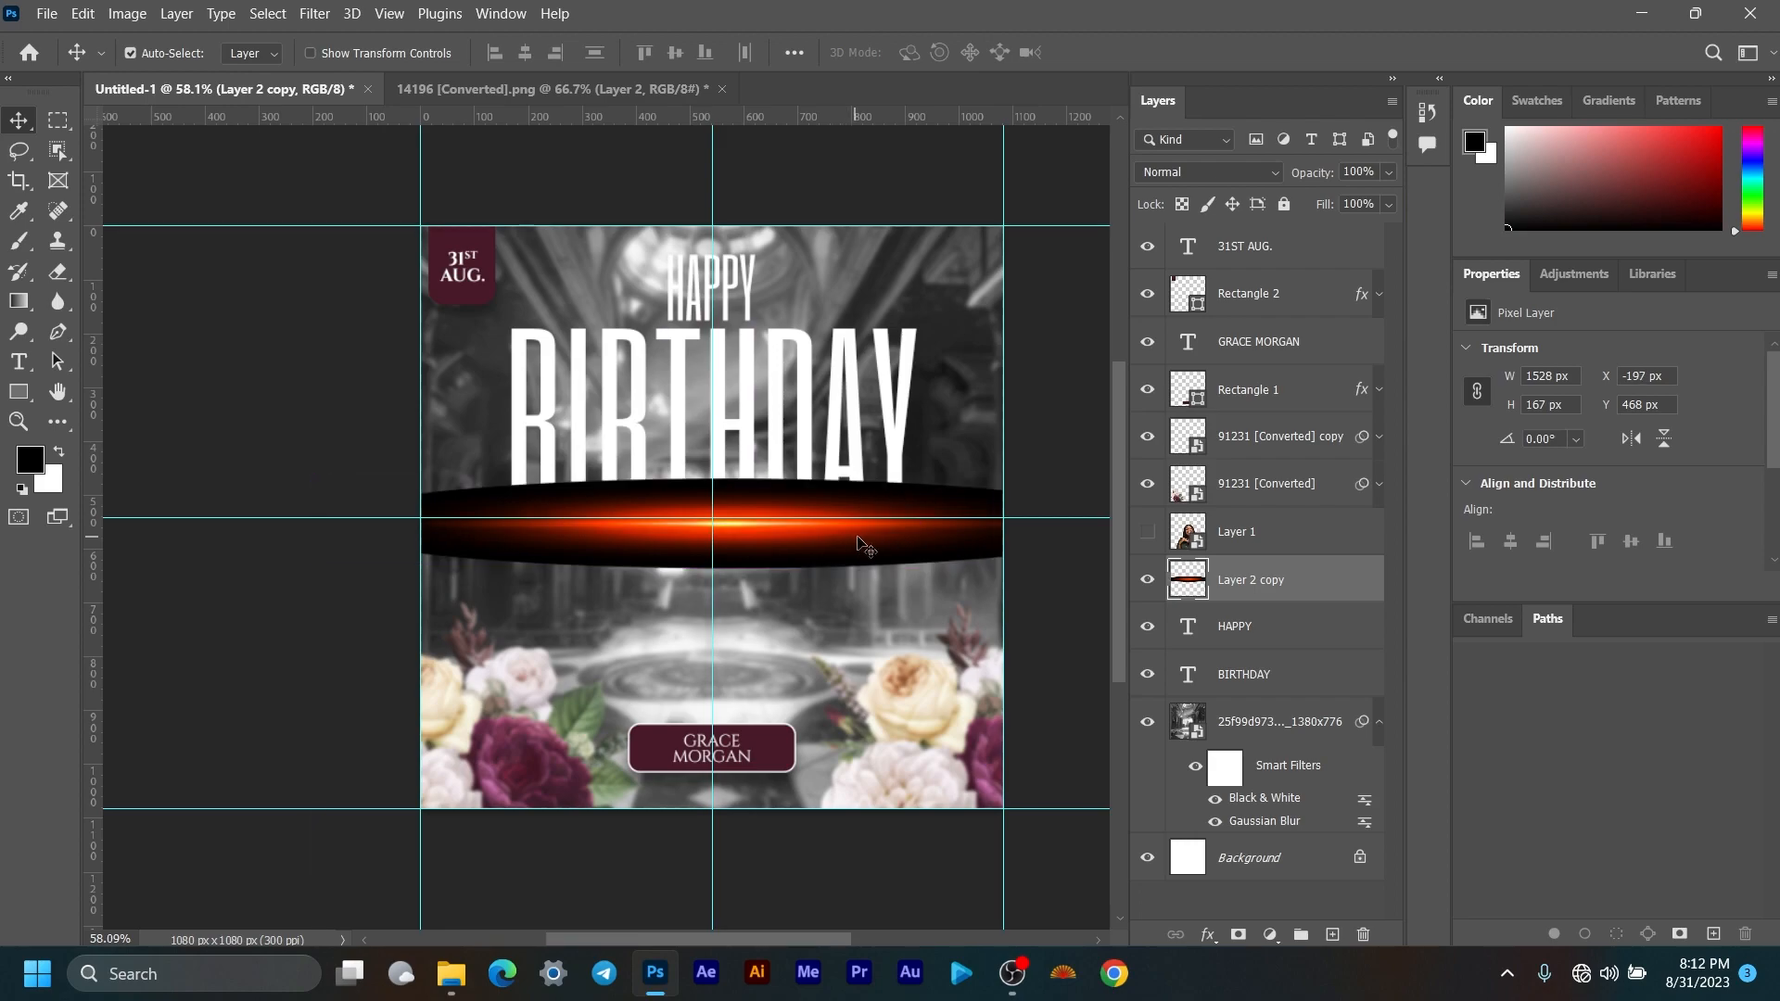
Step: Set the flare bar's blend mode to Screen and show the smiling woman's layer again
left_click(1165, 172)
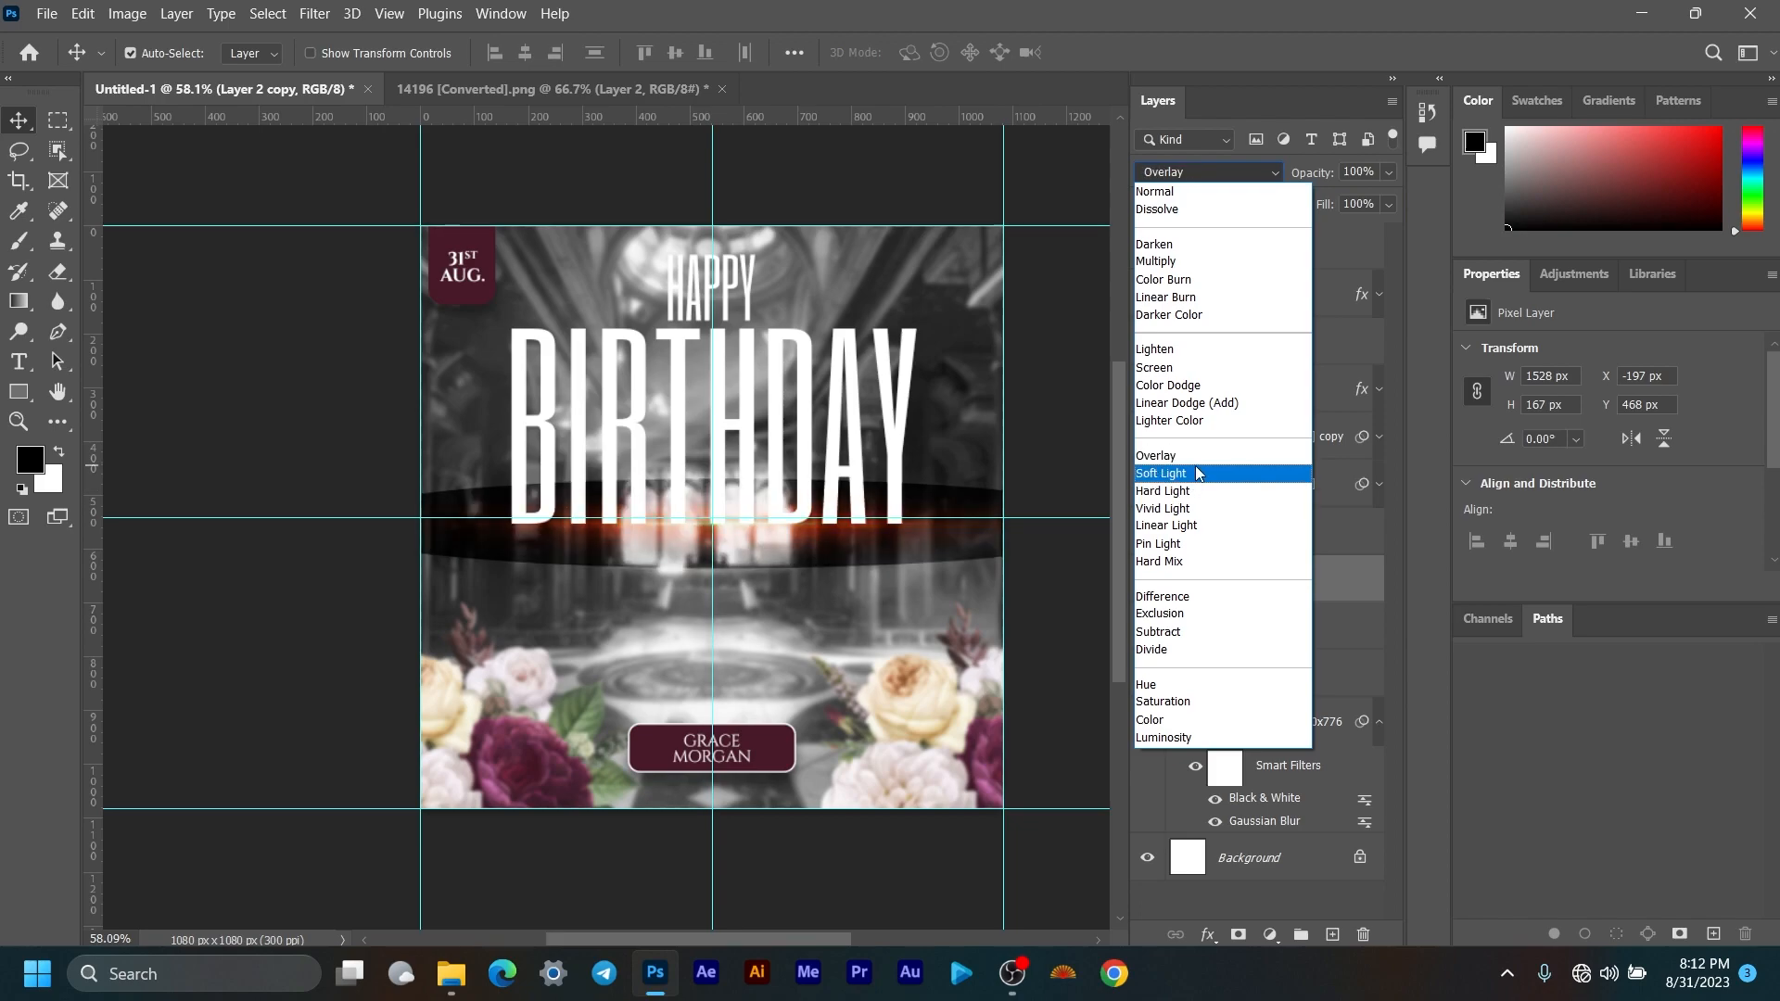
left_click(1191, 371)
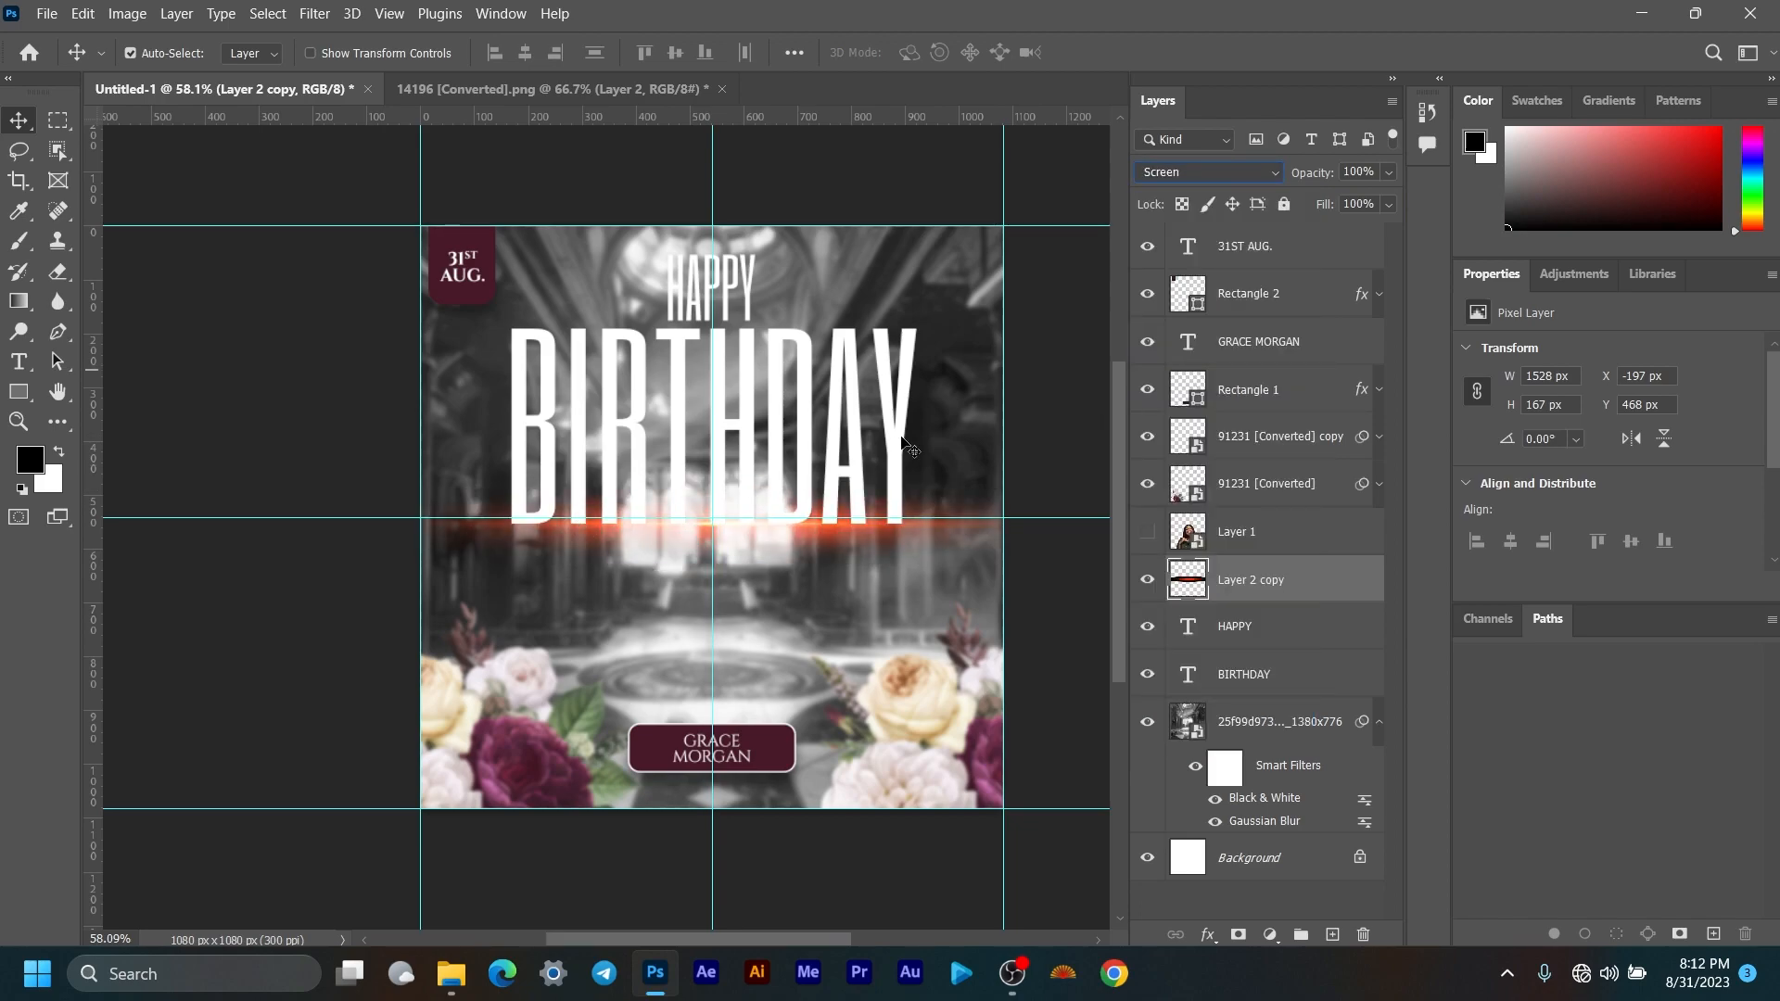
left_click(1148, 533)
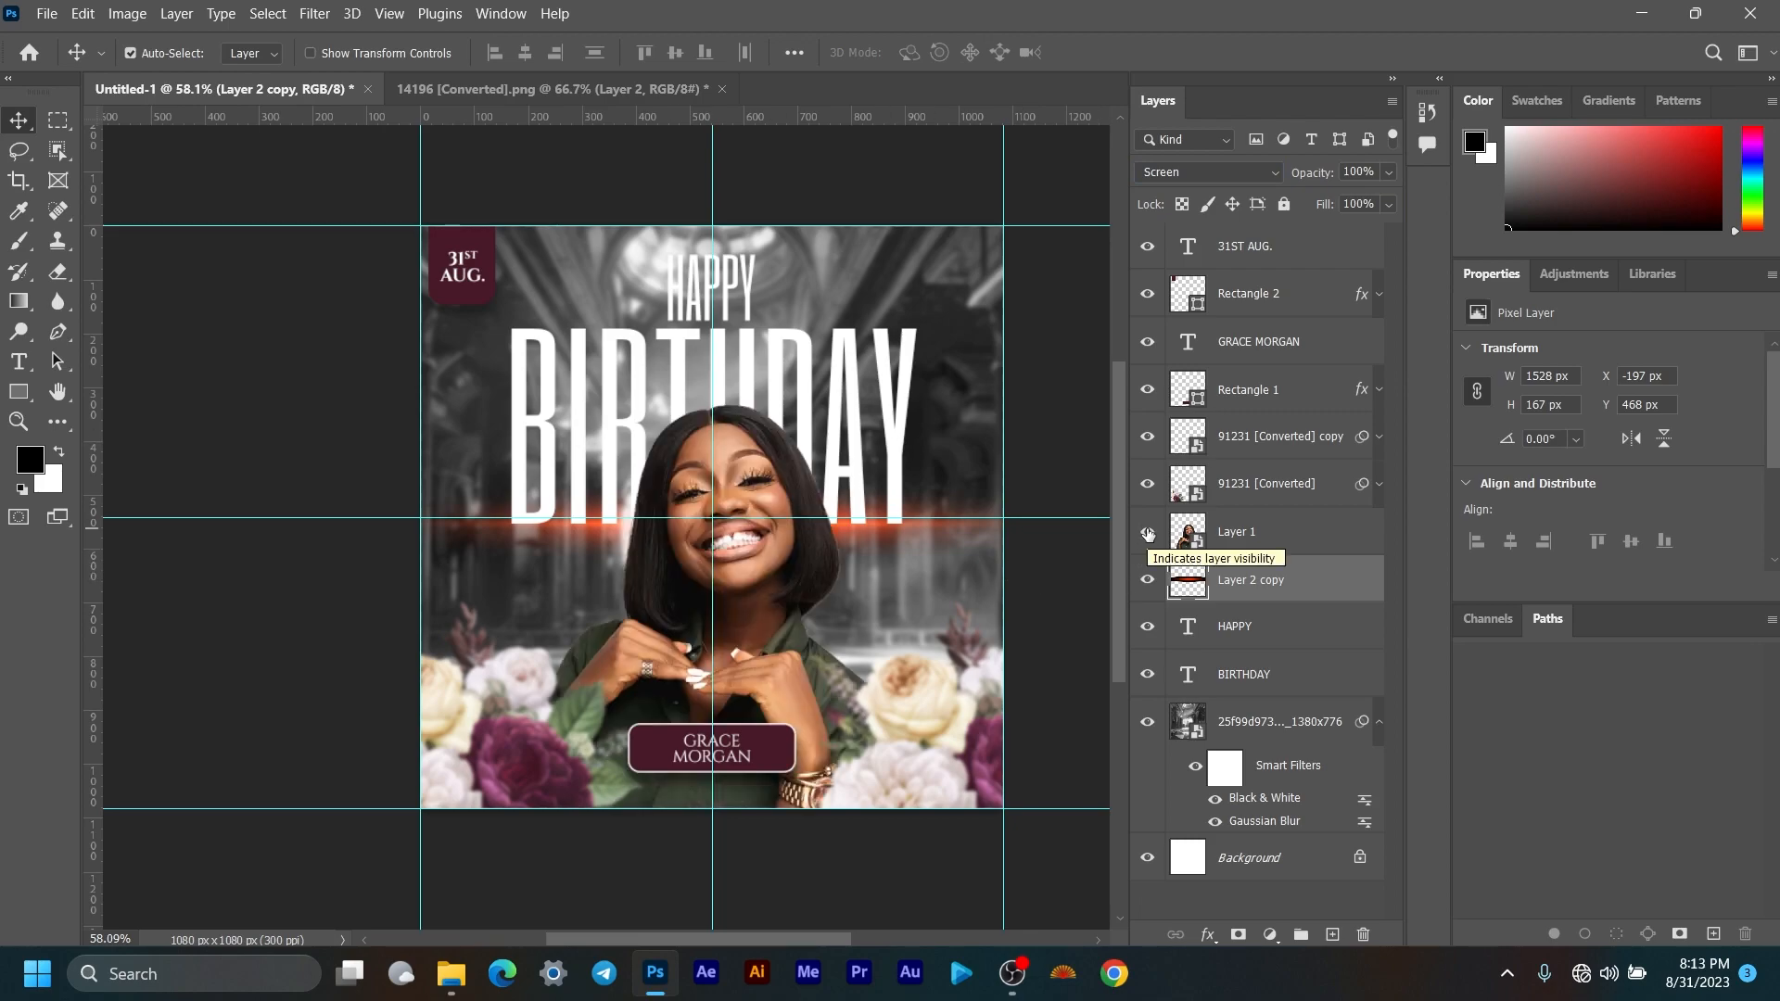
left_click(1146, 580)
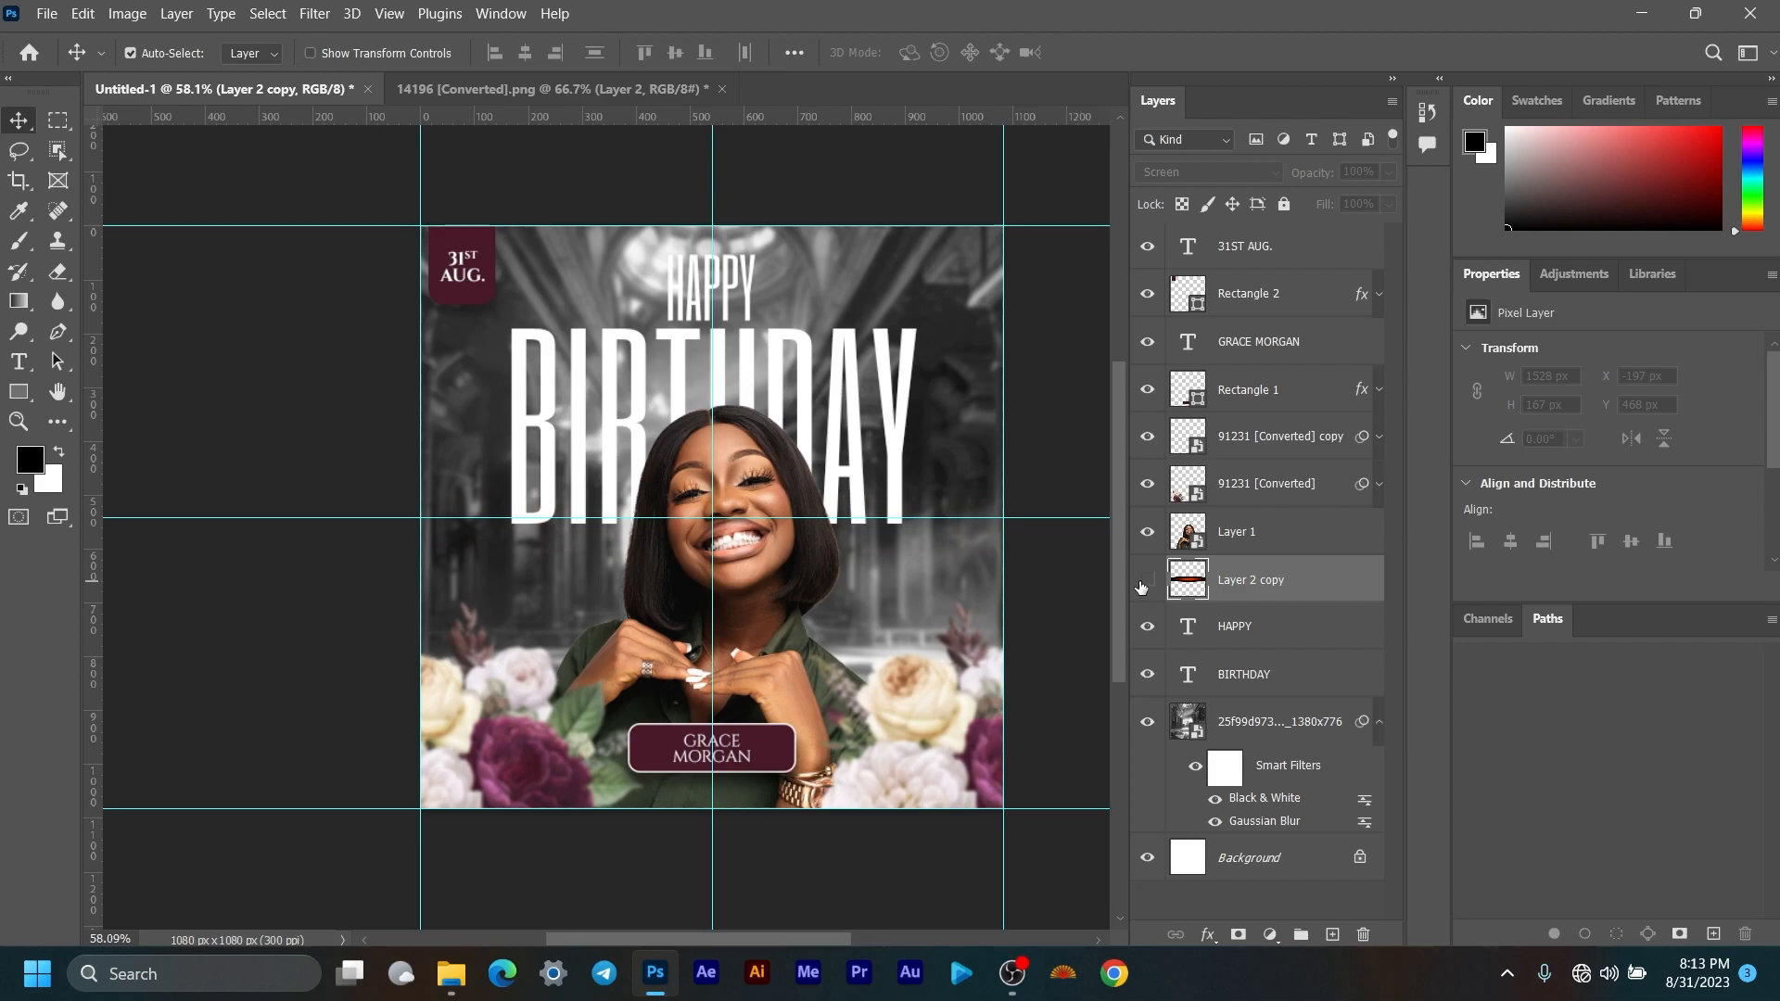
left_click(1145, 582)
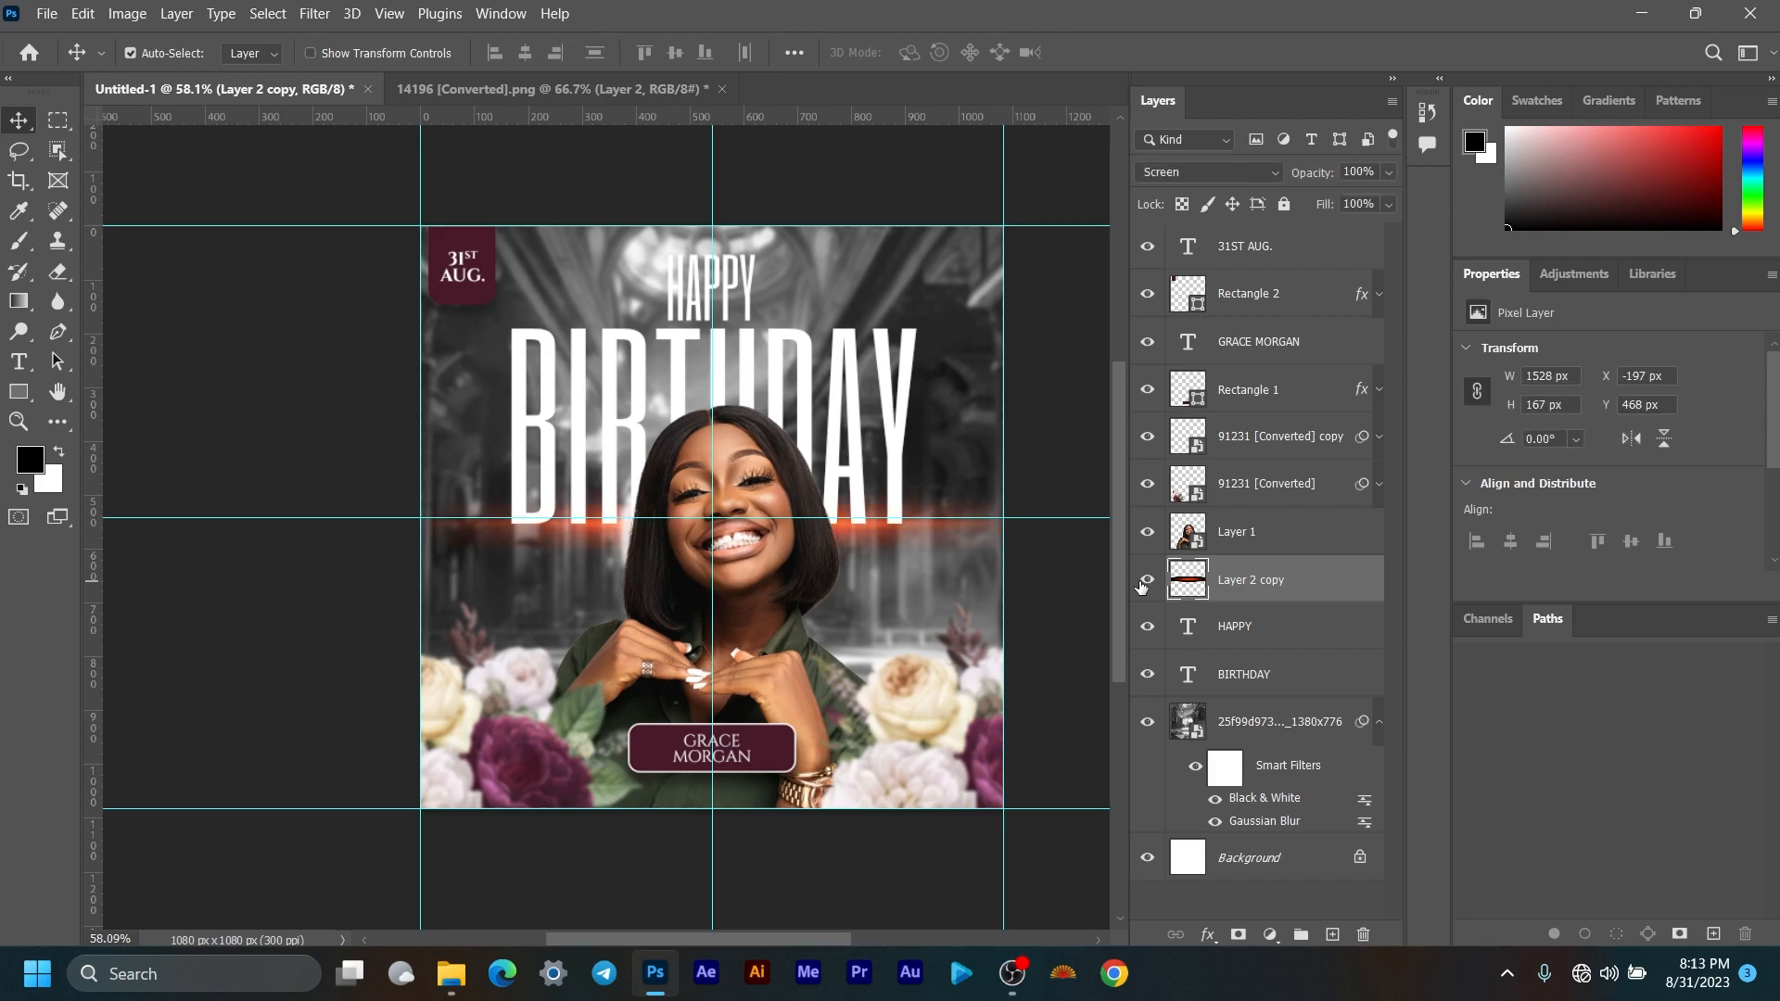
scroll(606, 409, "down", 6)
scroll(610, 396, "up", 6)
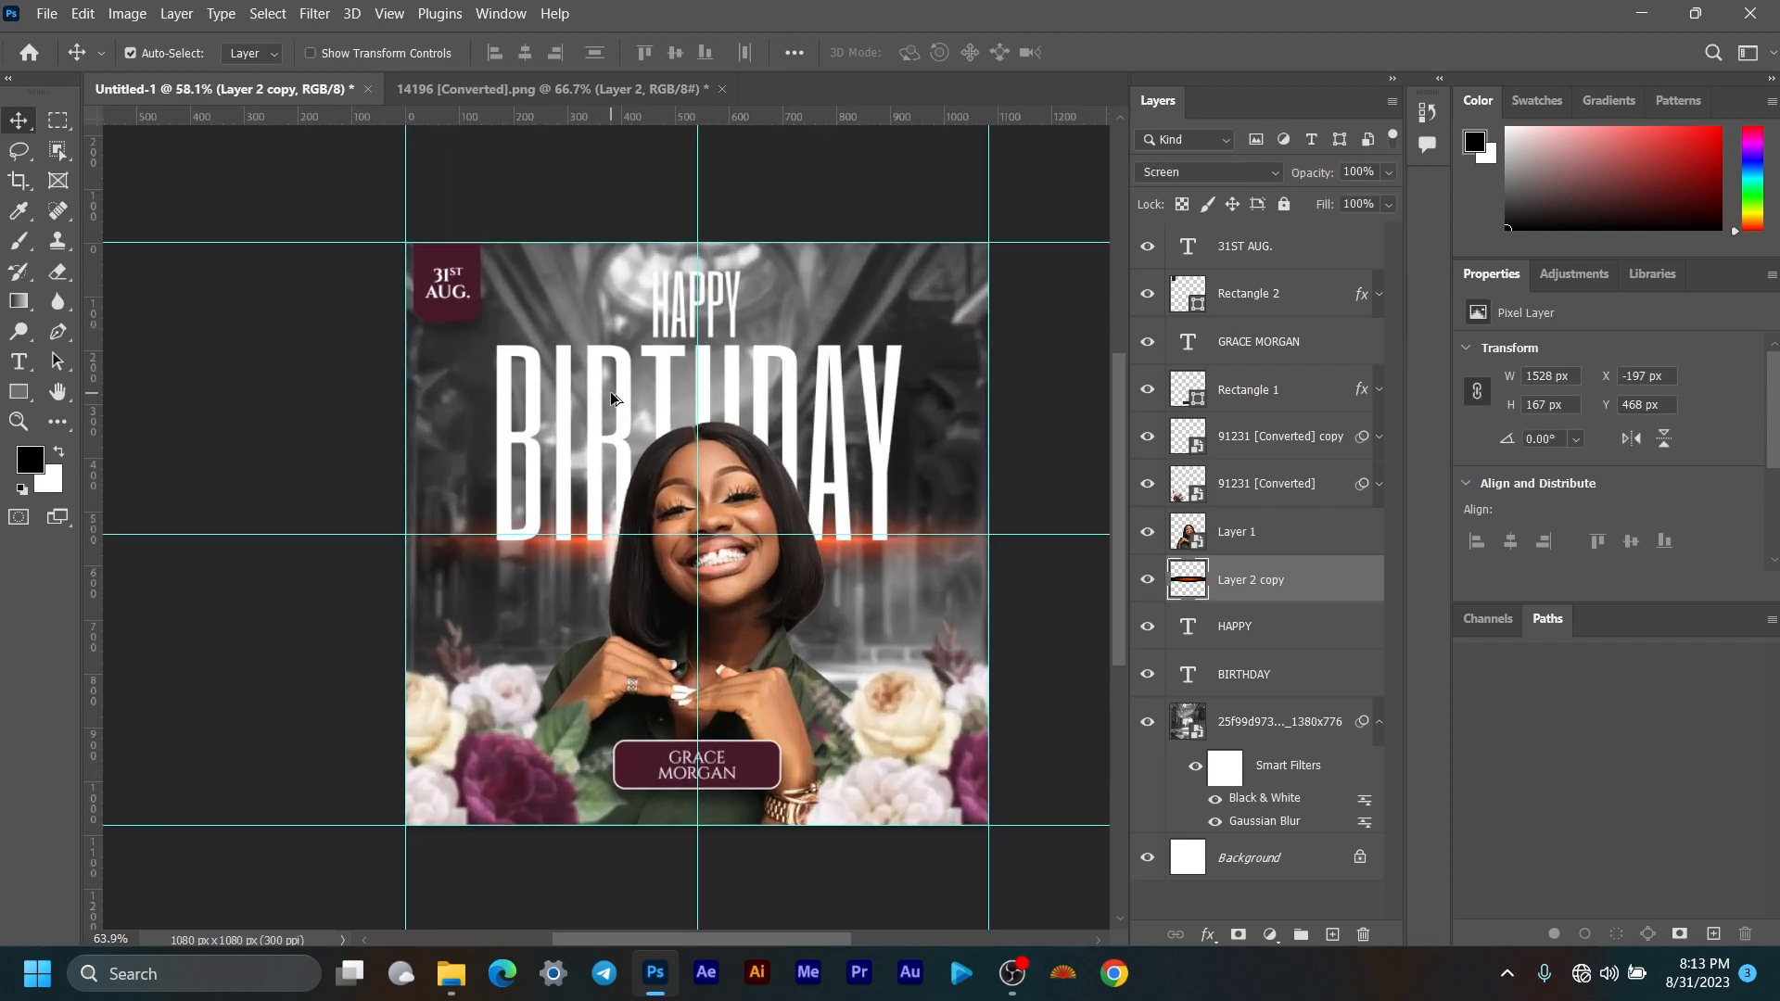
scroll(611, 399, "down", 2)
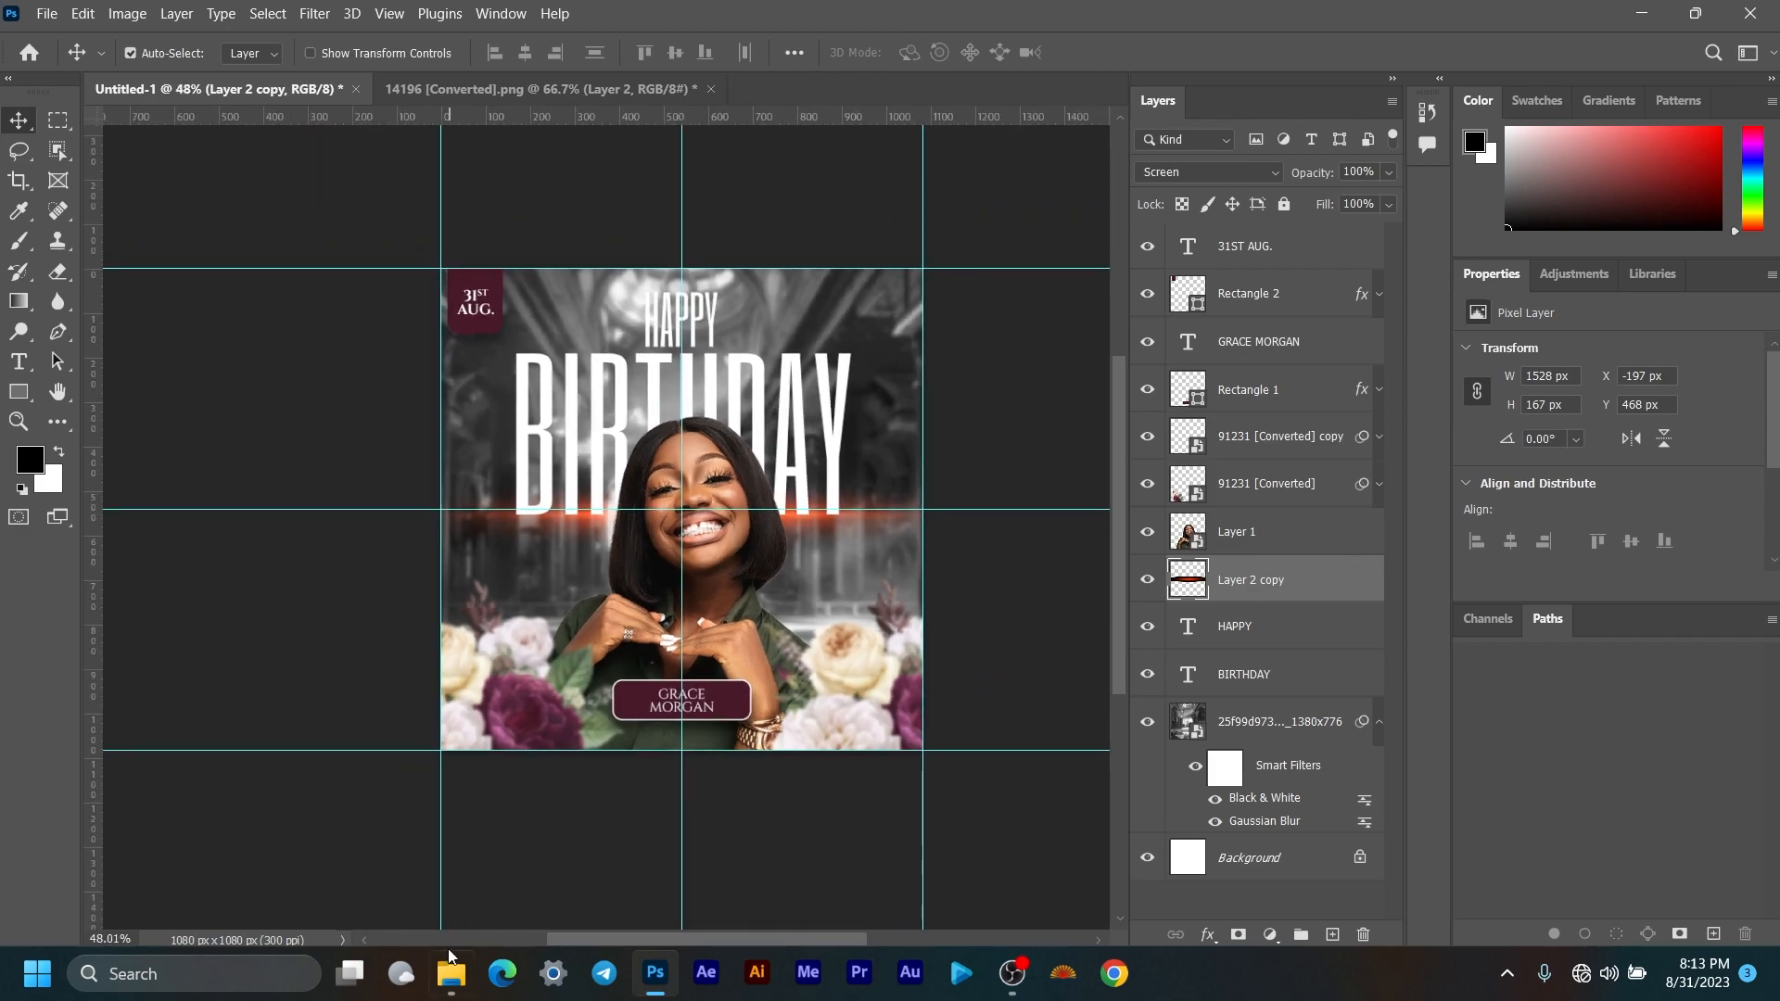
Step: Drag 24540.png from File Explorer into the flyer and place its layer above the woman
left_click(451, 969)
left_click_drag(598, 265, 890, 459)
left_click_drag(1254, 563, 1251, 521)
left_click_drag(704, 520, 803, 543)
Step: Set the glow to Screen, scale it to 52% and position it beside her face
left_click(1206, 171)
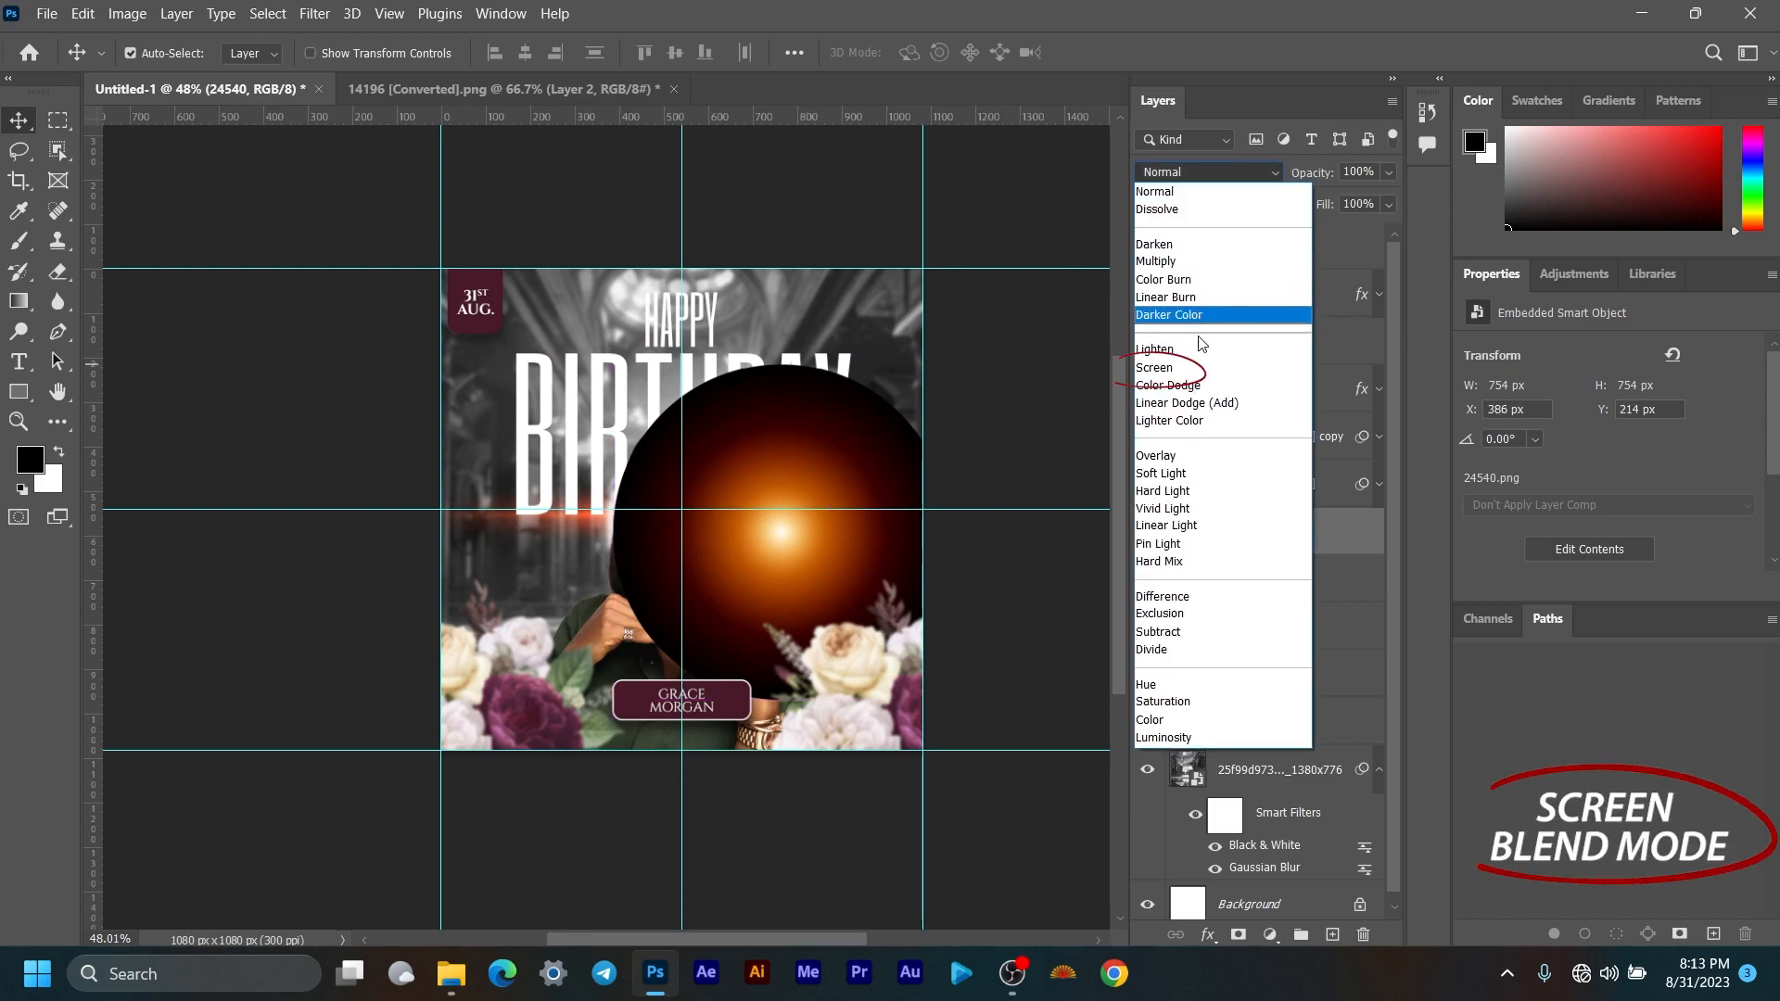
left_click(1196, 369)
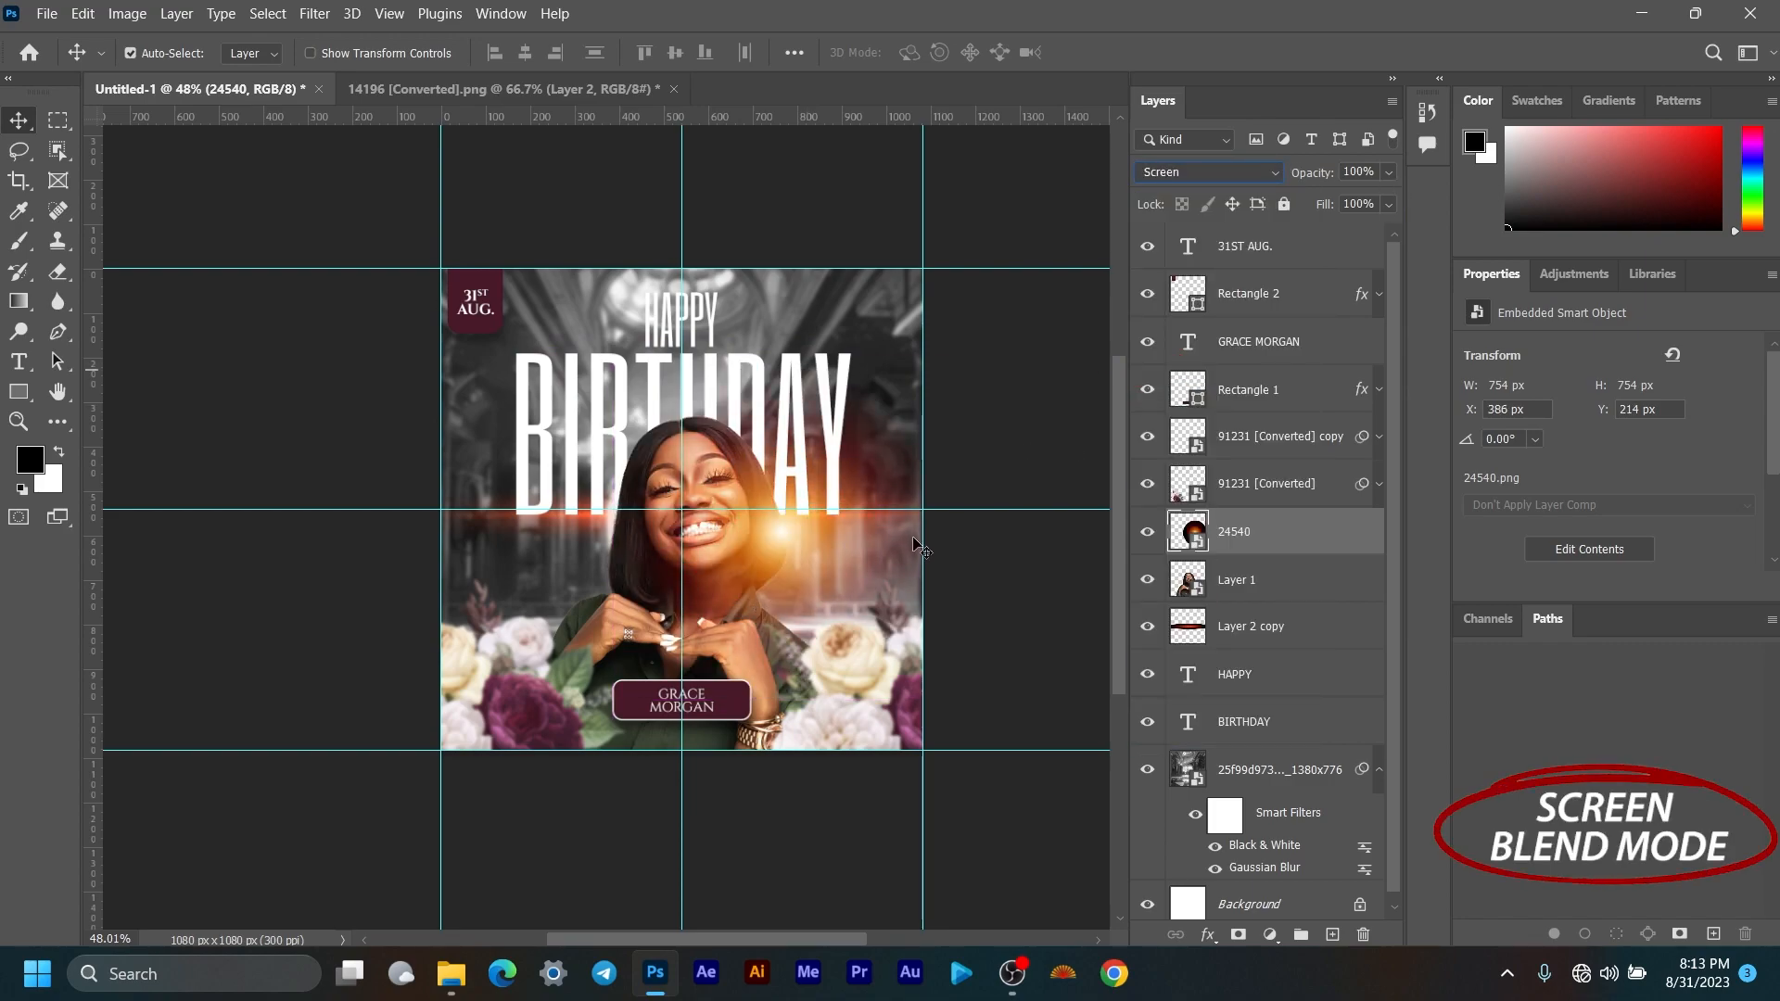
key("ctrl+t")
left_click_drag(777, 703, 804, 543)
left_click_drag(780, 455, 791, 515)
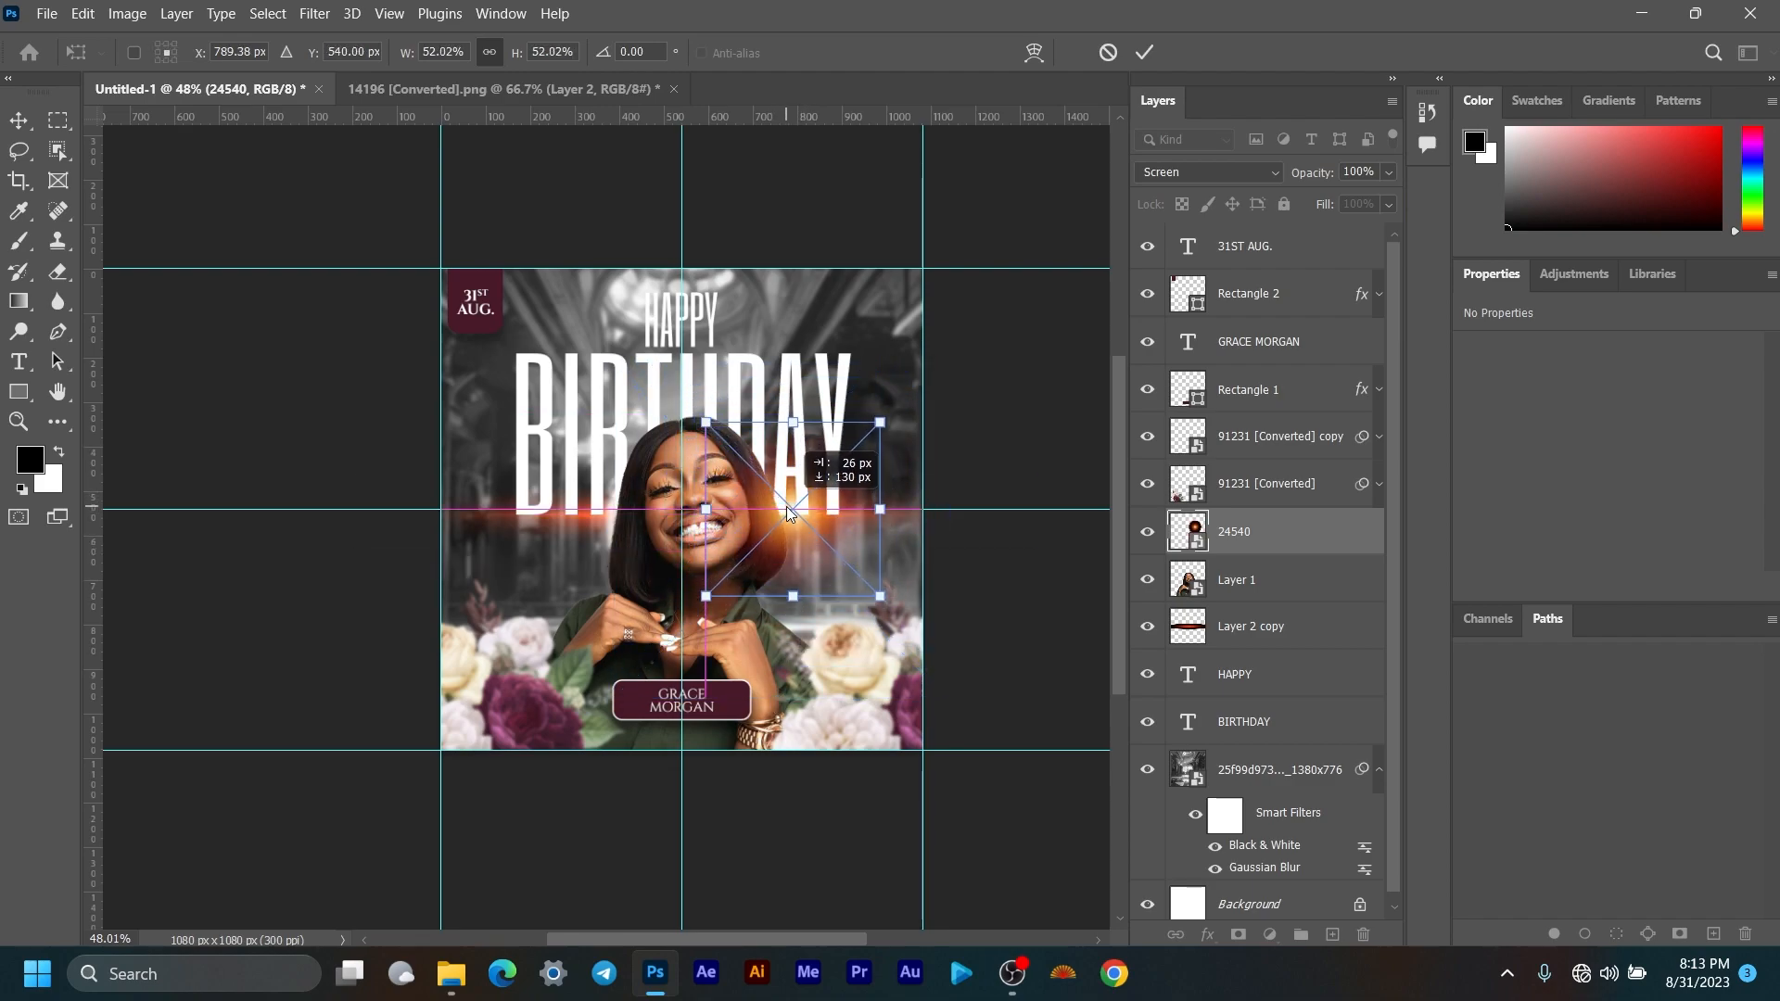
left_click(1145, 53)
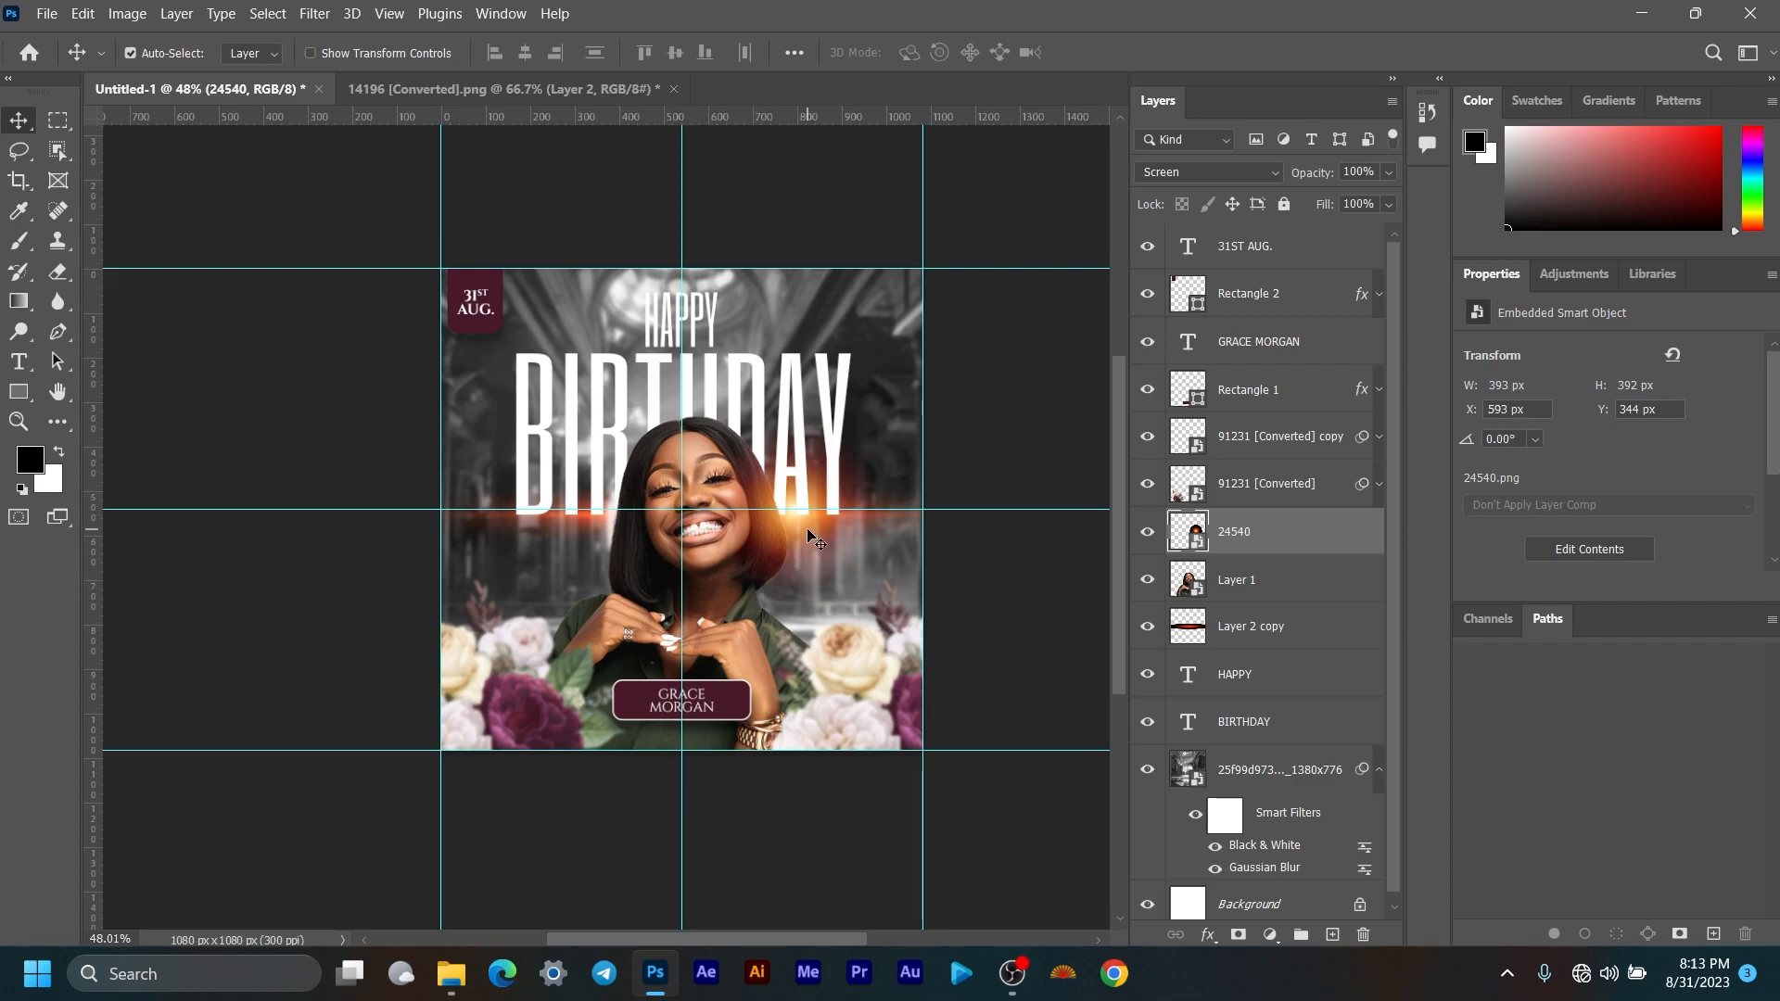
Step: Duplicate the glow and enlarge the copy to about 197% over the lower left
key("ctrl+j")
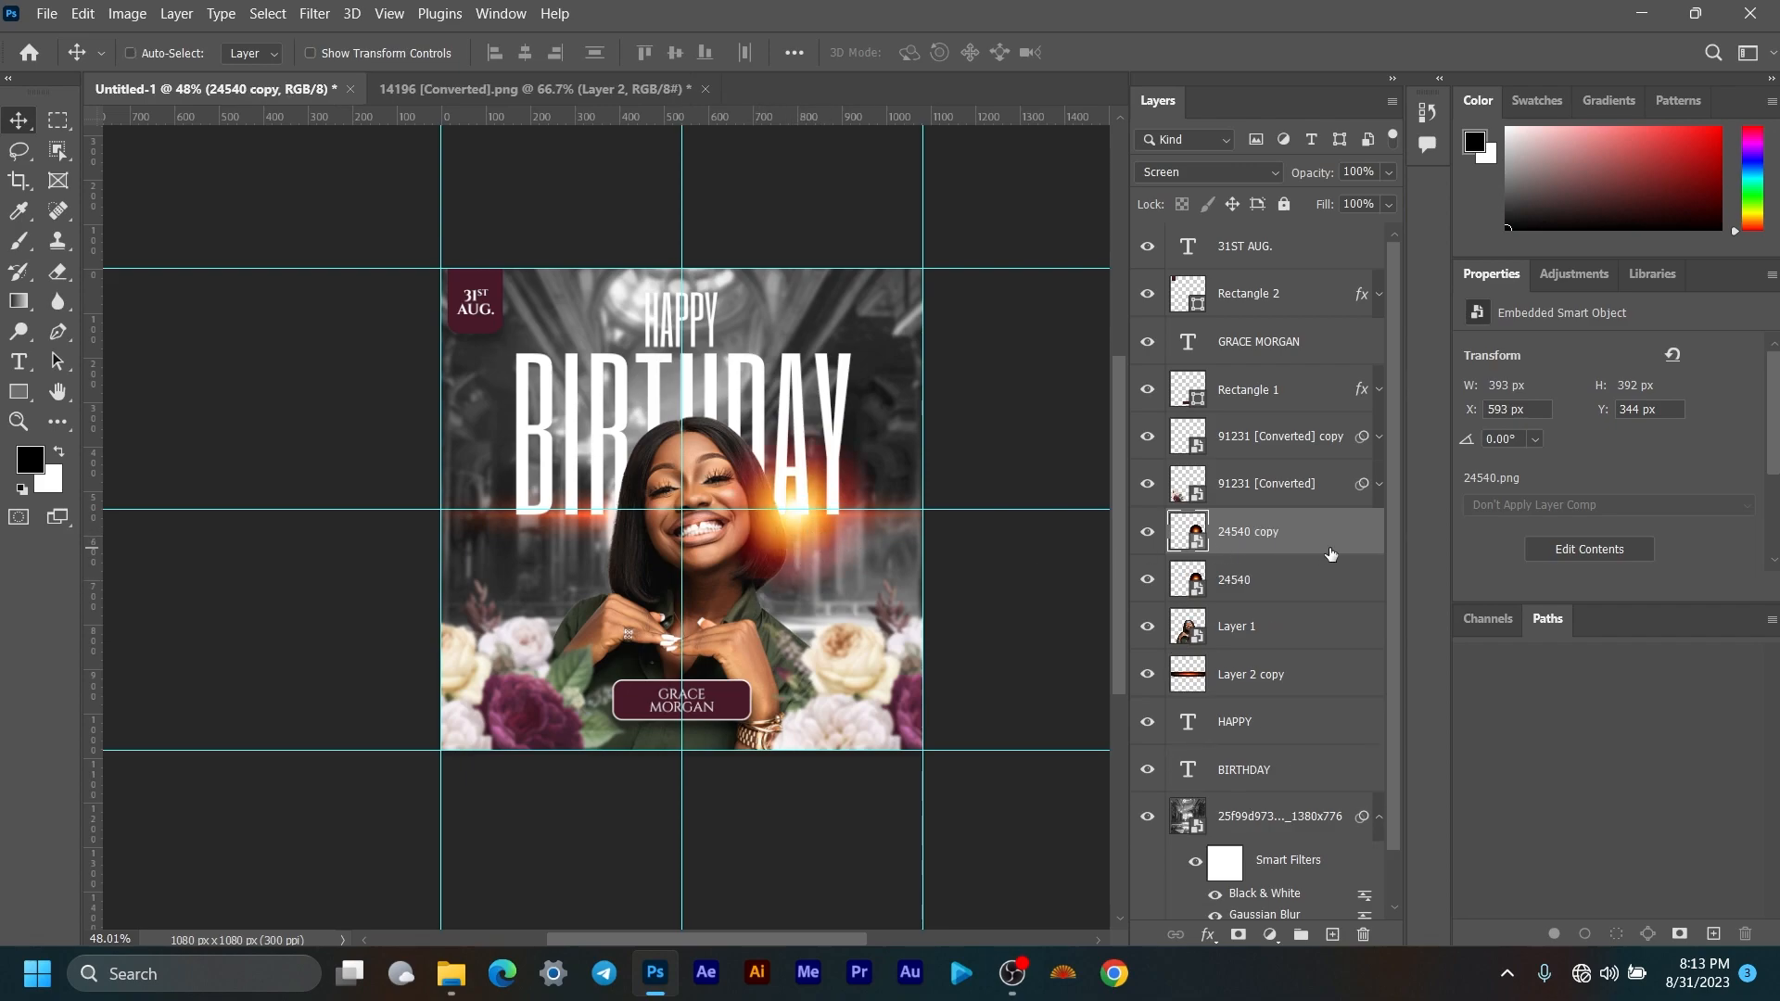
key("ctrl+t")
left_click_drag(806, 544, 608, 826)
left_click_drag(602, 699, 452, 714)
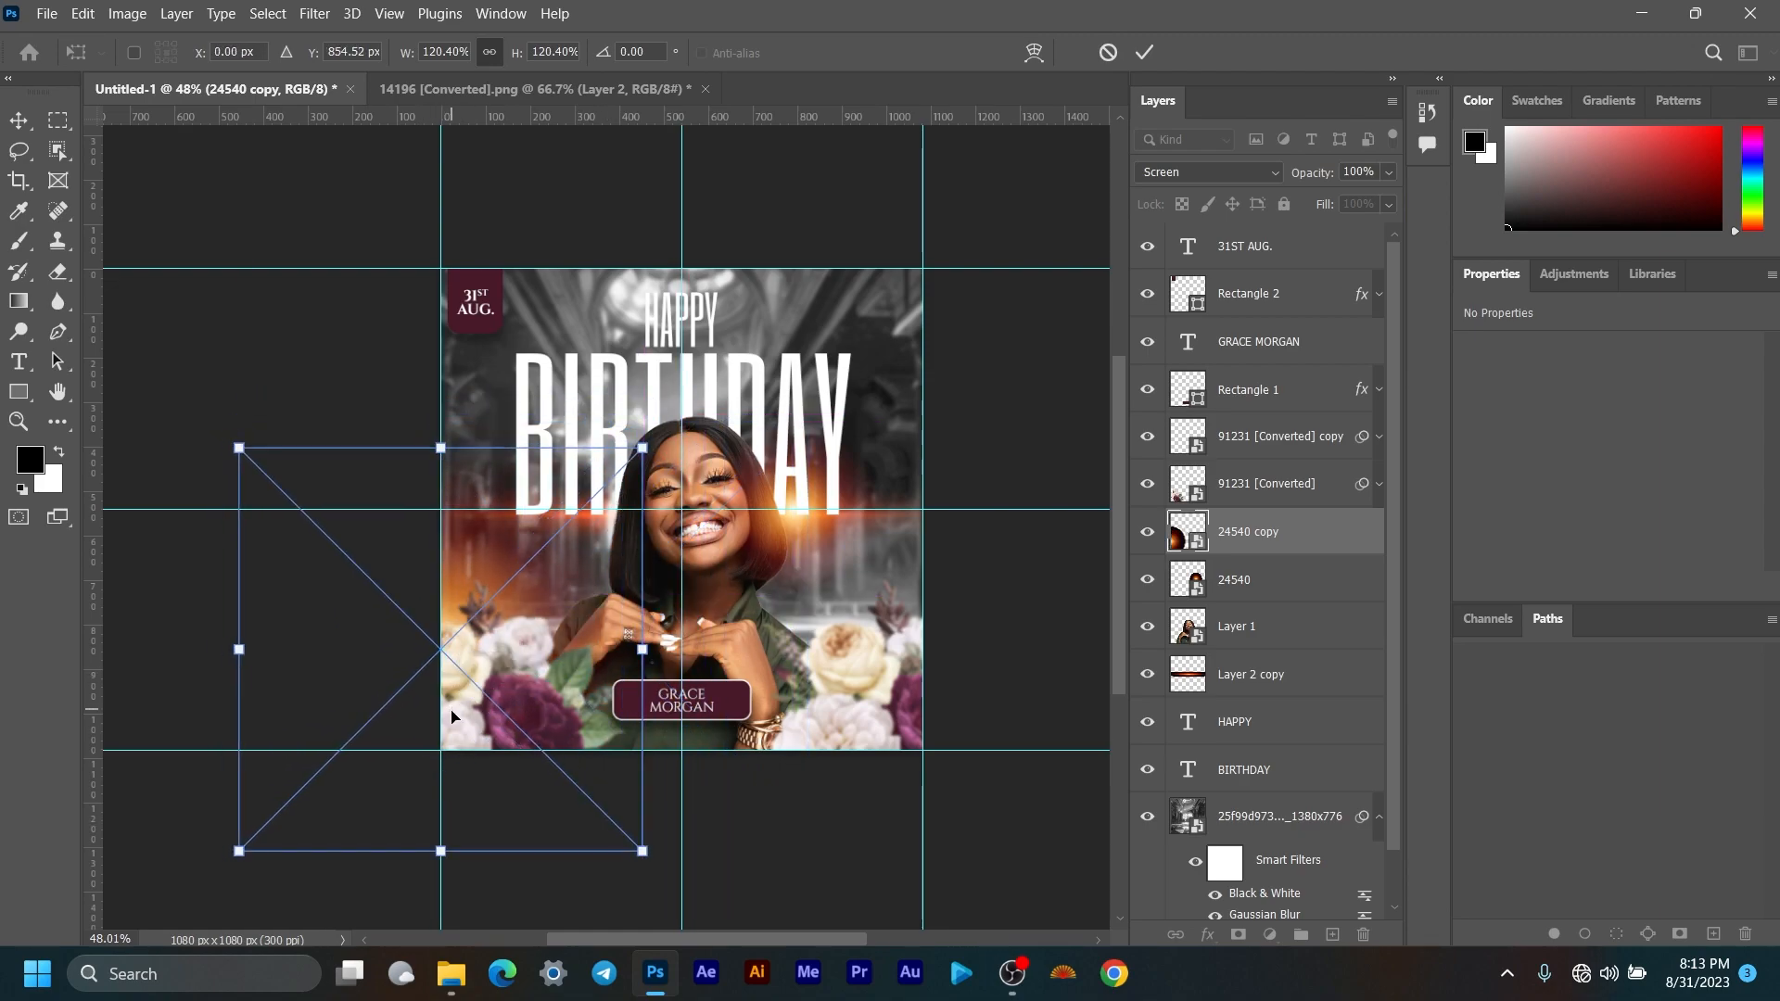
left_click_drag(441, 448, 441, 298)
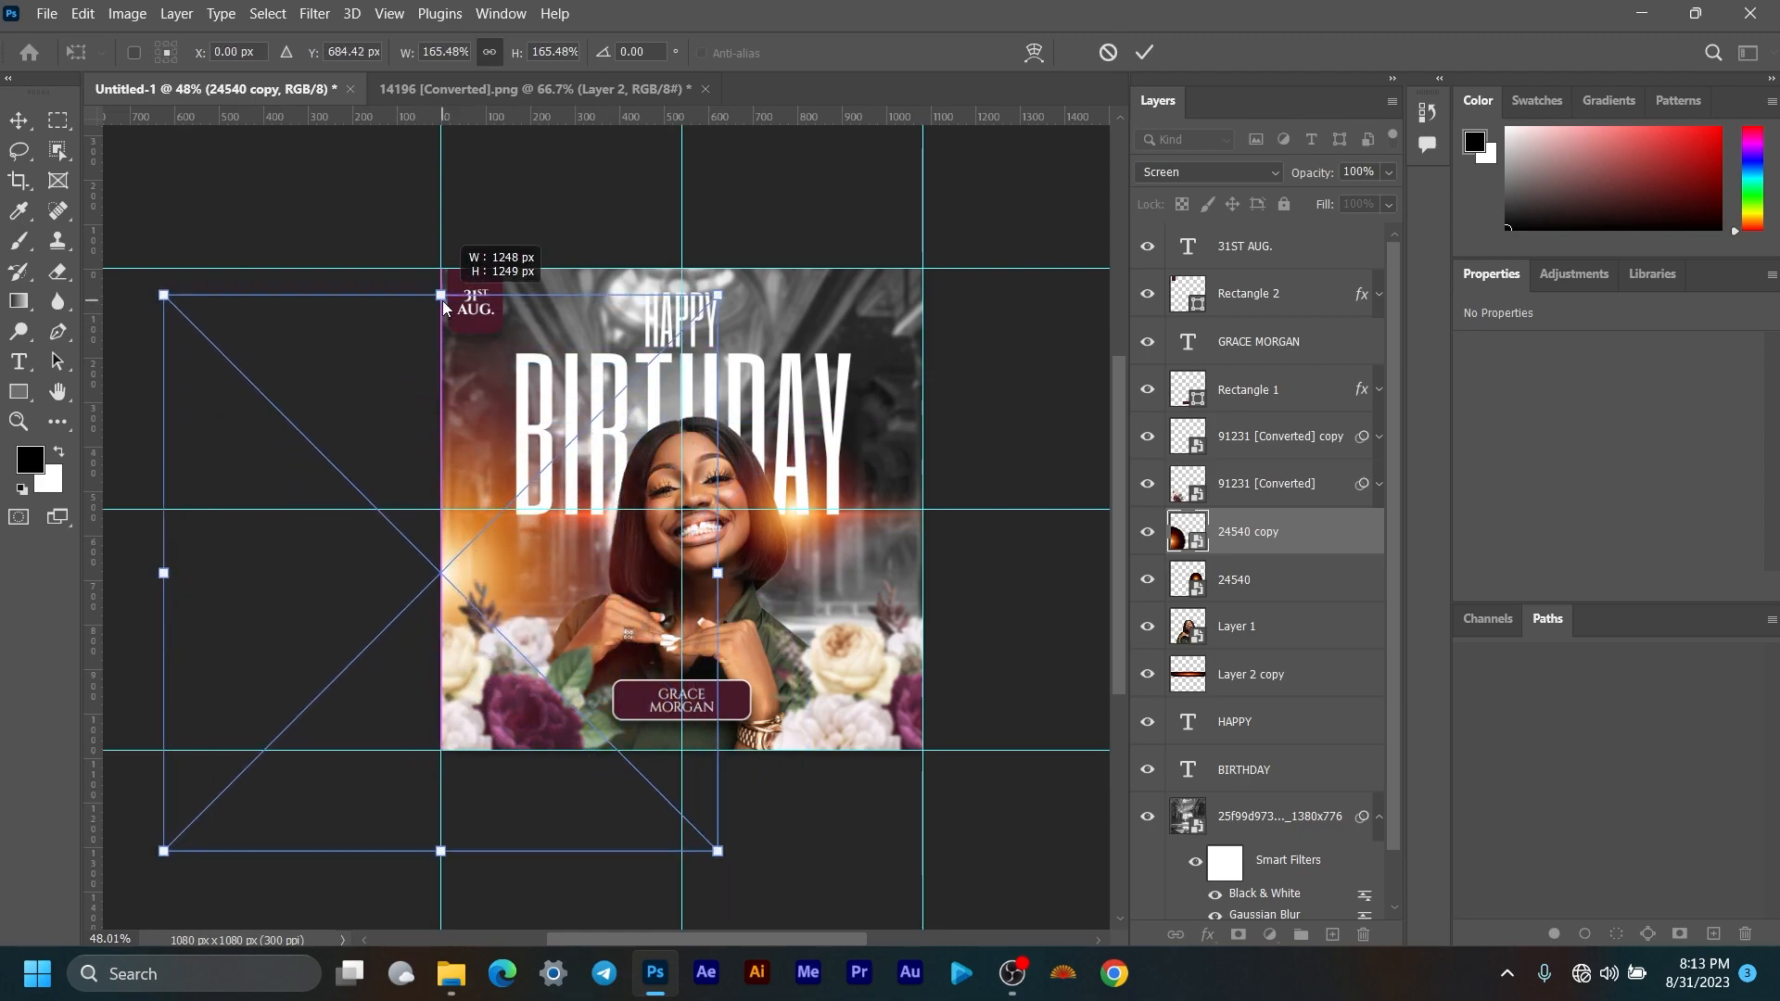
left_click_drag(527, 560, 516, 595)
left_click_drag(704, 597, 574, 605)
left_click(1145, 53)
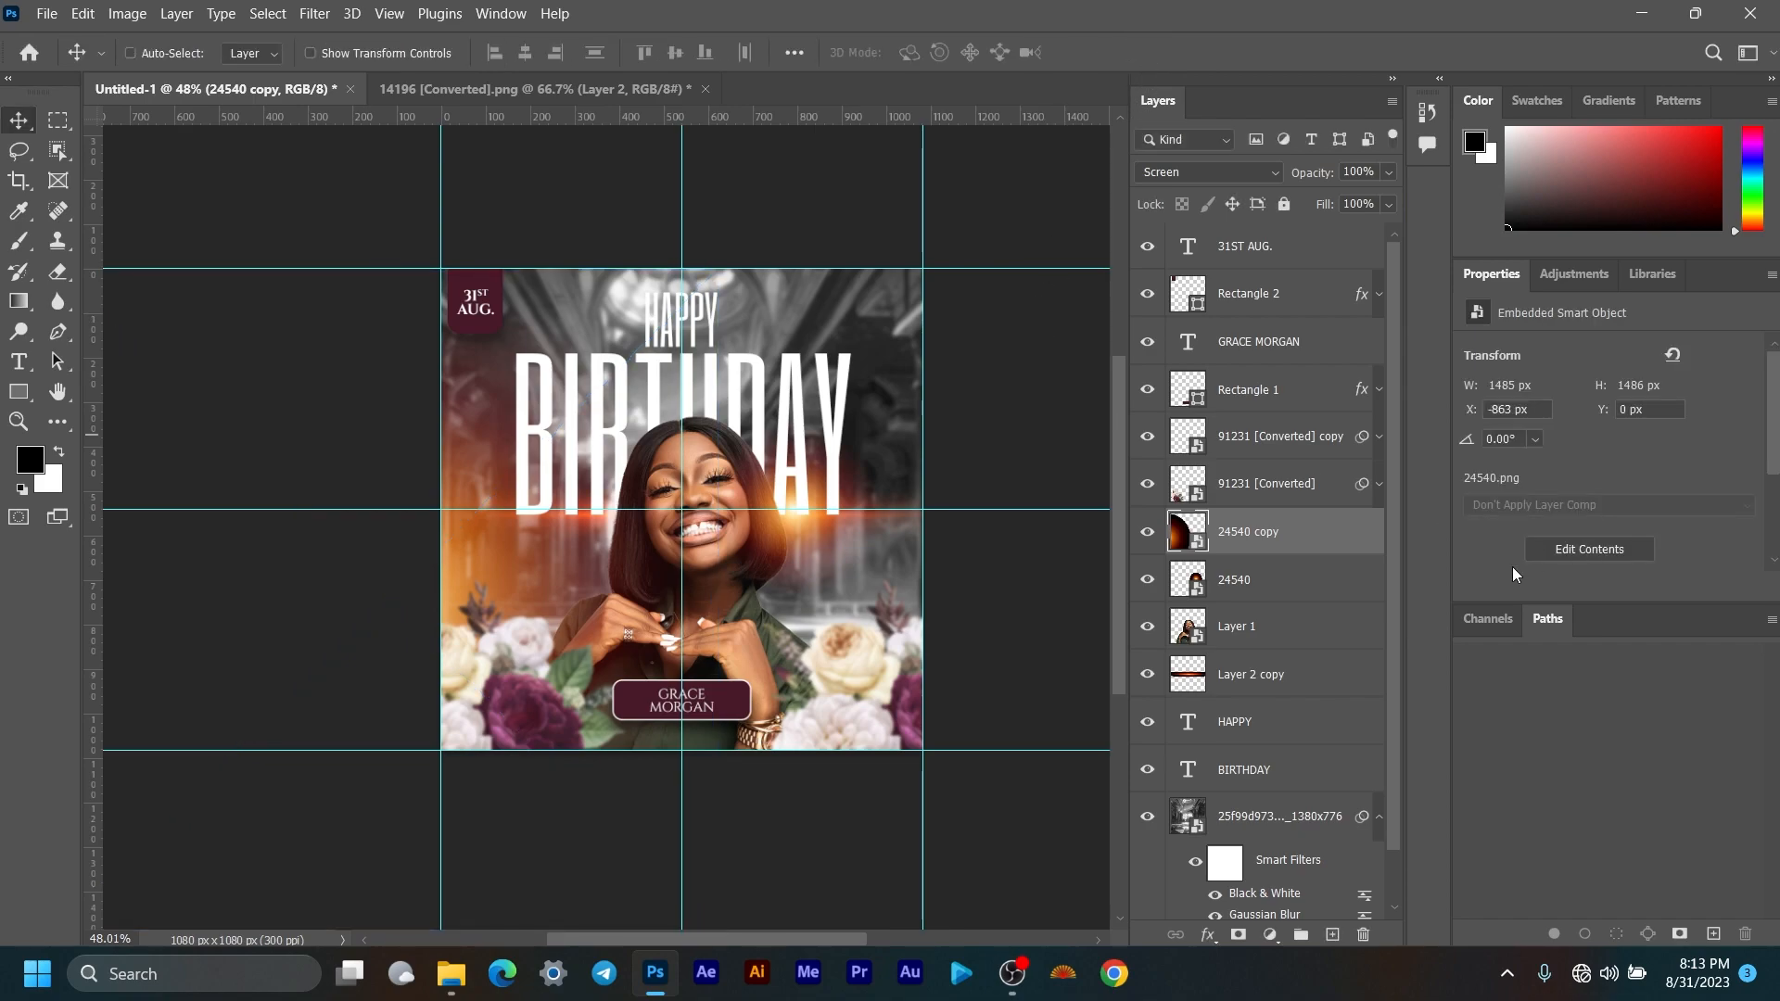
Step: Duplicate the glow again as 24540 copy 2 and move it over the upper right
key("ctrl+j")
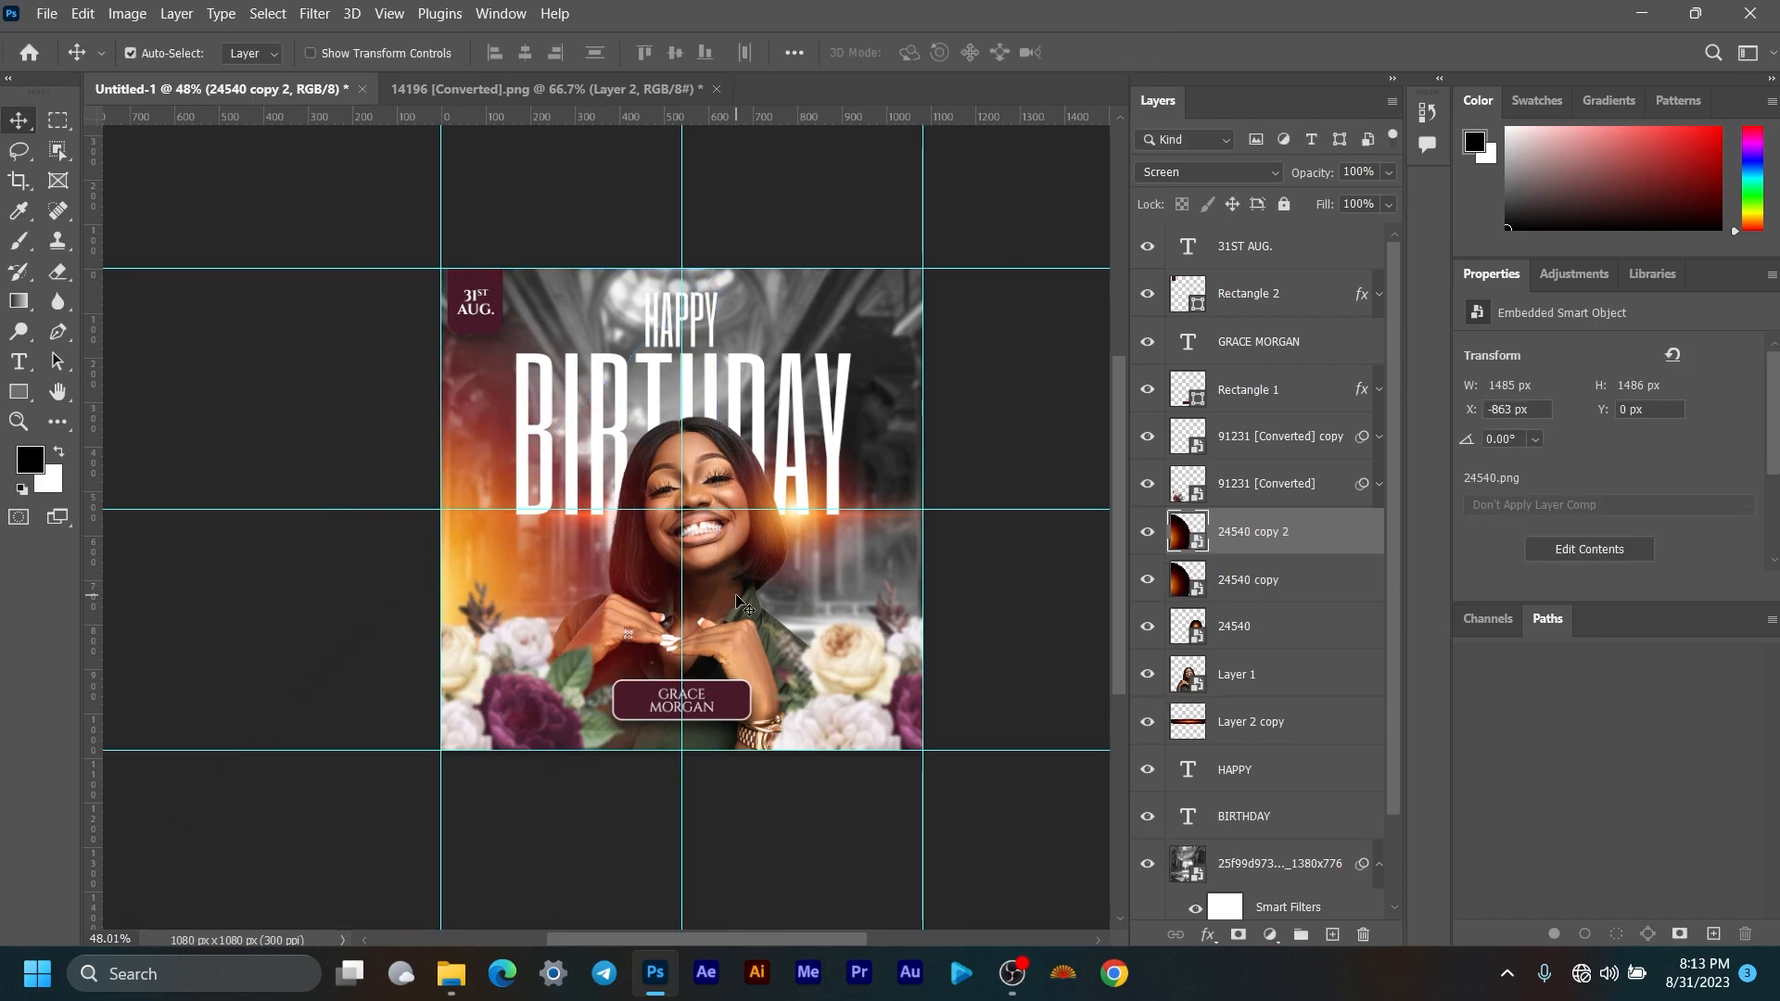
key("ctrl+t")
left_click_drag(610, 621, 837, 297)
left_click_drag(807, 381, 828, 368)
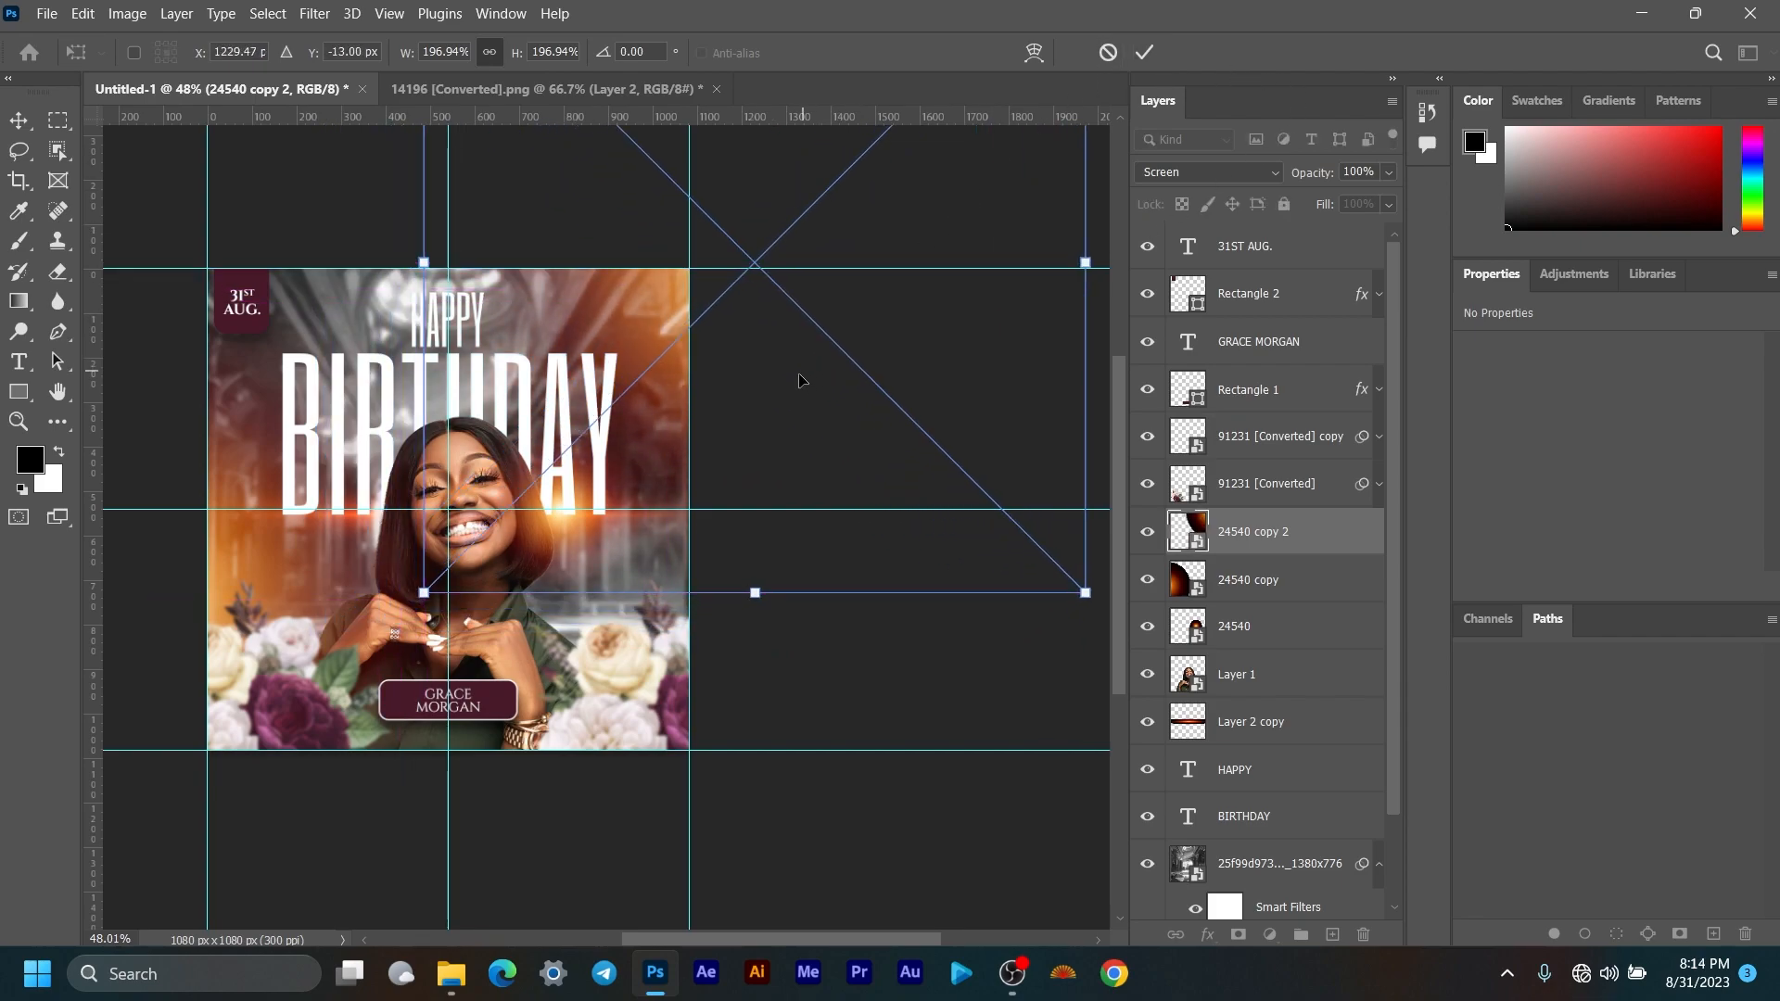
left_click(1146, 53)
scroll(795, 593, "down", 2)
scroll(742, 589, "up", 1)
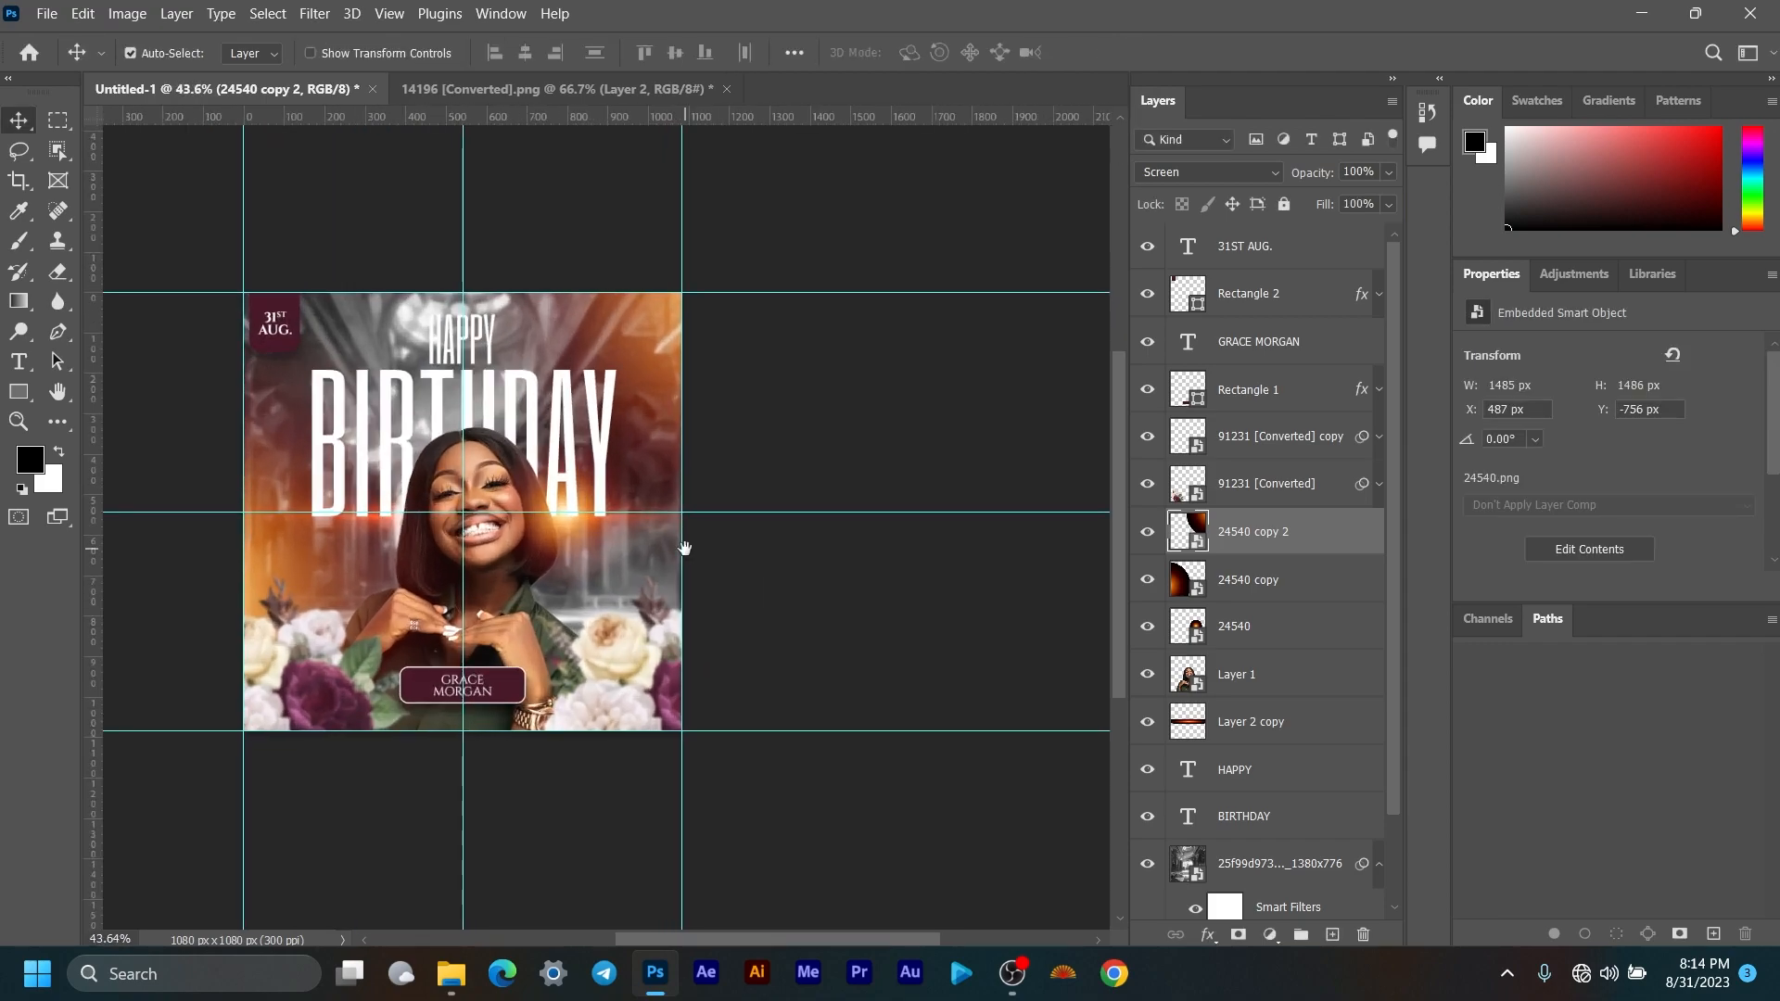
Step: Pan and zoom to recentre and inspect the glowing flyer
left_click_drag(554, 602, 771, 612)
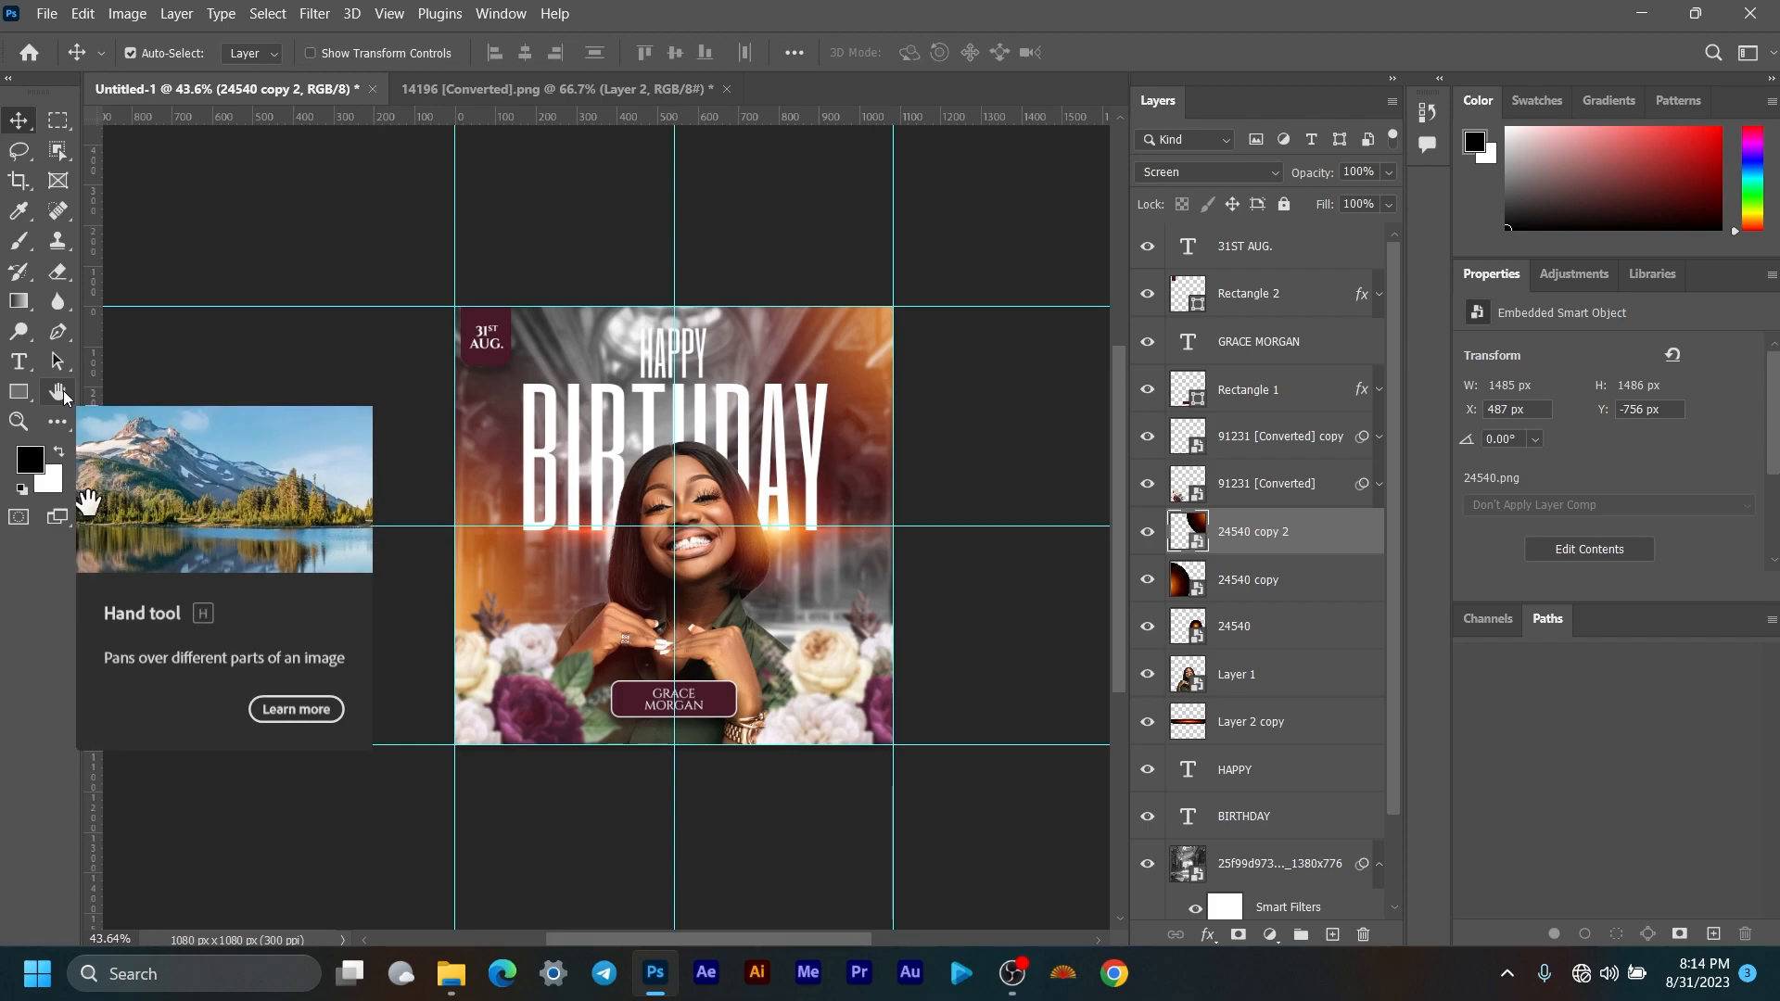
left_click(58, 393)
left_click_drag(692, 558, 770, 549)
left_click(18, 120)
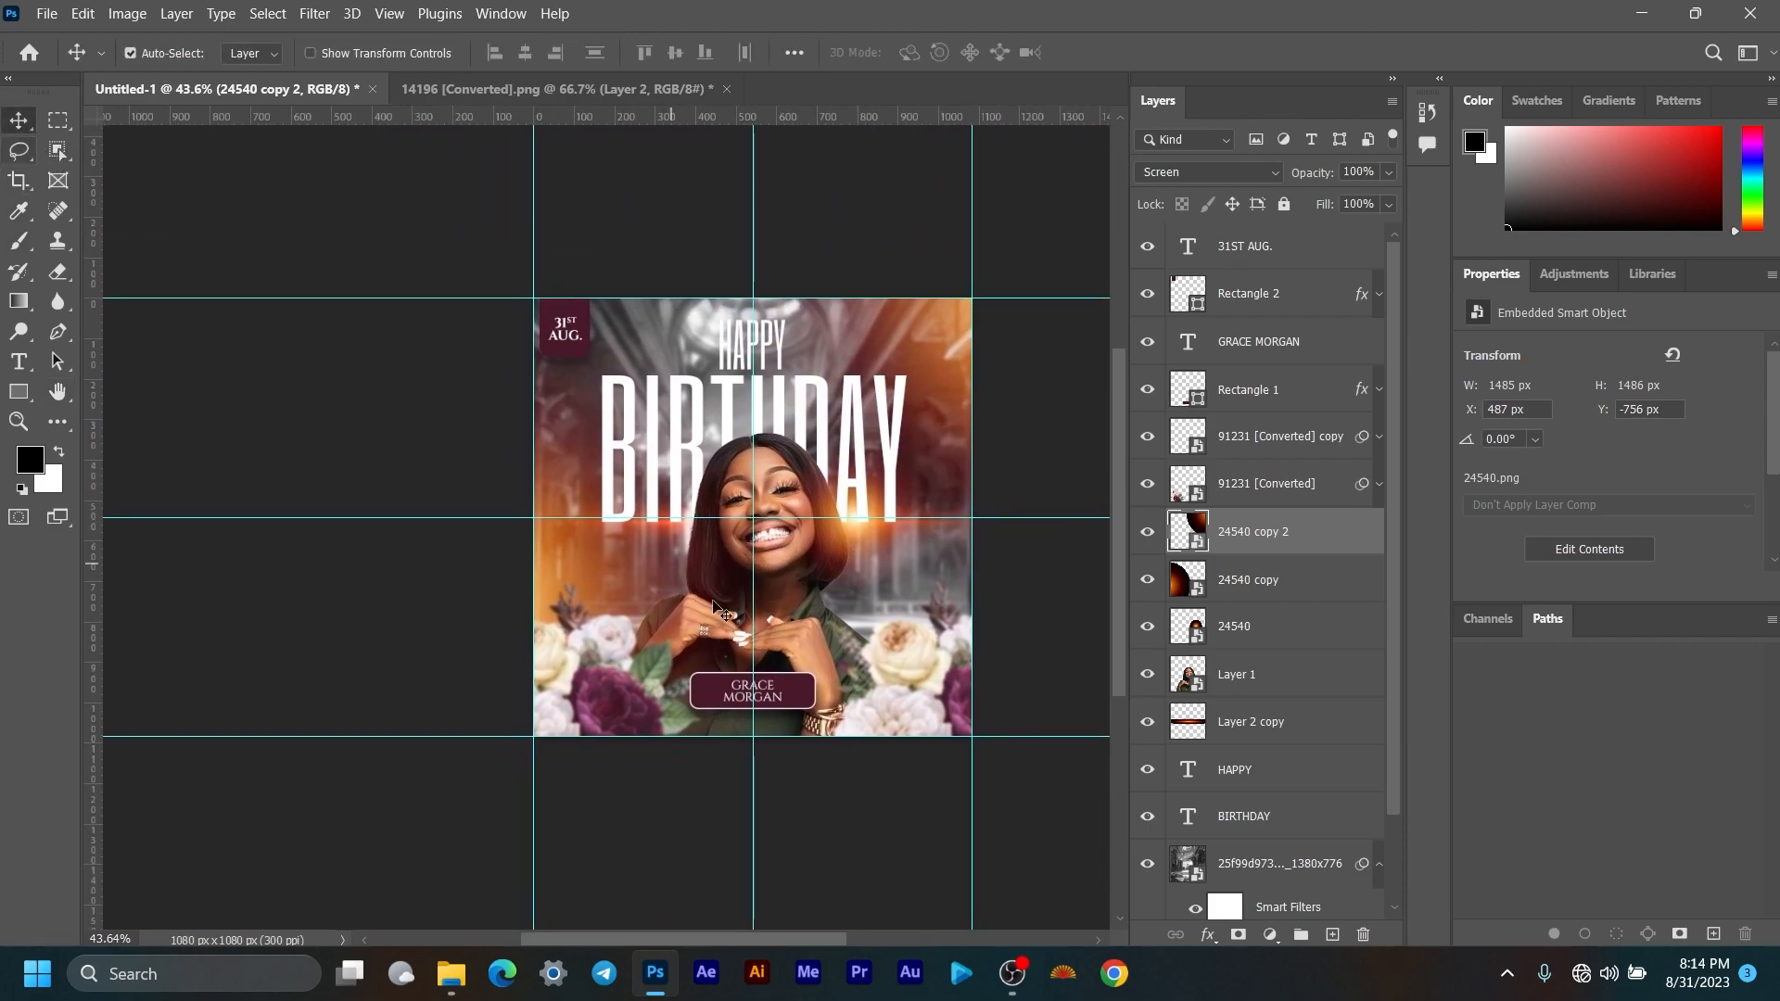
scroll(864, 631, "up", 2)
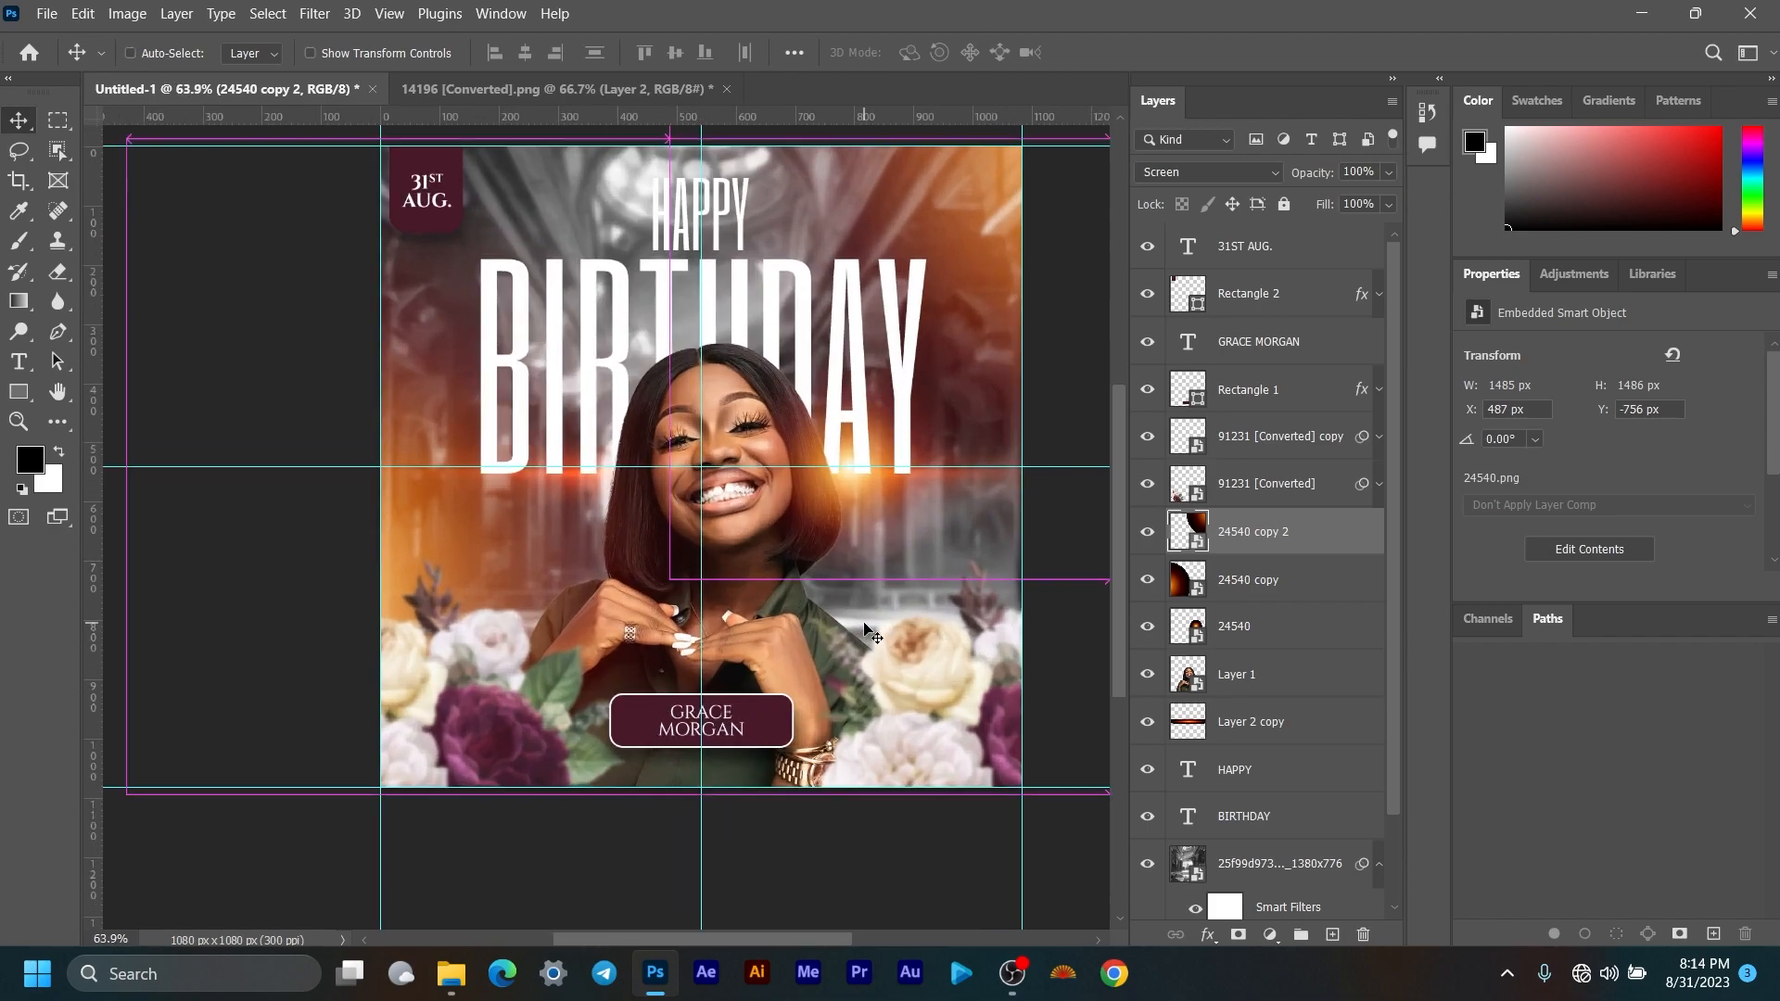
scroll(864, 630, "up", 2)
scroll(794, 624, "down", 2)
scroll(791, 616, "up", 2)
scroll(807, 624, "down", 1)
left_click_drag(836, 635, 756, 568)
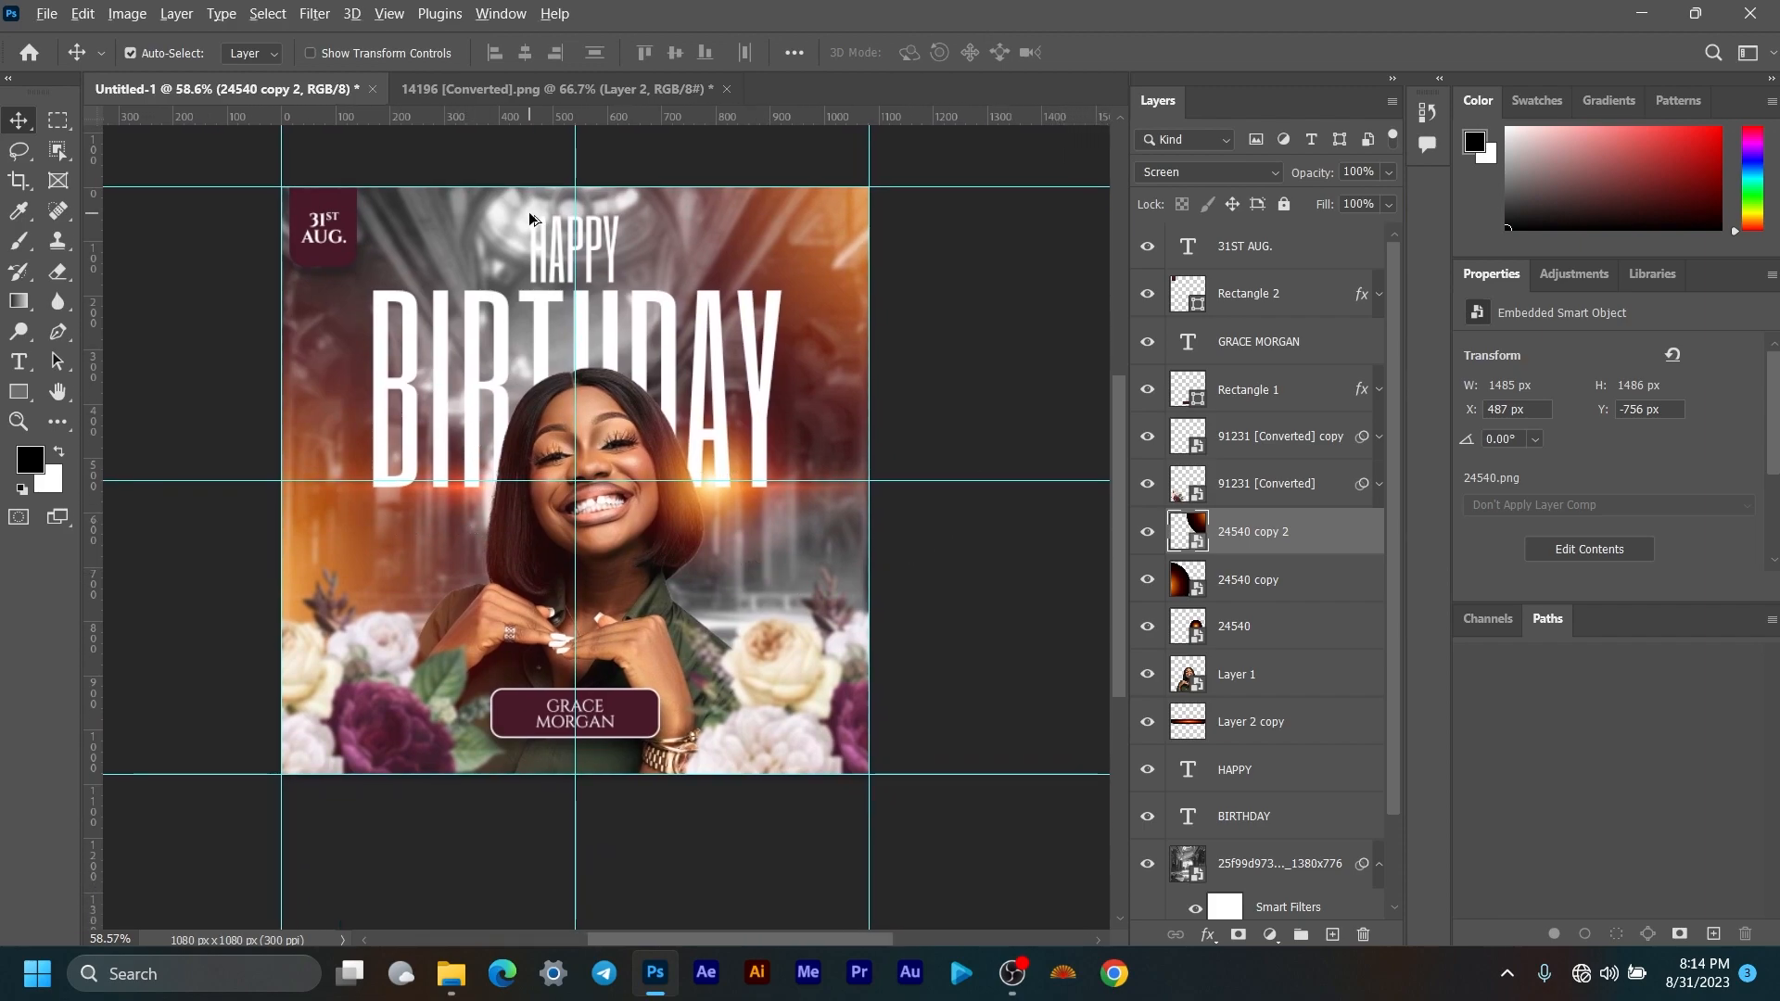
Step: Select the 25f99d973 background photo layer and collapse its Smart Filters
scroll(547, 224, "up", 2)
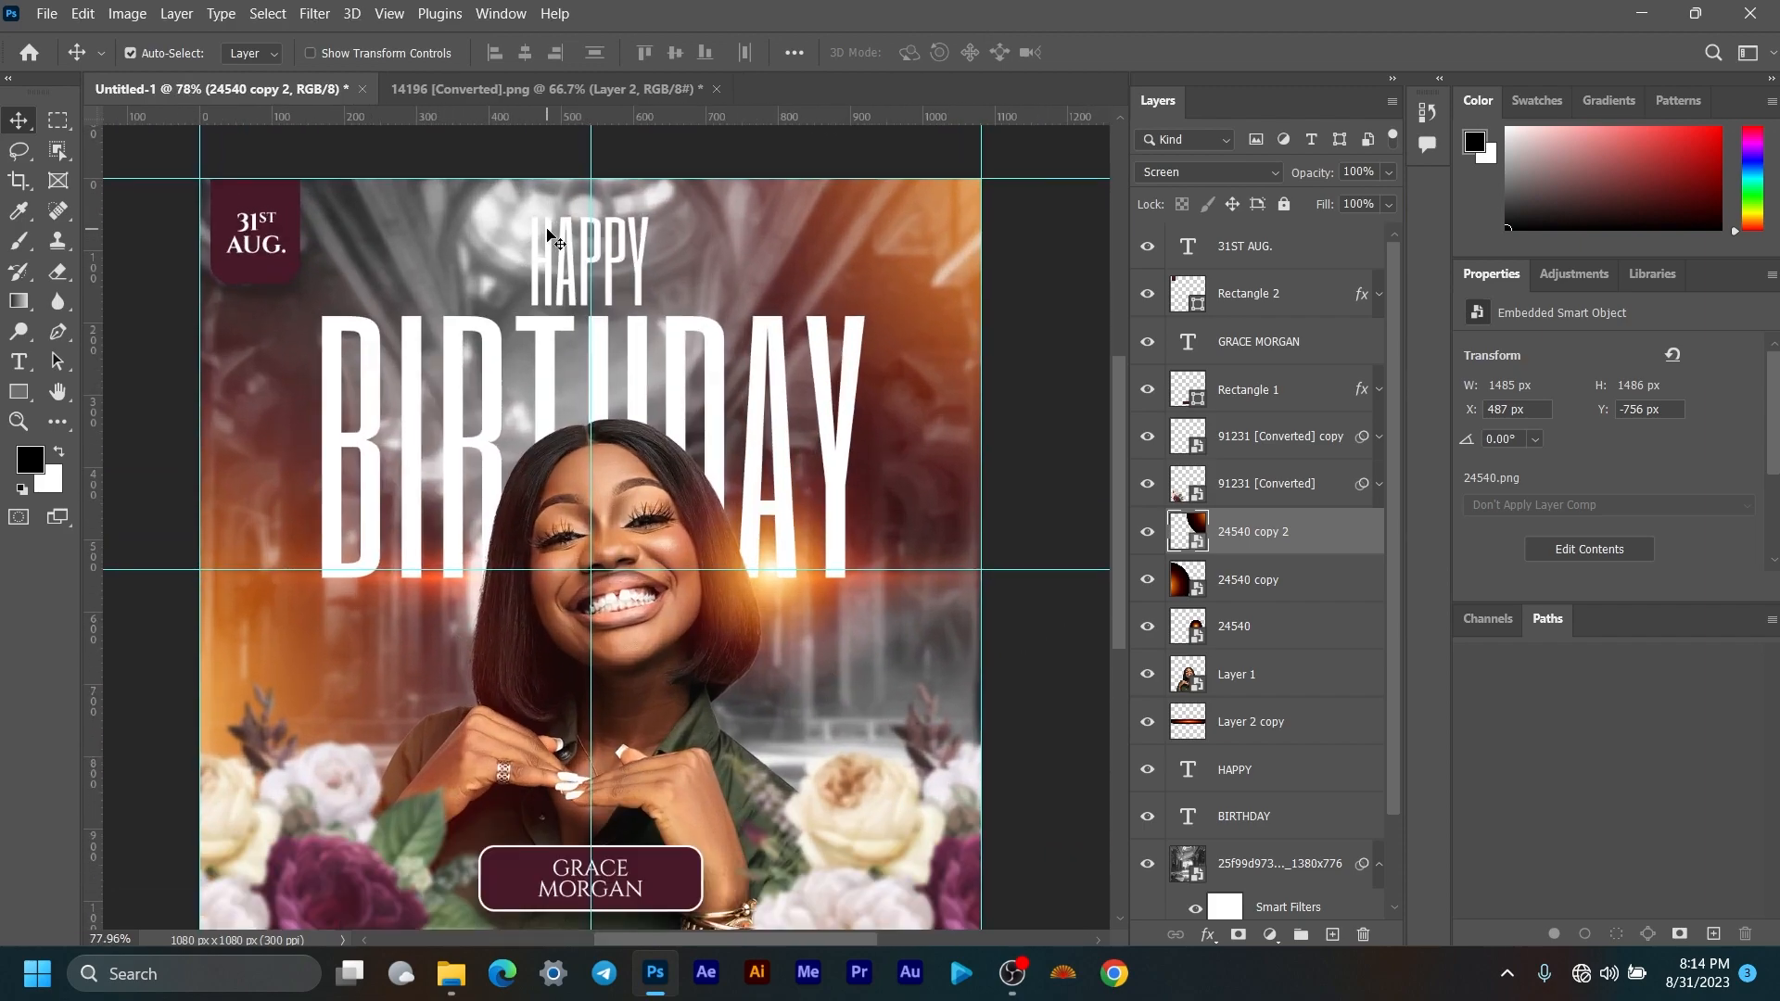
scroll(545, 223, "up", 2)
scroll(545, 221, "down", 3)
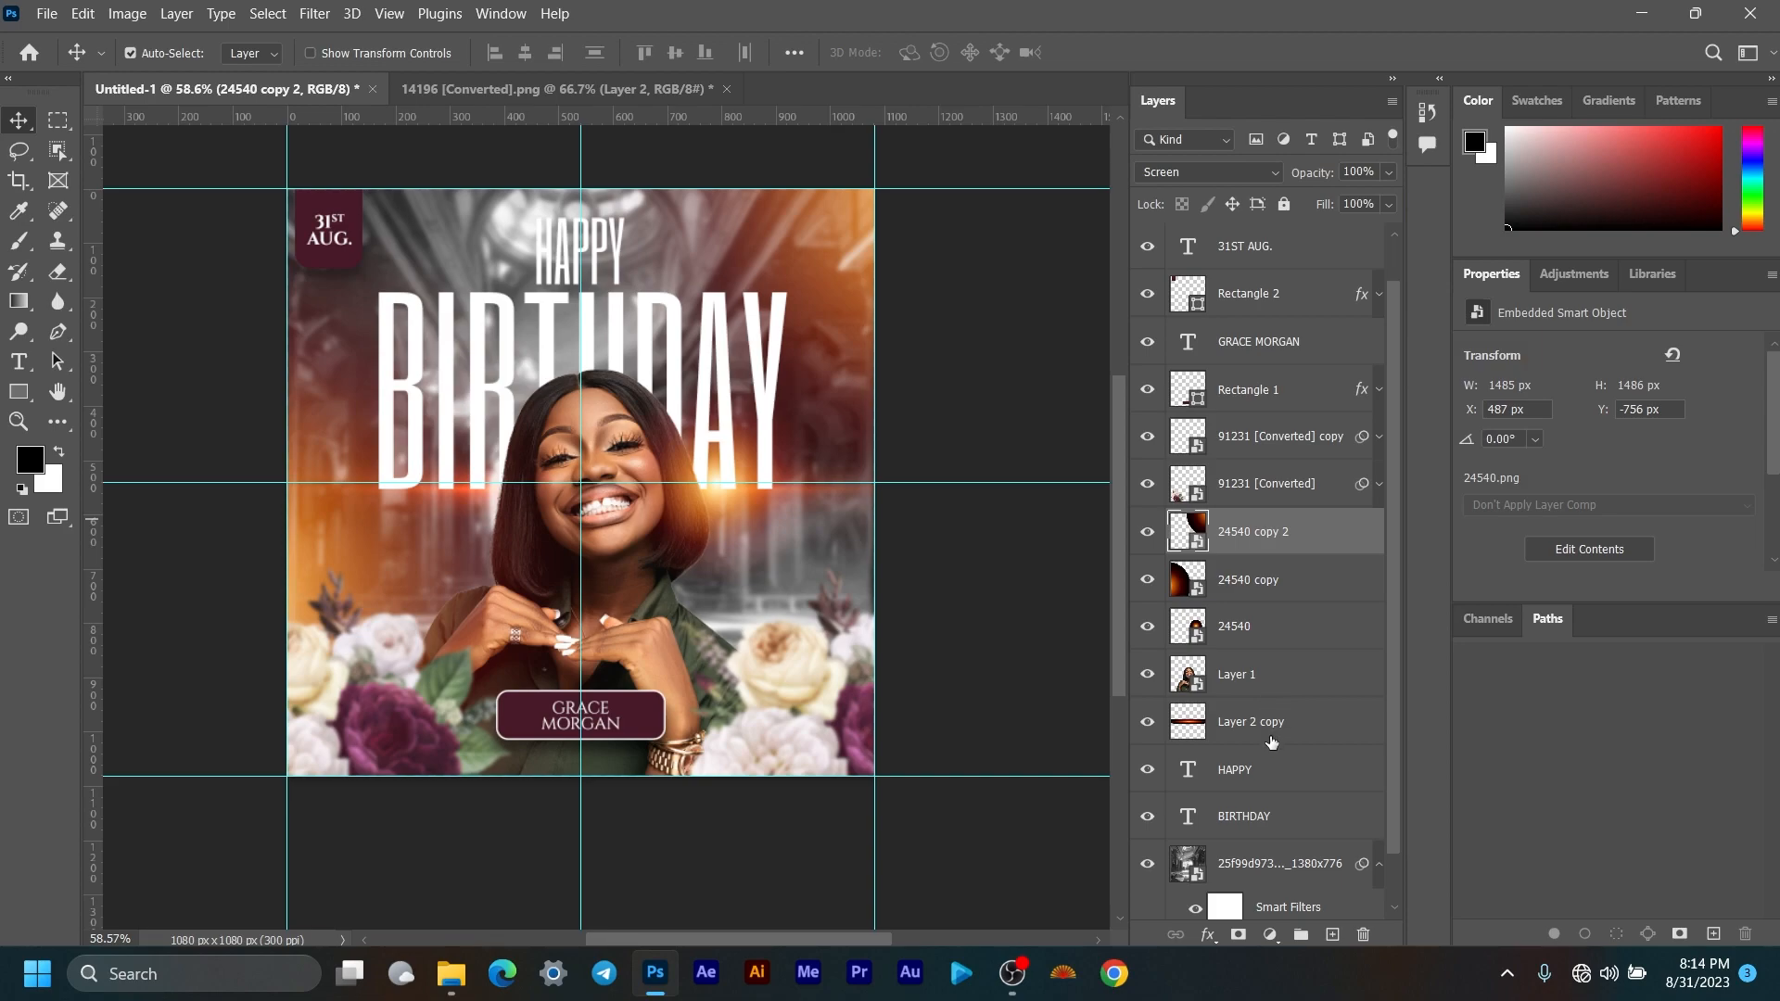
scroll(1272, 739, "down", 2)
left_click(1277, 766)
left_click(1378, 773)
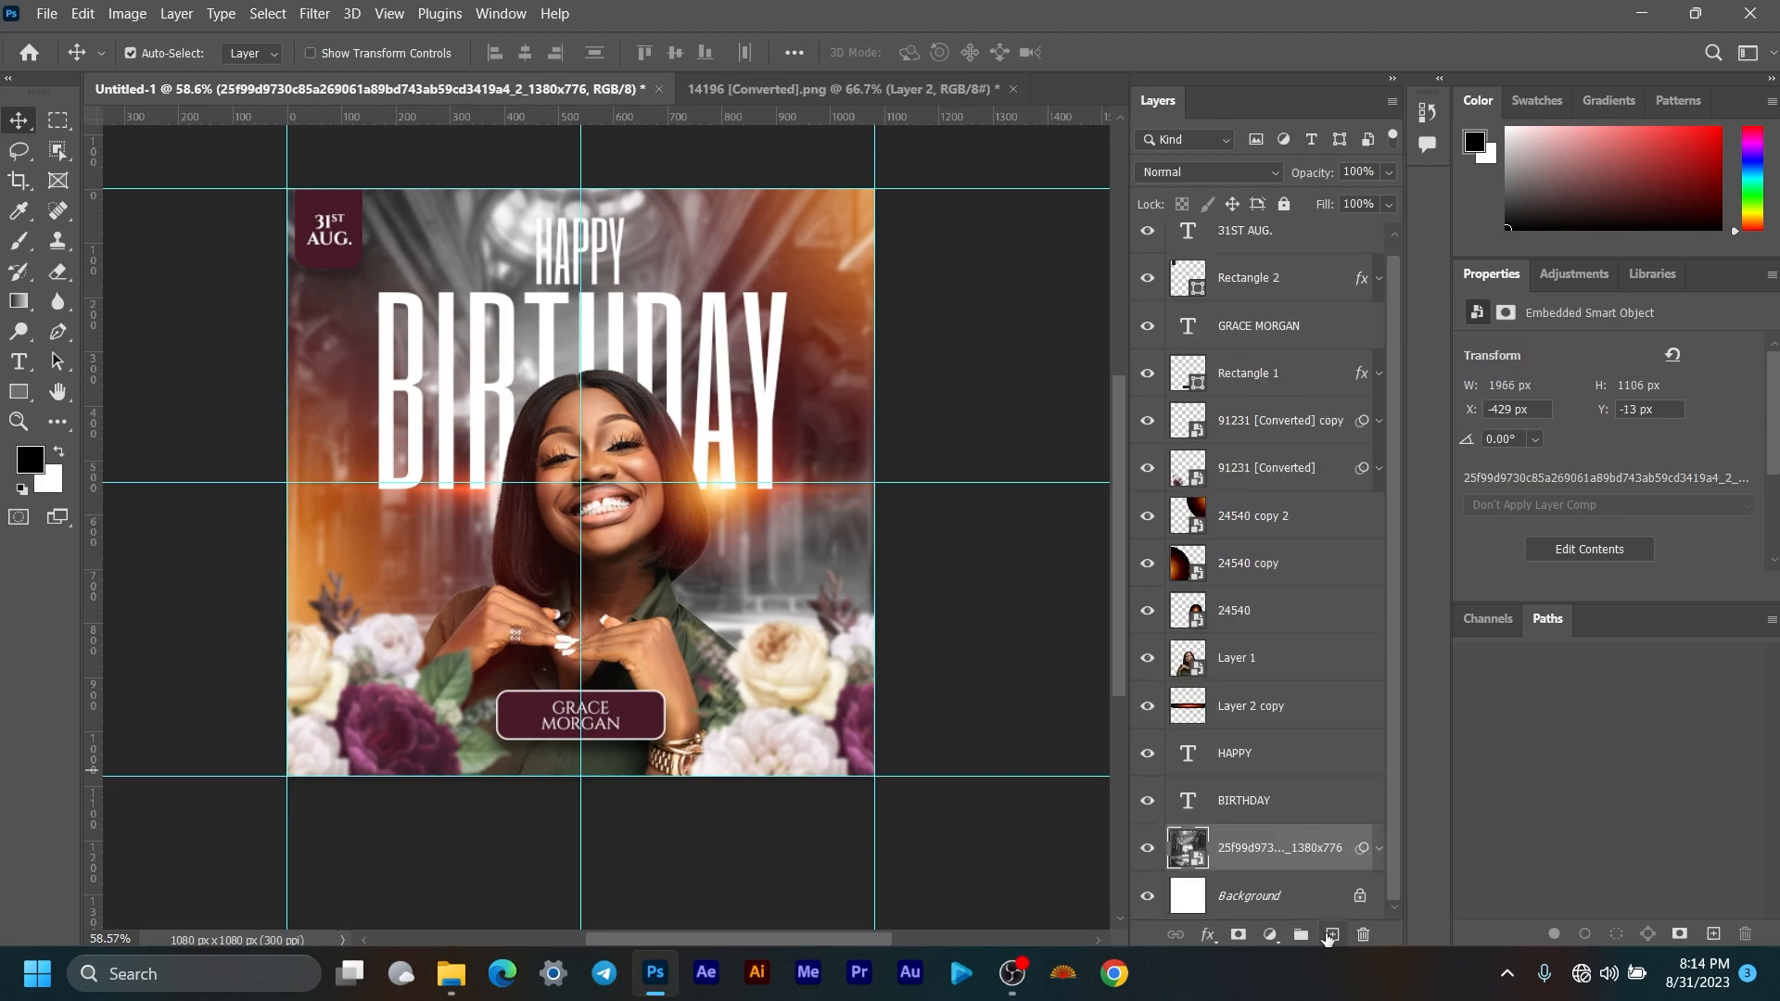
Step: Add a new layer and set up a soft 401 px brush with 0% hardness
left_click(1330, 935)
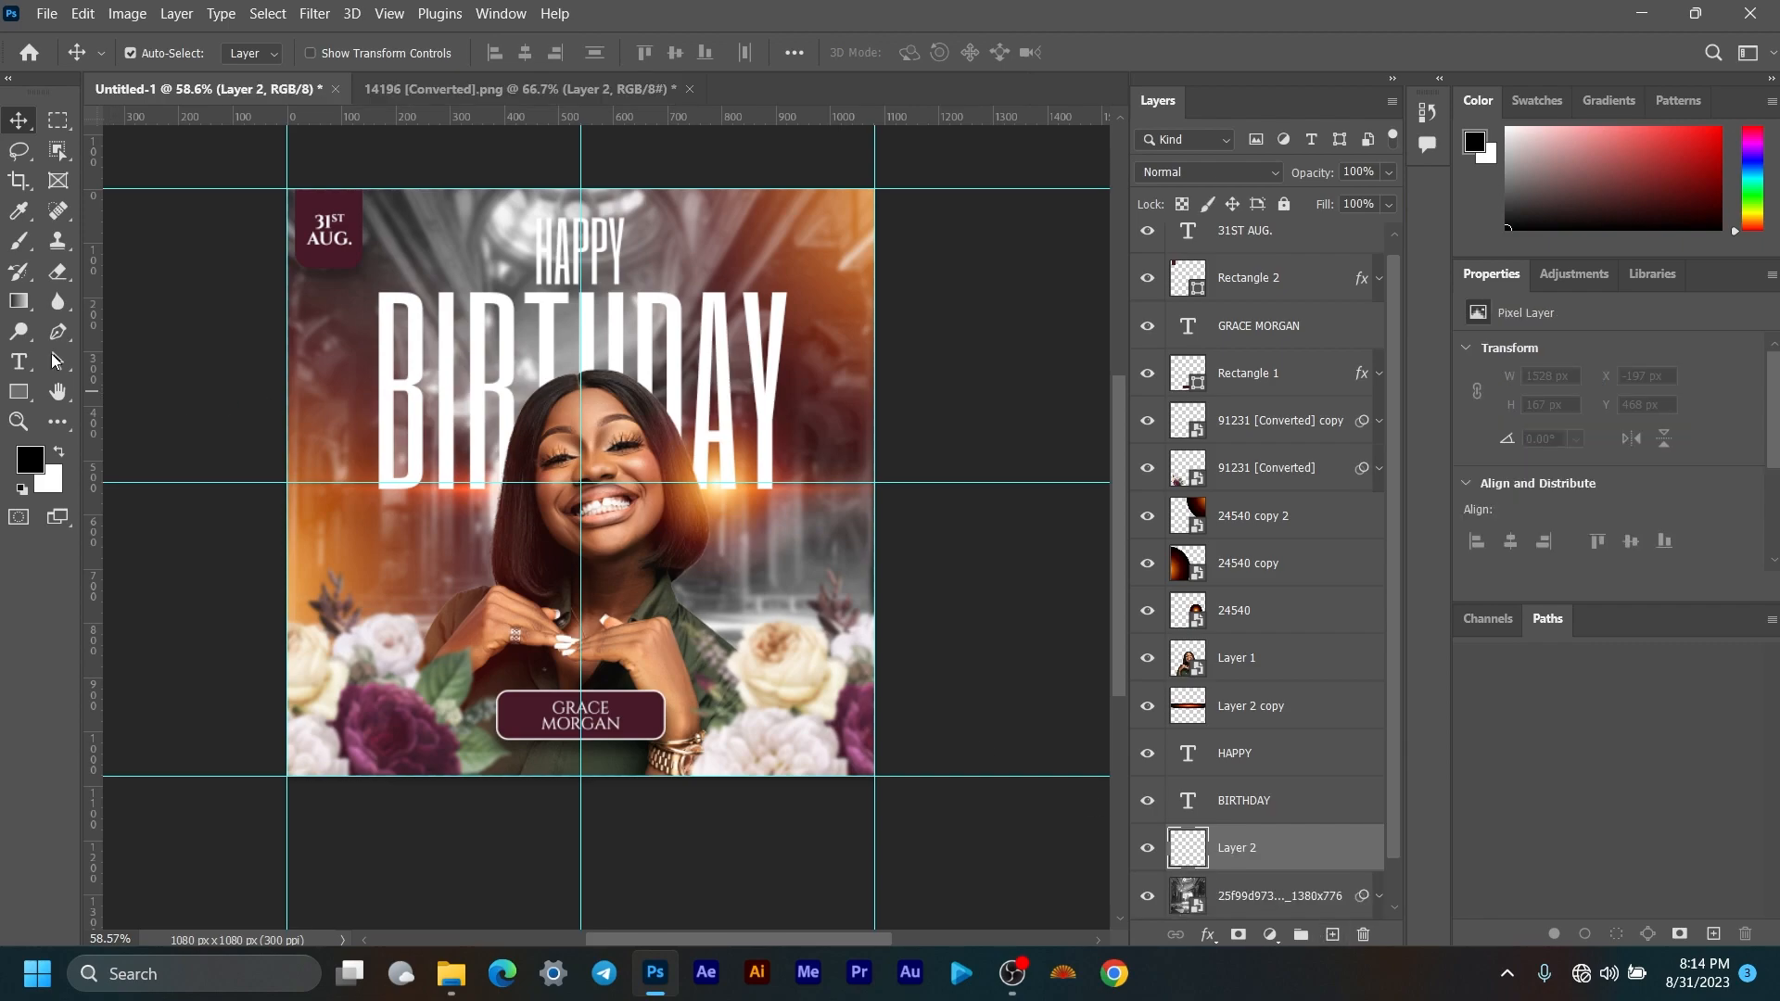
left_click(27, 244)
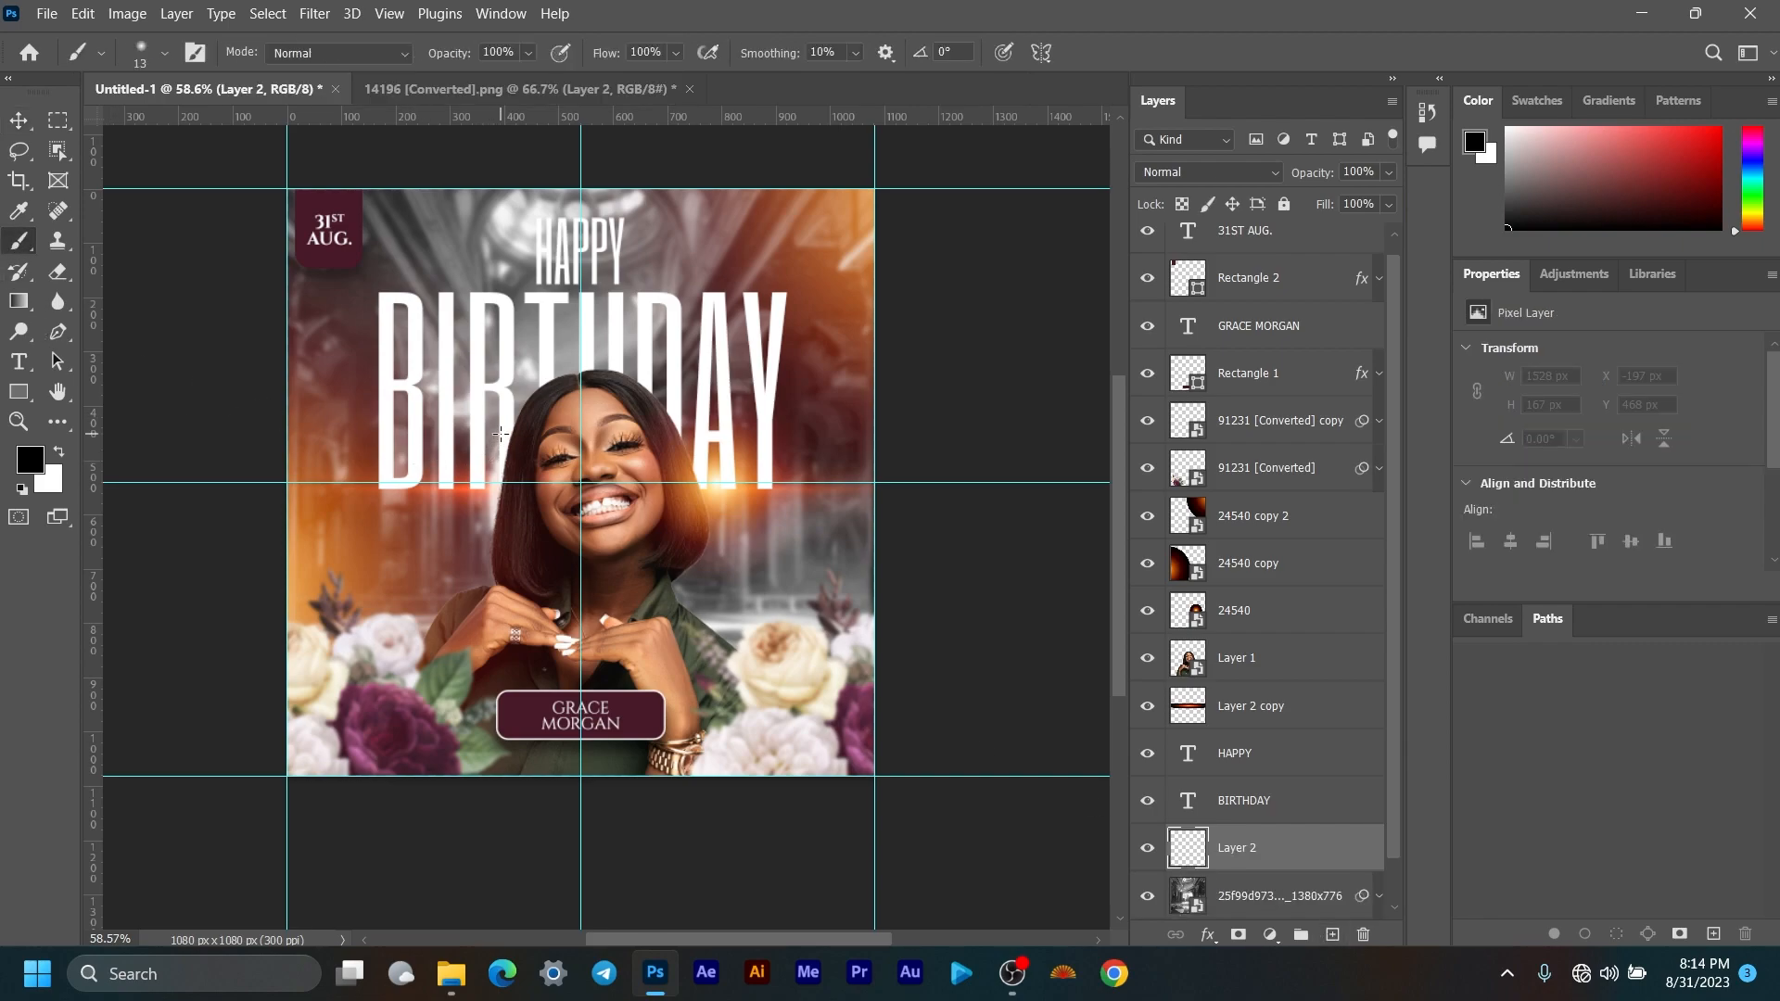
right_click(511, 408)
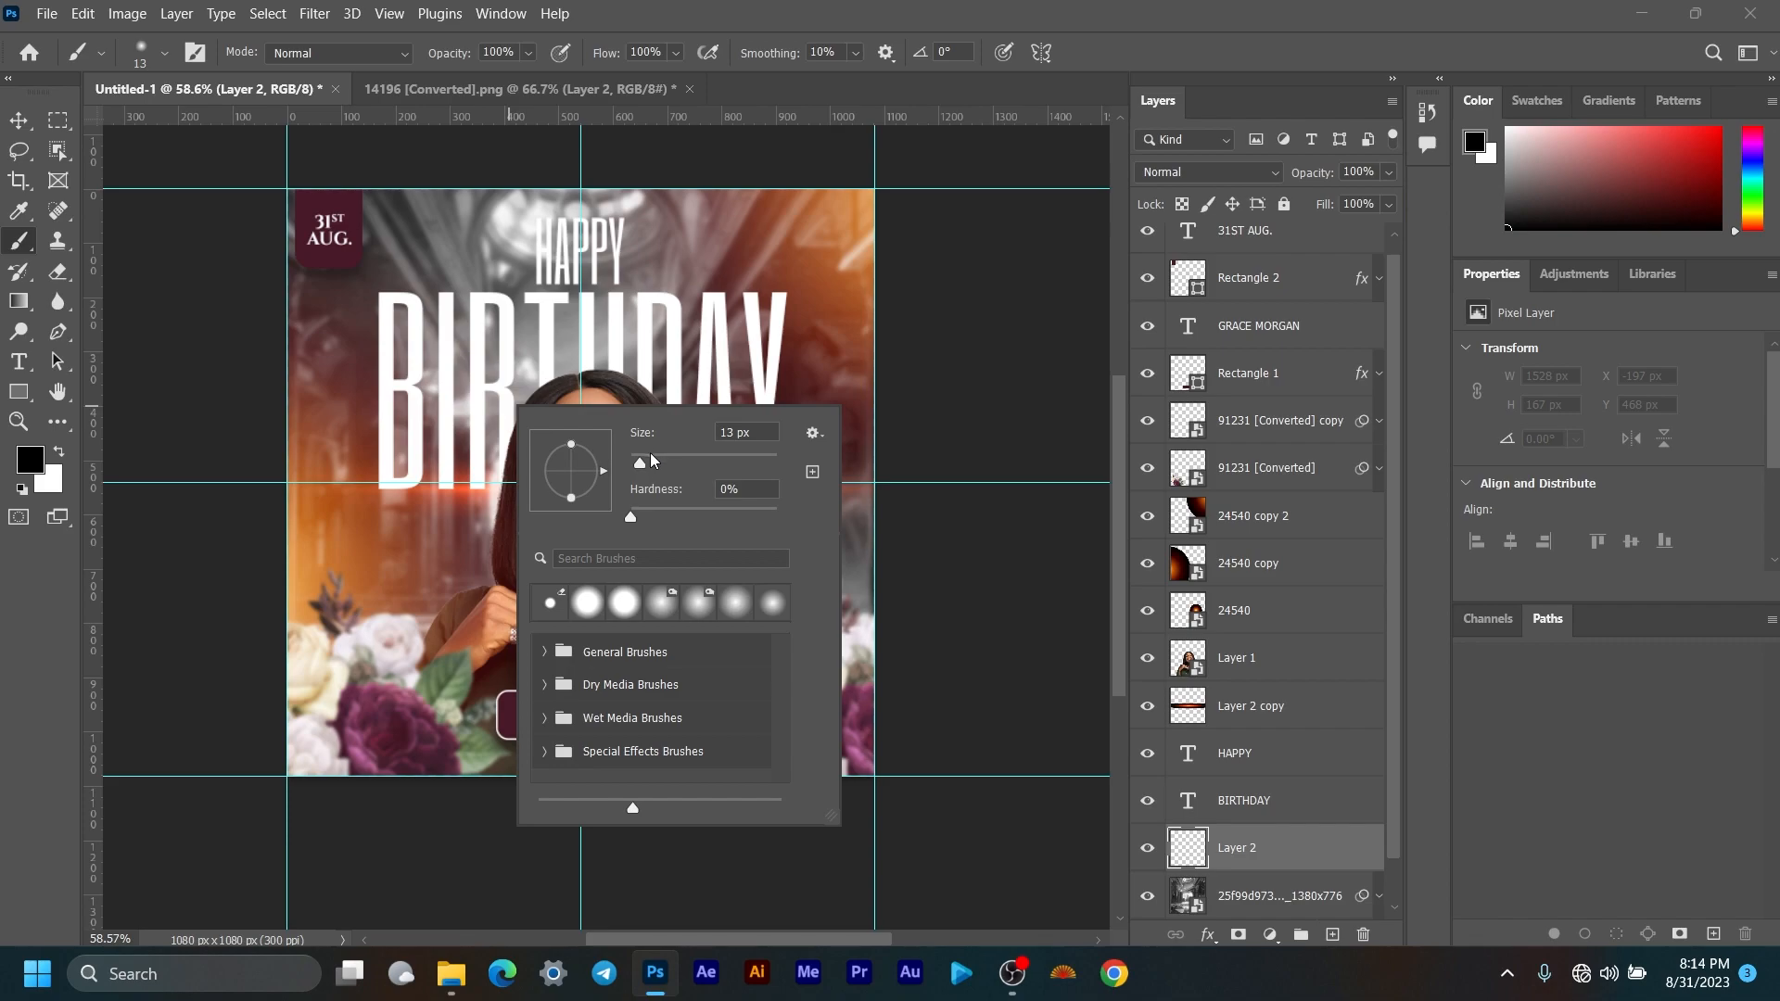
left_click_drag(646, 467, 710, 464)
left_click(1270, 854)
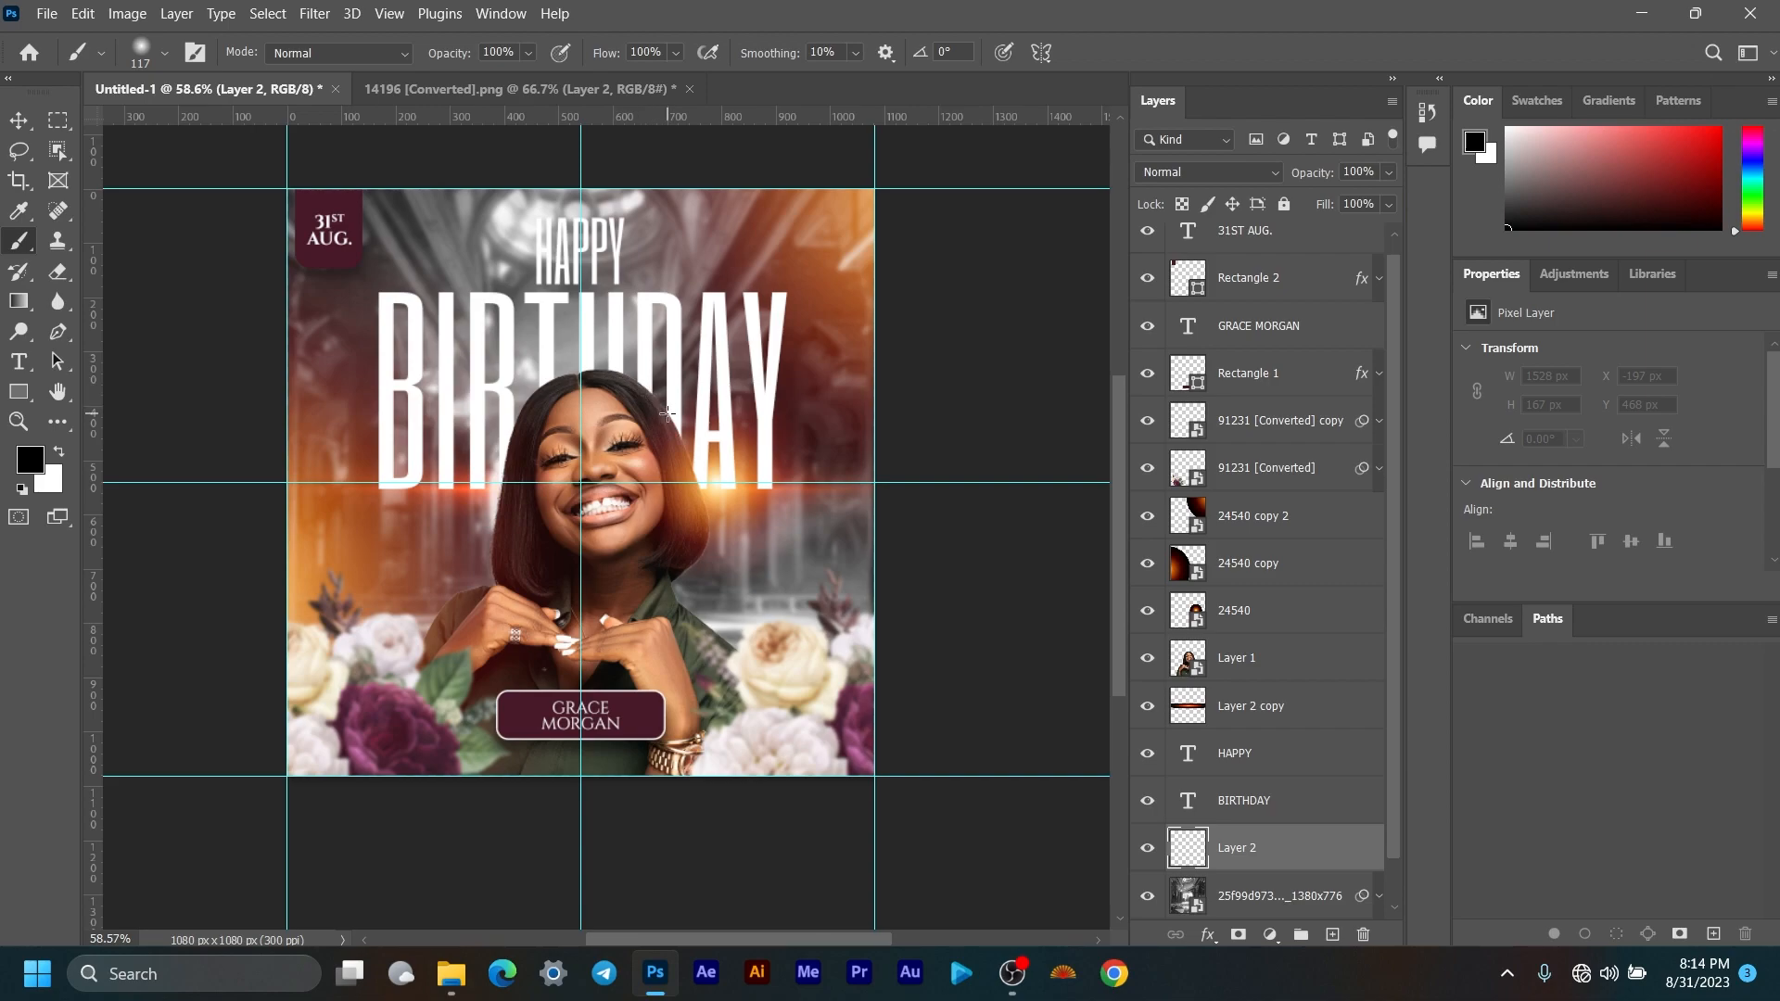
key("Caps_Lock")
right_click(691, 355)
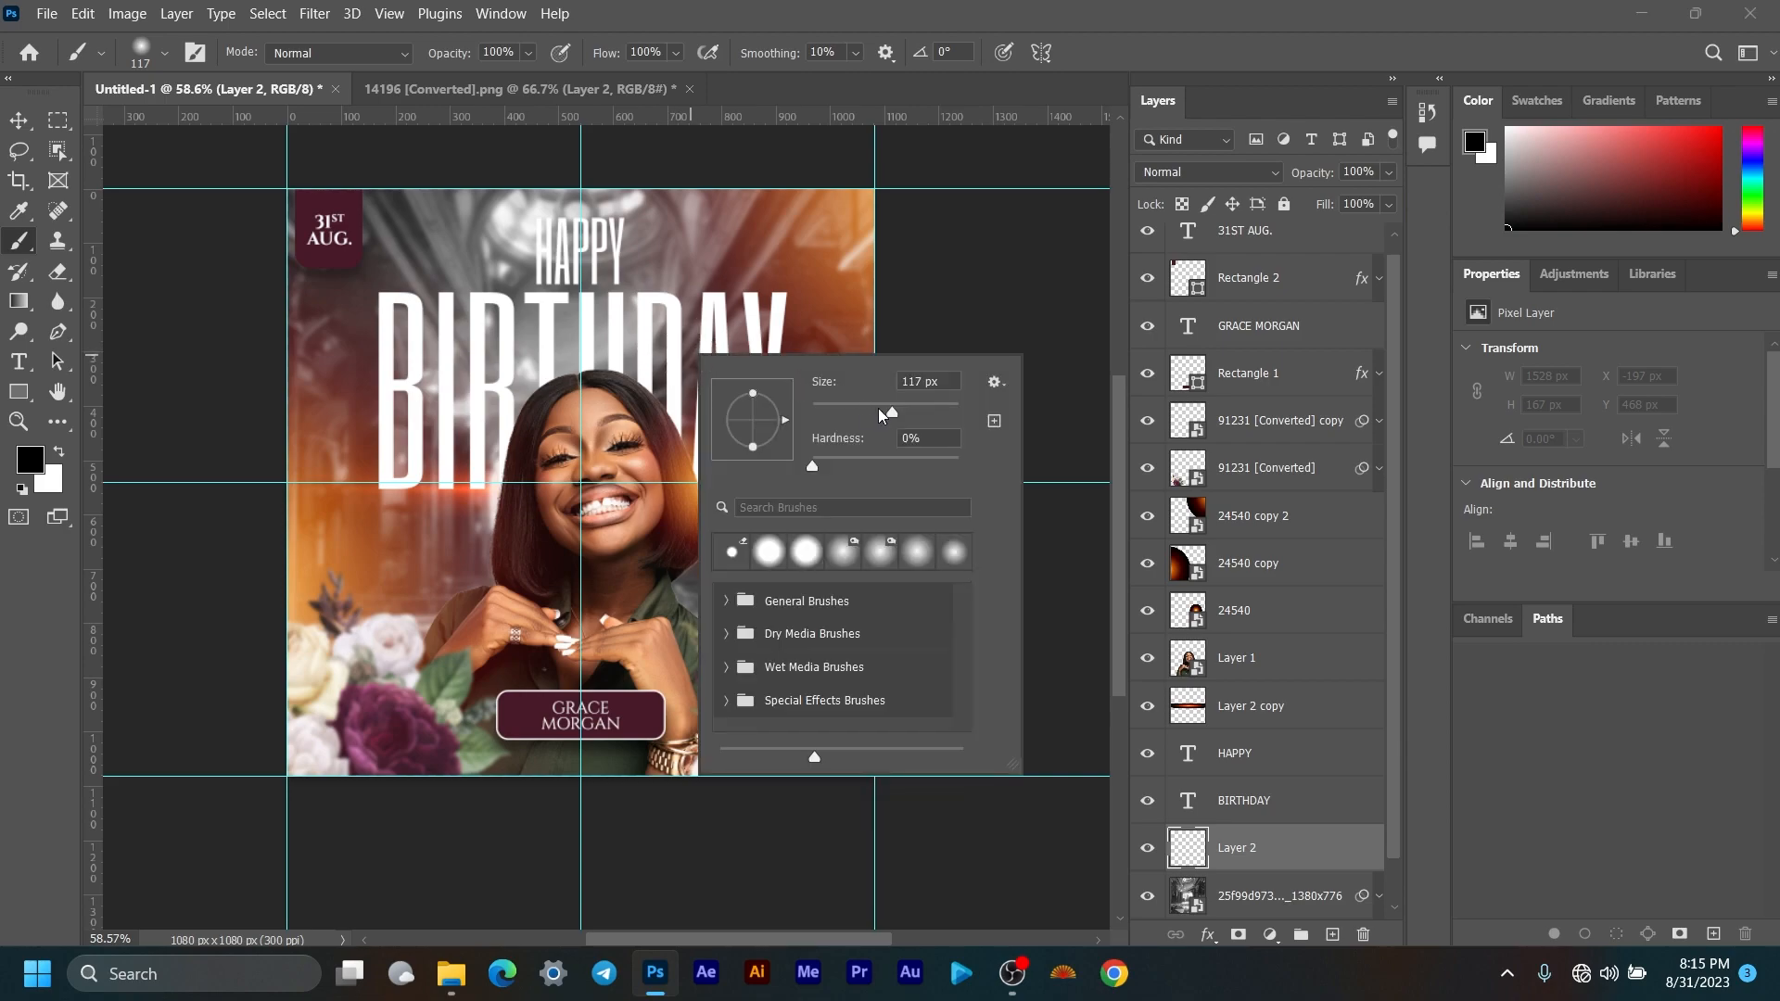
left_click_drag(899, 418, 934, 416)
left_click_drag(814, 467, 811, 468)
left_click_drag(932, 414, 949, 422)
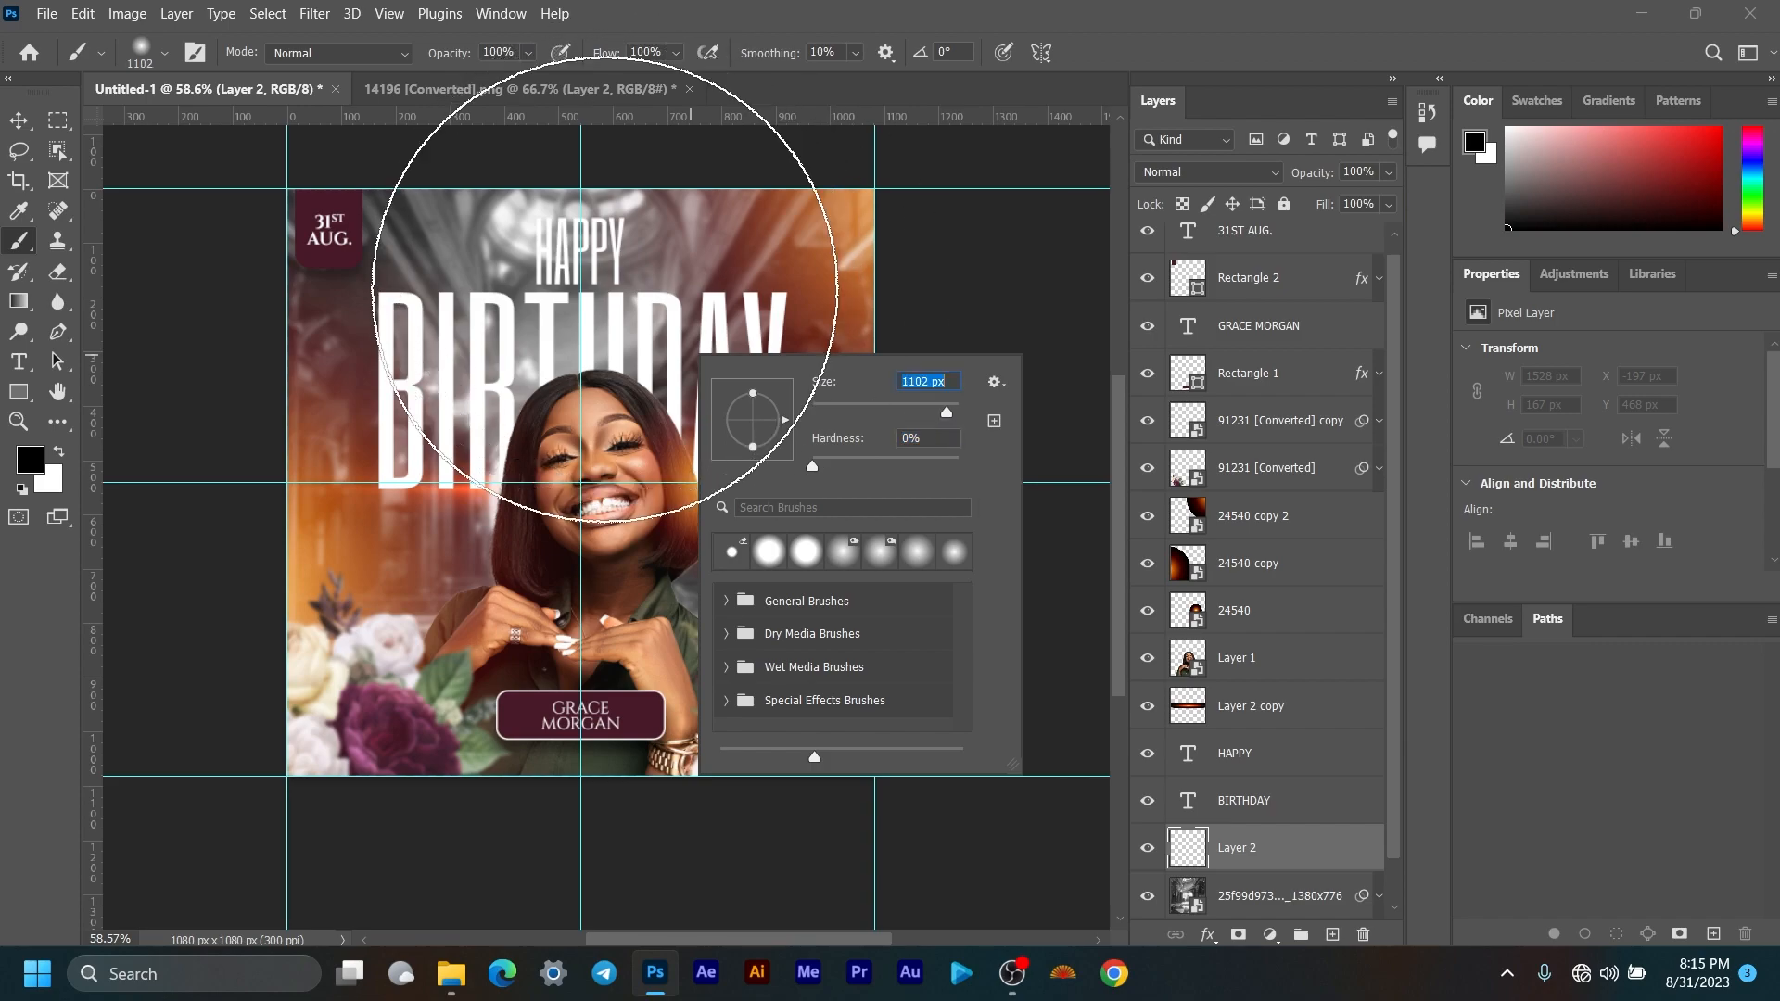
left_click(1250, 857)
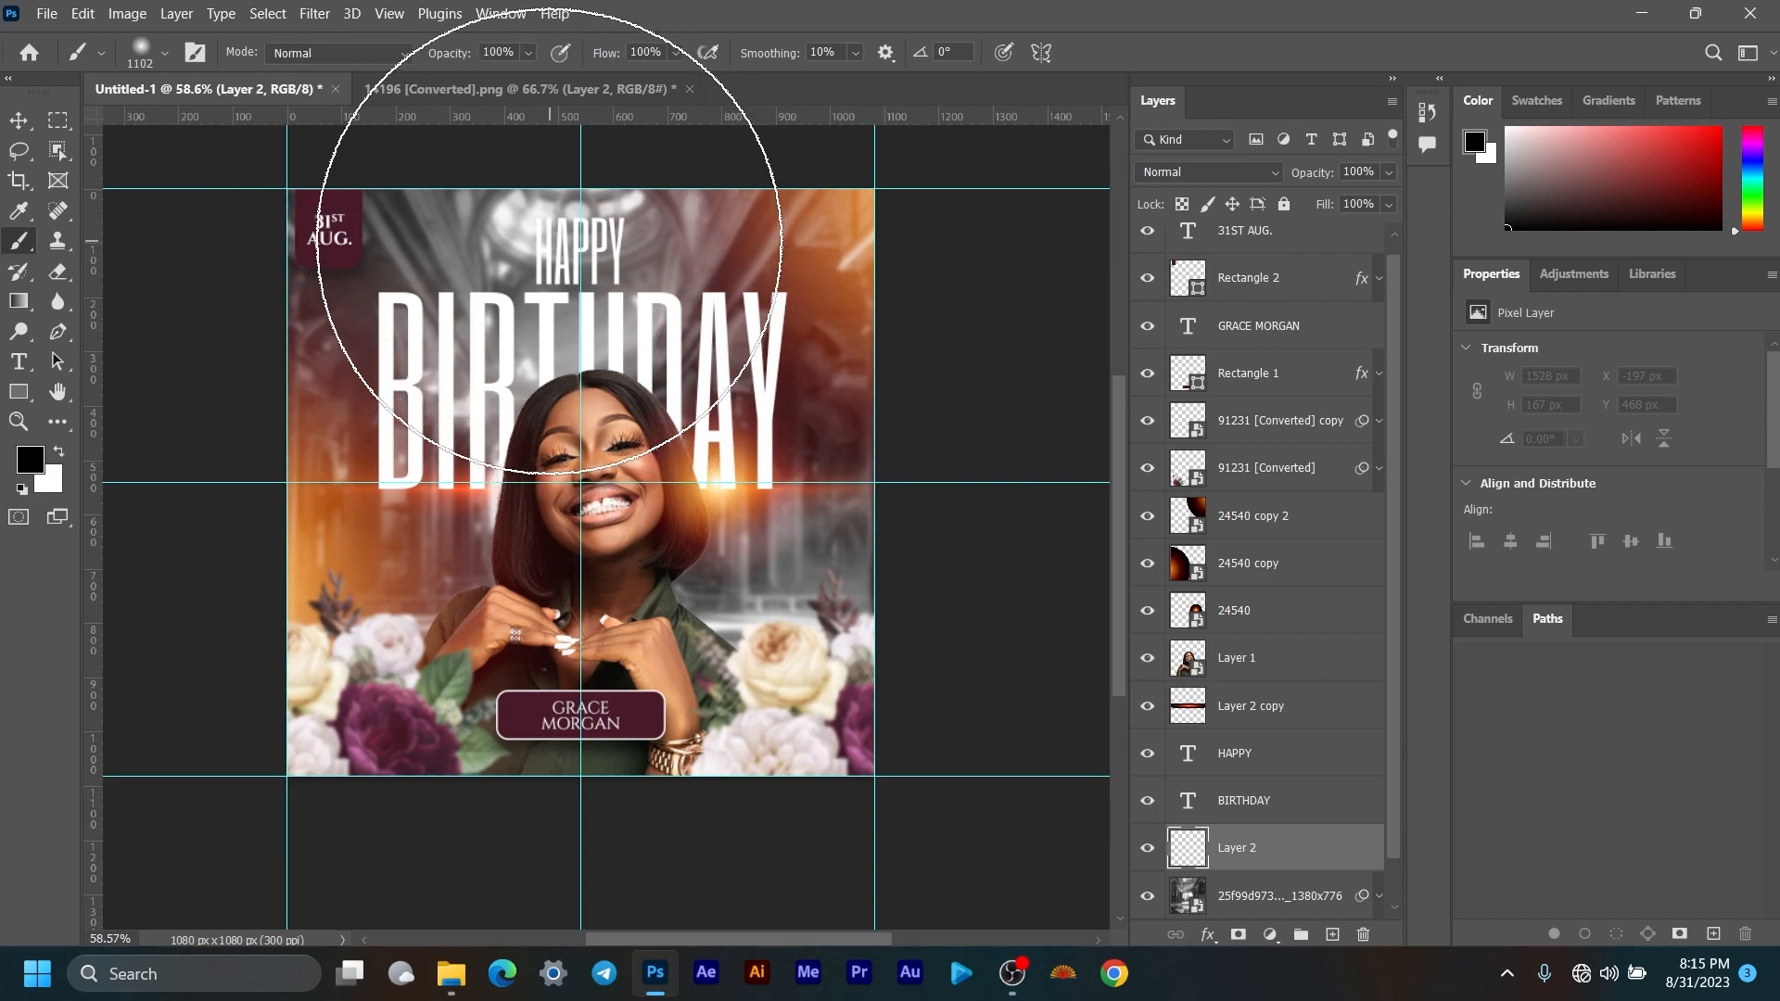
Step: Lower the brush opacity and dab soft black over the upper background, toggling the layer to compare
left_click_drag(460, 54, 440, 57)
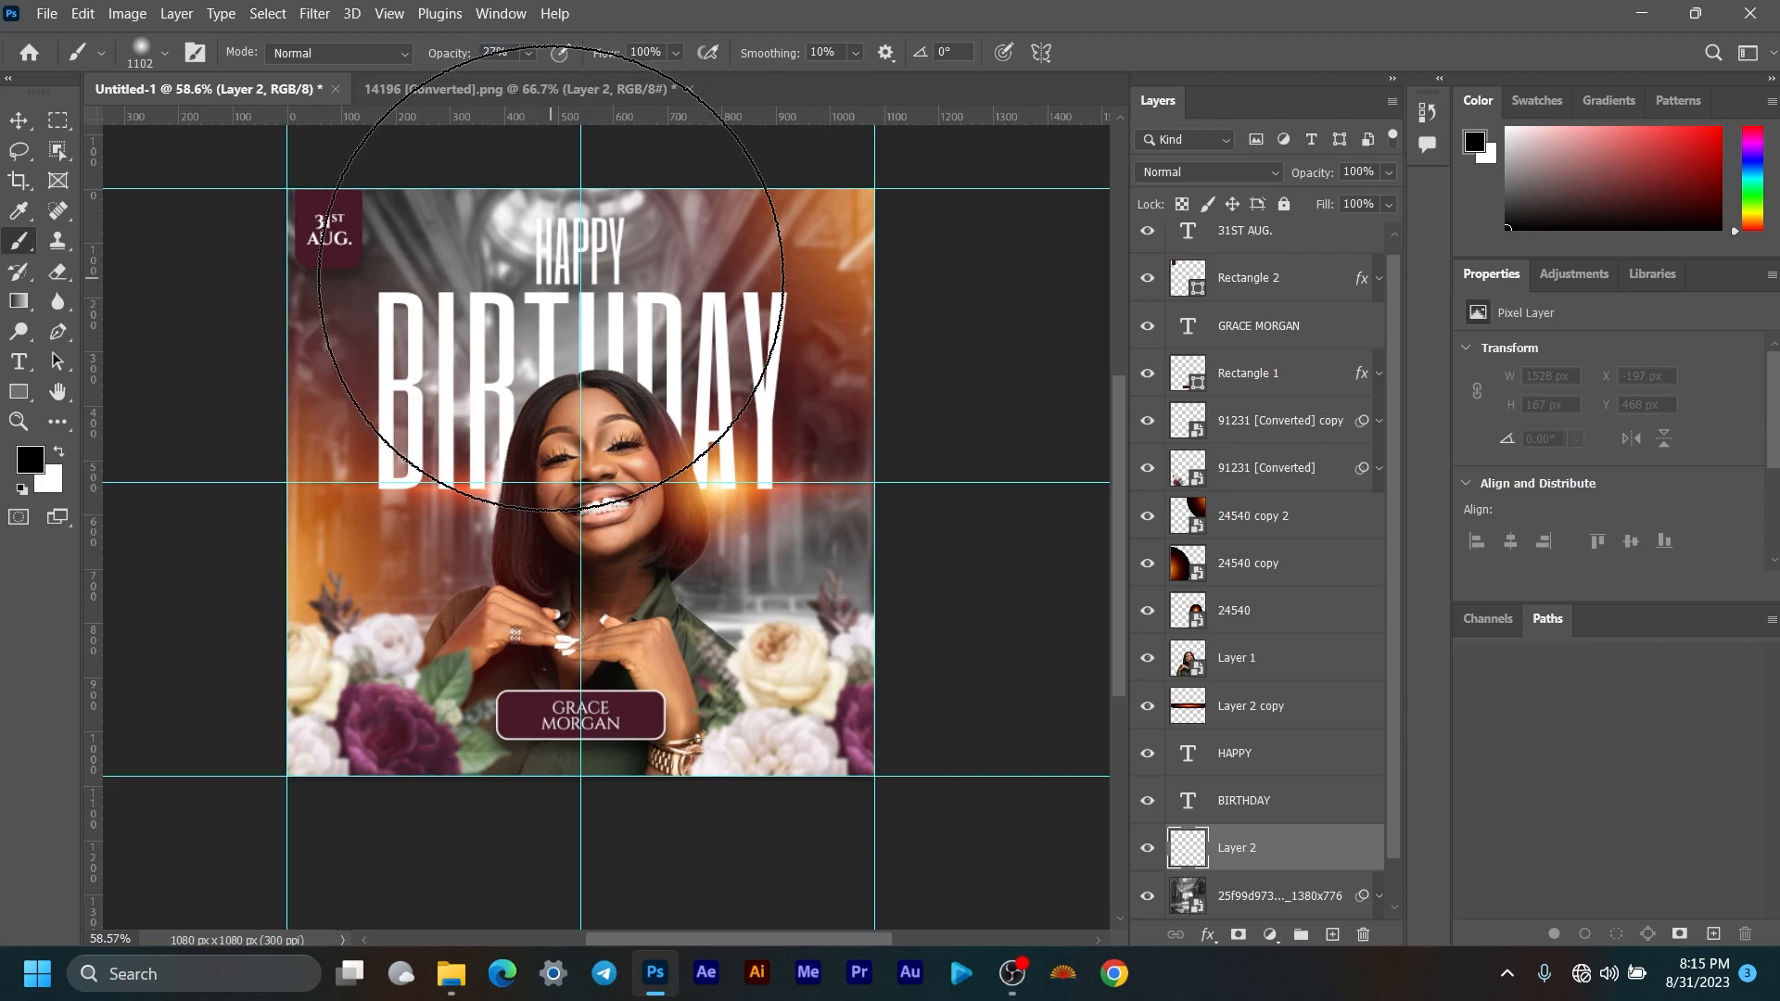
left_click(556, 292)
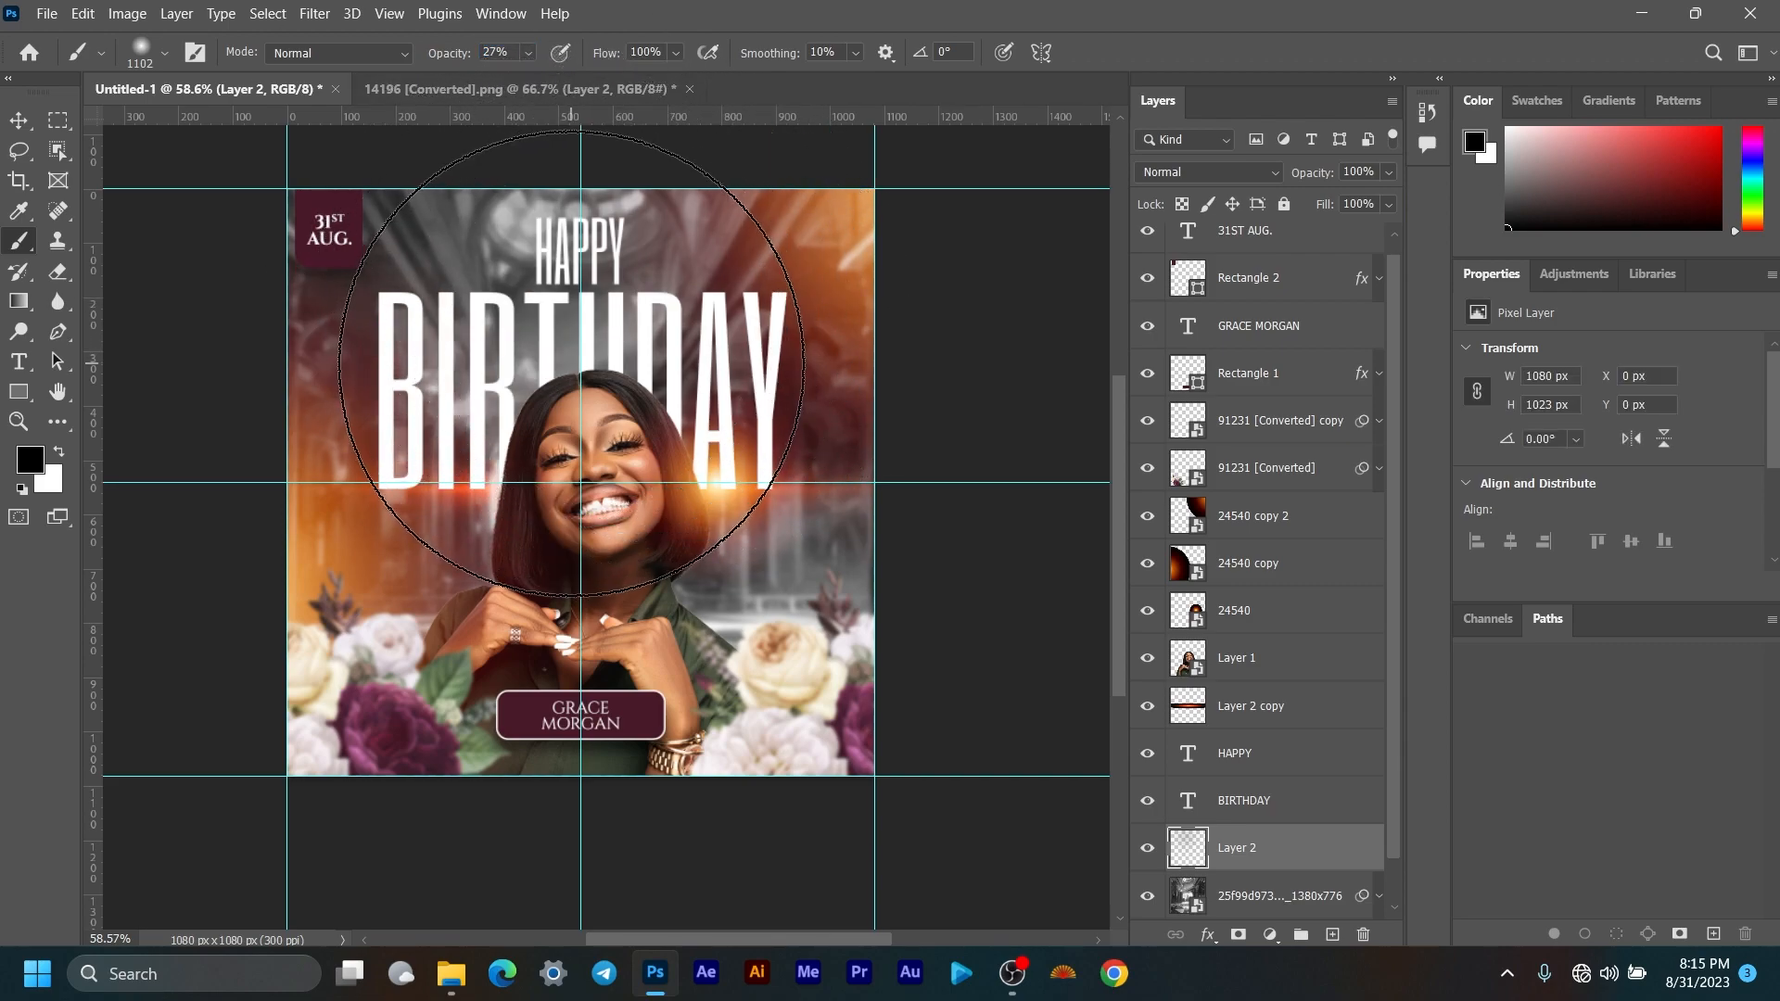
left_click(576, 342)
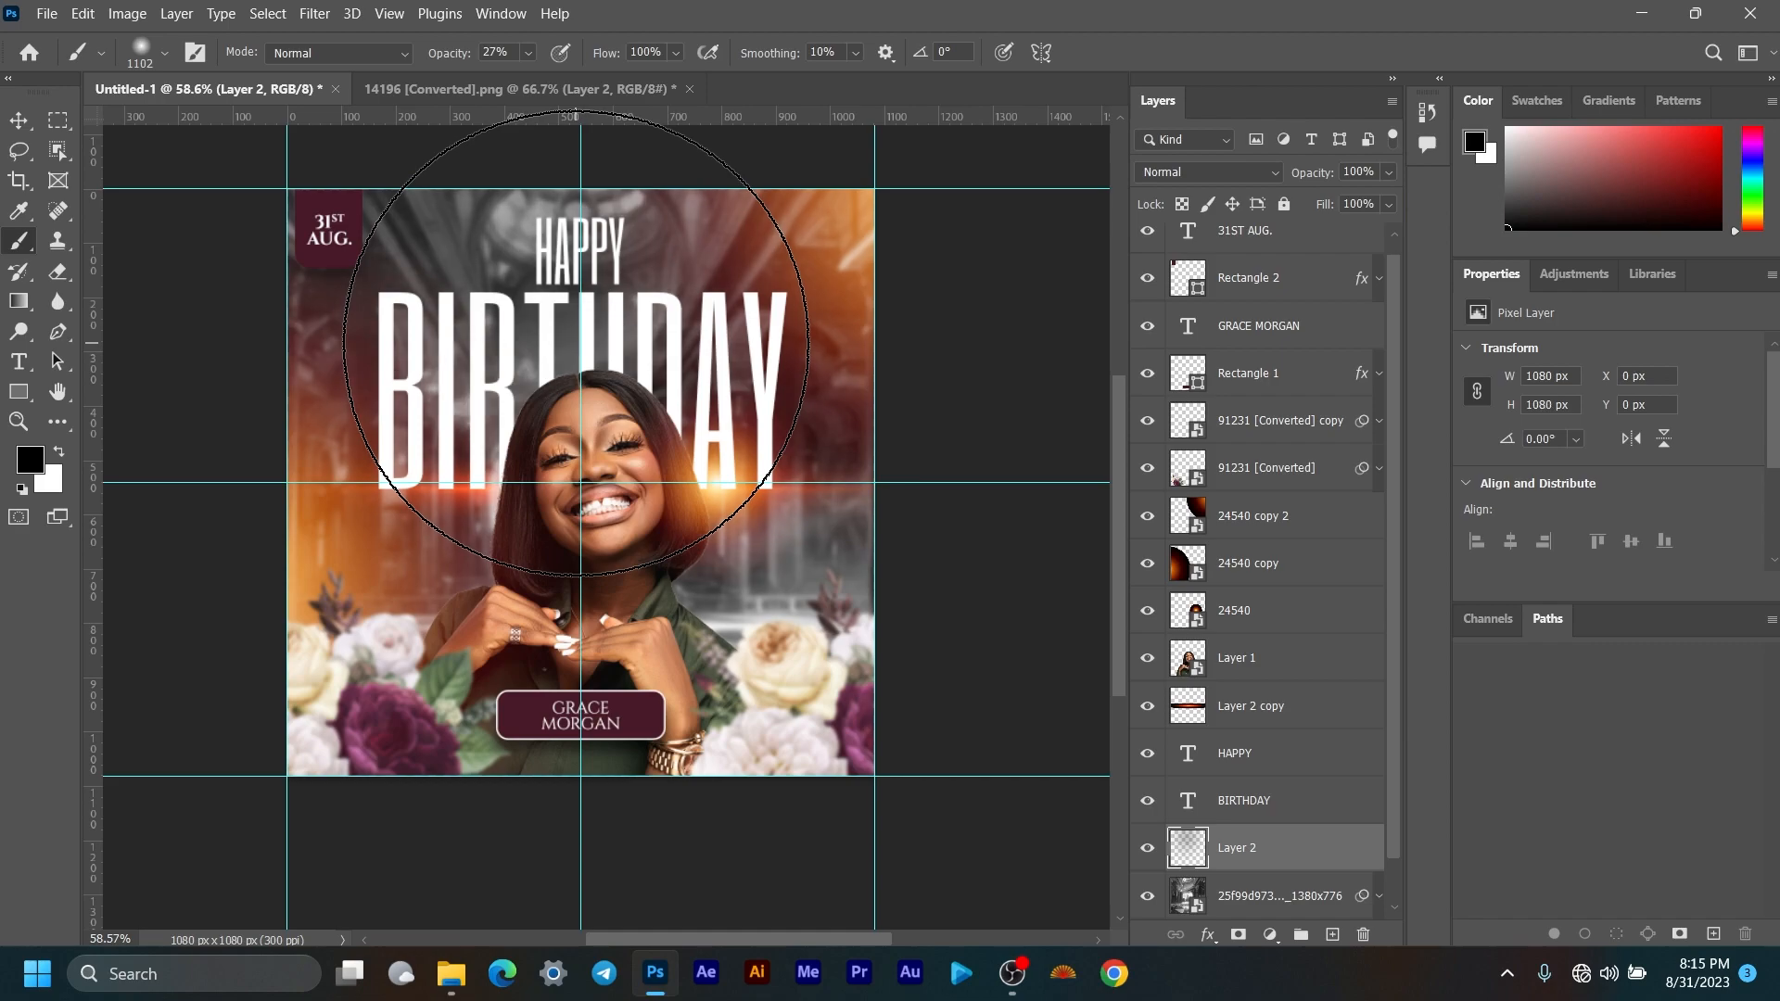
scroll(480, 285, "down", 5)
scroll(536, 292, "up", 2)
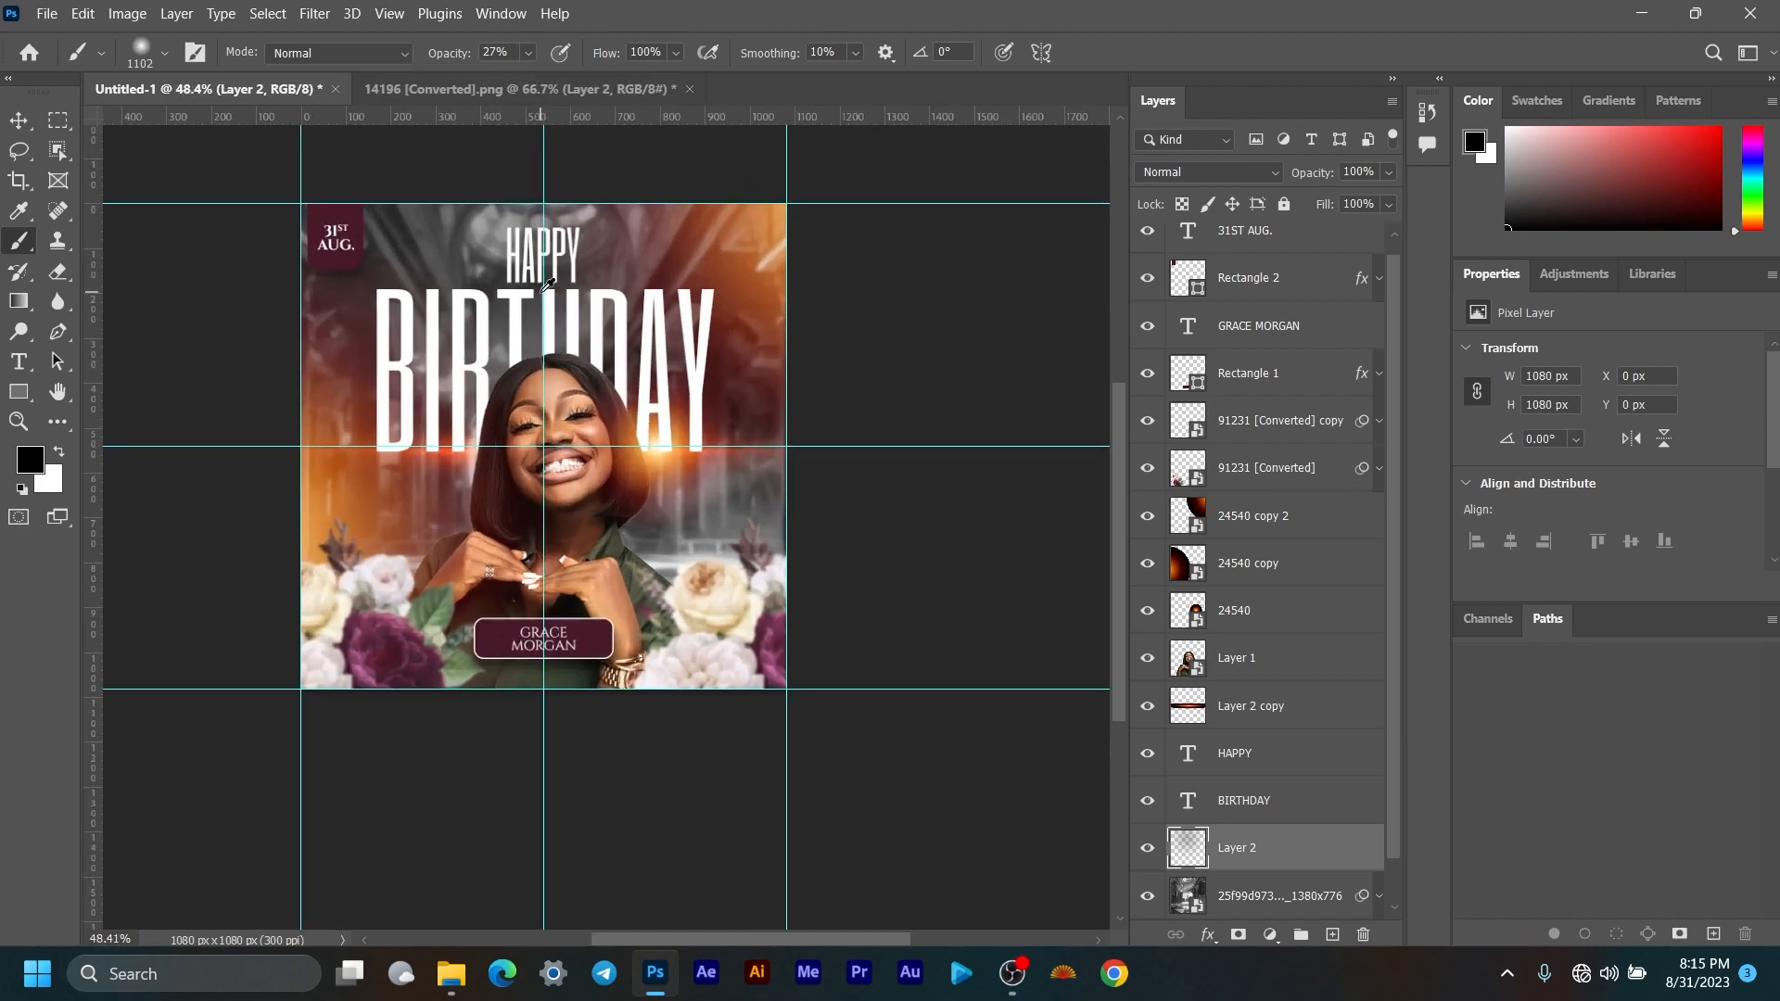
left_click(18, 120)
scroll(672, 364, "down", 1)
scroll(681, 364, "up", 1)
left_click(1148, 847)
left_click(1148, 848)
scroll(544, 353, "down", 1)
scroll(547, 353, "up", 3)
left_click_drag(577, 354, 631, 386)
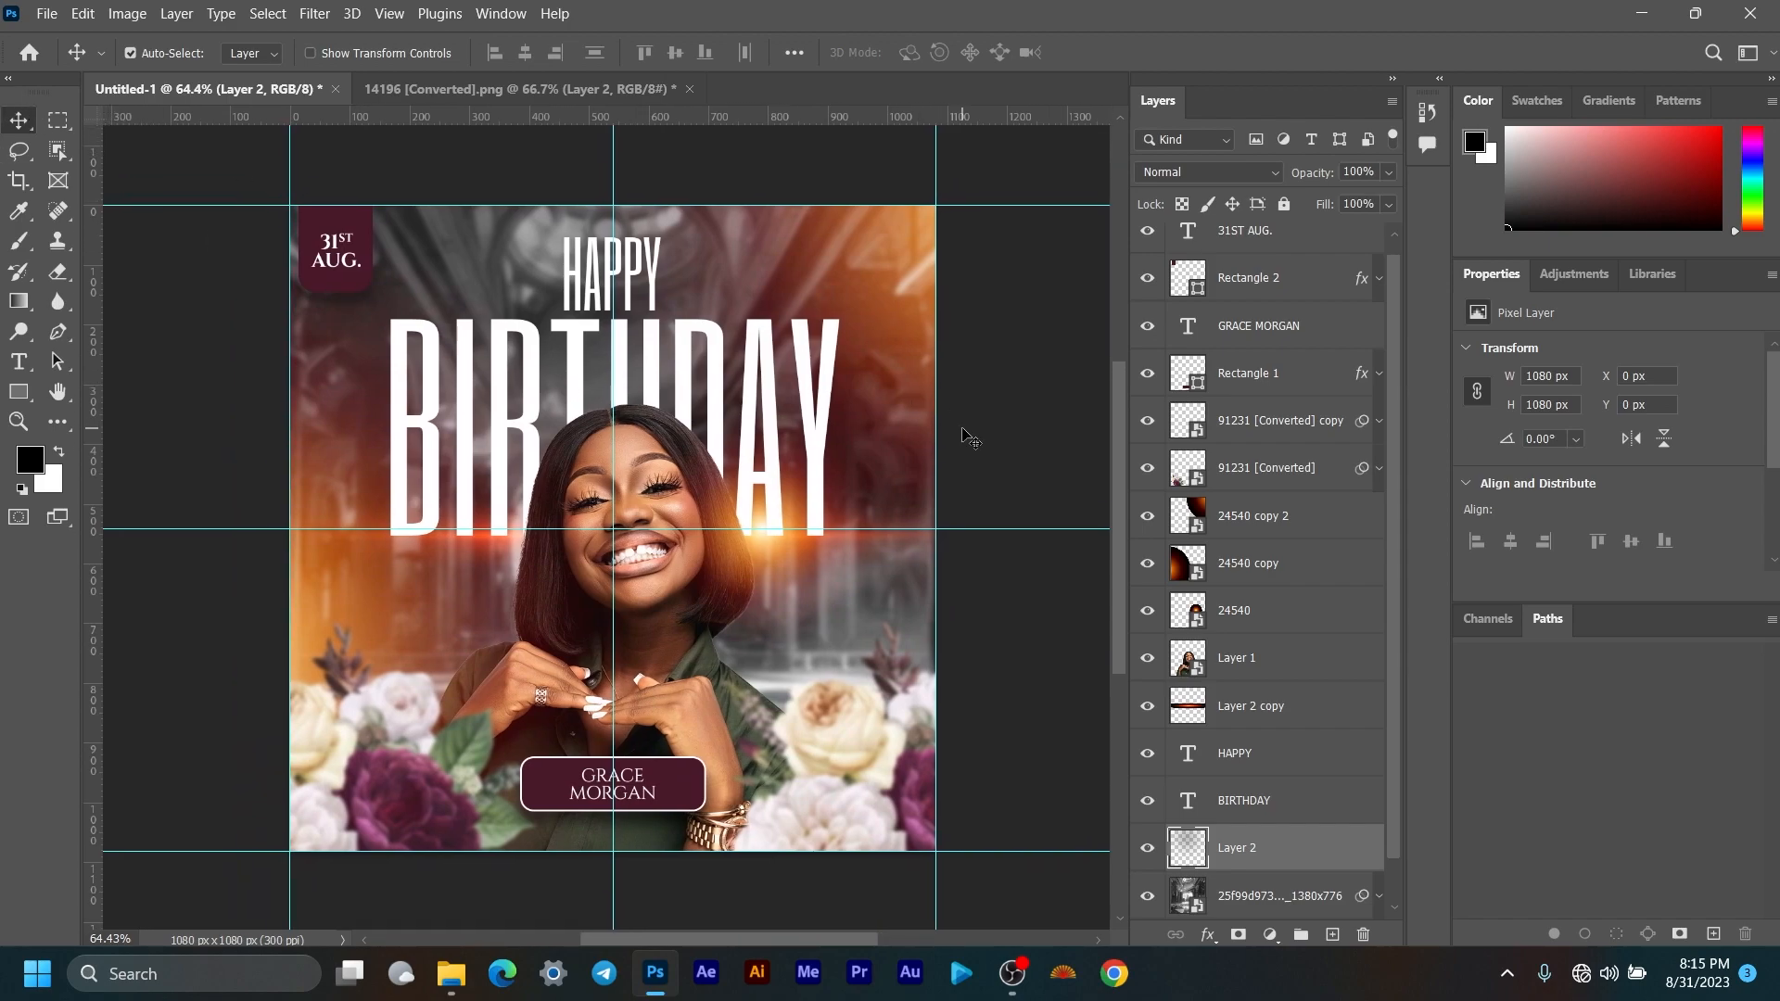
Step: Duplicate the orange glow layer 24540 as '24540 copy 3'
left_click(1259, 614)
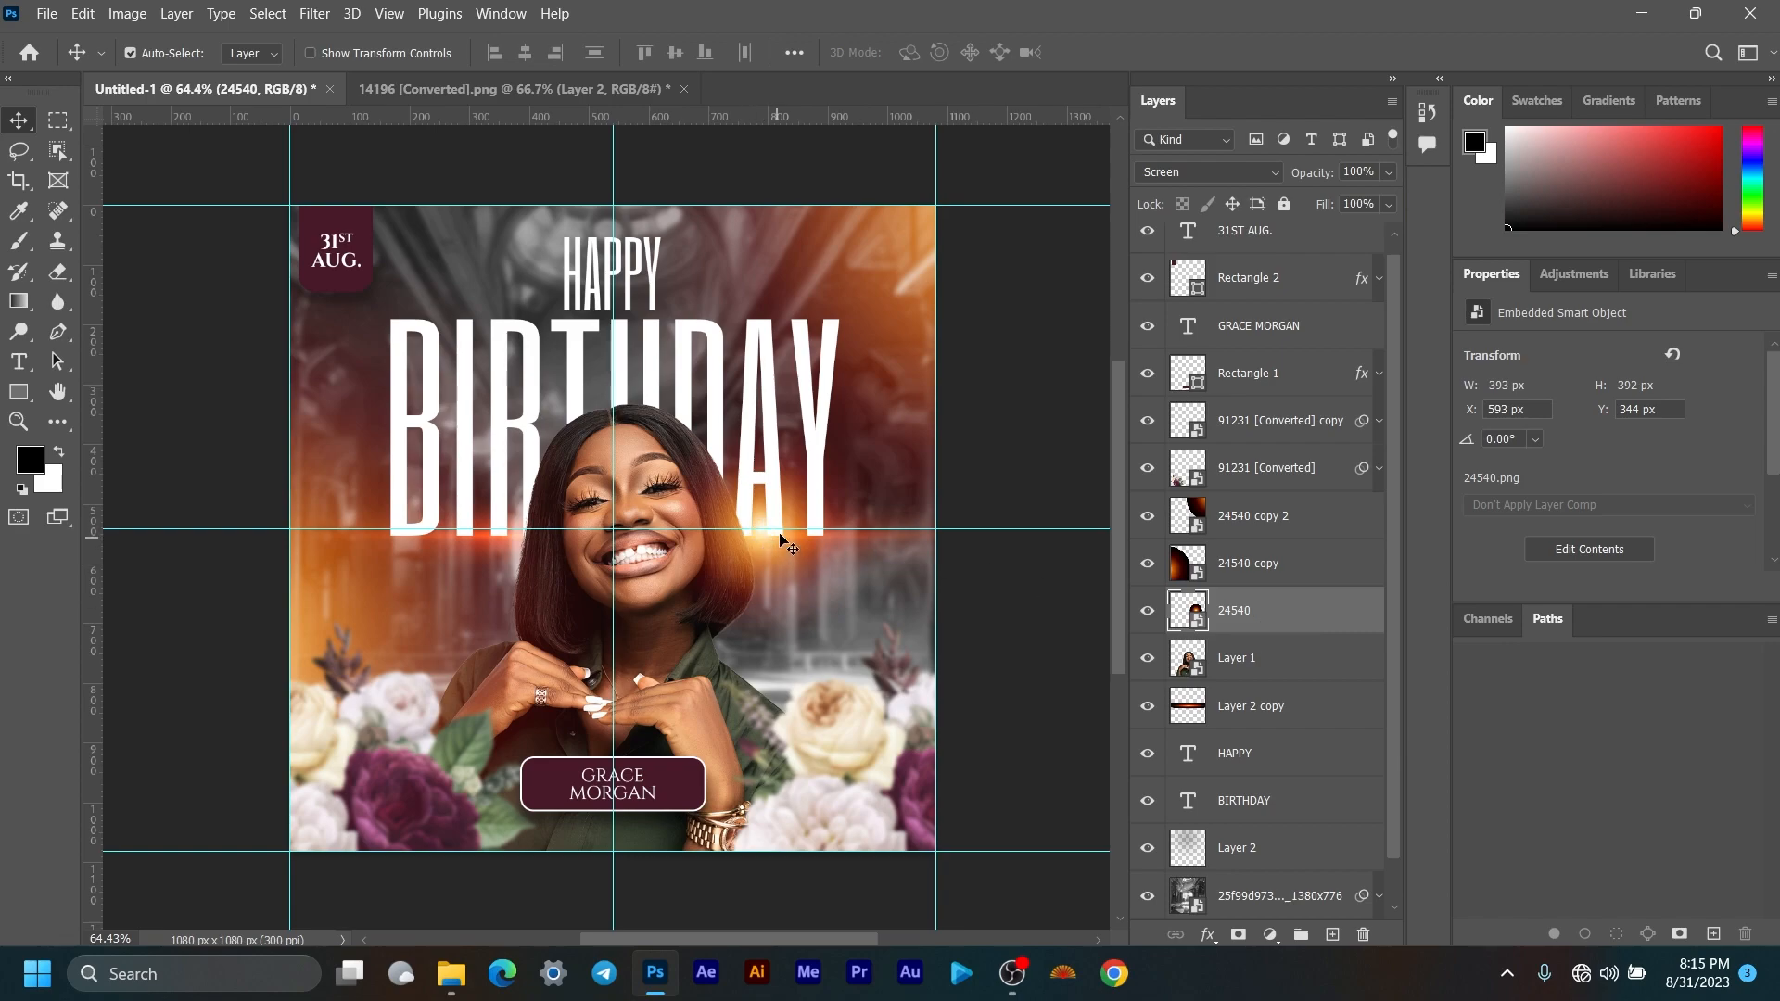
right_click(1283, 620)
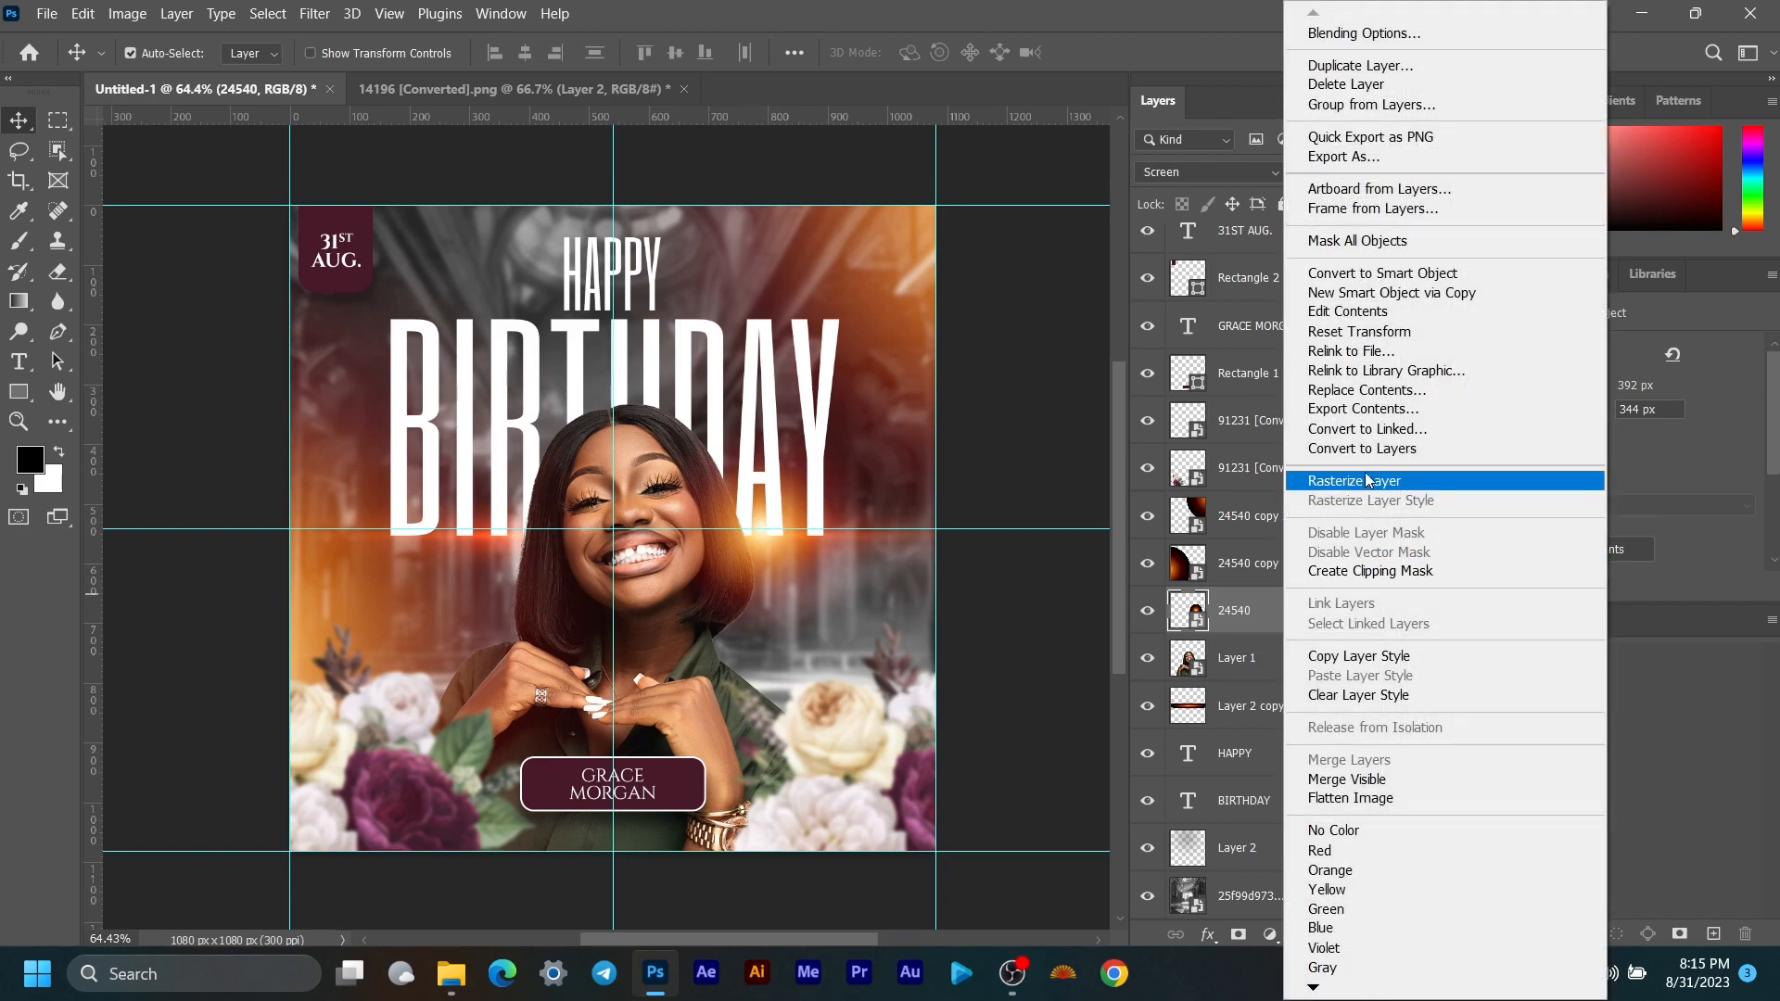
left_click(1409, 66)
left_click(1082, 256)
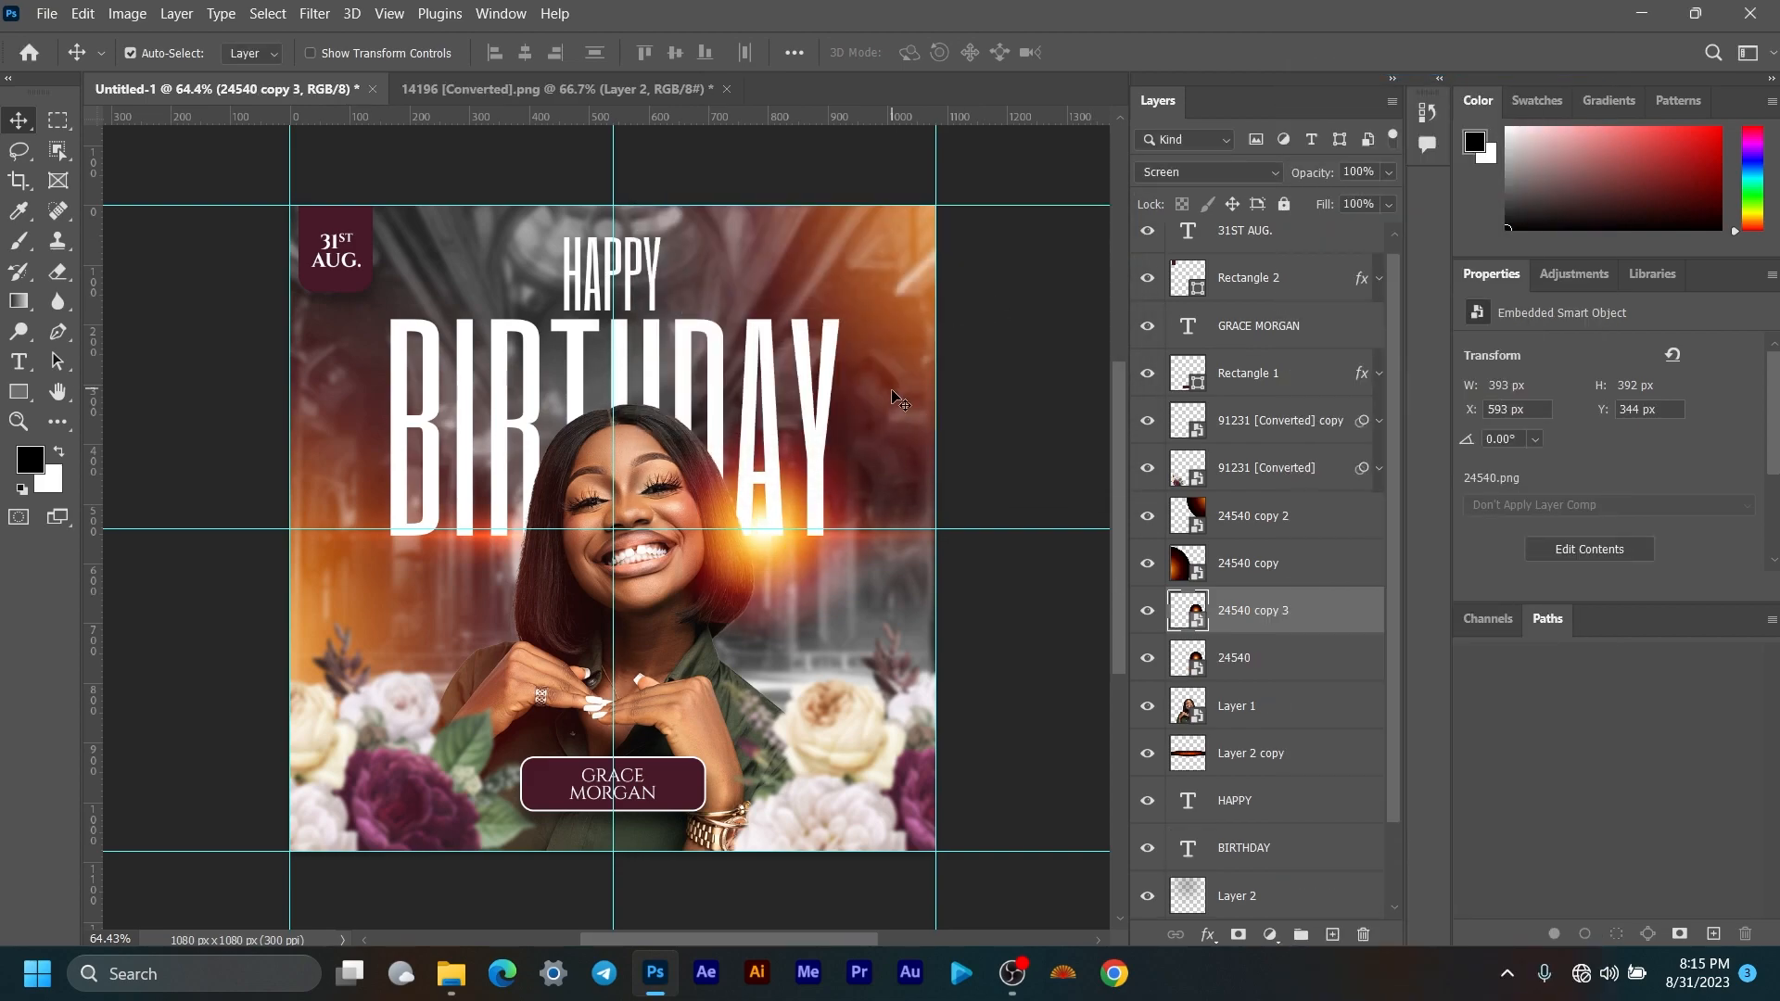
Step: Move the glow copy left of her face and scale it to about 46% (345 × 345 px)
key("ctrl+t")
left_click_drag(707, 523, 499, 482)
left_click_drag(514, 644, 514, 633)
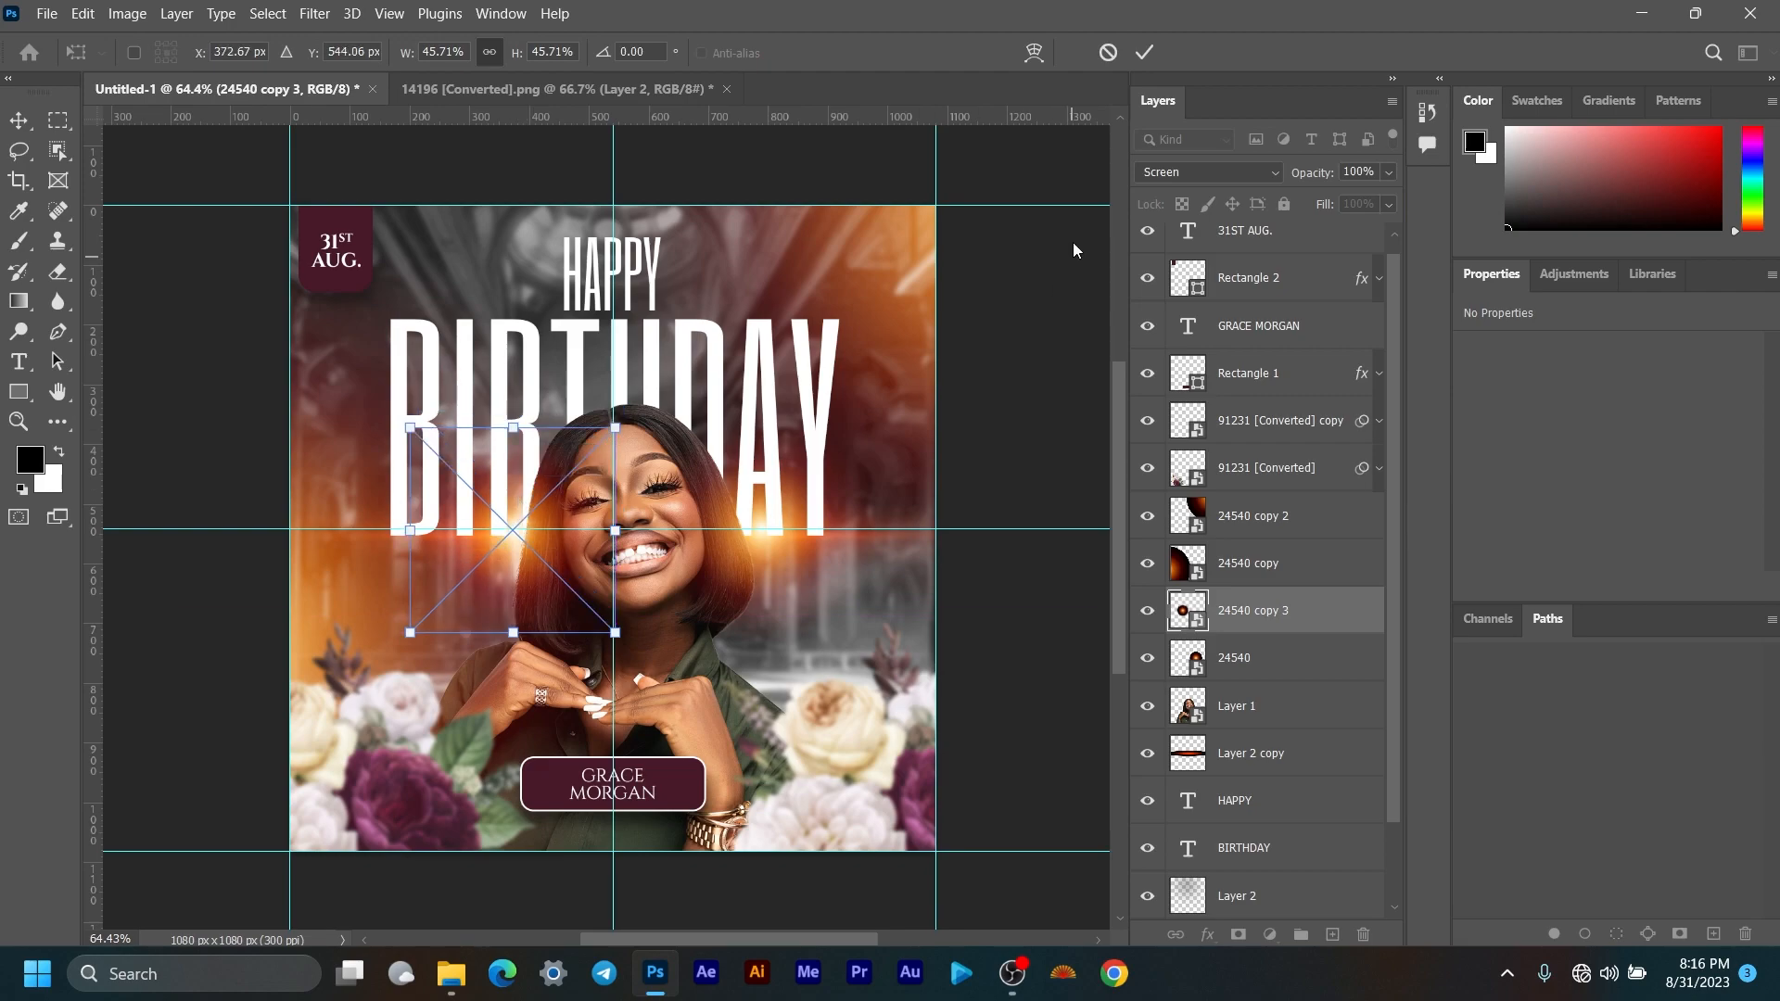
left_click(1159, 57)
scroll(893, 450, "down", 5)
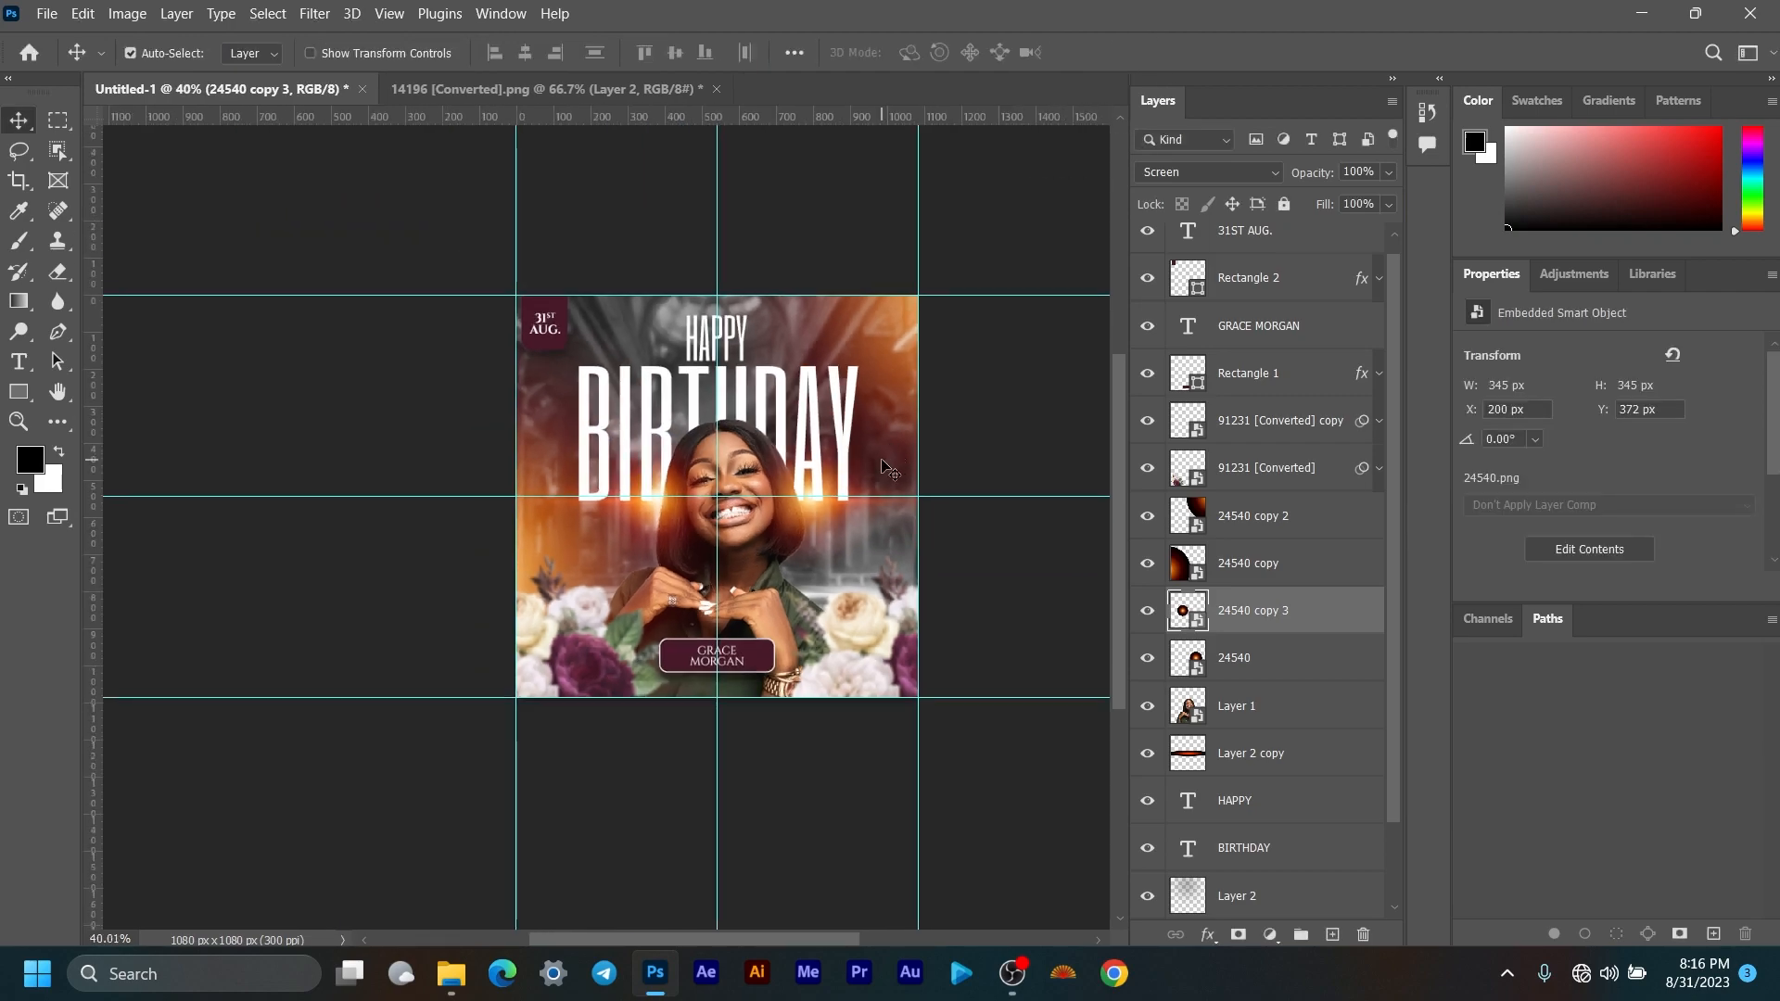
left_click_drag(843, 585, 821, 597)
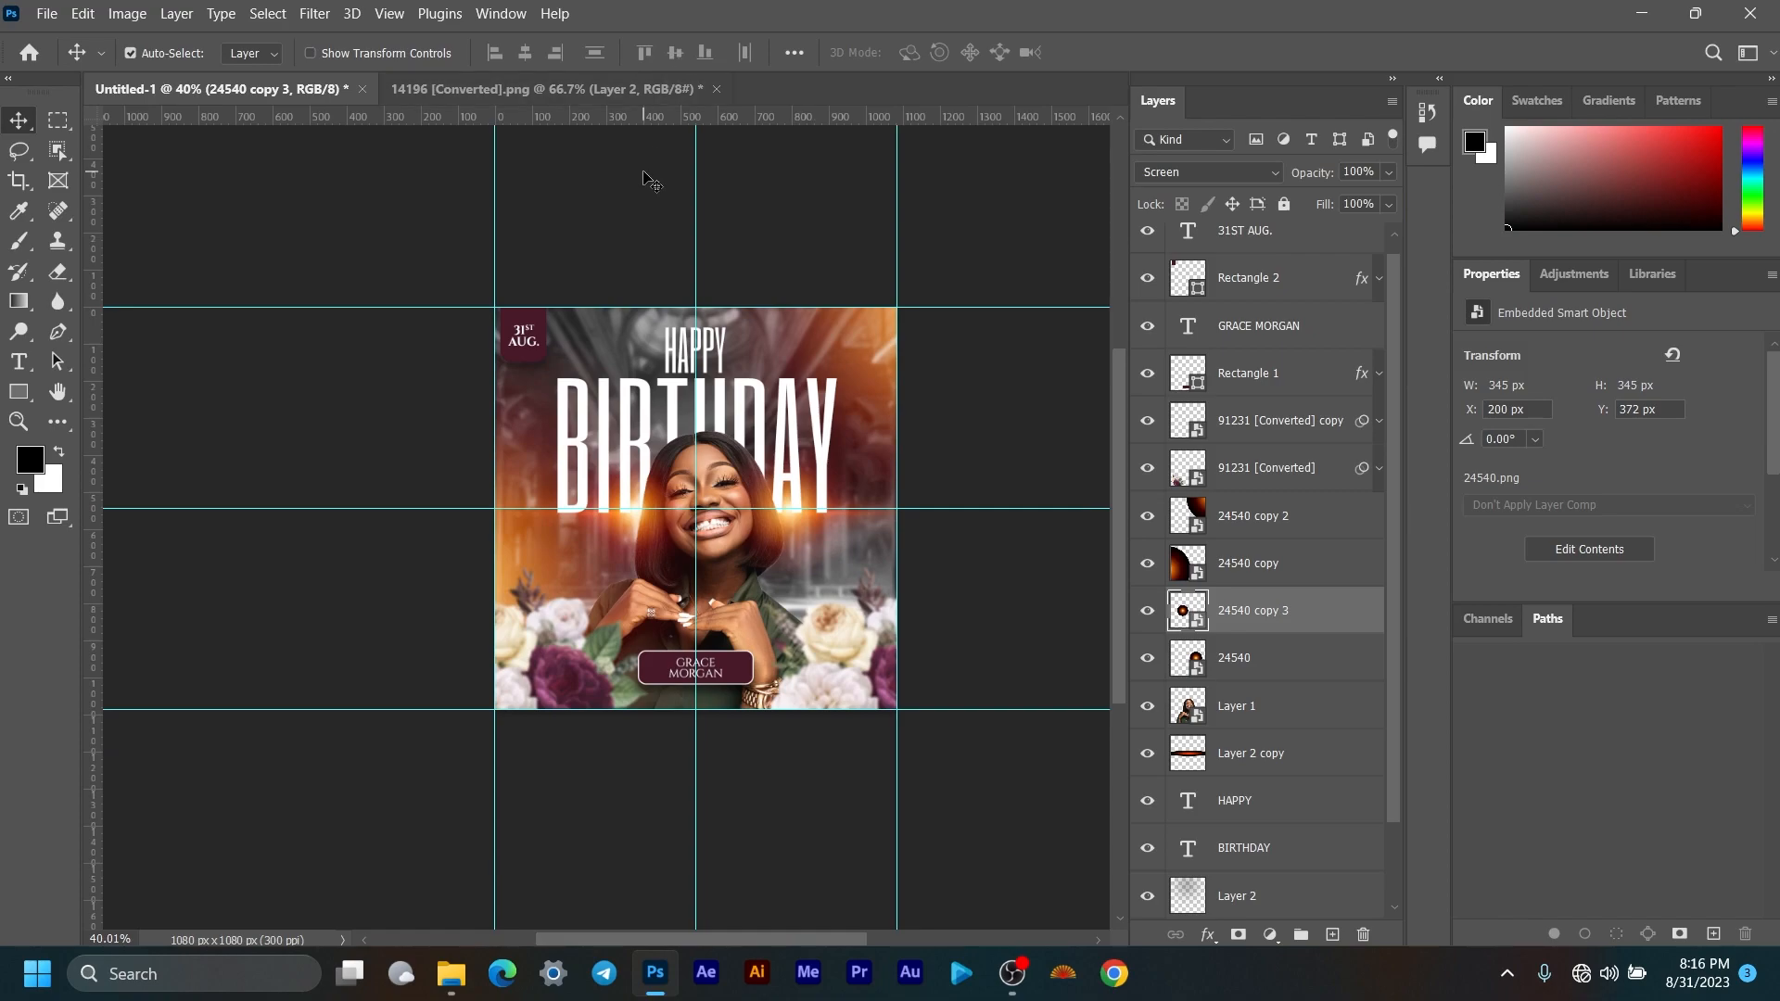
key("ctrl")
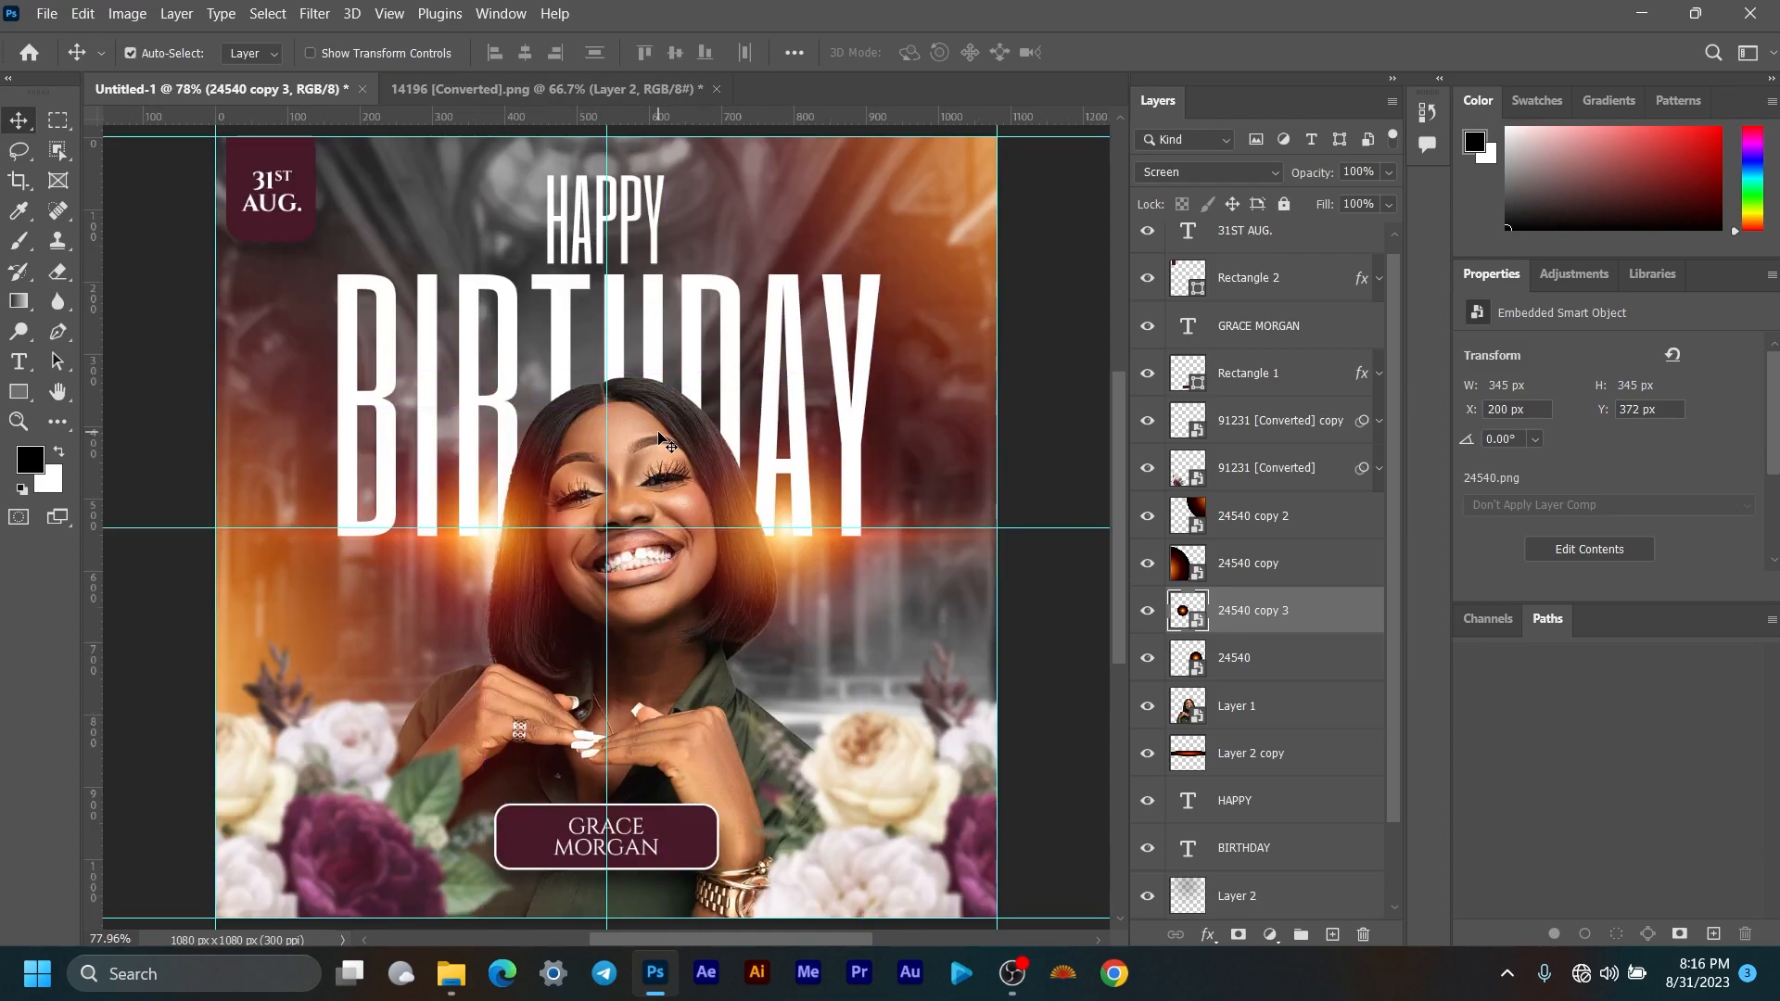
scroll(1233, 770, "up", 1)
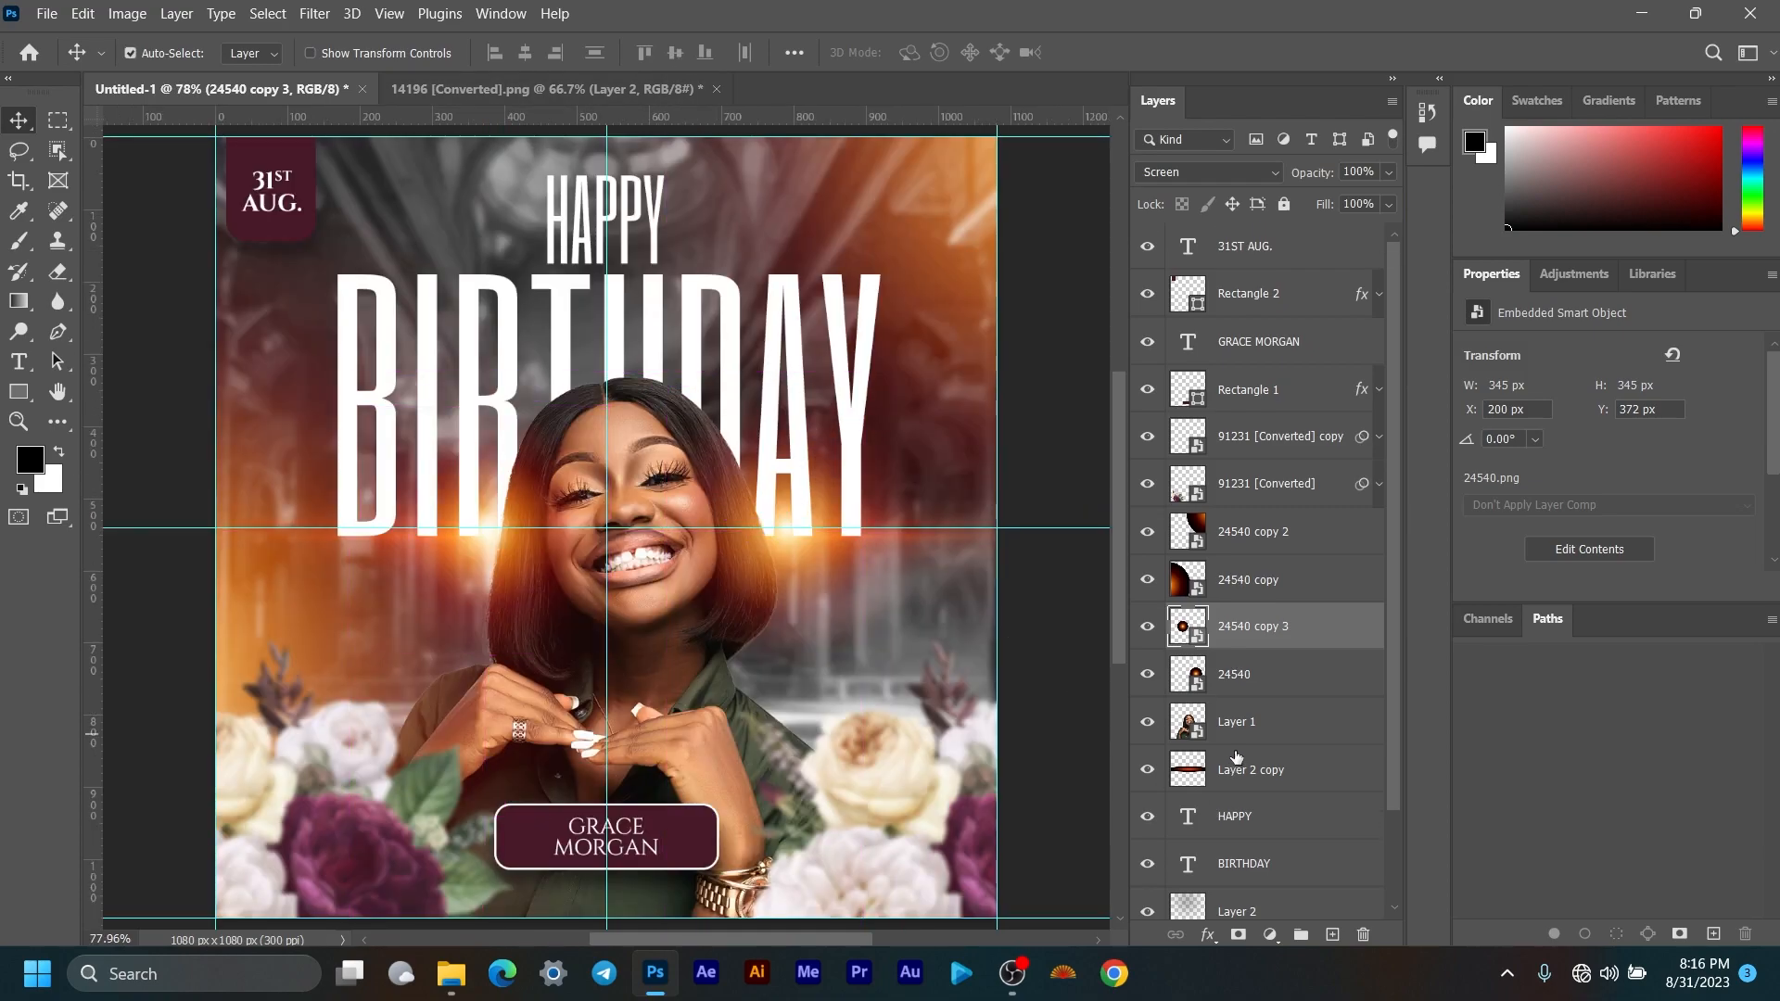
scroll(1259, 724, "down", 3)
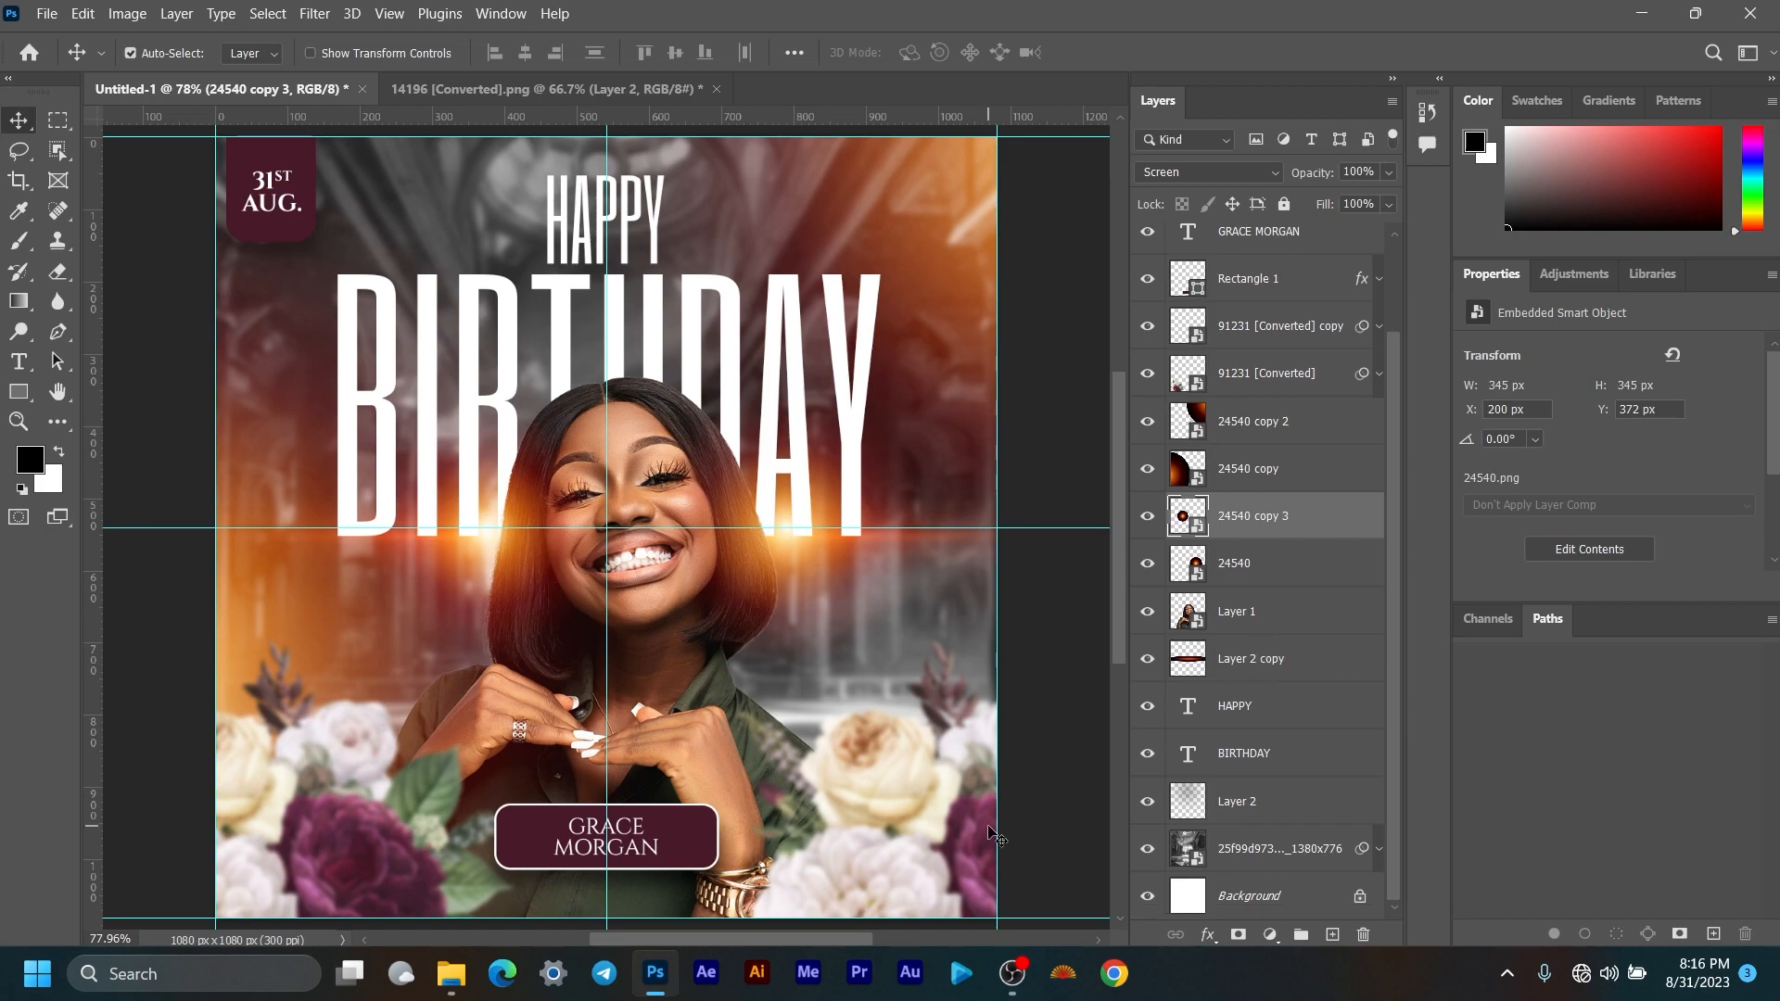
Step: Group Layer 2 and the background photo layer into a group named Background
left_click(1303, 860)
left_click(1318, 816)
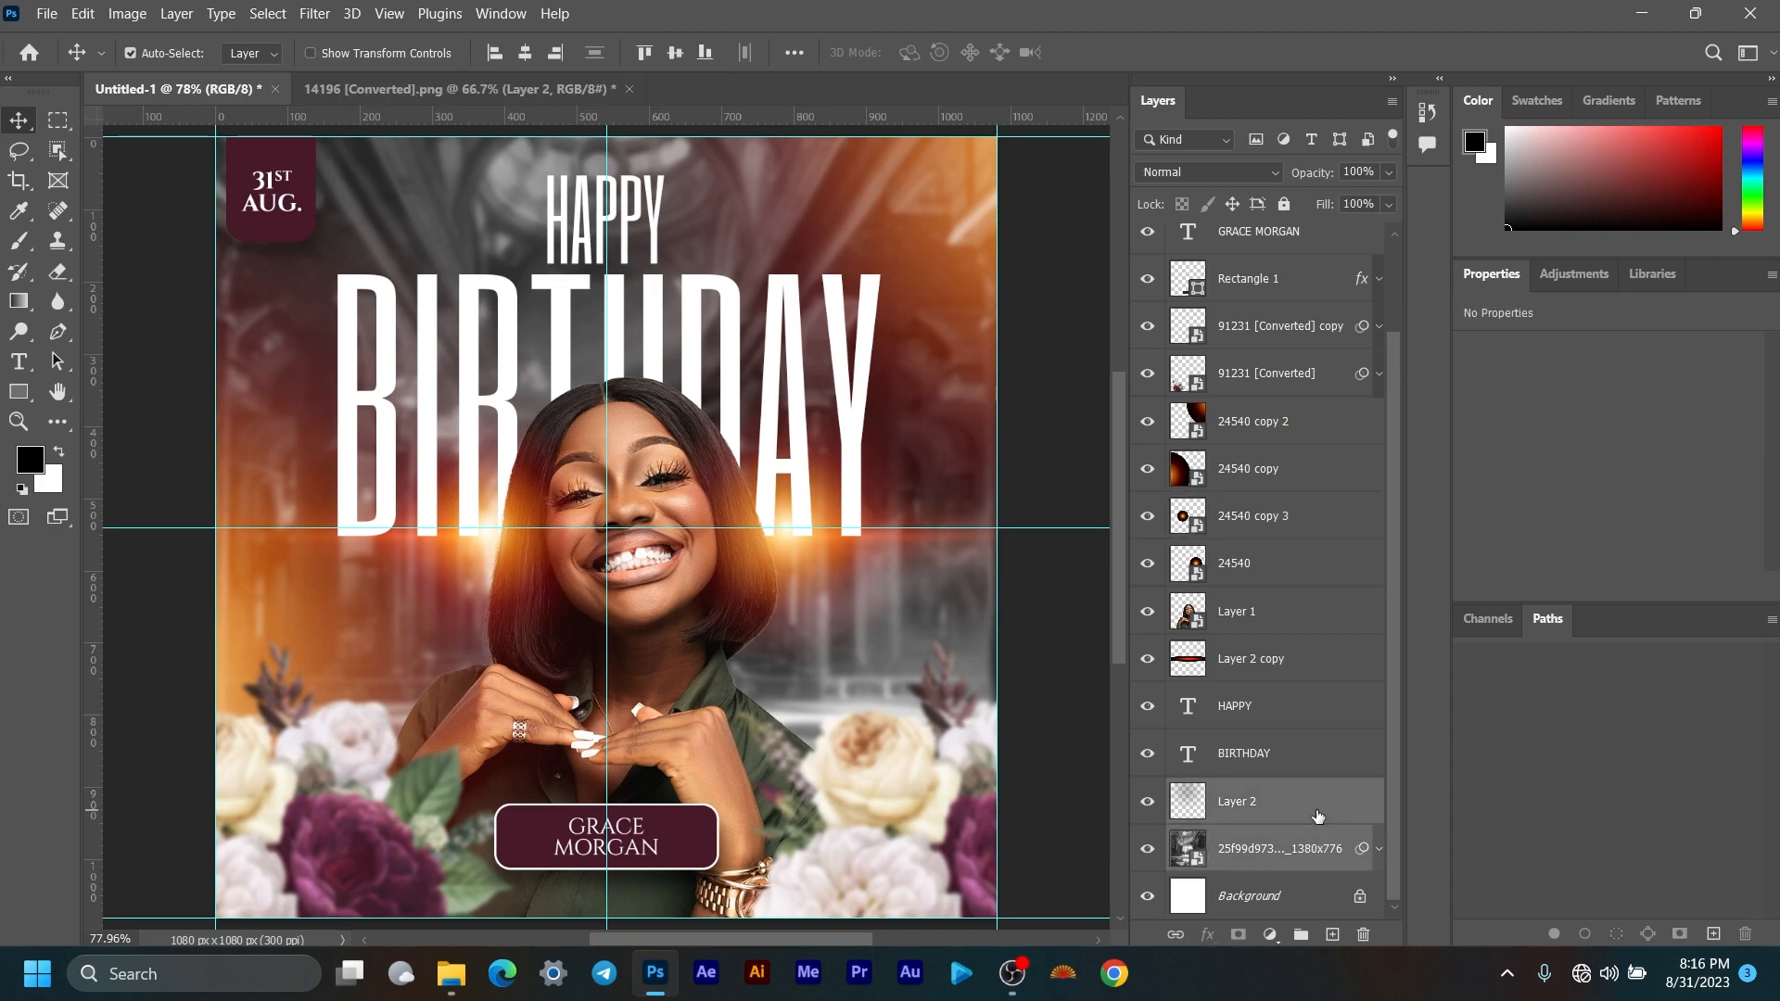
left_click(1321, 851)
left_click(1311, 801)
key("ctrl+g")
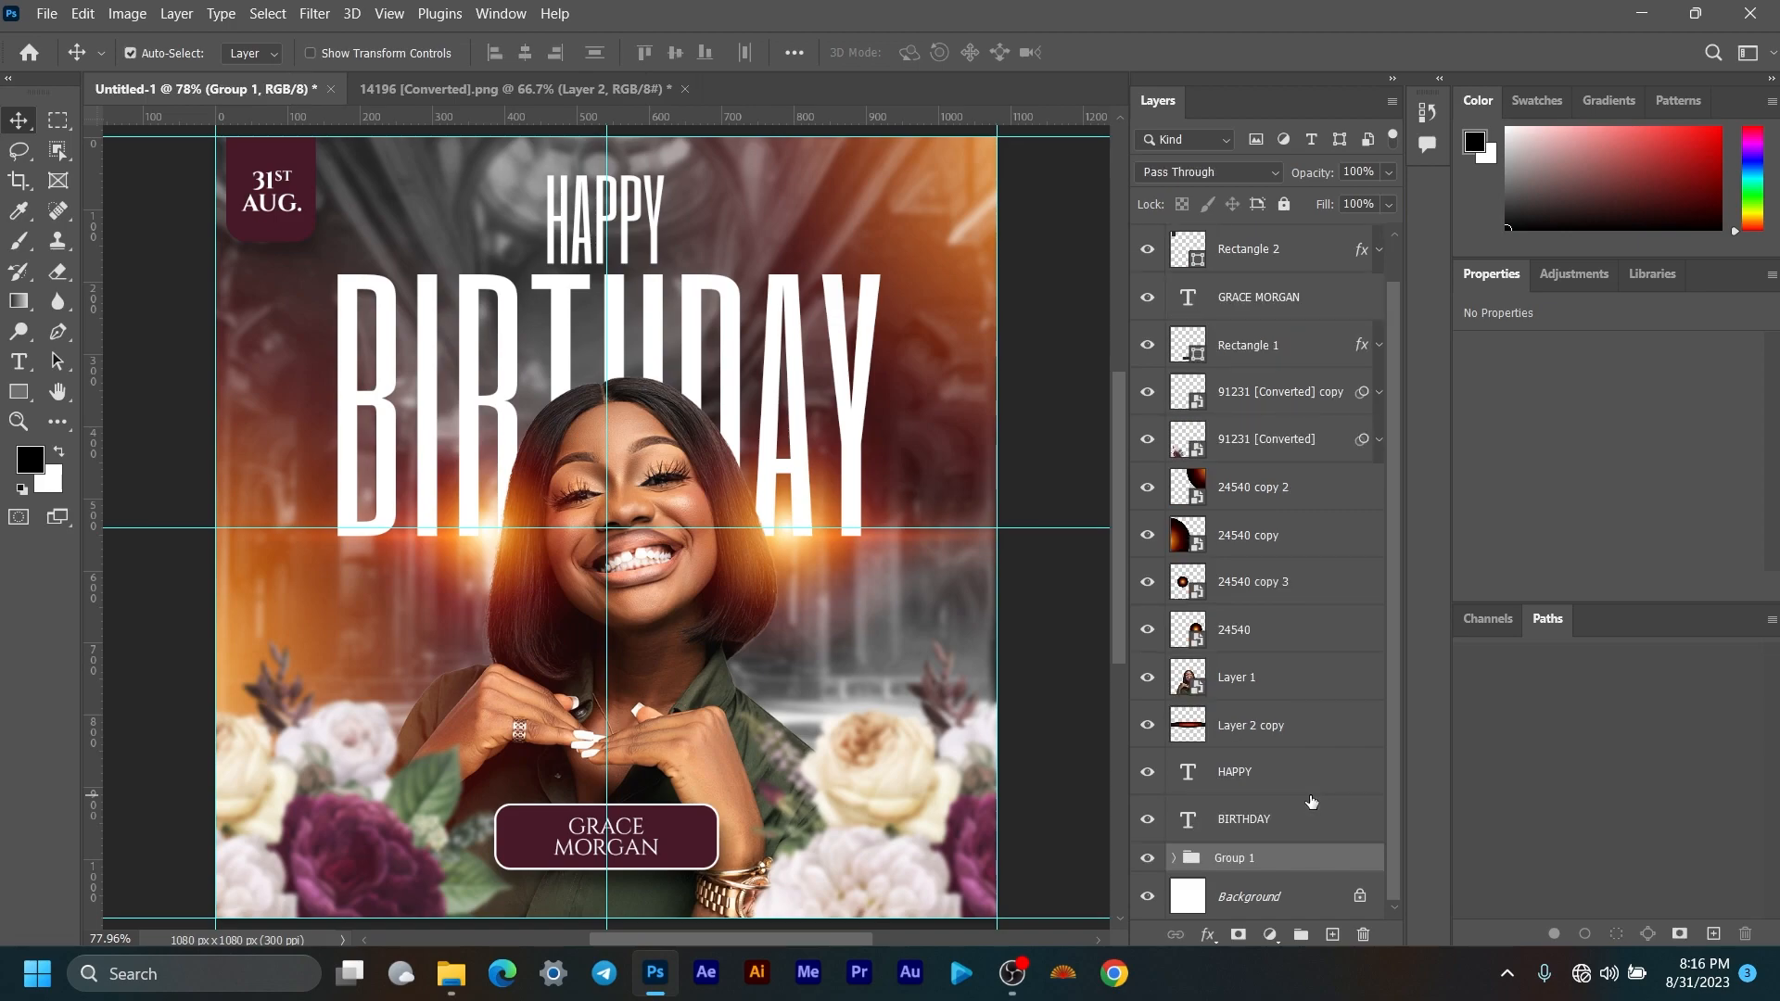
double_click(1232, 859)
type("Background")
key("Return")
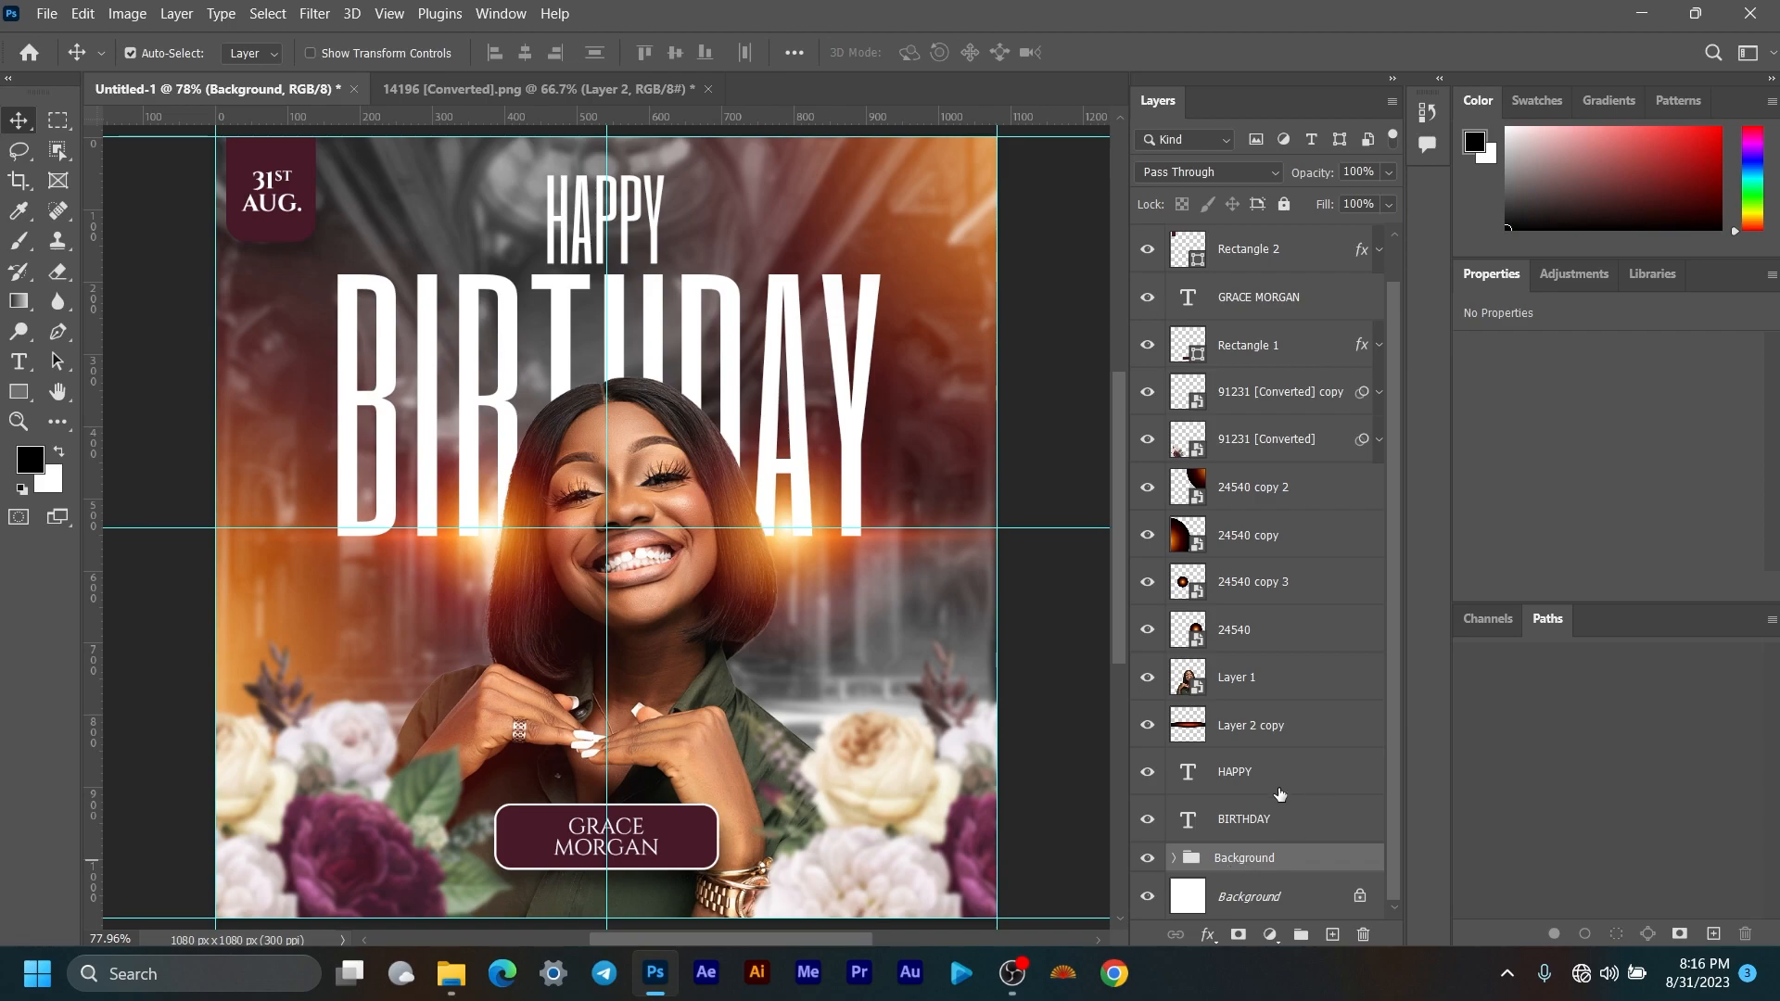
Step: Check the upper layers, toggling the lower-left flowers layer's visibility to identify it
left_click(1272, 818)
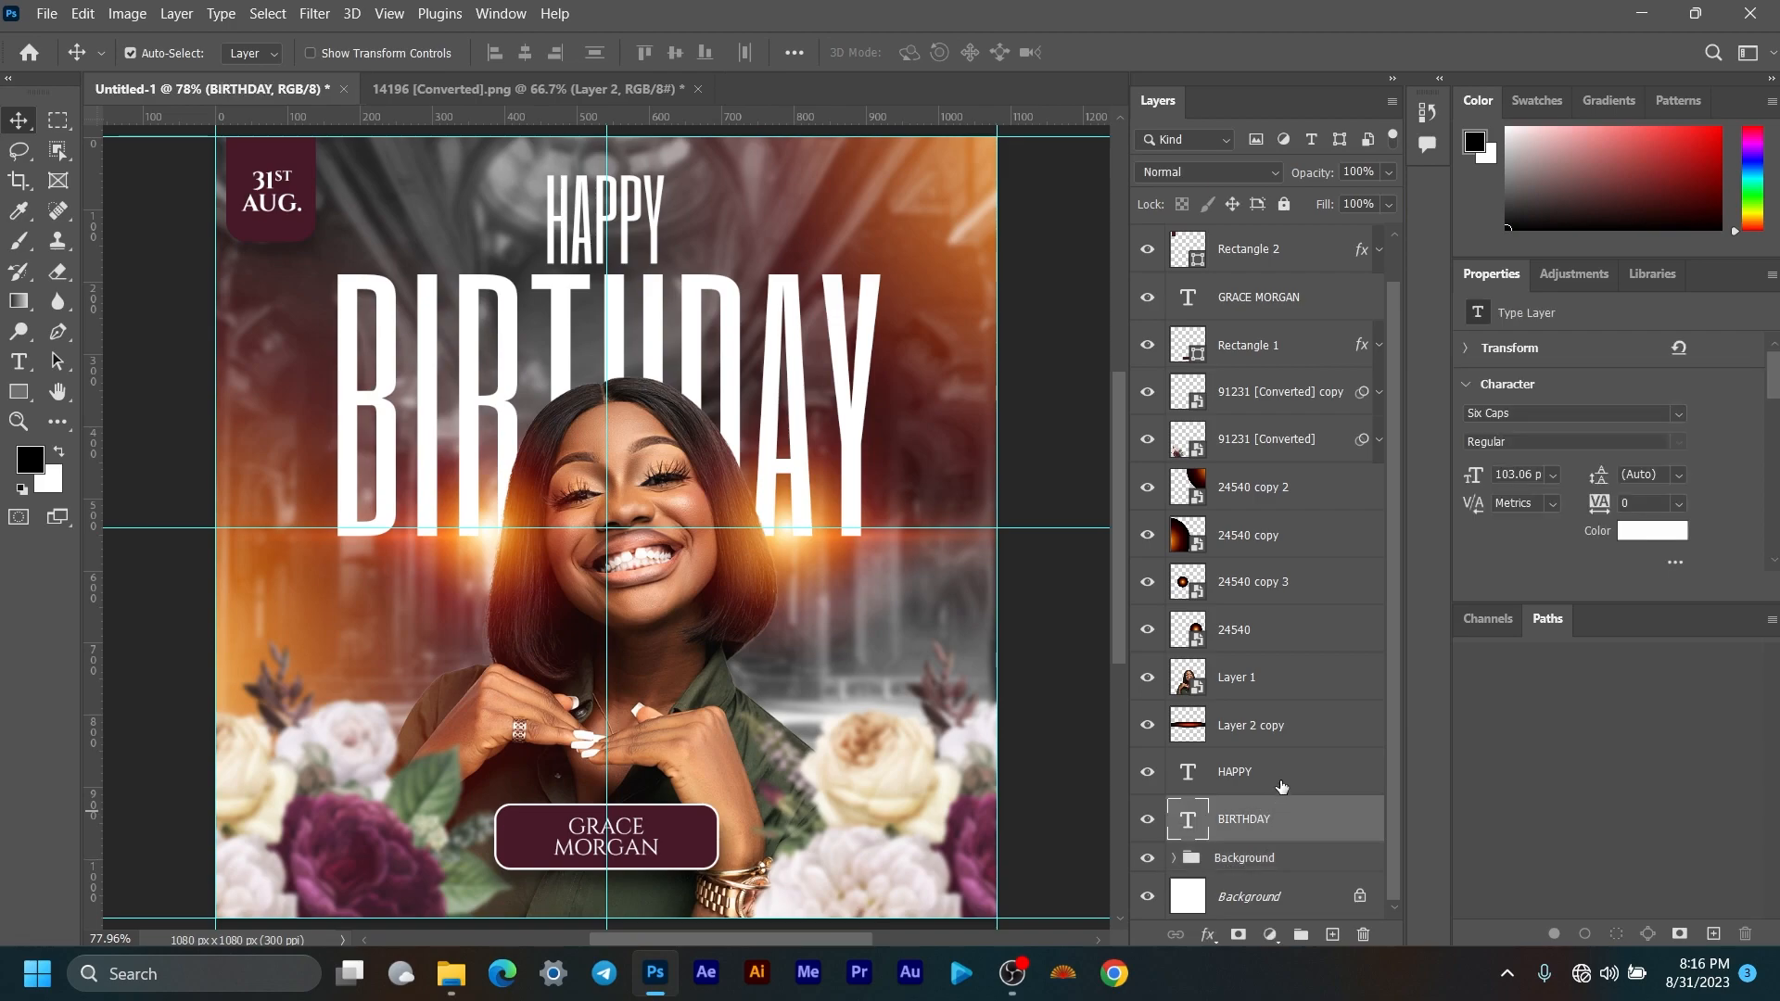
left_click(1272, 731)
scroll(1254, 380, "up", 1)
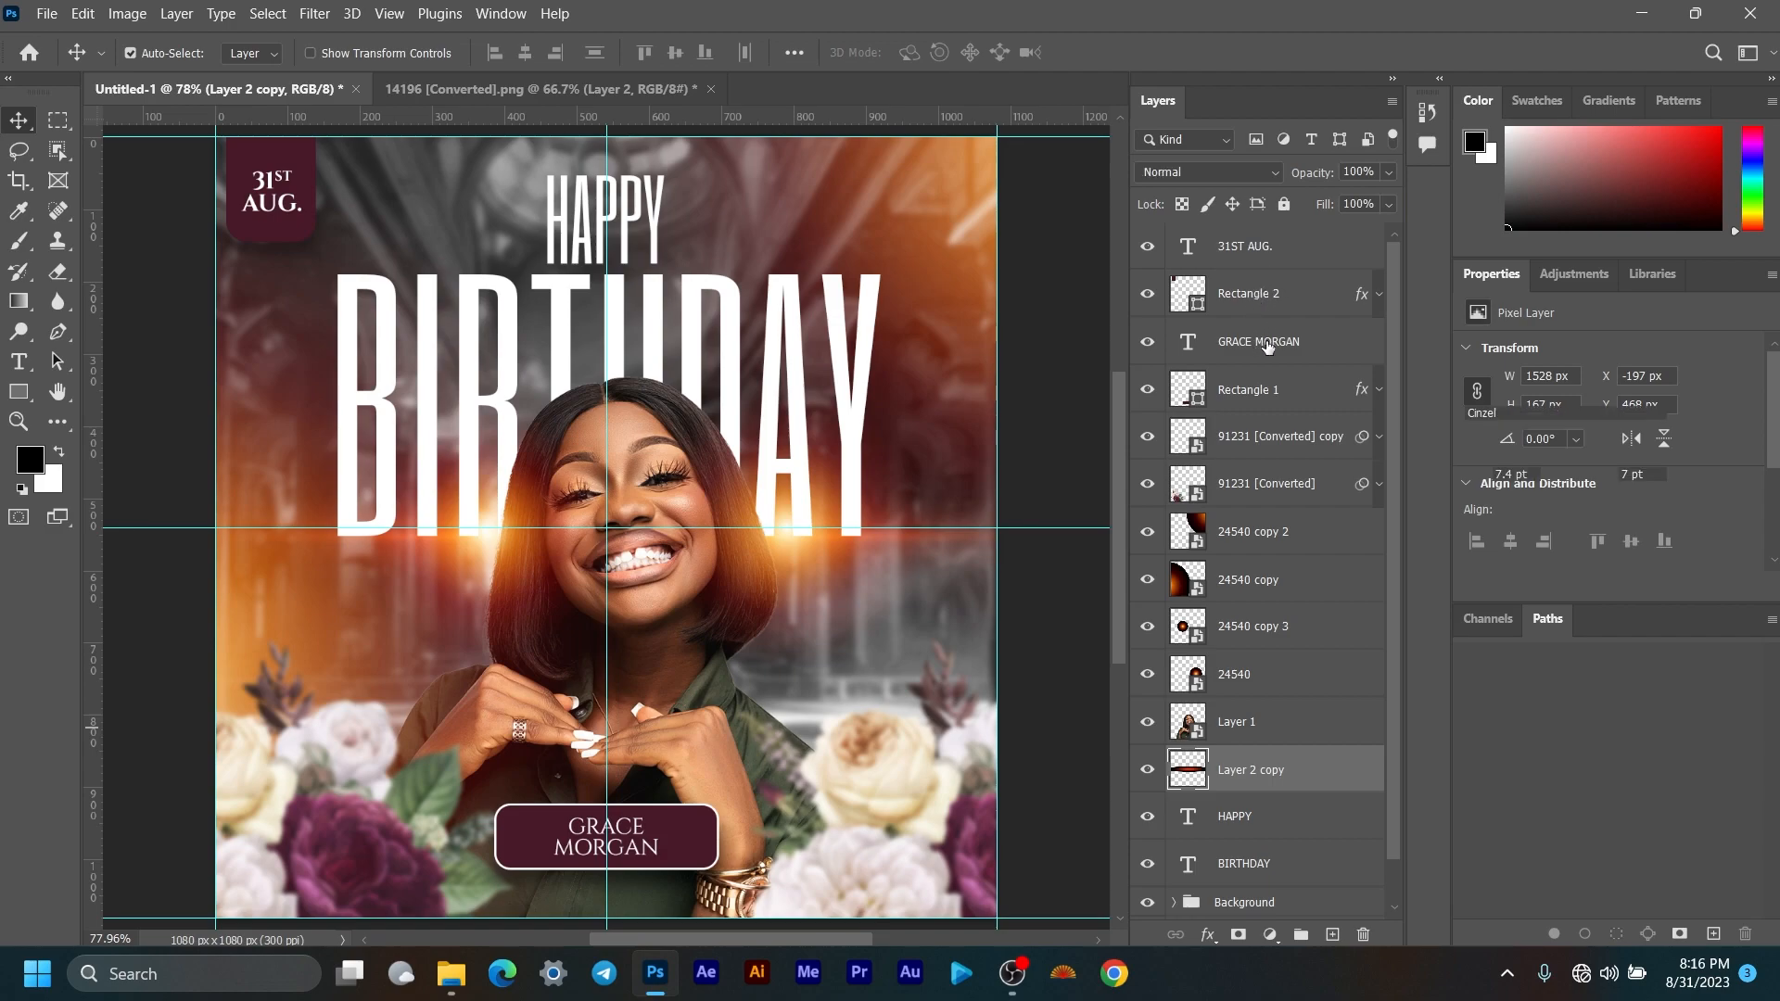
left_click(1259, 343)
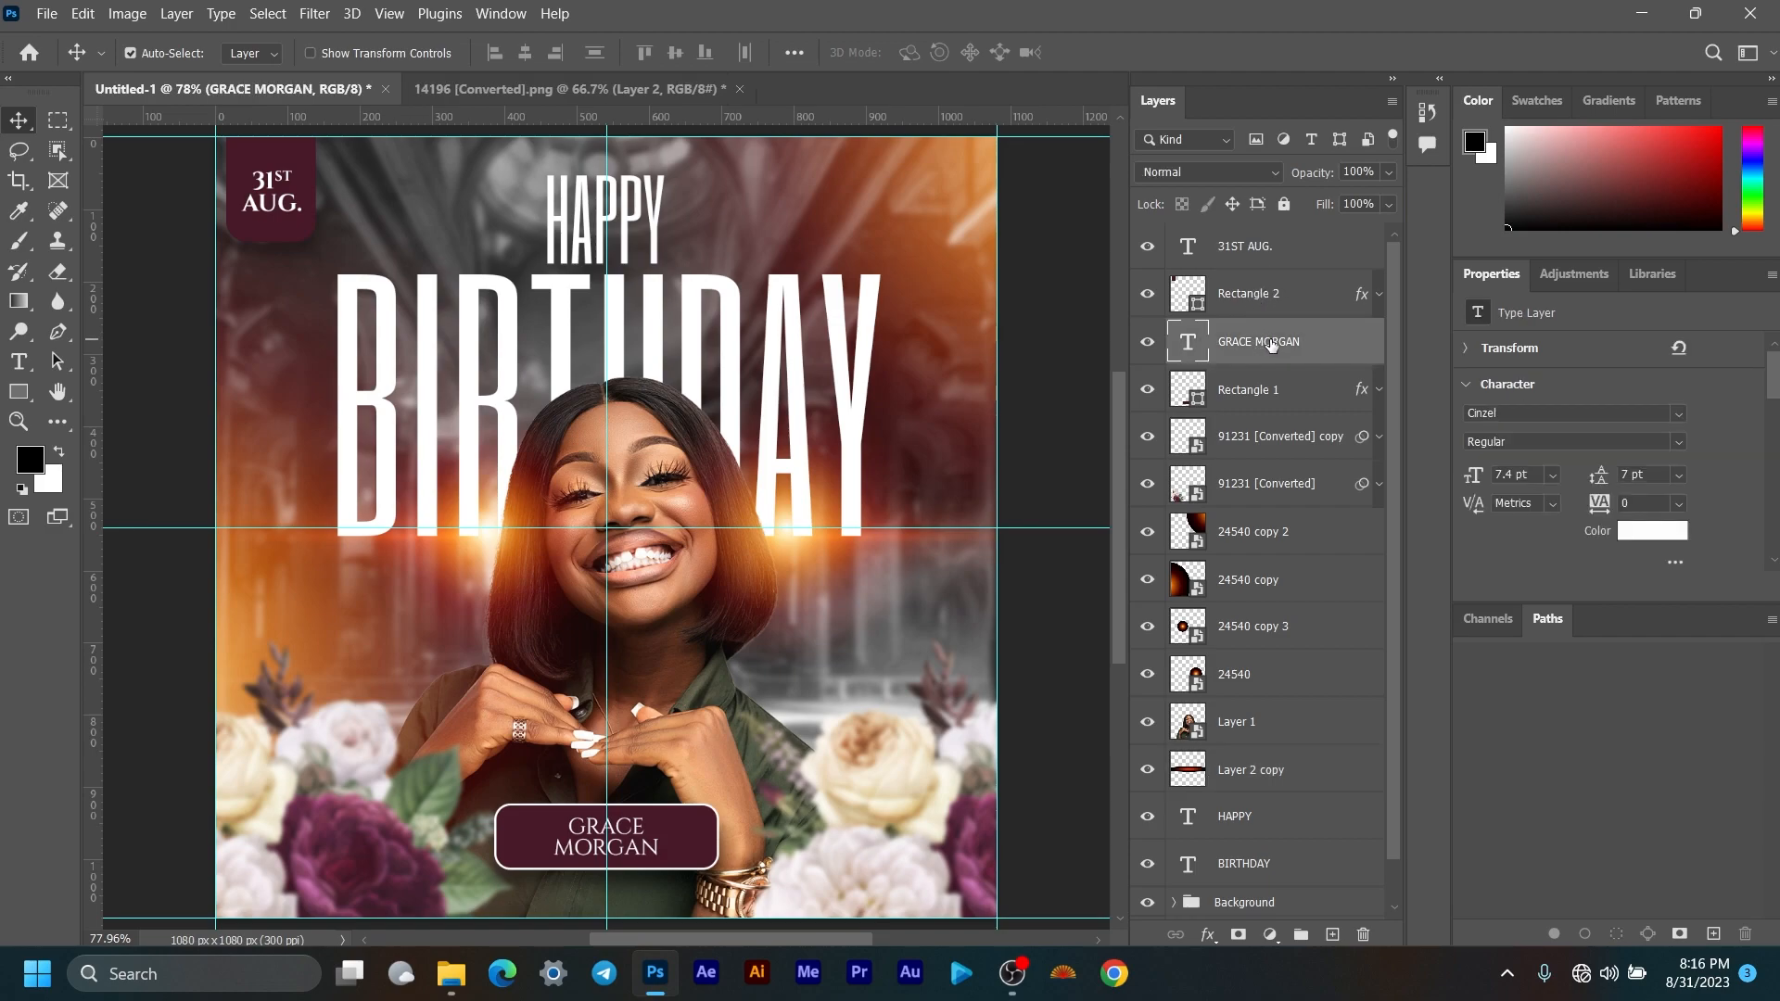
left_click(1148, 484)
left_click(1147, 484)
Step: Group the four 24540 flare layers and name the group Flares
left_click(1239, 483)
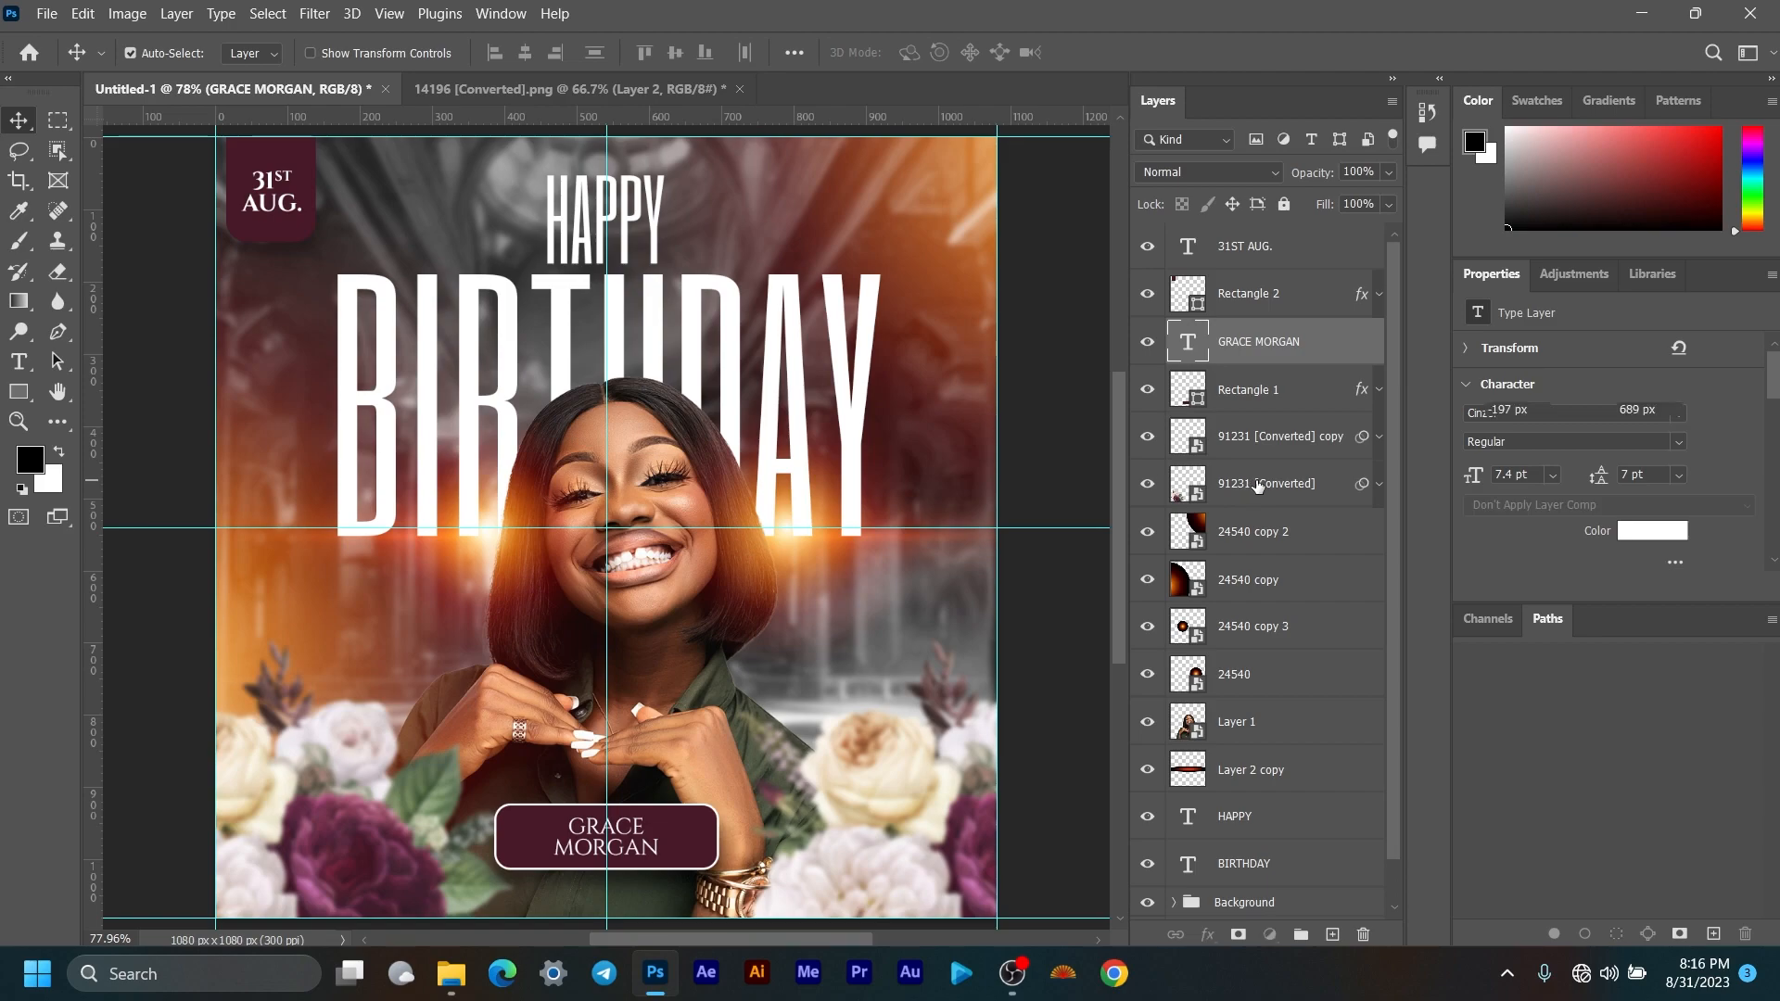
left_click(1296, 539)
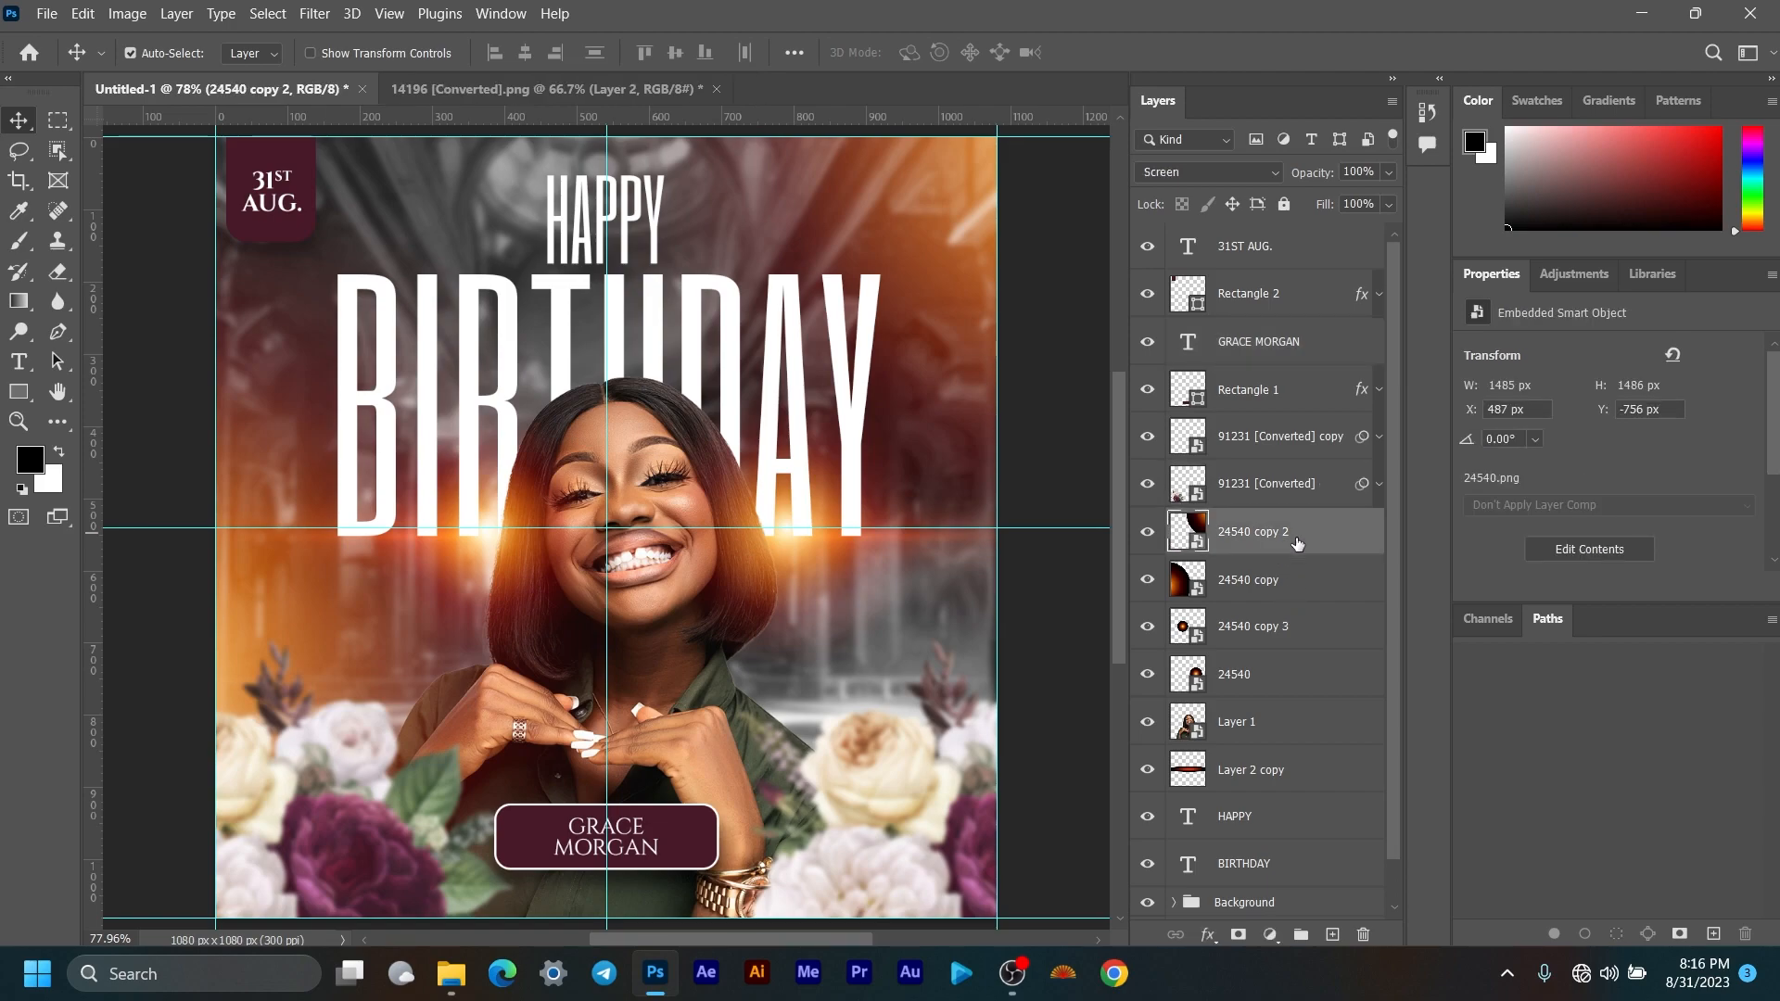
left_click(1285, 675, "shift")
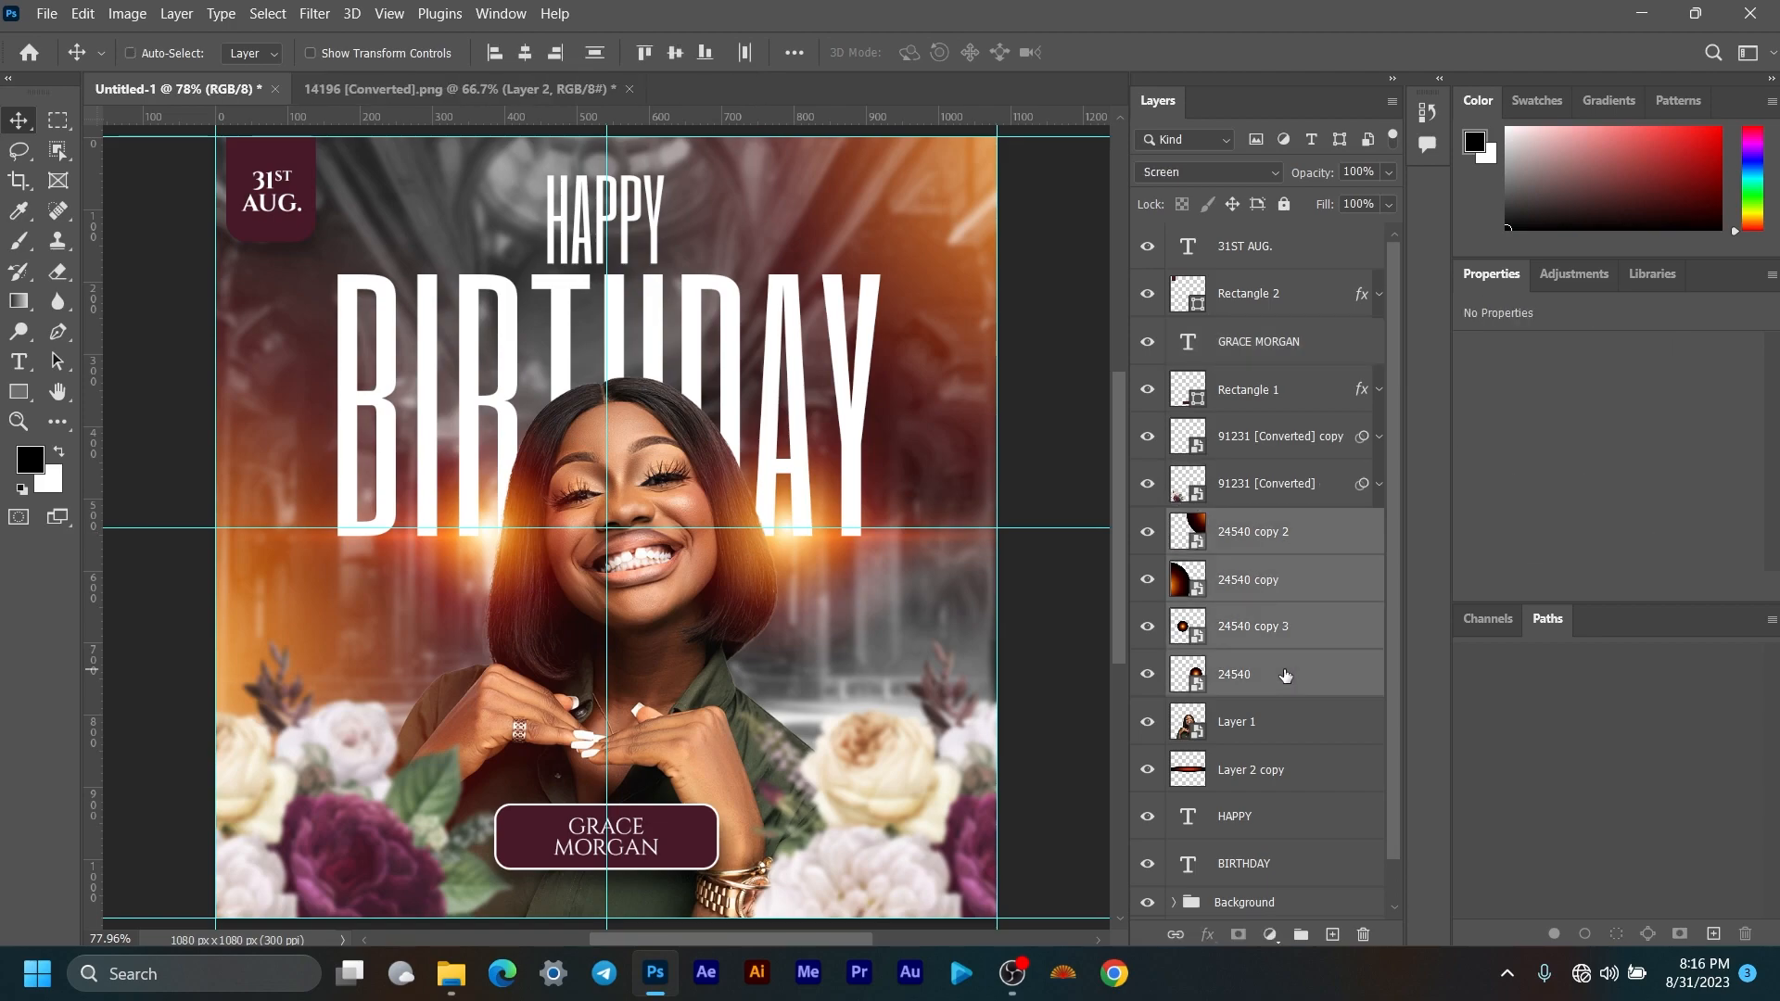
key("ctrl+g")
double_click(1229, 523)
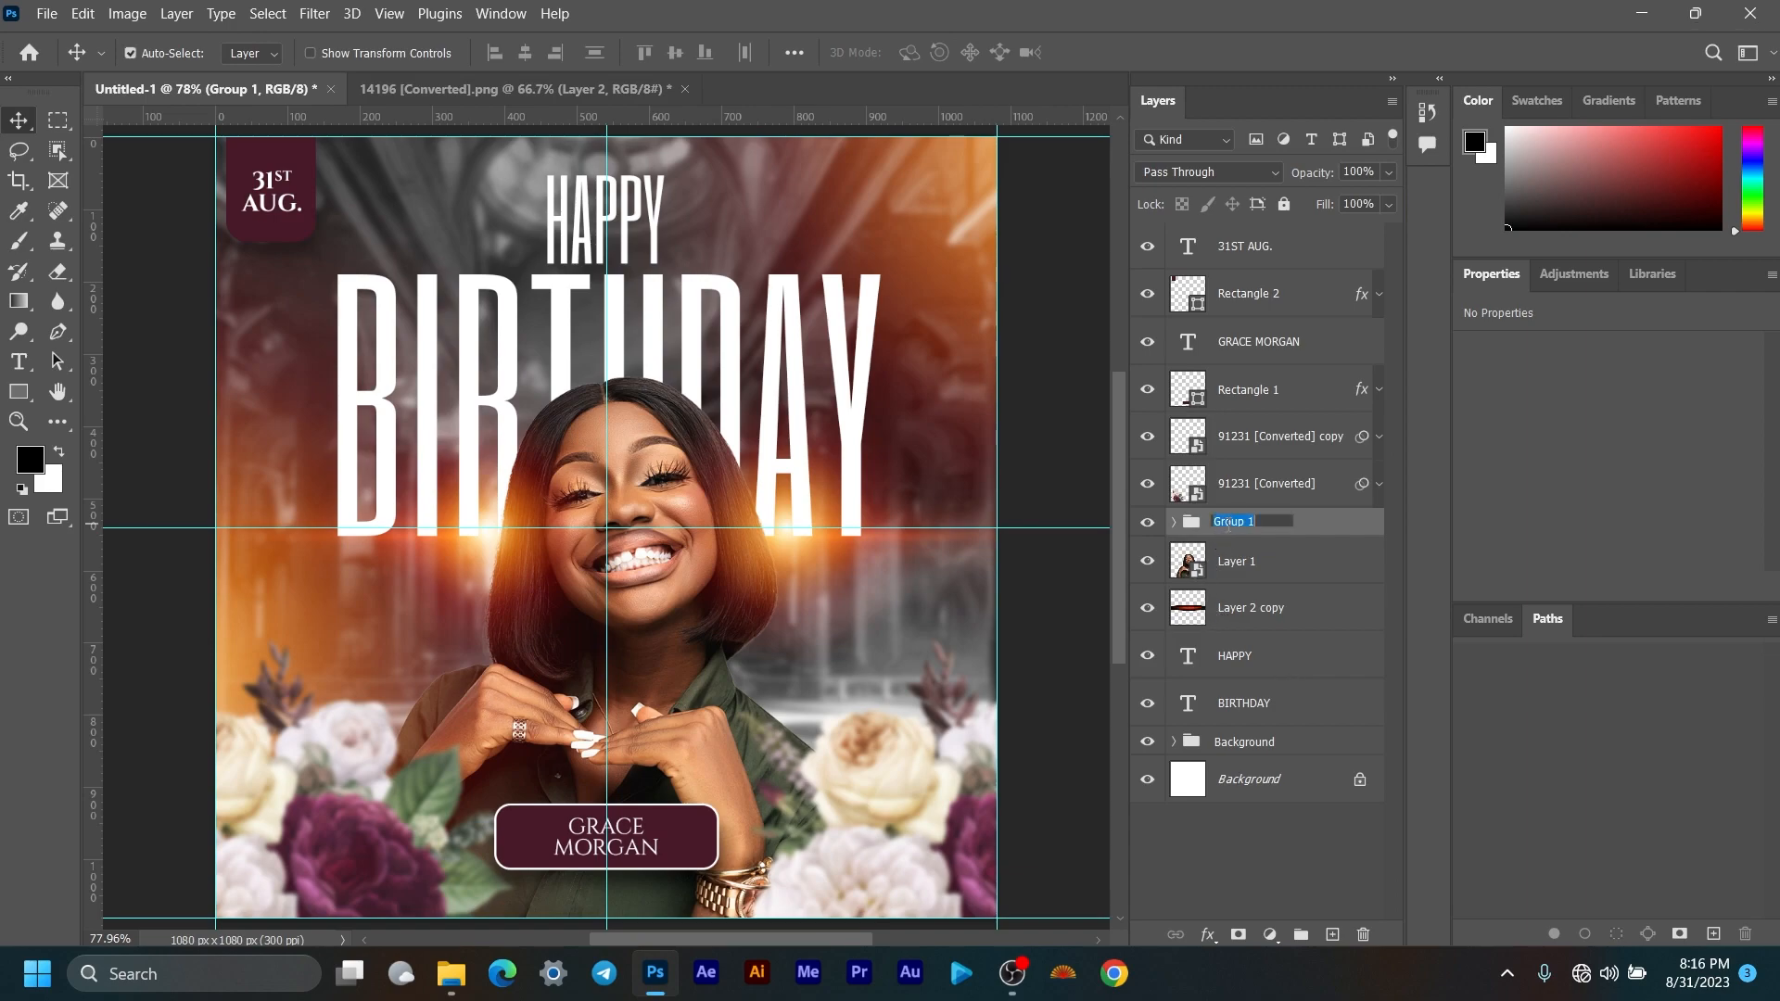
type("Flares")
key("Return")
left_click(1149, 523)
left_click(1149, 524)
Step: Put the top layers from 31ST AUG. to 91231 [Converted] into a new group
scroll(703, 517, "down", 3)
scroll(712, 498, "up", 2)
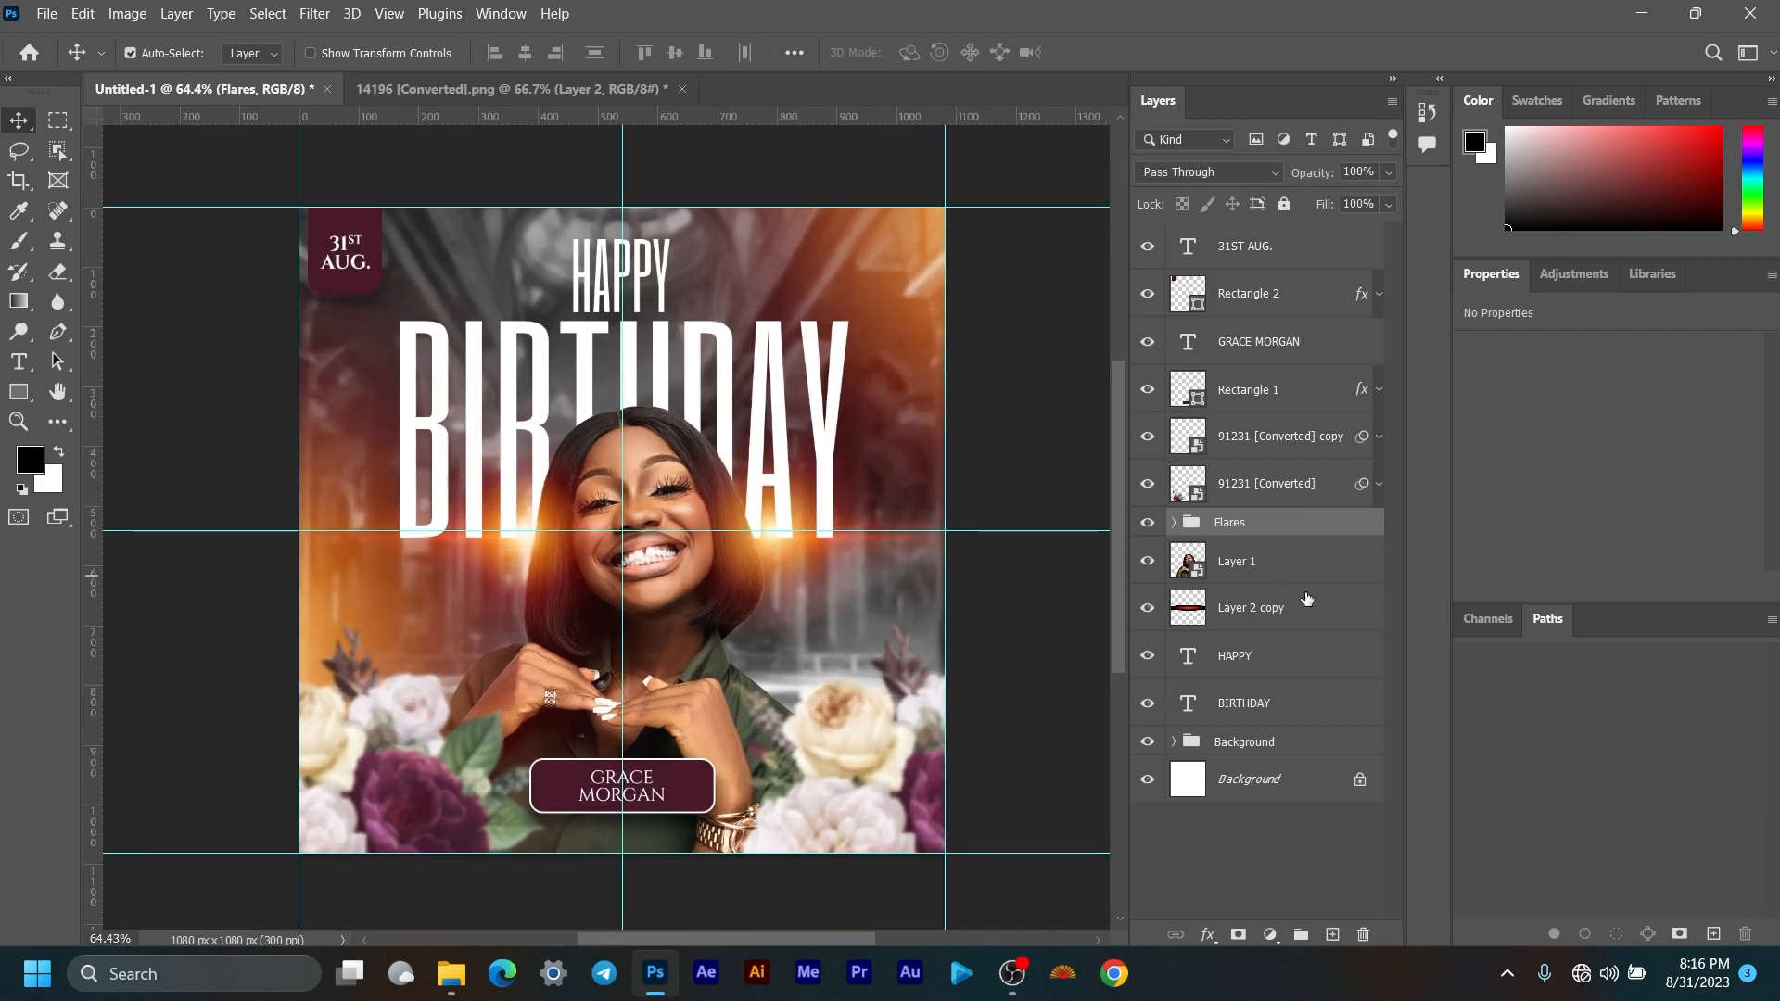
left_click(1287, 576)
left_click(1268, 610)
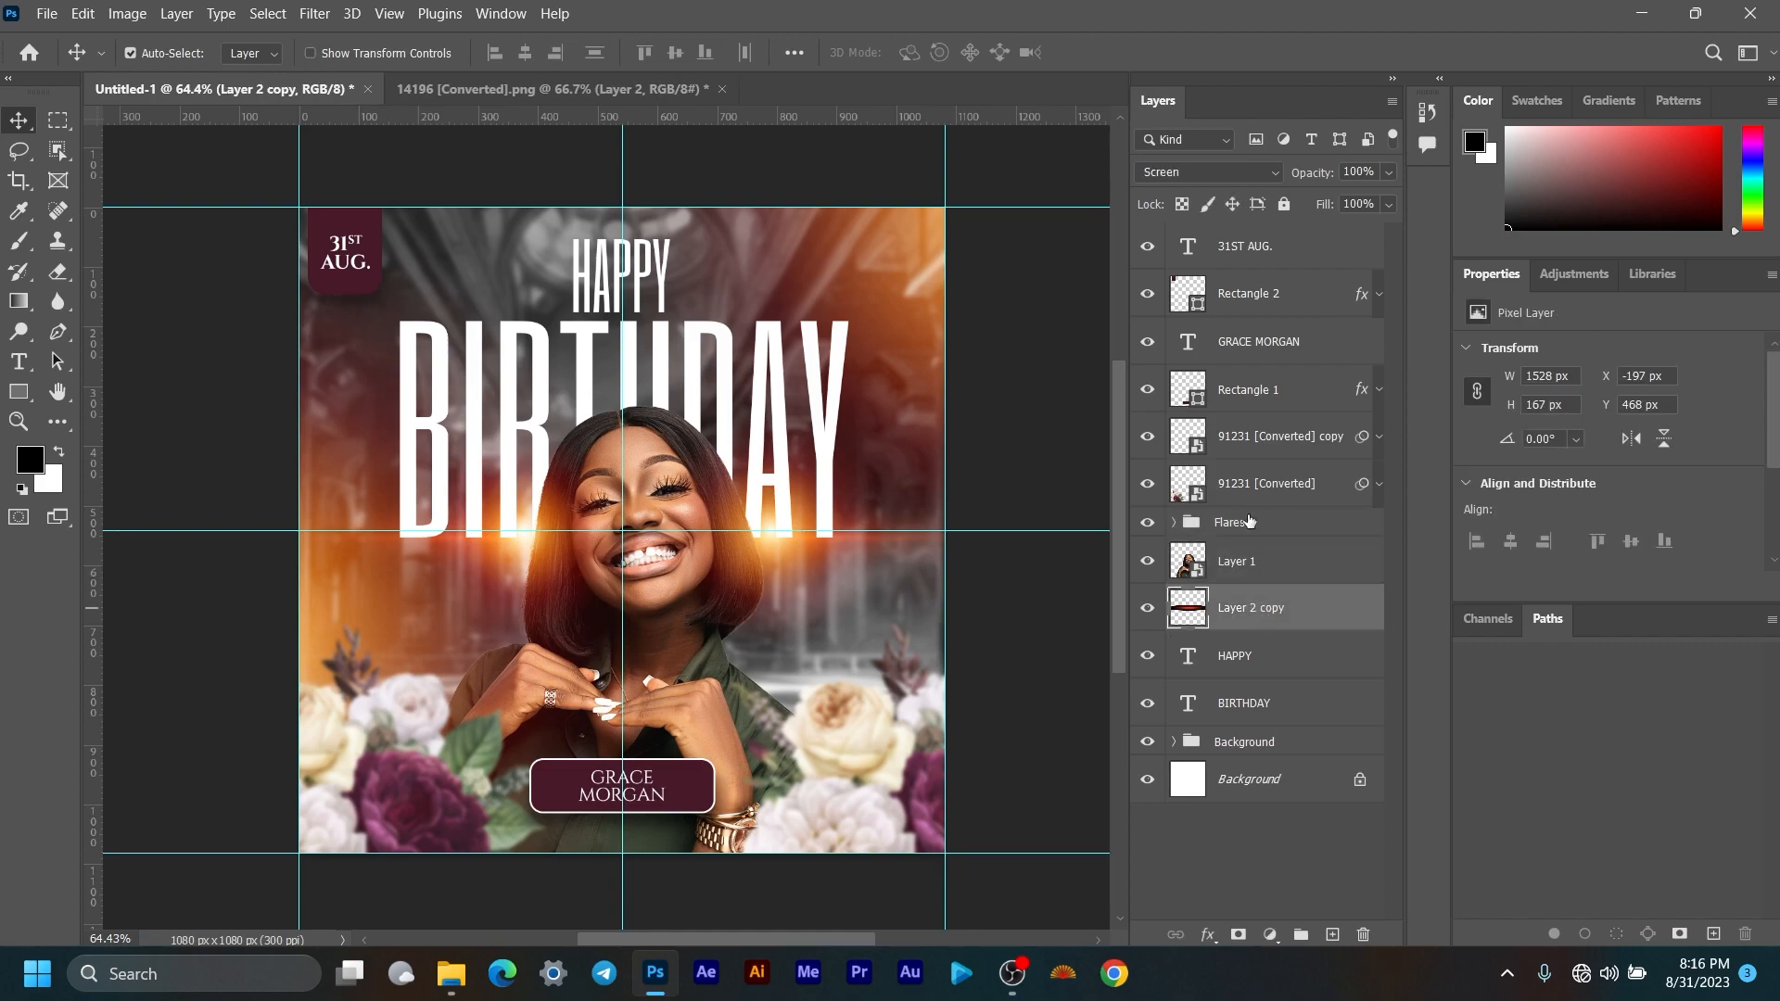
left_click(1142, 485)
left_click(1143, 485)
left_click(1261, 486)
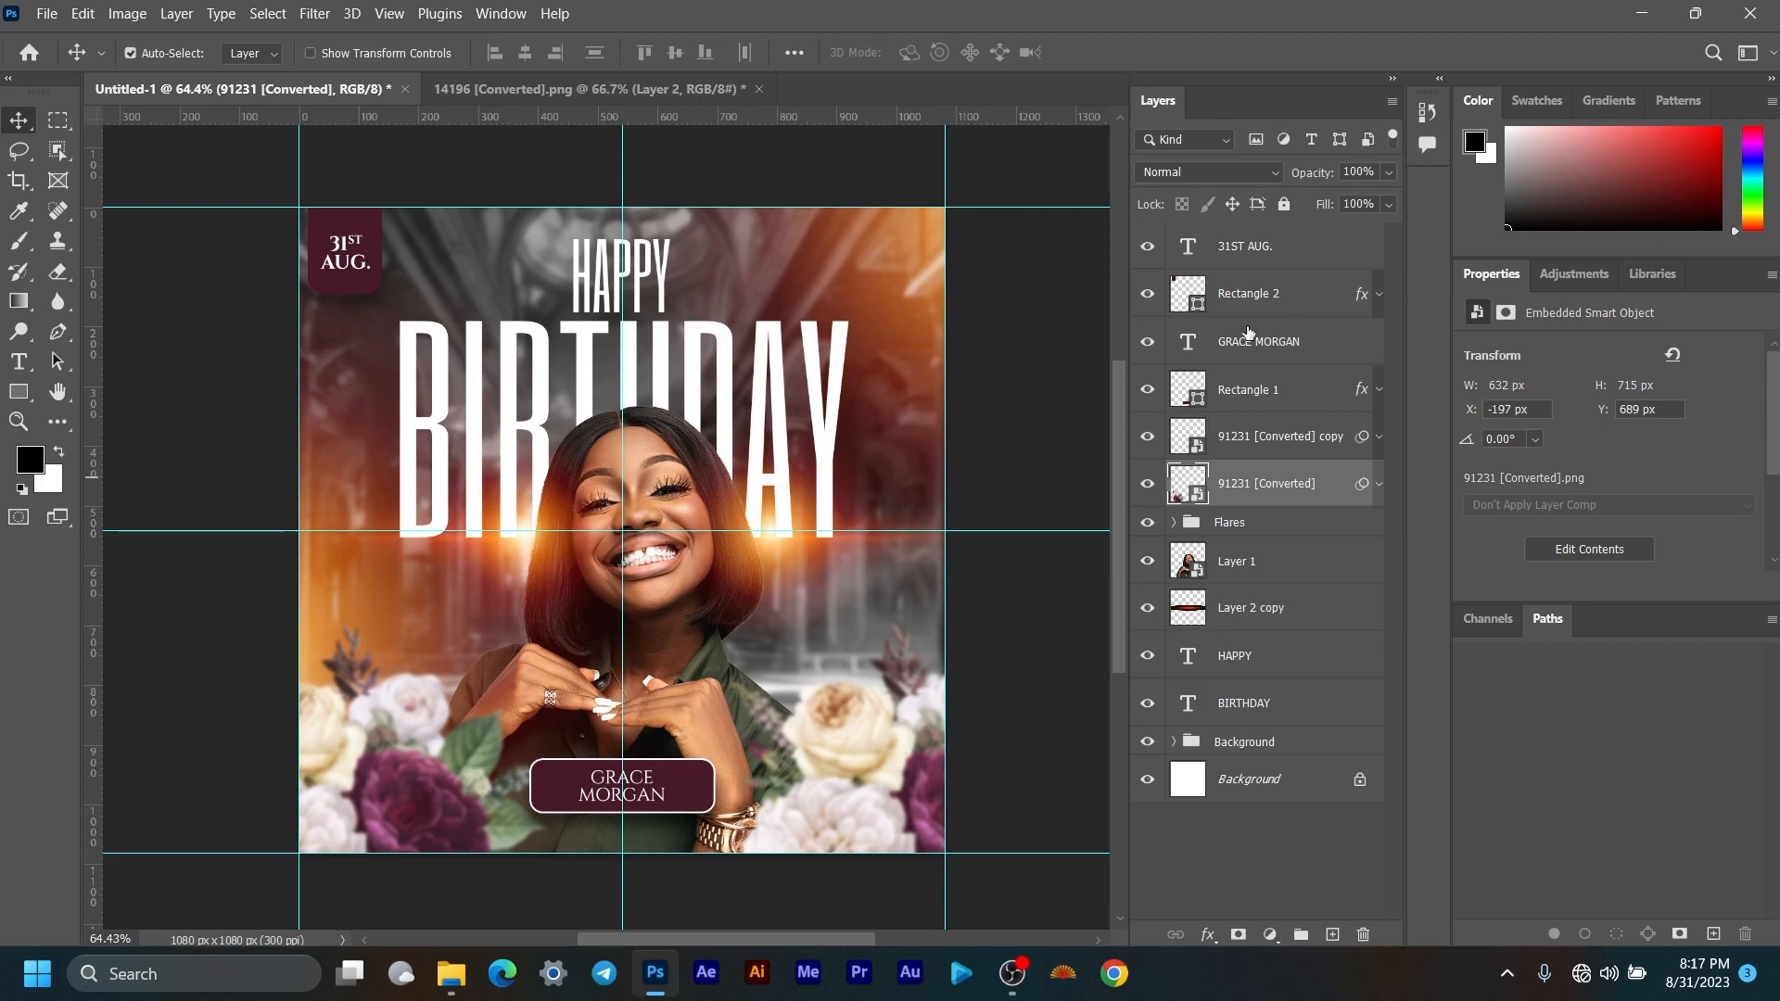
left_click(1271, 259, "shift")
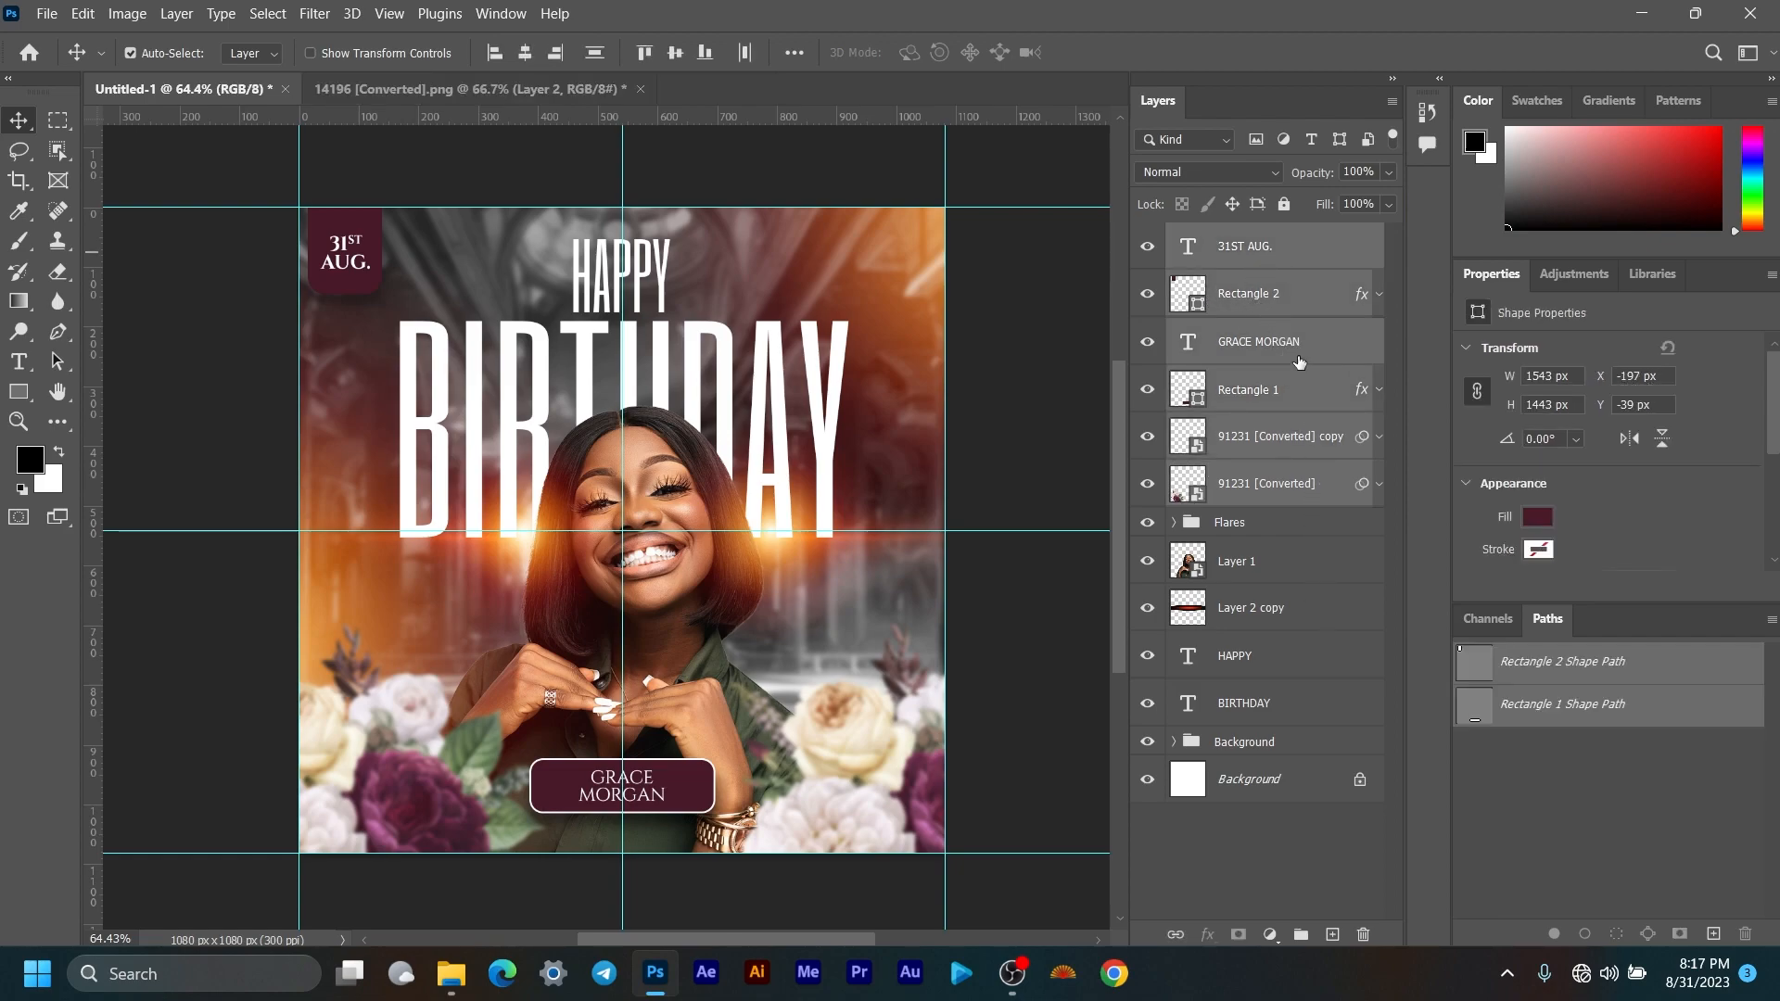
left_click_drag(1296, 345, 1301, 934)
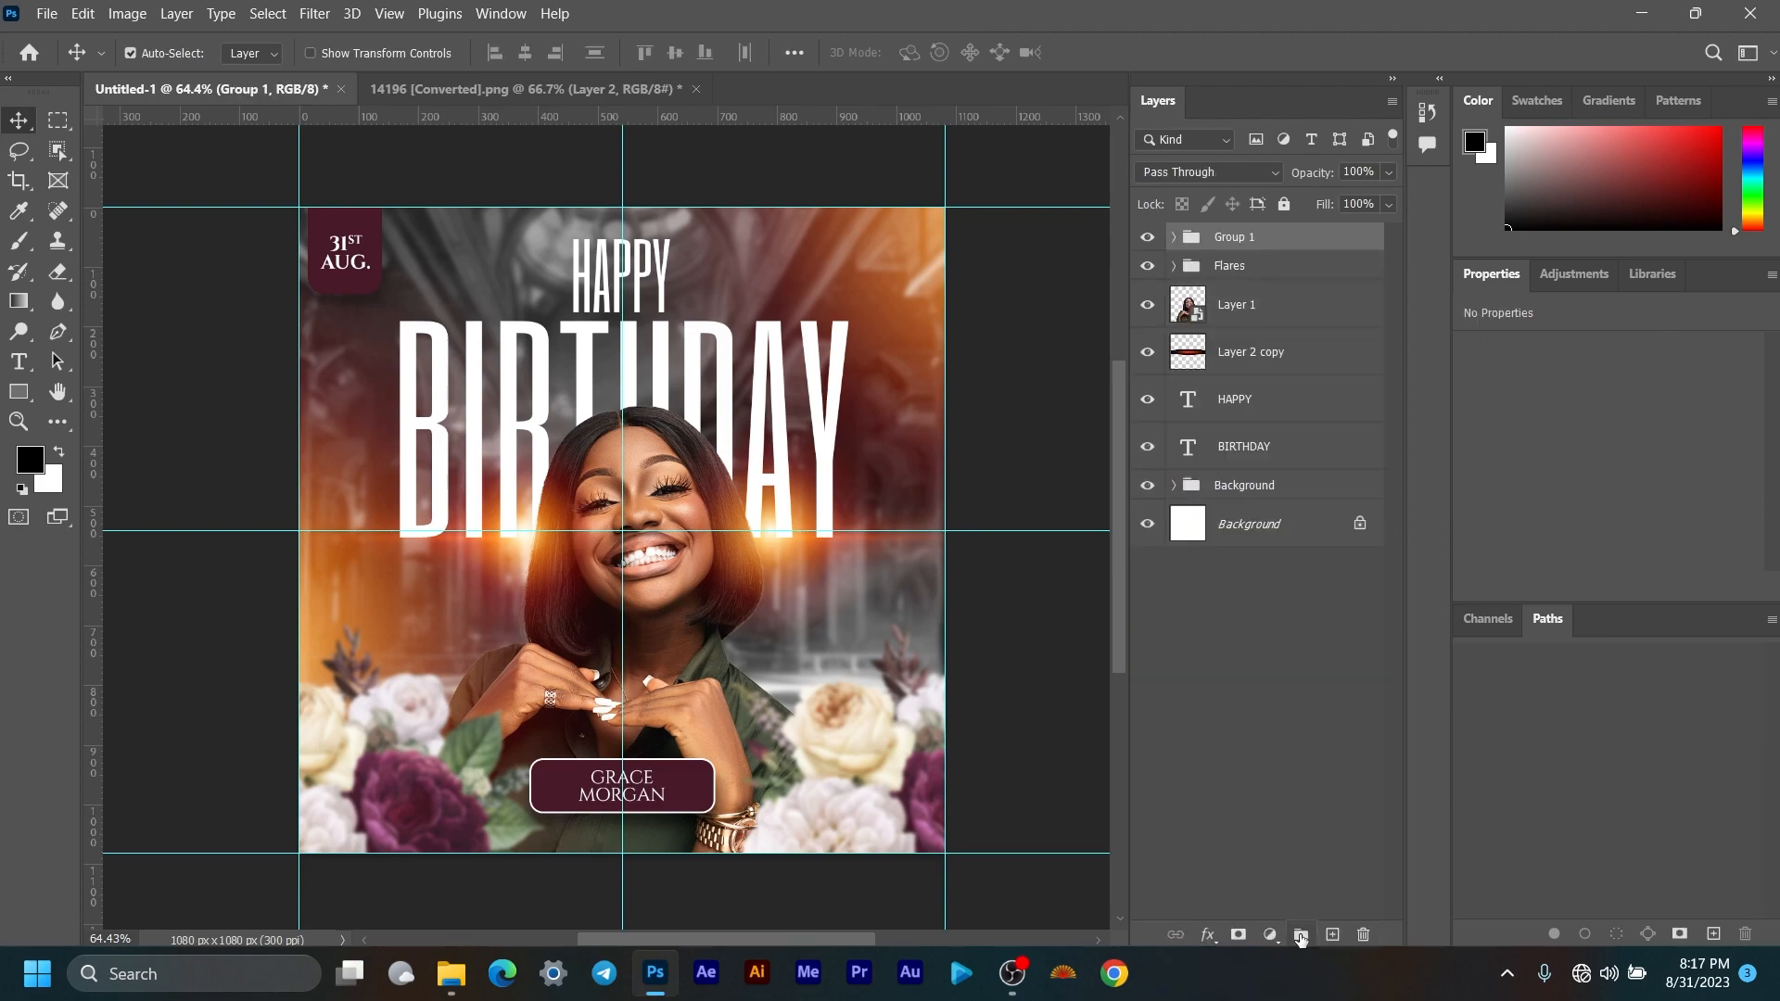
Step: Rename the new top group to Others
double_click(1236, 236)
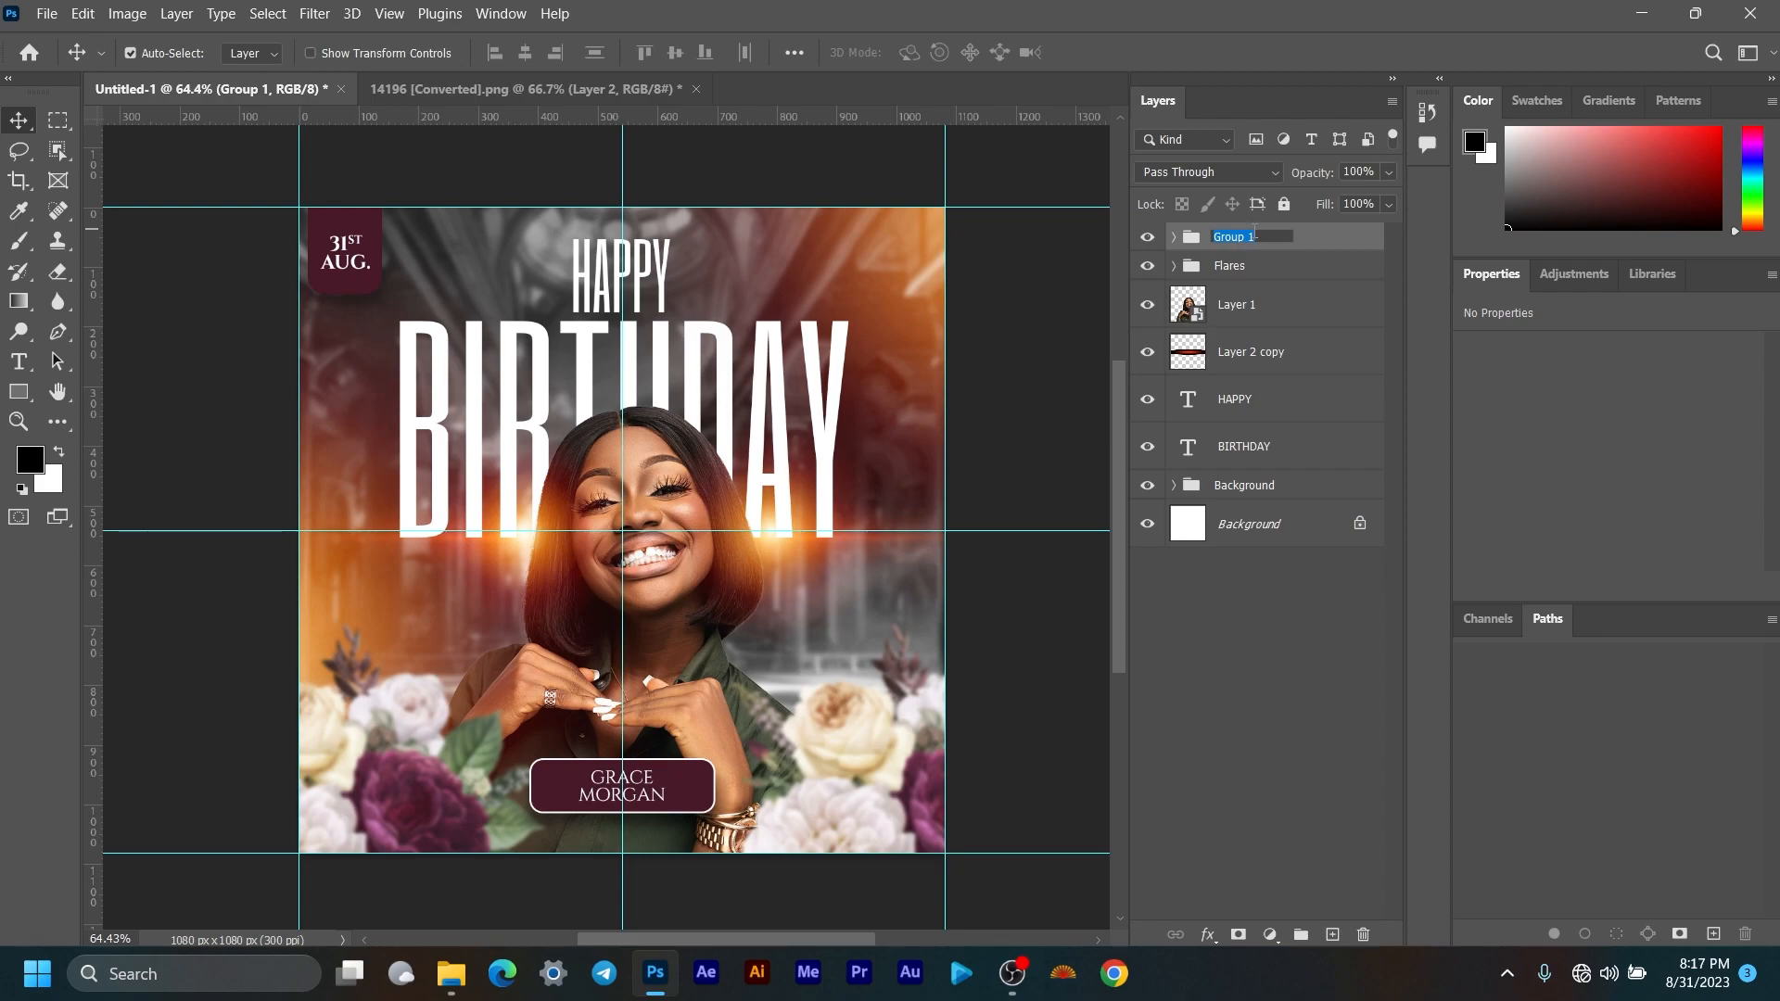
key("Return")
left_click(1149, 241)
left_click(1148, 241)
left_click(1149, 242)
left_click(1148, 241)
double_click(1243, 241)
type("Foregrou")
key("BackSpace")
key("BackSpace")
key("BackSpace")
key("BackSpace")
key("BackSpace")
key("BackSpace")
key("BackSpace")
key("BackSpace")
key("Return")
Step: Group Layer 1 through the BIRTHDAY layer and name the group Main
left_click(1346, 306)
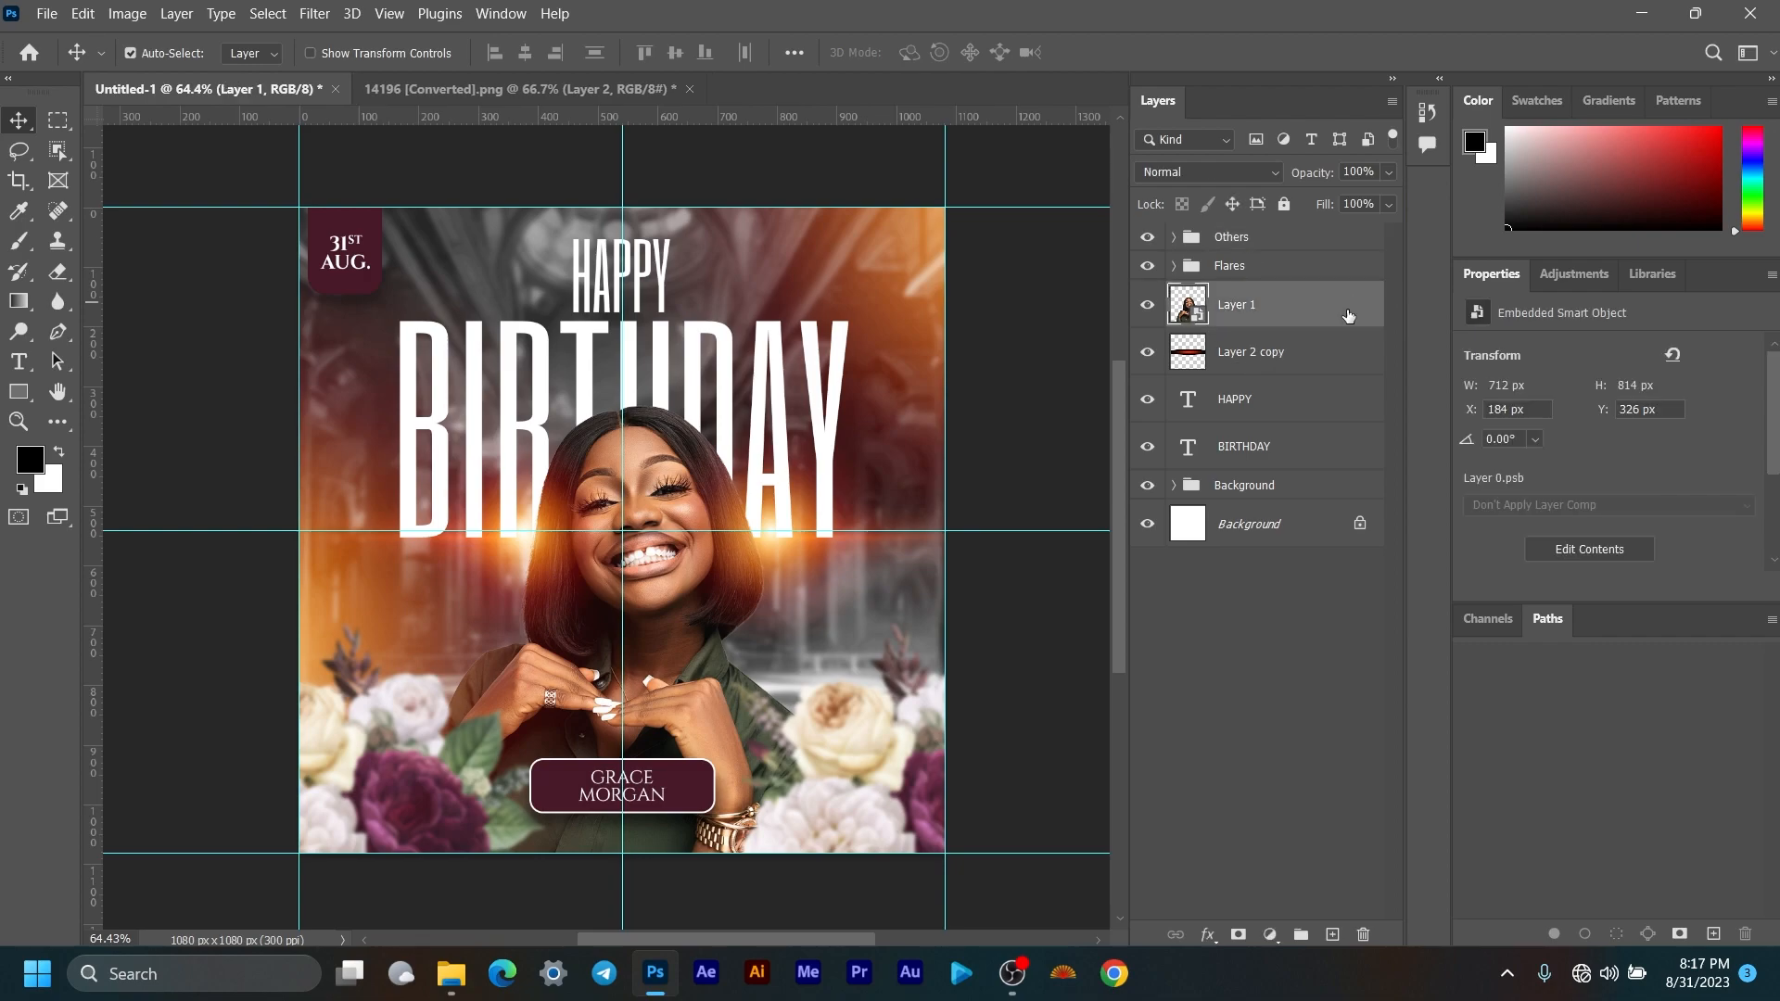
left_click(1298, 458, "shift")
key("ctrl+g")
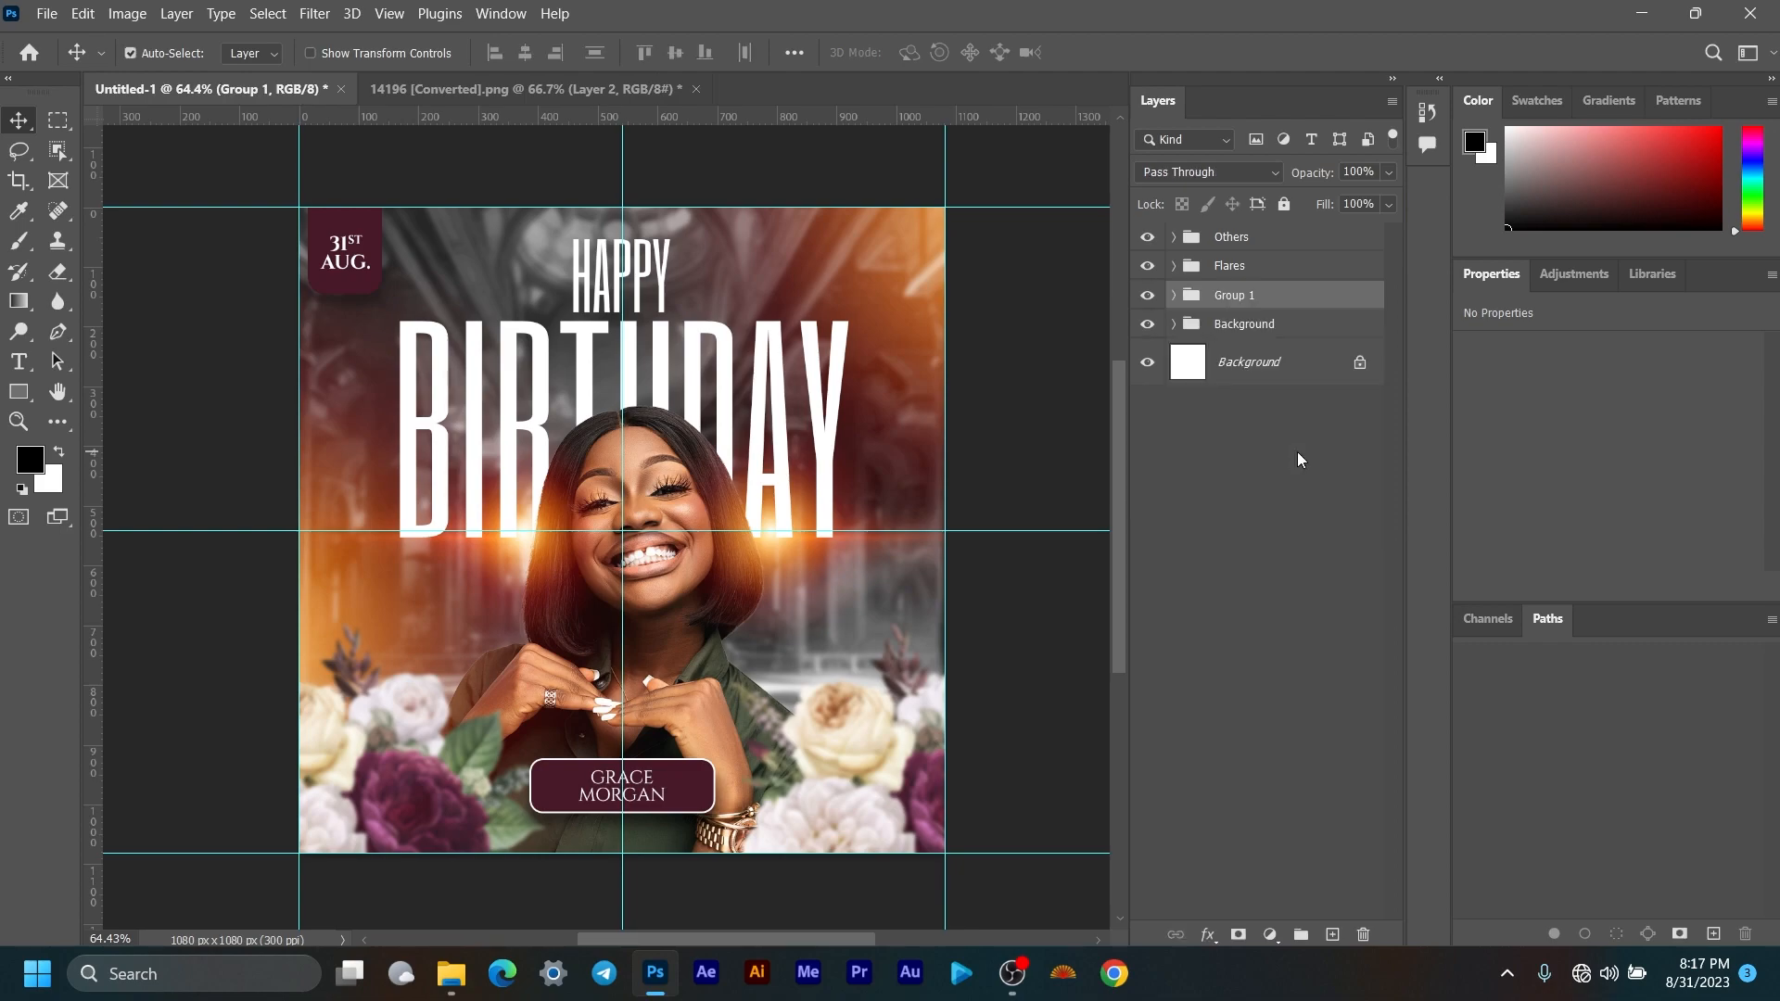
key("m")
double_click(1228, 295)
type("Main")
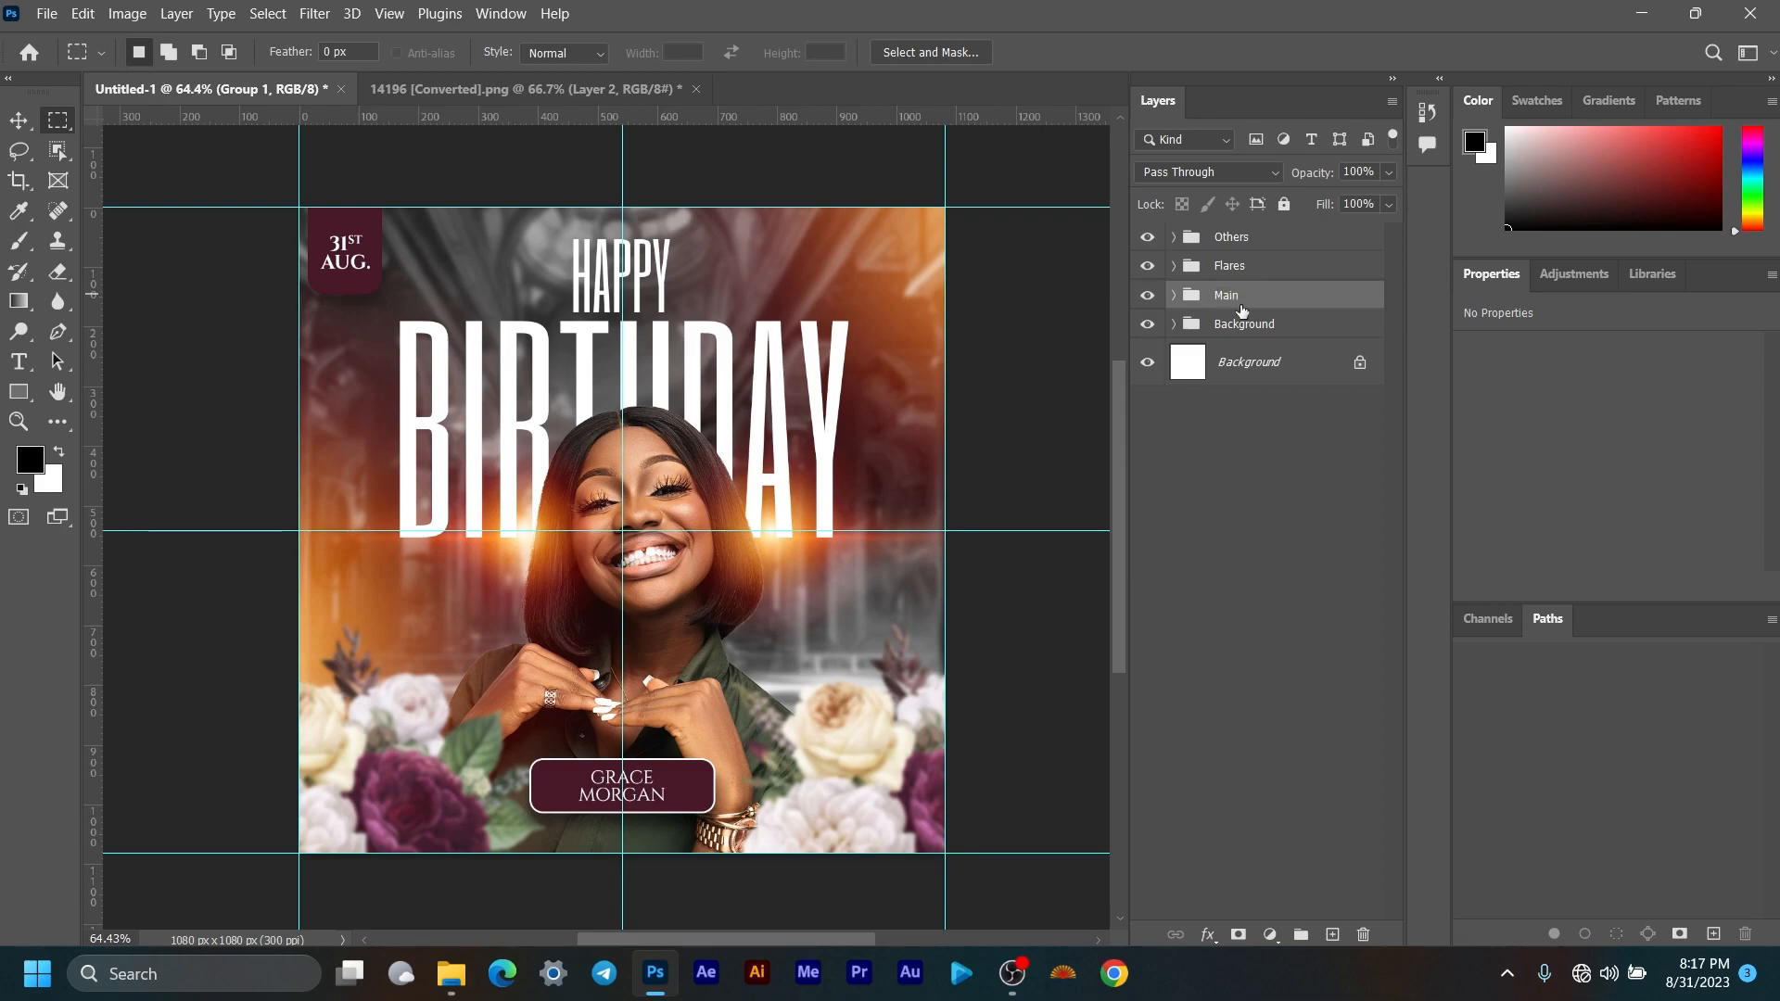
left_click(1252, 363)
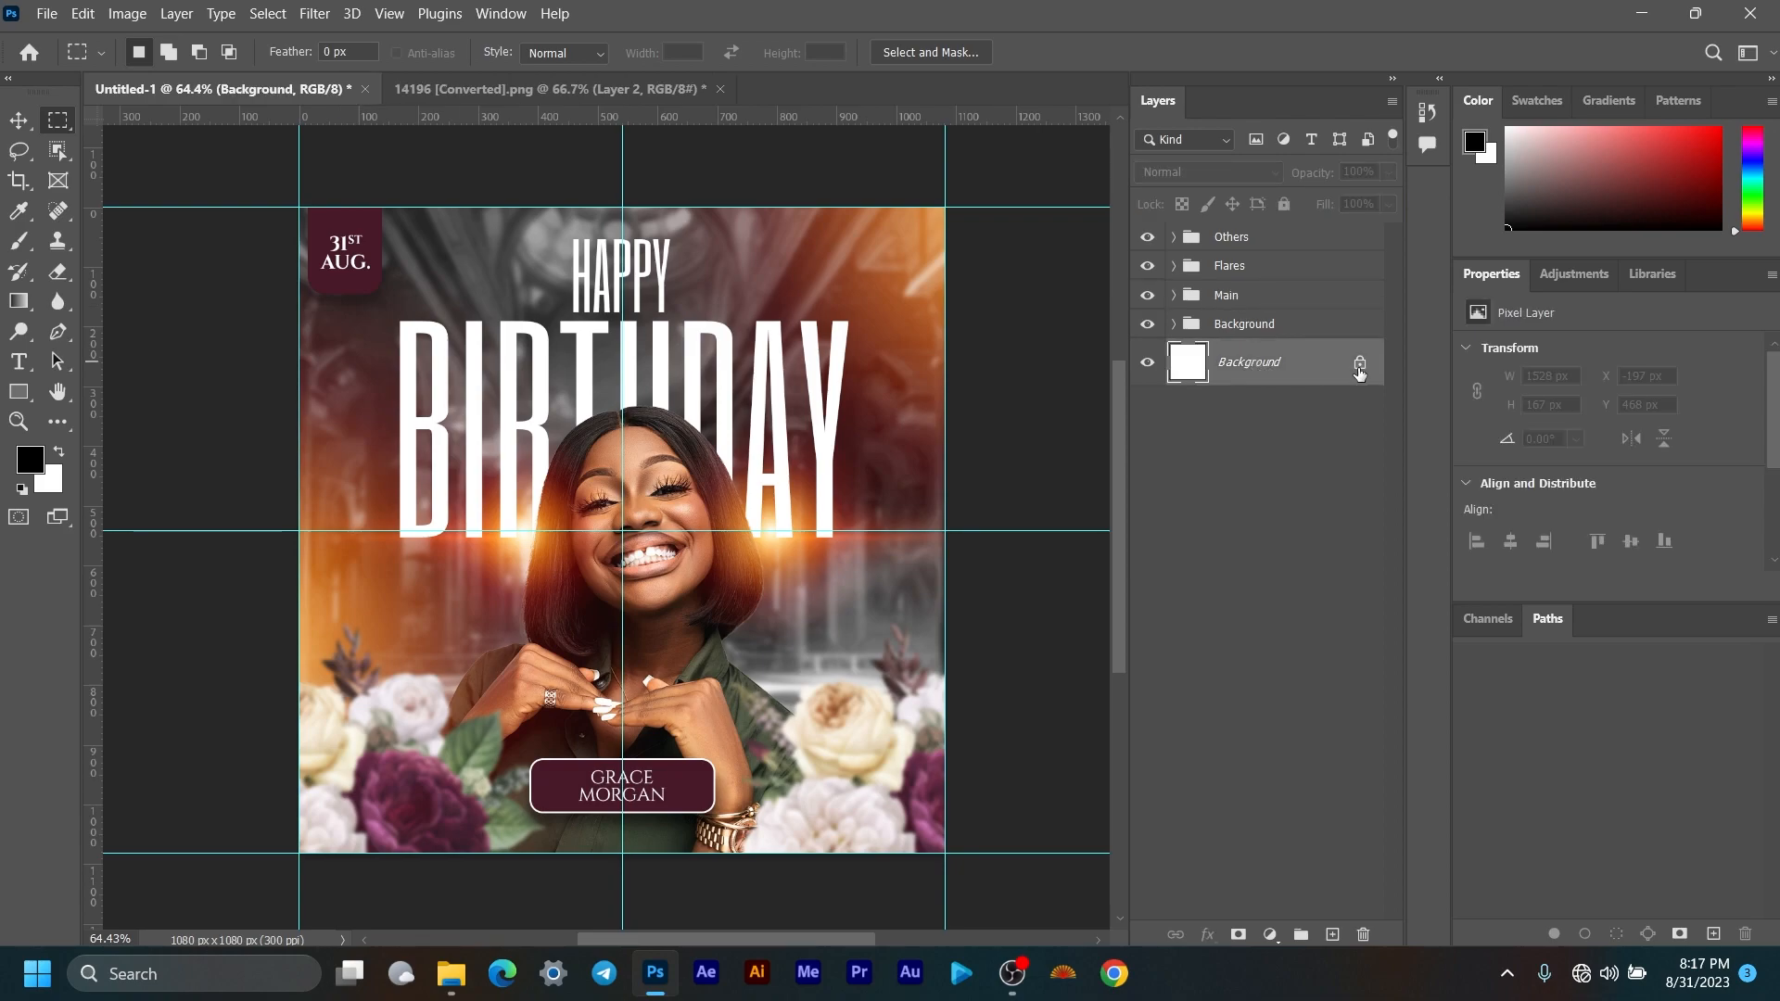
right_click(1326, 364)
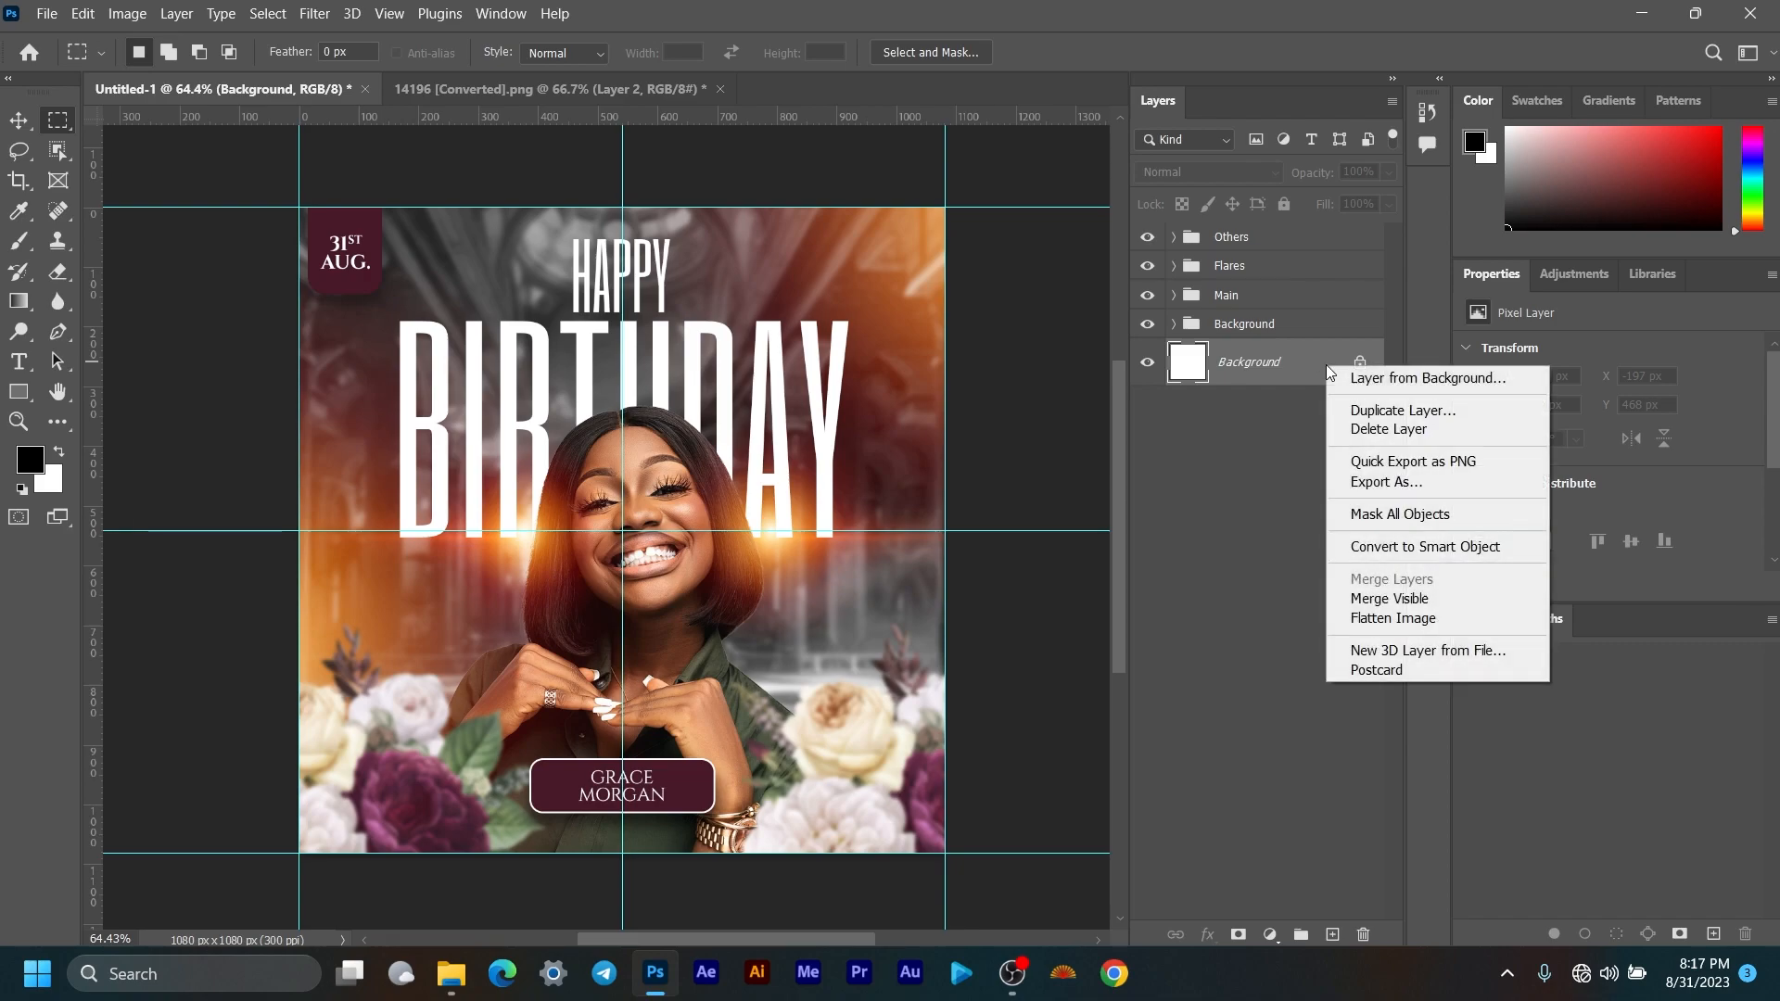
left_click(1374, 429)
left_click(831, 375)
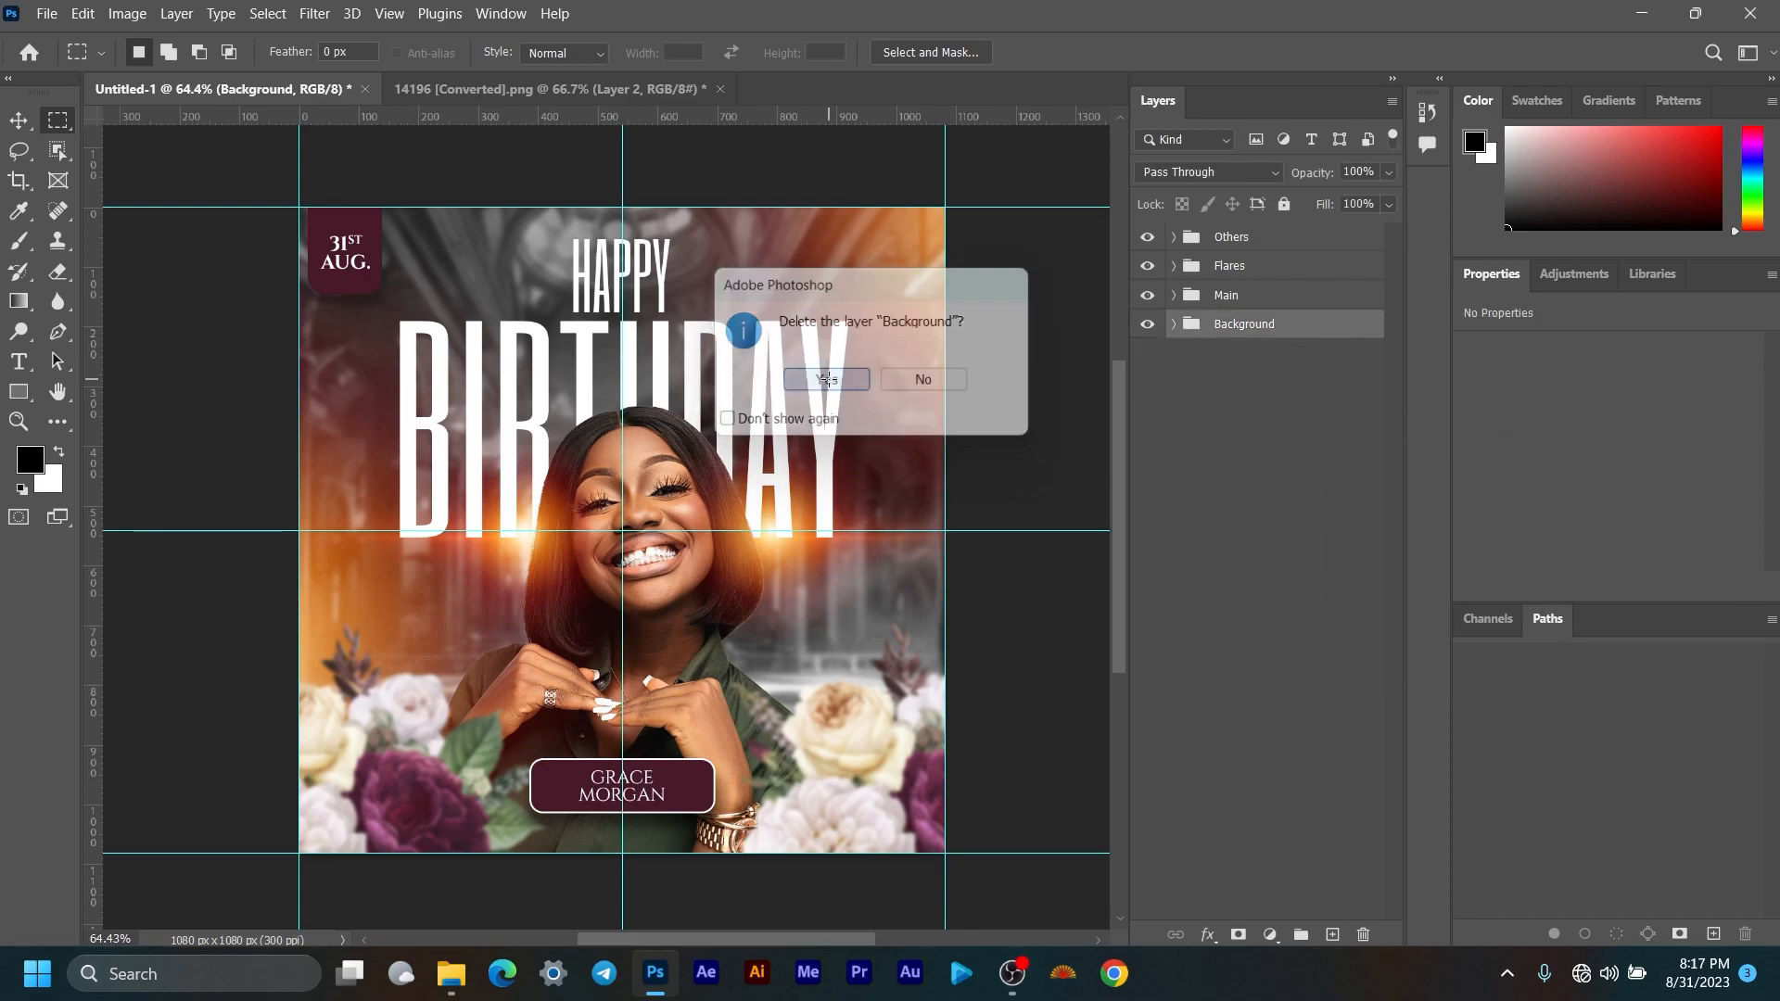
left_click(1148, 324)
left_click(1148, 325)
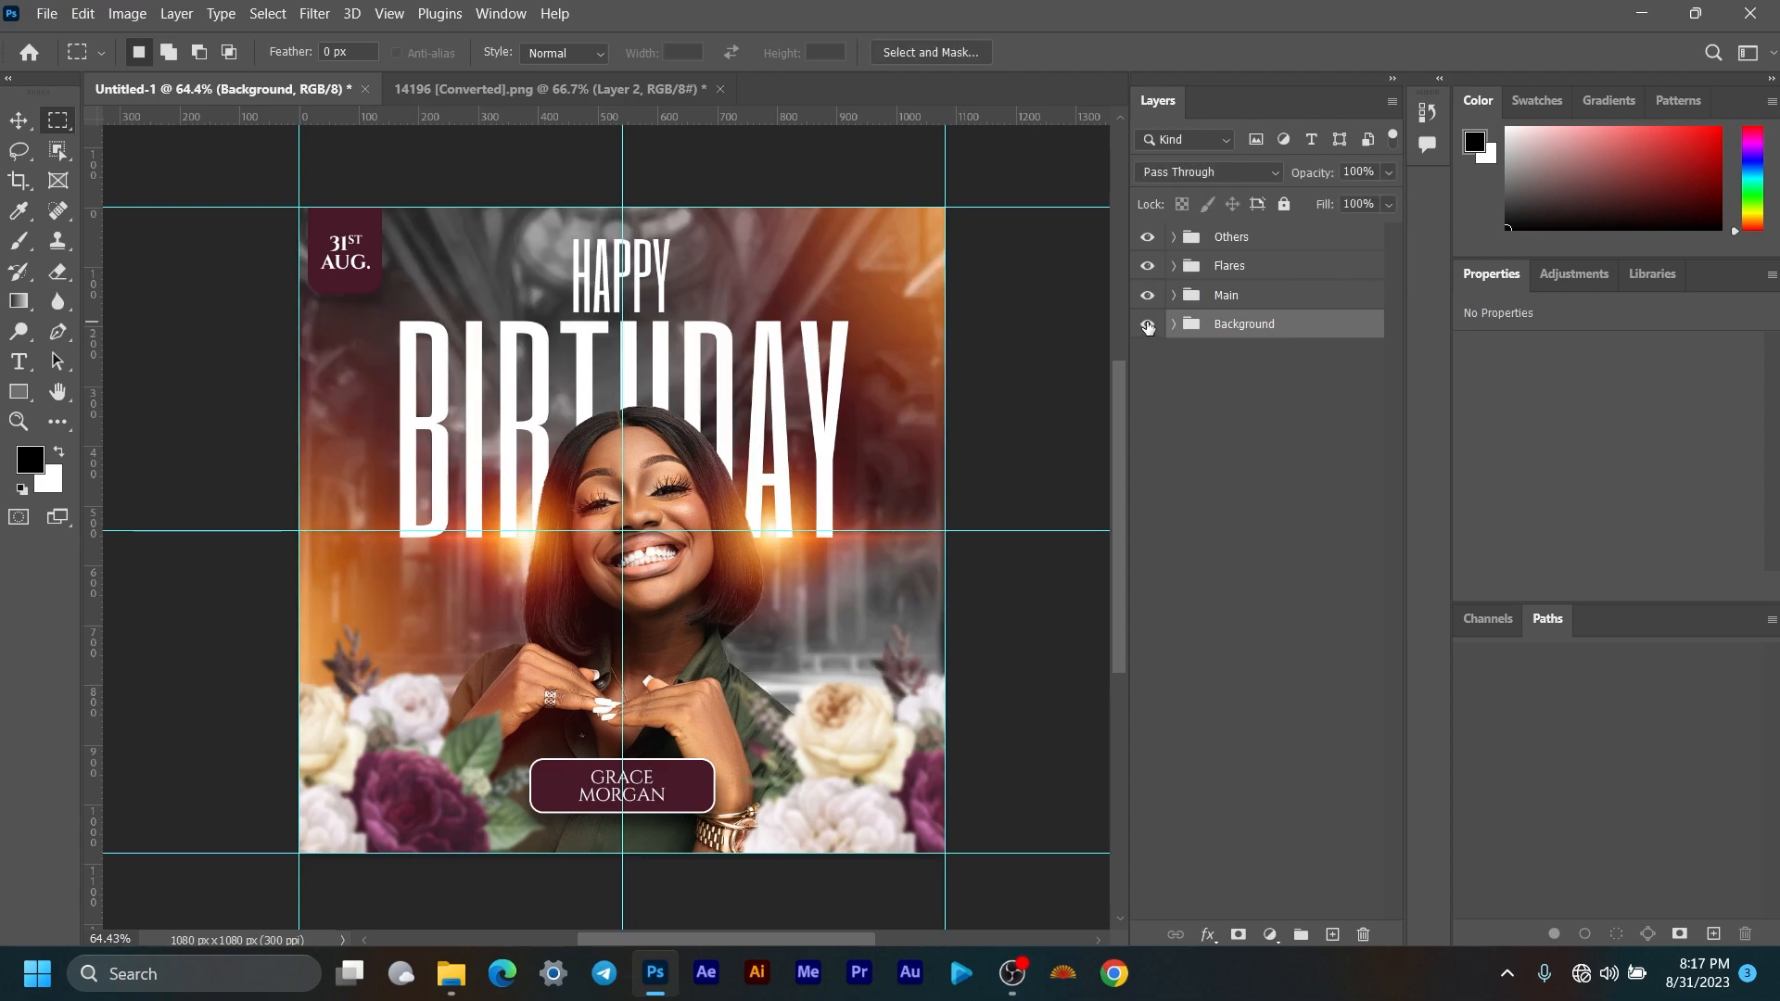
left_click(1176, 324)
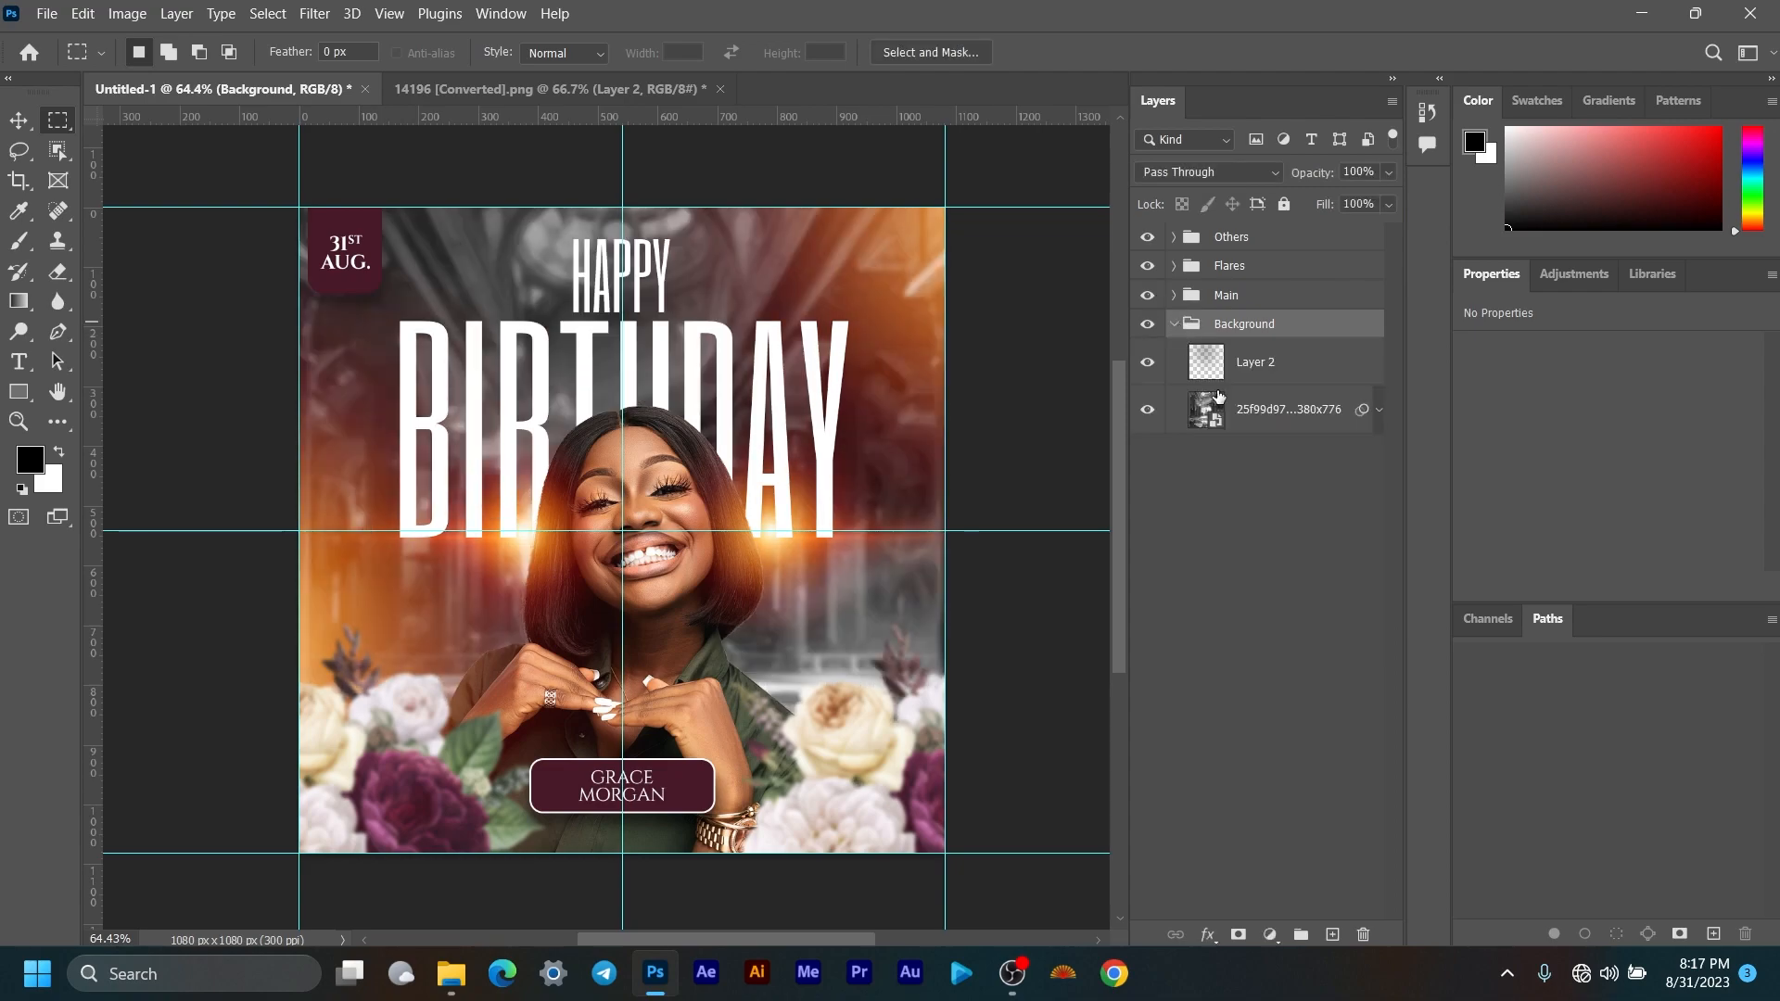
left_click(1380, 409)
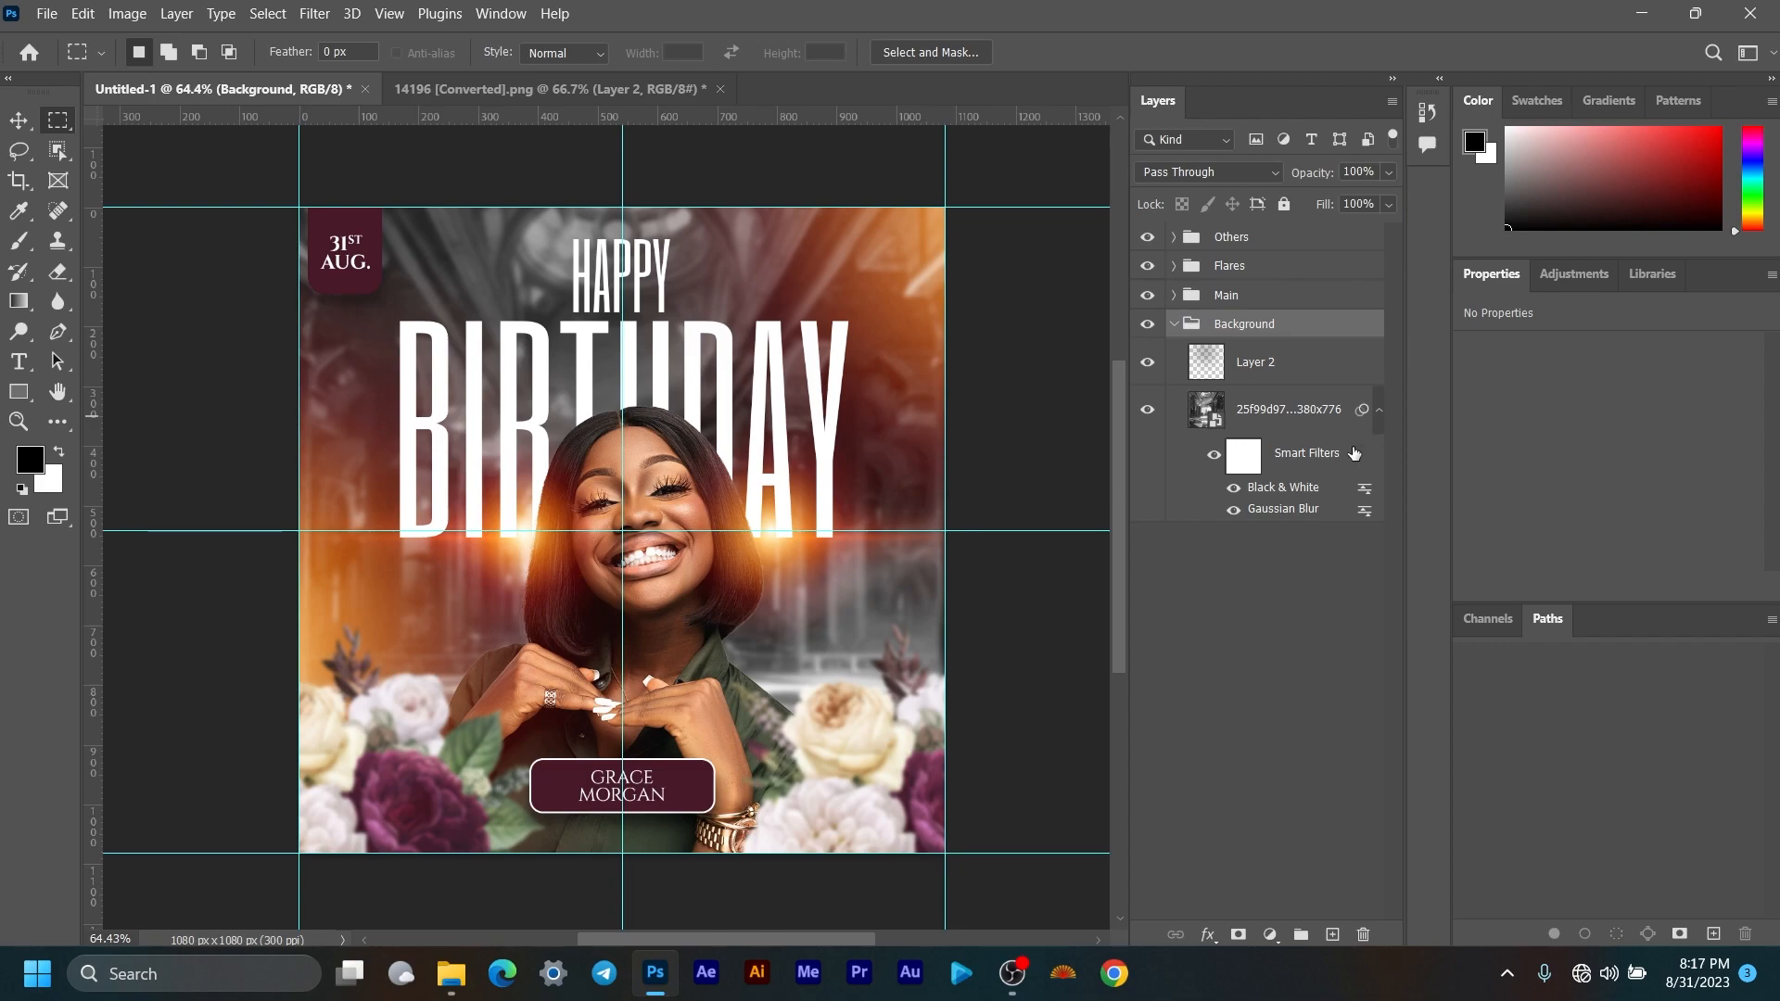
left_click(1234, 488)
scroll(809, 405, "down", 3)
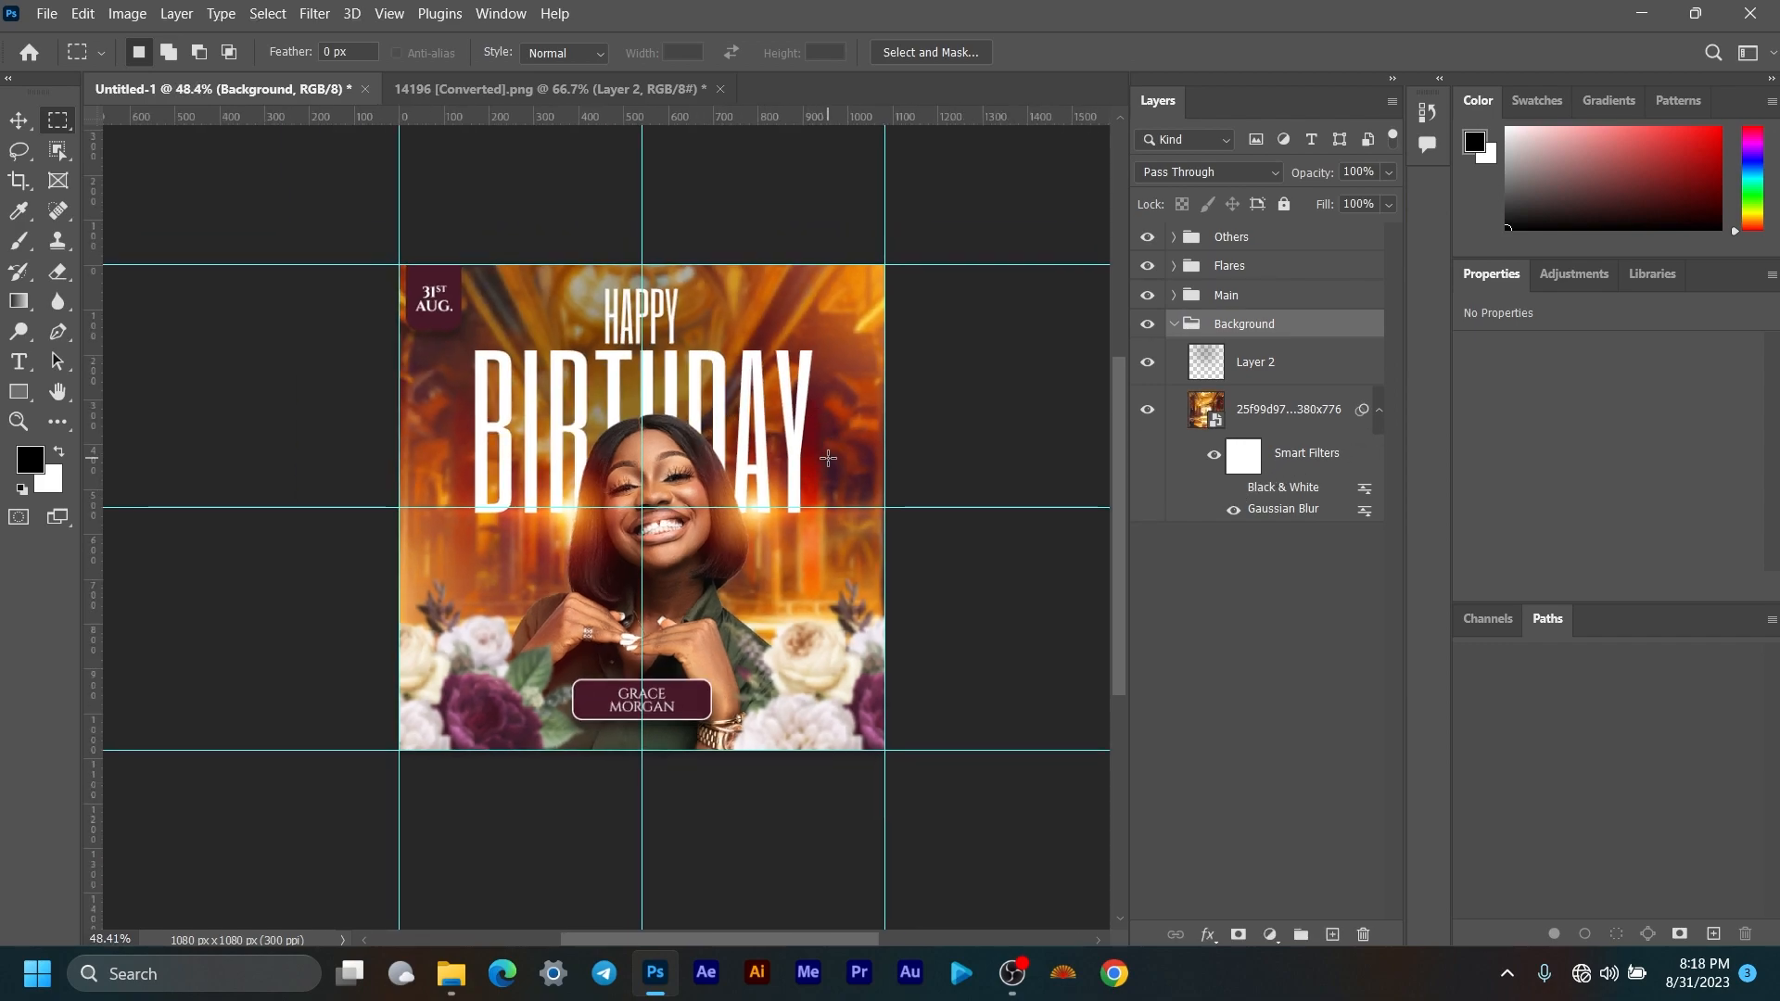
left_click(1234, 488)
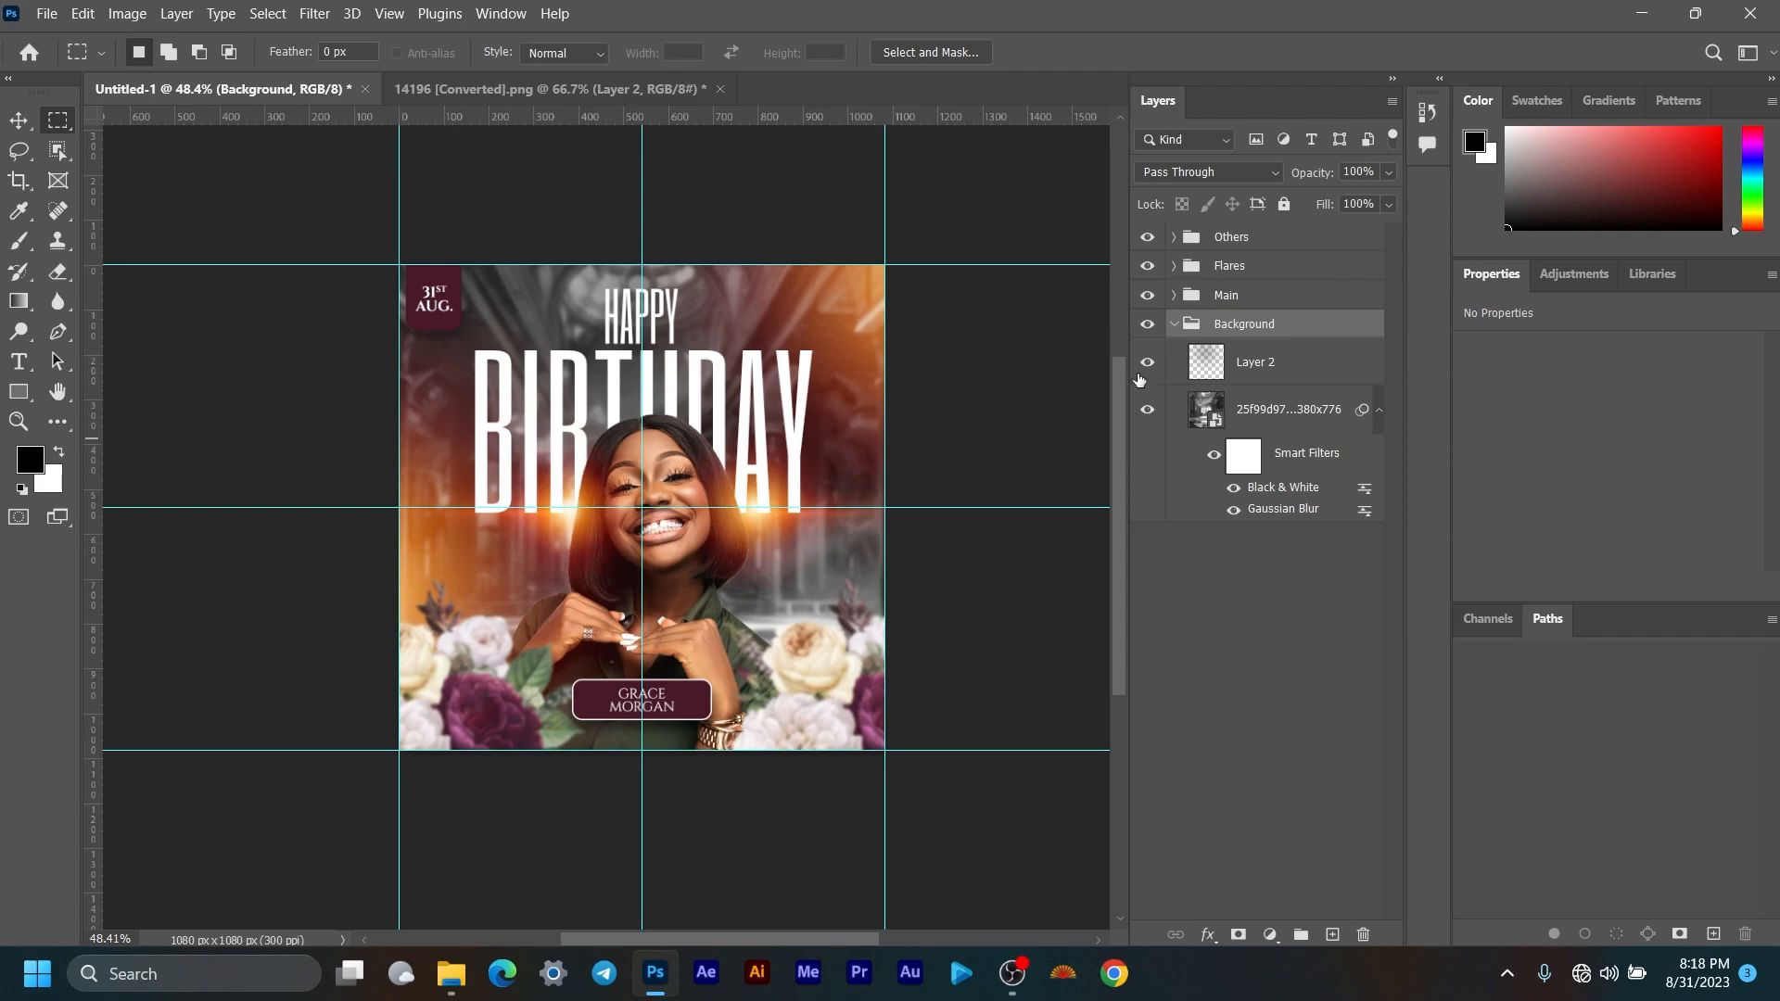
left_click(1173, 325)
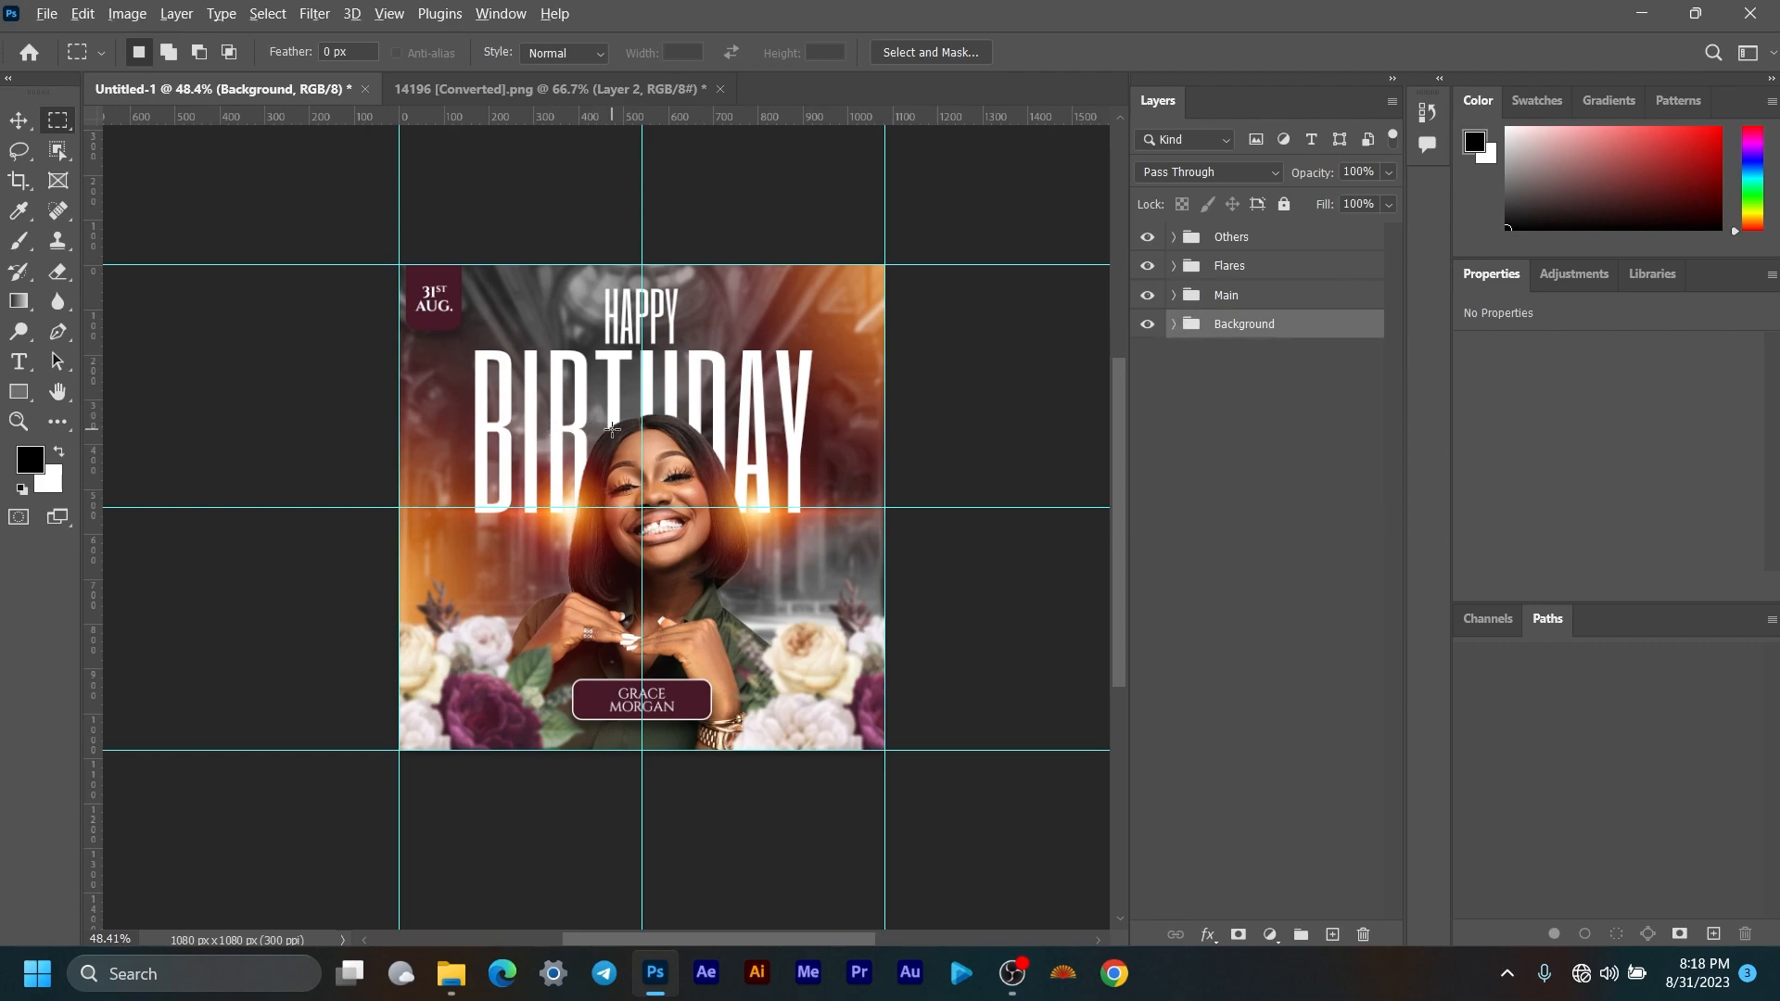
scroll(621, 418, "up", 4)
scroll(620, 418, "down", 2)
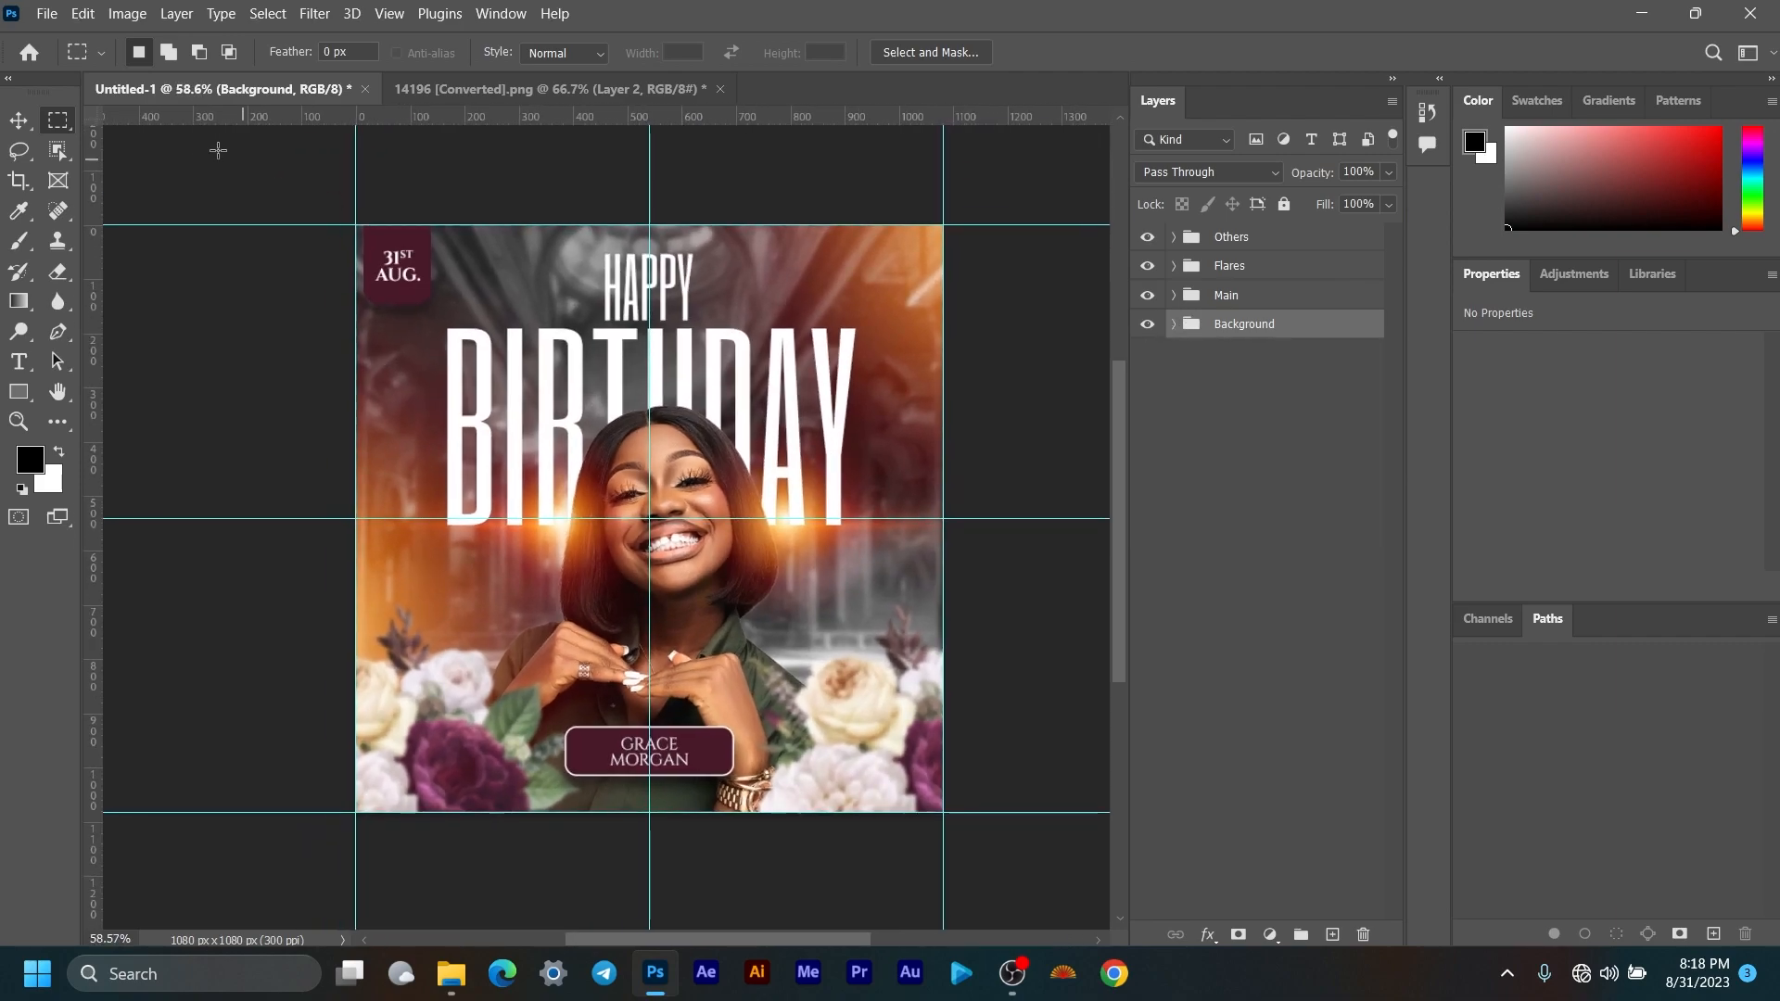
left_click(19, 120)
scroll(862, 459, "up", 2)
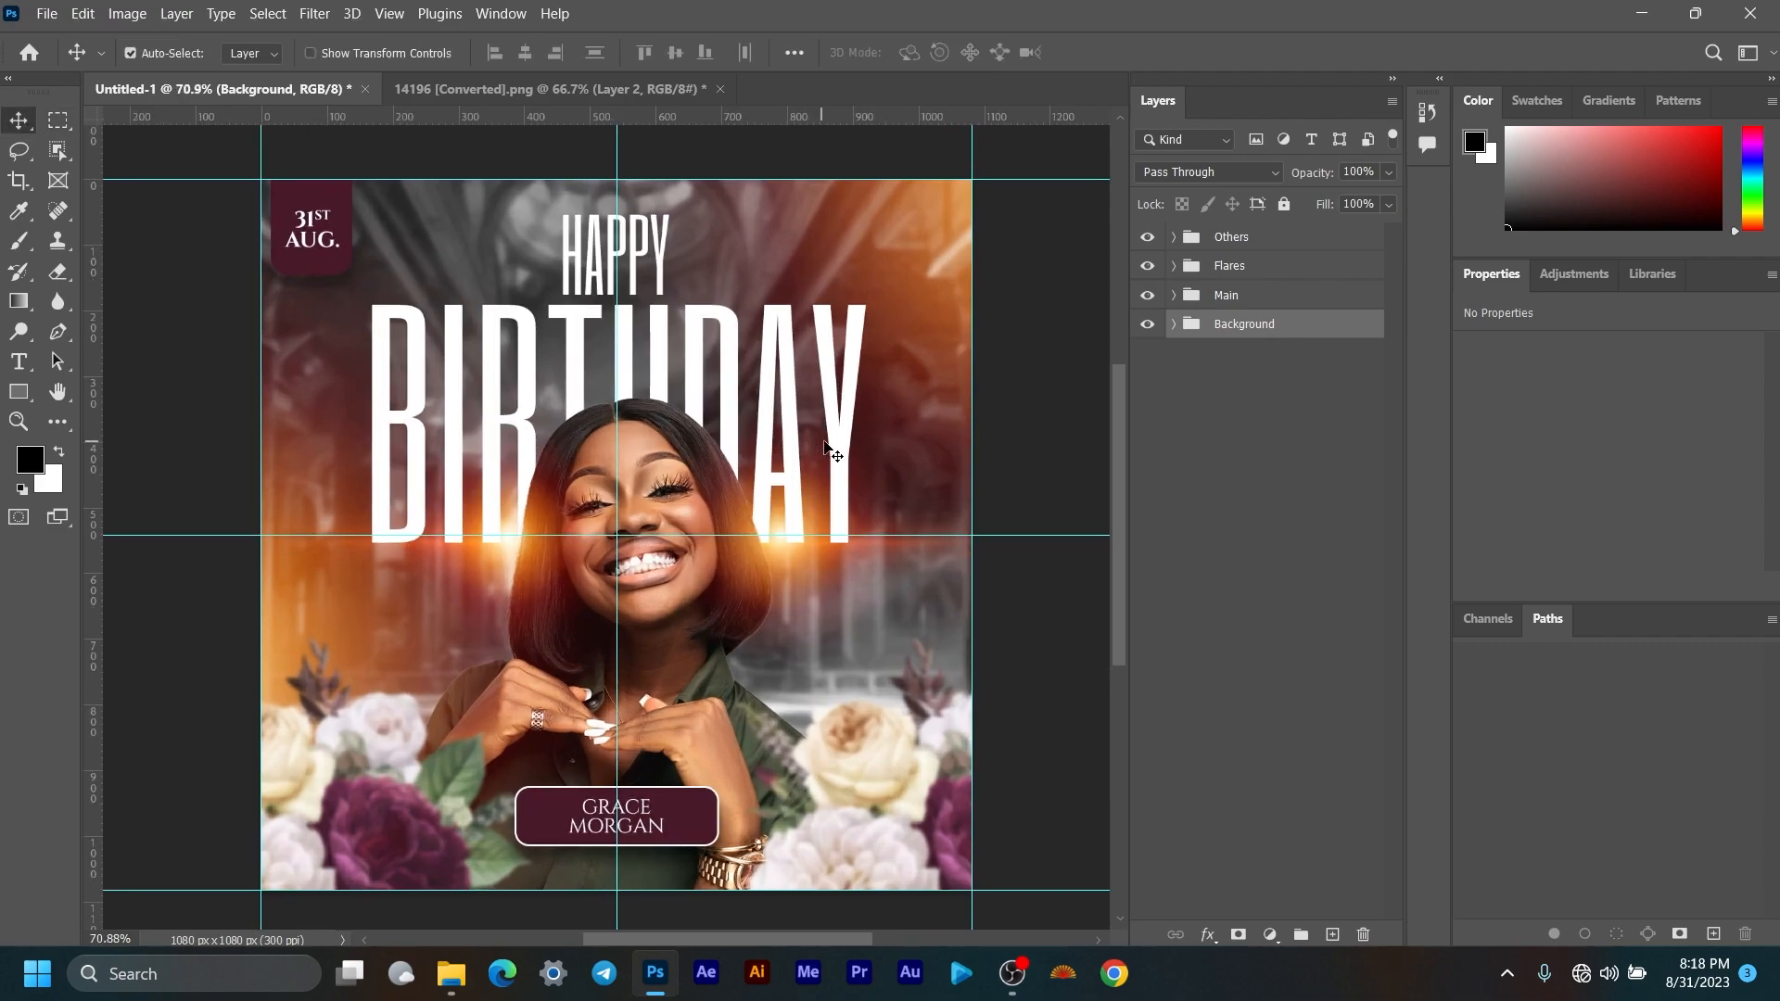
left_click_drag(836, 424, 839, 420)
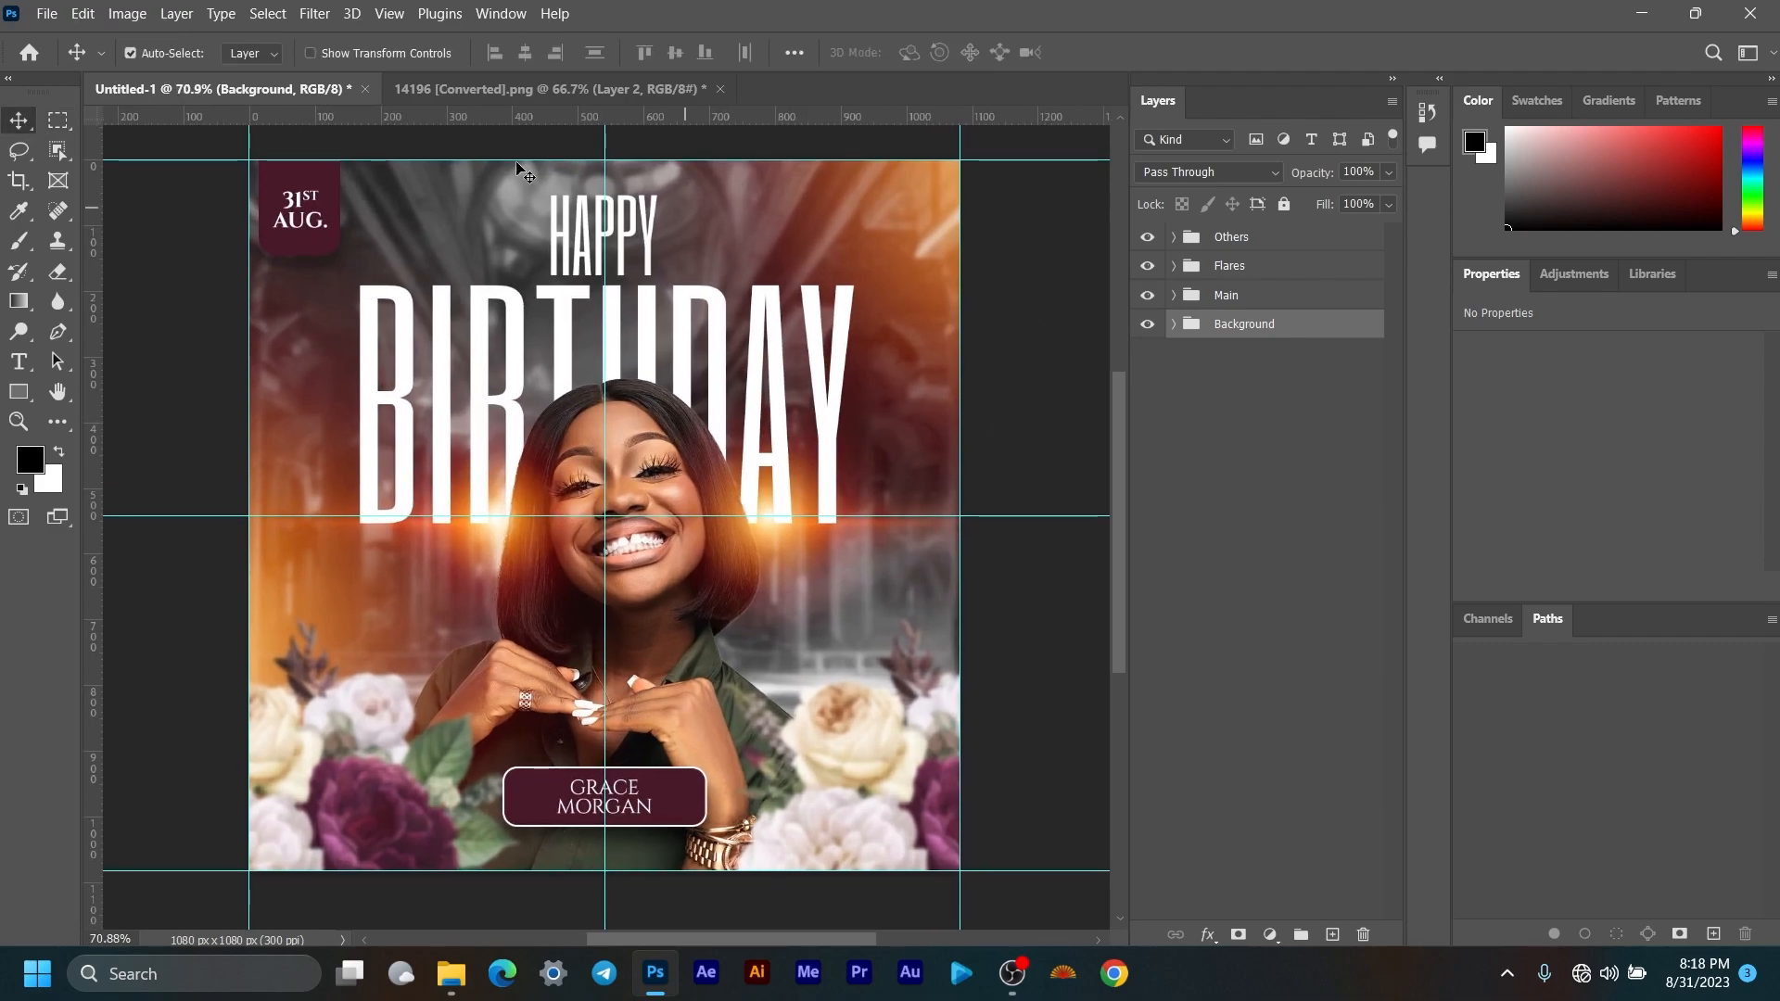
Step: Set the badge rectangle's stroke to white with a 2 px width
left_click(291, 179)
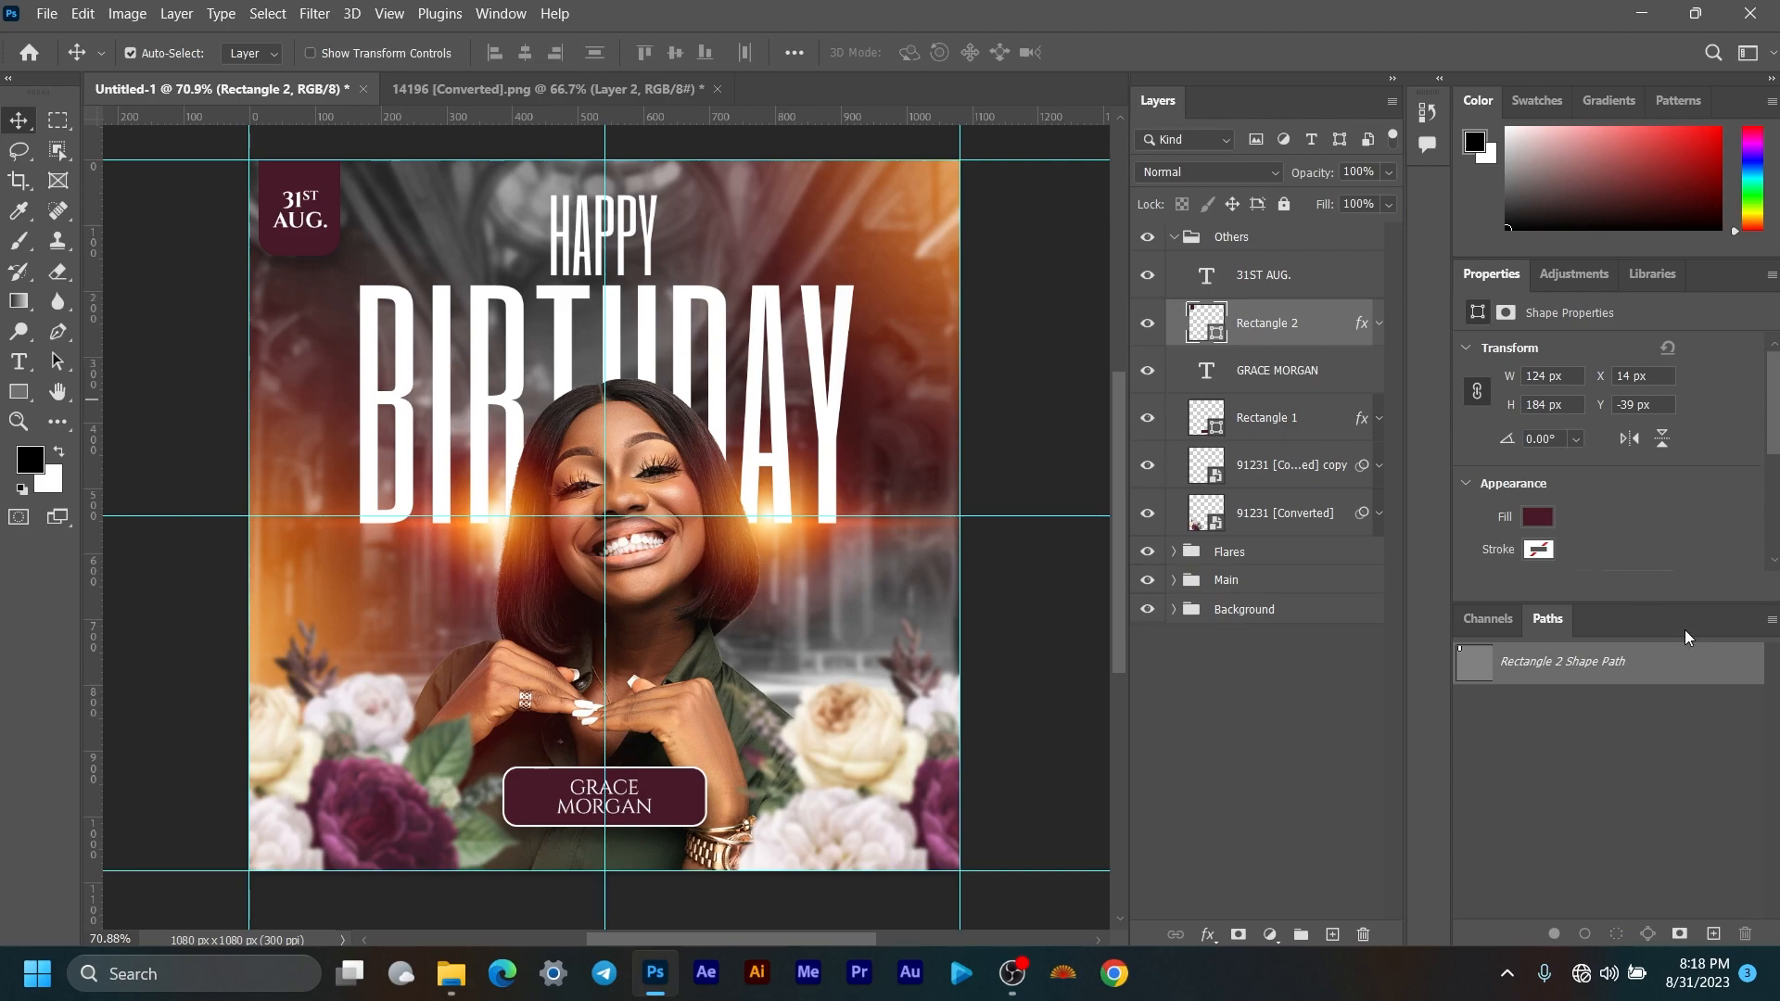
left_click(1536, 551)
left_click(1511, 551)
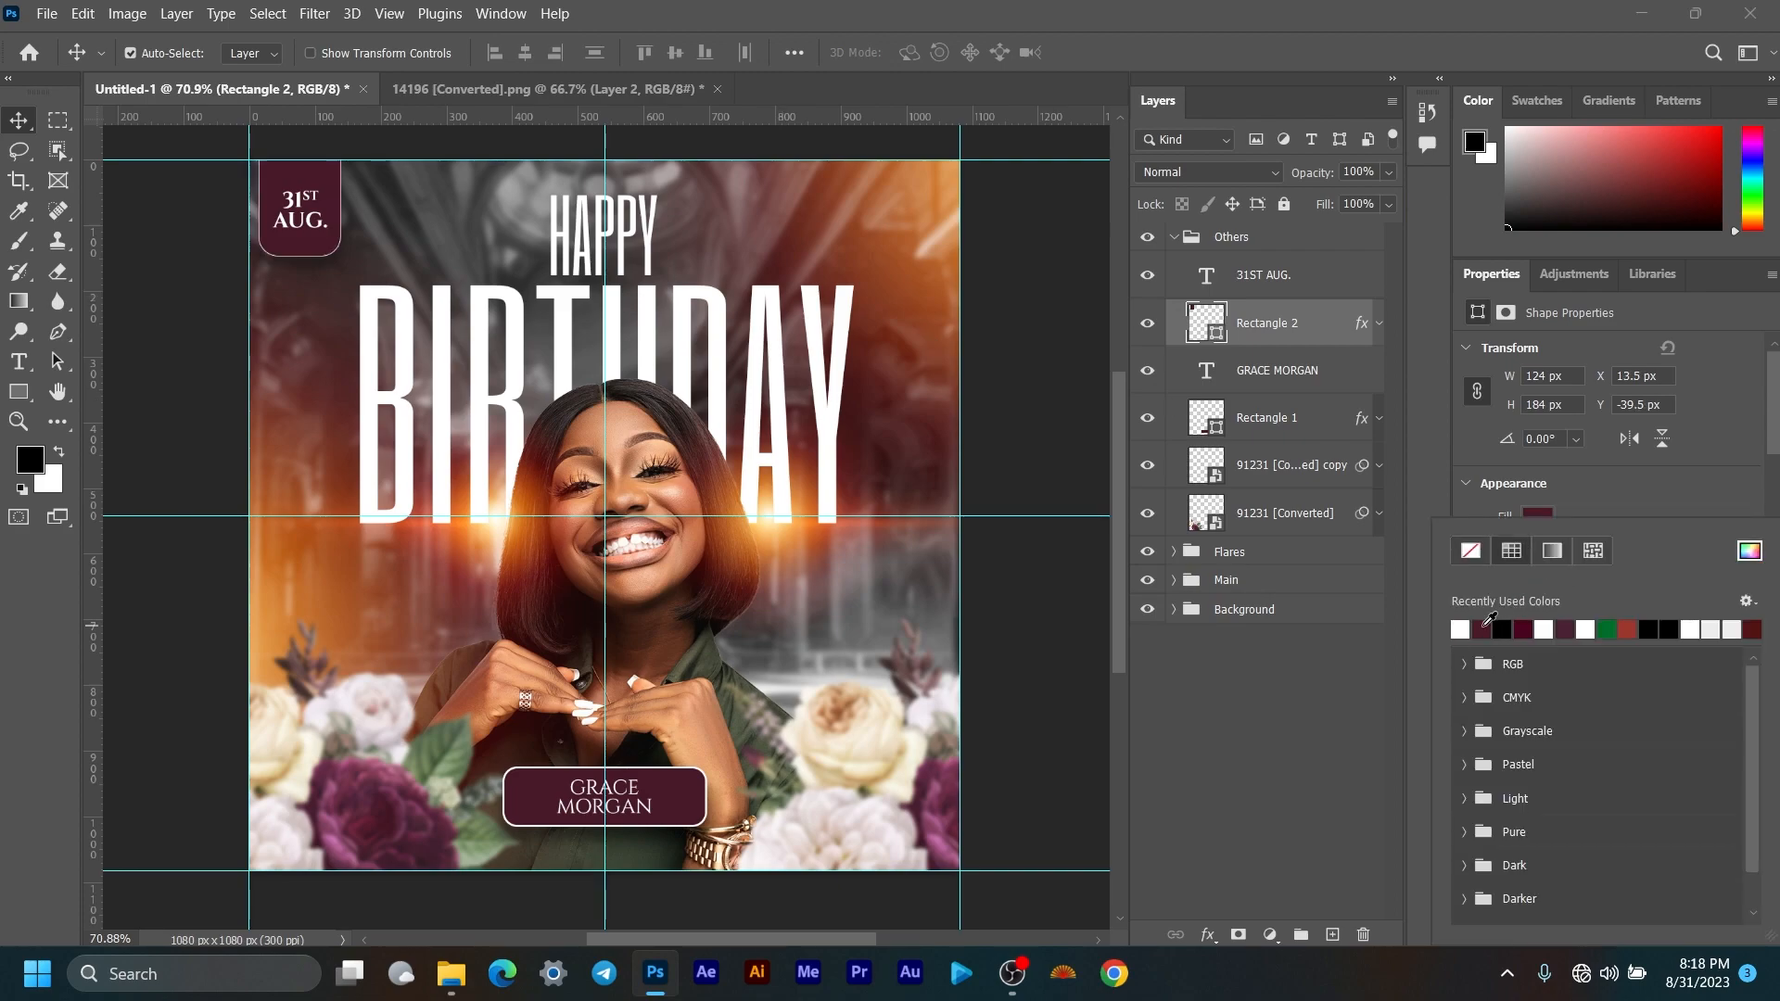
left_click(1576, 491)
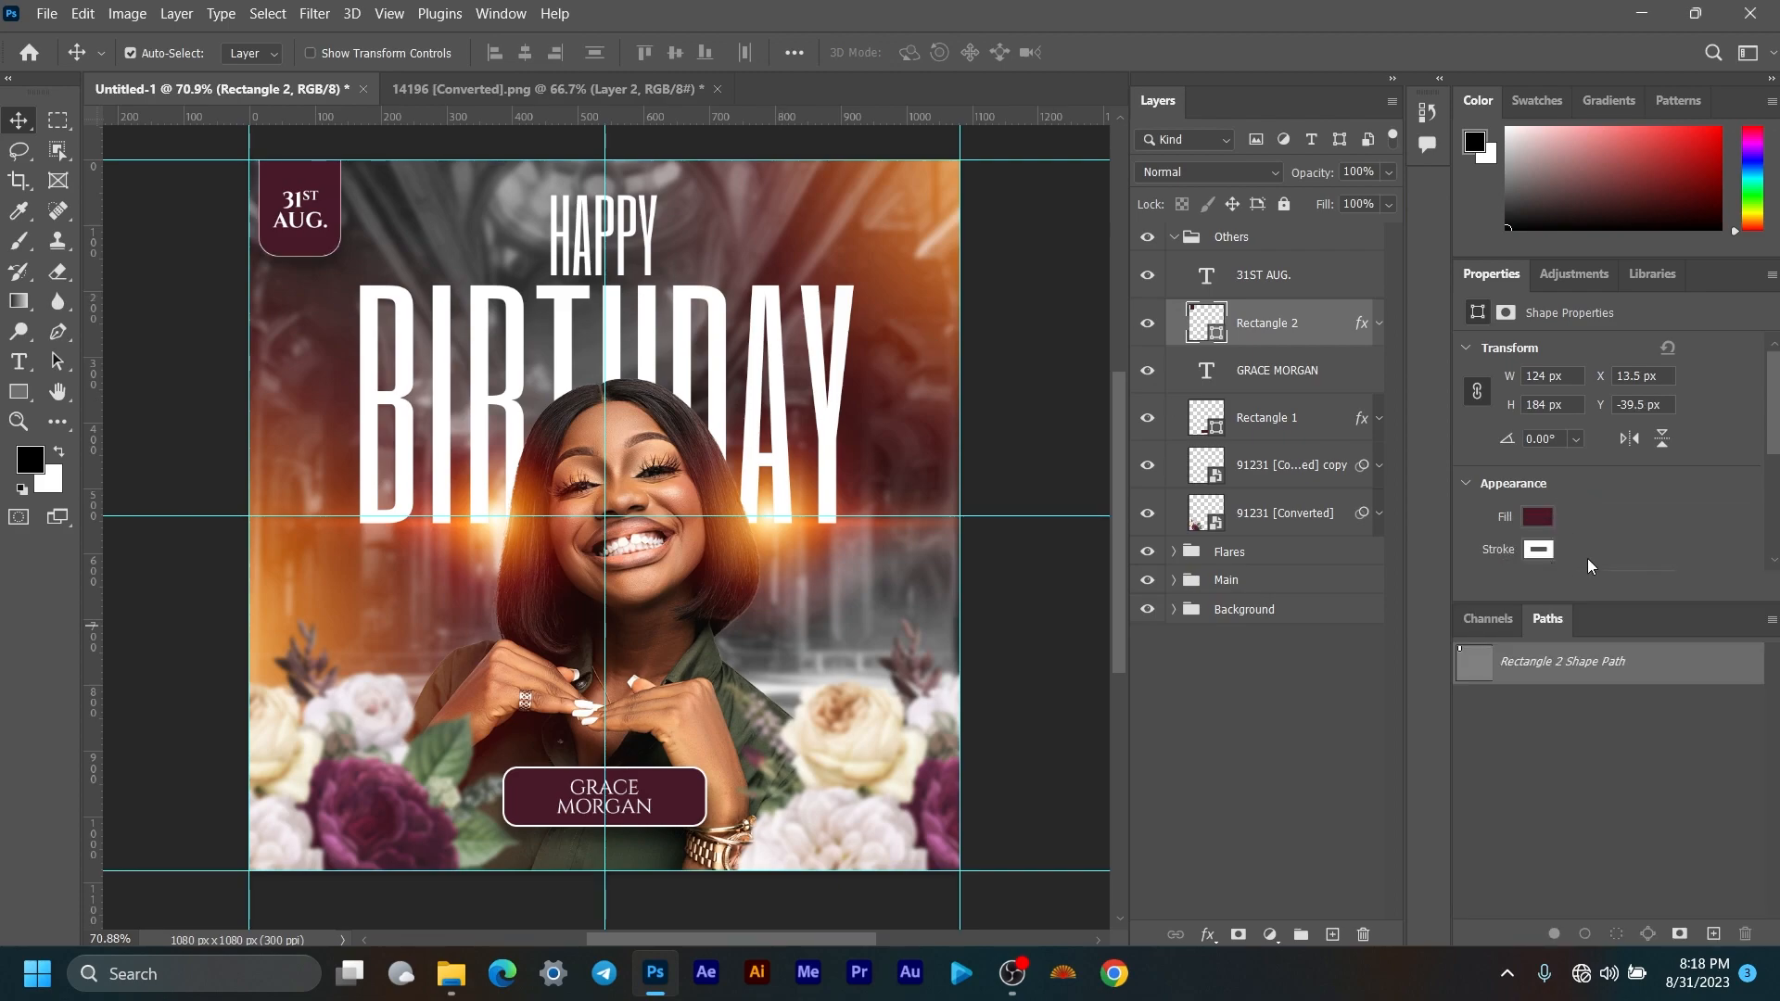
scroll(1595, 544, "down", 2)
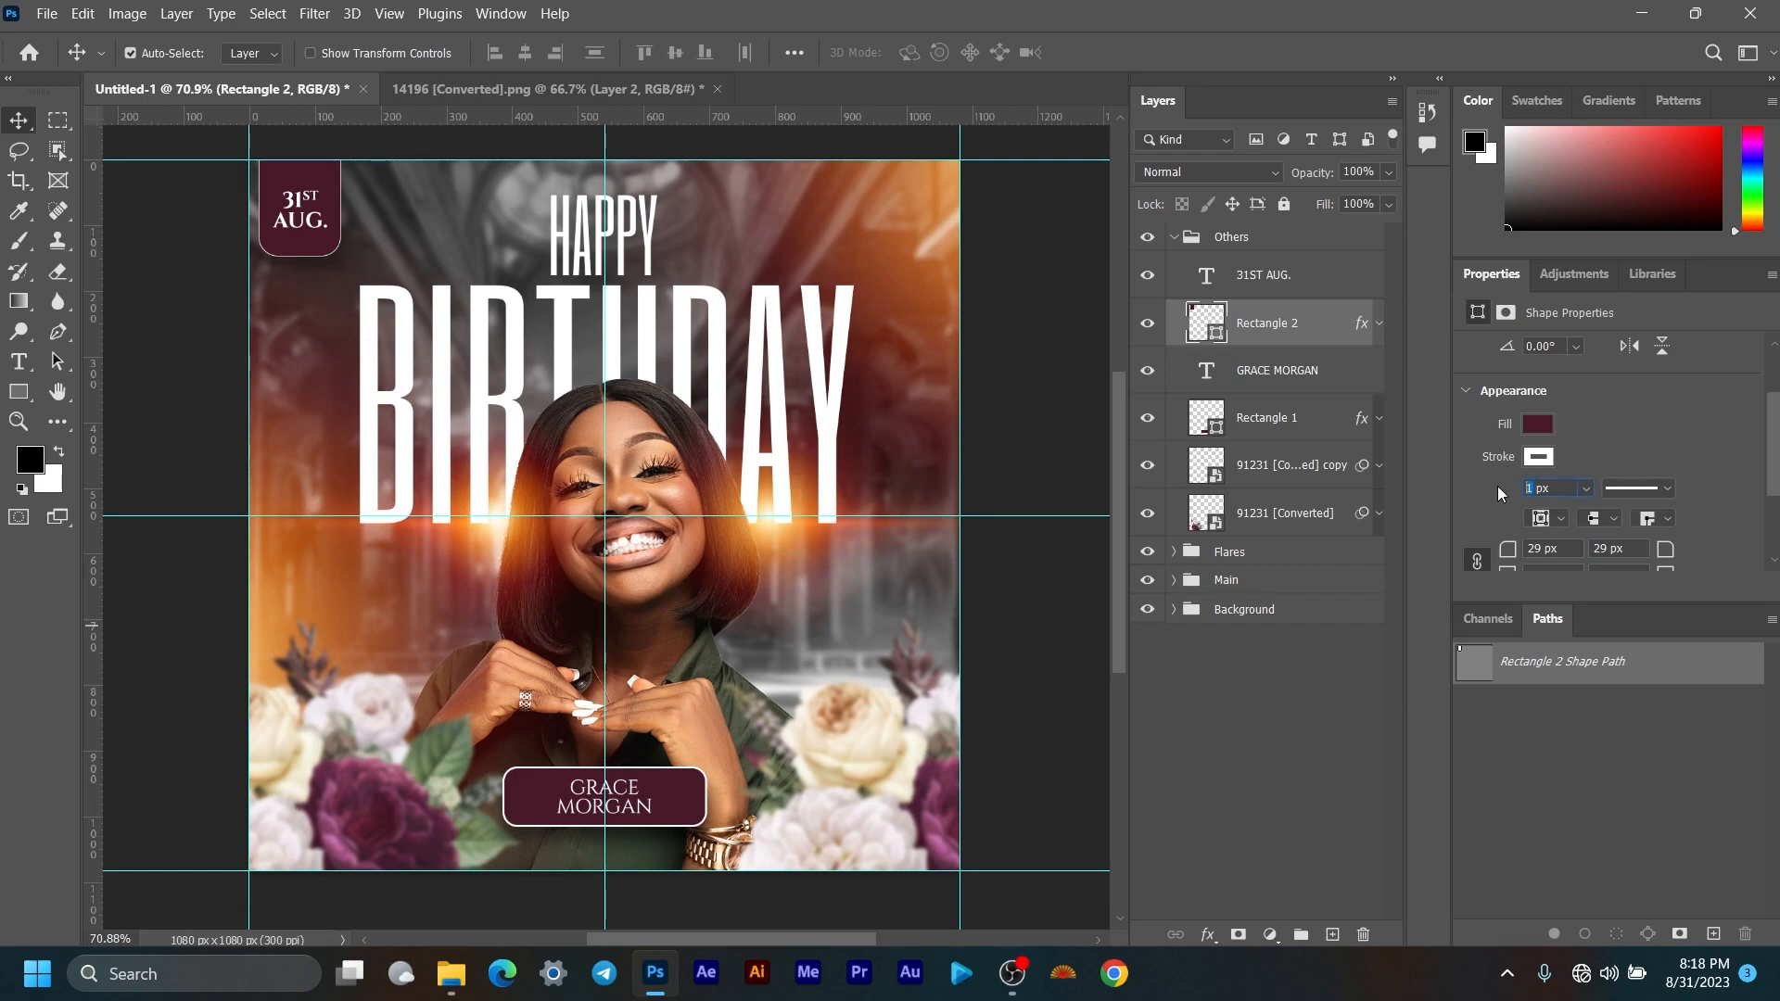
type("2")
key("Return")
Step: Collapse the Others group and clear the layer selection
left_click(1174, 237)
left_click(1247, 680)
scroll(647, 490, "down", 1)
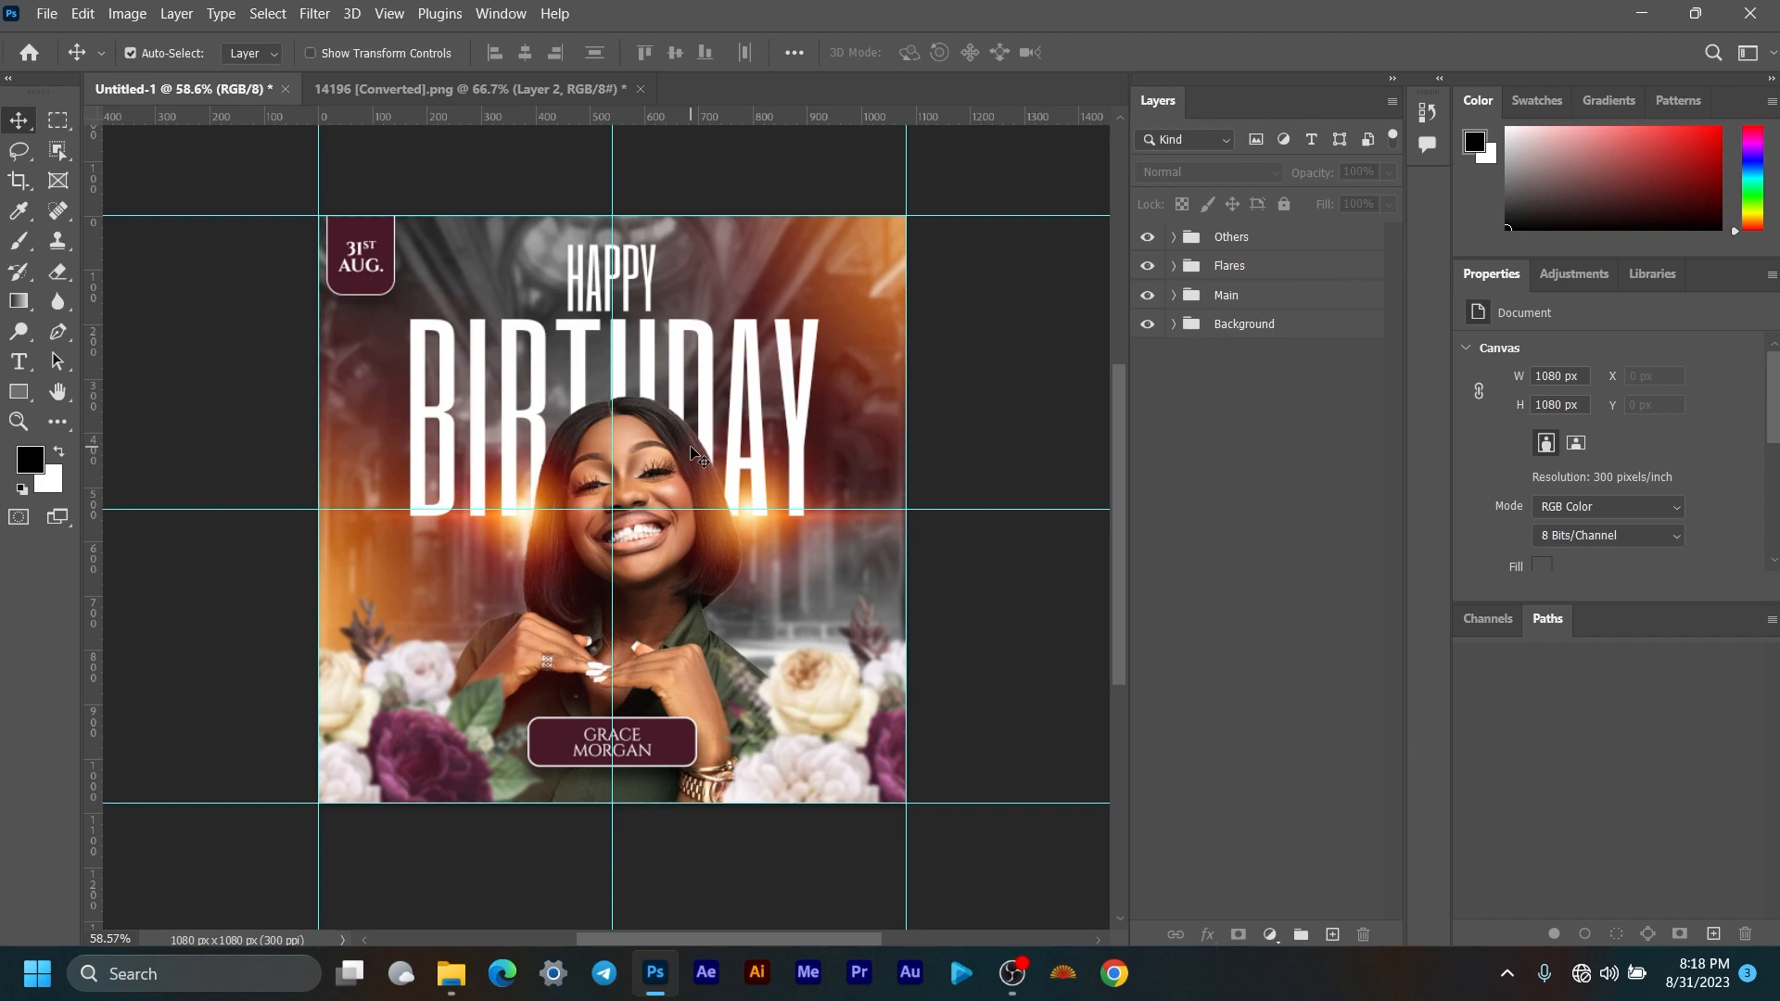
scroll(697, 458, "up", 2)
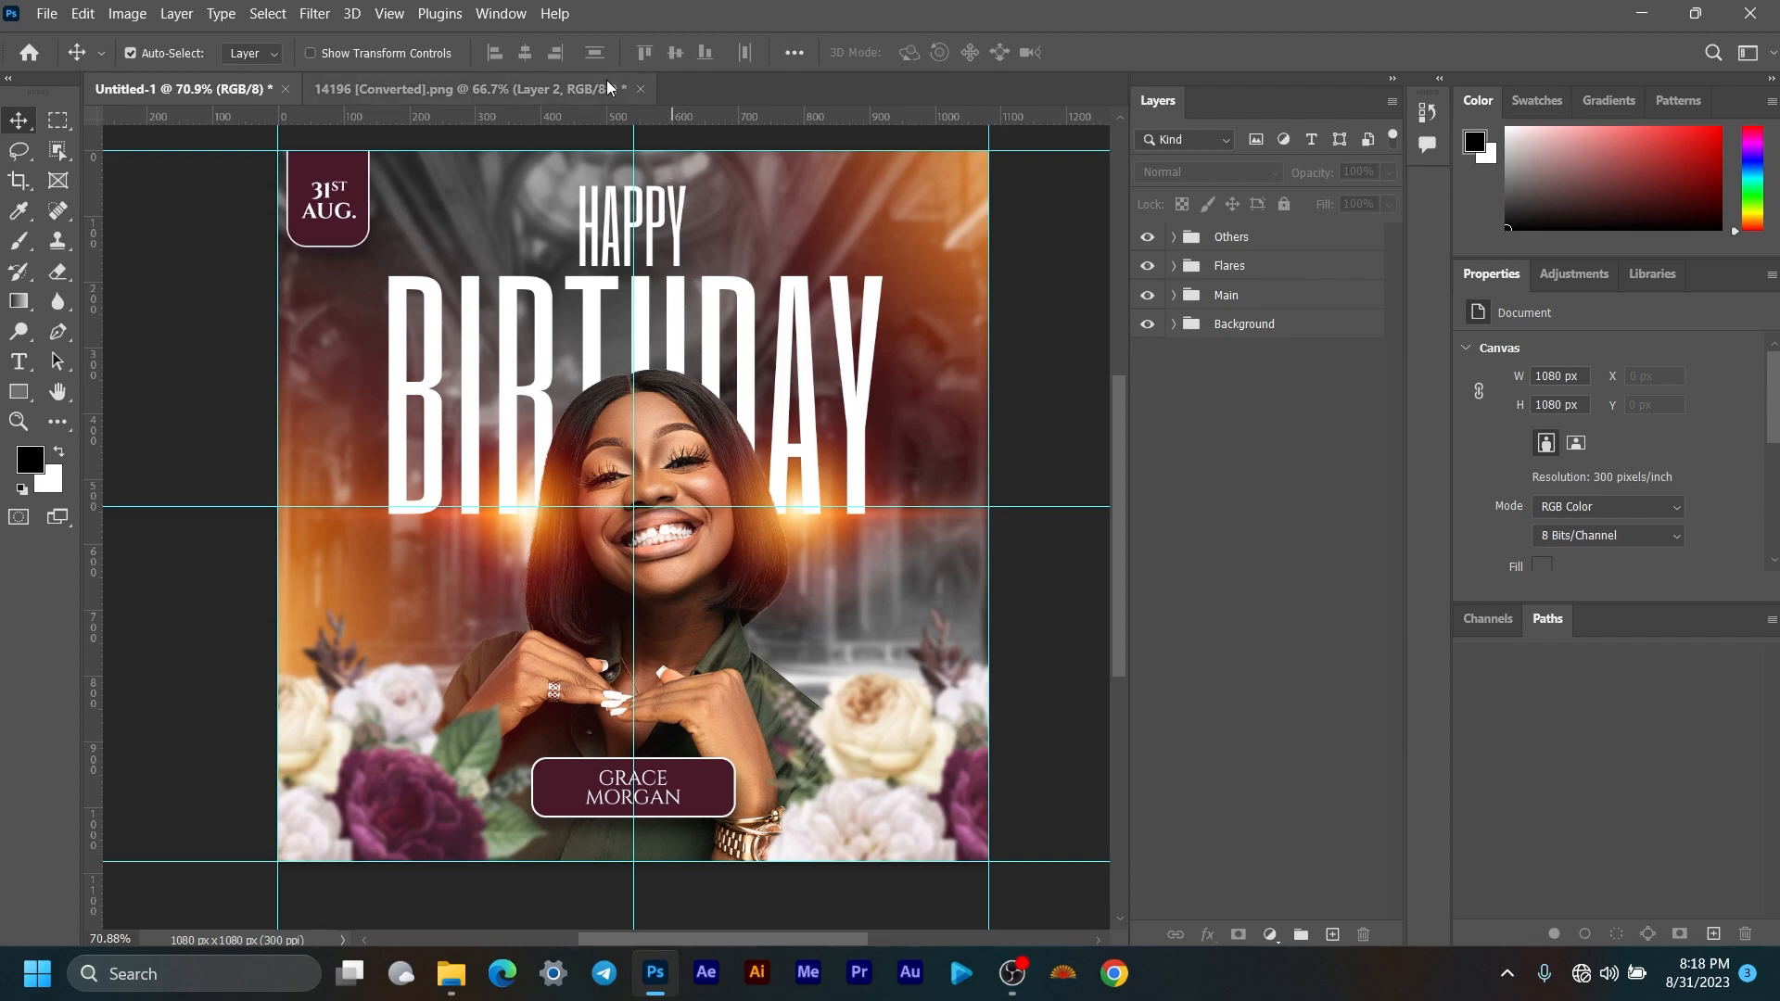
Step: Close the flare image without saving and save the flyer into Desktop > BIRTHDAY TUTORIAL
left_click(640, 88)
left_click(886, 378)
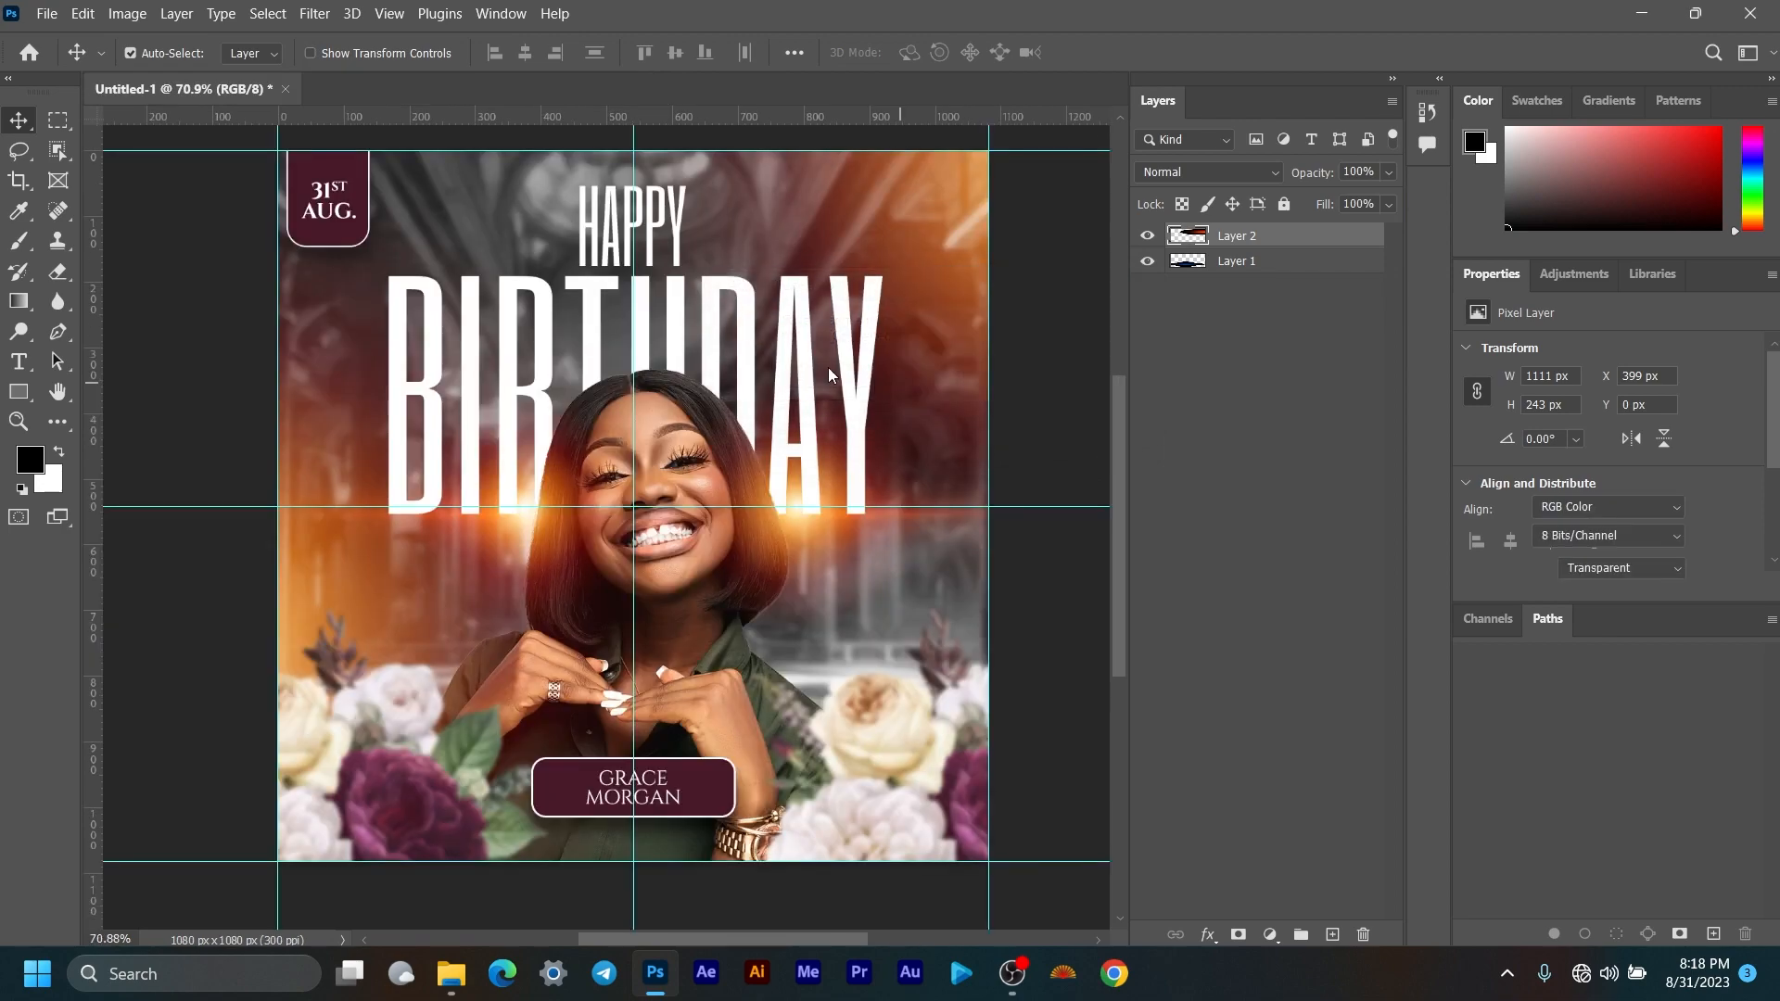
left_click(46, 13)
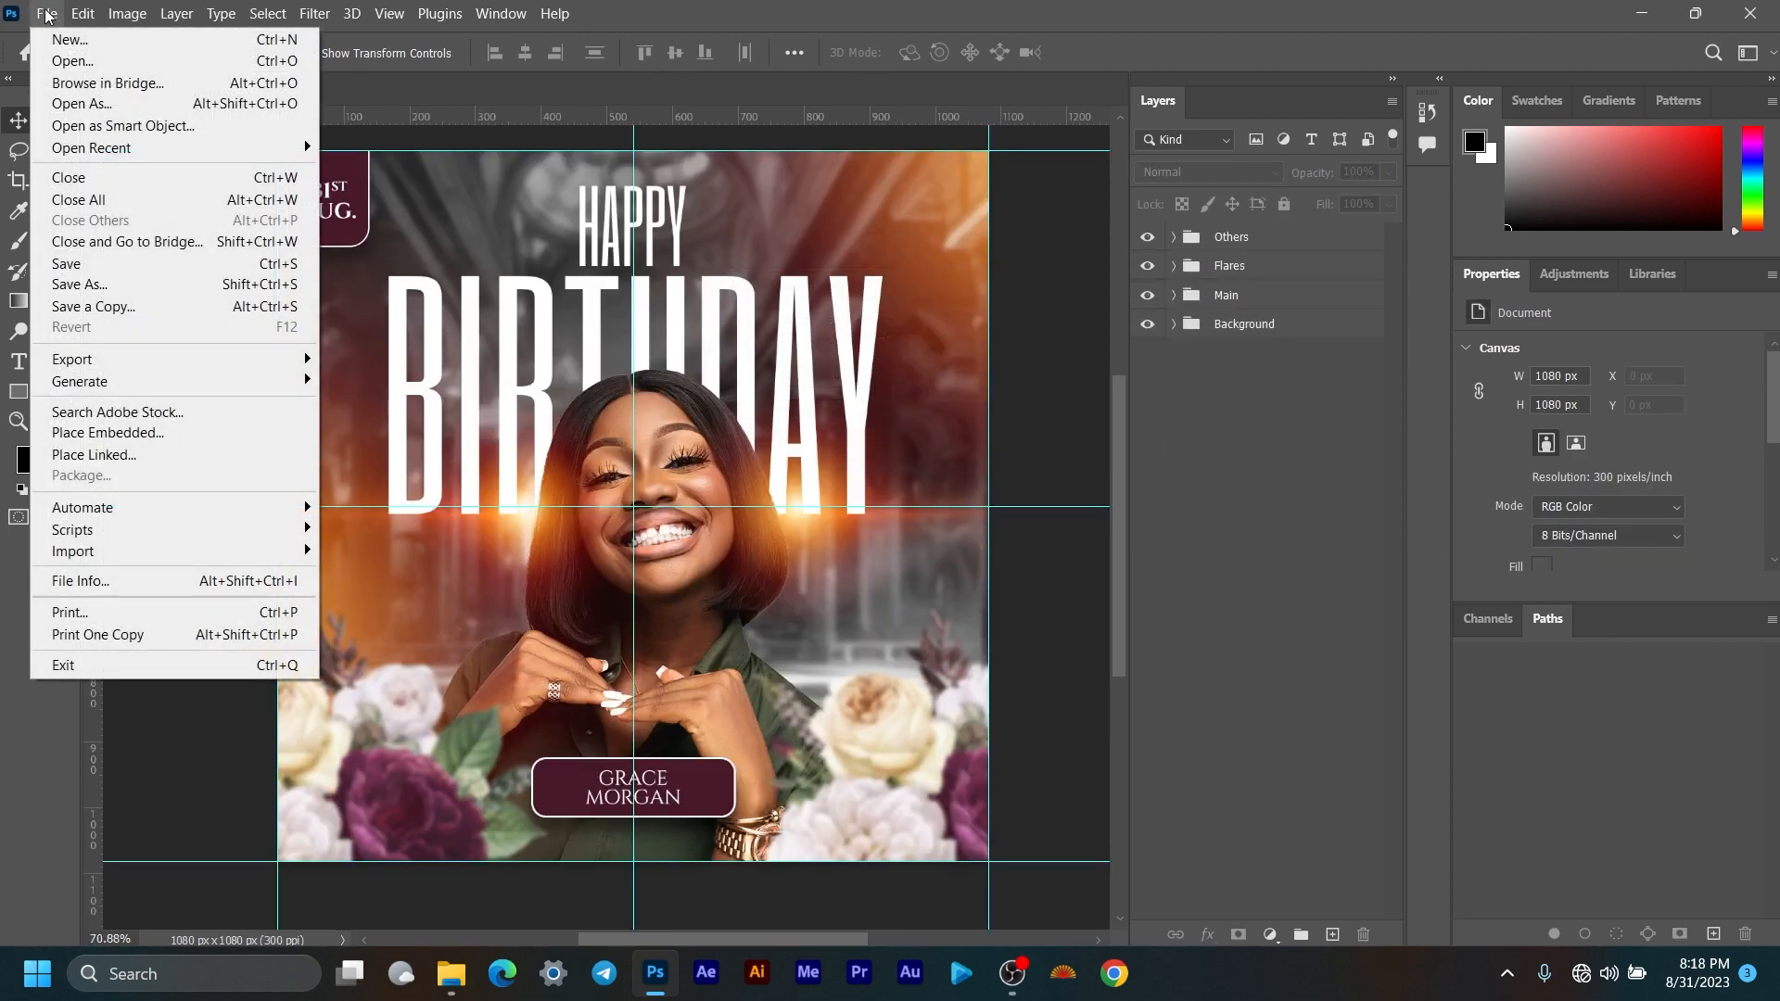
left_click(90, 269)
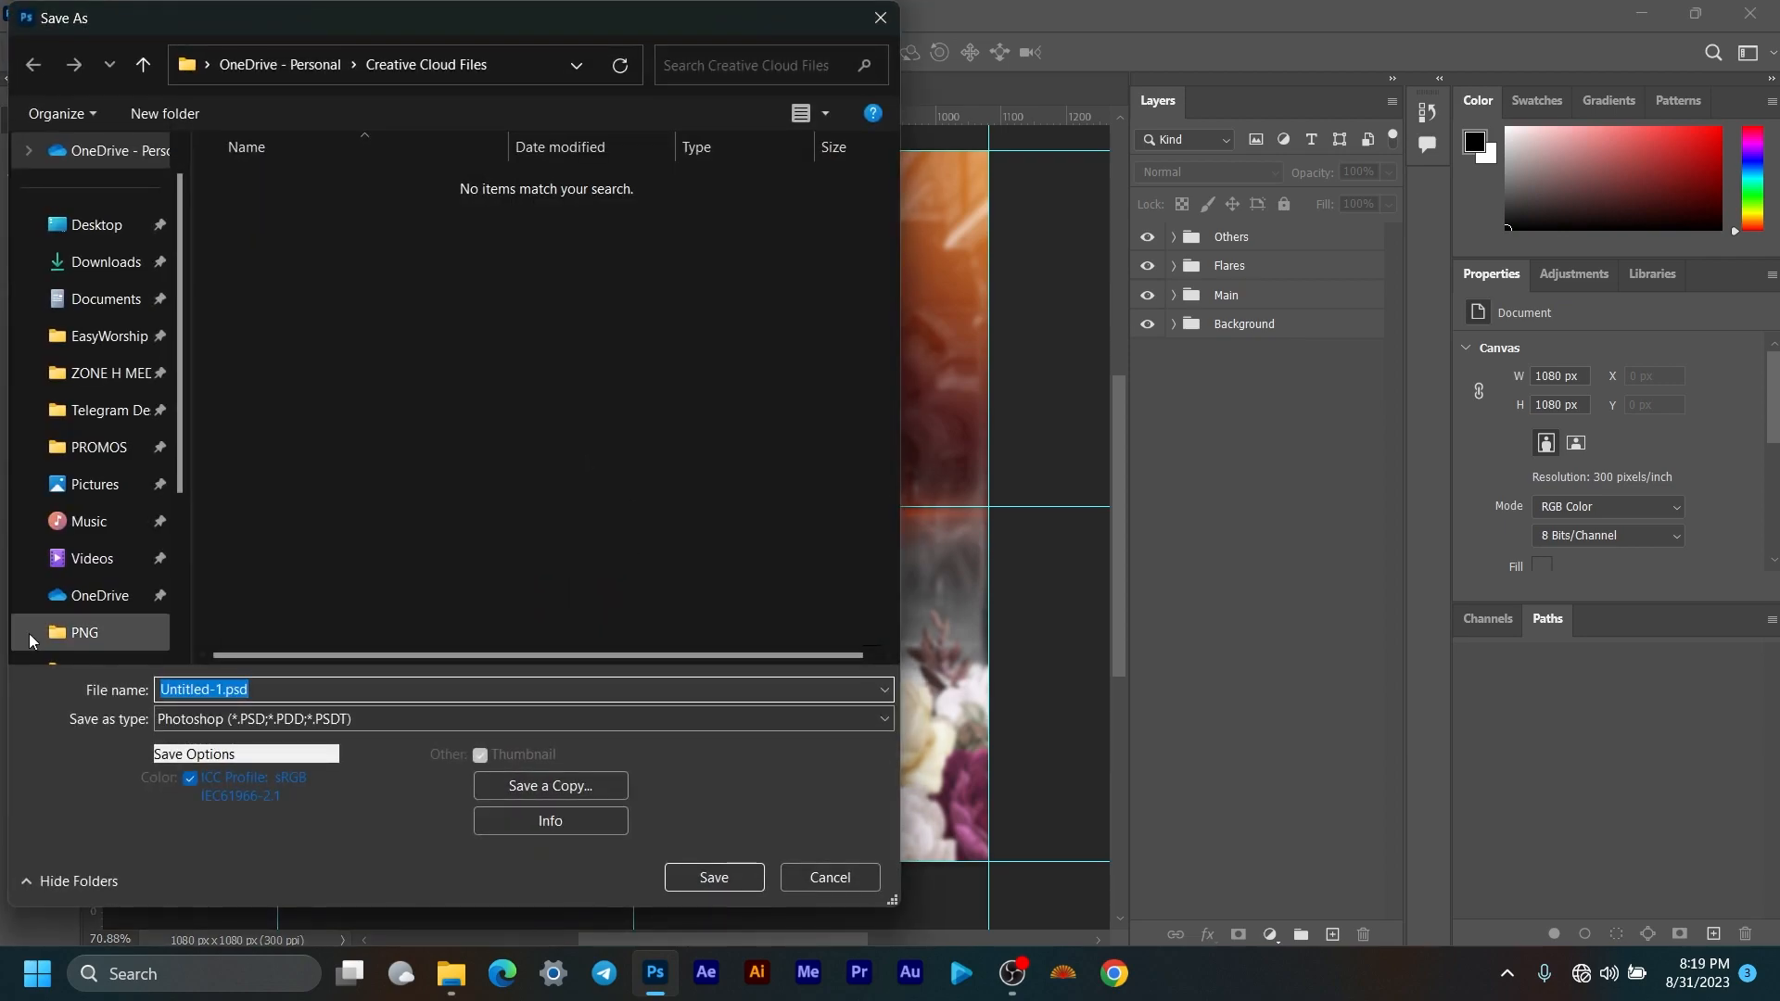
left_click(93, 224)
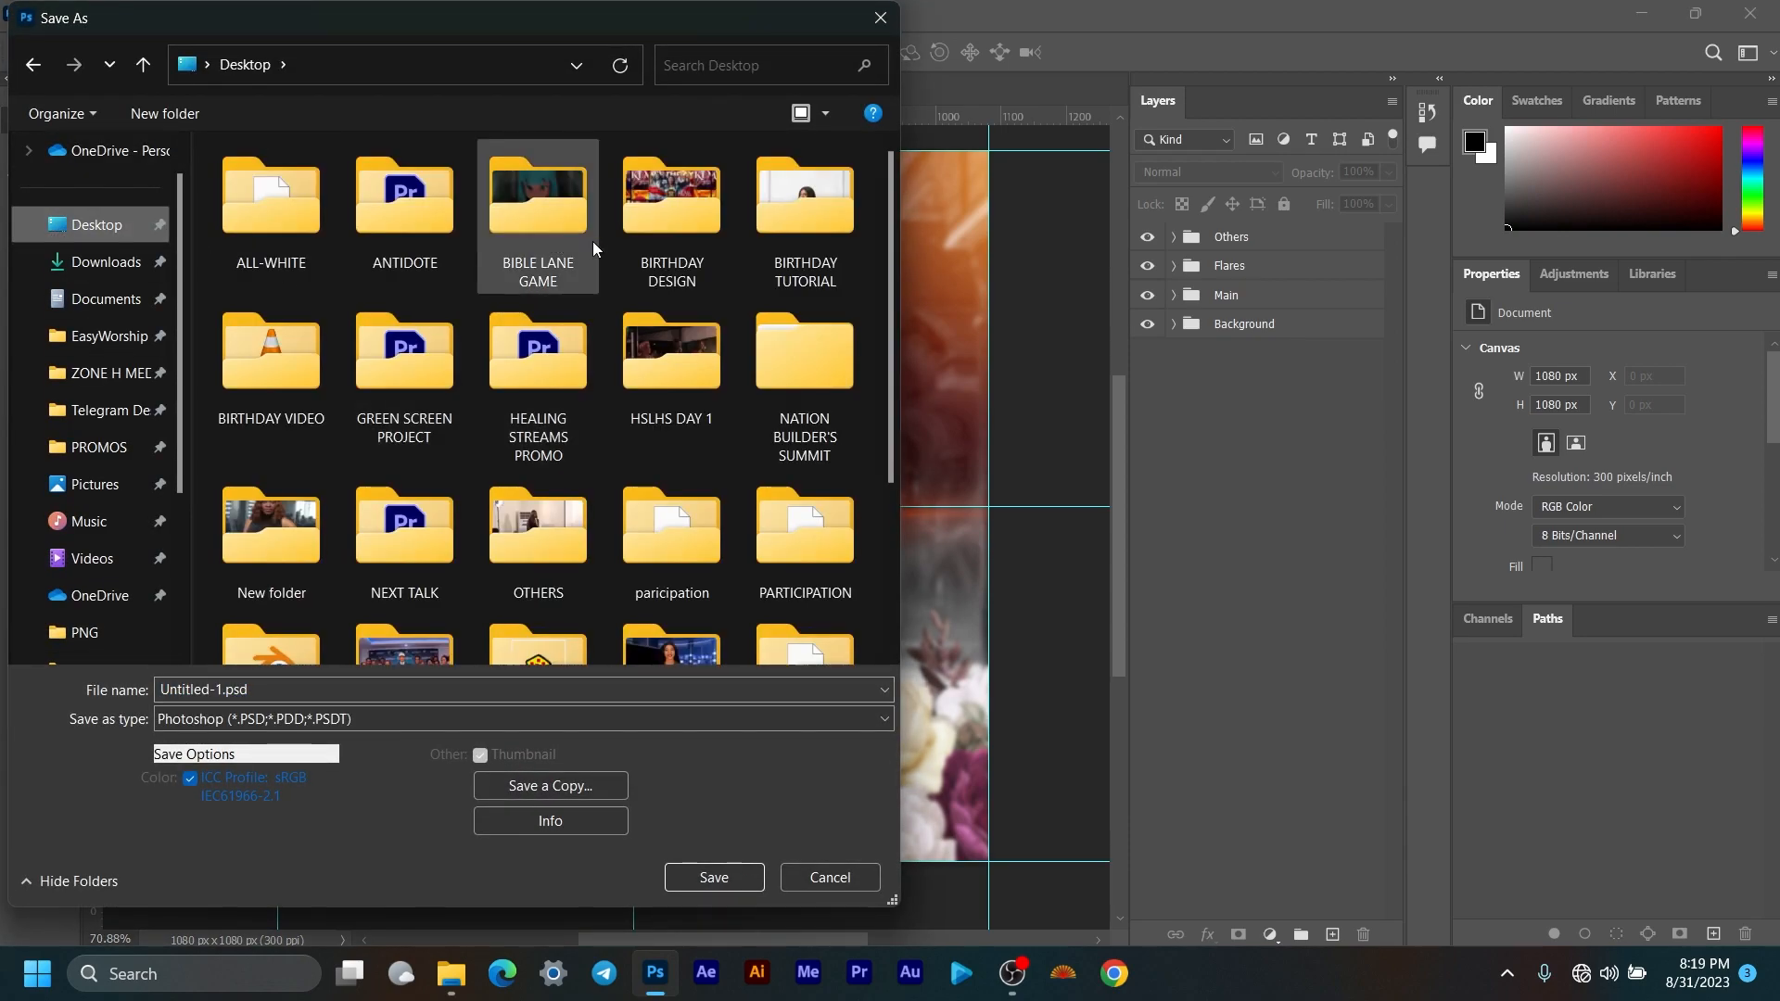
double_click(805, 232)
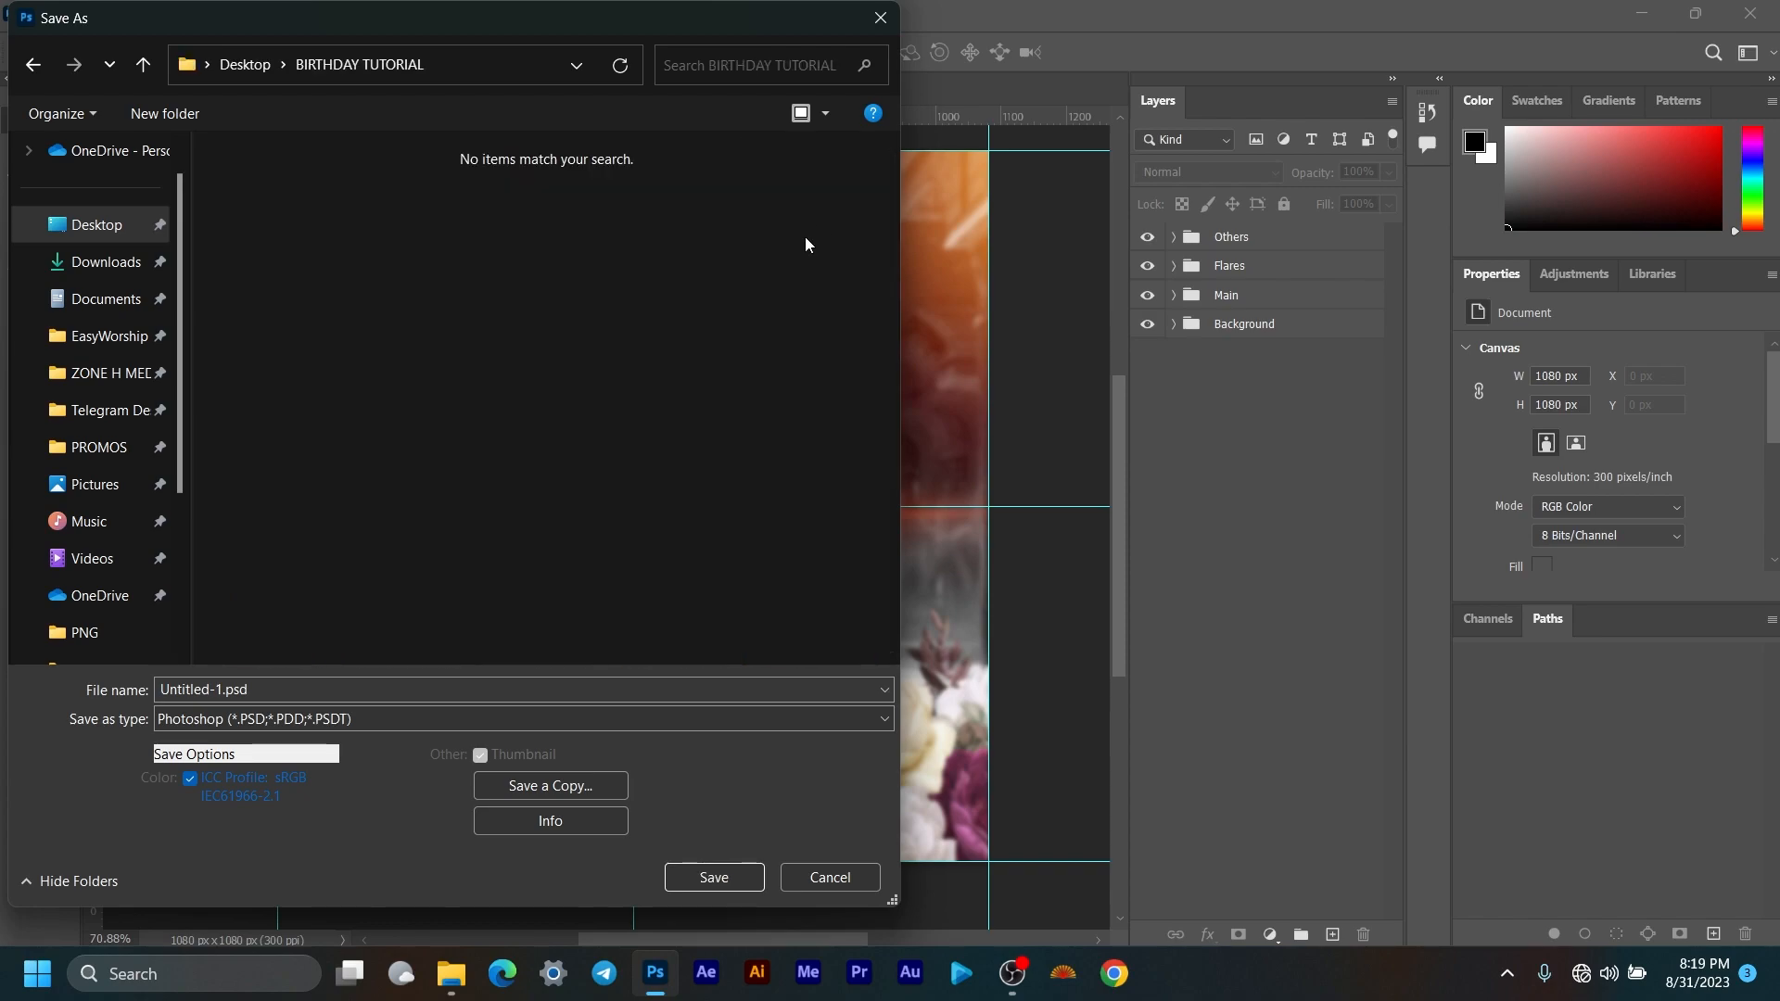
Step: Name the file BIRTHDAY and save it as a PSD with Maximize Compatibility
left_click(328, 695)
key("Caps_Lock")
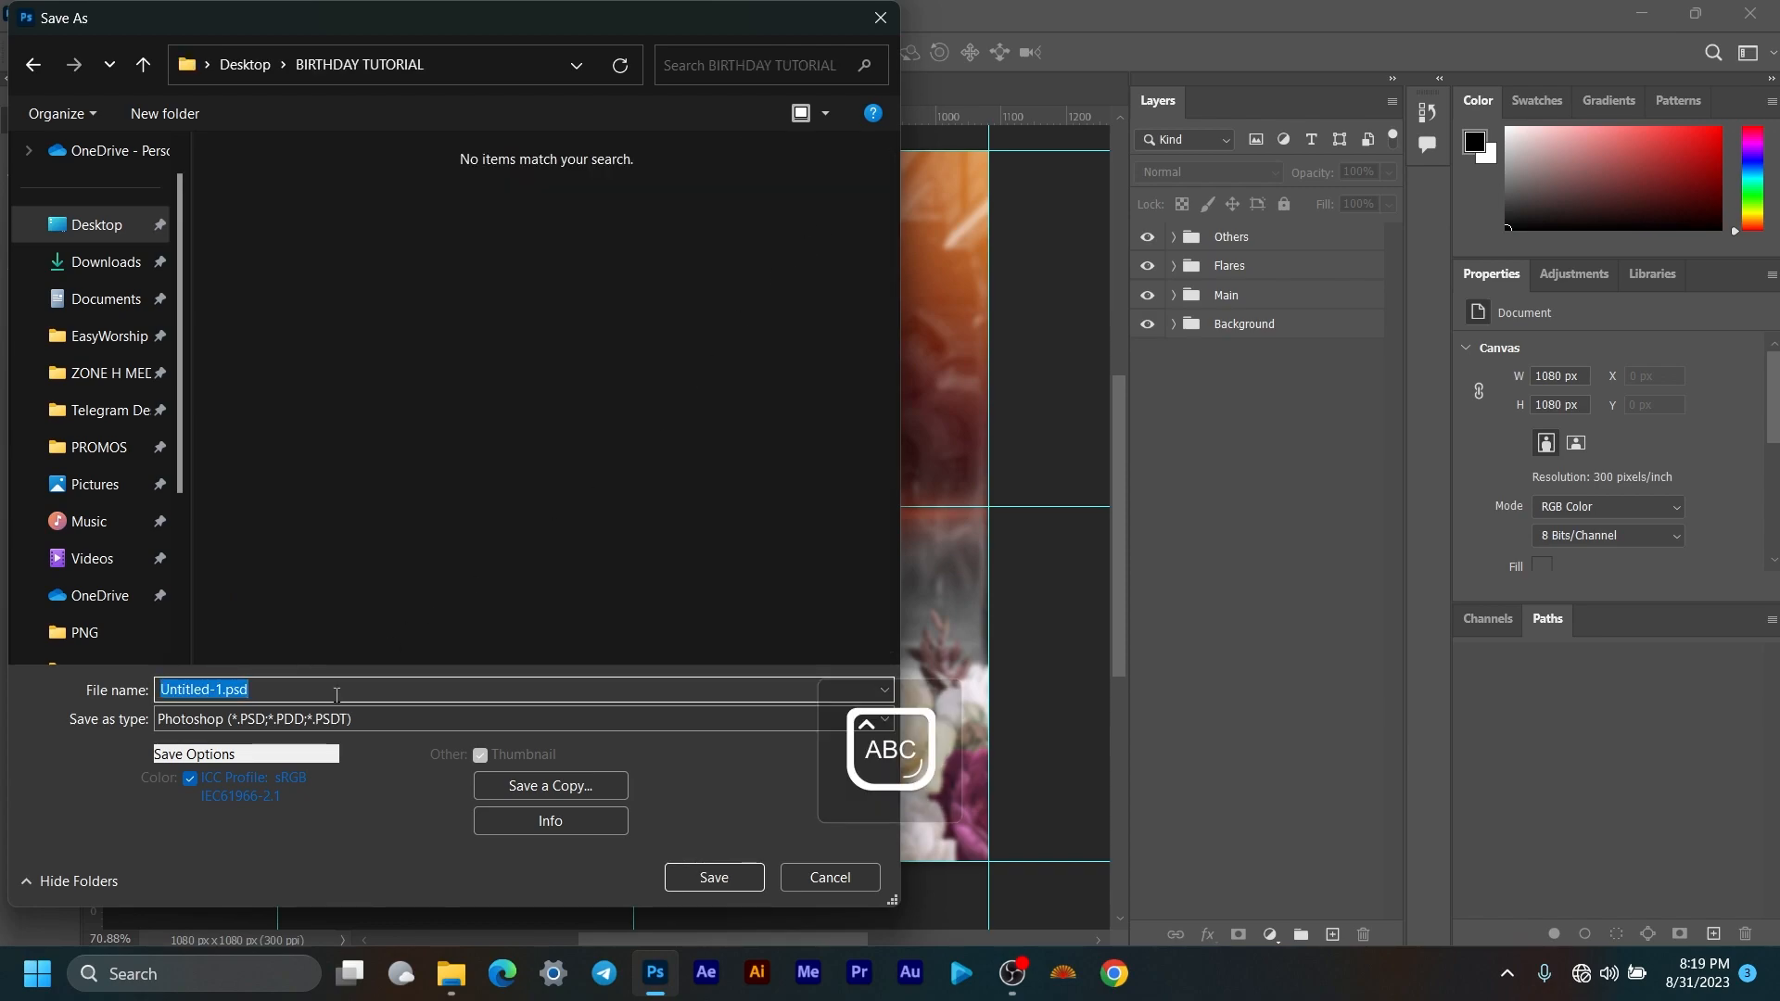
type("BIRTHDAY")
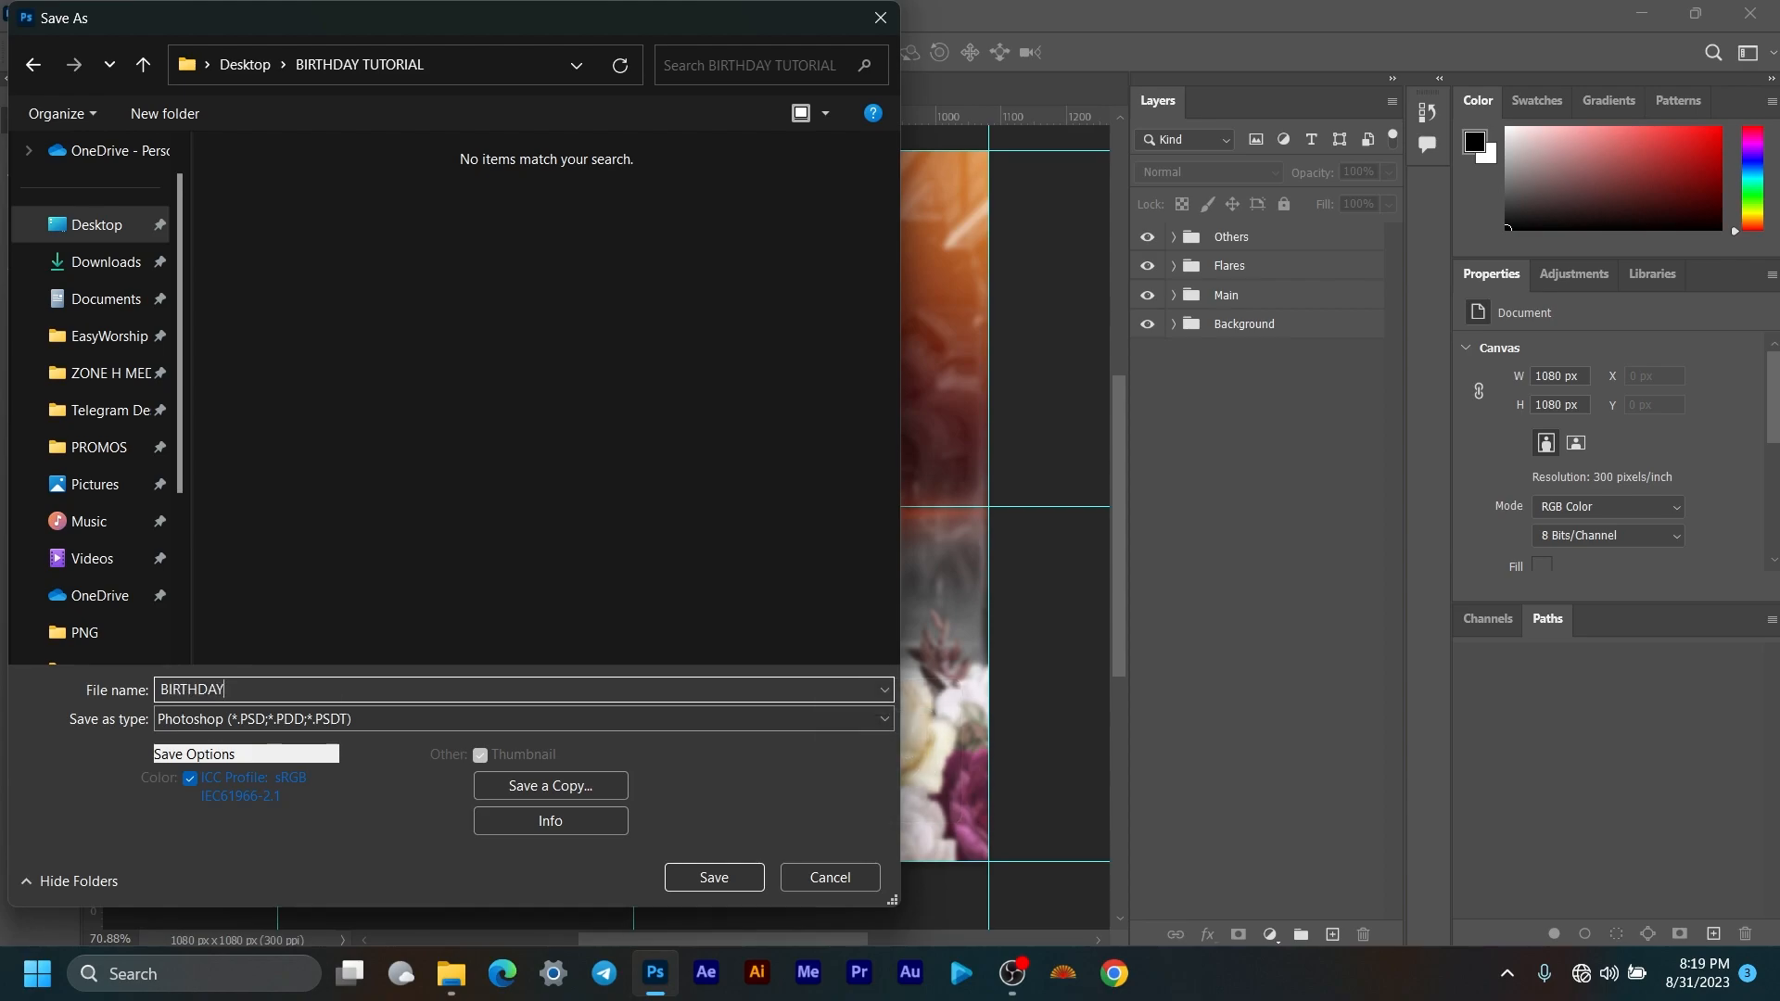
key("Return")
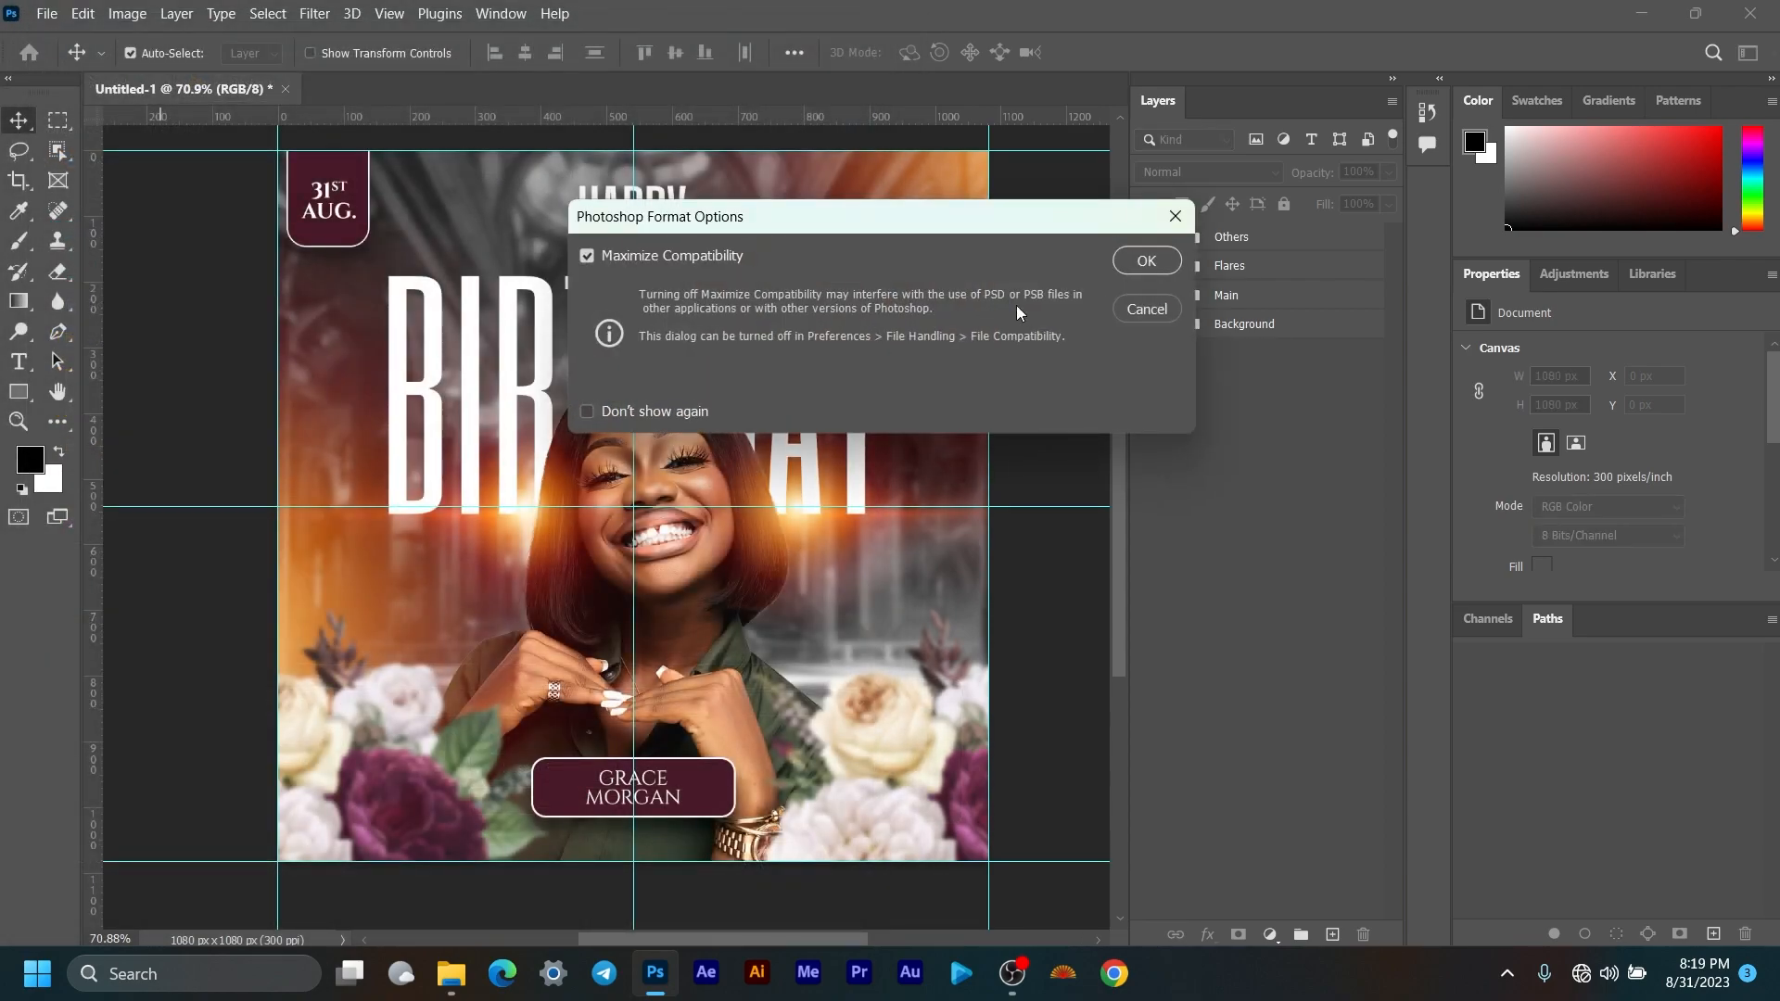
left_click(1150, 264)
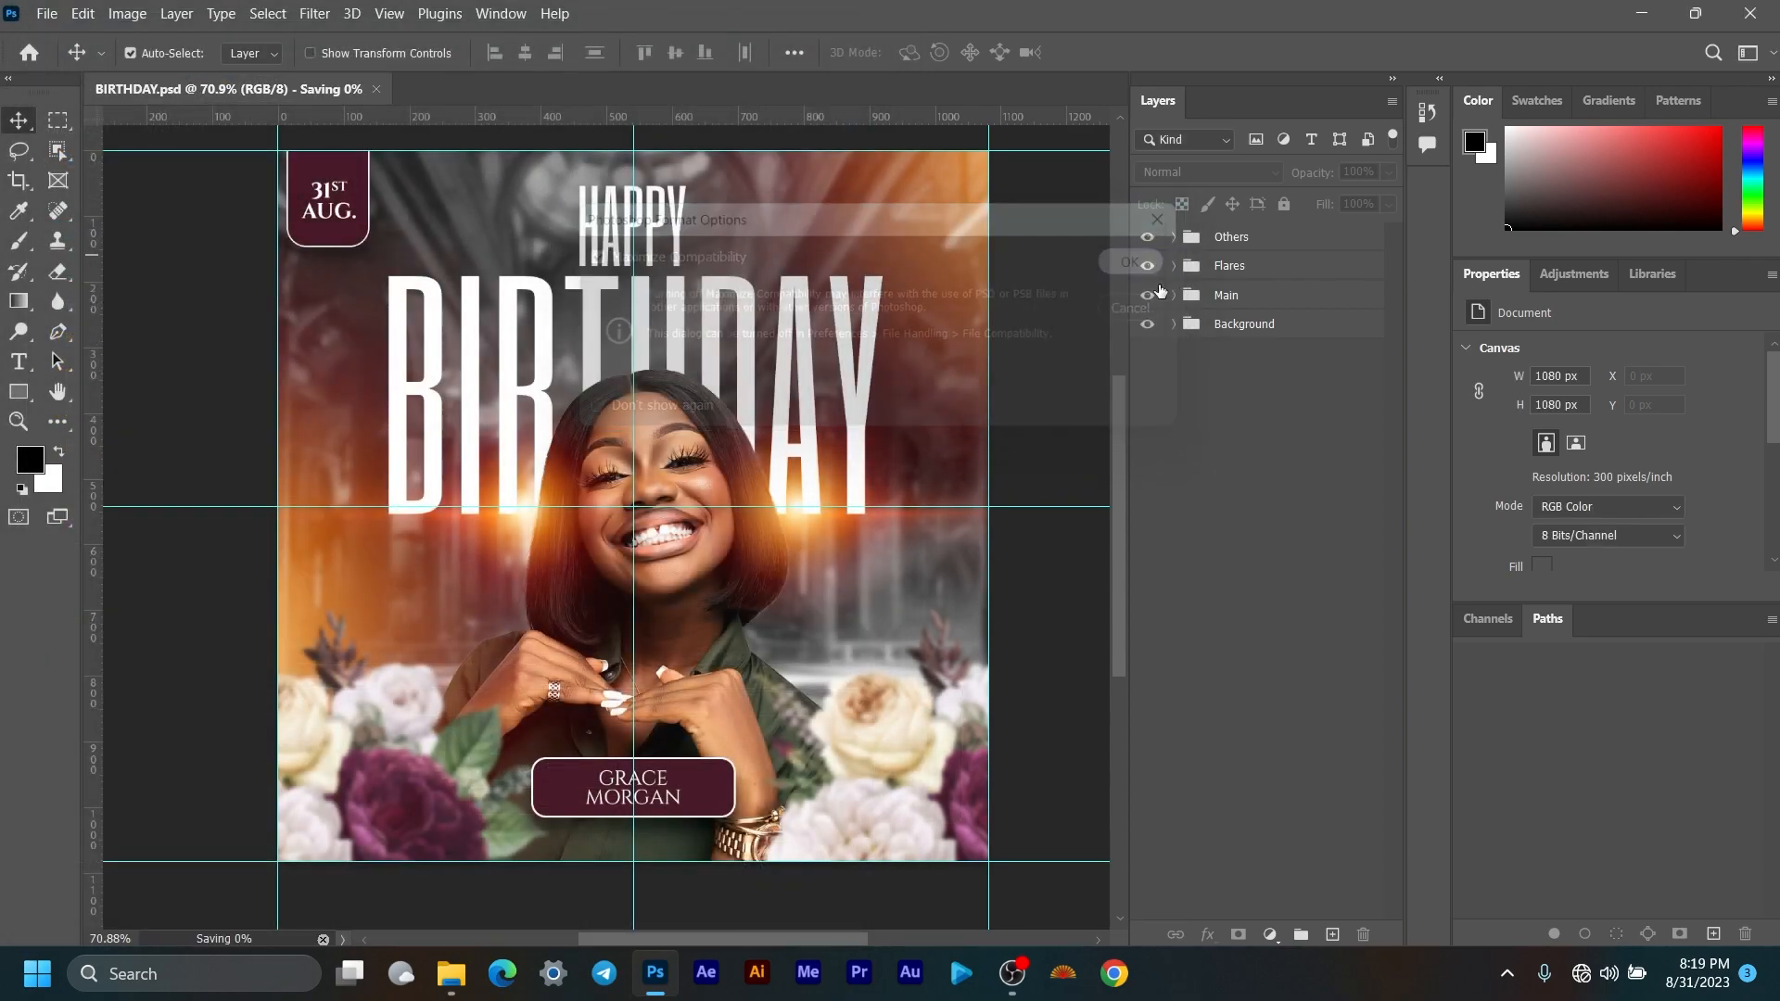
left_click(46, 14)
Step: Export the flyer as a 1080 × 1080 BIRTHDAY.jpg into Downloads
mouse_move(111, 363)
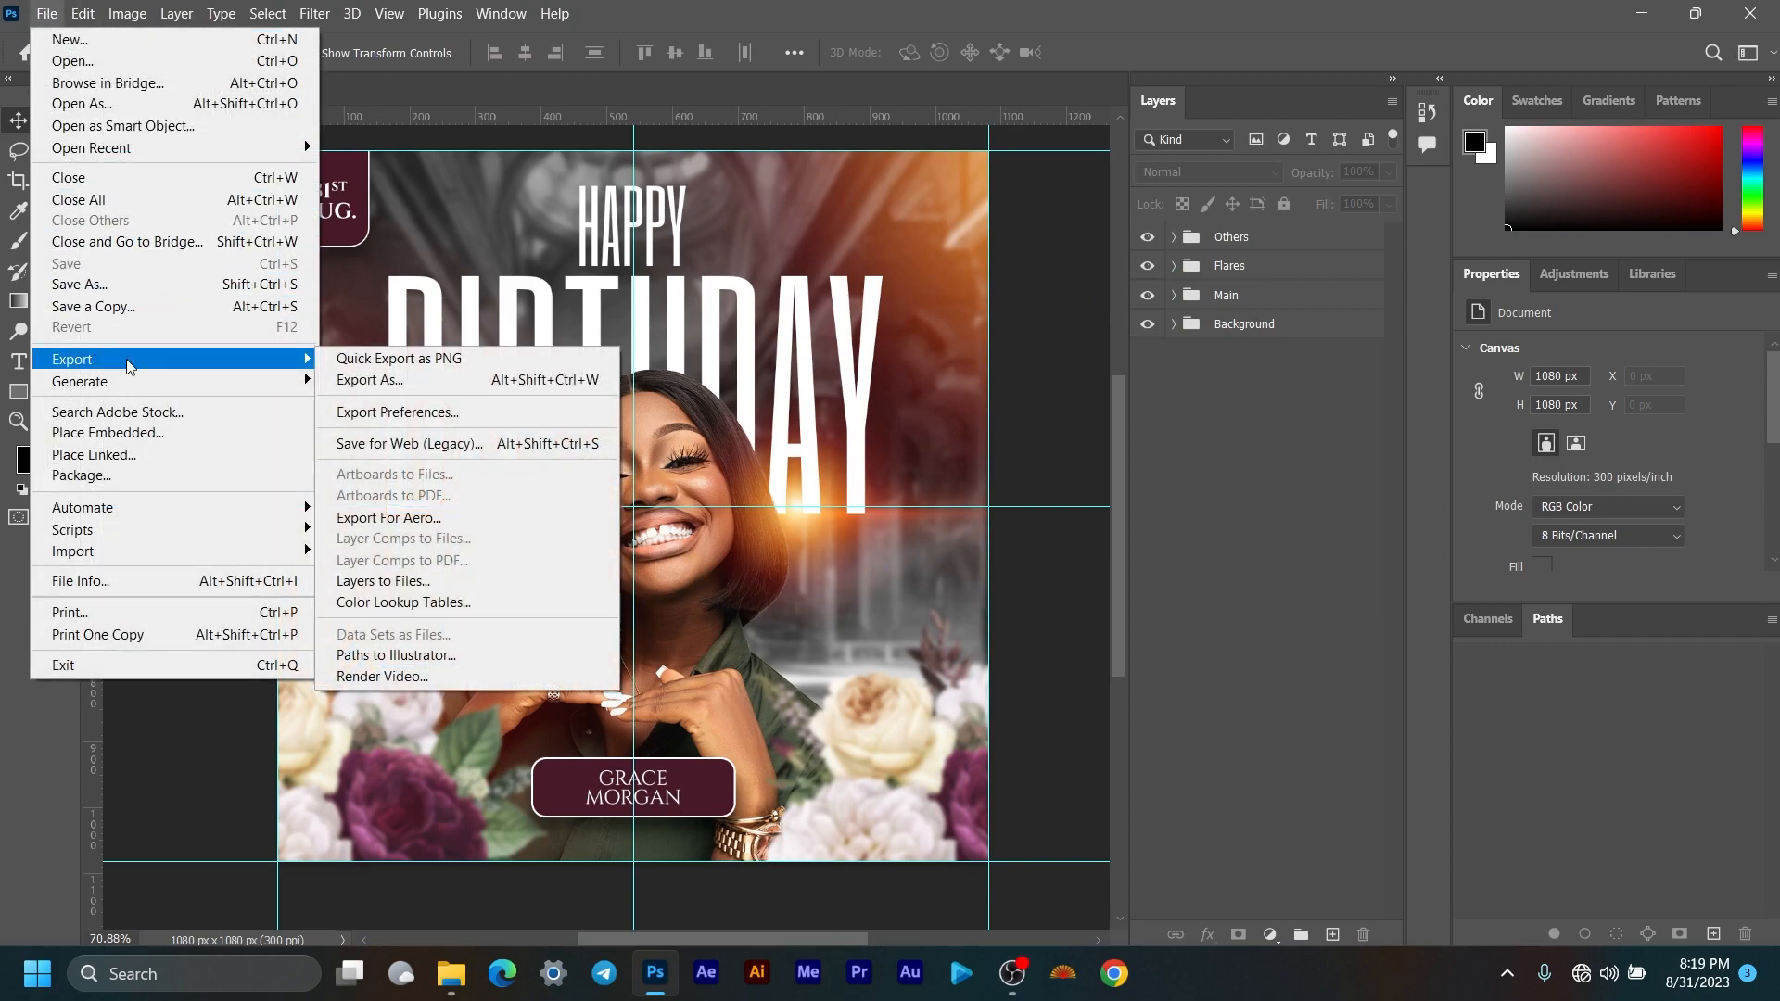
left_click(380, 379)
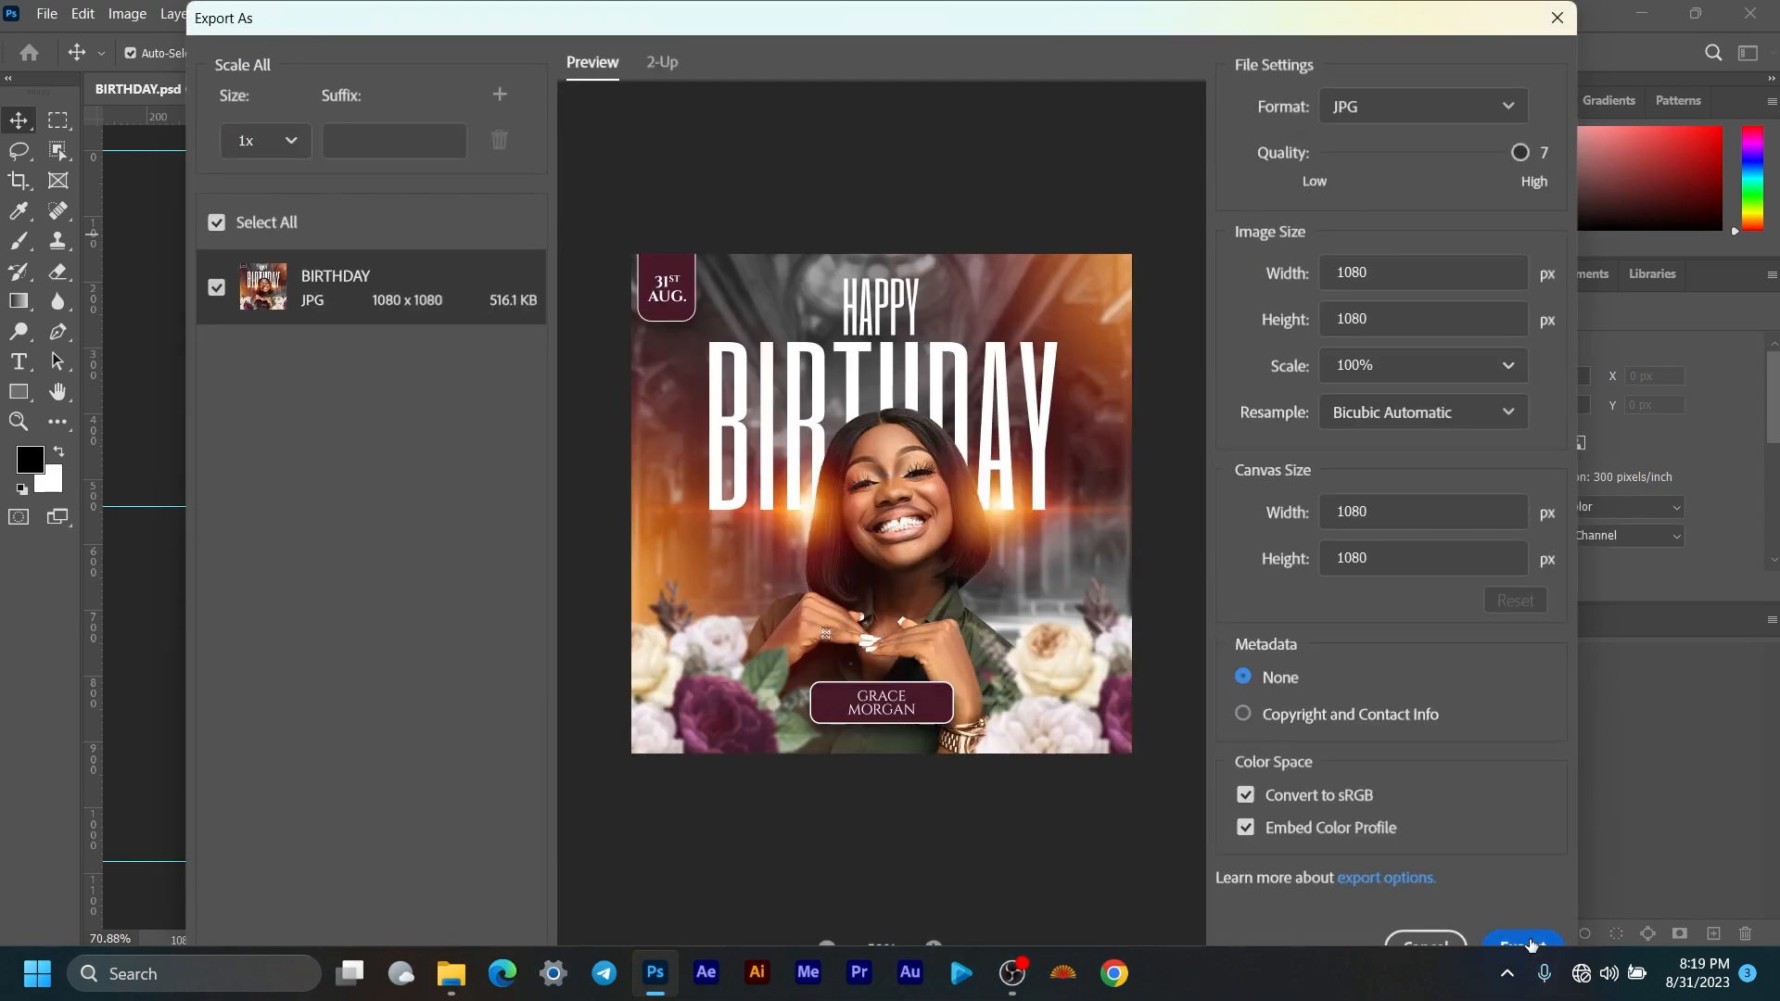
mouse_move(1276, 3)
left_mouse_down()
mouse_move(1277, 84)
mouse_move(1267, 32)
left_mouse_up()
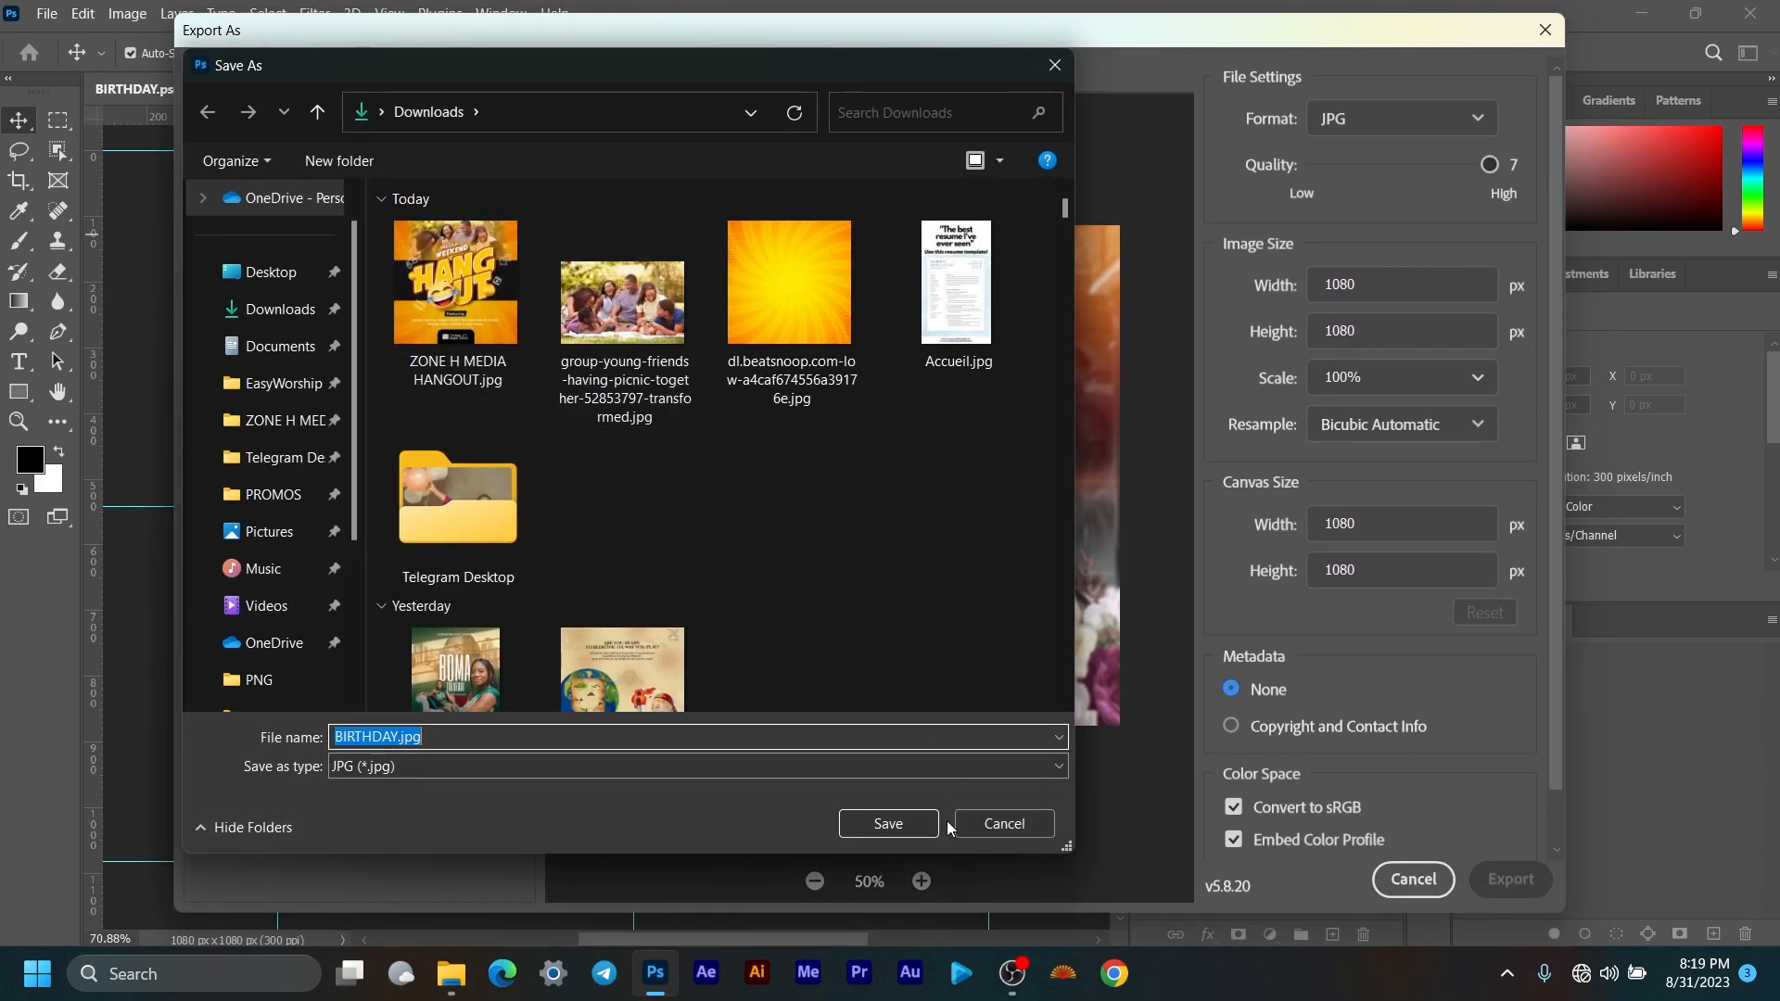
left_click(908, 826)
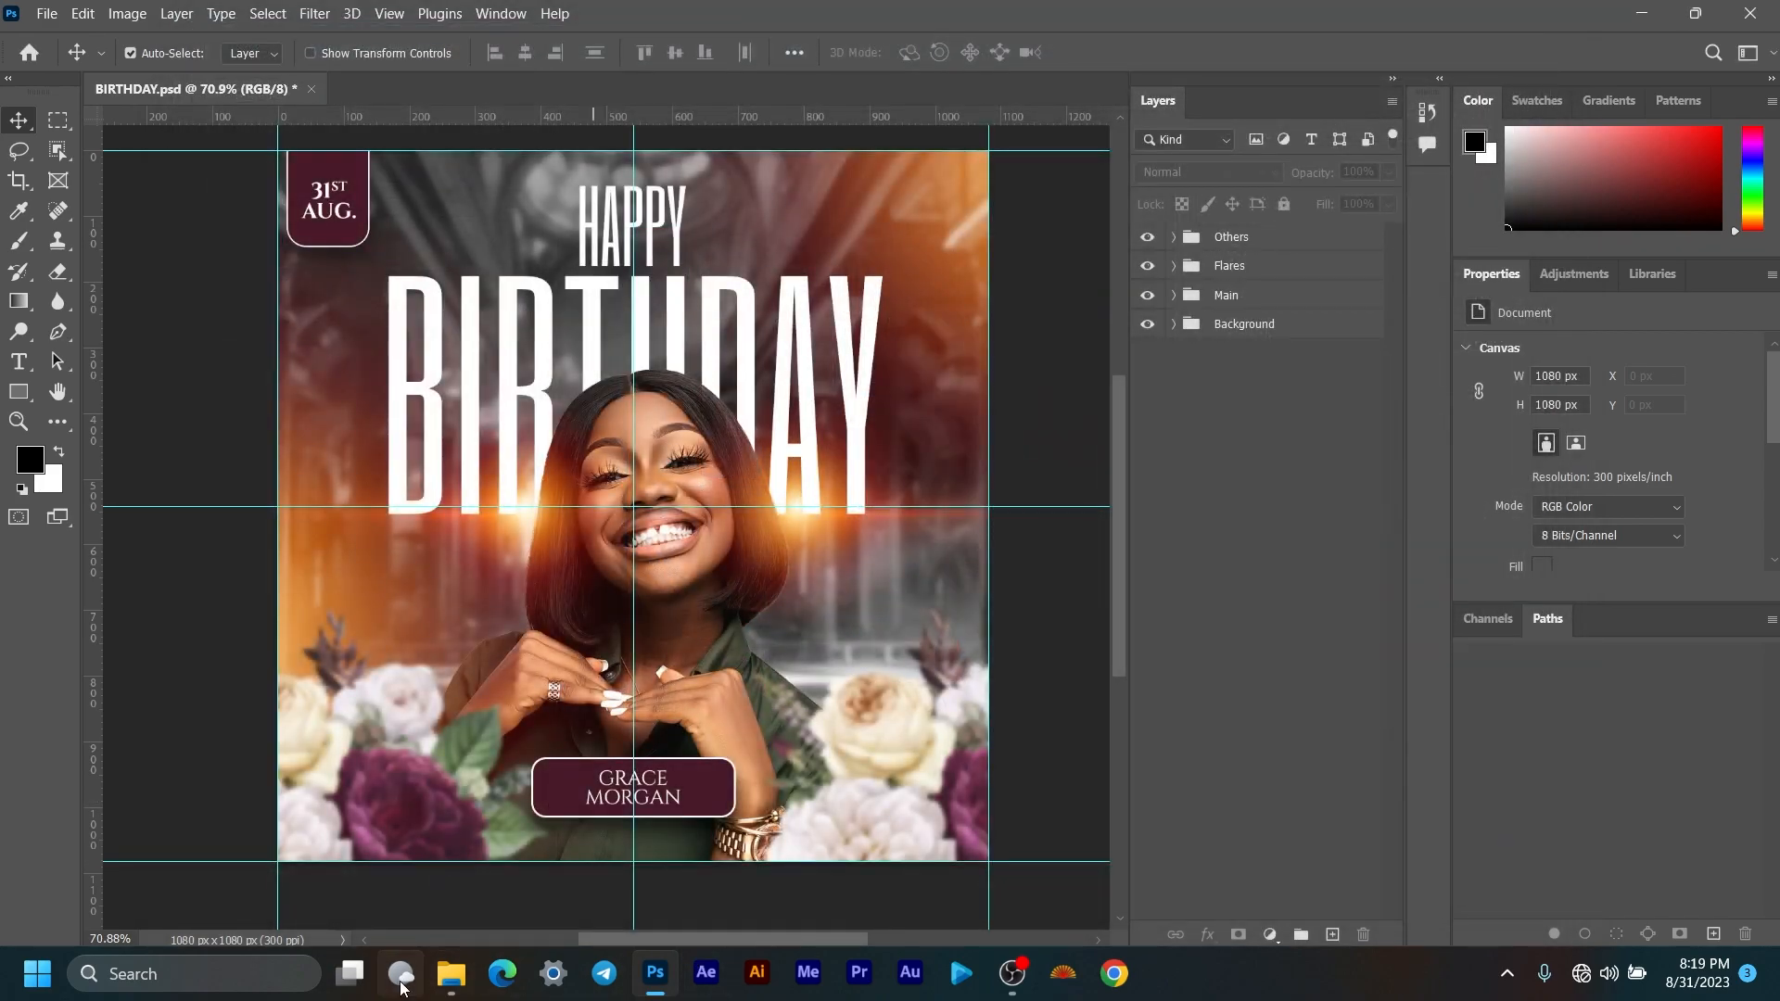
Step: Open BIRTHDAY.jpg from the Downloads folder in File Explorer to view it
left_click(451, 974)
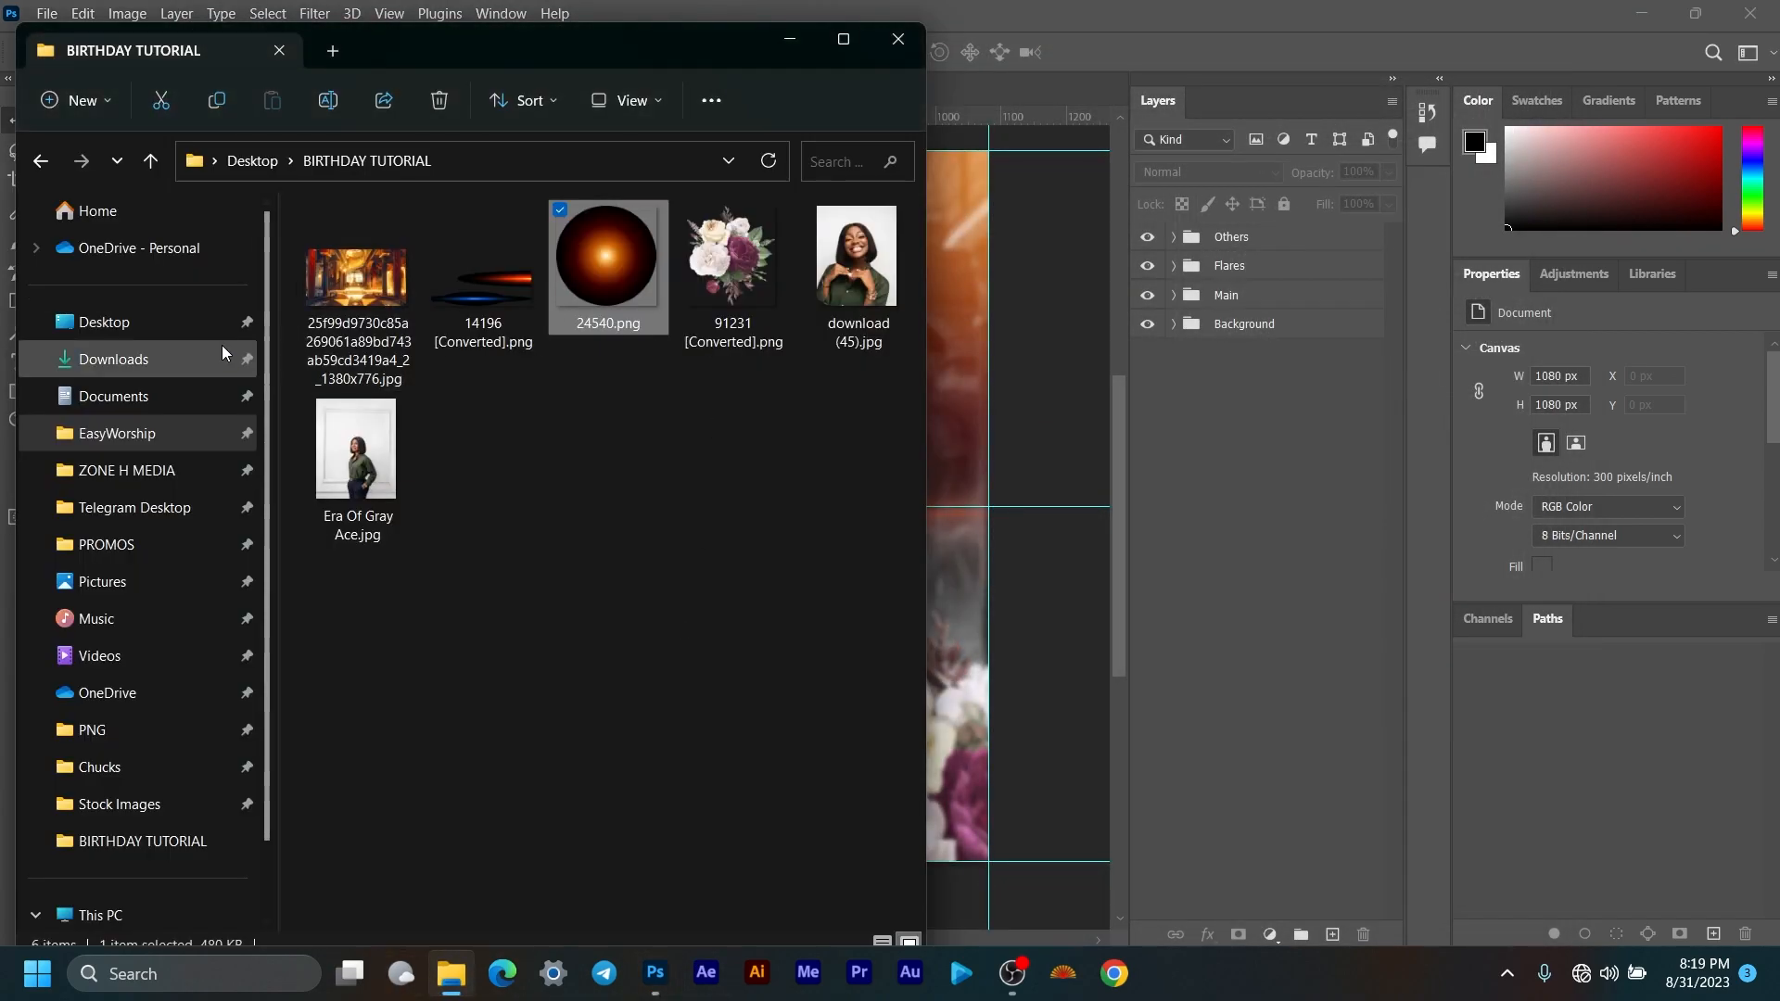
left_click(331, 52)
left_click(144, 357)
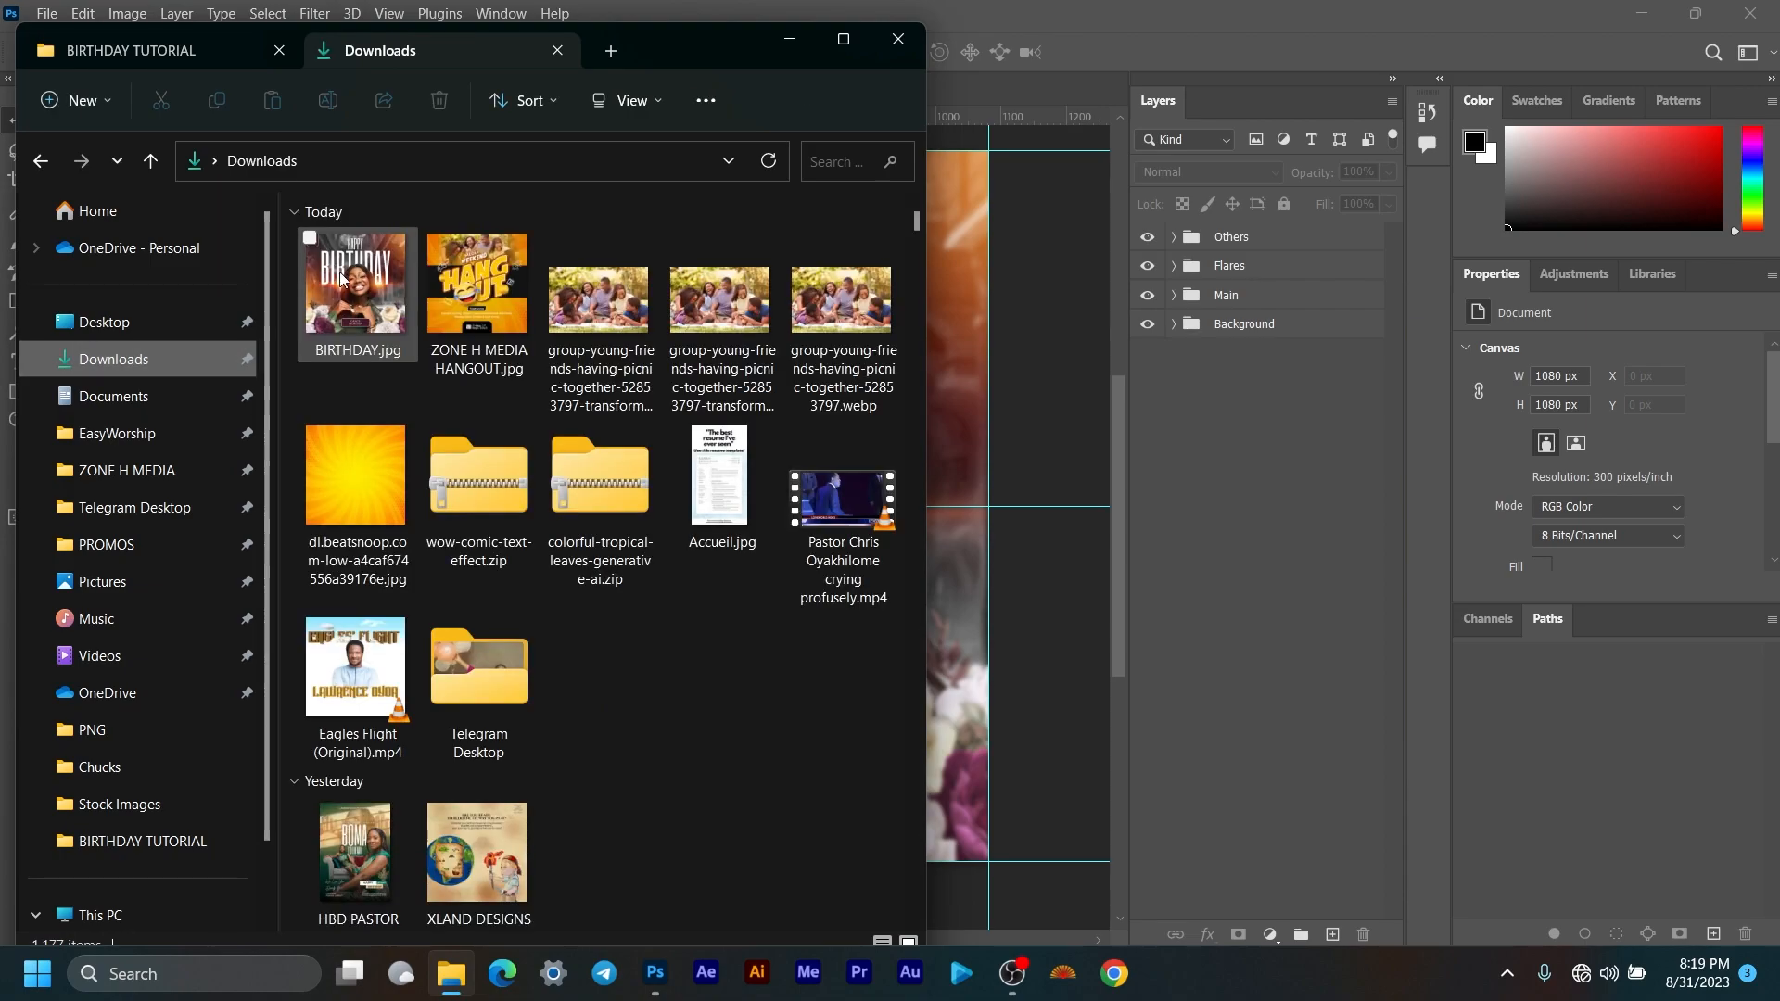
double_click(360, 278)
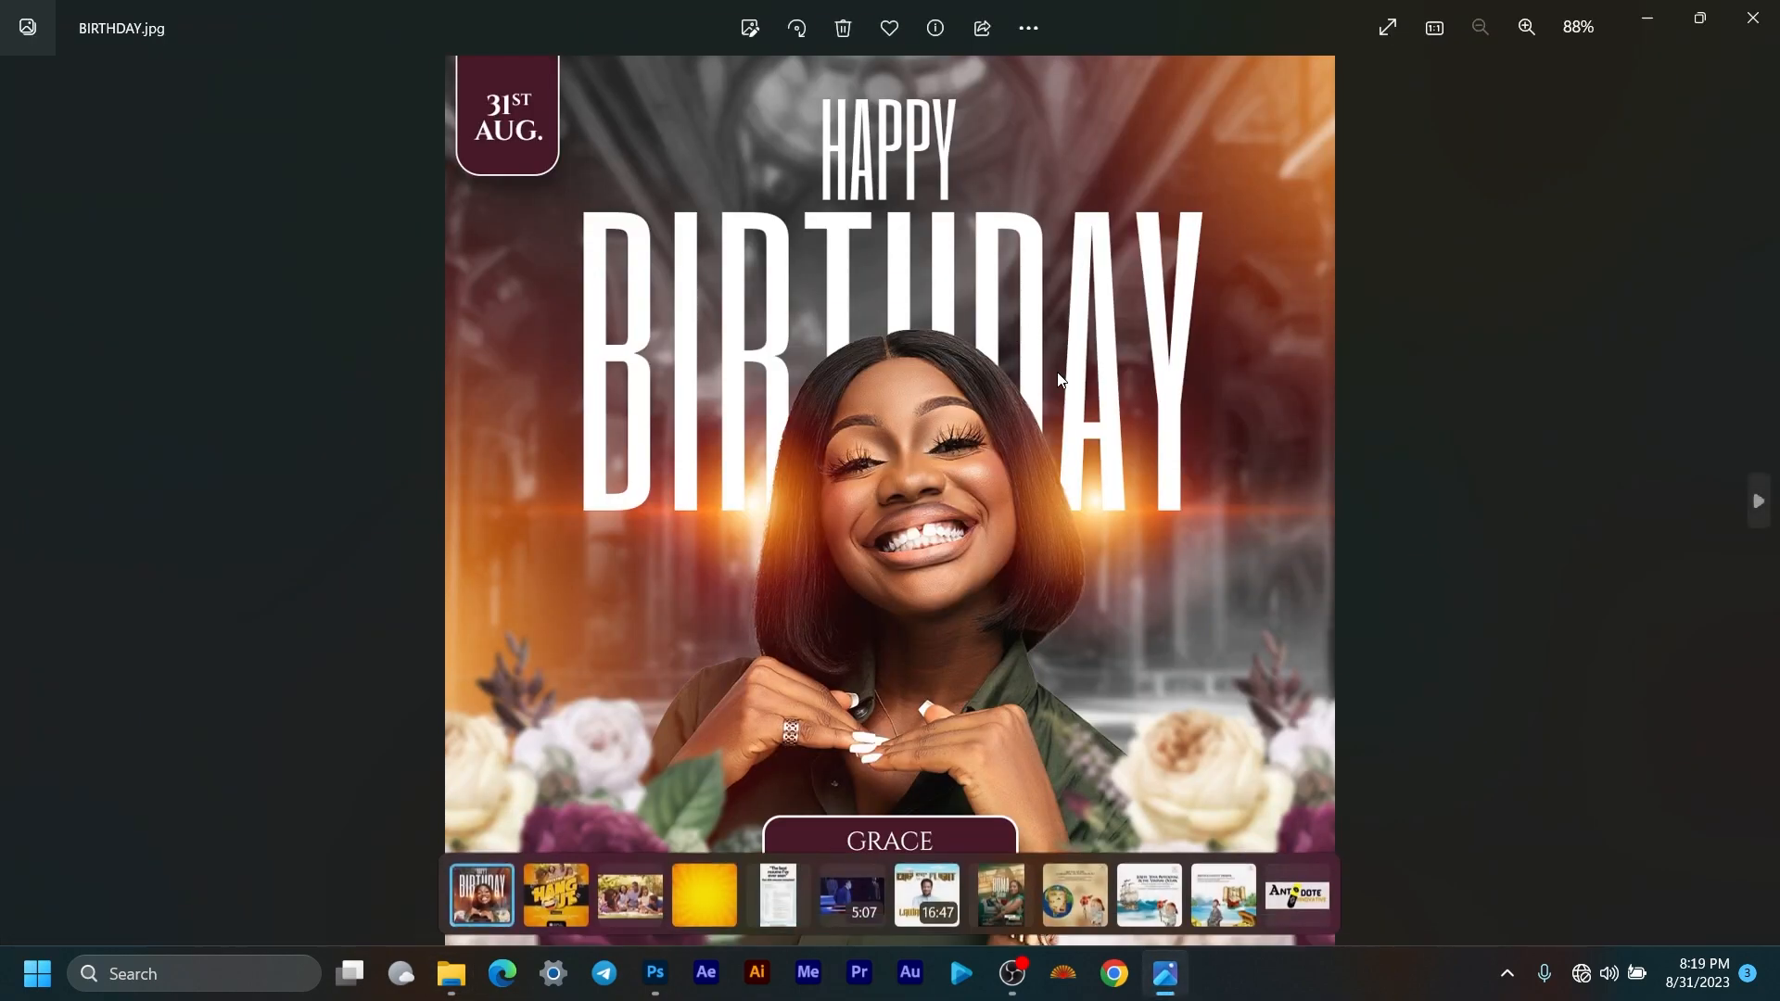
scroll(1020, 403, "up", 5)
scroll(984, 416, "down", 5)
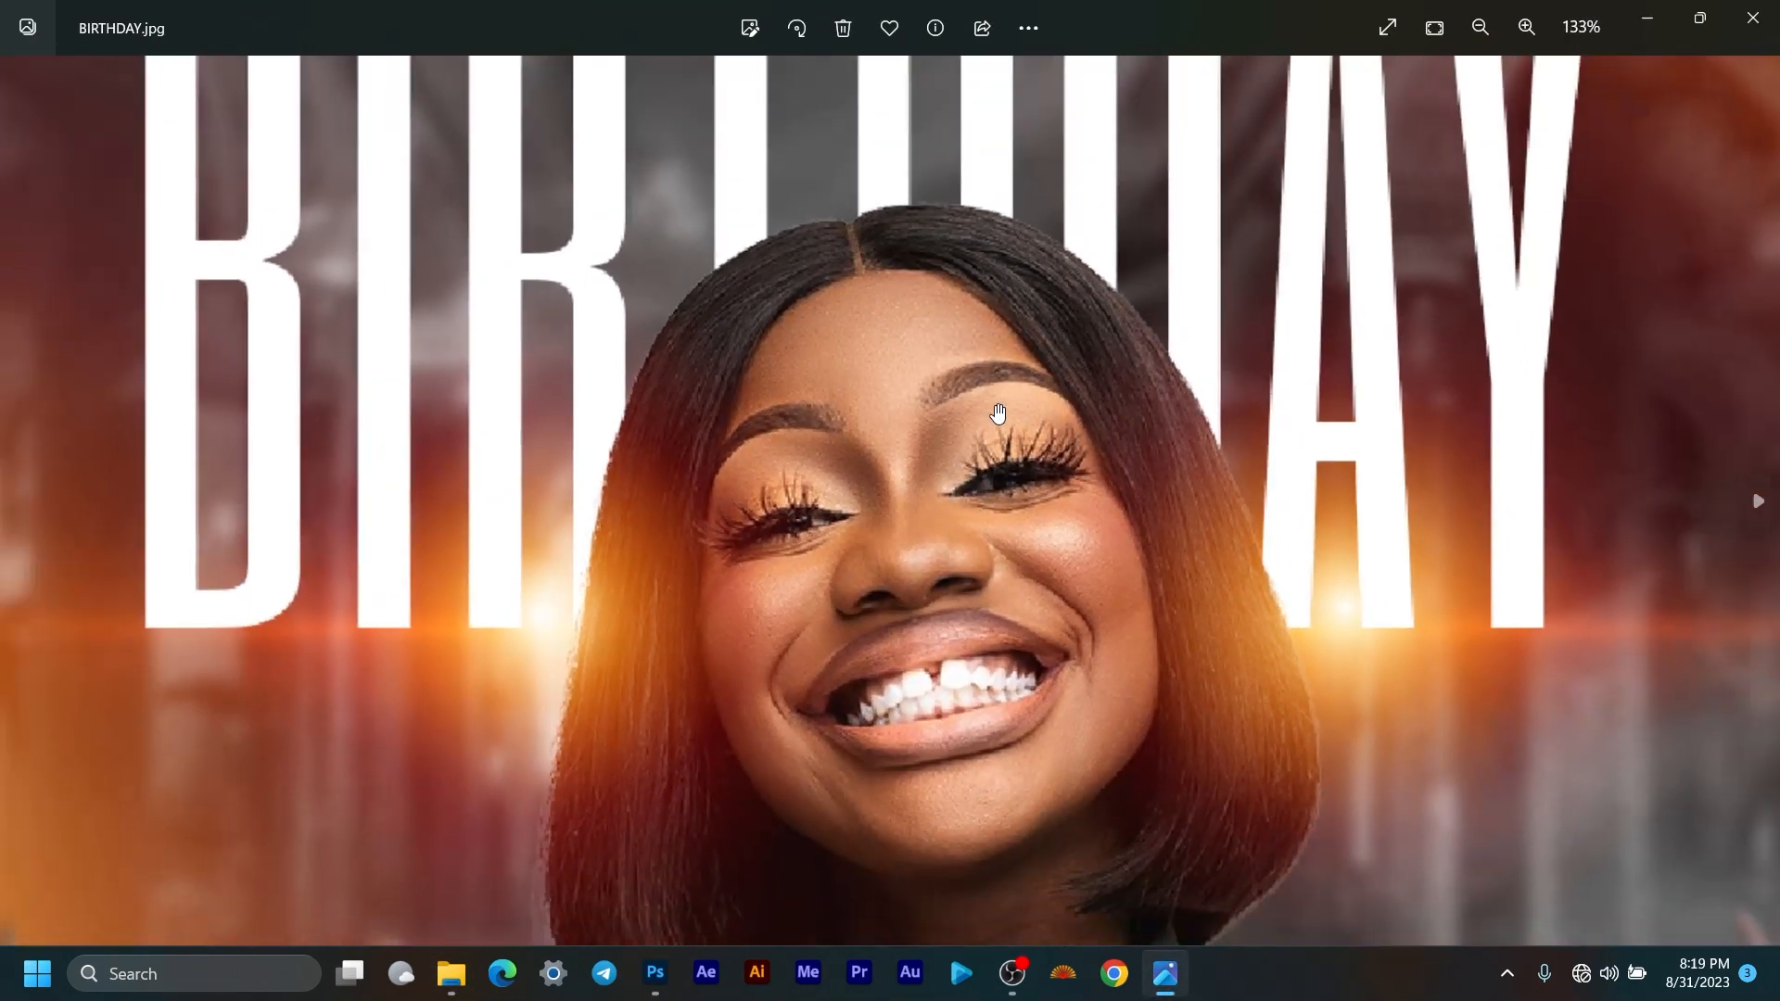